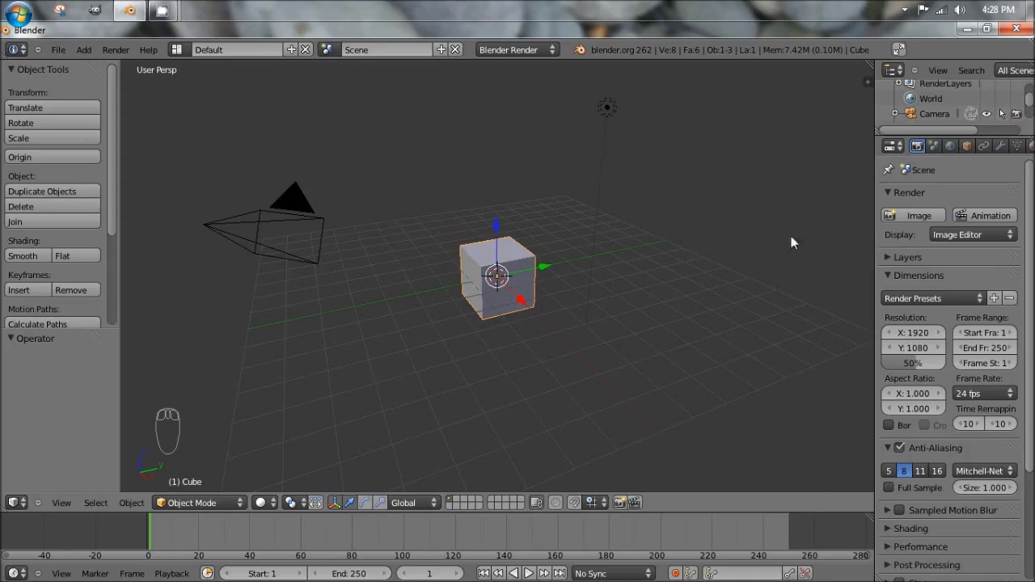
# Enter Edit Mode on the default cube in the front orthographic view.
pyautogui.scroll(2, 754, 222)
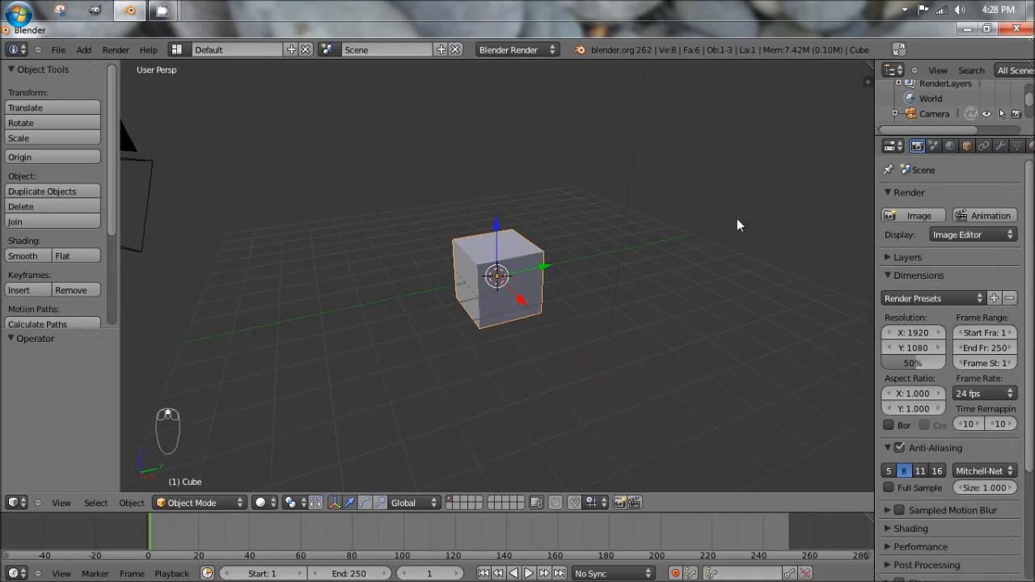
pyautogui.press('KP_1')
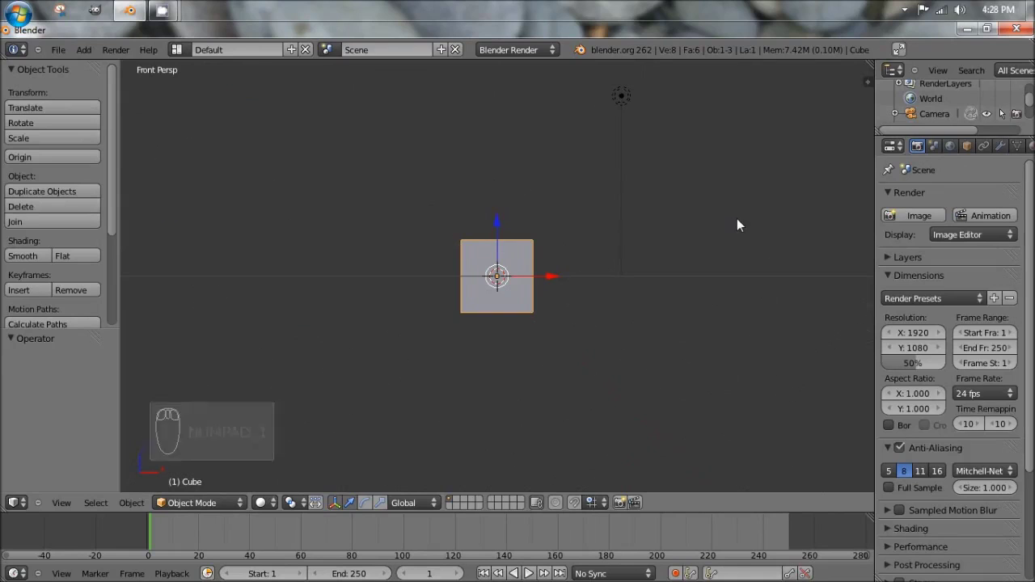
pyautogui.press('KP_5')
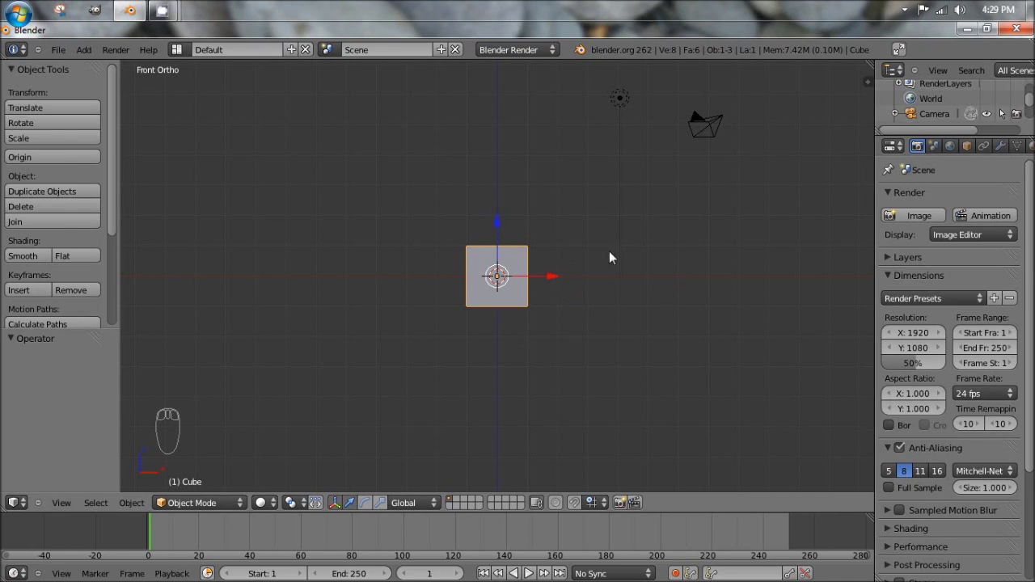
pyautogui.press('Tab')
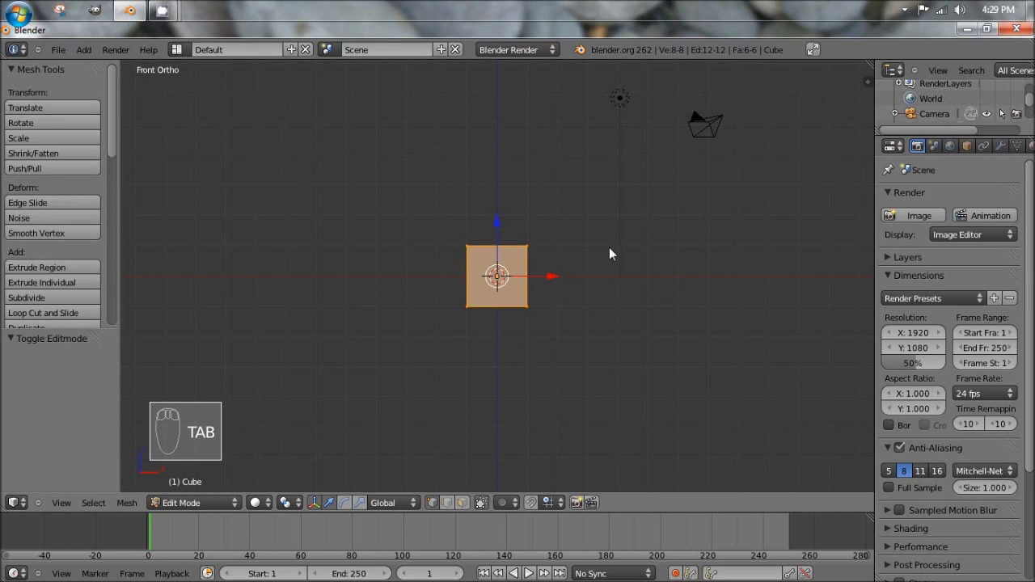
pyautogui.scroll(3, 493, 296)
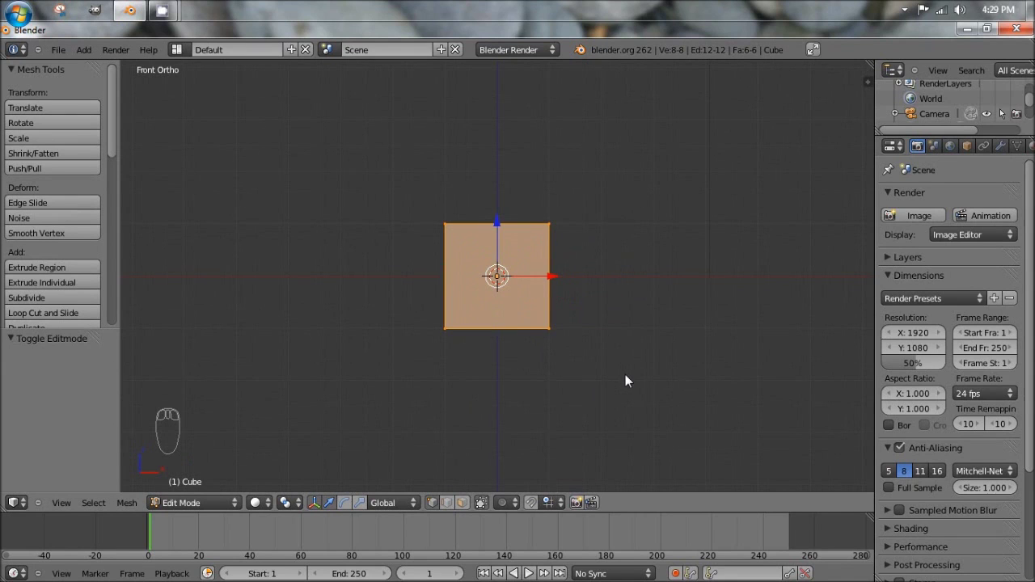
pyautogui.keyDown('shift'); pyautogui.moveTo(525, 337); pyautogui.dragTo(517, 291, button='middle'); pyautogui.keyUp('shift')
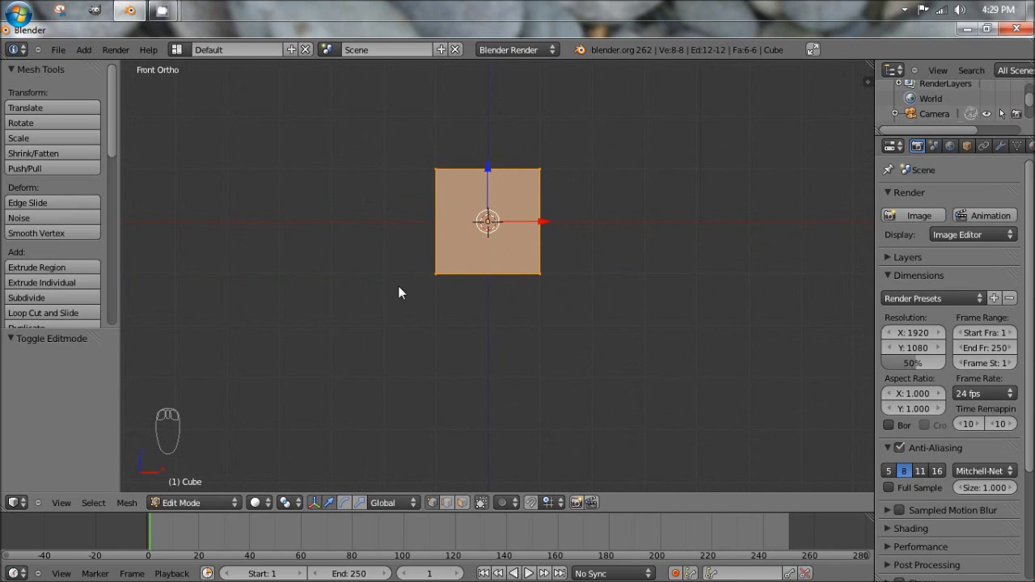
# Add a second cube to the mesh and move it about 2.04 units down on Z, directly beneath the first cube.
pyautogui.hotkey('shift', 'a')
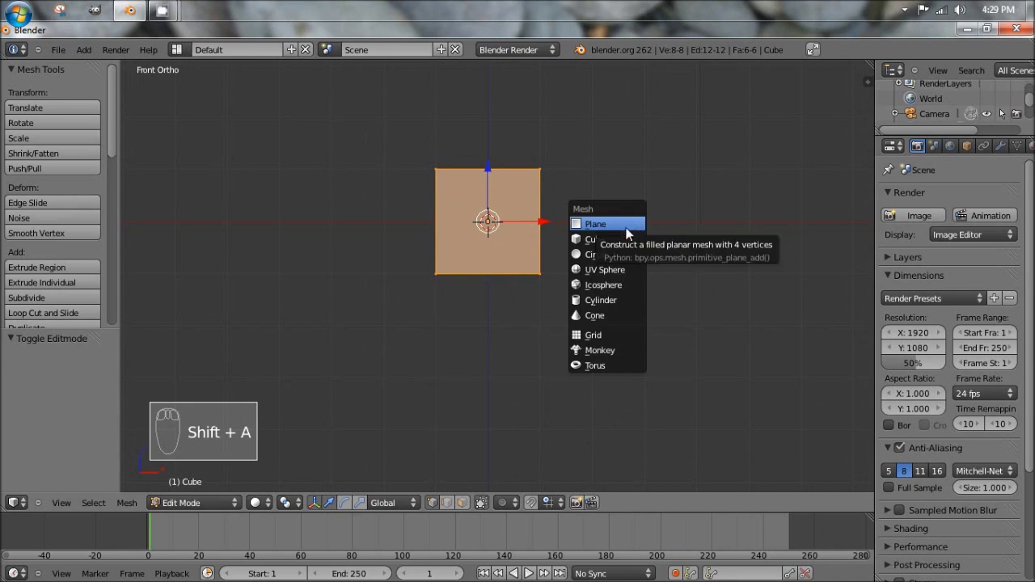
pyautogui.click(614, 240)
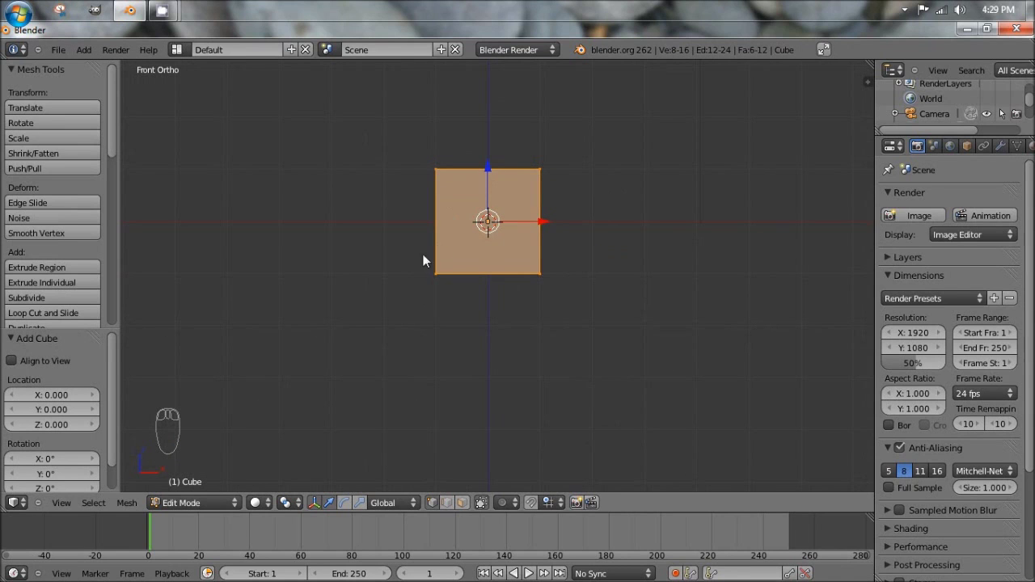
pyautogui.moveTo(422, 260); pyautogui.dragTo(491, 260, button='middle')
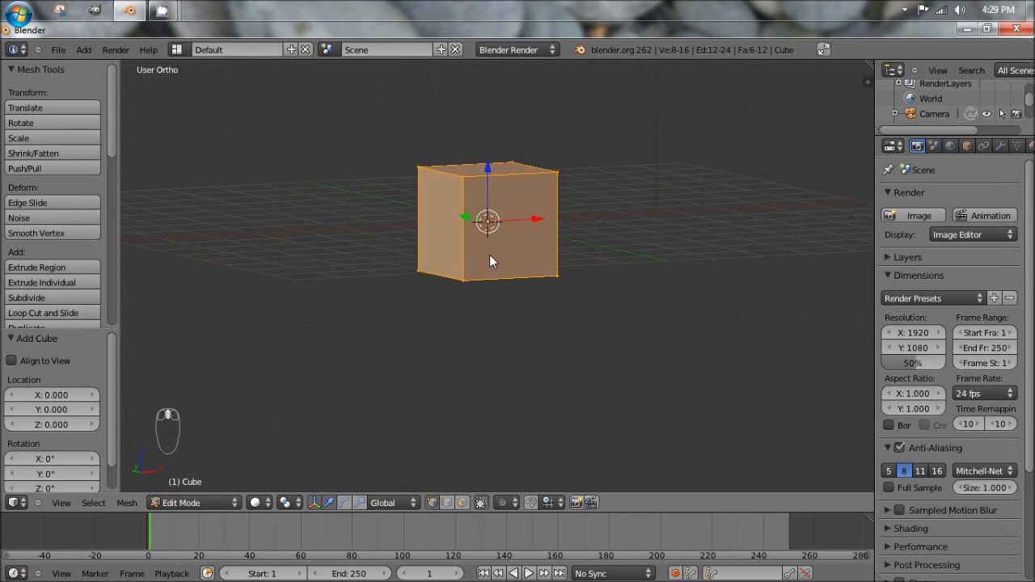
pyautogui.press('KP_1')
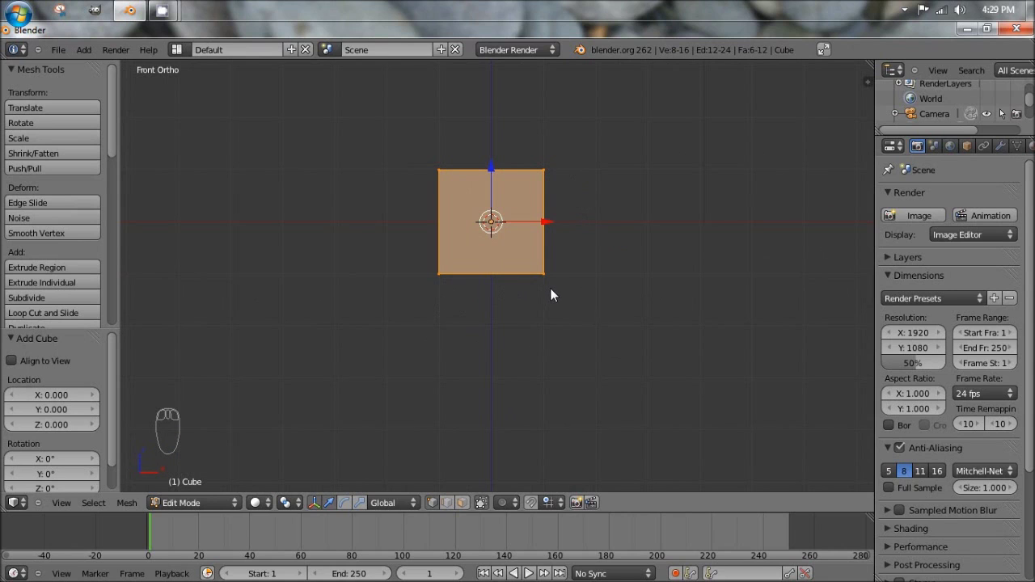
pyautogui.moveTo(544, 170); pyautogui.dragTo(565, 156, button='middle')
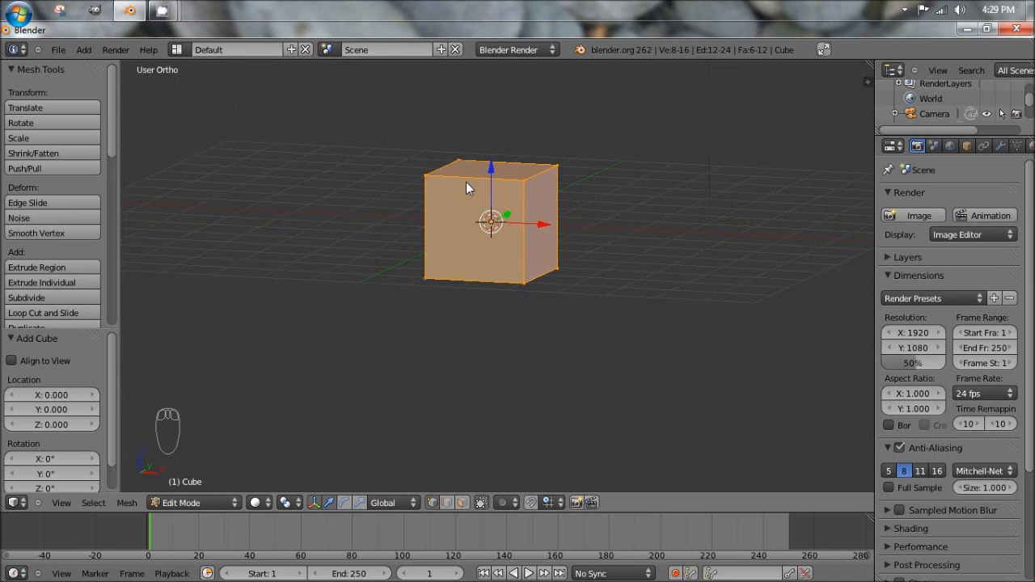
pyautogui.press('KP_1')
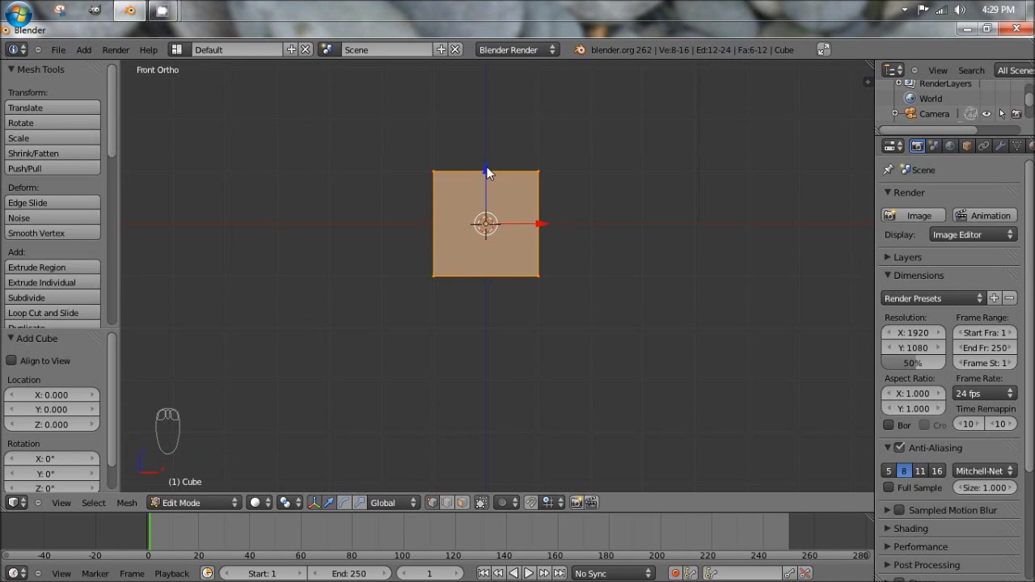
pyautogui.moveTo(485, 168); pyautogui.dragTo(508, 278)
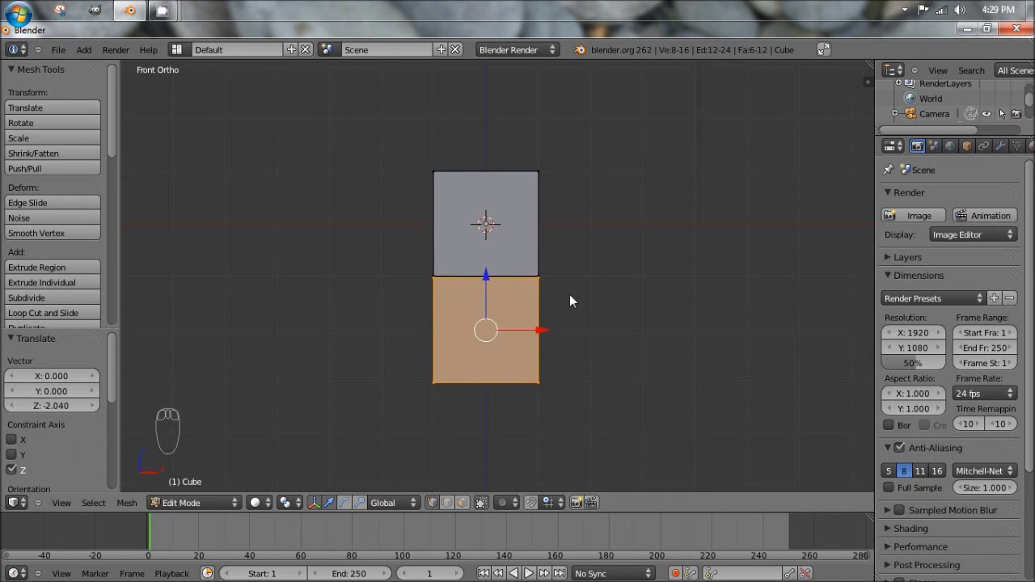
# Scale the lower cube to just under 0.6 and raise it about 0.437 on Z to meet the upper cube's underside.
pyautogui.press('KP_3')
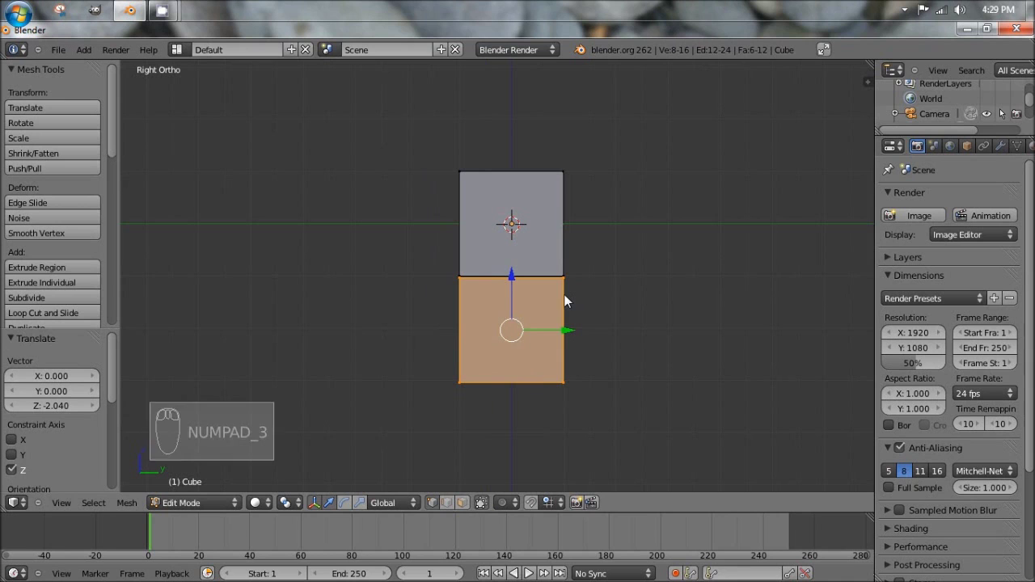
pyautogui.press('s')
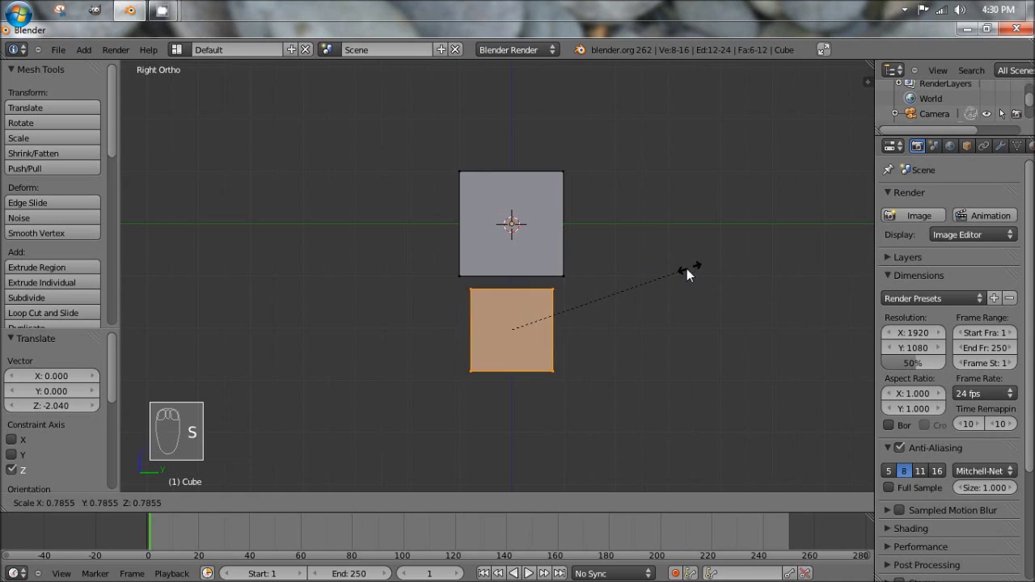
pyautogui.click(657, 333)
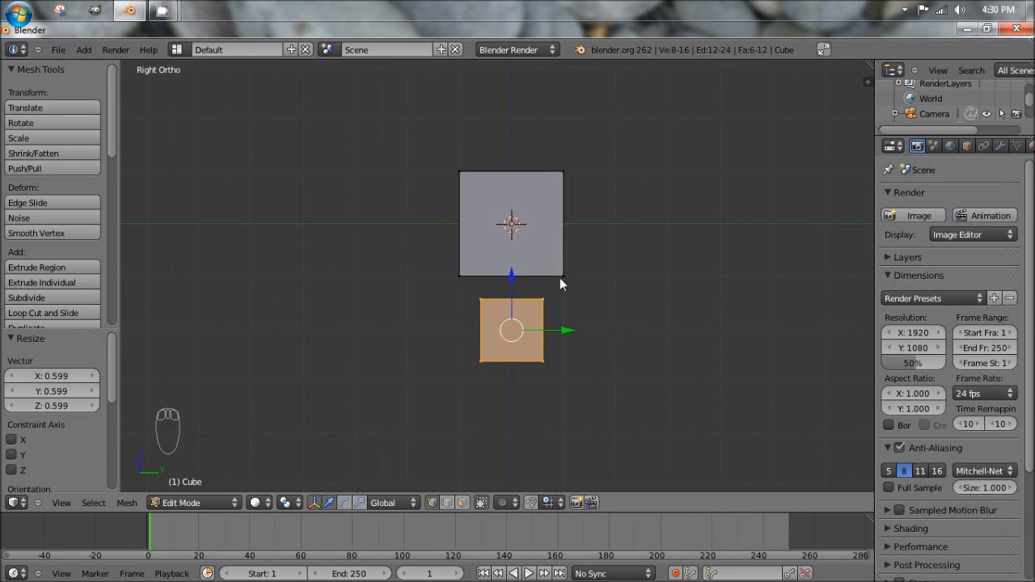
pyautogui.scroll(1, 558, 276)
pyautogui.keyDown('shift'); pyautogui.moveTo(589, 304); pyautogui.dragTo(579, 253, button='middle'); pyautogui.keyUp('shift')
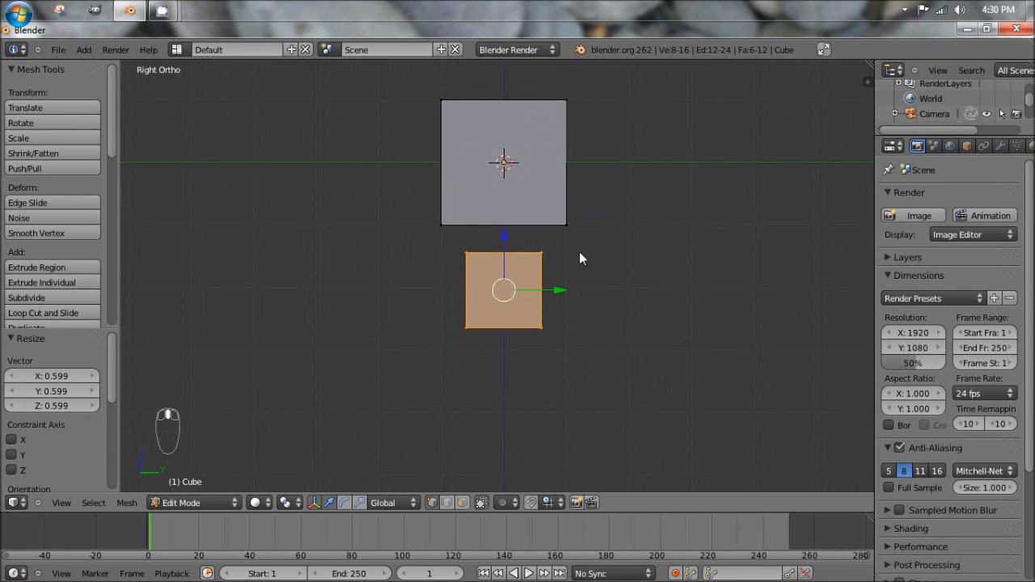
pyautogui.press('s')
pyautogui.click(670, 238)
pyautogui.moveTo(501, 240); pyautogui.dragTo(512, 212)
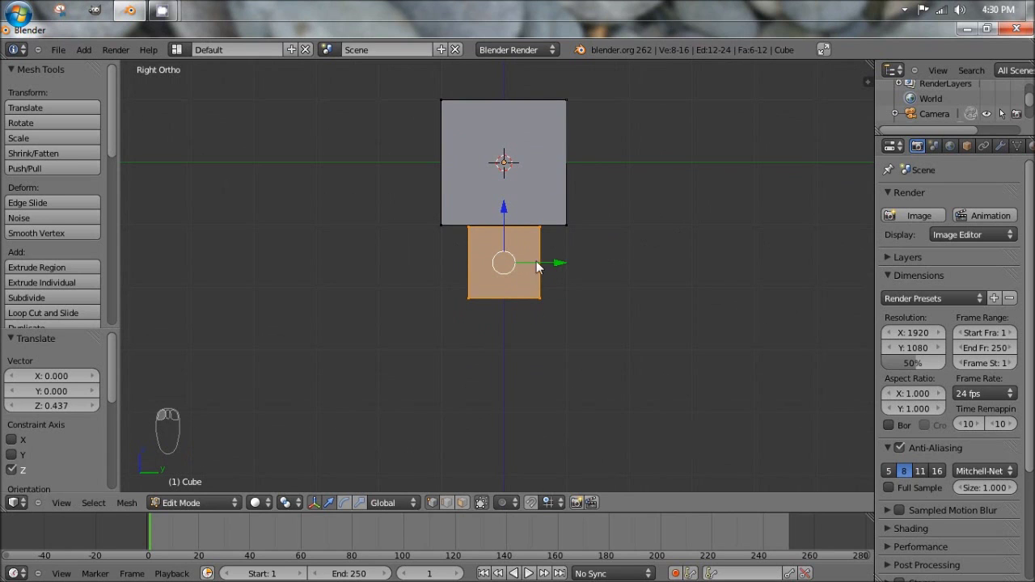
# Scale the lower cube along X by about 1.733 to match the upper cube's width.
pyautogui.press('KP_1')
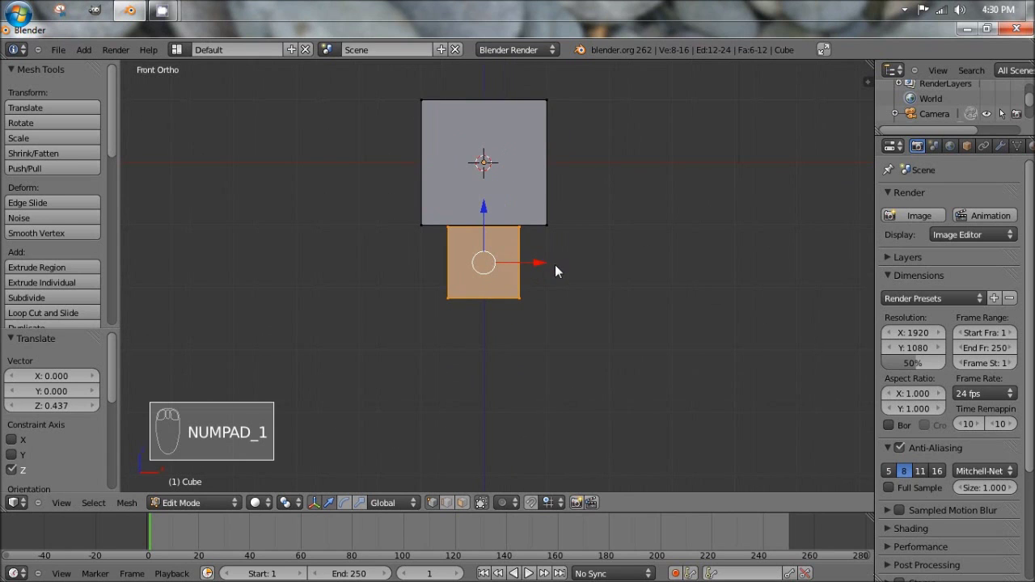
pyautogui.press('s')
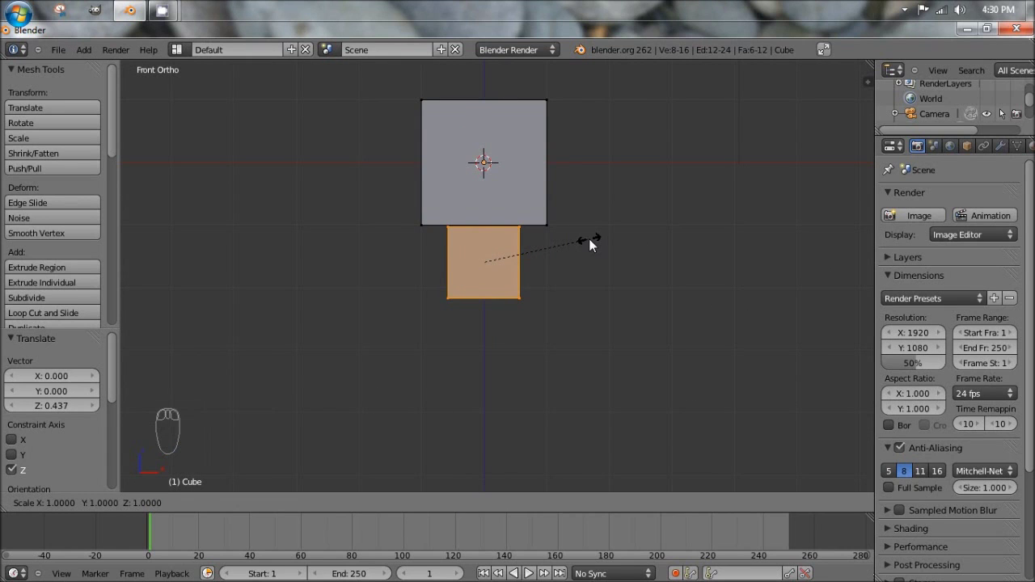
pyautogui.press('x')
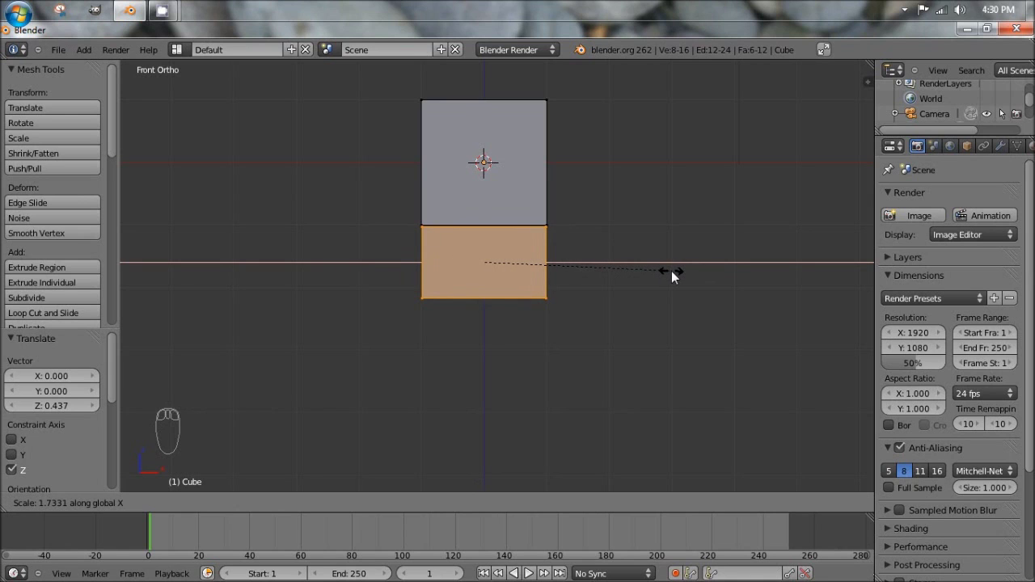
pyautogui.click(672, 273)
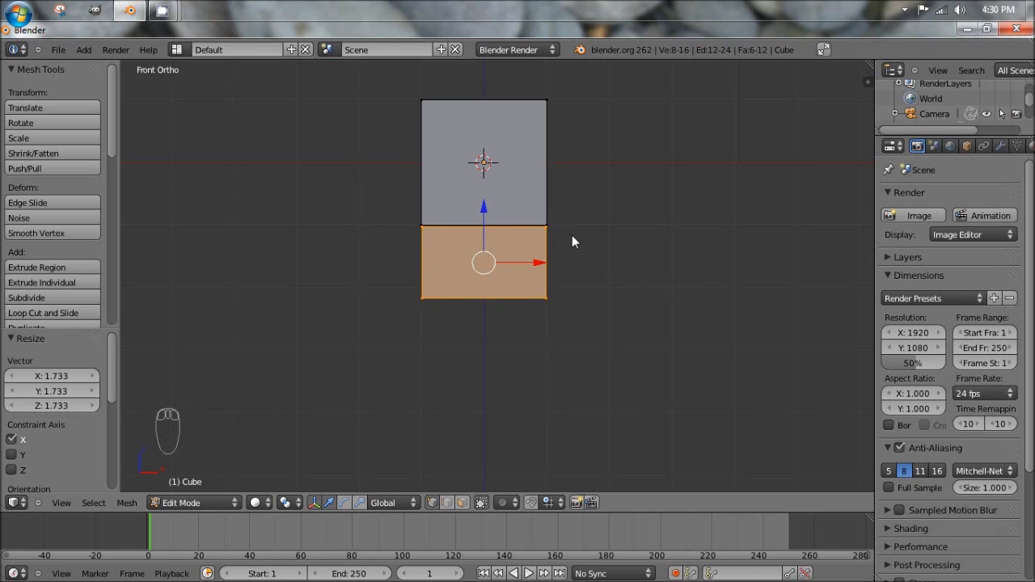
# In face select mode, move the lower block's bottom face about 1.506 units down on Z to lengthen the body.
pyautogui.click(460, 502)
pyautogui.moveTo(475, 439); pyautogui.dragTo(477, 283, button='middle')
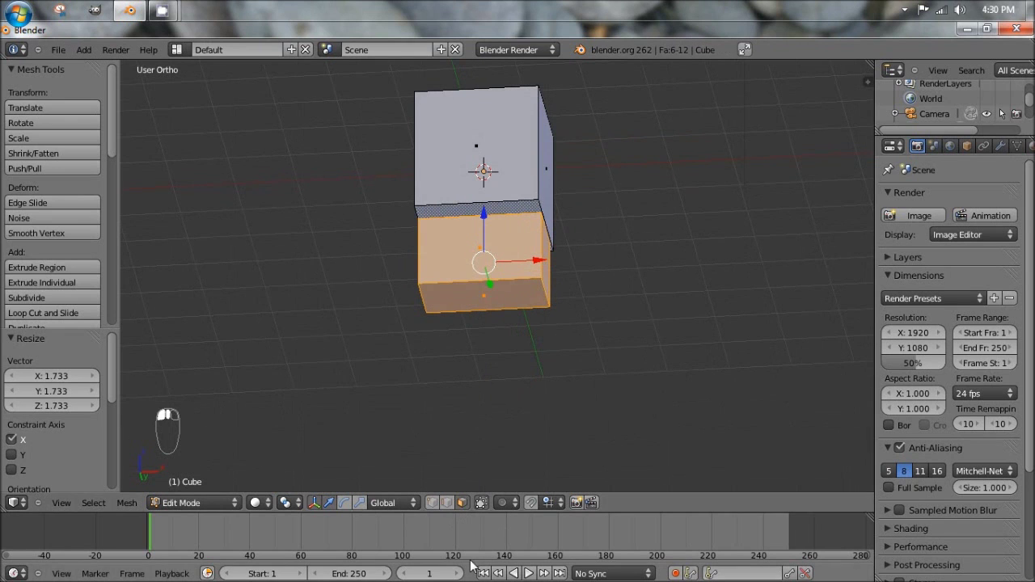
pyautogui.rightClick(484, 299)
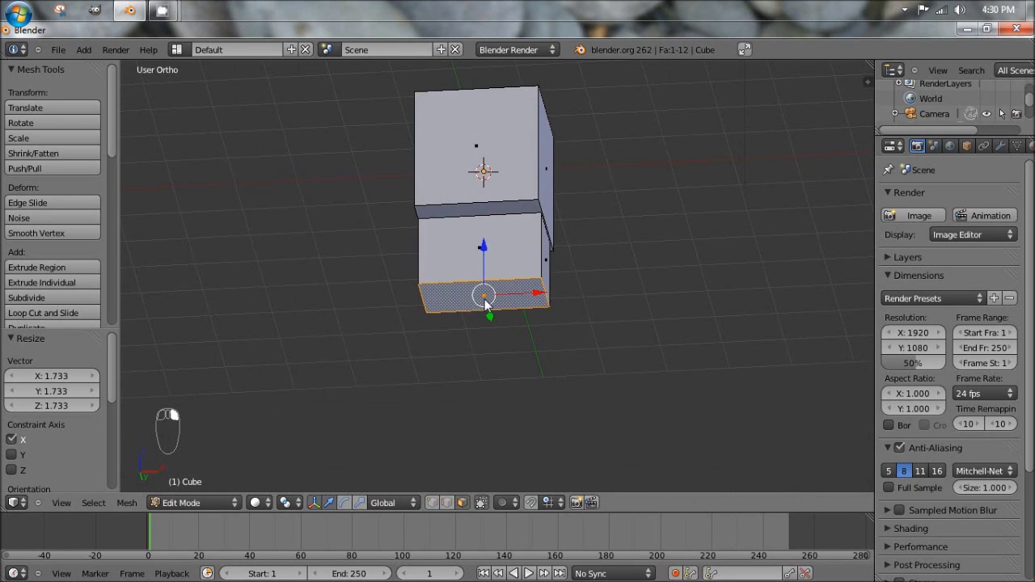
pyautogui.press('KP_1')
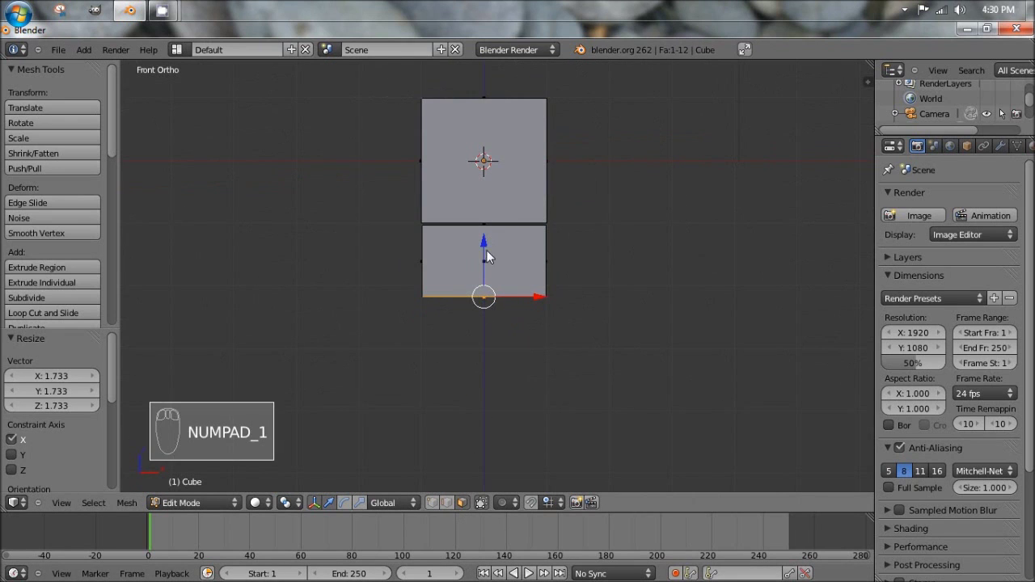
pyautogui.moveTo(486, 256); pyautogui.dragTo(486, 345)
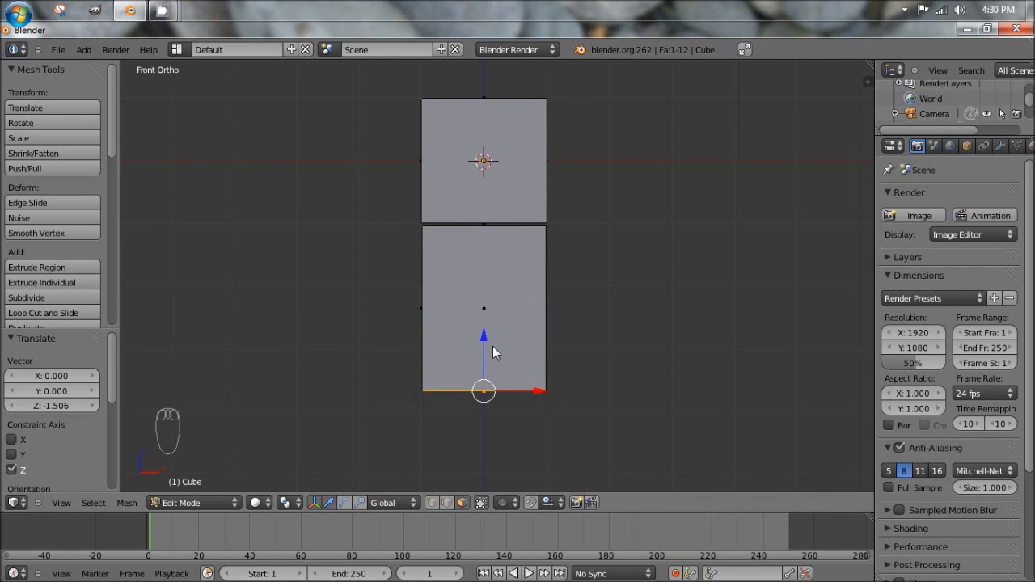
# Place the 3D cursor just outside the body's upper side on positive X and add a cube there.
pyautogui.click(581, 248)
pyautogui.click(579, 254)
pyautogui.hotkey('shift', 'a')
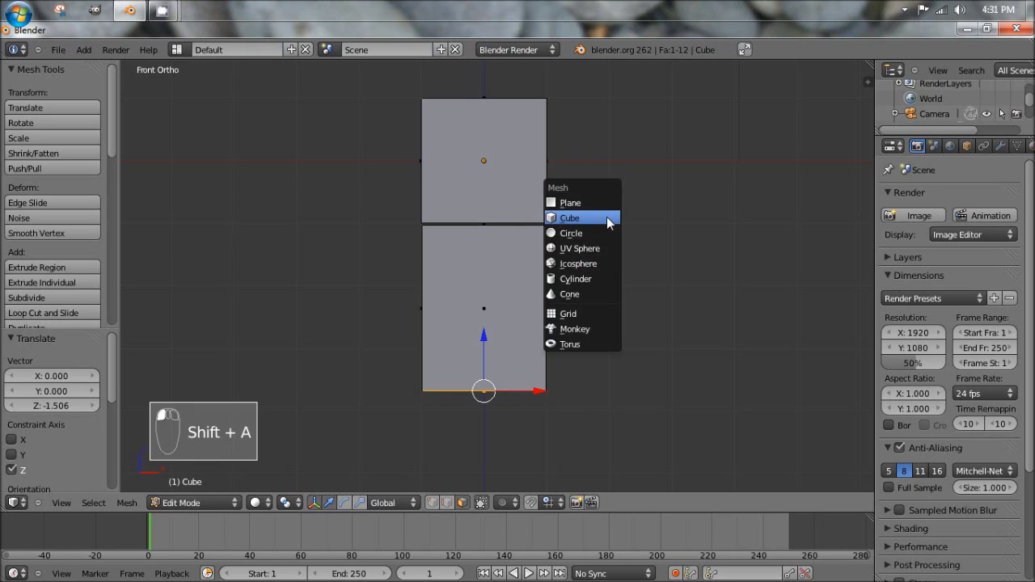
pyautogui.click(602, 220)
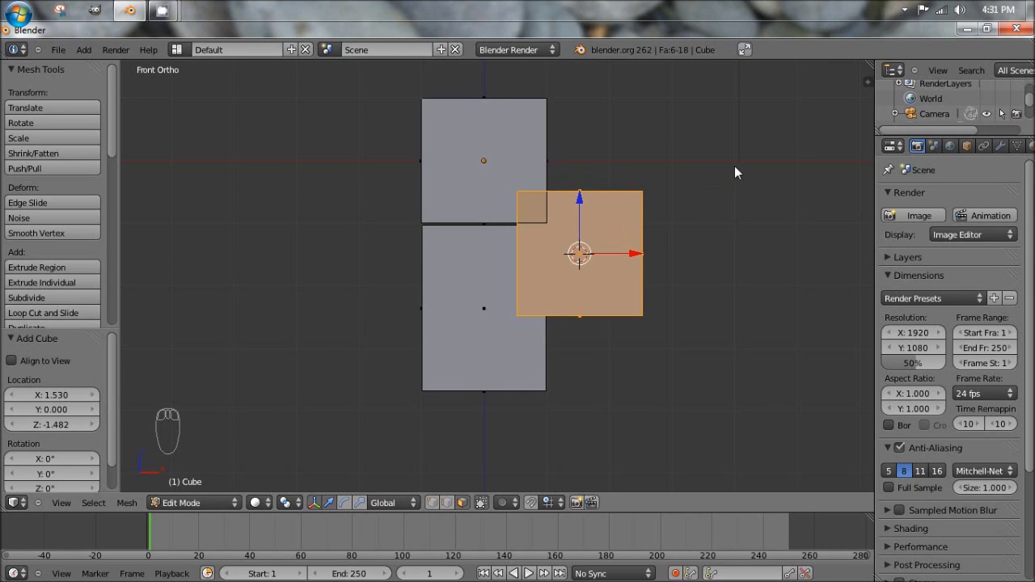
# Scale the new cube to about 0.557 so it matches the body's depth in the side view.
pyautogui.press('KP_3')
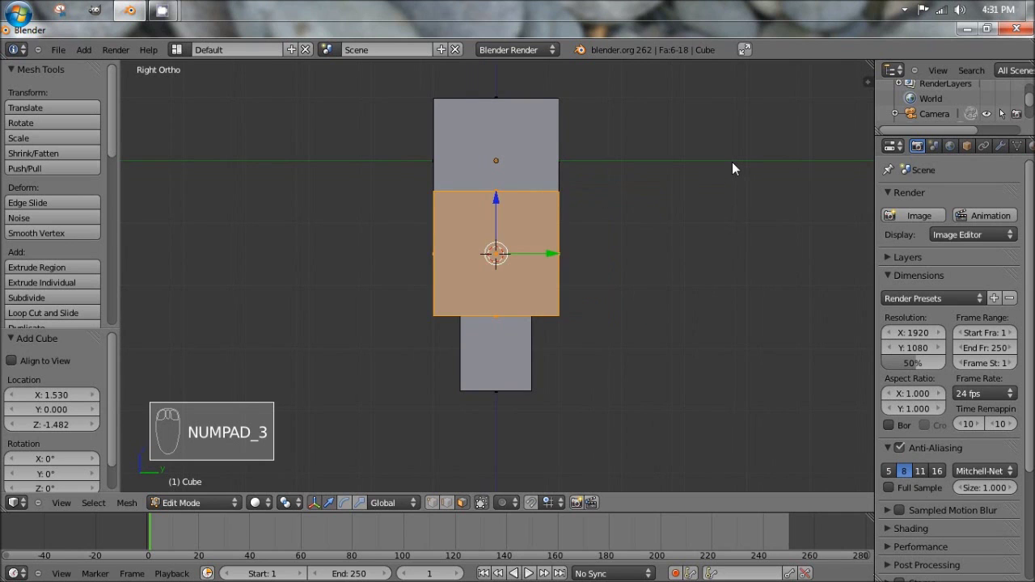
pyautogui.press('s')
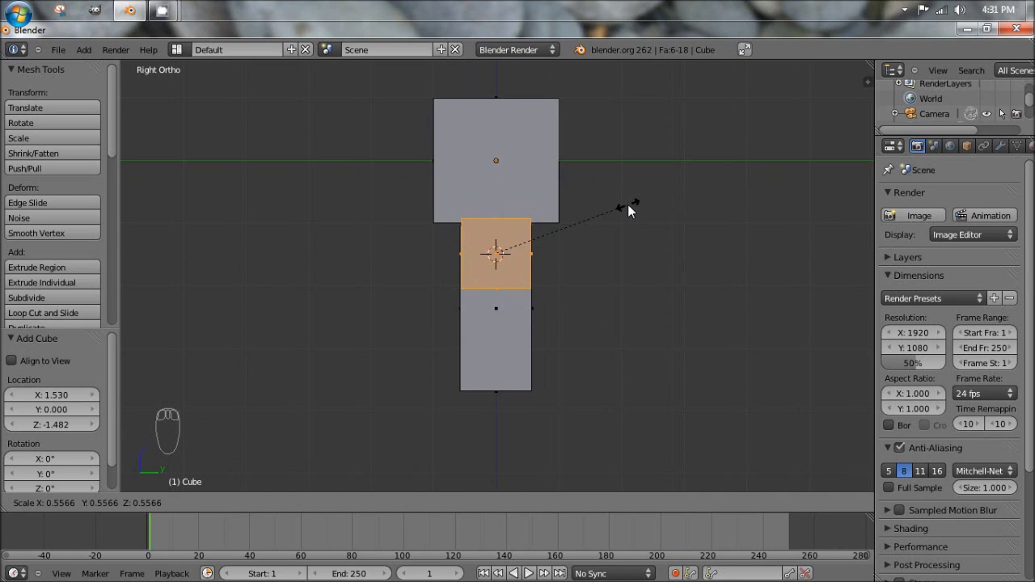
pyautogui.click(627, 205)
pyautogui.scroll(2, 435, 278)
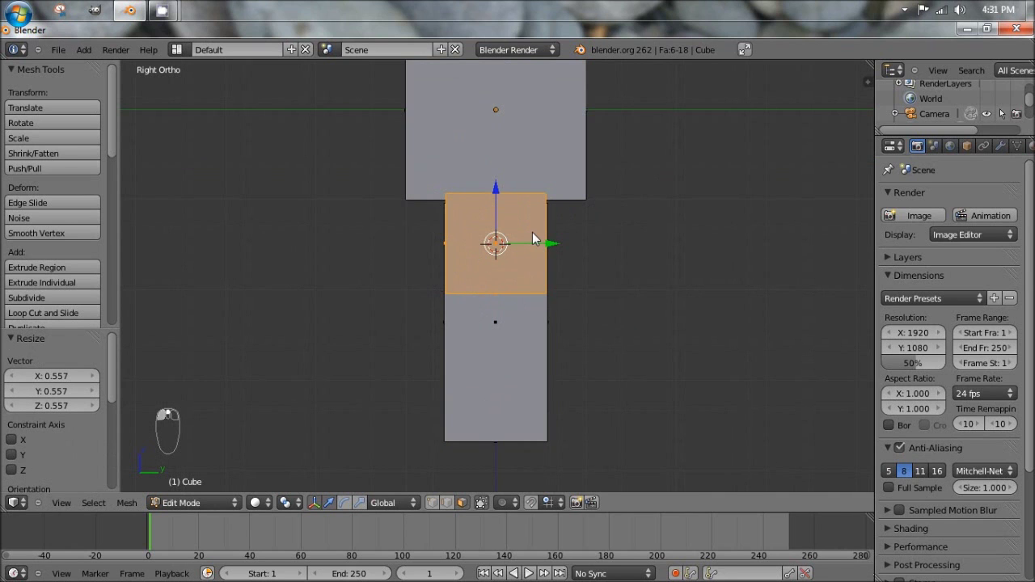
# In front view, move the new cube about 0.022 along X and -0.11 along Z, flush with the body's side and upper edge.
pyautogui.press('KP_1')
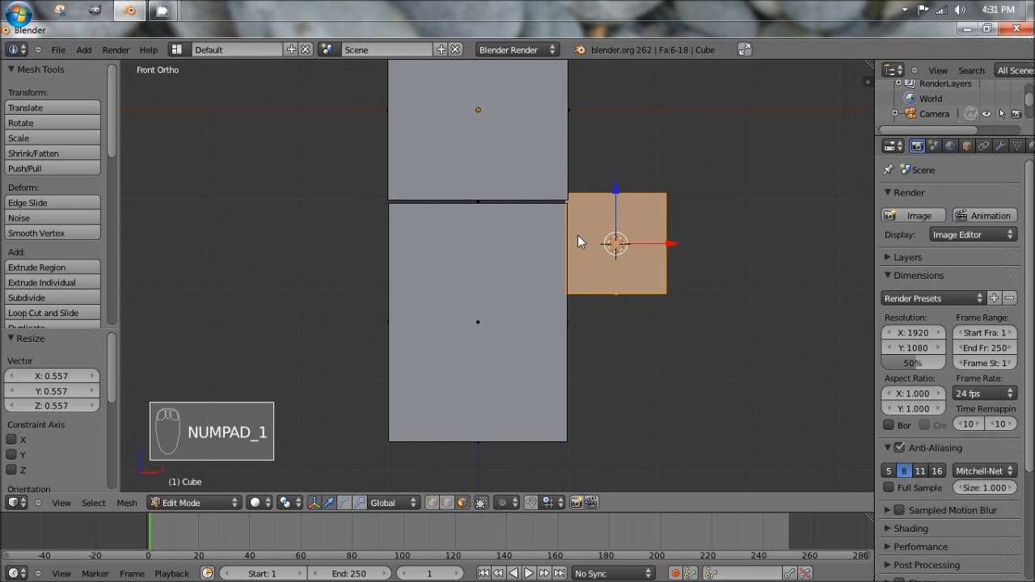
pyautogui.press('g')
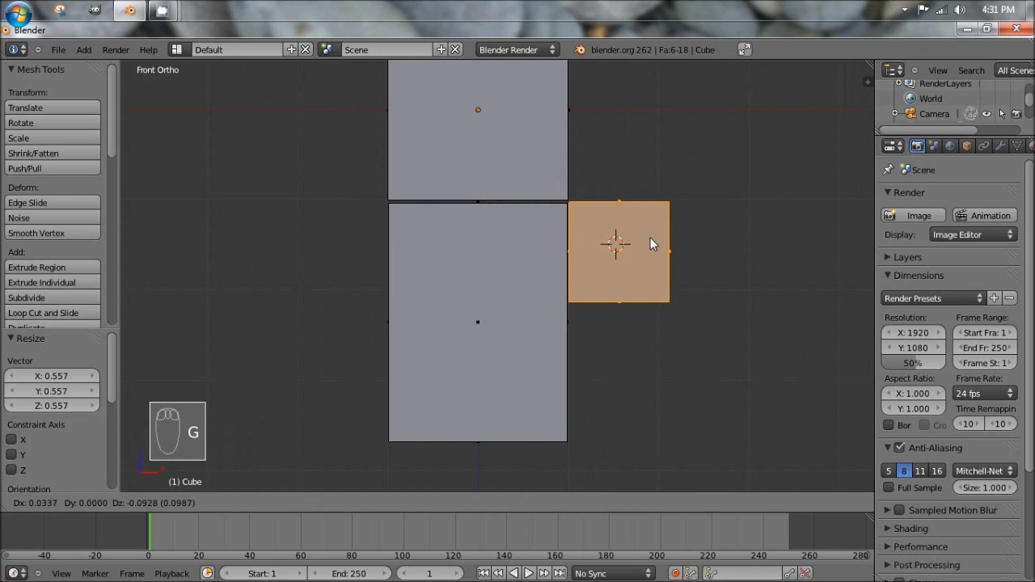
pyautogui.click(649, 239)
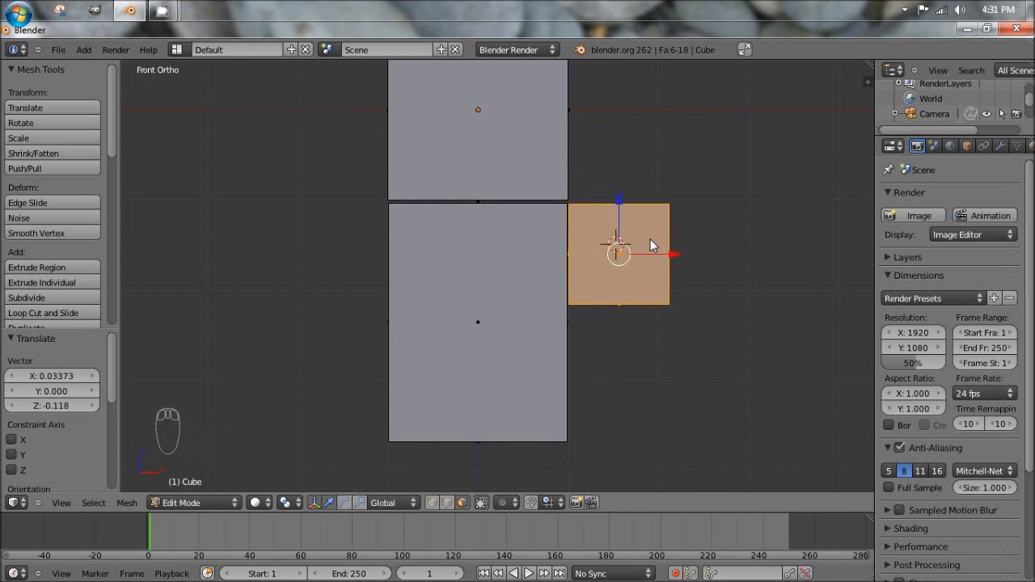
pyautogui.scroll(5, 643, 230)
pyautogui.keyDown('shift'); pyautogui.moveTo(780, 191); pyautogui.dragTo(455, 289, button='middle'); pyautogui.keyUp('shift')
pyautogui.scroll(2, 436, 283)
pyautogui.press('g')
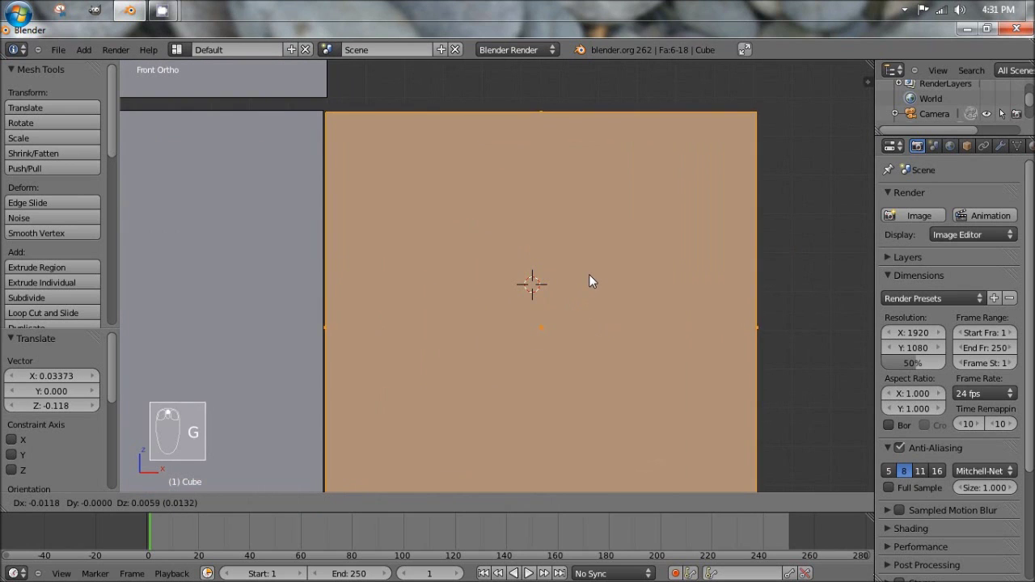
pyautogui.click(588, 274)
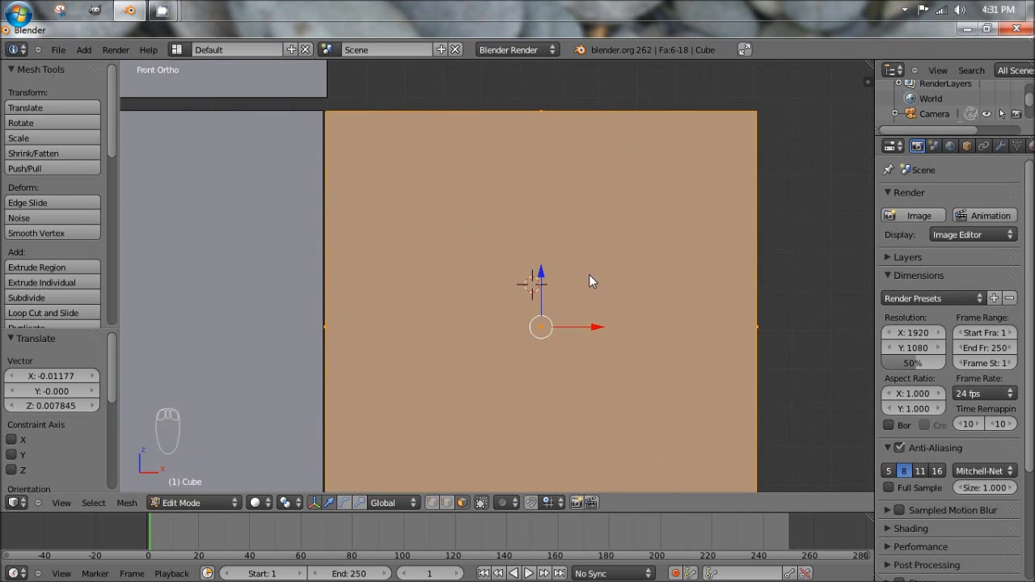
pyautogui.scroll(-8, 455, 274)
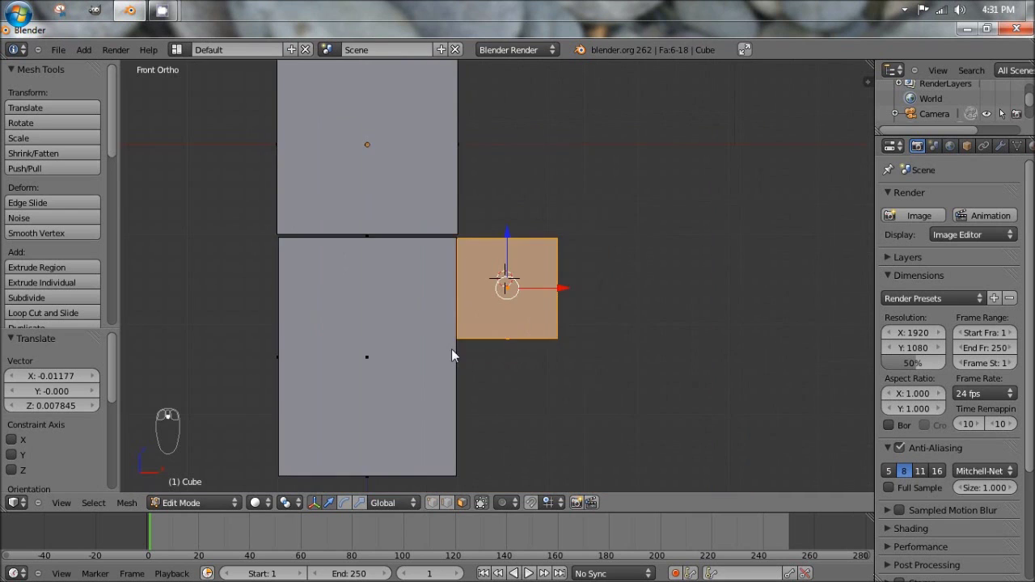
# Select the arm cube's bottom face and move it about 1.695 down on Z to lengthen the arm.
pyautogui.moveTo(473, 369); pyautogui.dragTo(469, 339, button='middle')
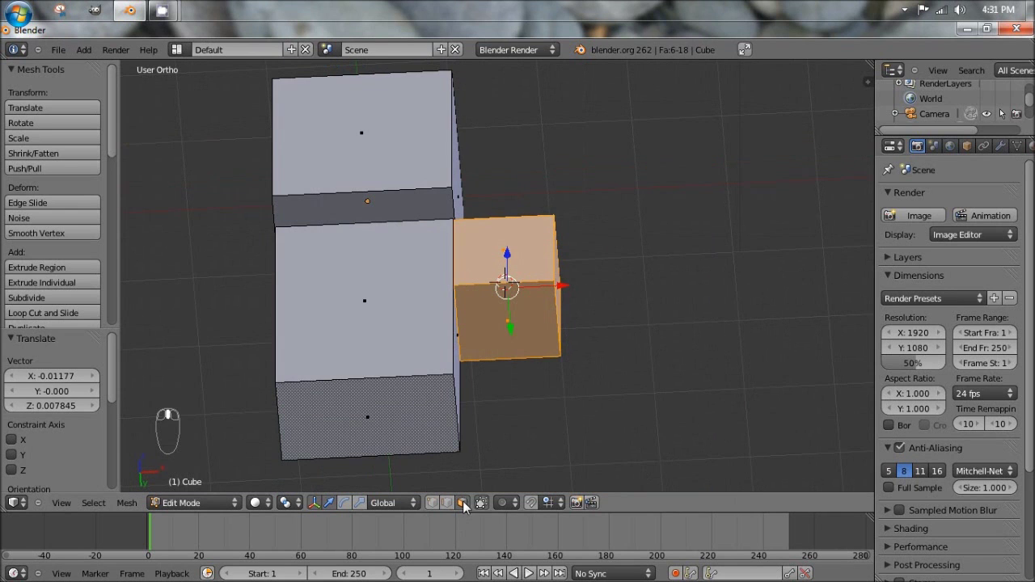
pyautogui.rightClick(504, 321)
pyautogui.press('KP_1')
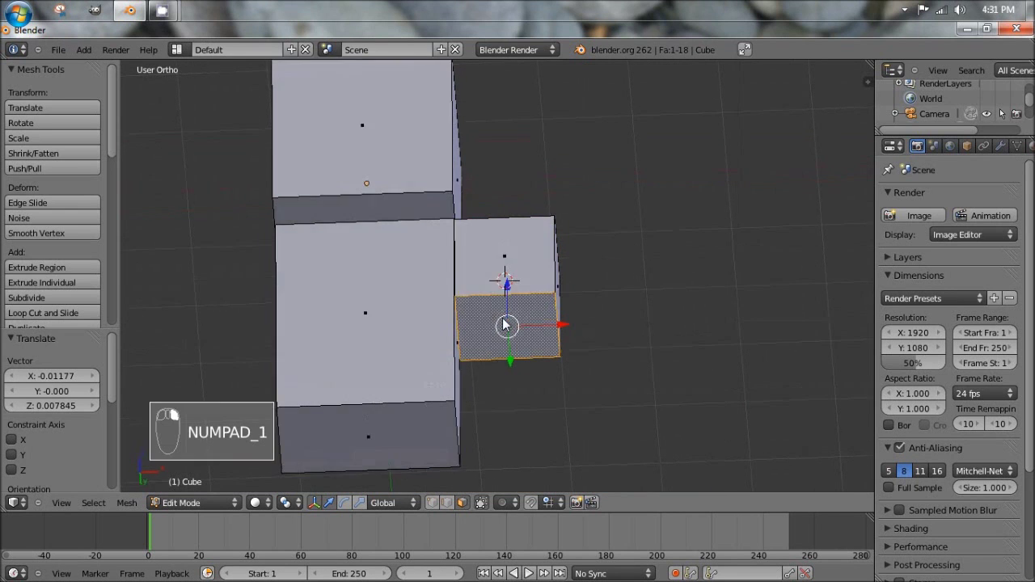
pyautogui.keyDown('shift'); pyautogui.scroll(-3, 498, 217); pyautogui.keyUp('shift')
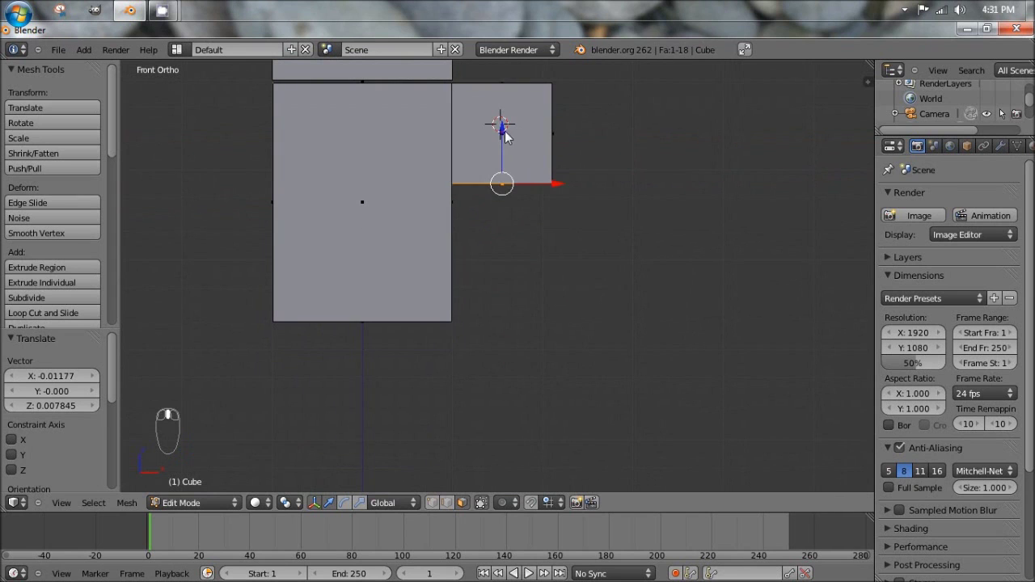
pyautogui.press('g')
pyautogui.press('z')
pyautogui.click(490, 281)
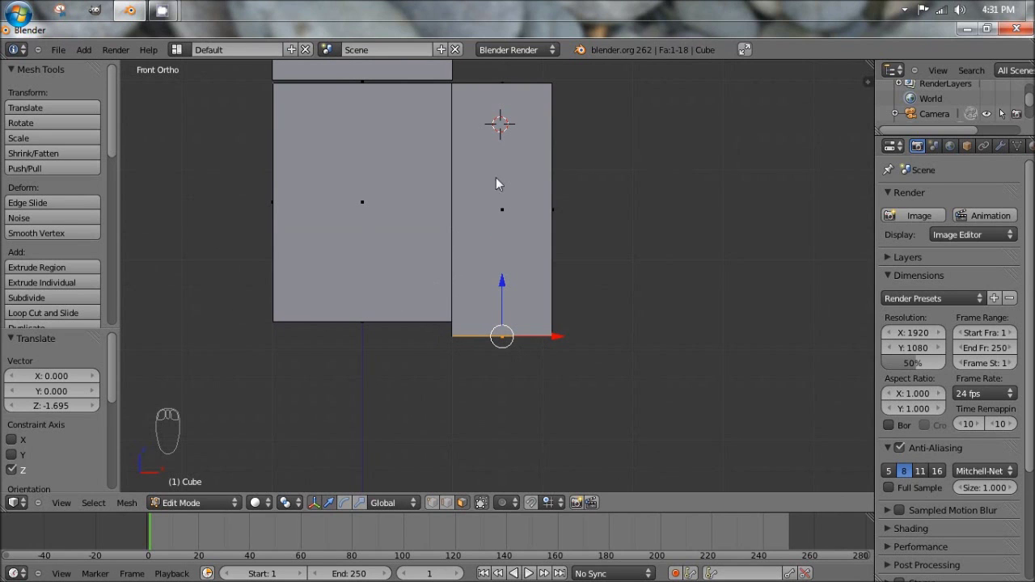
pyautogui.keyDown('shift'); pyautogui.moveTo(525, 194); pyautogui.dragTo(487, 231, button='middle'); pyautogui.keyUp('shift')
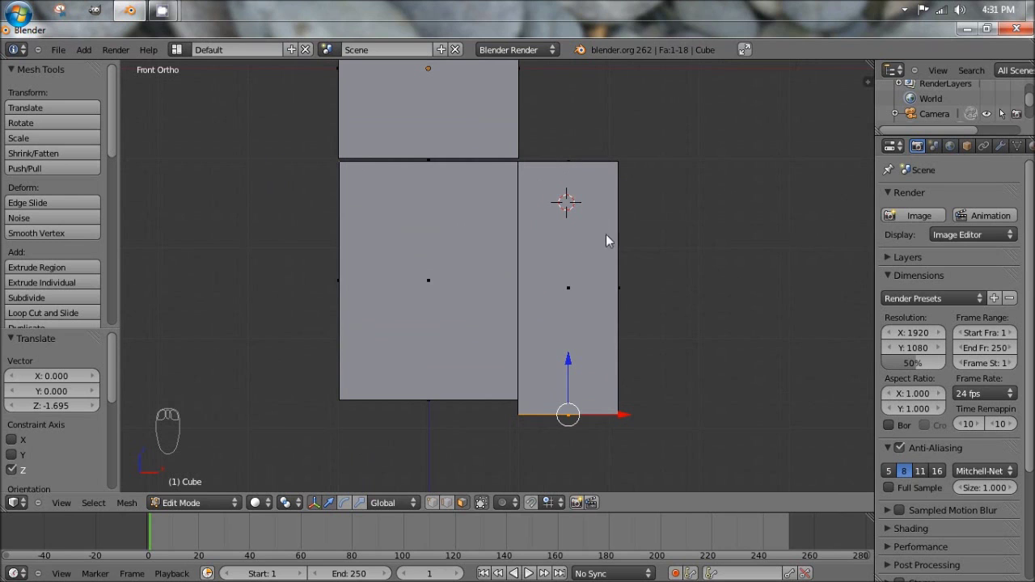
pyautogui.press('l')
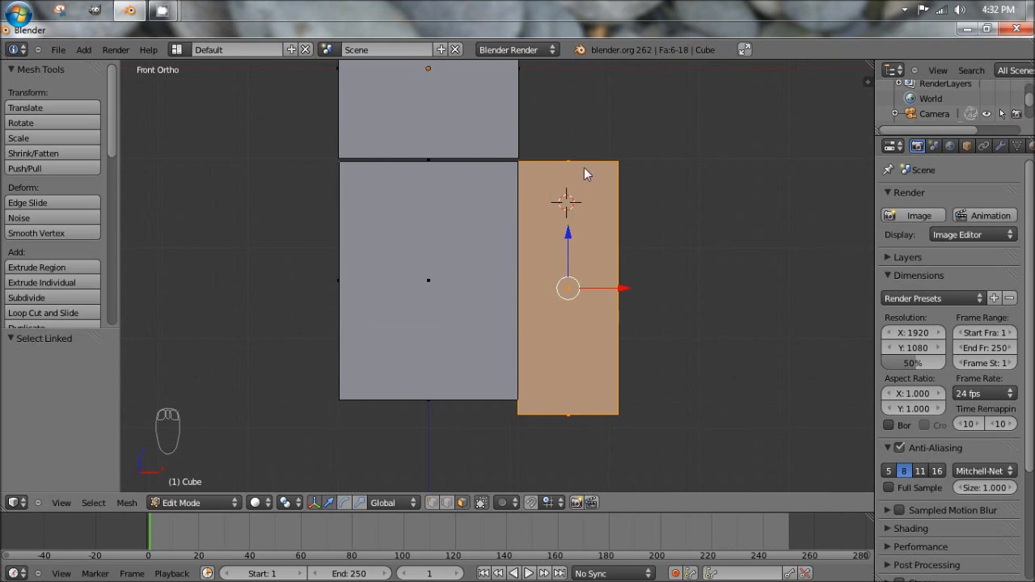
pyautogui.press('a')
pyautogui.press('a')
pyautogui.press('a')
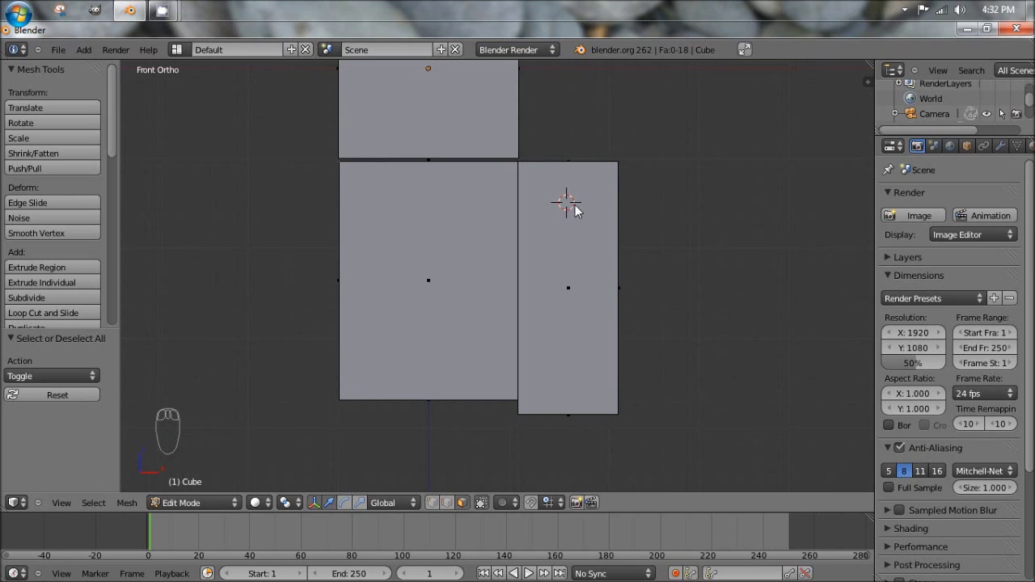
# Select the whole arm block and duplicate it about -3.112 along X to the opposite side of the body.
pyautogui.press('l')
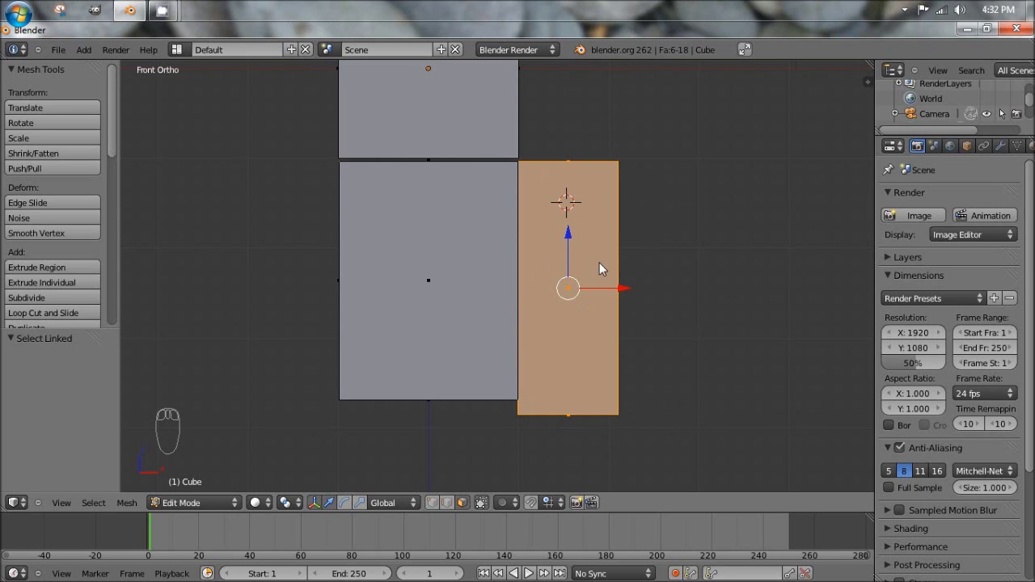
pyautogui.hotkey('shift', 'd')
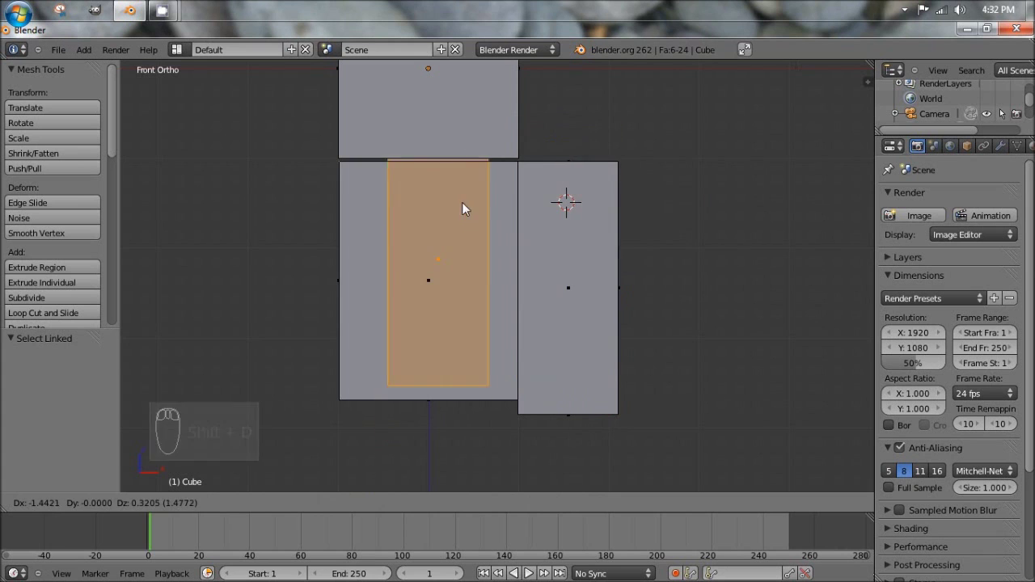
pyautogui.press('x')
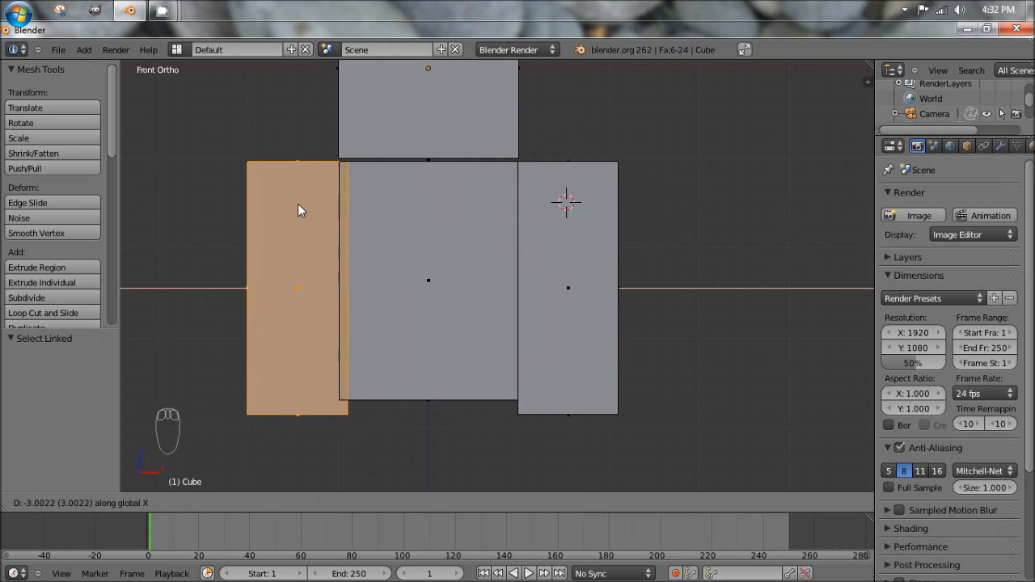
pyautogui.click(293, 213)
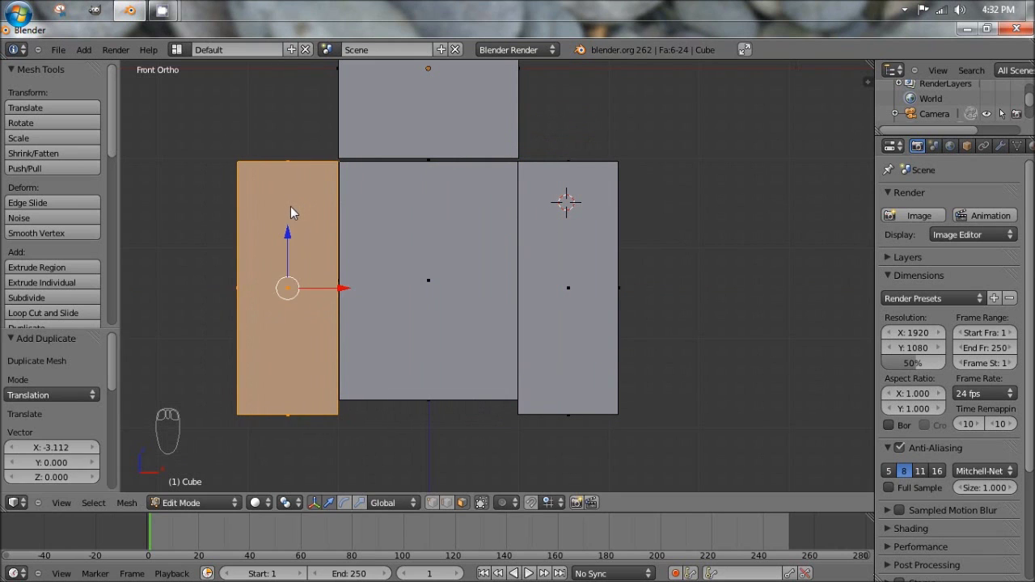
# Nudge the duplicated arm about 0.004 along X to close the gap to the body.
pyautogui.scroll(5, 291, 210)
pyautogui.keyDown('shift'); pyautogui.moveTo(249, 187); pyautogui.dragTo(676, 208, button='middle'); pyautogui.keyUp('shift')
pyautogui.scroll(1, 676, 208)
pyautogui.scroll(3, 590, 193)
pyautogui.keyDown('shift'); pyautogui.moveTo(539, 162); pyautogui.dragTo(537, 271, button='middle'); pyautogui.keyUp('shift')
pyautogui.scroll(-5, 530, 266)
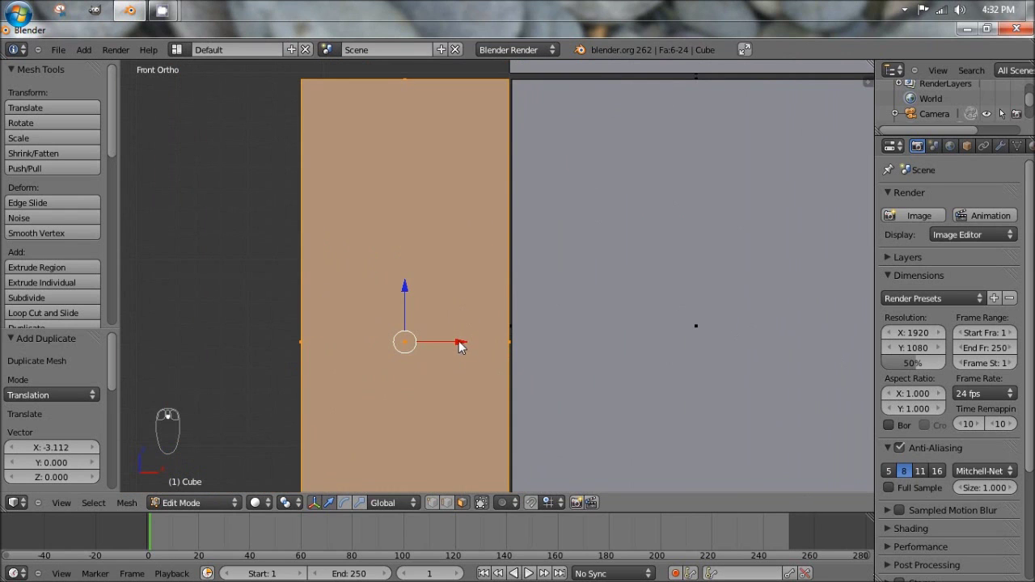
pyautogui.moveTo(459, 343); pyautogui.dragTo(459, 341)
# Duplicate the negative-X arm as a leg, placed about 1.141 along X and -2.684 along Z, under the body.
pyautogui.scroll(-6, 459, 342)
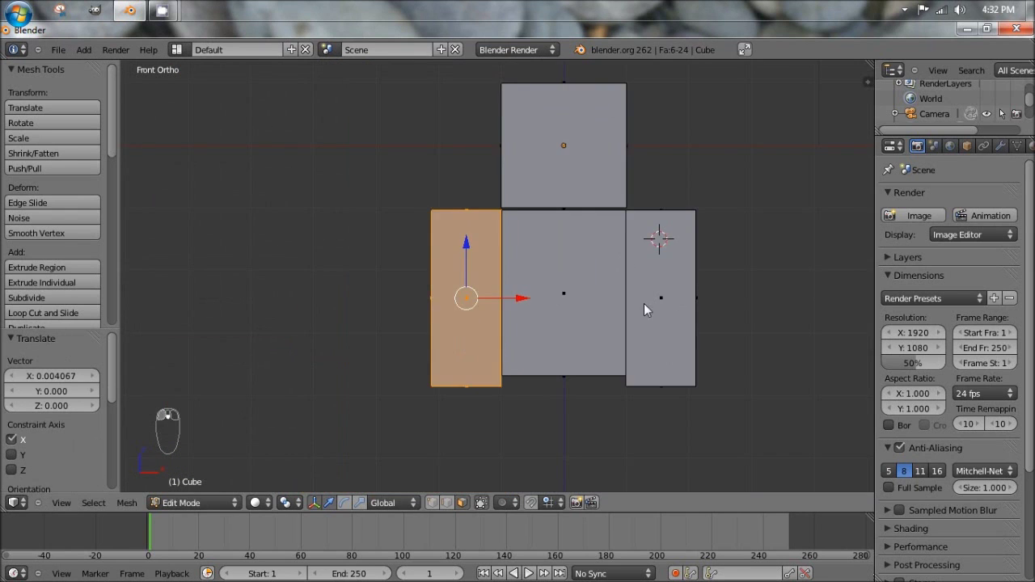
pyautogui.keyDown('shift'); pyautogui.moveTo(643, 306); pyautogui.dragTo(529, 261, button='middle'); pyautogui.keyUp('shift')
pyautogui.hotkey('shift', 'd')
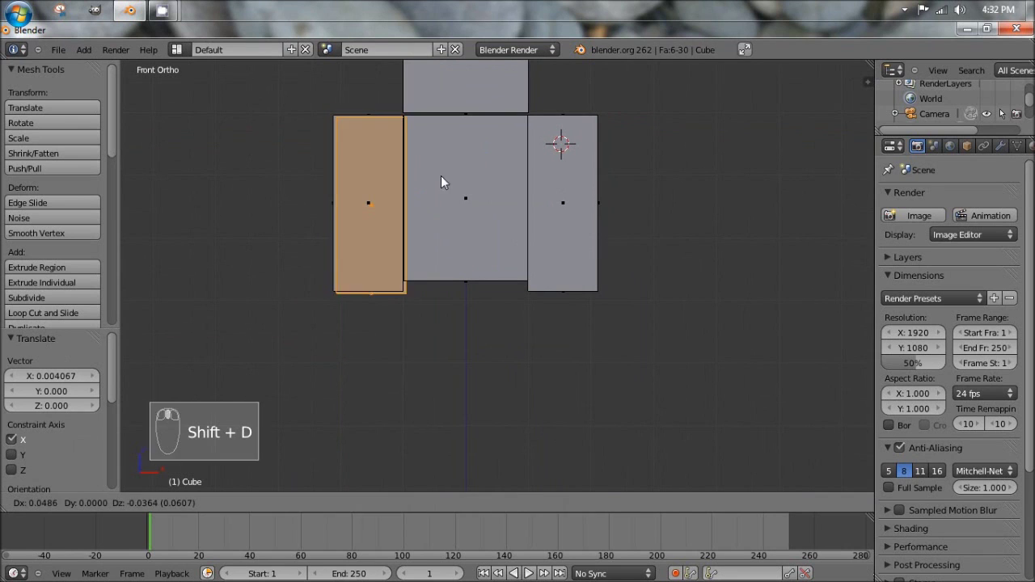
pyautogui.click(506, 337)
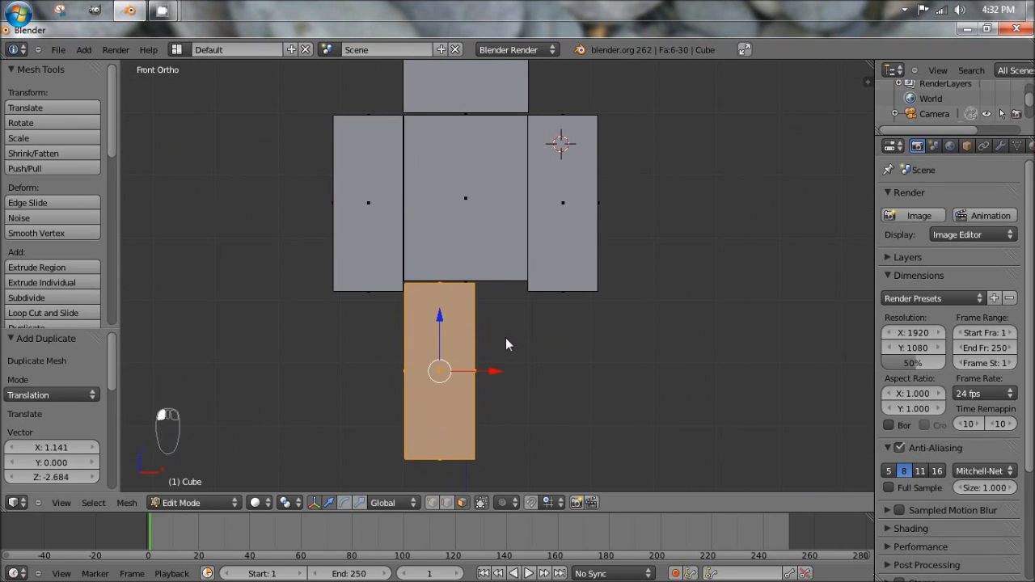
# Move the leg about -0.014 along X and 0.034 along Z to line it up with the body's outer edge and underside.
pyautogui.scroll(6, 506, 337)
pyautogui.keyDown('shift'); pyautogui.moveTo(363, 339); pyautogui.dragTo(500, 193, button='middle'); pyautogui.keyUp('shift')
pyautogui.scroll(1, 451, 215)
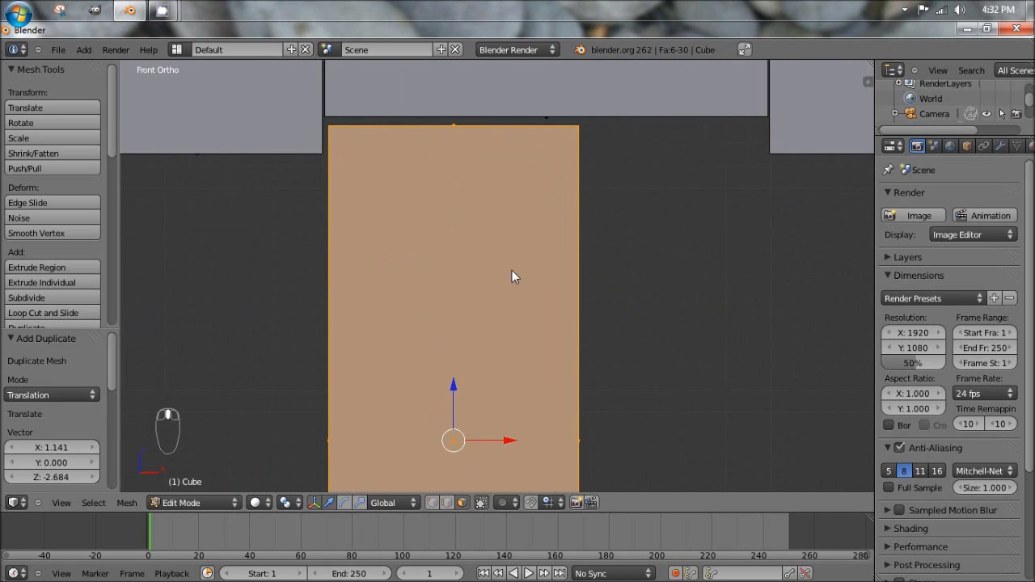
pyautogui.press('g')
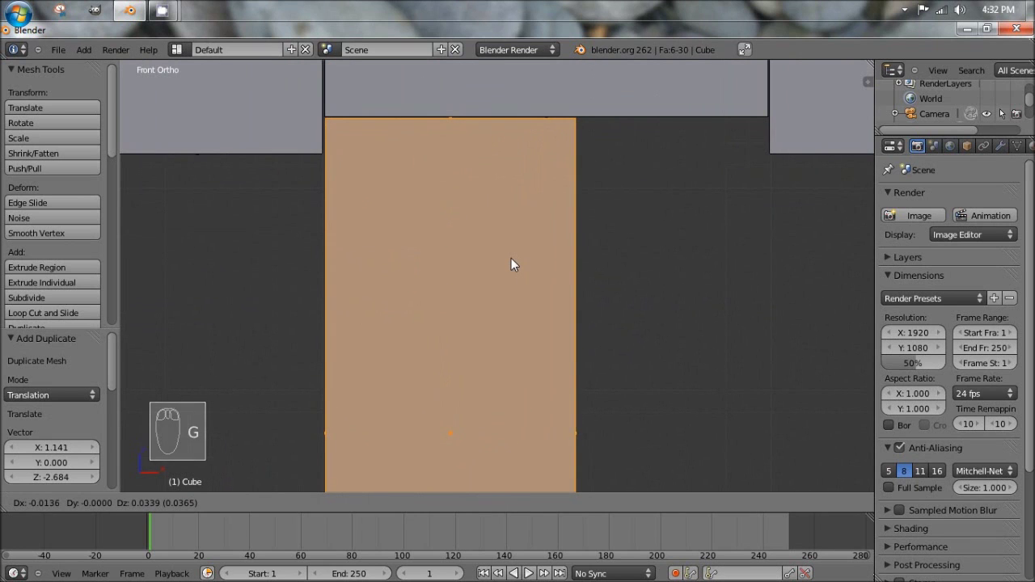
pyautogui.click(511, 259)
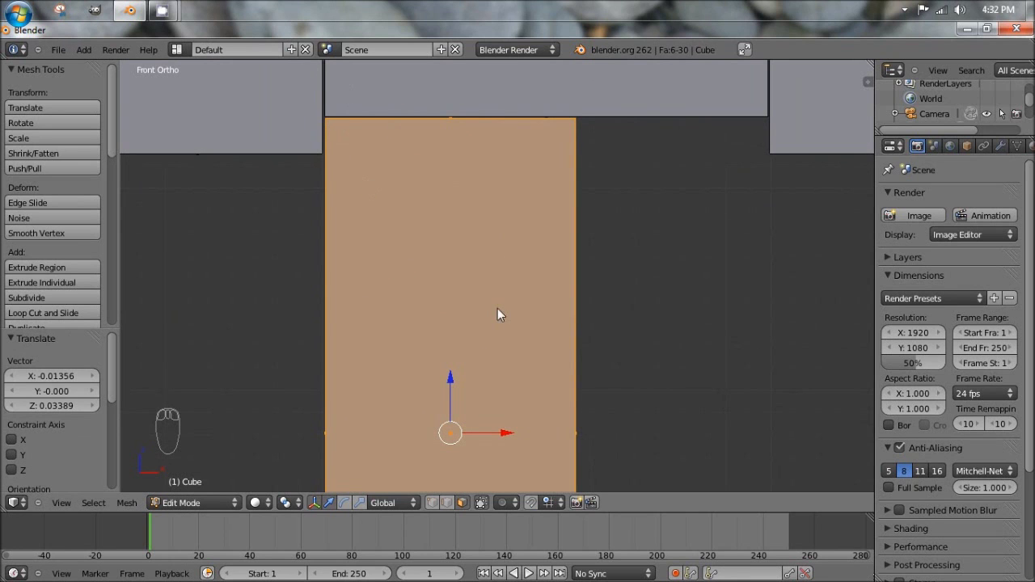
# Narrow the leg by moving its inner face about -0.193, then 0.054 back along X, to the body's centre line.
pyautogui.moveTo(601, 400); pyautogui.dragTo(584, 402, button='middle')
pyautogui.rightClick(585, 403)
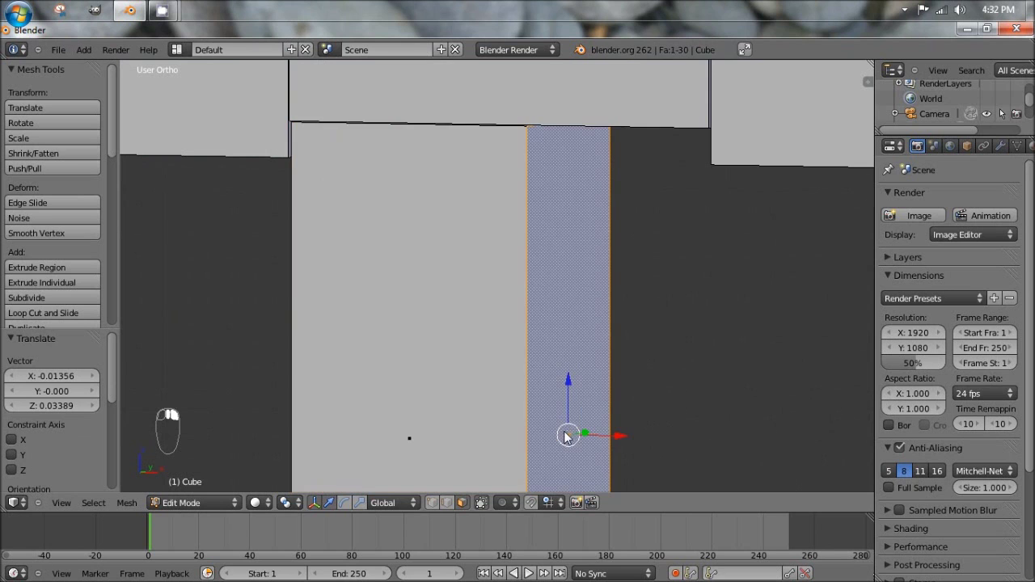
pyautogui.press('KP_1')
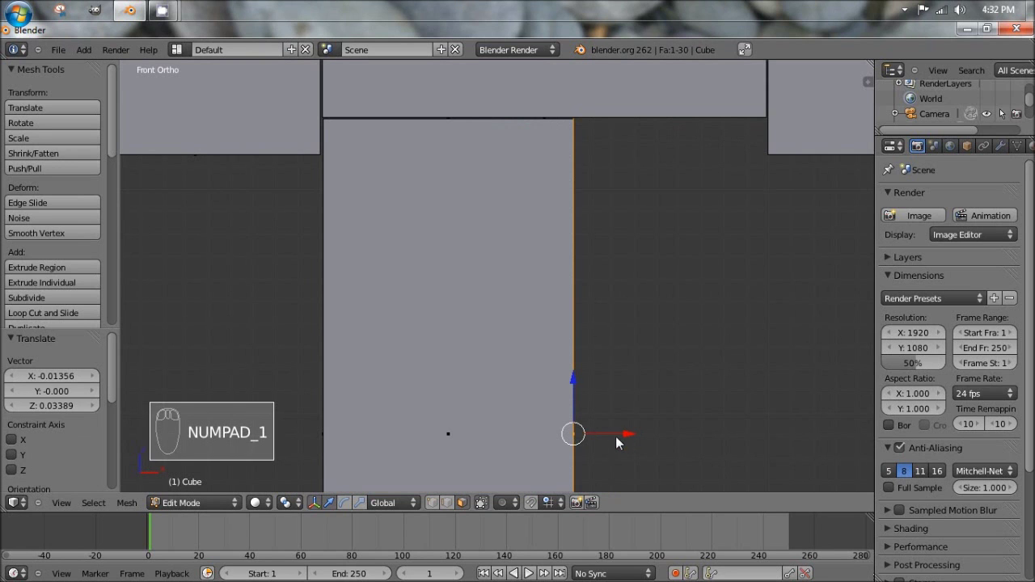
pyautogui.moveTo(615, 435); pyautogui.dragTo(584, 435)
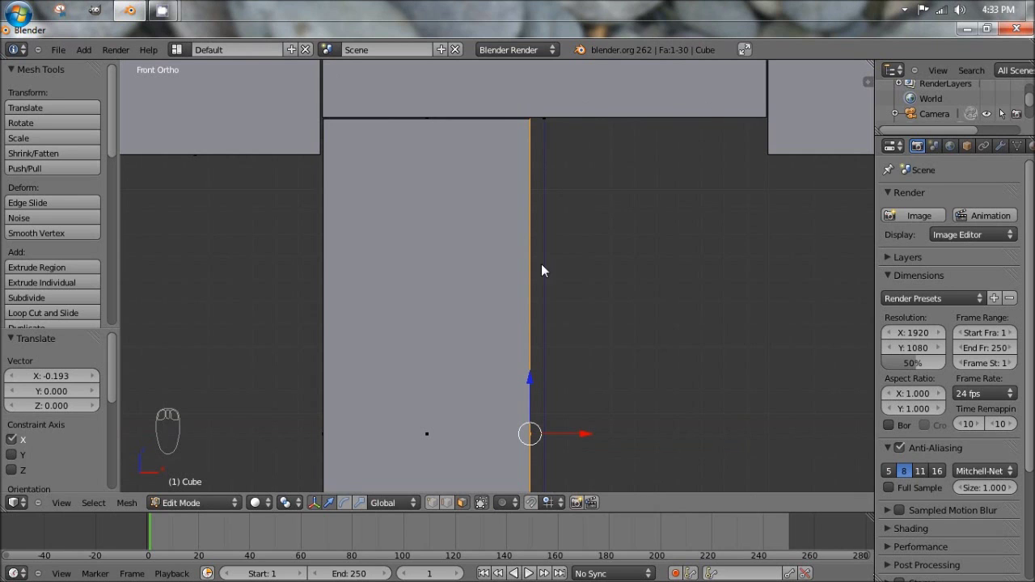
pyautogui.moveTo(586, 434); pyautogui.dragTo(596, 438)
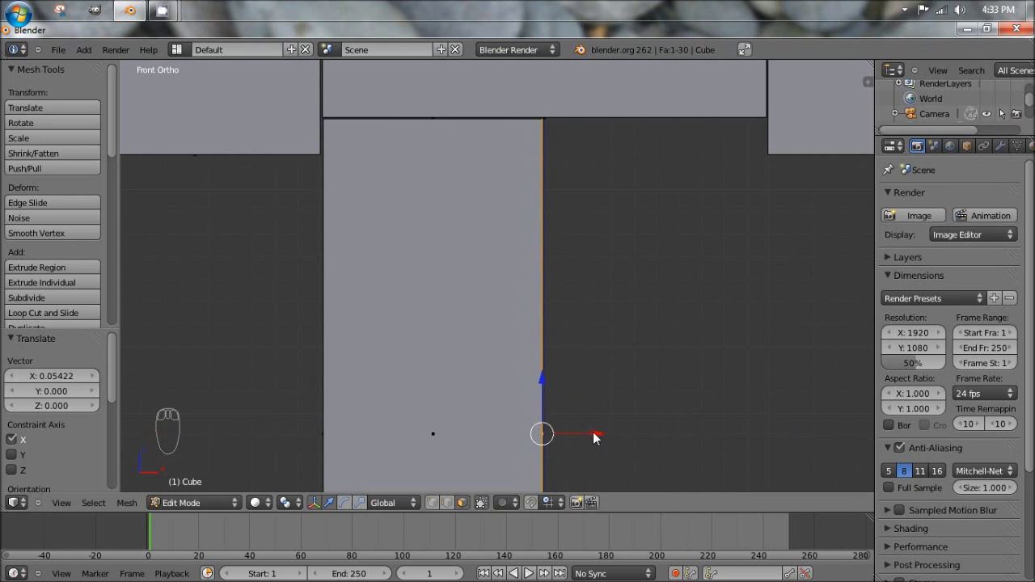
# Lengthen the leg by moving its bottom face about 0.658 down on Z, then raise that face by about 0.101.
pyautogui.scroll(-6, 594, 434)
pyautogui.moveTo(513, 457); pyautogui.dragTo(484, 399, button='middle')
pyautogui.rightClick(483, 398)
pyautogui.press('KP_1')
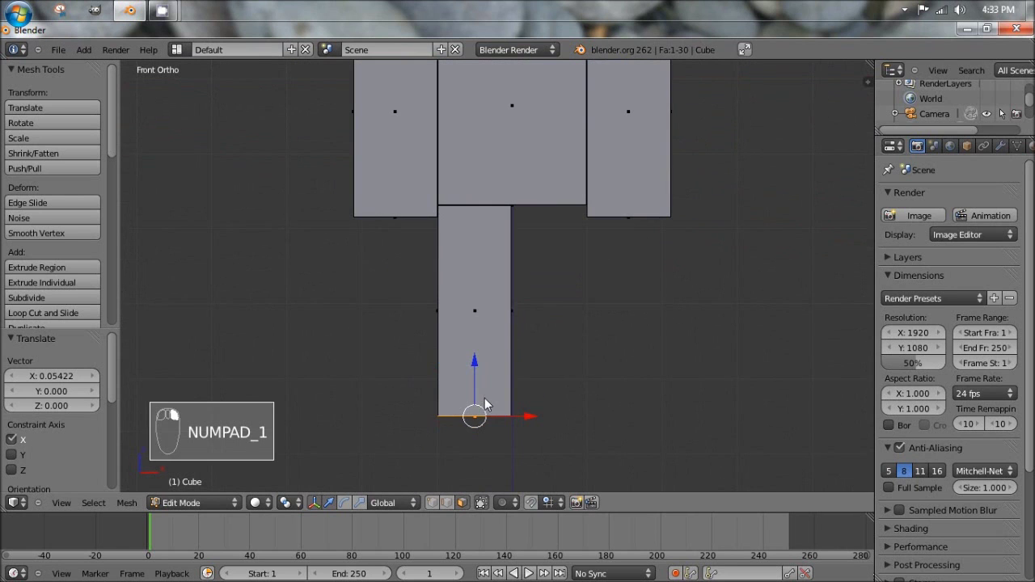
pyautogui.press('g')
pyautogui.press('z')
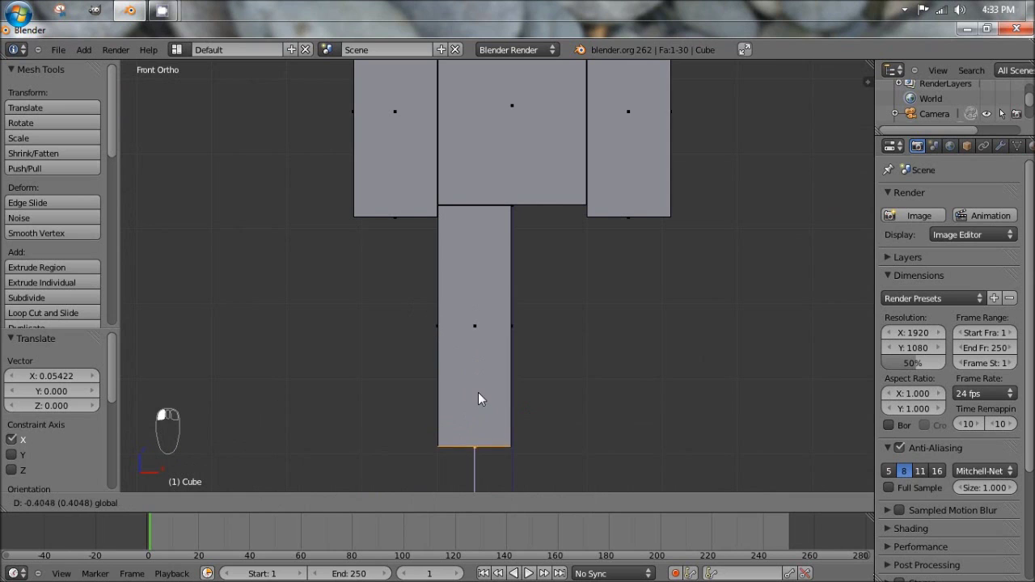
pyautogui.click(491, 418)
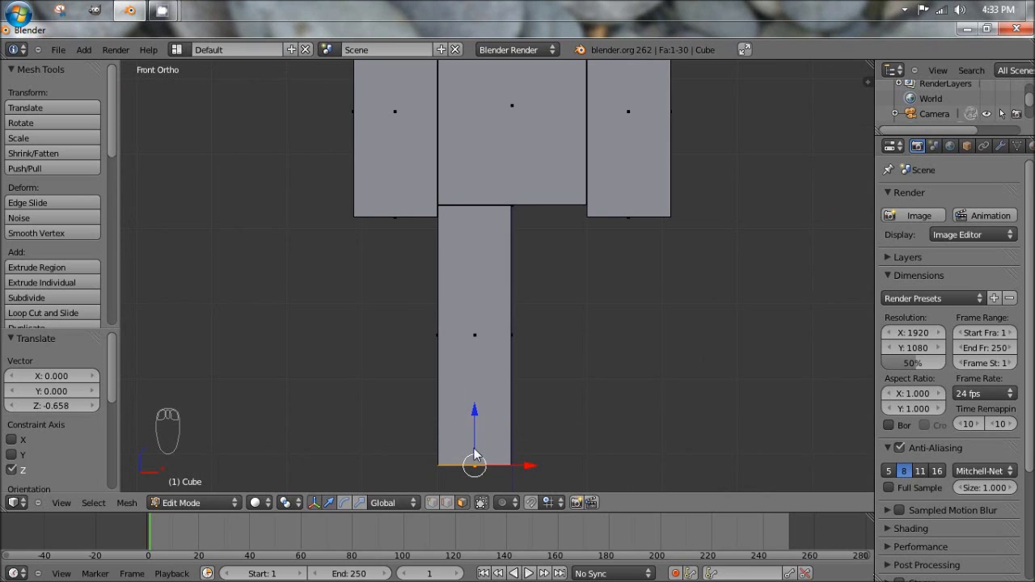
pyautogui.moveTo(474, 414); pyautogui.dragTo(476, 404)
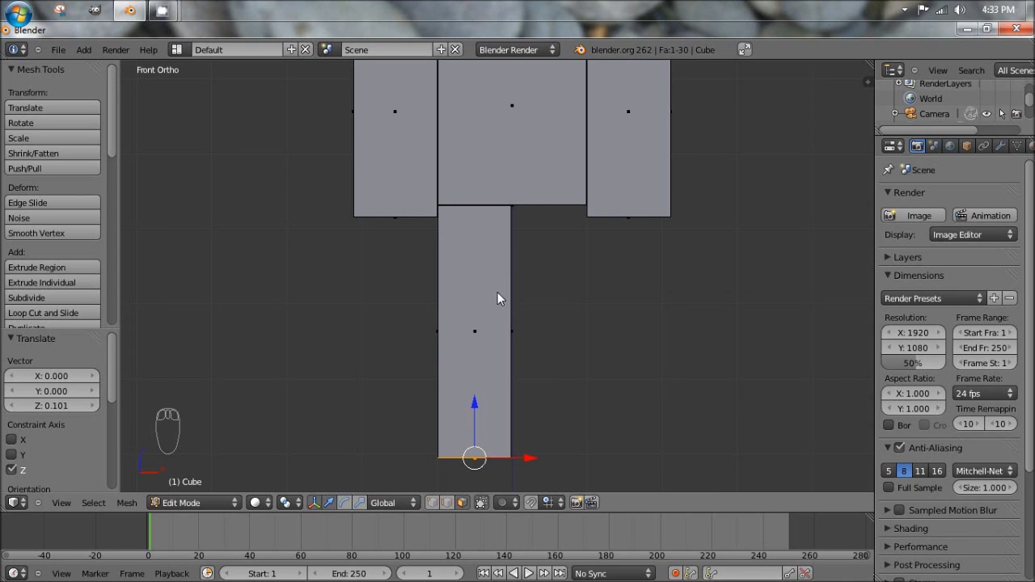
# Try a single centred horizontal loop cut around the leg.
pyautogui.hotkey('ctrl', 'r')
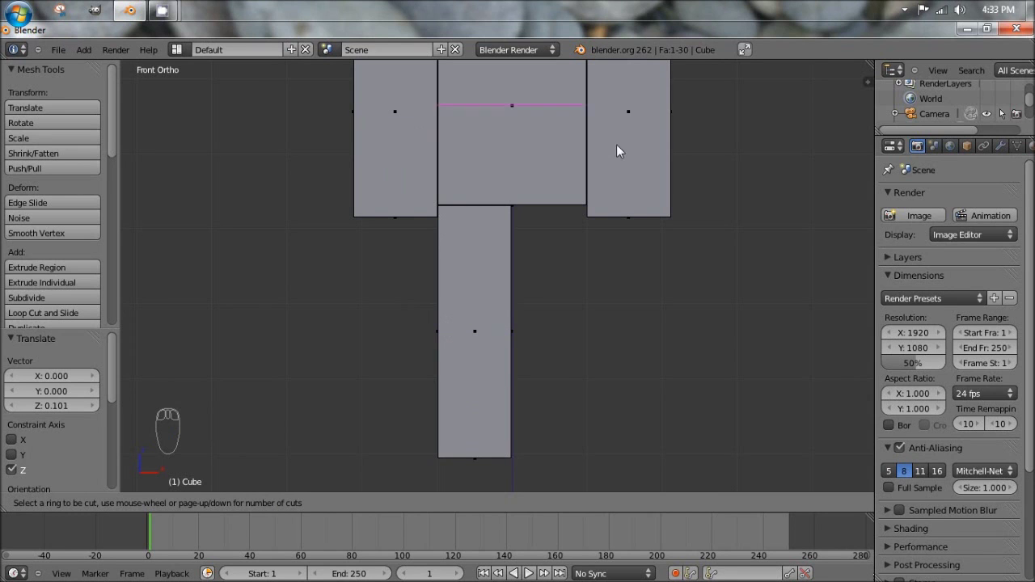
pyautogui.moveTo(539, 206); pyautogui.dragTo(489, 284, button='middle')
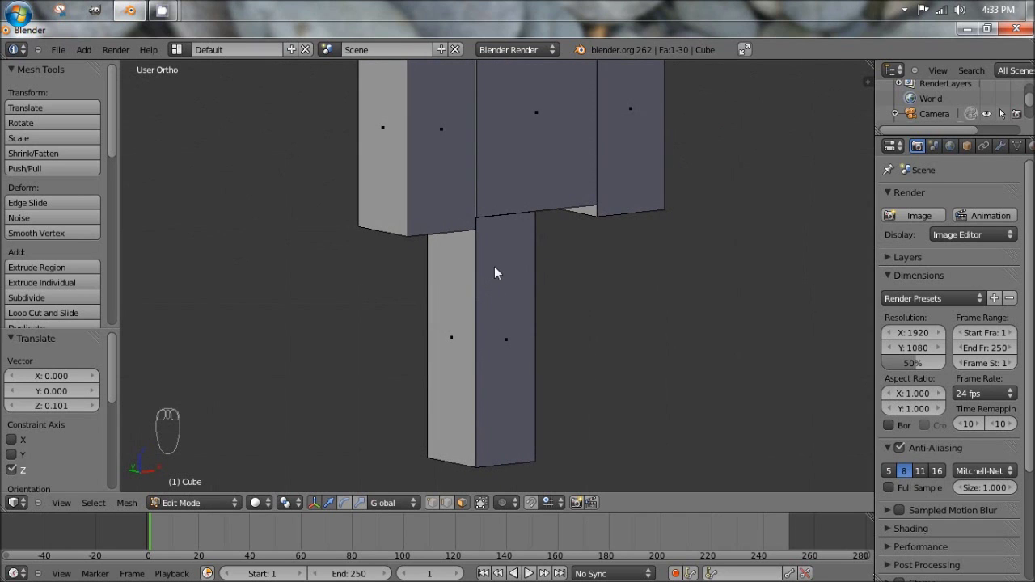
pyautogui.hotkey('ctrl', 'r')
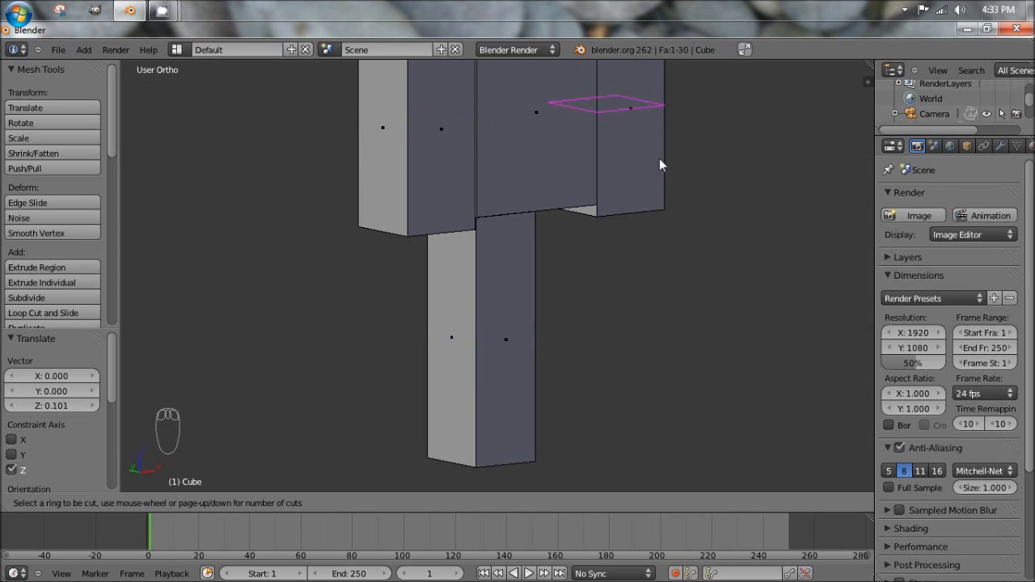
pyautogui.click(477, 338)
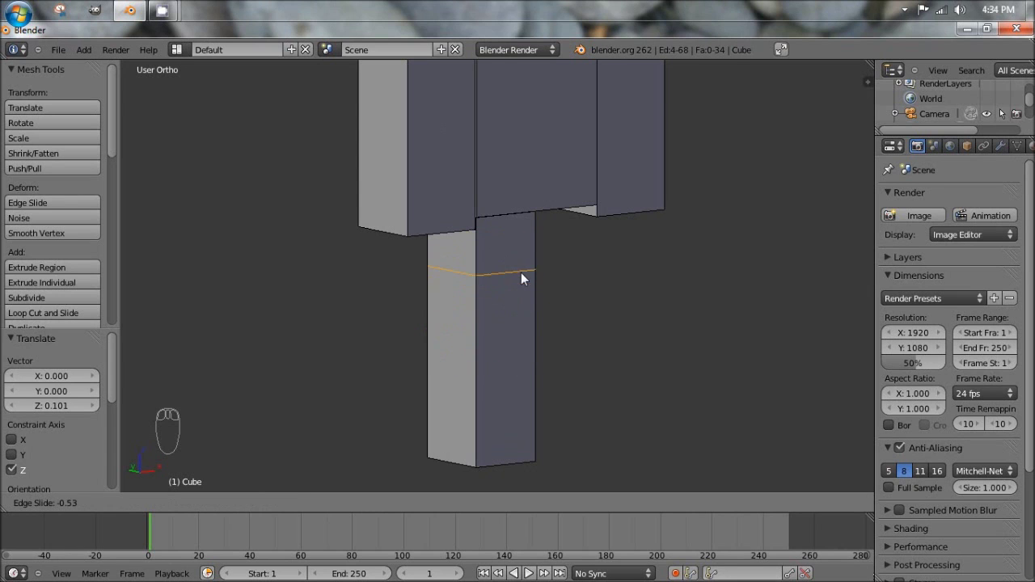
pyautogui.rightClick(529, 252)
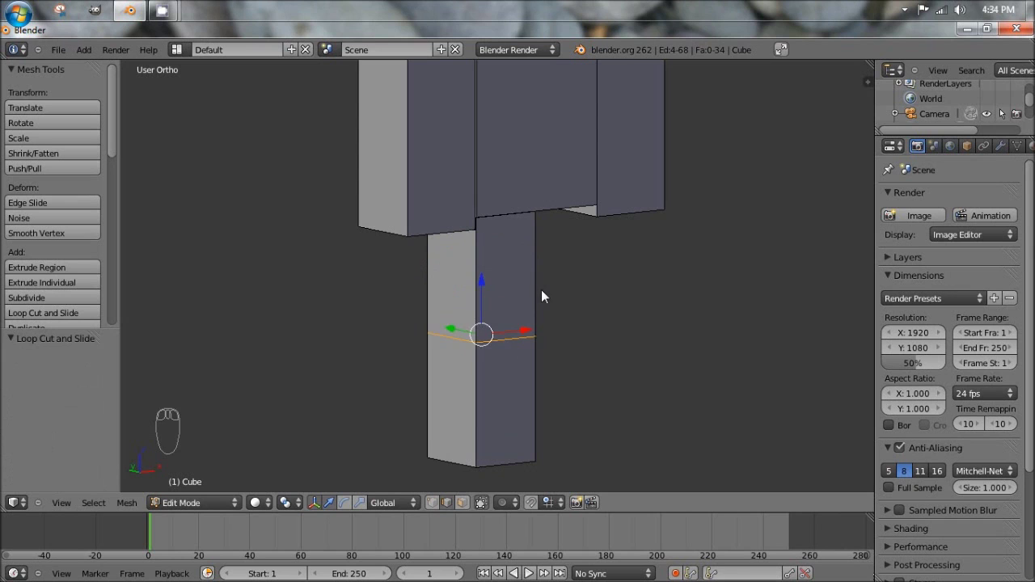
pyautogui.hotkey('ctrl', 'z')
# Add a horizontal loop cut around the leg and slide it to about a third of the way down from the top.
pyautogui.press('KP_1')
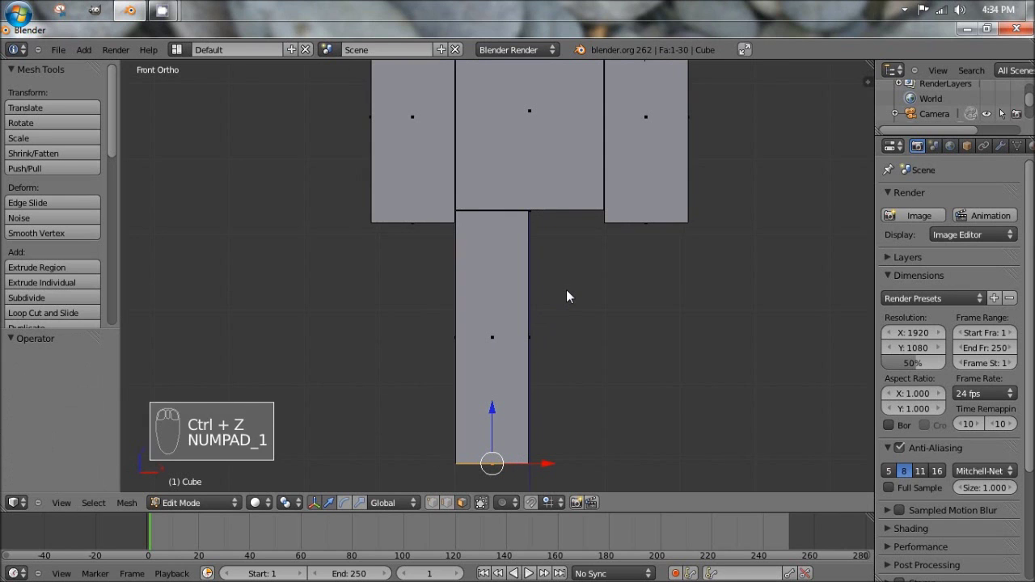
pyautogui.hotkey('ctrl', 'r')
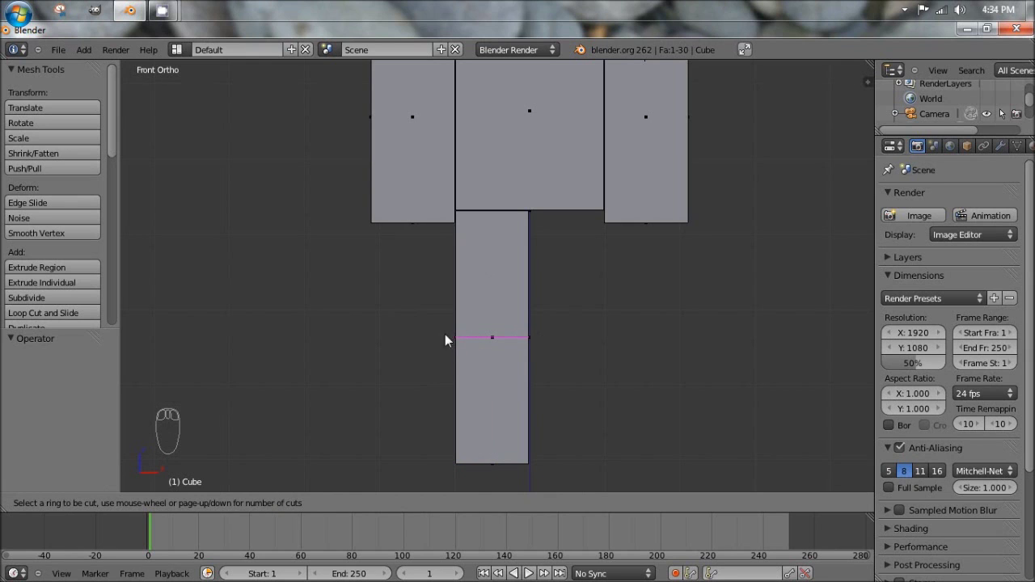
pyautogui.click(456, 336)
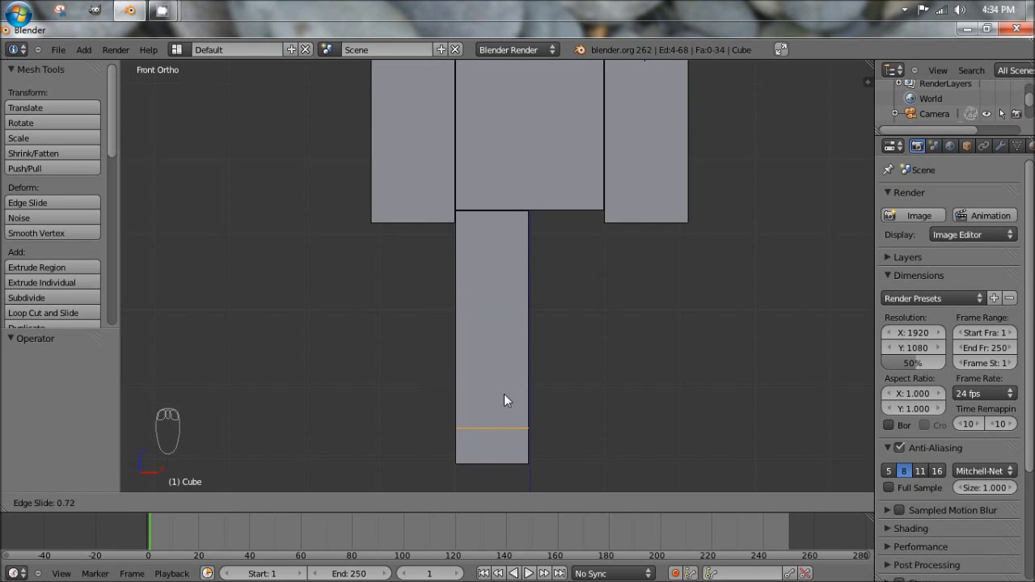
pyautogui.click(501, 287)
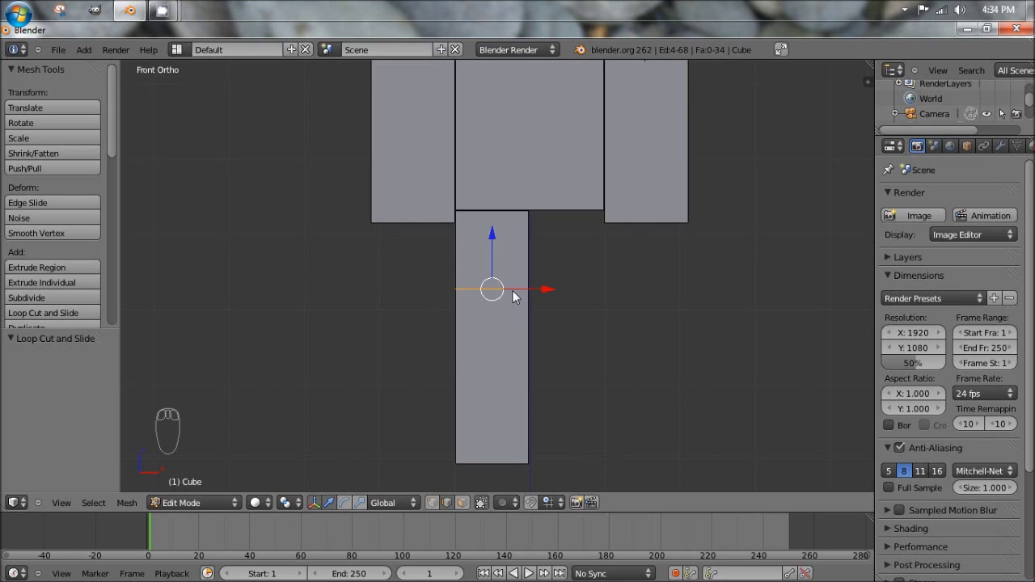
# Add two more loop cuts around the leg, one just above the existing cut (slide about 0.49) and one just below it (about 0.77).
pyautogui.hotkey('ctrl', 'r')
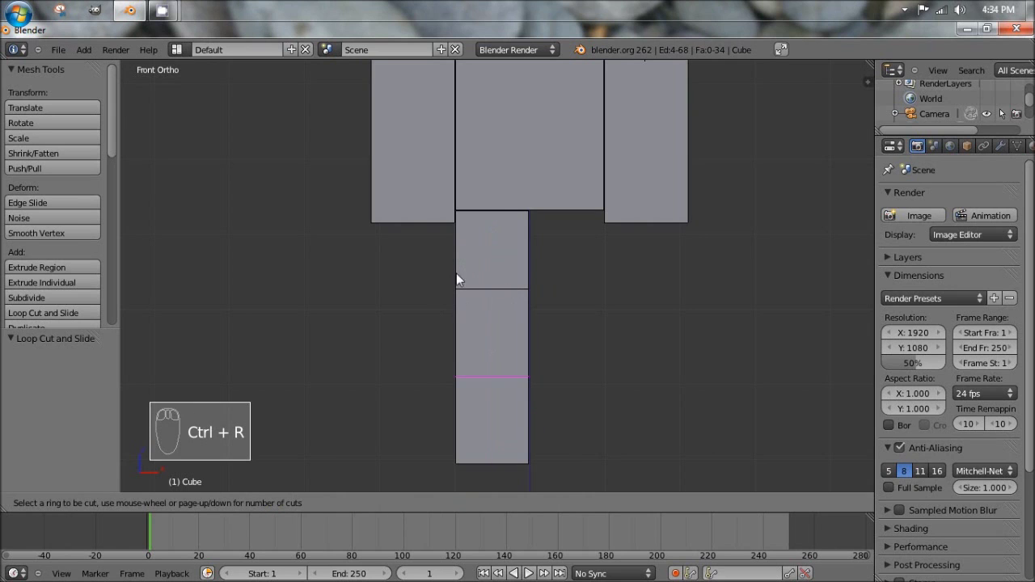
pyautogui.click(458, 249)
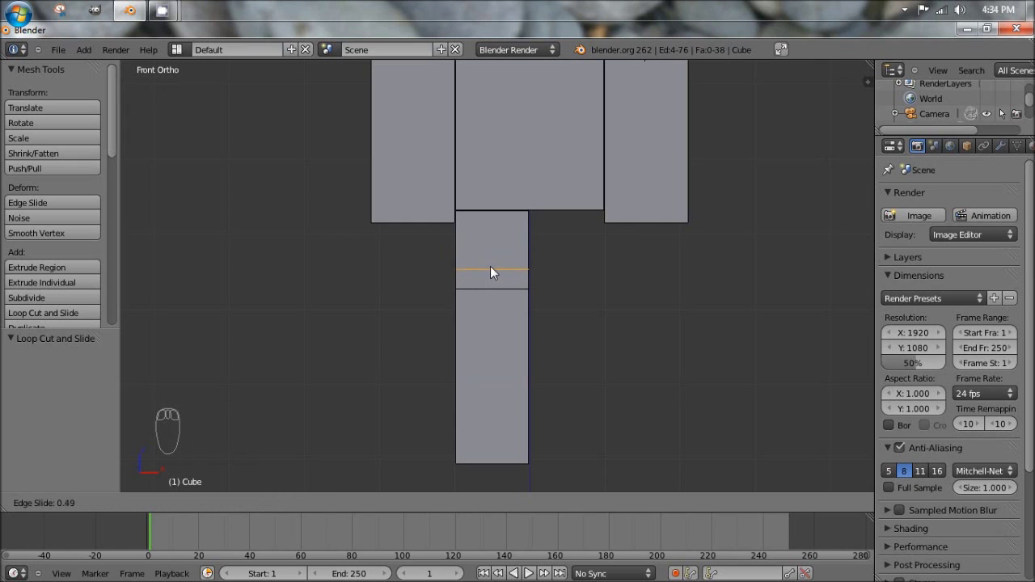
pyautogui.click(491, 273)
pyautogui.hotkey('ctrl', 'r')
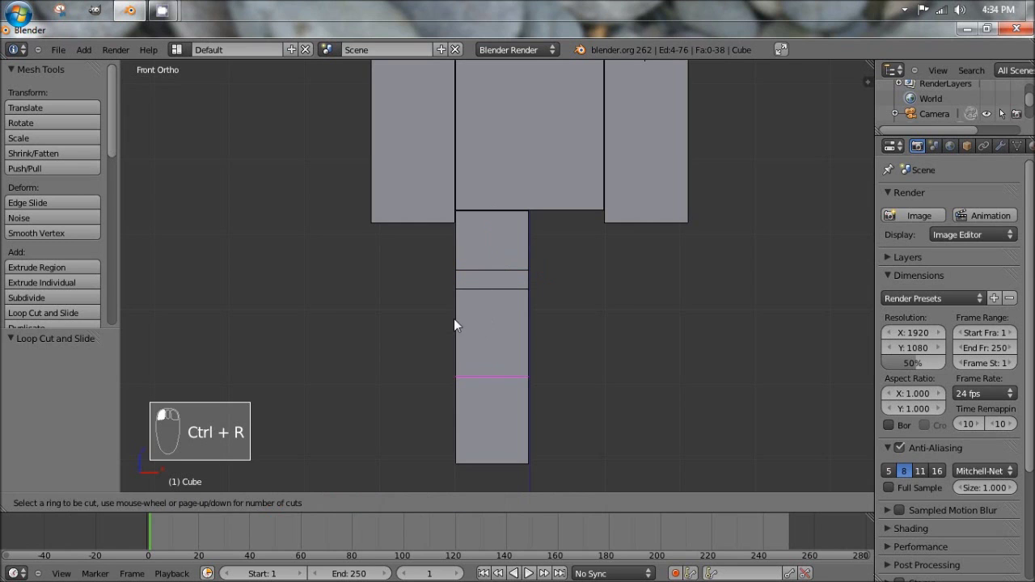
pyautogui.click(454, 319)
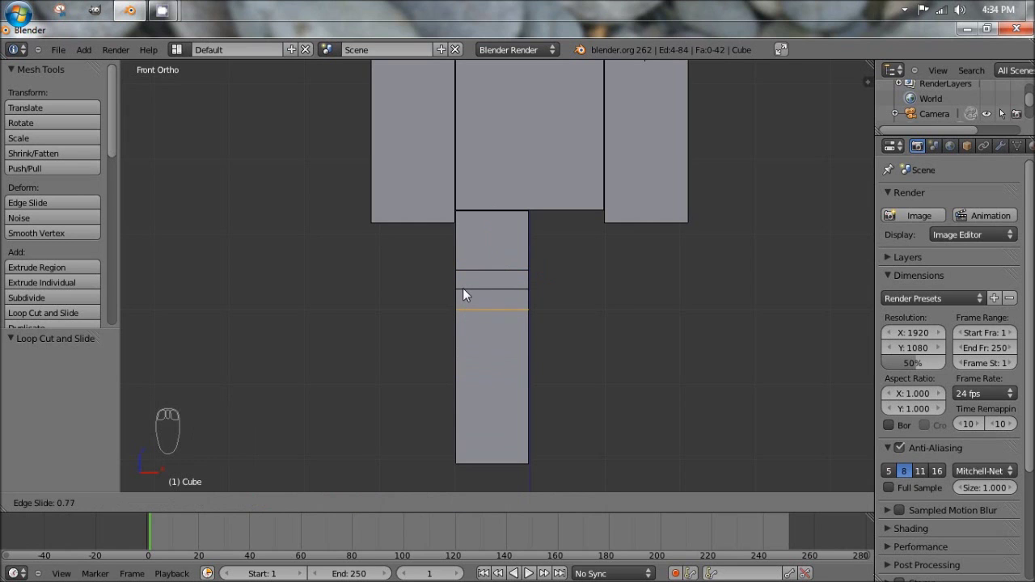
pyautogui.click(473, 310)
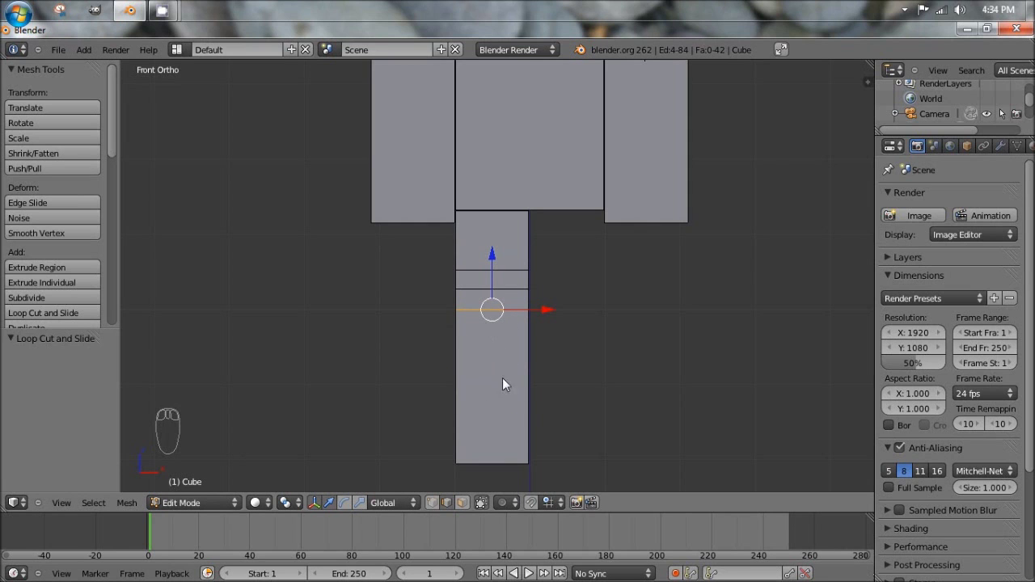
# Duplicate the whole linked leg and place the copy about 0.992 along X, beside the original under the body.
pyautogui.press('l')
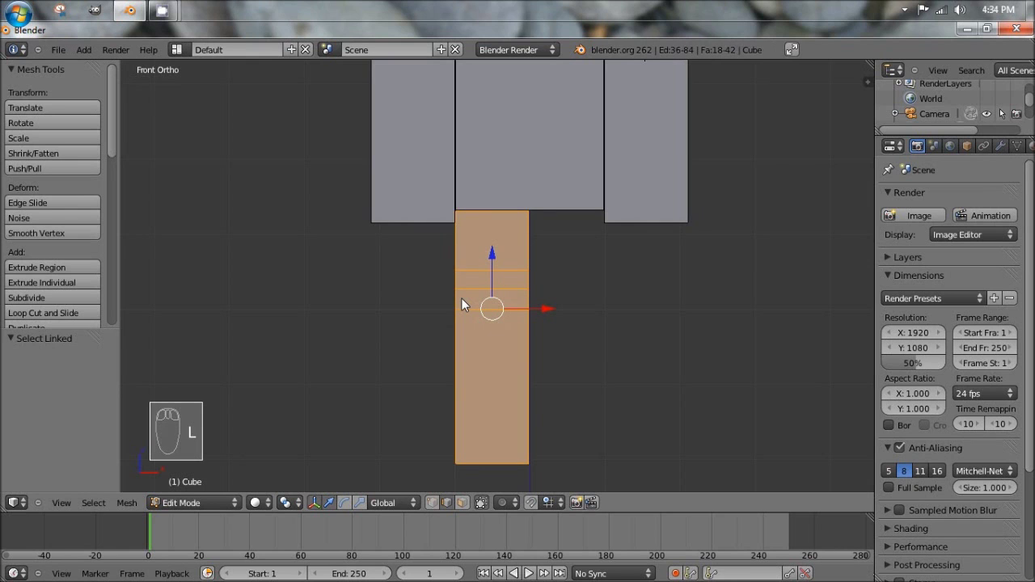
pyautogui.press('a')
pyautogui.press('a')
pyautogui.press('a')
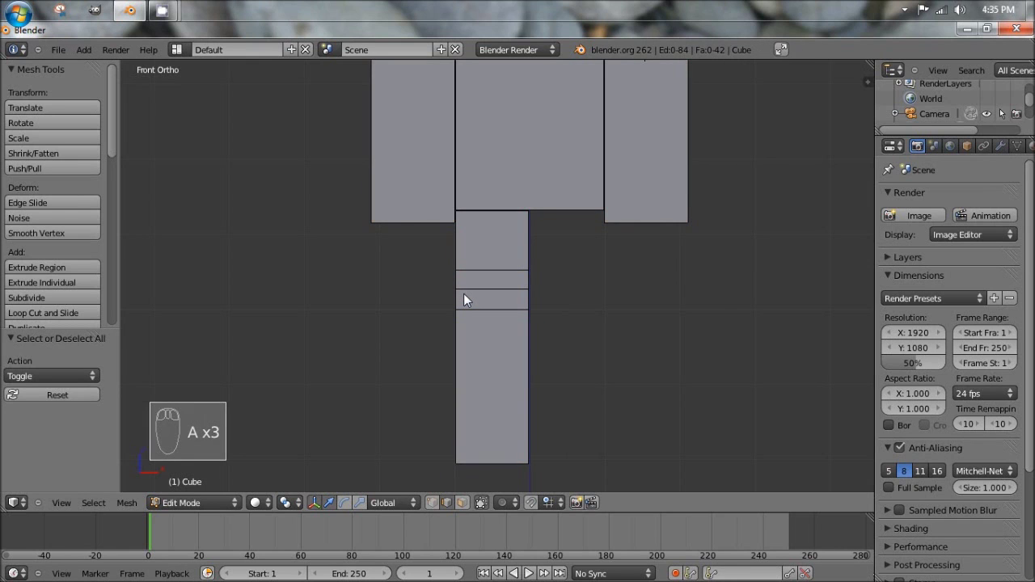
pyautogui.press('l')
pyautogui.hotkey('shift', 'd')
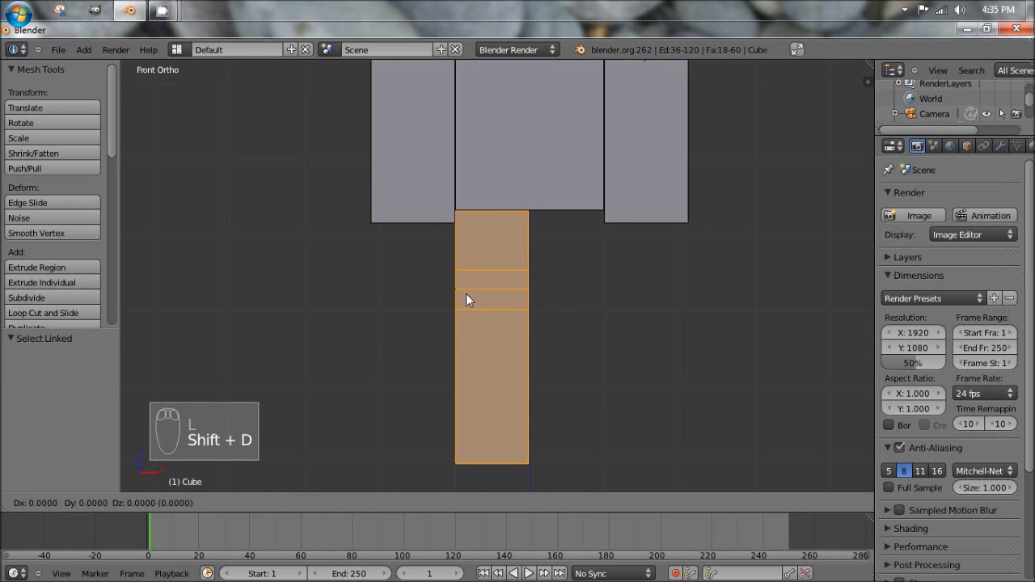
pyautogui.press('x')
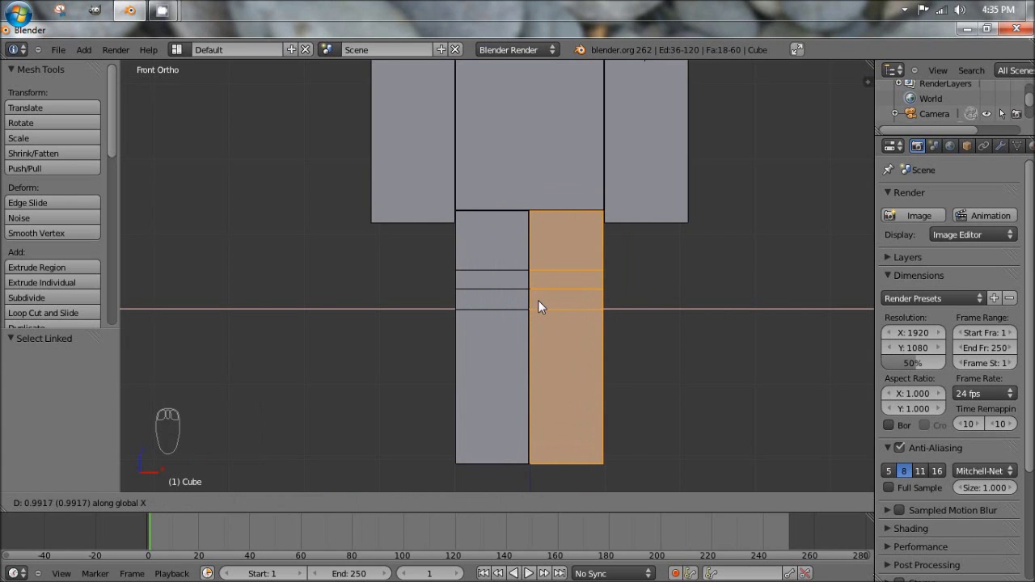
pyautogui.click(538, 301)
# Nudge the duplicated leg about 0.003 along X to line it up with the body's outer edge.
pyautogui.scroll(6, 596, 248)
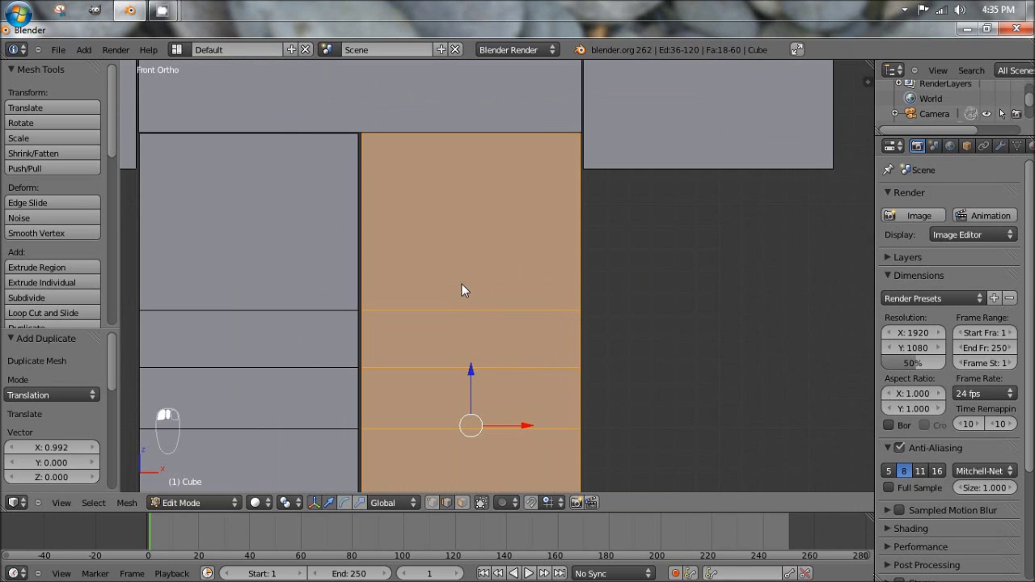
pyautogui.moveTo(525, 424); pyautogui.dragTo(526, 424)
pyautogui.scroll(-6, 499, 371)
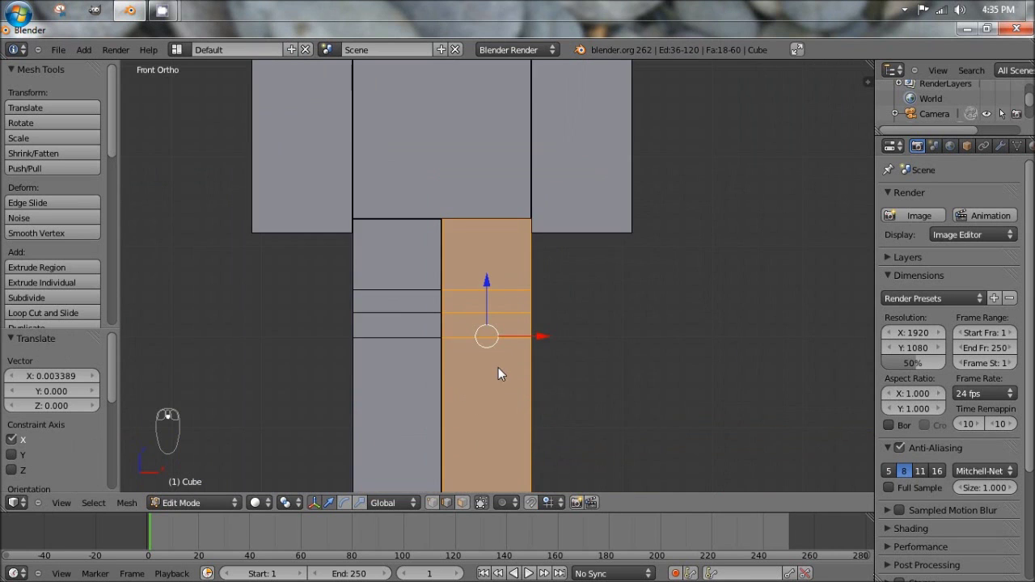
pyautogui.scroll(-3, 500, 373)
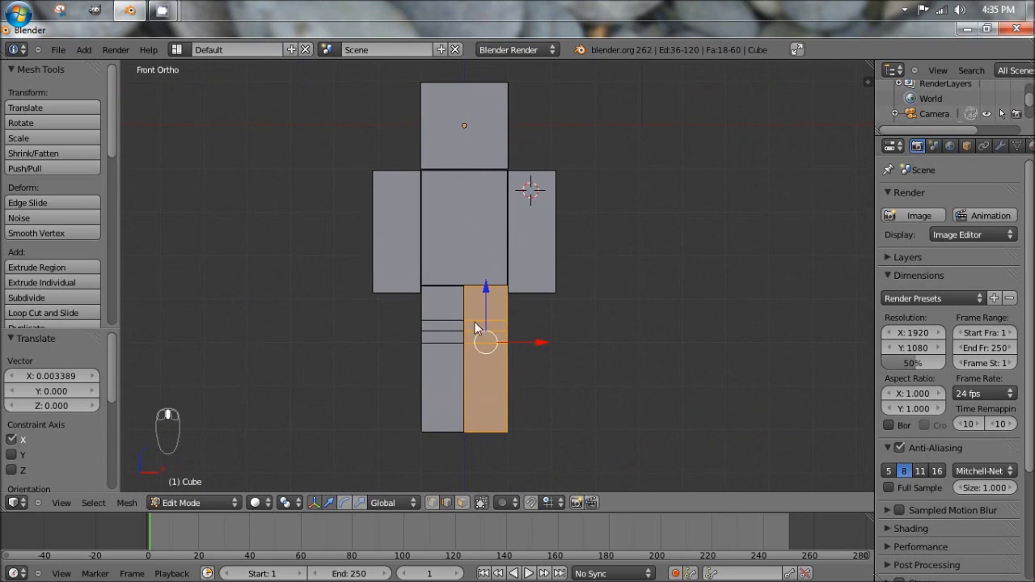
# Switch to Object Mode and scale the whole character down uniformly to about 0.201.
pyautogui.press('Tab')
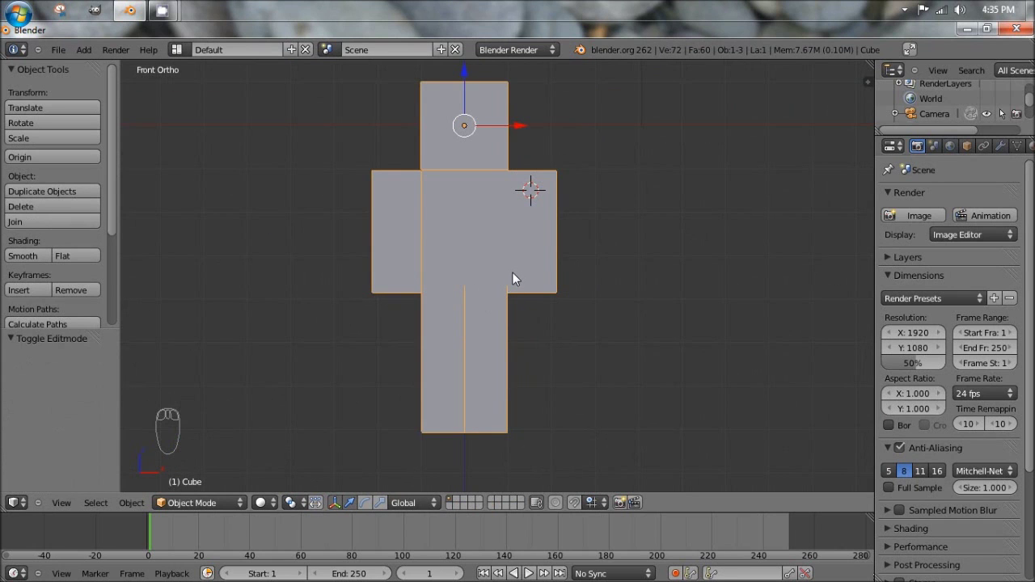
pyautogui.moveTo(516, 212); pyautogui.dragTo(519, 270, button='middle')
pyautogui.press('KP_1')
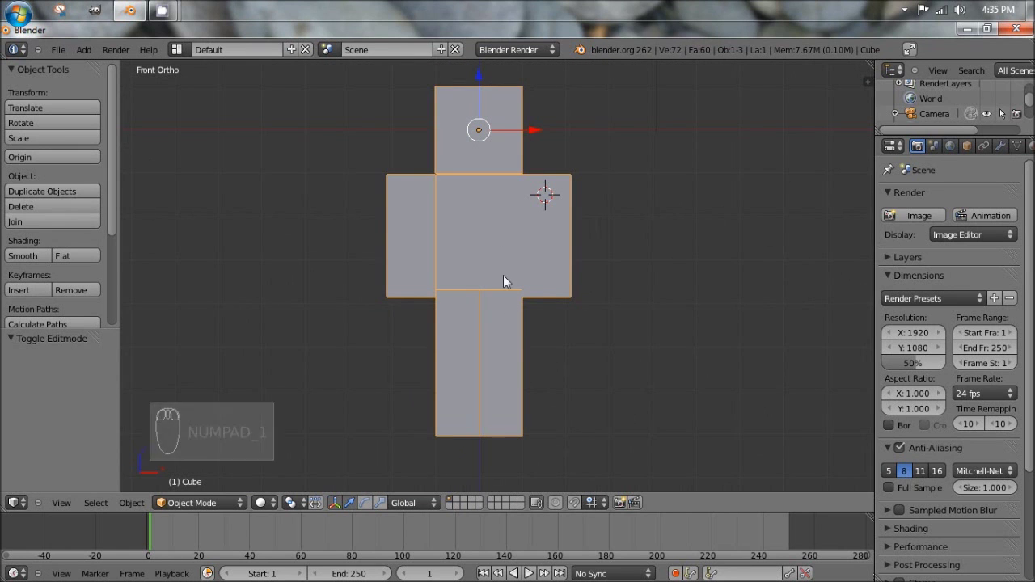
pyautogui.scroll(-4, 518, 267)
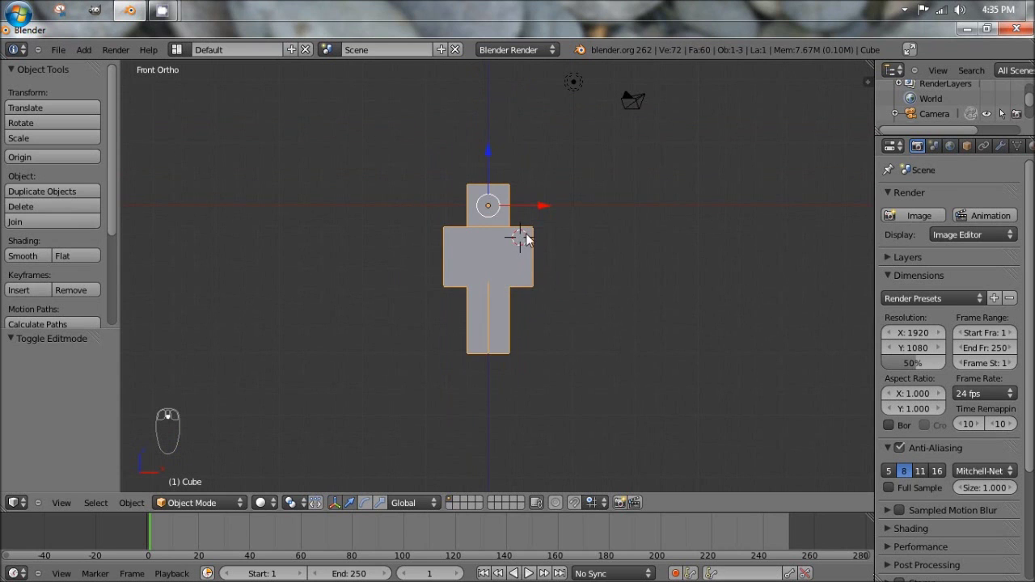
pyautogui.moveTo(524, 236); pyautogui.dragTo(567, 327, button='middle')
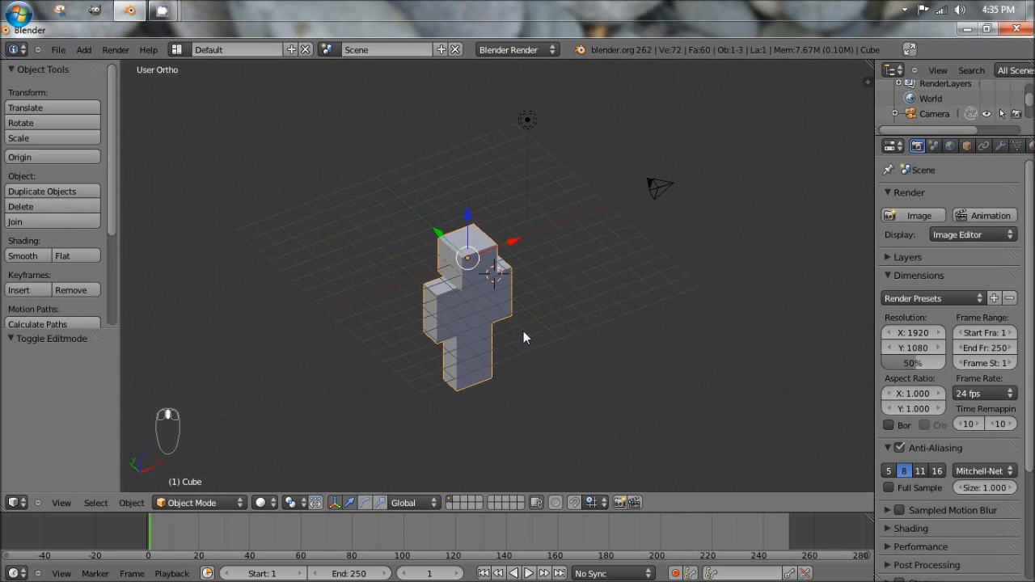
pyautogui.press('KP_1')
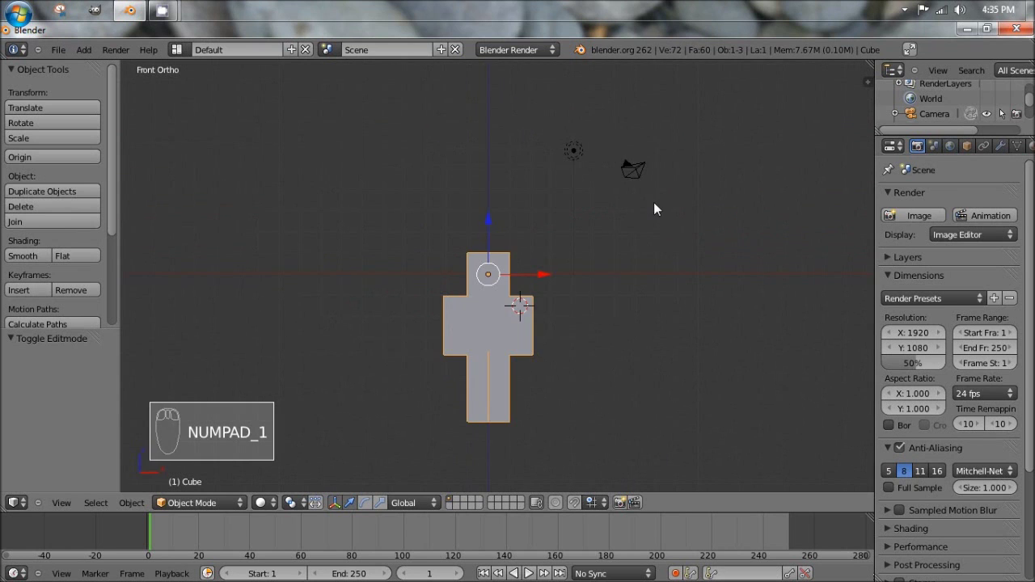
pyautogui.press('s')
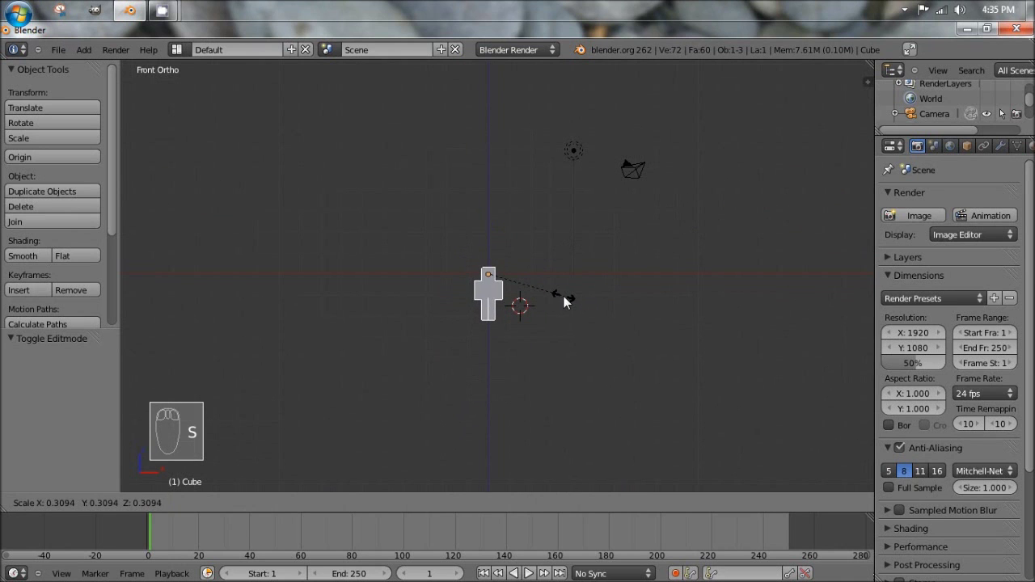
pyautogui.click(523, 301)
# Raise the character about 1.426 along Z so that its feet stand on the grid floor.
pyautogui.scroll(3, 470, 260)
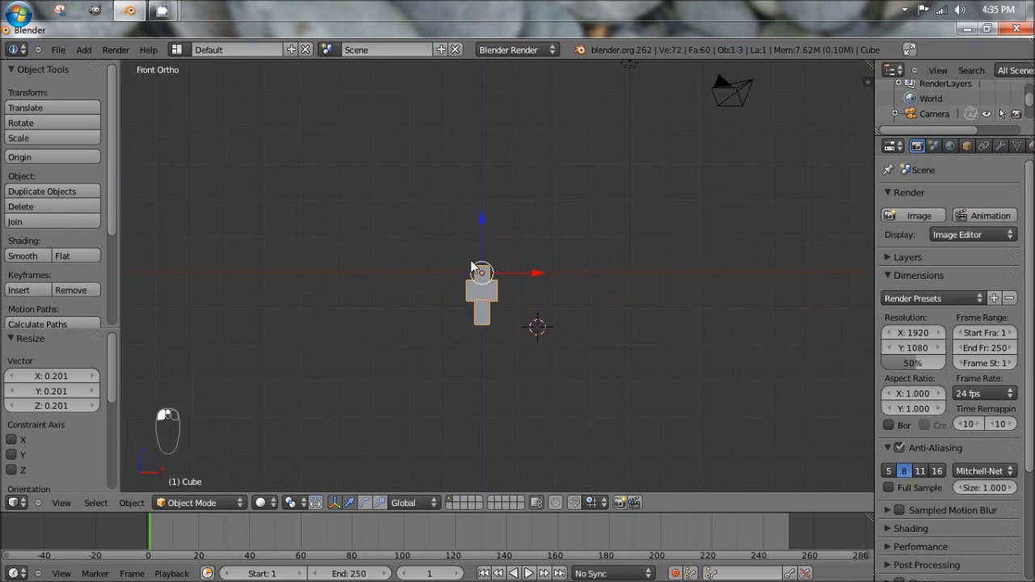
pyautogui.scroll(3, 470, 260)
pyautogui.moveTo(472, 266); pyautogui.dragTo(469, 314, button='middle')
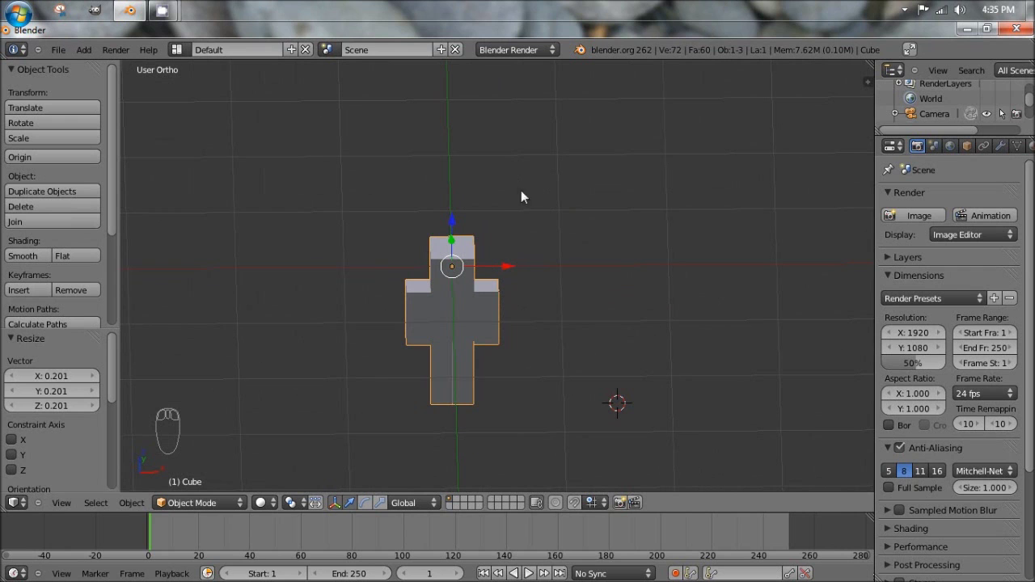
pyautogui.press('KP_1')
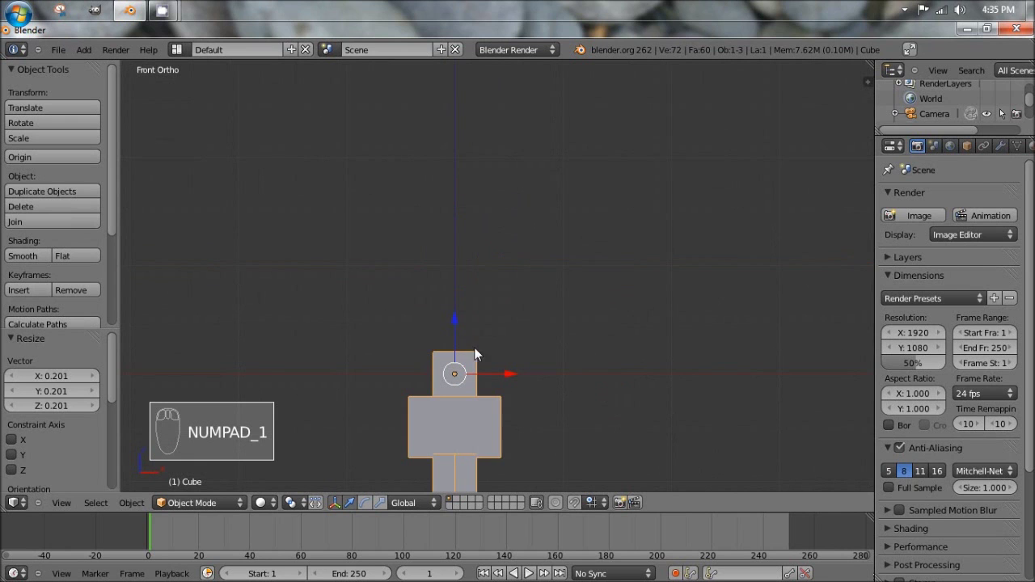
pyautogui.keyDown('shift'); pyautogui.moveTo(573, 334); pyautogui.dragTo(582, 292, button='middle'); pyautogui.keyUp('shift')
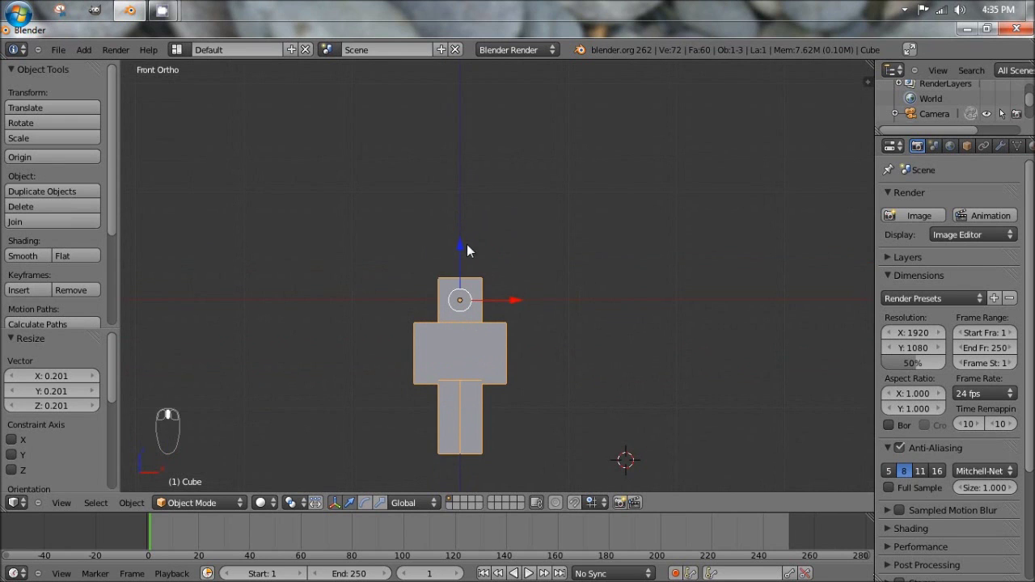
pyautogui.moveTo(460, 246); pyautogui.dragTo(480, 92)
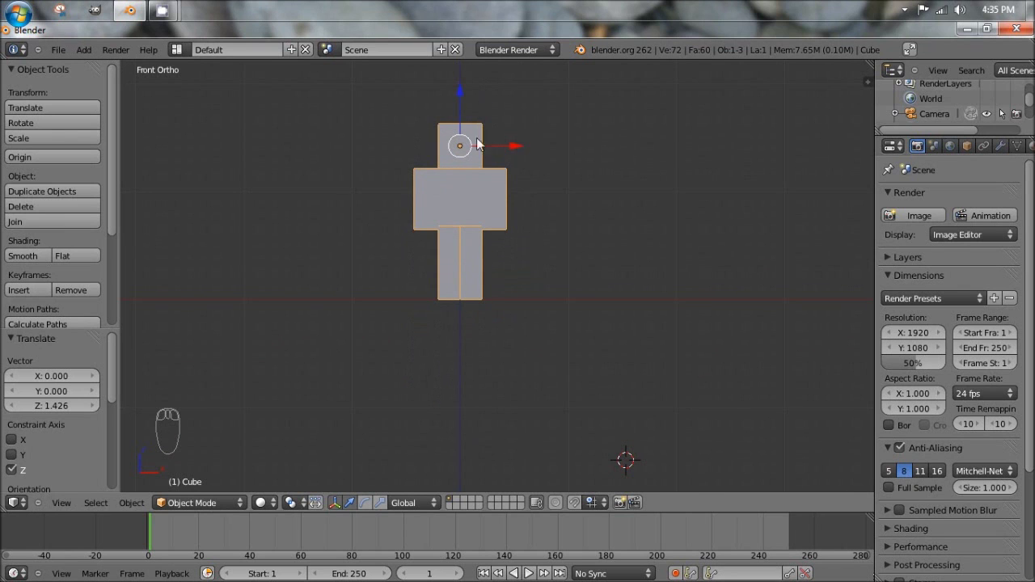
pyautogui.moveTo(461, 92)
pyautogui.mouseDown()
pyautogui.moveTo(461, 103)
pyautogui.moveTo(459, 81)
pyautogui.moveTo(464, 95)
pyautogui.mouseUp()
pyautogui.moveTo(557, 164); pyautogui.dragTo(437, 212, button='middle')
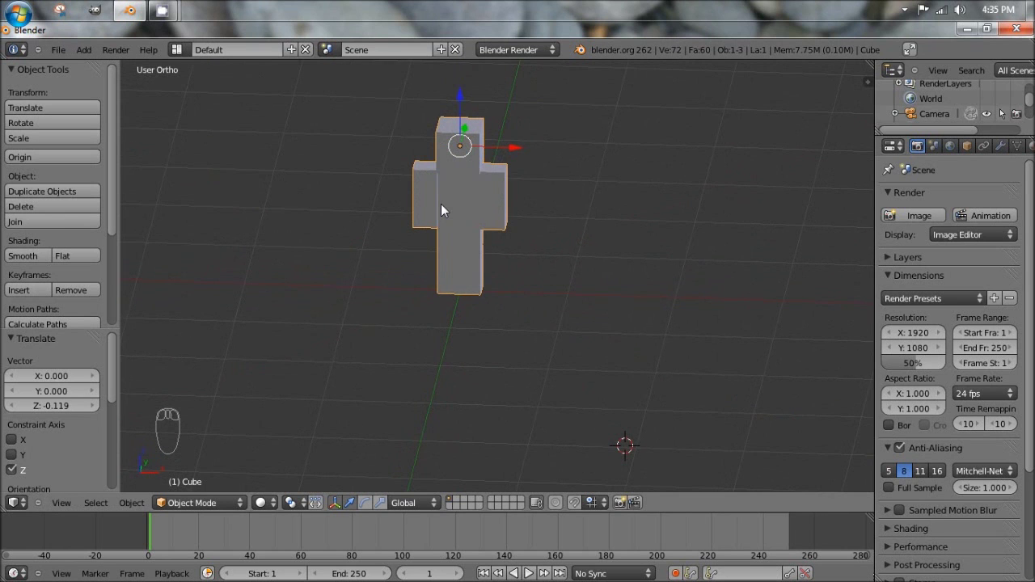
pyautogui.press('KP_1')
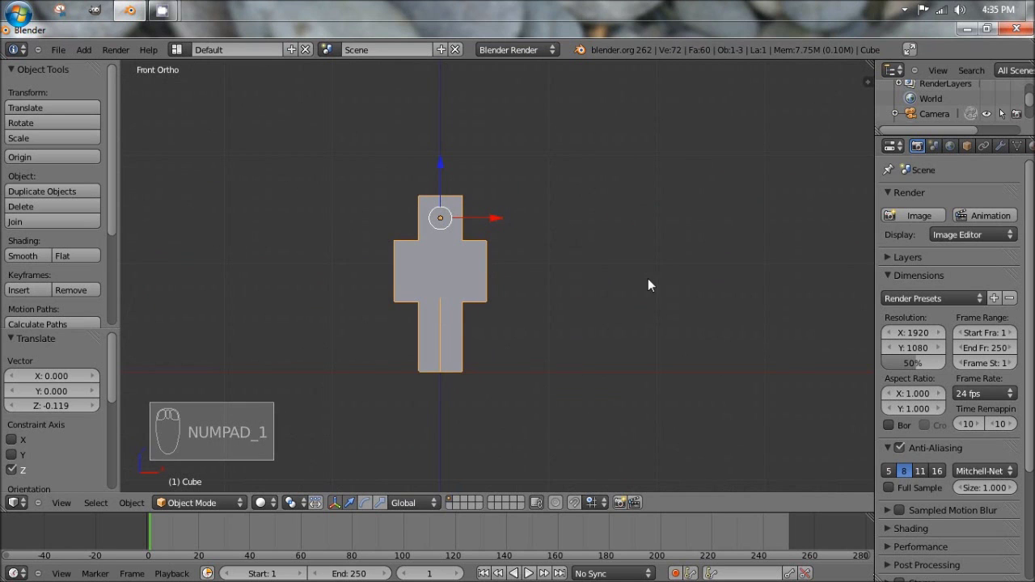
pyautogui.keyDown('shift'); pyautogui.moveTo(499, 307); pyautogui.dragTo(513, 280, button='middle'); pyautogui.keyUp('shift')
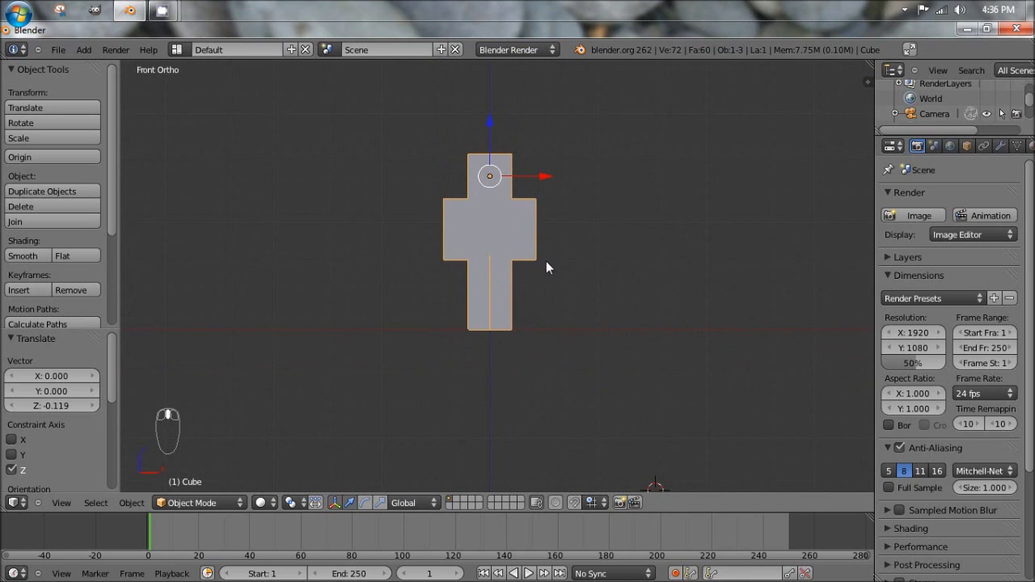
# Reset the 3D cursor to the scene origin and add a single-bone armature at the character's feet.
pyautogui.hotkey('shift', 'c')
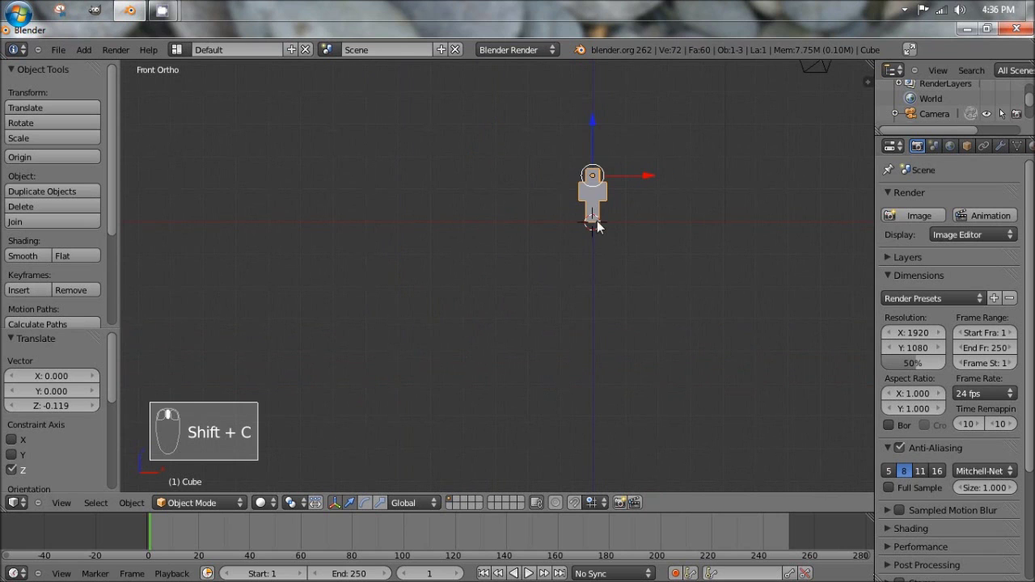
pyautogui.scroll(4, 609, 251)
pyautogui.keyDown('shift'); pyautogui.moveTo(720, 166); pyautogui.dragTo(484, 273, button='middle'); pyautogui.keyUp('shift')
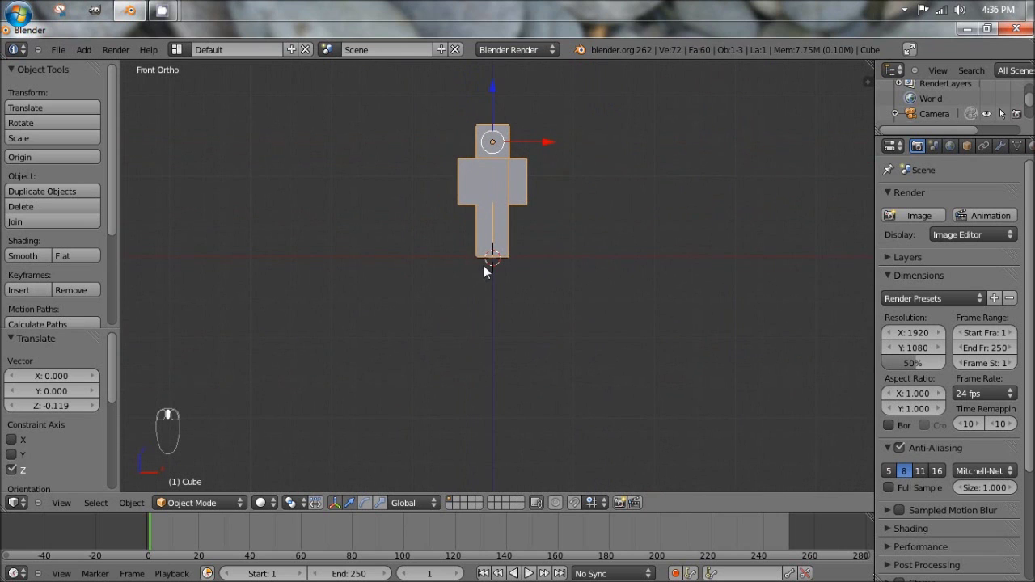
pyautogui.hotkey('shift', 'a')
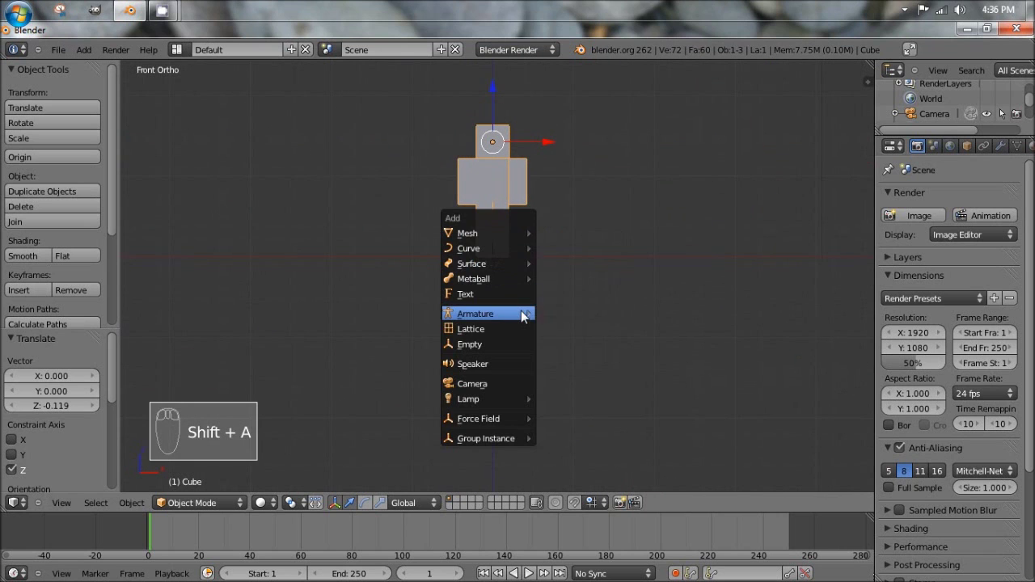
pyautogui.moveTo(521, 315)
pyautogui.click(574, 313)
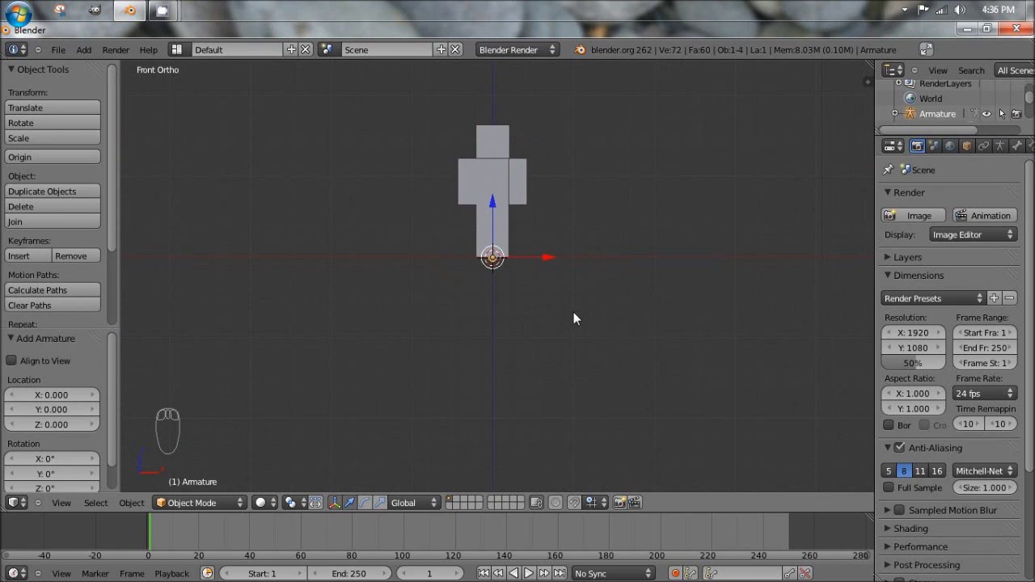
# Widen the properties area and enable X-Ray display for the armature.
pyautogui.scroll(6, 518, 233)
pyautogui.keyDown('shift'); pyautogui.moveTo(509, 207); pyautogui.dragTo(465, 332, button='middle'); pyautogui.keyUp('shift')
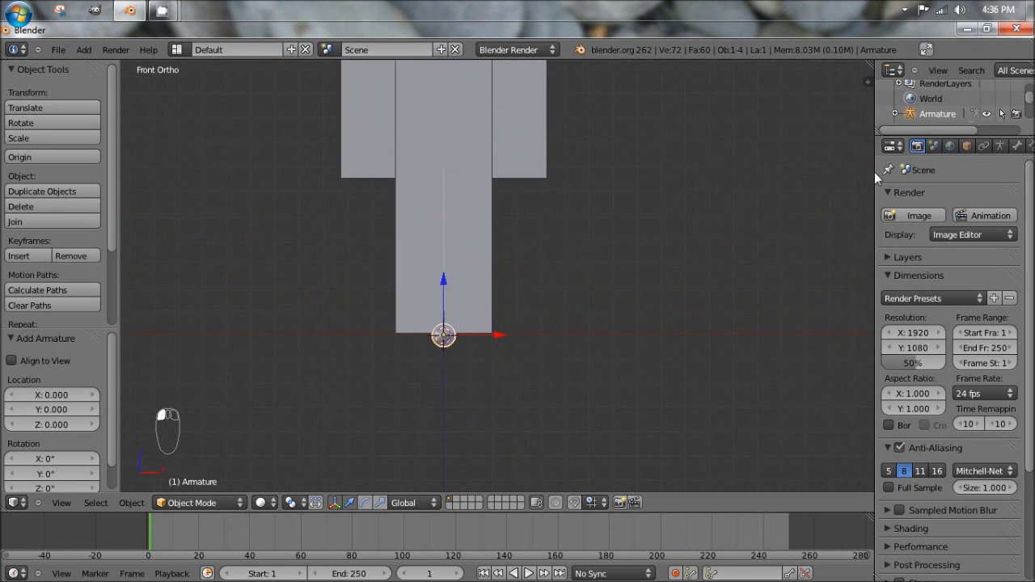
pyautogui.moveTo(873, 171); pyautogui.dragTo(713, 173)
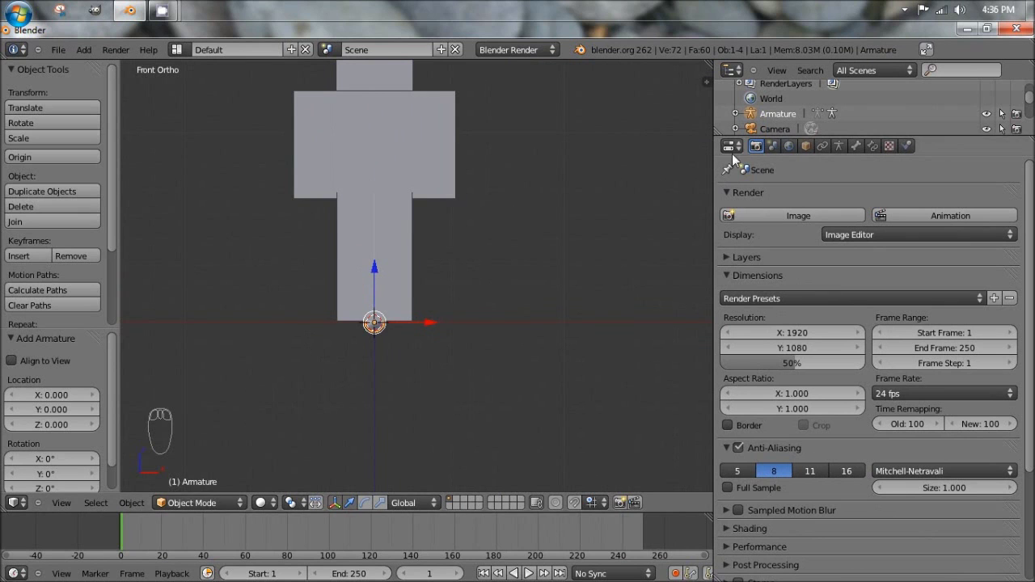
pyautogui.click(839, 145)
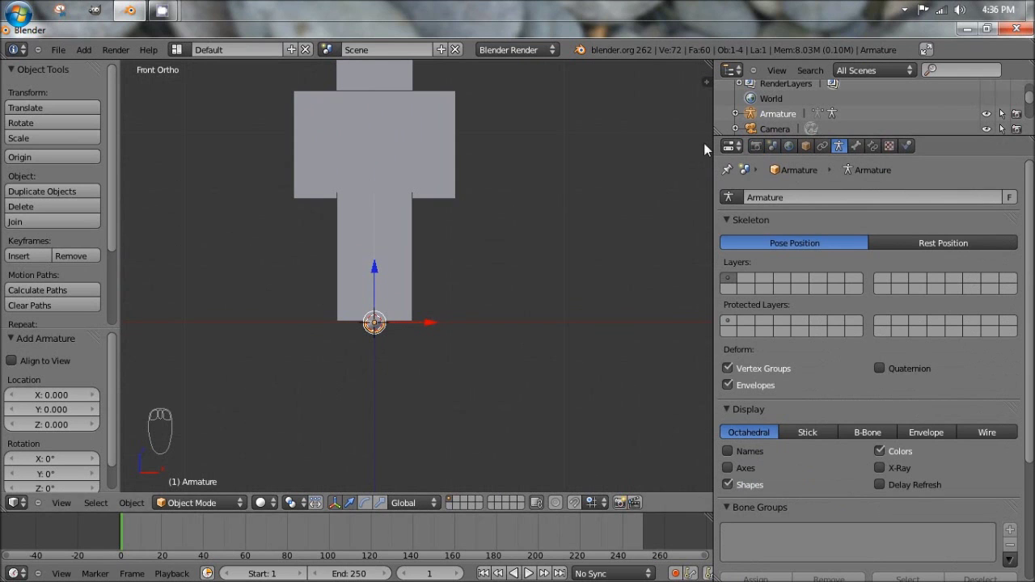
pyautogui.scroll(-5, 778, 275)
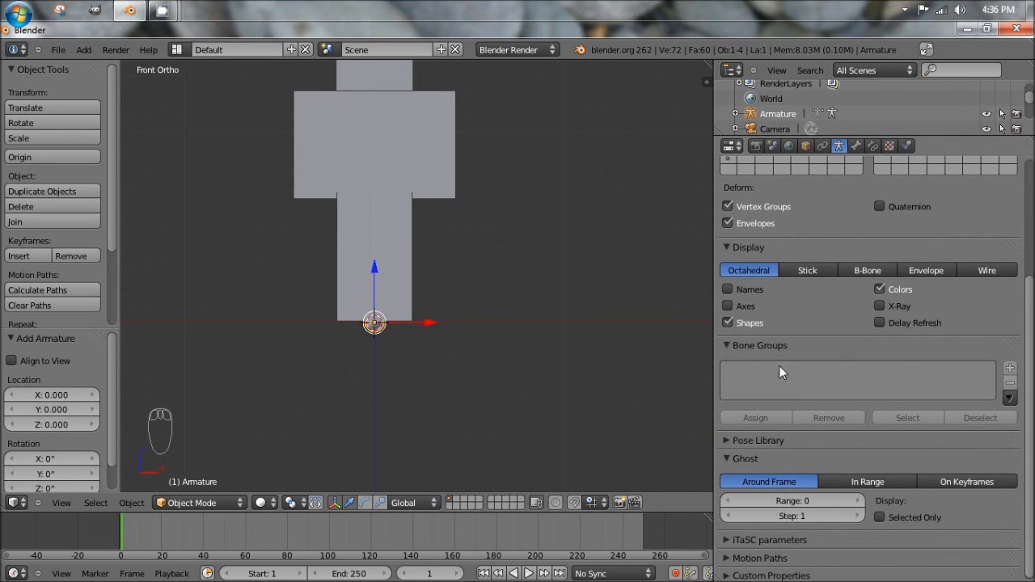
pyautogui.click(880, 306)
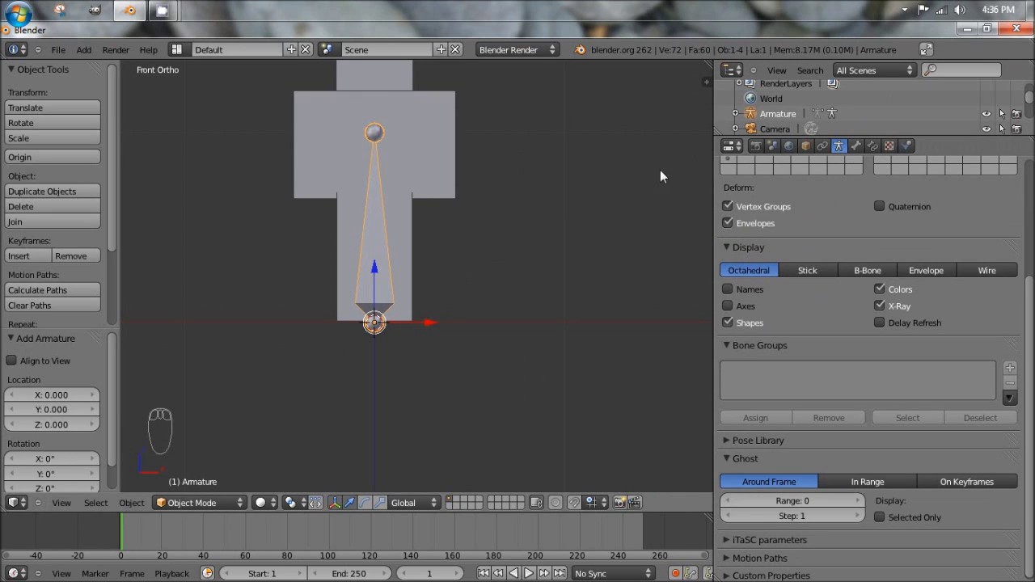
# Set the armature object's maximum draw type to Wire.
pyautogui.click(808, 146)
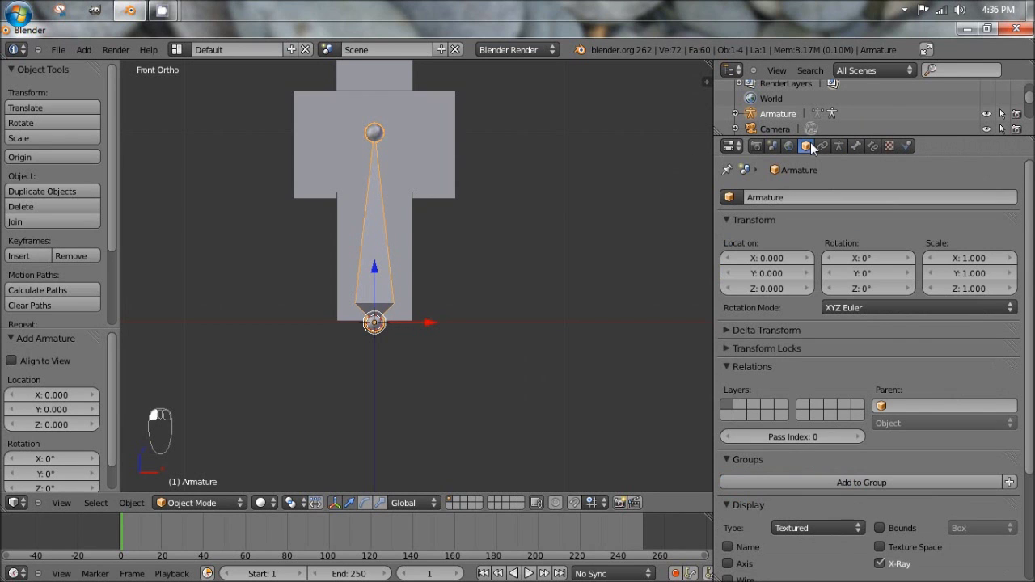
pyautogui.scroll(-5, 811, 383)
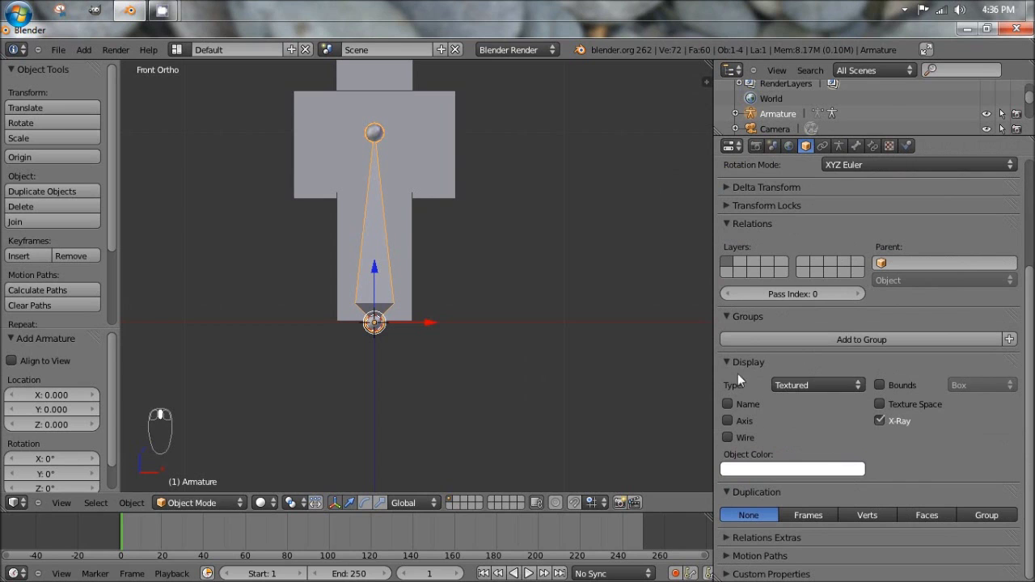
pyautogui.click(802, 383)
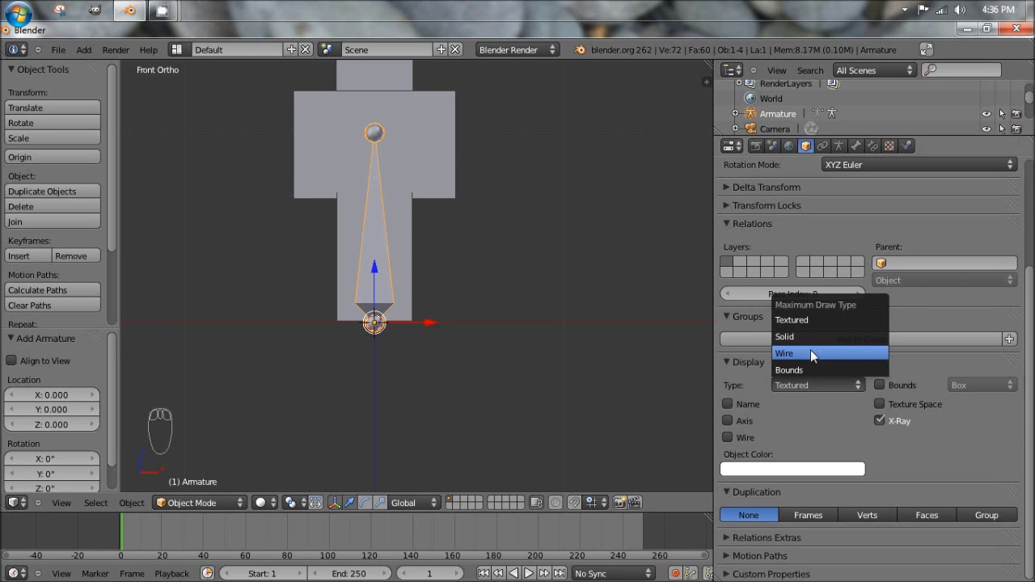
pyautogui.click(812, 355)
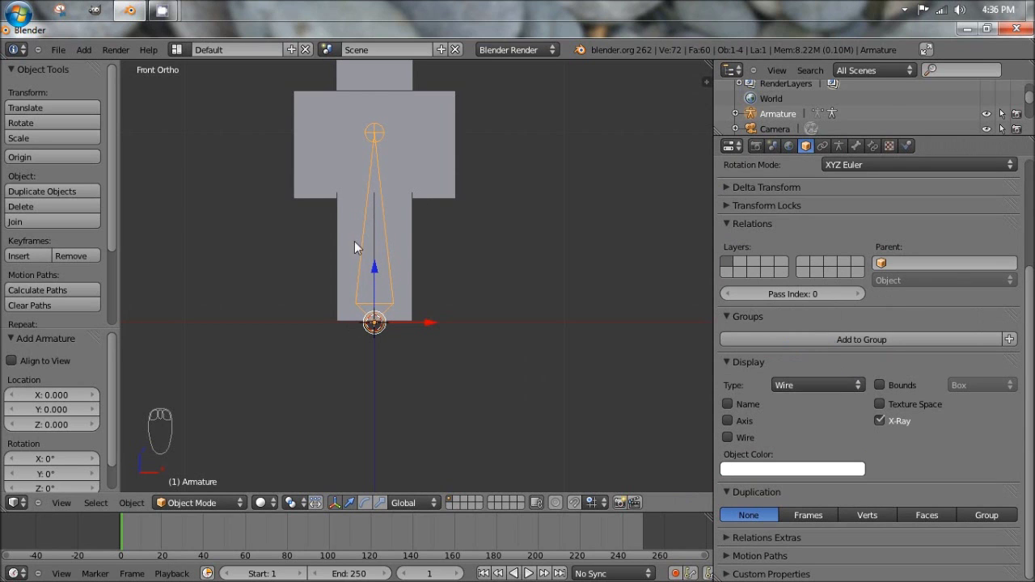
# Show the viewport in wireframe and raise the armature about 0.685 along Z to the base of the torso.
pyautogui.keyDown('shift'); pyautogui.moveTo(386, 233); pyautogui.dragTo(449, 247, button='middle'); pyautogui.keyUp('shift')
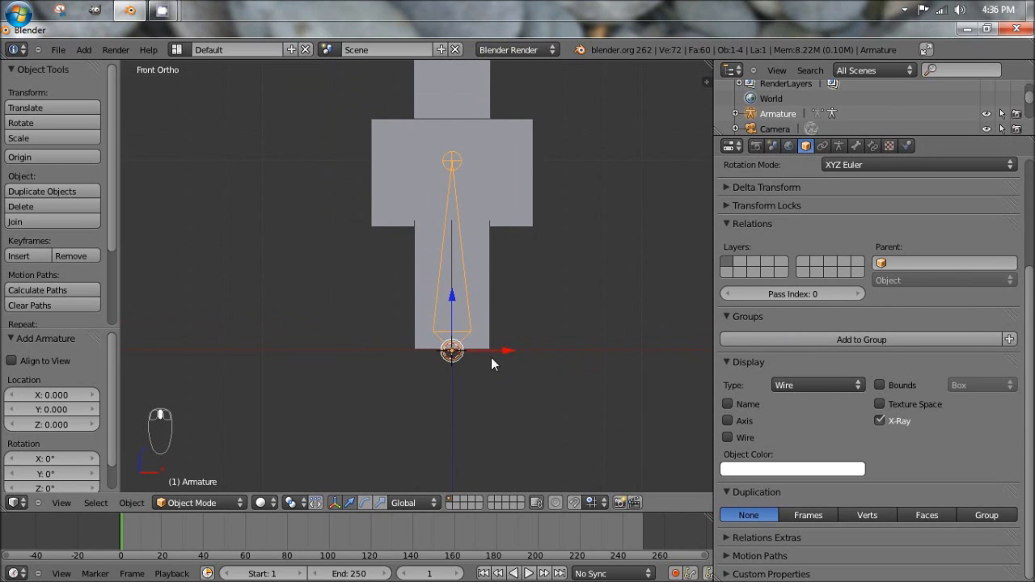
pyautogui.keyDown('shift'); pyautogui.moveTo(484, 303); pyautogui.dragTo(478, 381, button='middle'); pyautogui.keyUp('shift')
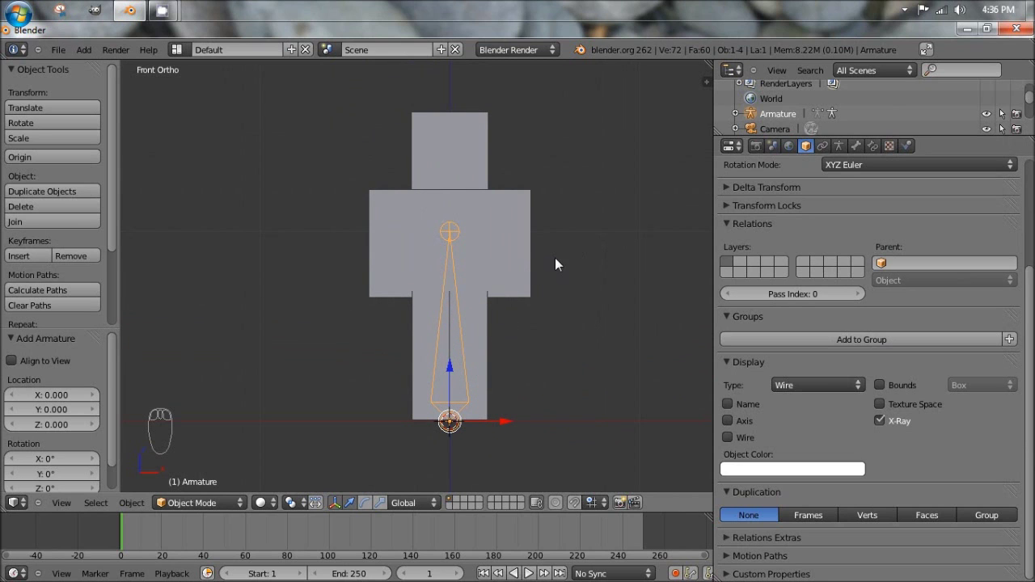
pyautogui.press('z')
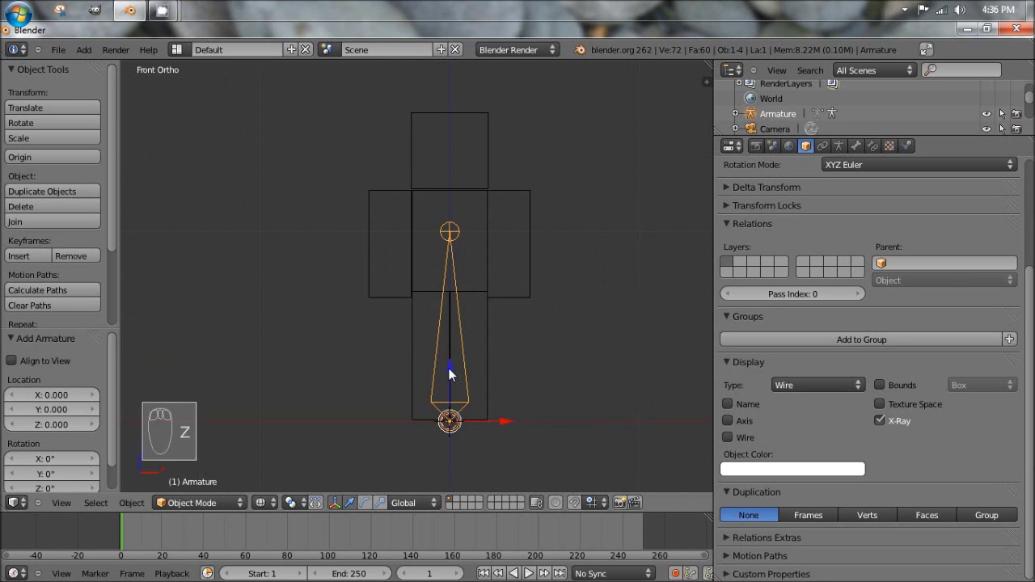
pyautogui.moveTo(447, 373); pyautogui.dragTo(465, 238)
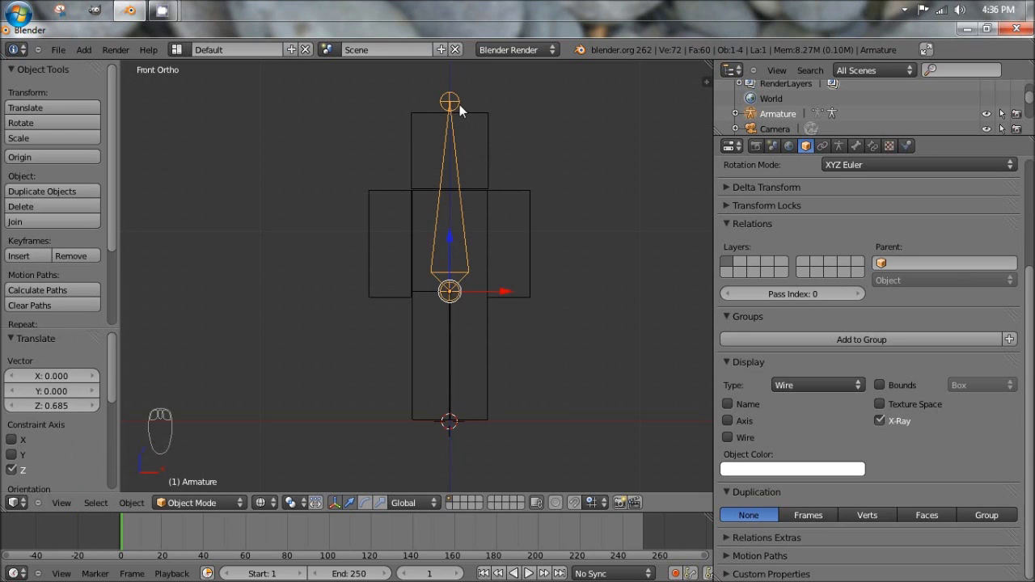
# In Edit Mode, lower the bone's tip about 0.477 along Z to the top of the torso.
pyautogui.press('Tab')
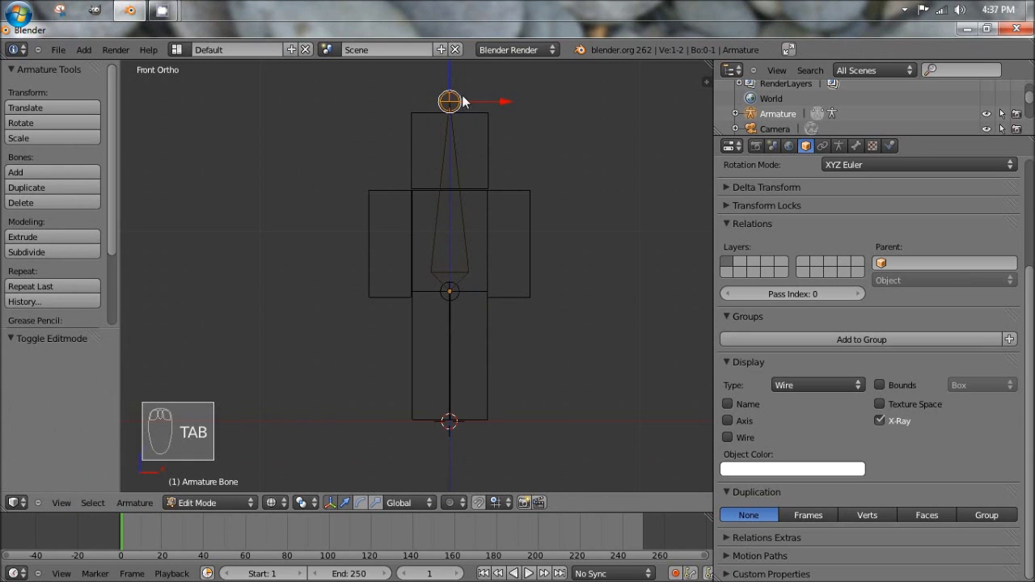
pyautogui.keyDown('shift'); pyautogui.moveTo(462, 101); pyautogui.dragTo(451, 202, button='middle'); pyautogui.keyUp('shift')
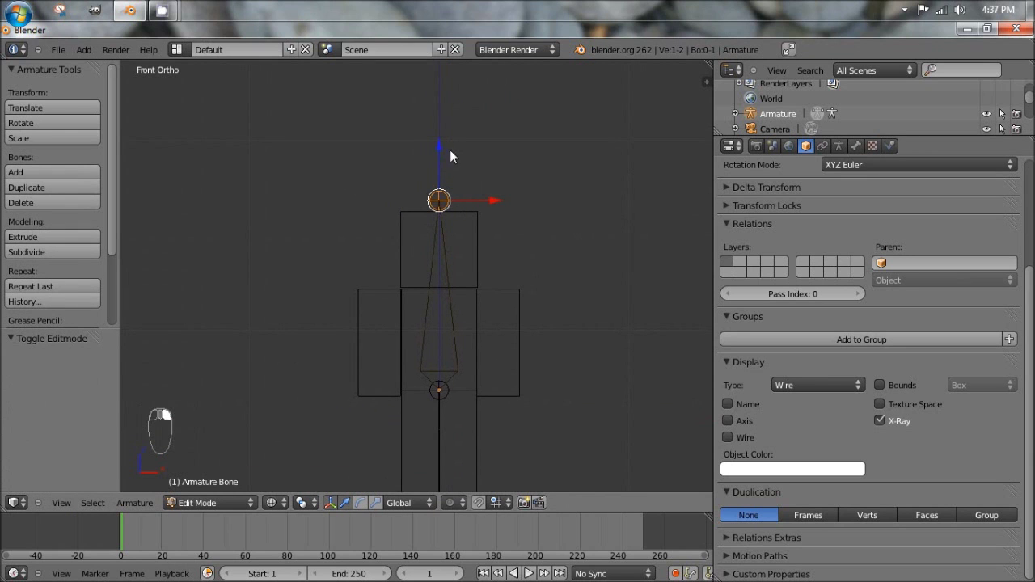
pyautogui.press('g')
pyautogui.press('z')
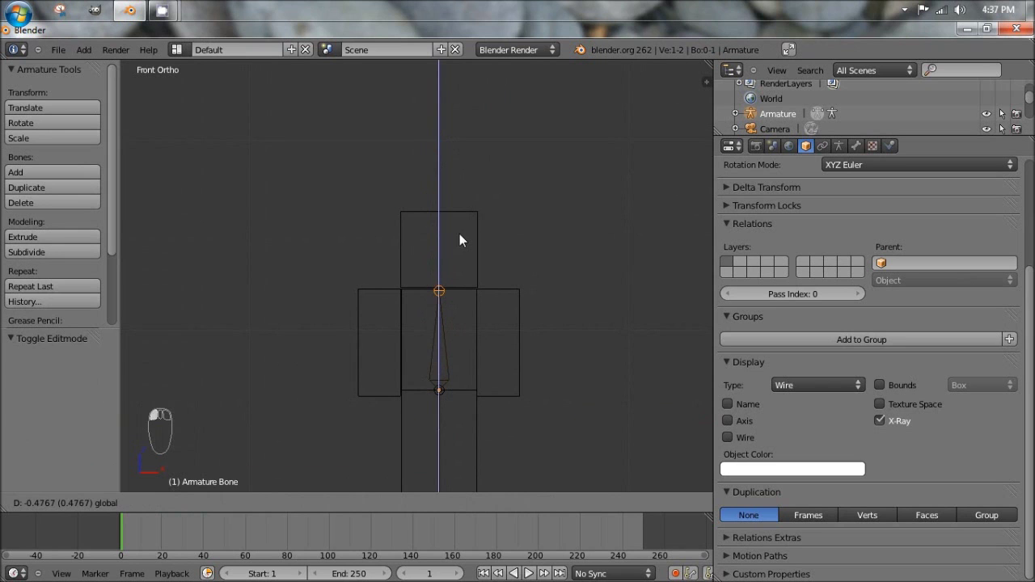
pyautogui.click(458, 239)
# Fine-tune the torso bone's tip by about -0.000374 along Z to align it with the torso's upper edge.
pyautogui.scroll(5, 452, 251)
pyautogui.scroll(2, 451, 256)
pyautogui.keyDown('shift'); pyautogui.moveTo(517, 312); pyautogui.dragTo(377, 227, button='middle'); pyautogui.keyUp('shift')
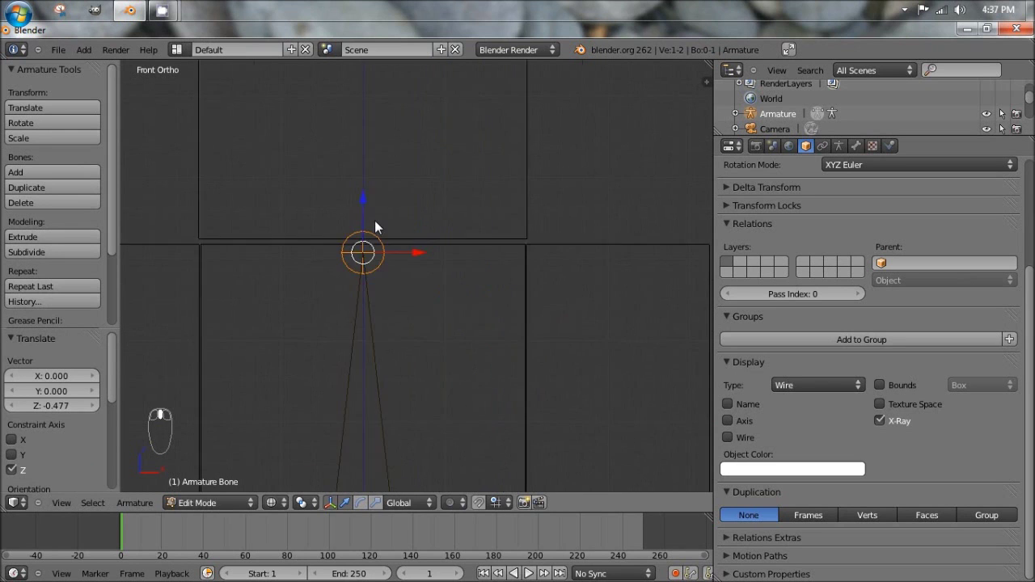
pyautogui.scroll(5, 375, 220)
pyautogui.moveTo(288, 166); pyautogui.dragTo(285, 141)
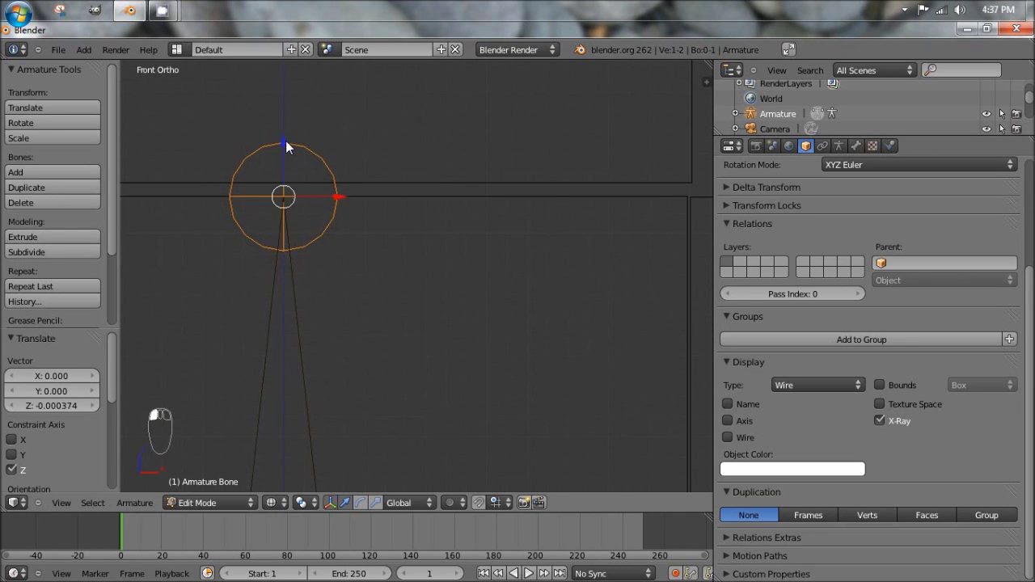
# Extrude a head bone about 0.409 along Z from the torso bone's tip to the top of the head.
pyautogui.scroll(-3, 299, 155)
pyautogui.scroll(-5, 298, 155)
pyautogui.keyDown('shift'); pyautogui.moveTo(401, 183); pyautogui.dragTo(474, 340, button='middle'); pyautogui.keyUp('shift')
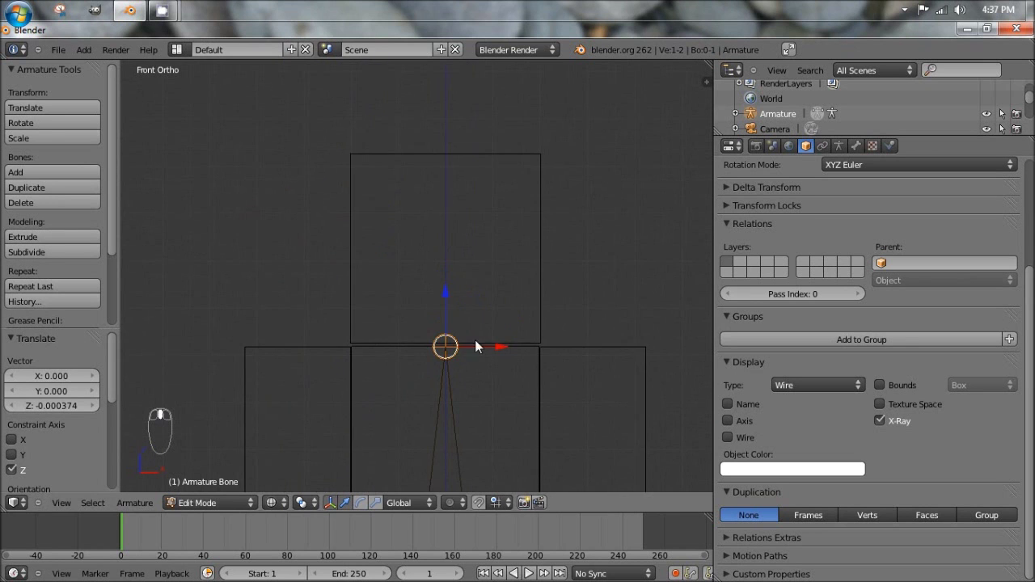
pyautogui.press('e')
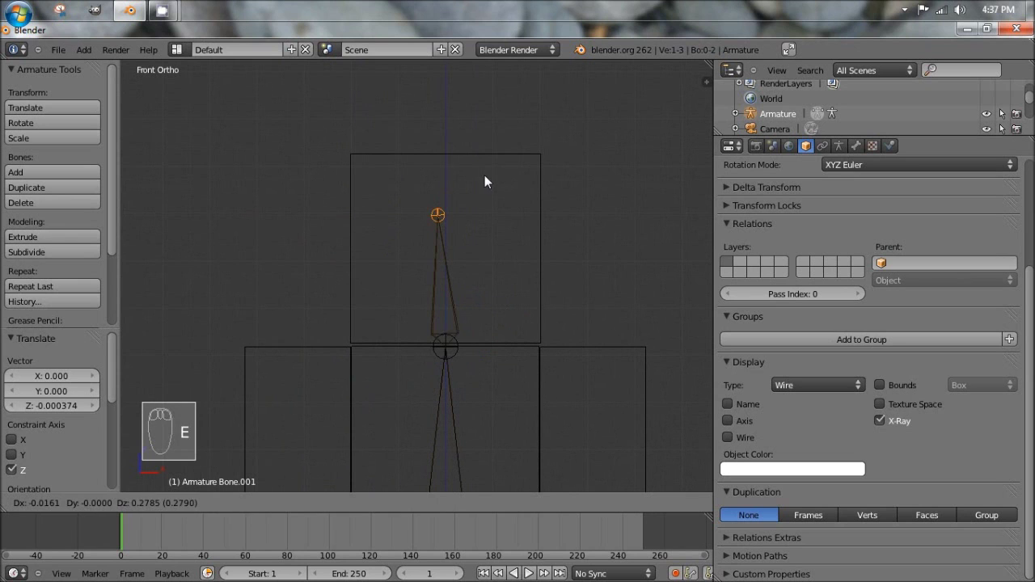
pyautogui.click(514, 119)
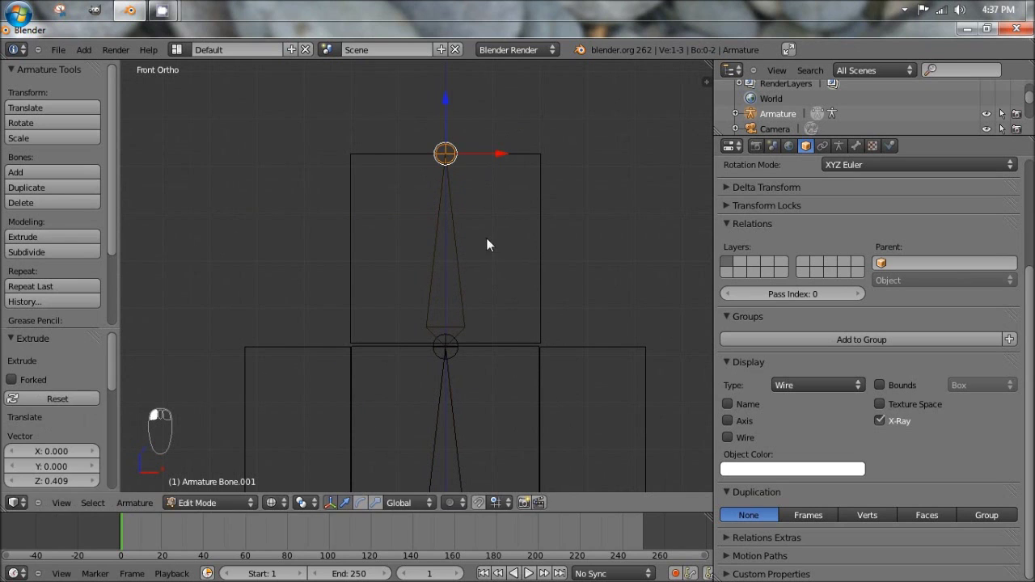
# Place the 3D cursor centrally near the top of the arm on the positive X side and add a new bone there.
pyautogui.keyDown('shift'); pyautogui.moveTo(511, 309); pyautogui.dragTo(511, 137, button='middle'); pyautogui.keyUp('shift')
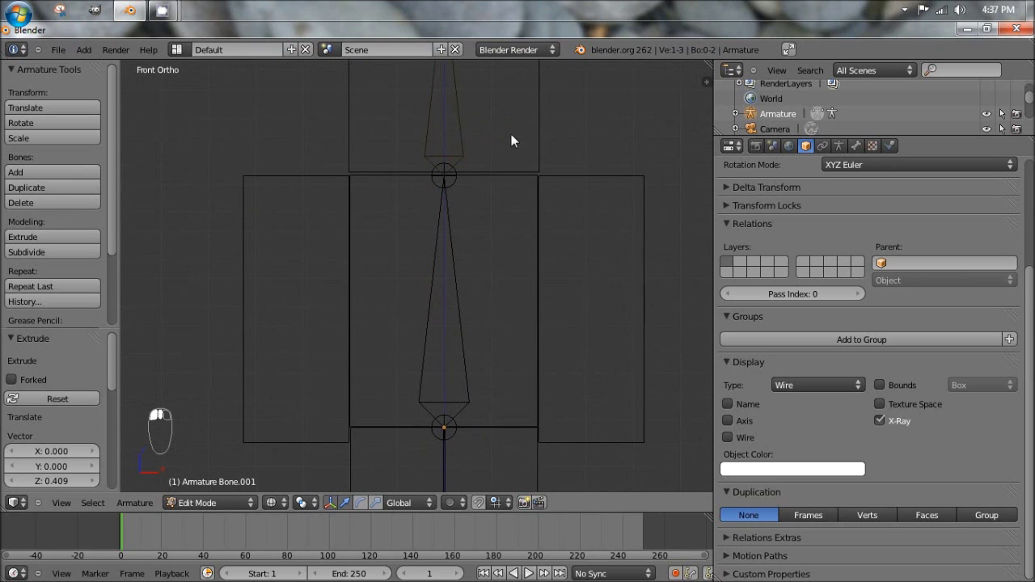
pyautogui.click(590, 191)
pyautogui.click(589, 194)
pyautogui.click(591, 205)
pyautogui.click(589, 205)
pyautogui.hotkey('shift', 'a')
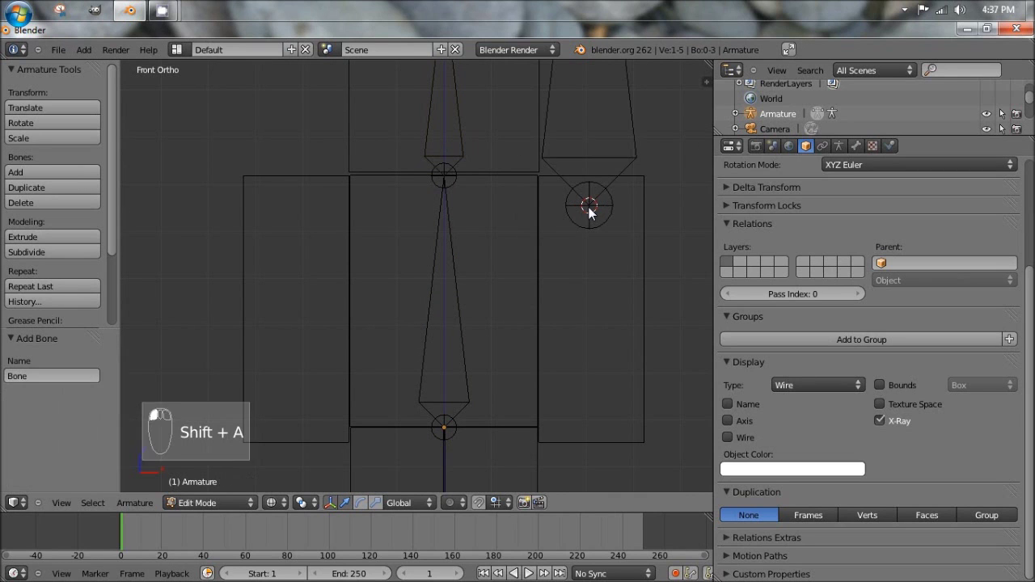
# Move the new arm bone's tip about -1.506 along Z so that the bone points down the arm.
pyautogui.scroll(-6, 595, 192)
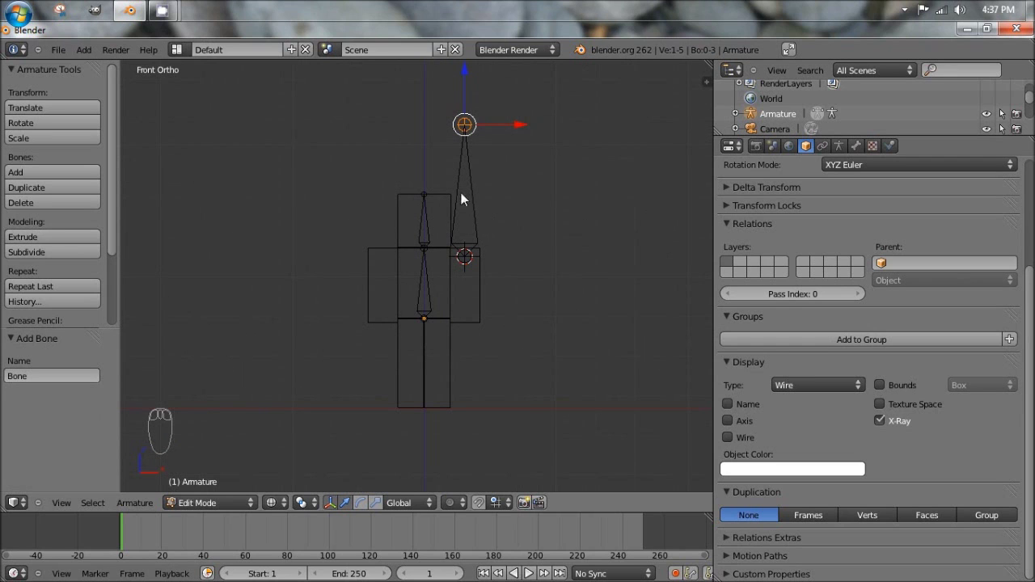
pyautogui.press('g')
pyautogui.press('z')
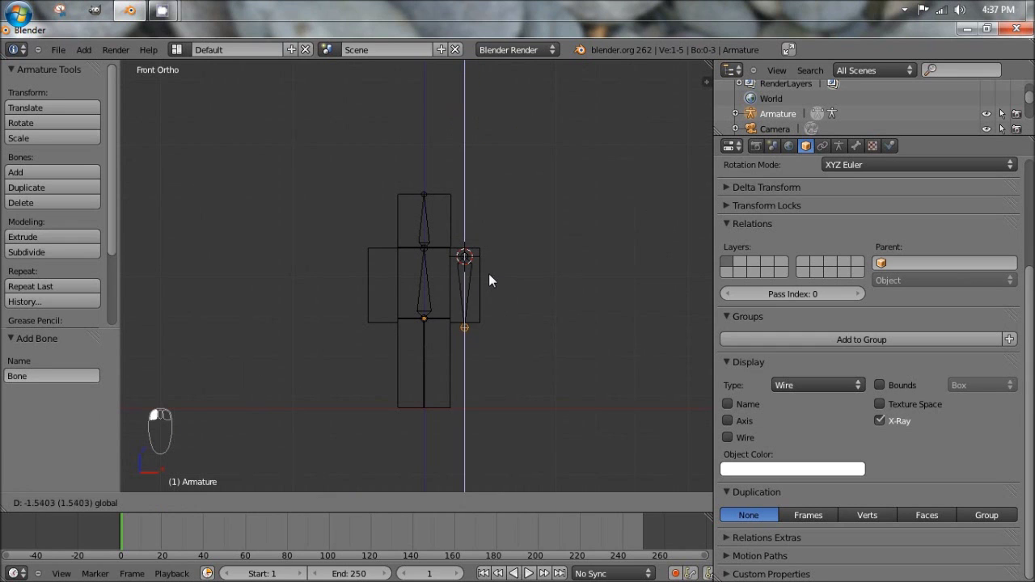
pyautogui.click(473, 319)
# Nudge the arm bone's tip up about 0.003235 along Z onto the arm's lower edge.
pyautogui.scroll(7, 473, 320)
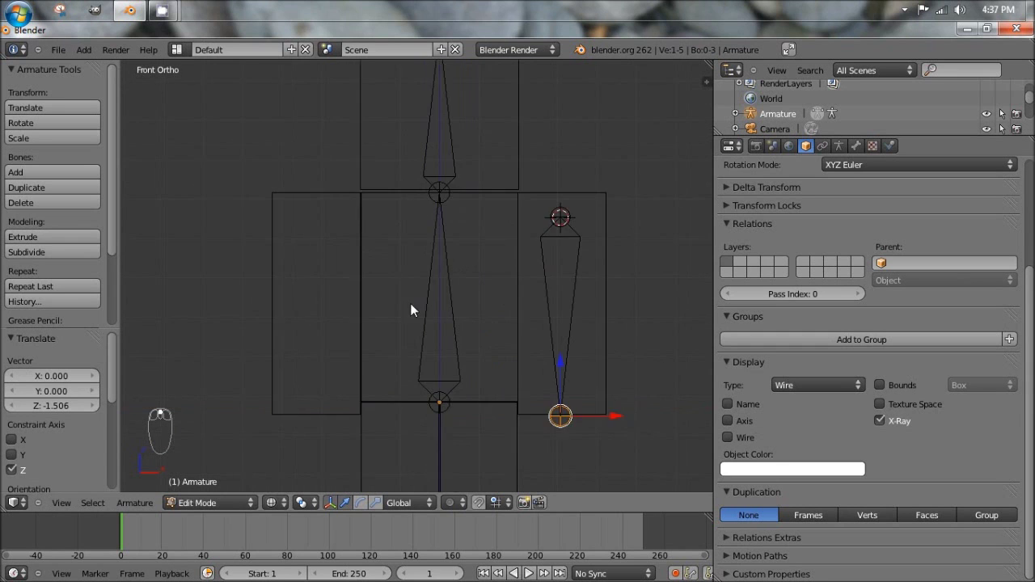
pyautogui.press('g')
pyautogui.press('z')
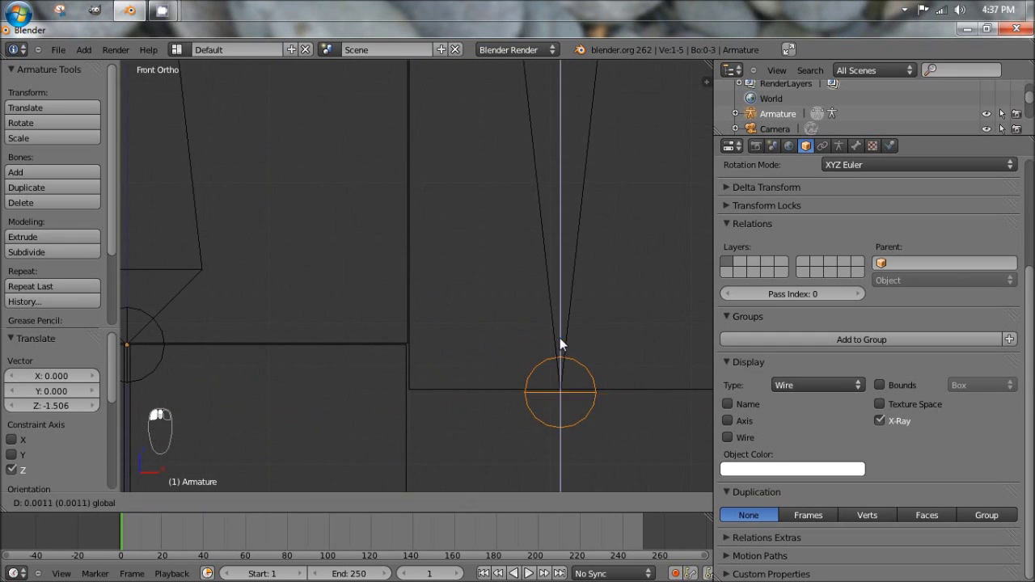
pyautogui.click(562, 339)
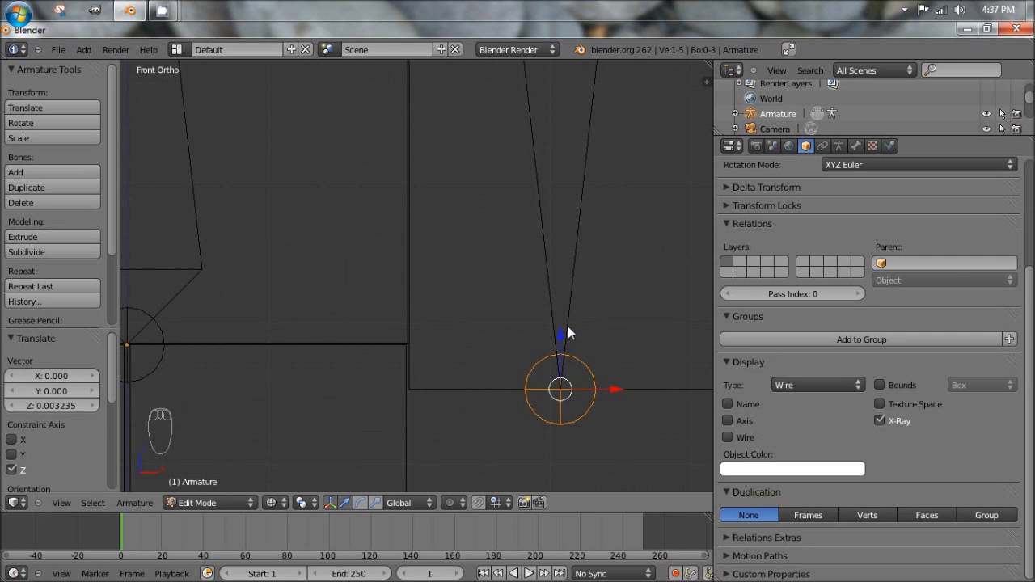
# Check the arm bone's alignment within the arm in the right side view and return to the front view.
pyautogui.press('KP_3')
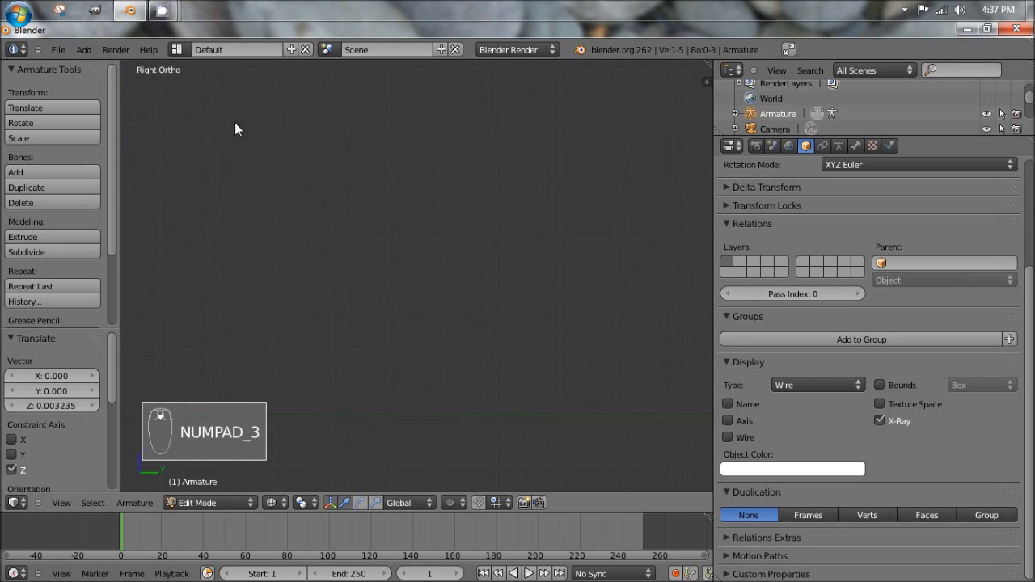
pyautogui.scroll(-4, 234, 122)
pyautogui.keyDown('shift'); pyautogui.moveTo(523, 239); pyautogui.dragTo(301, 177, button='middle'); pyautogui.keyUp('shift')
pyautogui.scroll(6, 301, 177)
pyautogui.keyDown('shift'); pyautogui.moveTo(554, 189); pyautogui.dragTo(501, 253, button='middle'); pyautogui.keyUp('shift')
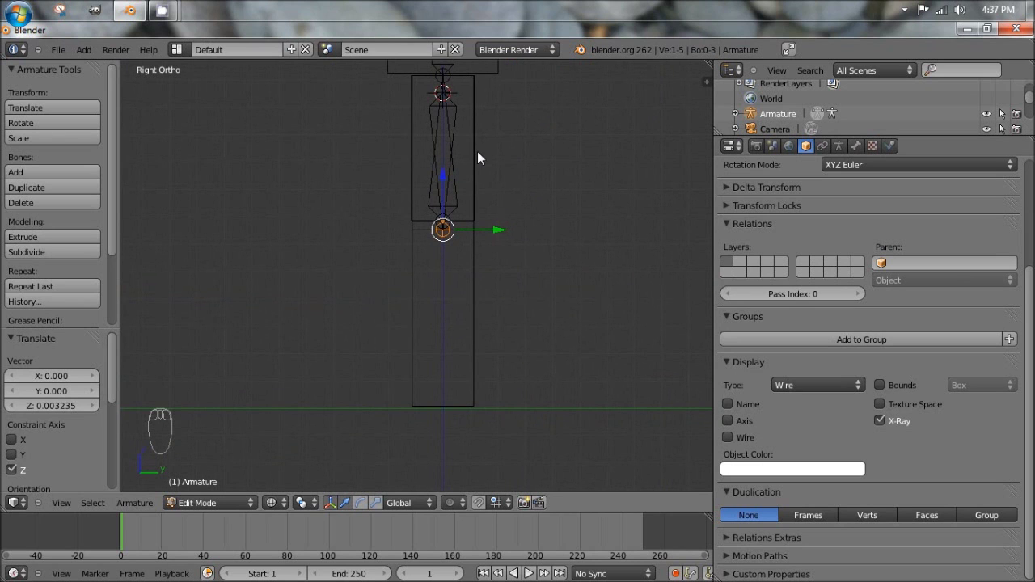
pyautogui.press('KP_1')
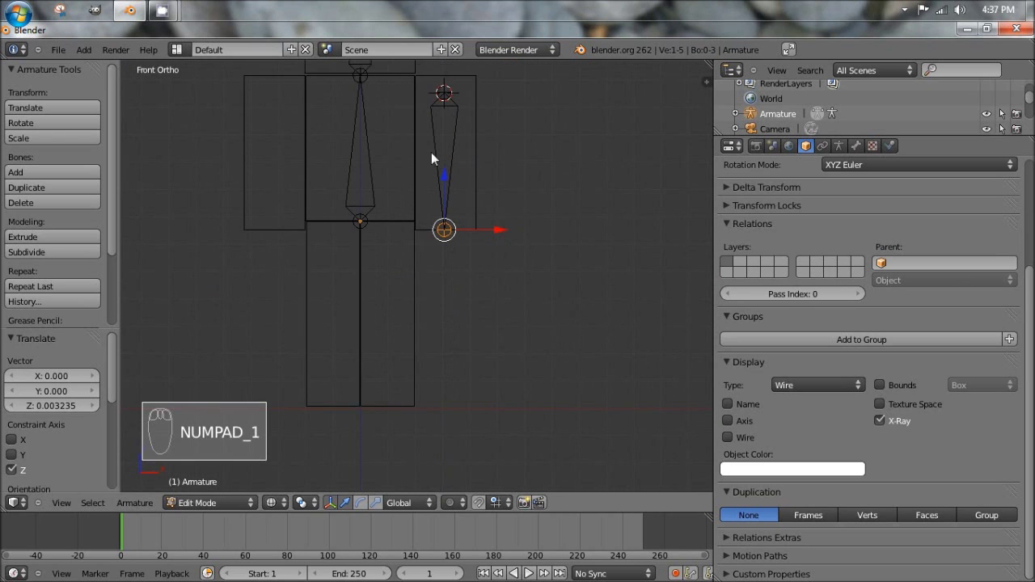
# Duplicate the arm bone, move the copy -0.623 along X into the opposite arm, and nudge it 0.002782 back along X to centre it.
pyautogui.keyDown('shift'); pyautogui.moveTo(477, 157); pyautogui.dragTo(415, 188, button='middle'); pyautogui.keyUp('shift')
pyautogui.rightClick(529, 170)
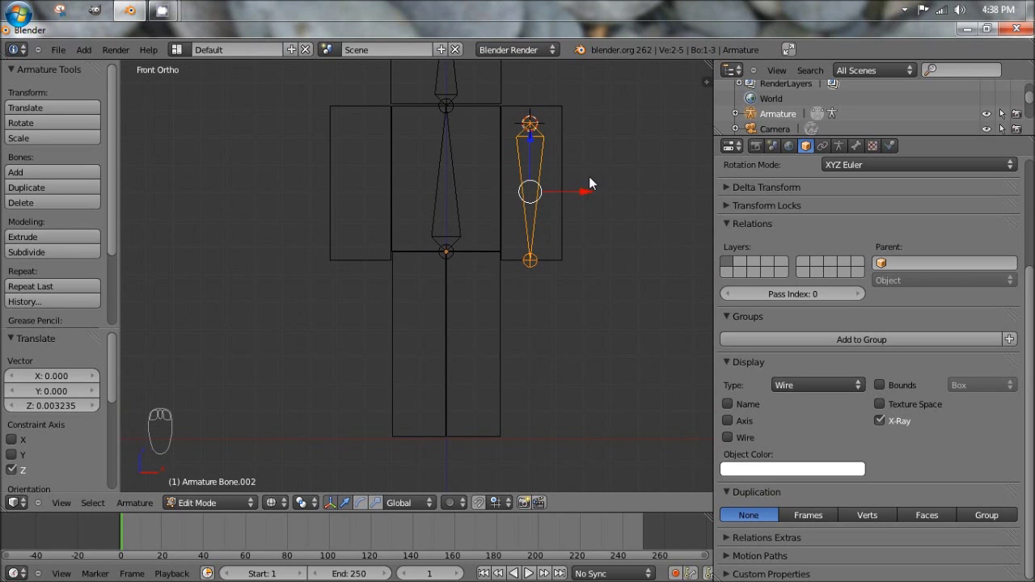
pyautogui.hotkey('shift', 'd')
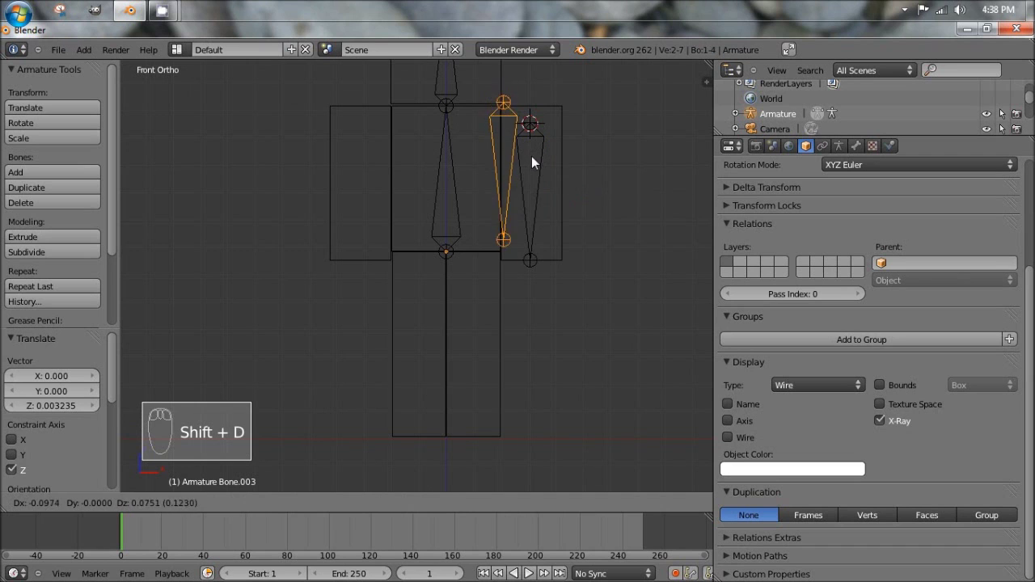
pyautogui.press('x')
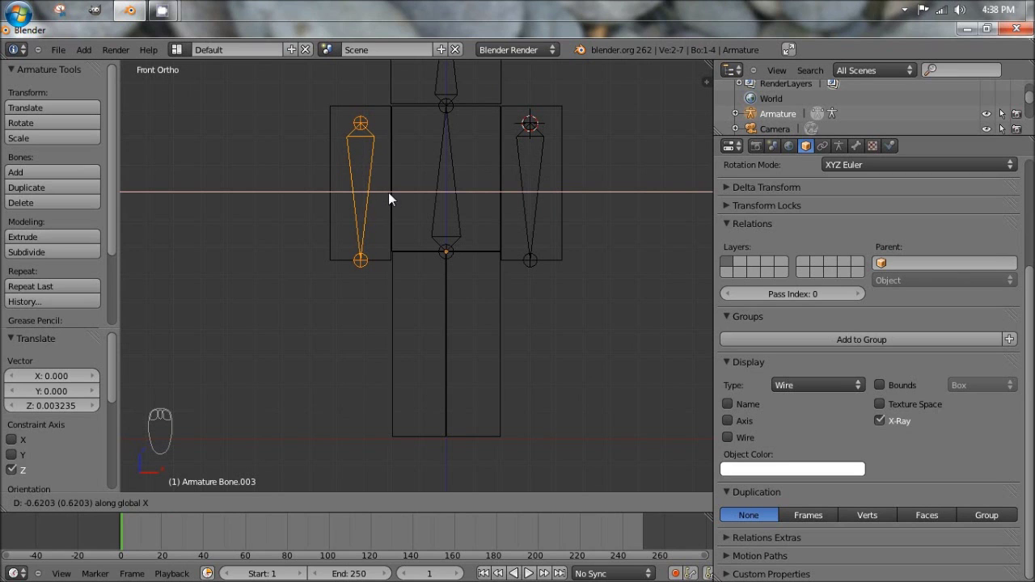
pyautogui.click(387, 193)
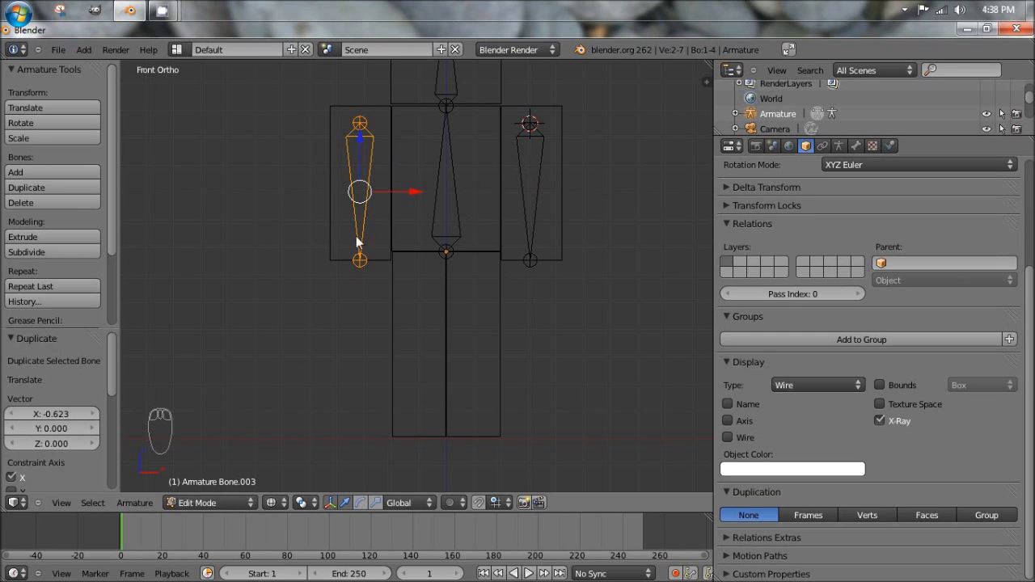
pyautogui.moveTo(414, 191); pyautogui.dragTo(414, 189)
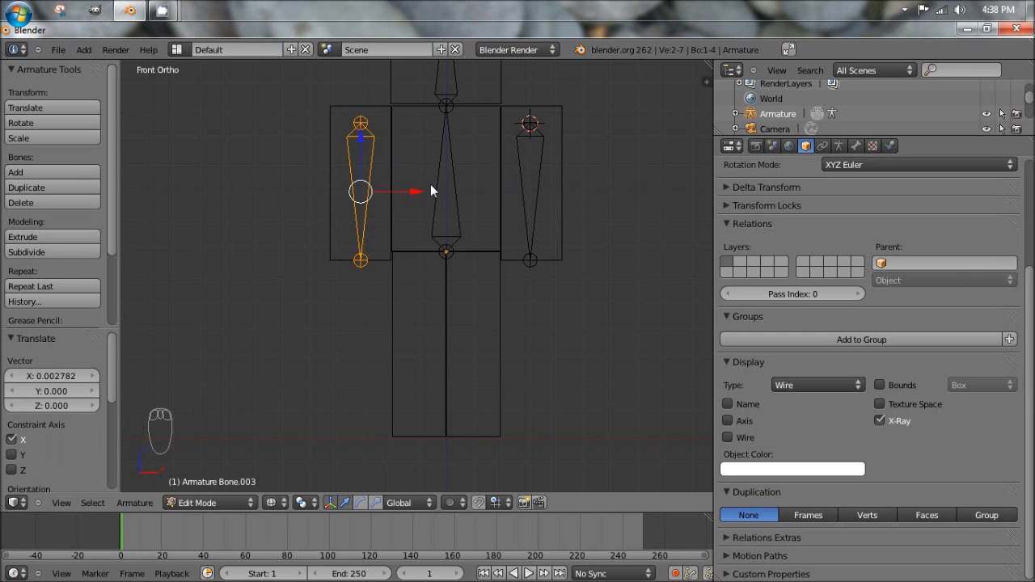
# Place the 3D cursor at the middle of the upper edge of the negative X leg and add a new bone there.
pyautogui.click(419, 251)
pyautogui.scroll(9, 417, 254)
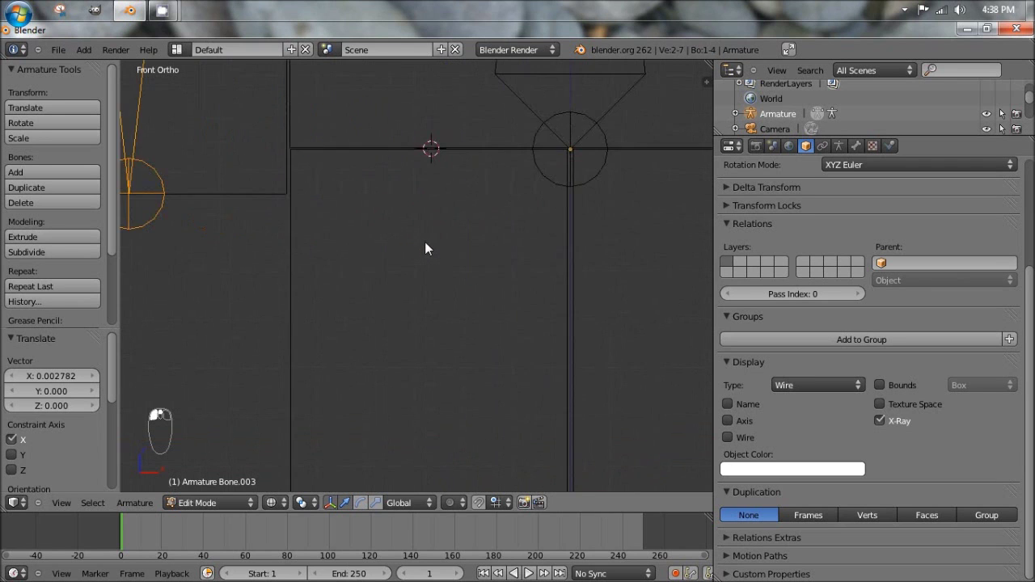
pyautogui.scroll(4, 426, 242)
pyautogui.keyDown('shift'); pyautogui.moveTo(452, 142); pyautogui.dragTo(448, 312, button='middle'); pyautogui.keyUp('shift')
pyautogui.click(444, 195)
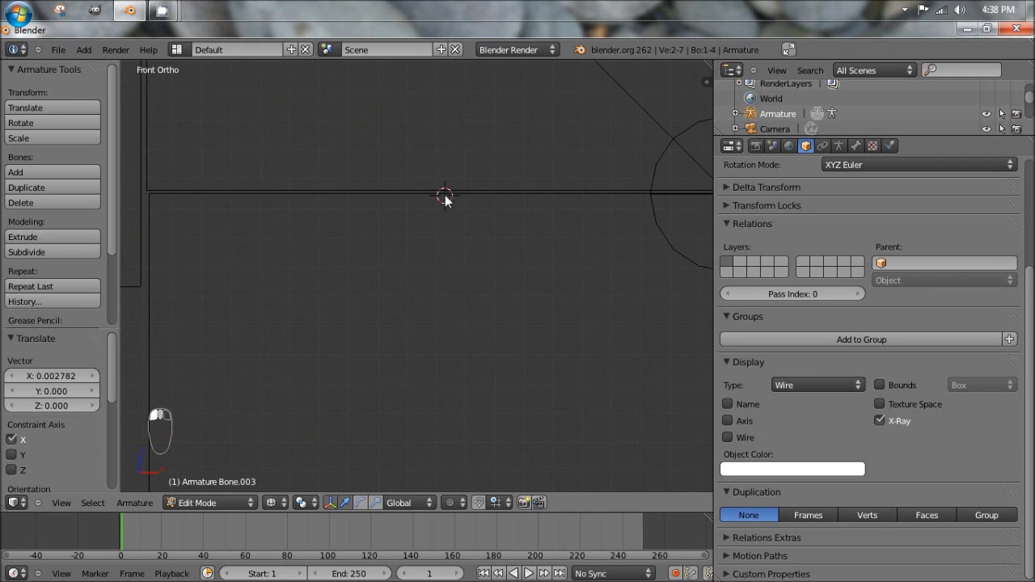
pyautogui.scroll(-6, 449, 198)
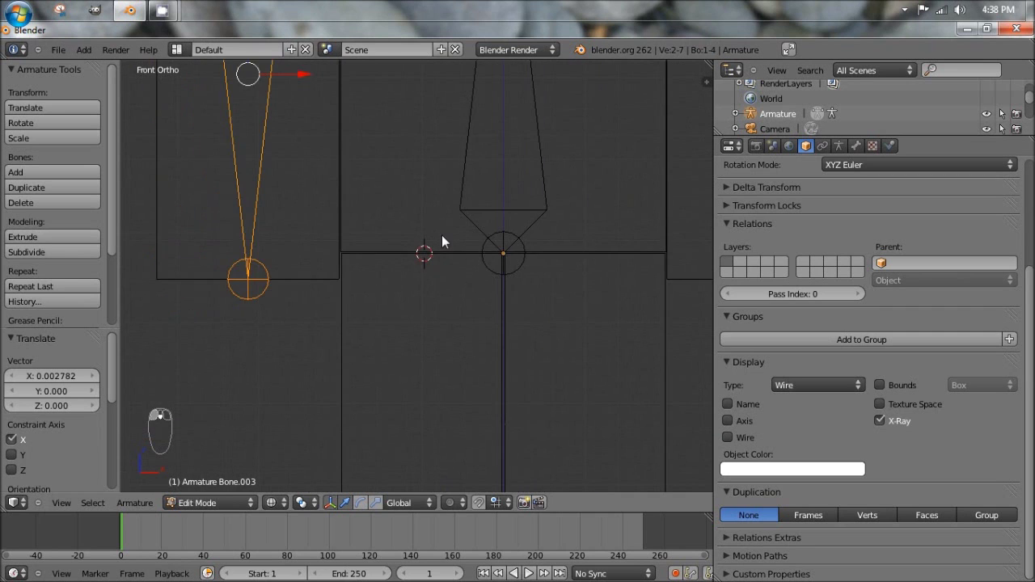
pyautogui.scroll(-4, 458, 351)
pyautogui.keyDown('shift'); pyautogui.moveTo(457, 351); pyautogui.dragTo(448, 318, button='middle'); pyautogui.keyUp('shift')
pyautogui.hotkey('shift', 'a')
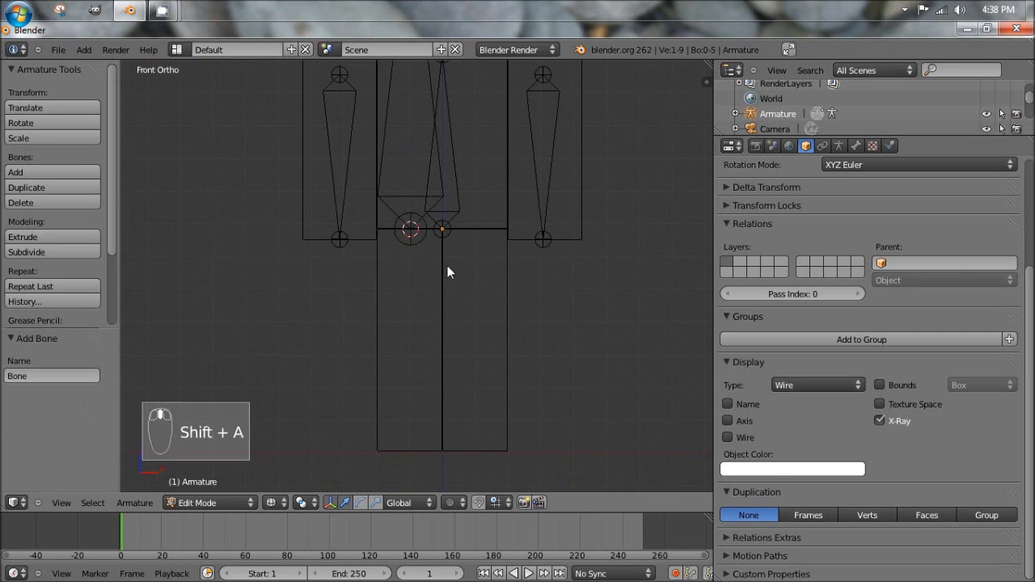
# Move the leg bone's tip -1.634 and another -0.0425 along Z so the bone points down to the leg's lower edge.
pyautogui.scroll(-6, 447, 265)
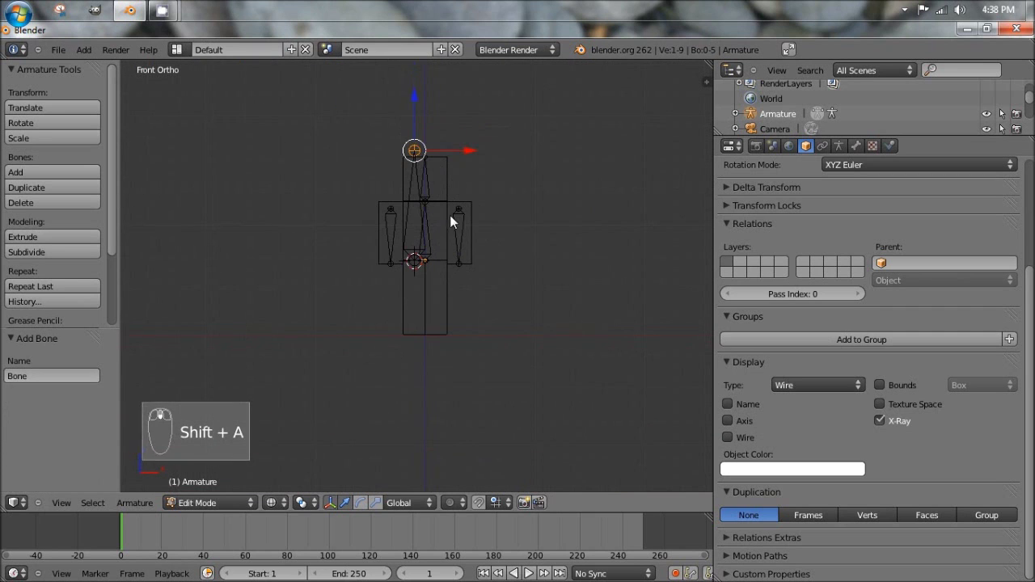
pyautogui.rightClick(414, 151)
pyautogui.moveTo(415, 184); pyautogui.dragTo(430, 272, button='right')
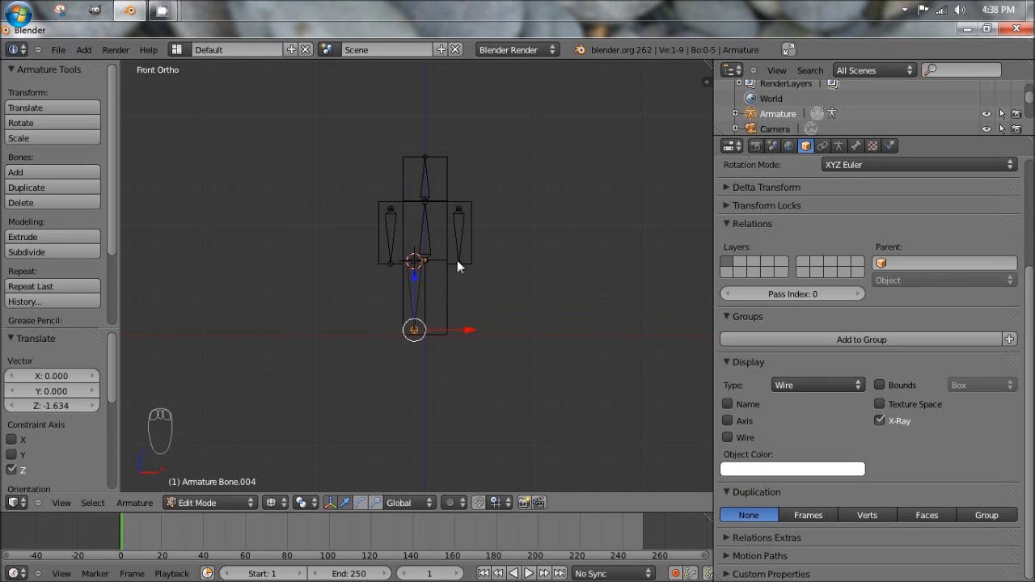
pyautogui.scroll(7, 469, 251)
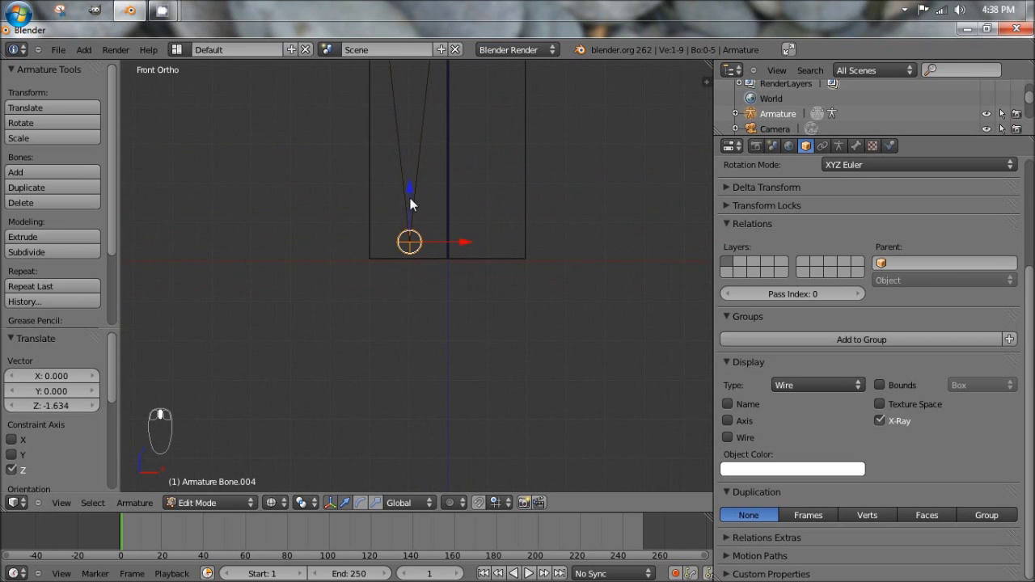
pyautogui.moveTo(411, 203)
pyautogui.mouseDown()
pyautogui.moveTo(412, 194)
pyautogui.moveTo(415, 203)
pyautogui.mouseUp()
pyautogui.keyDown('shift'); pyautogui.moveTo(405, 182); pyautogui.dragTo(390, 317, button='middle'); pyautogui.keyUp('shift')
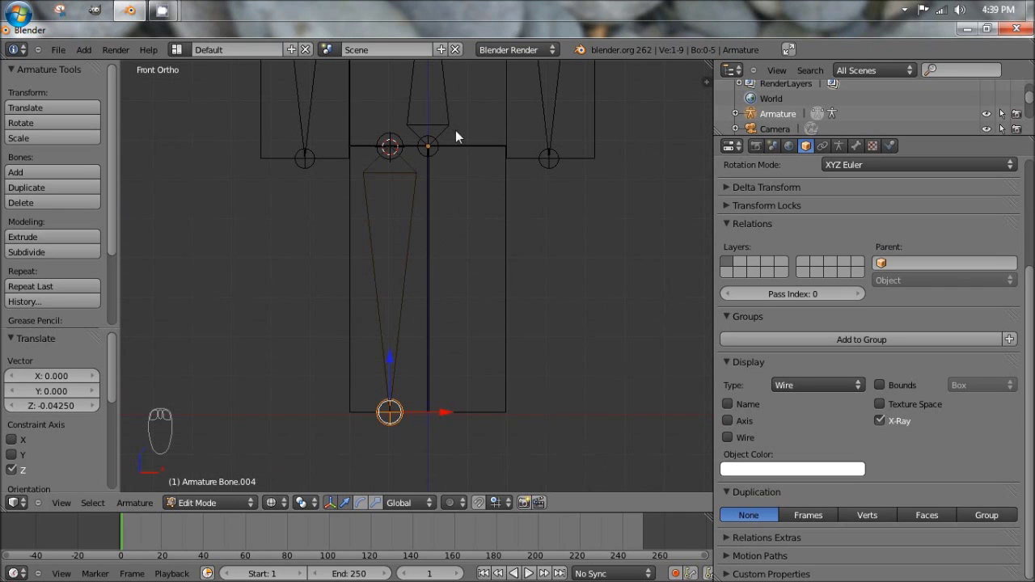
pyautogui.keyDown('shift'); pyautogui.moveTo(455, 131); pyautogui.dragTo(431, 355, button='middle'); pyautogui.keyUp('shift')
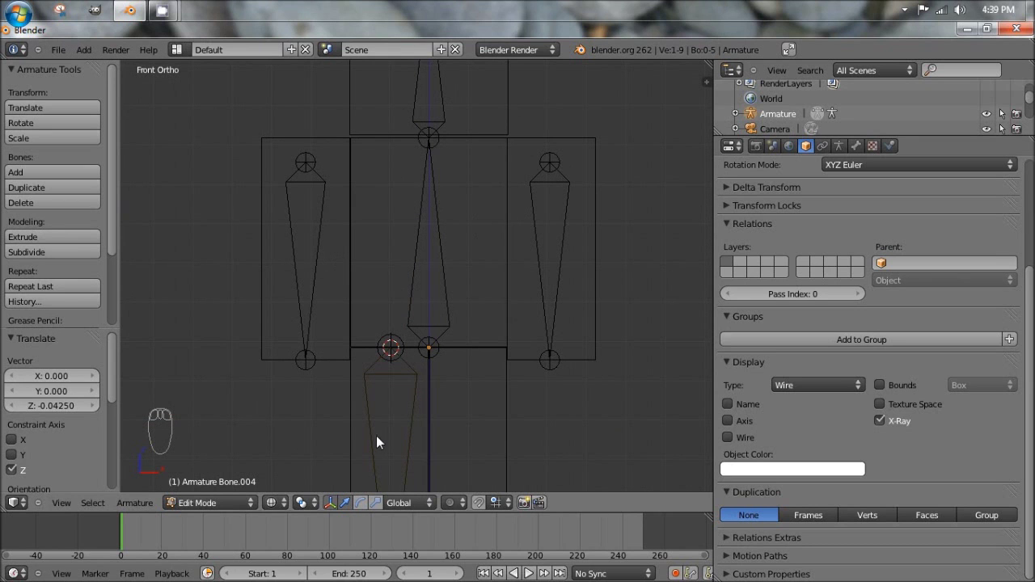
pyautogui.scroll(-3, 470, 352)
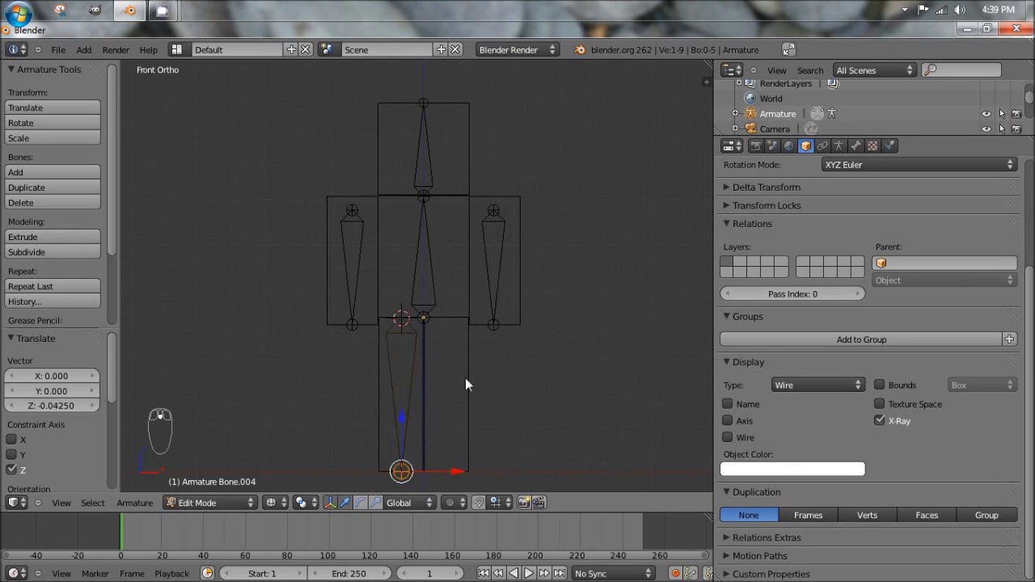
pyautogui.keyDown('shift'); pyautogui.moveTo(465, 378); pyautogui.dragTo(461, 328, button='middle'); pyautogui.keyUp('shift')
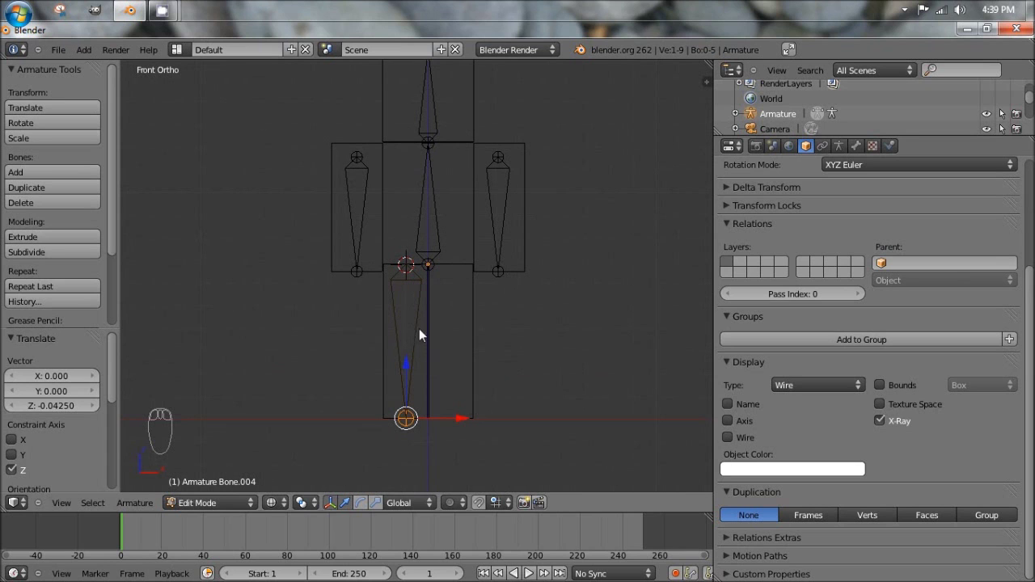
# In the body mesh's Edit Mode, place the 3D cursor on the middle knee edge loop of the negative X leg to mark the knee height.
pyautogui.moveTo(496, 330); pyautogui.dragTo(440, 325, button='middle')
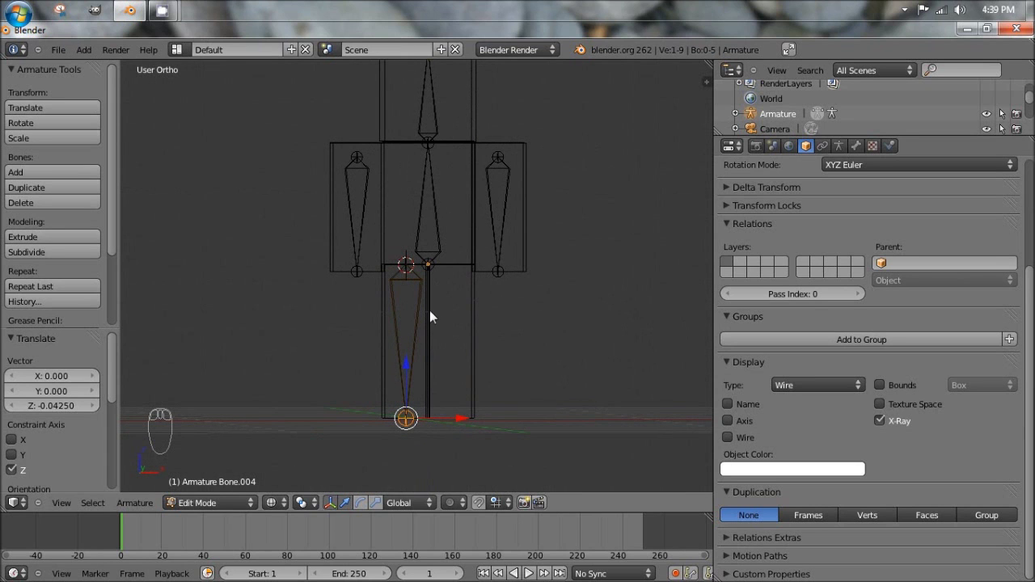
pyautogui.rightClick(484, 294)
pyautogui.press('Tab')
pyautogui.press('KP_1')
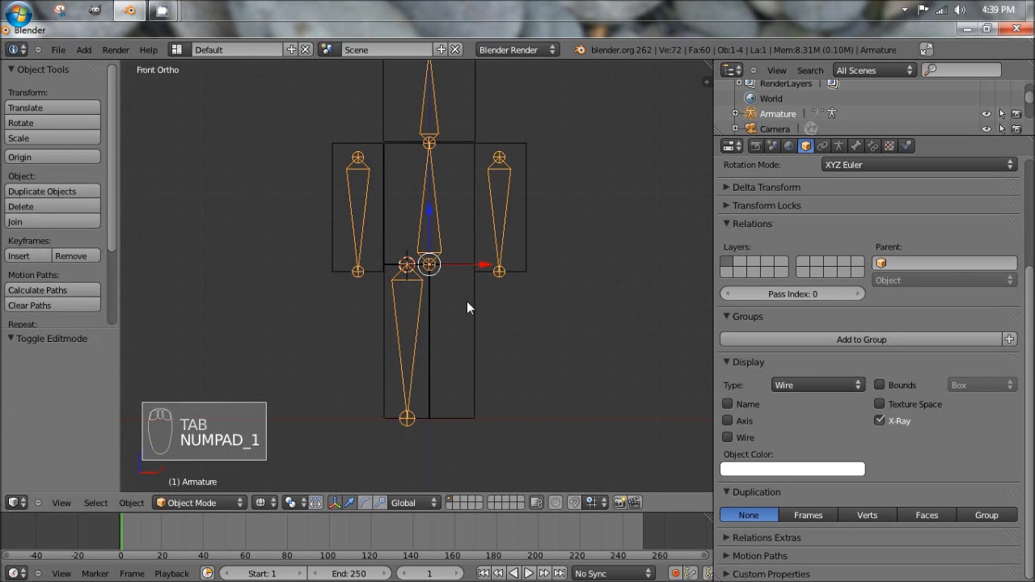
pyautogui.rightClick(471, 244)
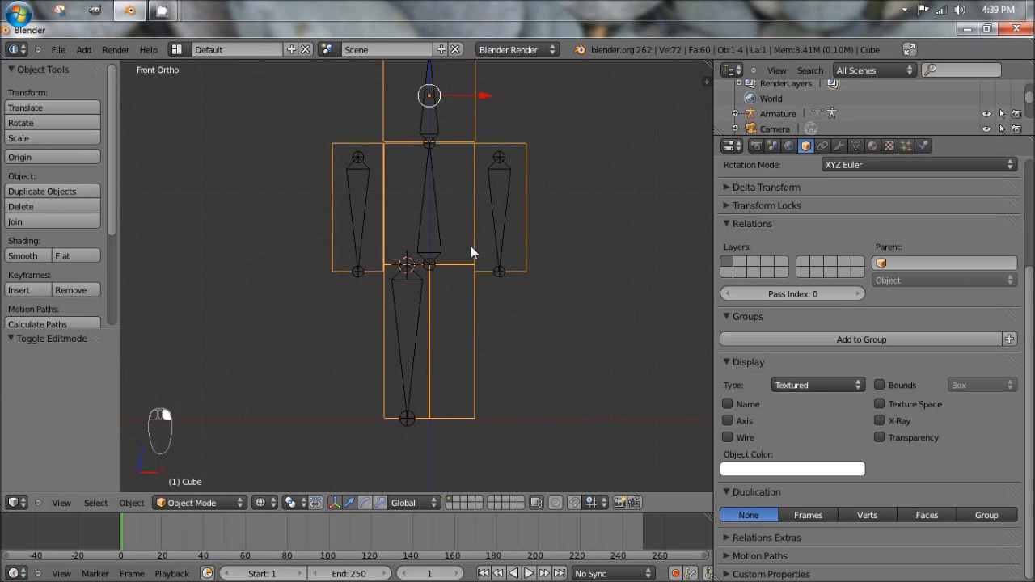
pyautogui.press('Tab')
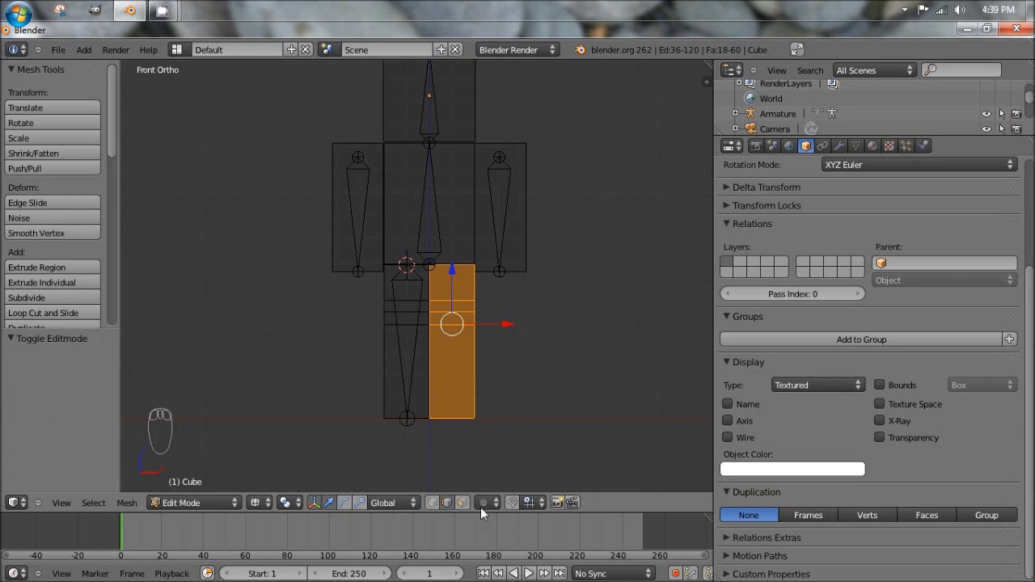
pyautogui.scroll(10, 364, 294)
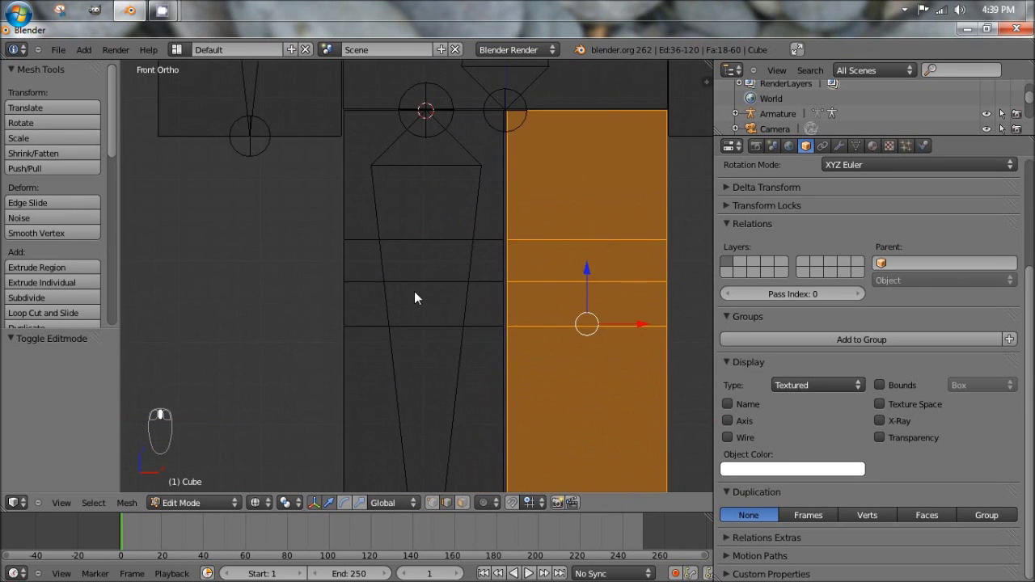
pyautogui.scroll(-5, 328, 285)
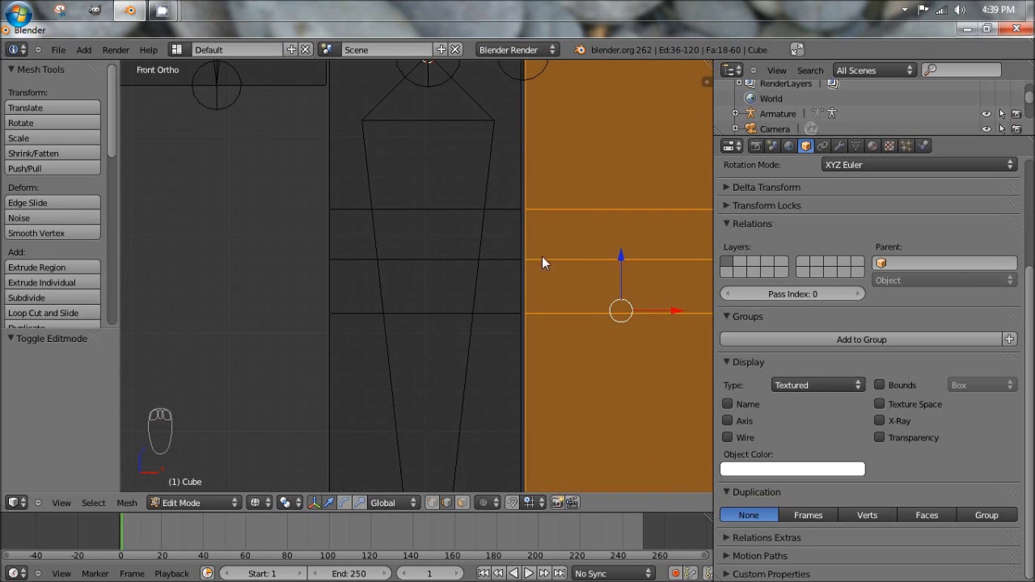
pyautogui.click(355, 259)
pyautogui.scroll(-5, 380, 251)
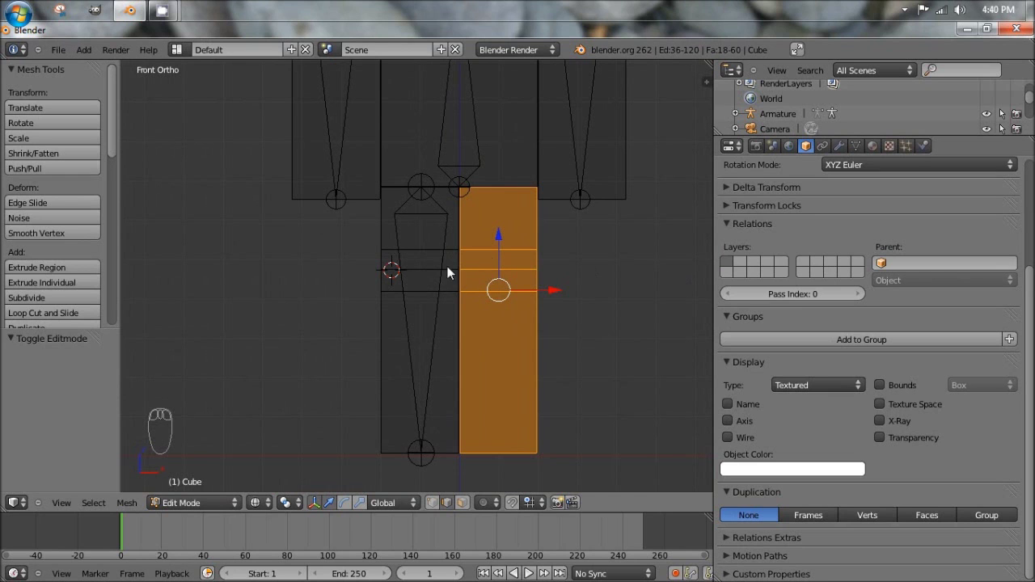
# Return to editing the armature and subdivide the leg bone into two bones.
pyautogui.press('Tab')
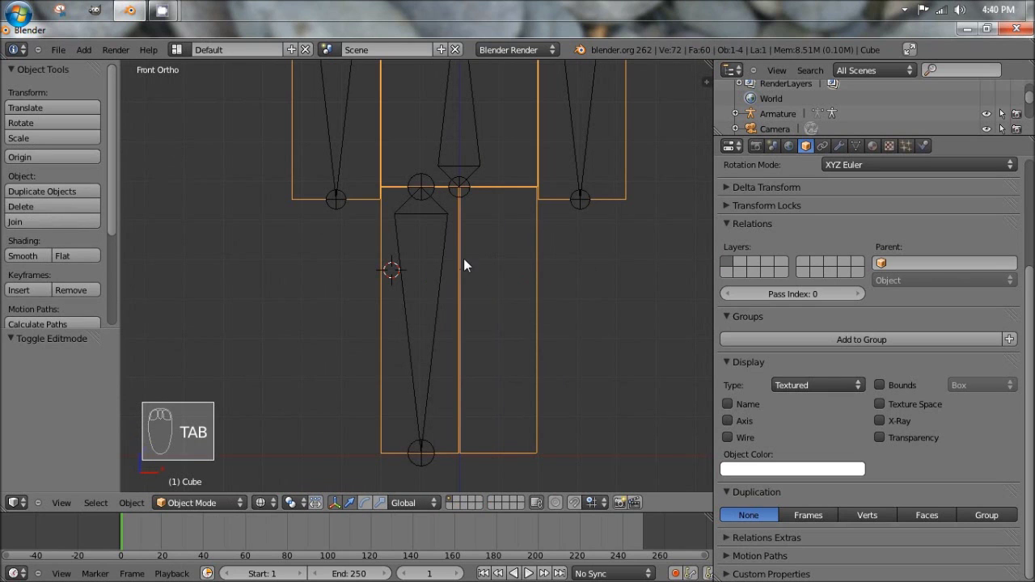
pyautogui.rightClick(433, 213)
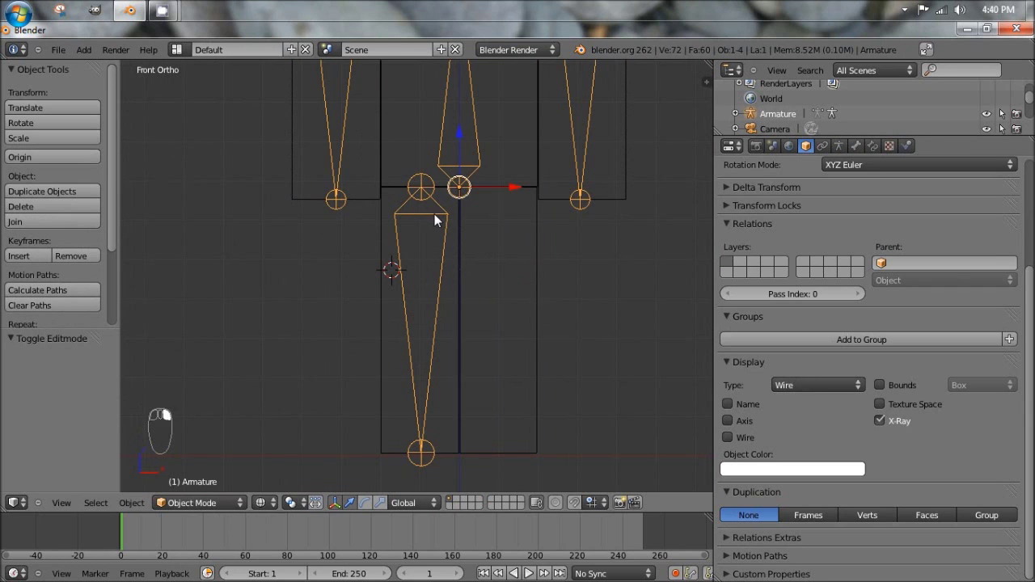
pyautogui.press('Tab')
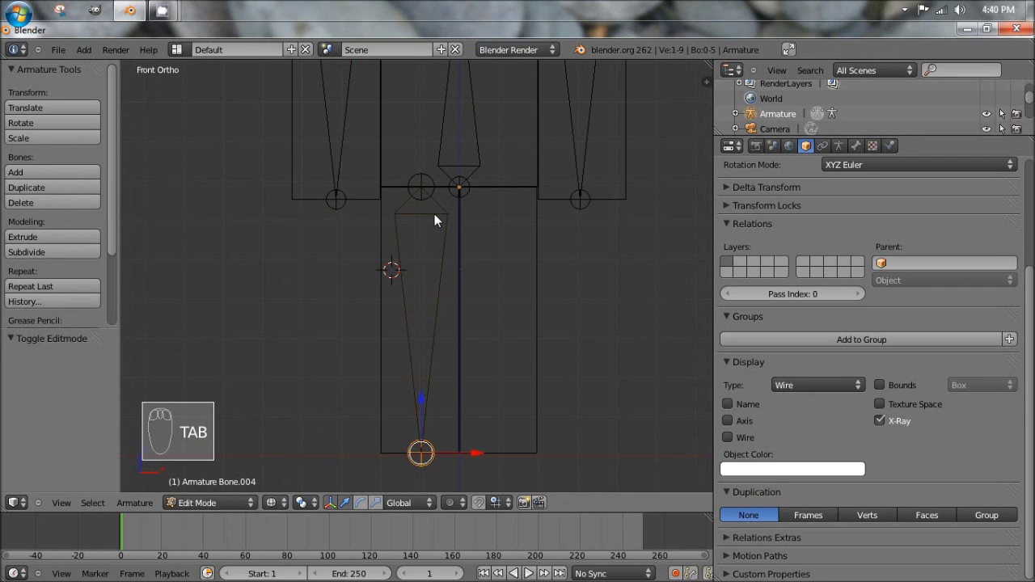
pyautogui.rightClick(442, 212)
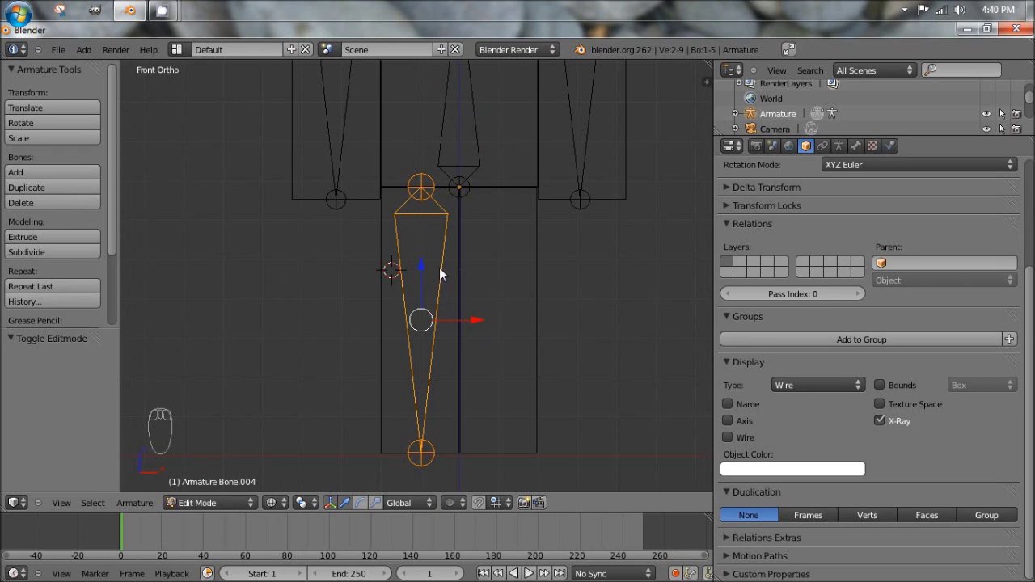
pyautogui.press('w')
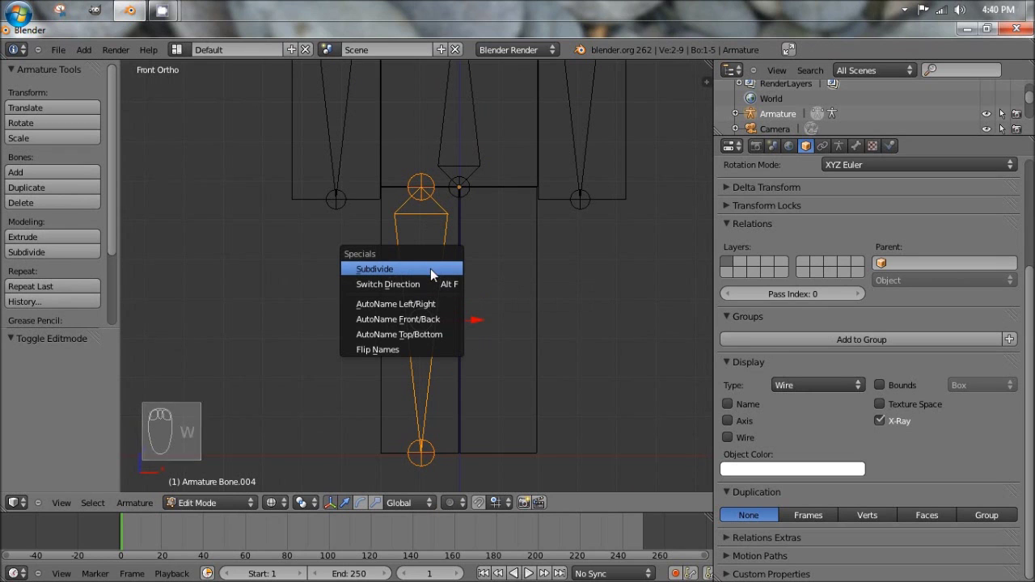
pyautogui.click(430, 268)
# Move the joint between the two leg bones about 0.126 up along Z to the knee height.
pyautogui.rightClick(422, 321)
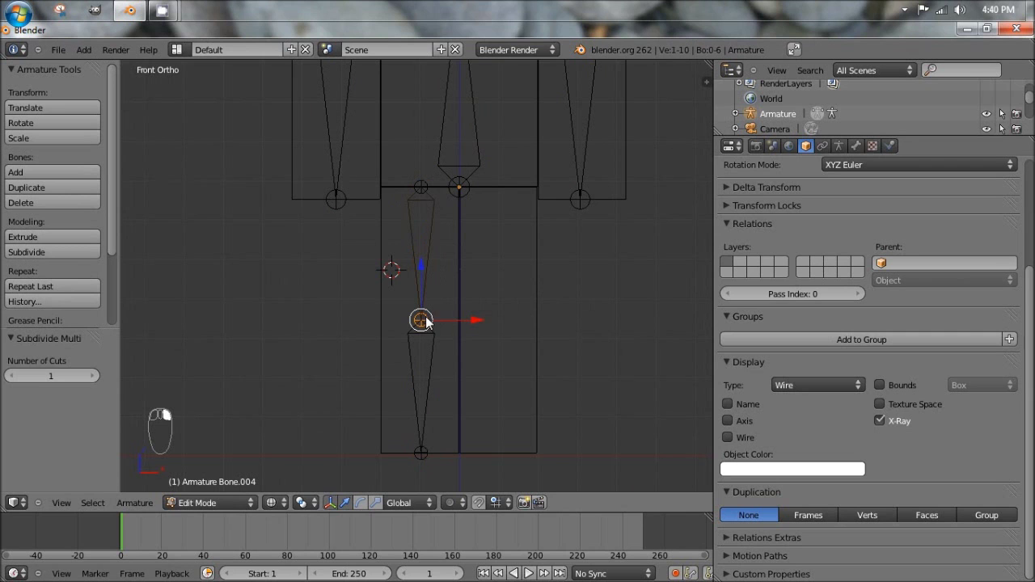
pyautogui.press('g')
pyautogui.press('z')
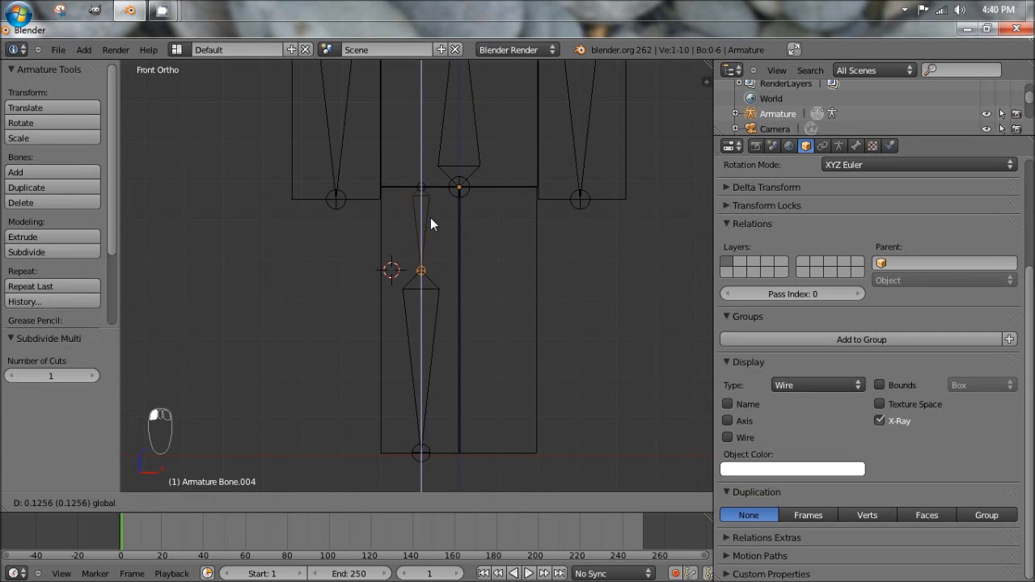
pyautogui.click(431, 217)
# Fine-tune the knee joint by 0.003466 and then -0.001083 along Z to line it up with the 3D cursor.
pyautogui.scroll(10, 396, 264)
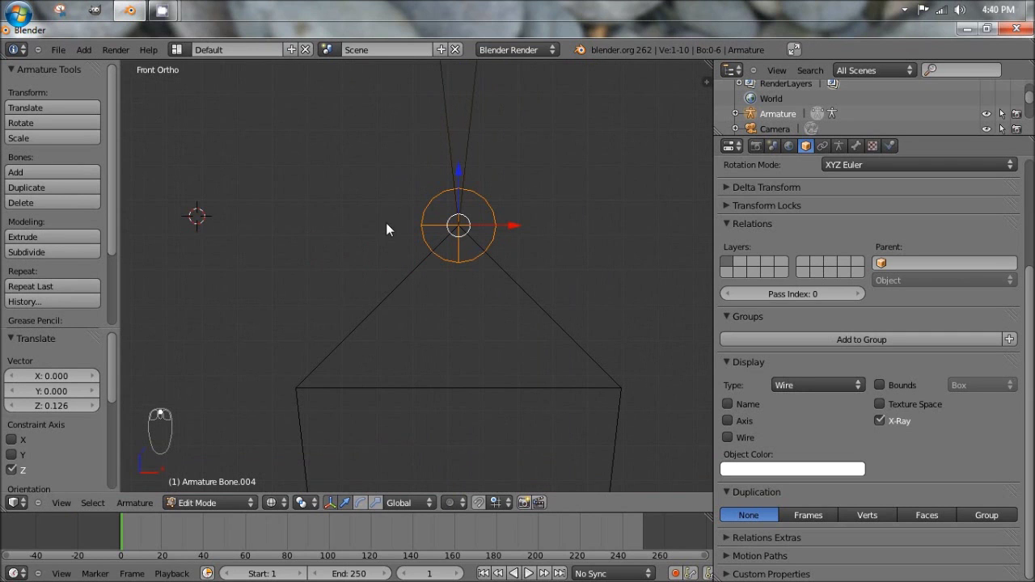
pyautogui.moveTo(457, 174); pyautogui.dragTo(459, 157)
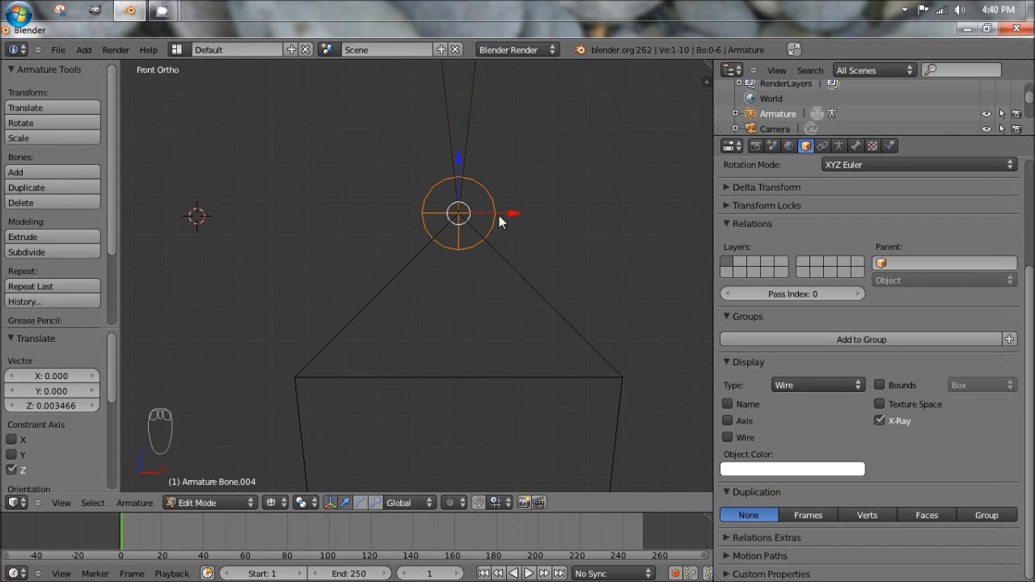
pyautogui.moveTo(456, 176); pyautogui.dragTo(464, 160)
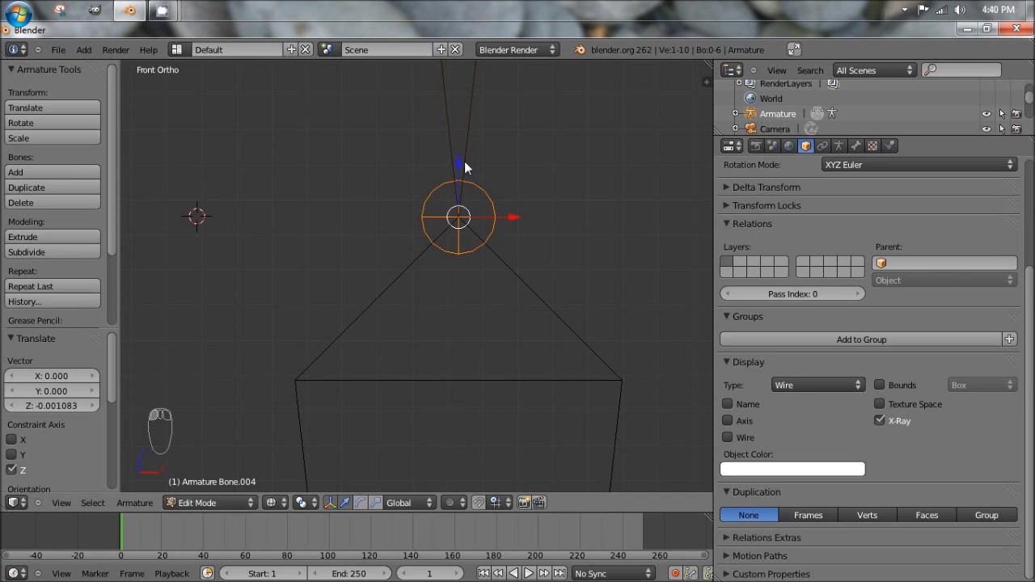
pyautogui.scroll(-8, 477, 194)
pyautogui.scroll(6, 480, 207)
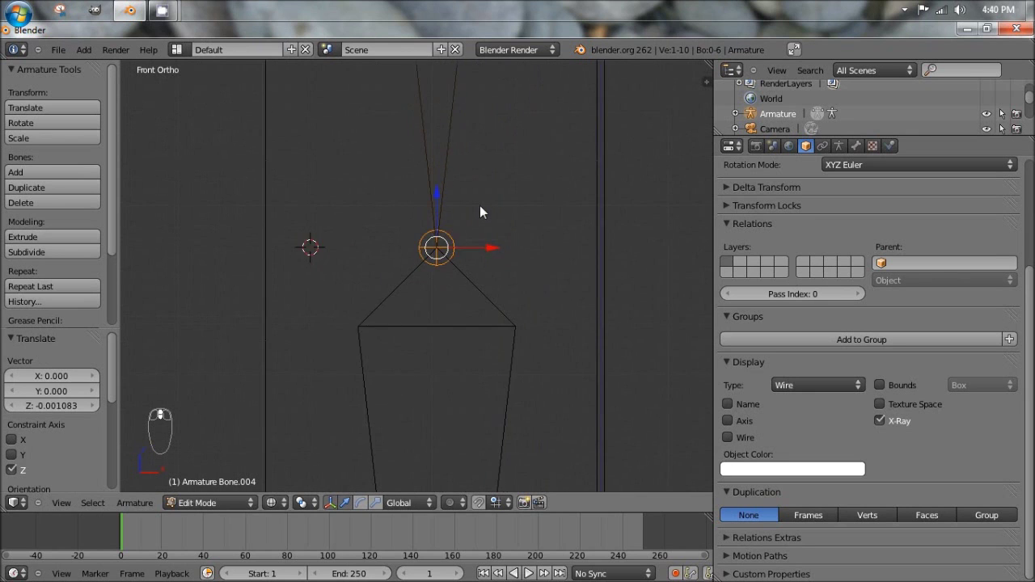
pyautogui.scroll(-6, 485, 210)
pyautogui.scroll(-3, 481, 169)
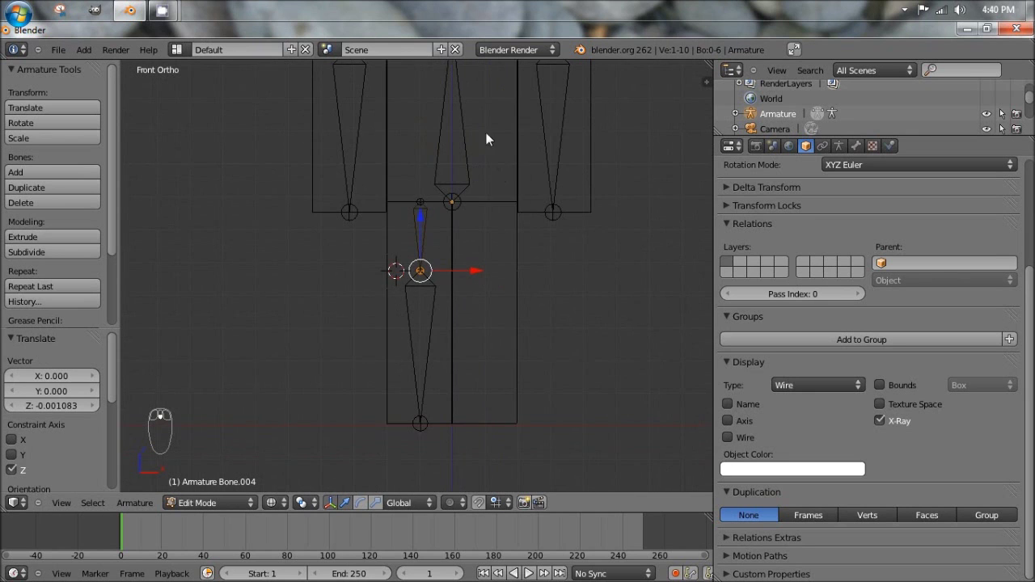
# Duplicate both bones of the negative X leg and move the copies 0.199 along X into the other leg.
pyautogui.scroll(-3, 453, 210)
pyautogui.rightClick(398, 317)
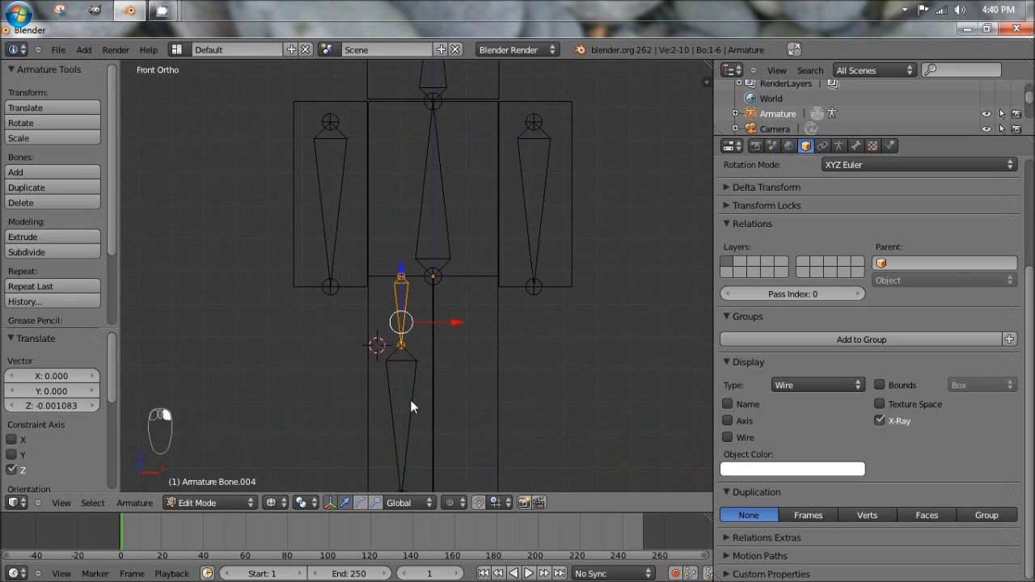
pyautogui.keyDown('shift'); pyautogui.rightClick(410, 399); pyautogui.keyUp('shift')
pyautogui.hotkey('shift', 'd')
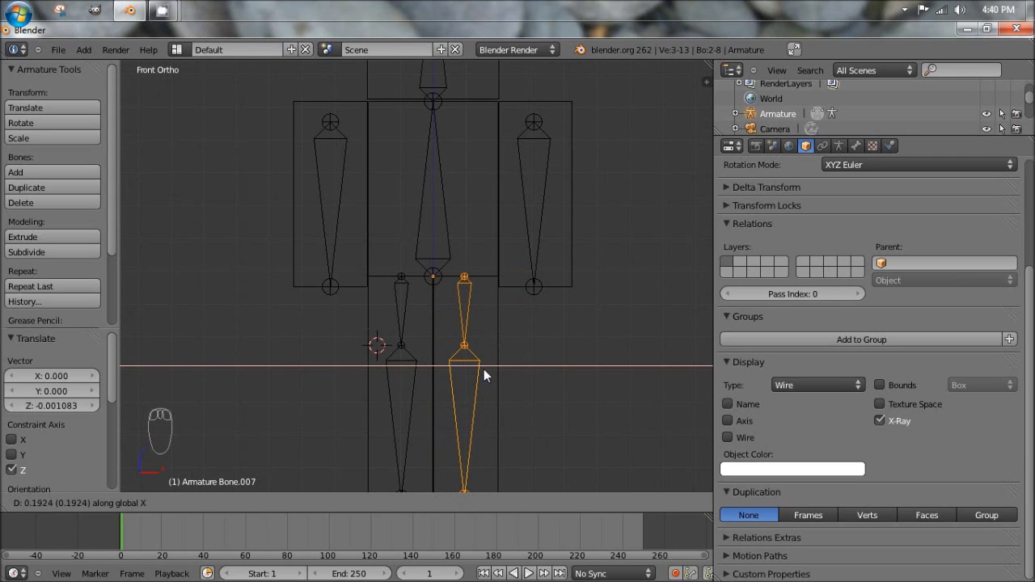
pyautogui.click(486, 368)
pyautogui.scroll(-1, 461, 330)
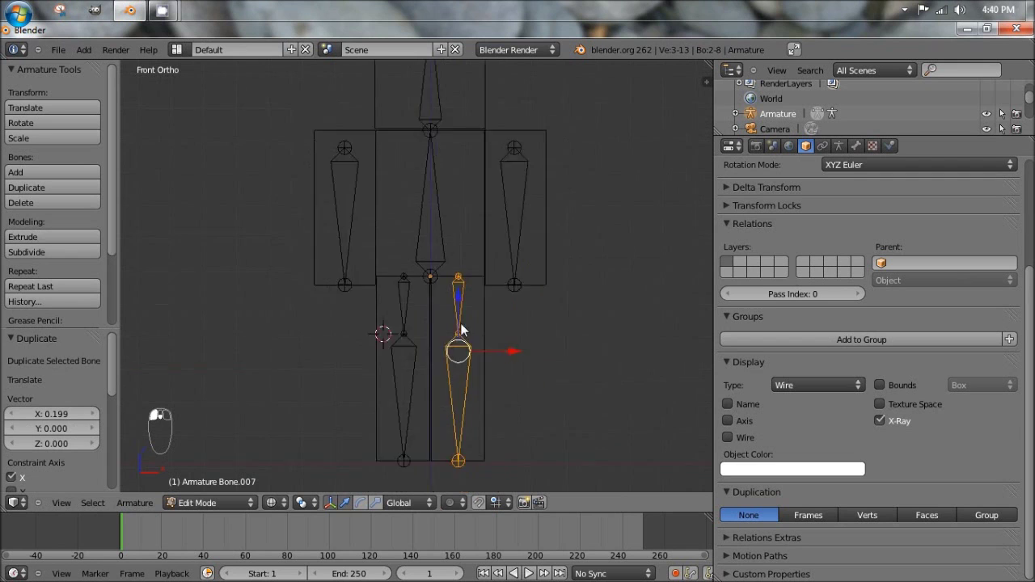
pyautogui.scroll(-4, 461, 330)
pyautogui.scroll(5, 436, 192)
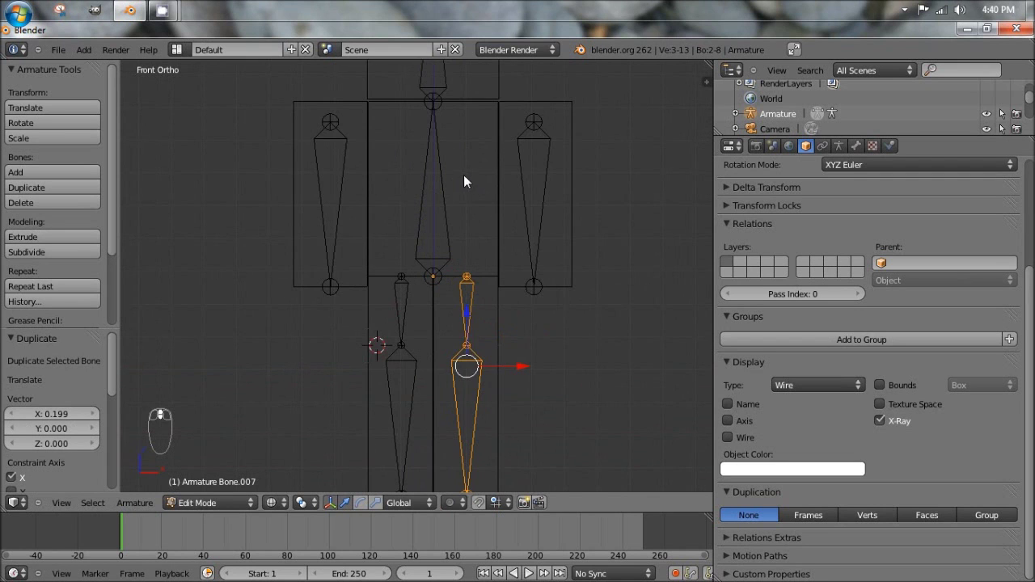
# Rename the bone inside the head cube as head.
pyautogui.keyDown('shift'); pyautogui.scroll(3, 463, 175); pyautogui.keyUp('shift')
pyautogui.rightClick(438, 141)
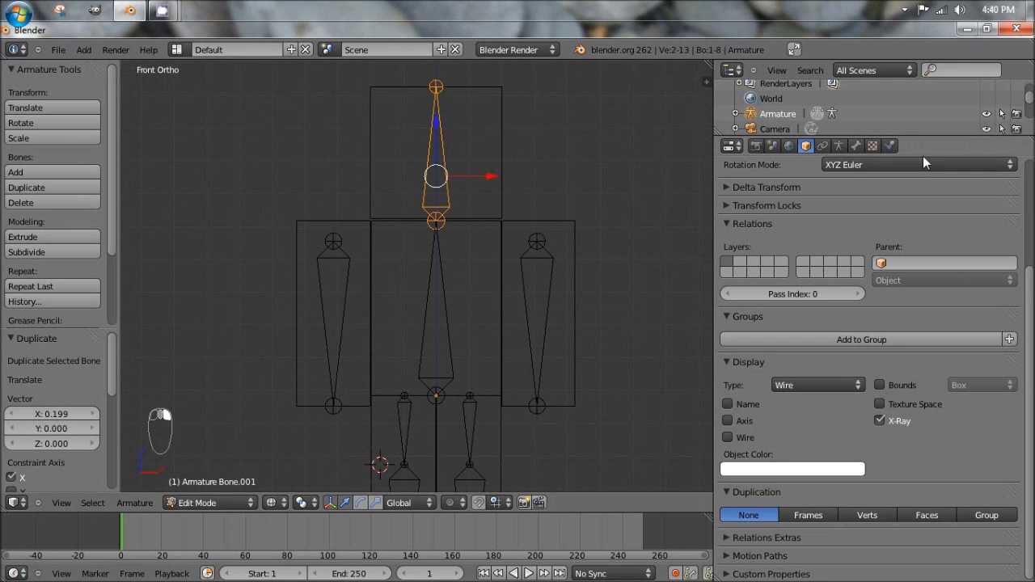
pyautogui.click(854, 146)
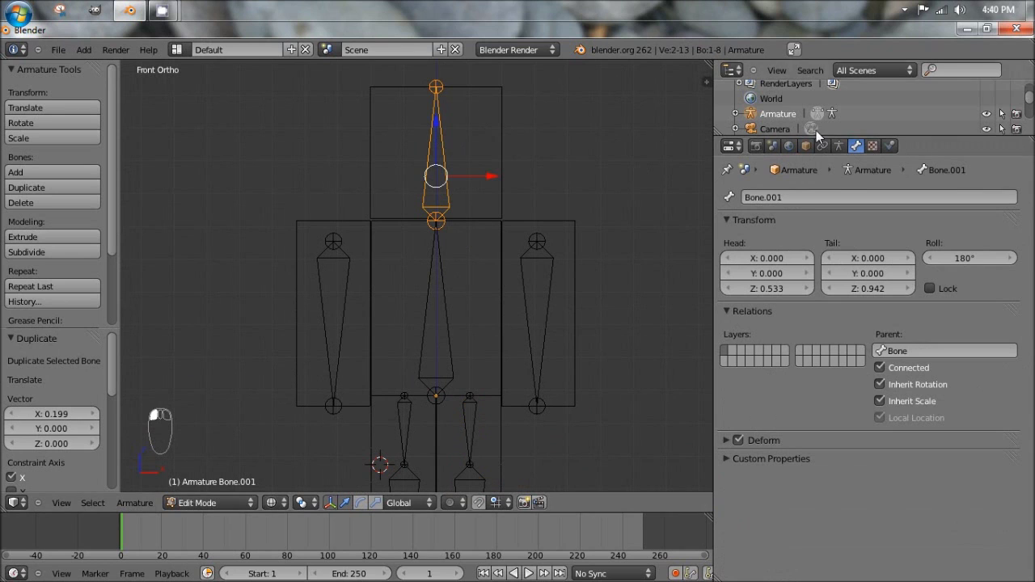
pyautogui.click(791, 198)
pyautogui.write('head')
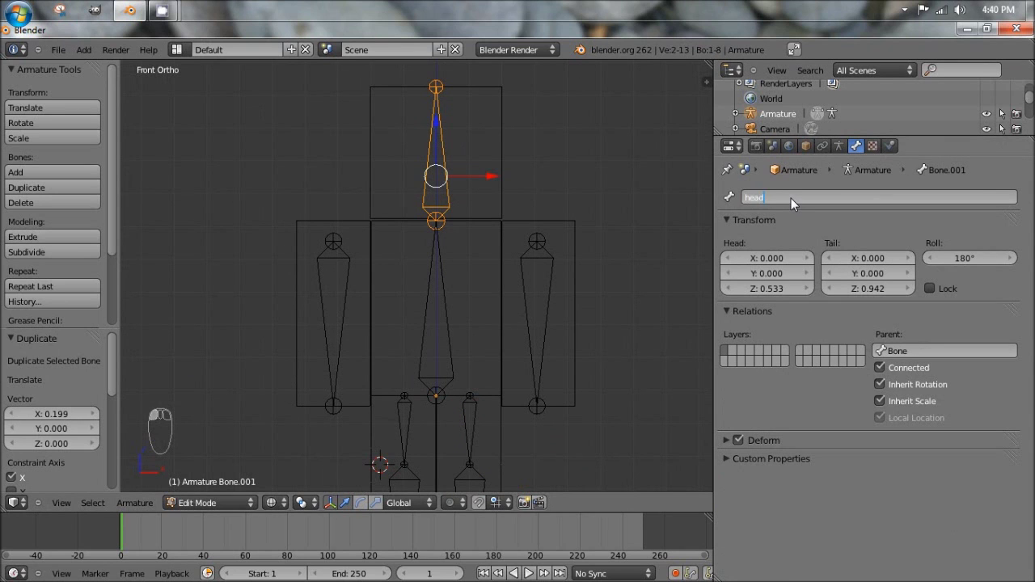
pyautogui.press('Return')
# Rename the torso bone as body.
pyautogui.rightClick(465, 288)
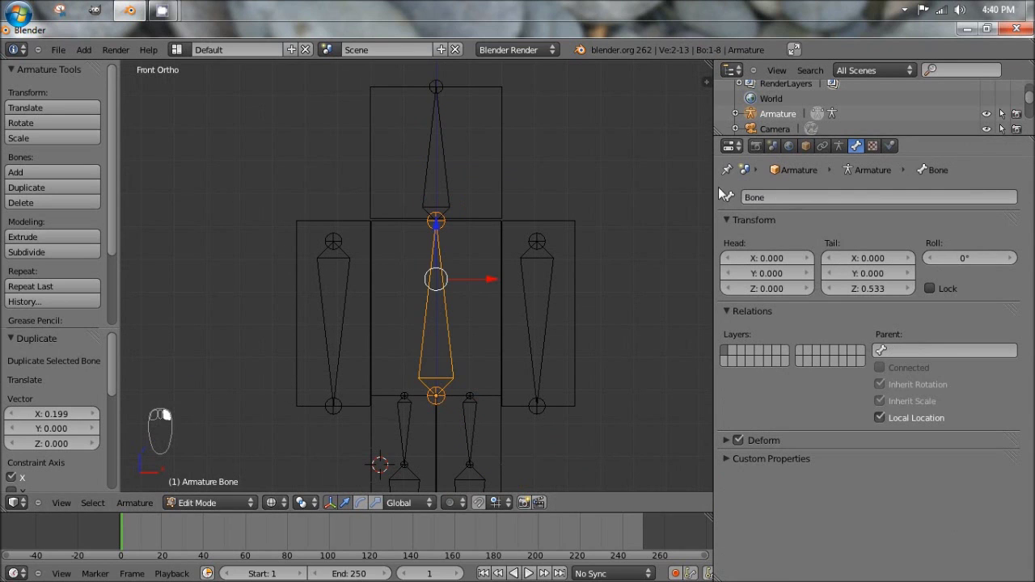
pyautogui.click(774, 196)
pyautogui.write('body')
pyautogui.press('Return')
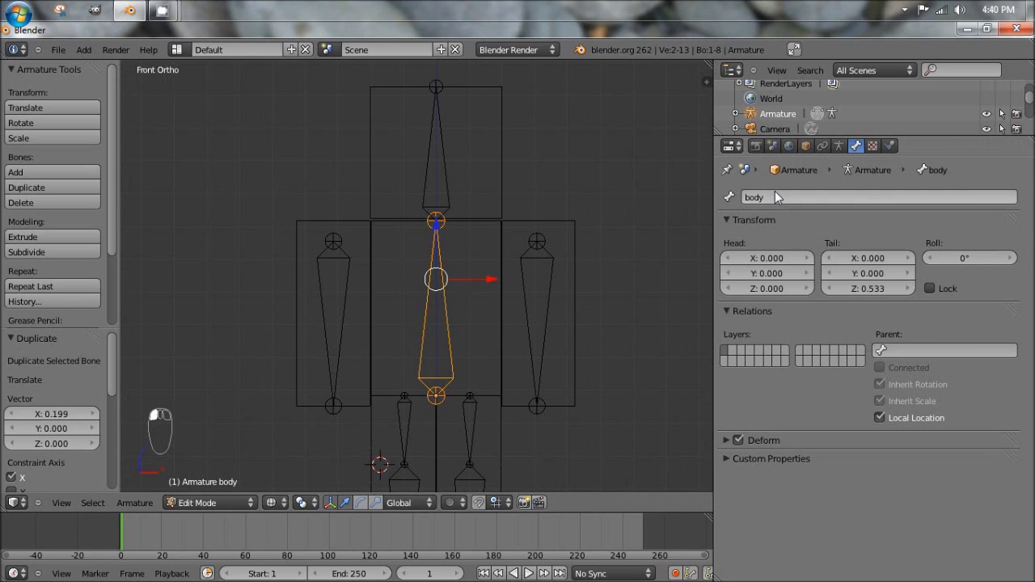
# Rename the arm bone on the positive X side as arm.L.
pyautogui.rightClick(564, 291)
pyautogui.click(811, 195)
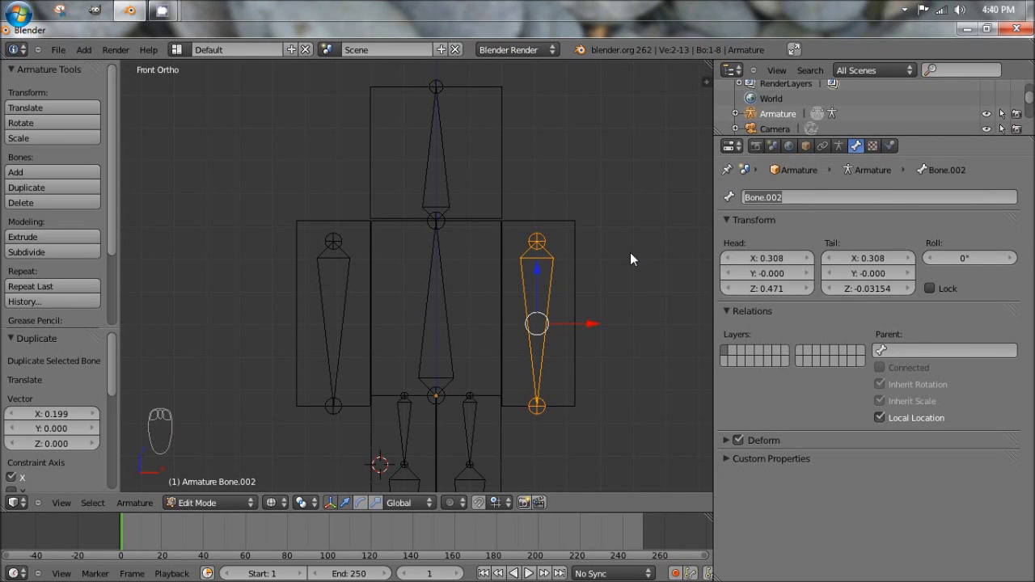
pyautogui.write('arm.L')
pyautogui.press('Return')
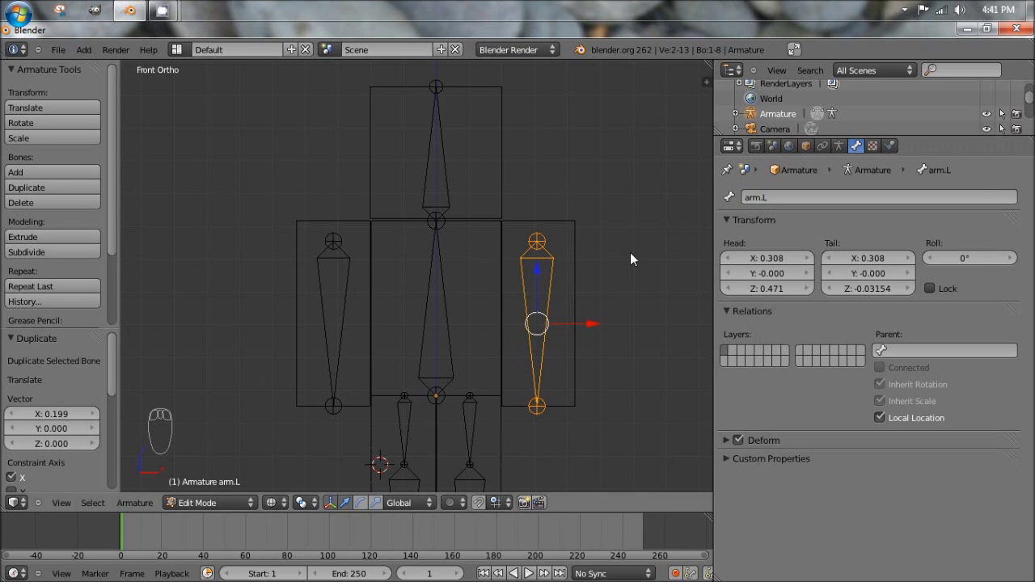
# Rename the arm bone on the negative X side as arm.R.
pyautogui.rightClick(337, 273)
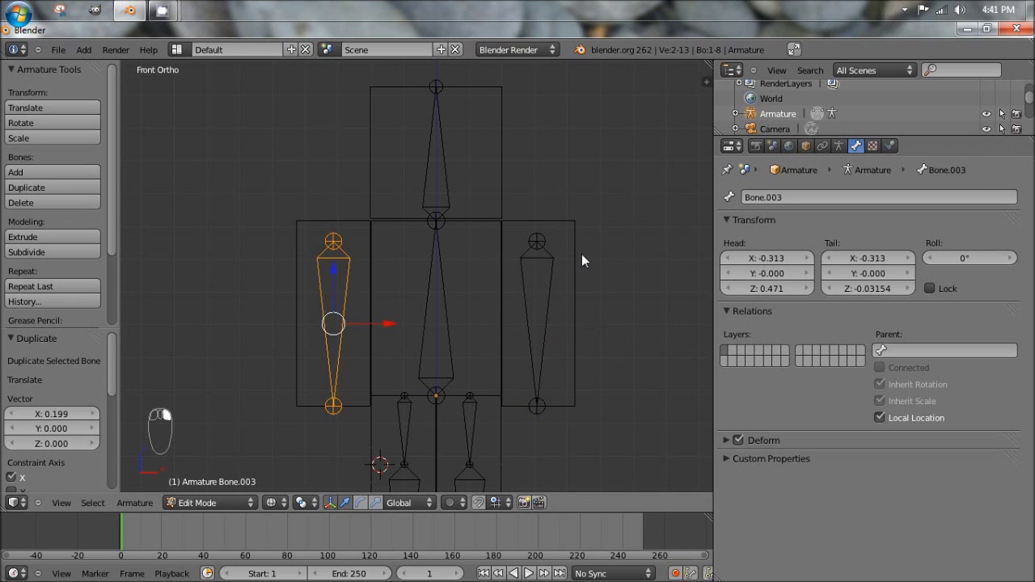
pyautogui.click(818, 198)
pyautogui.write('a')
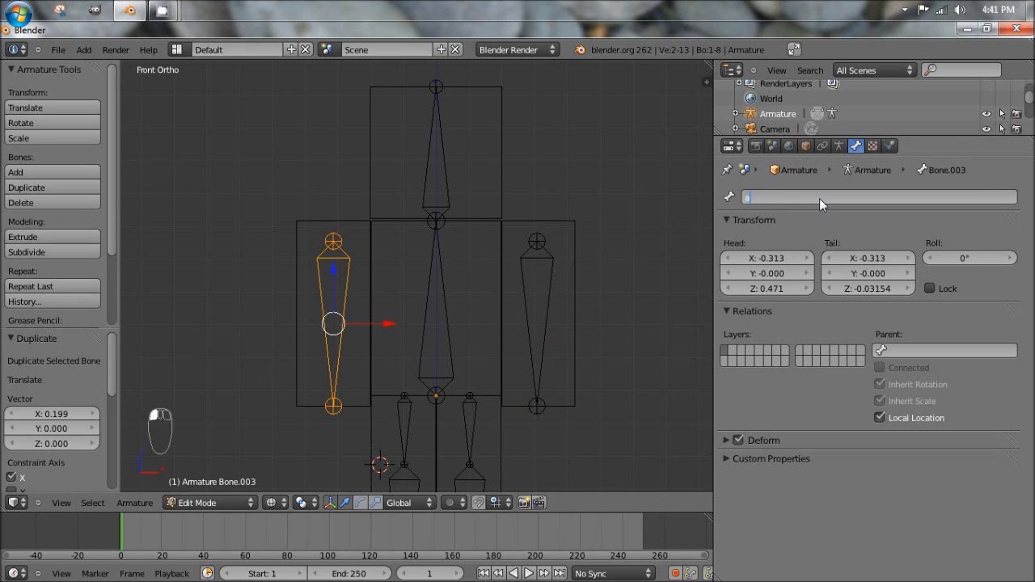
pyautogui.write('rm.R')
pyautogui.press('Return')
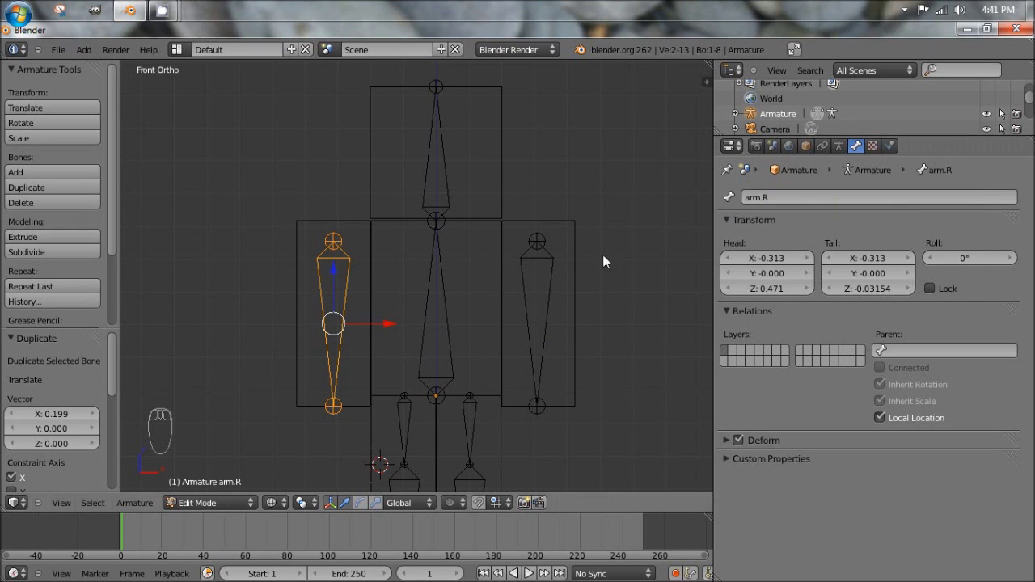
# Rename the upper bone of the negative X leg as upperLeg.R.
pyautogui.keyDown('shift'); pyautogui.scroll(-5, 401, 178); pyautogui.keyUp('shift')
pyautogui.keyDown('shift'); pyautogui.scroll(-2, 401, 185); pyautogui.keyUp('shift')
pyautogui.rightClick(393, 225)
pyautogui.click(790, 199)
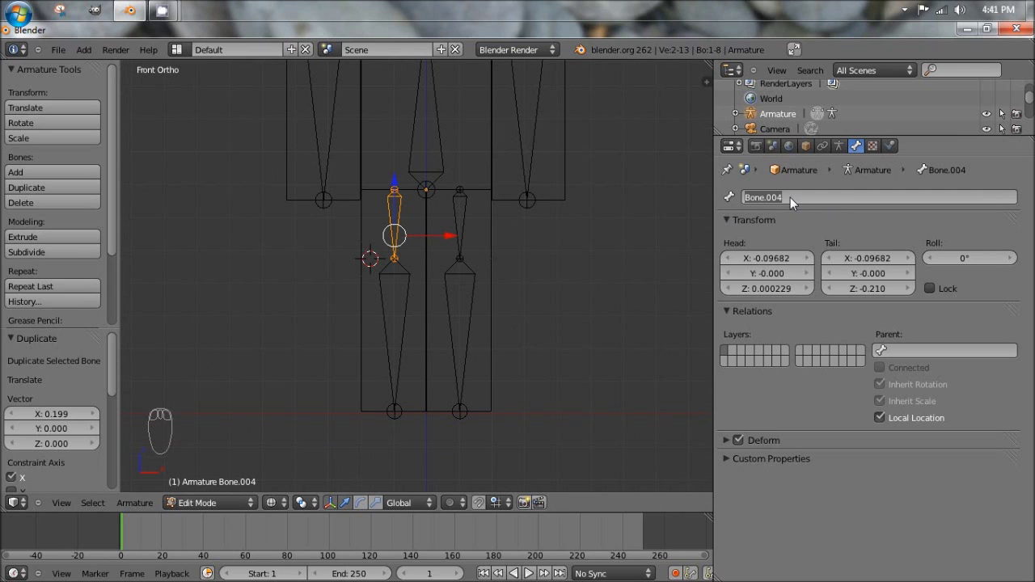
pyautogui.write('le')
pyautogui.press('BackSpace')
pyautogui.press('BackSpace')
pyautogui.write('upperLeg.R')
pyautogui.press('Return')
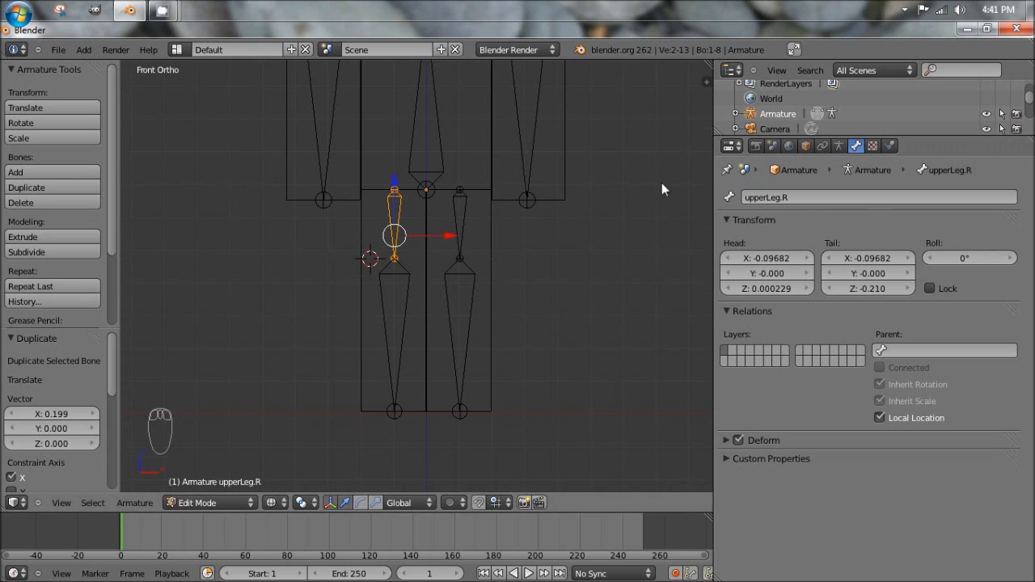
# Rename the lower bone of the negative X leg as lowerLeg.R.
pyautogui.press('e')
pyautogui.click(402, 274)
pyautogui.click(809, 202)
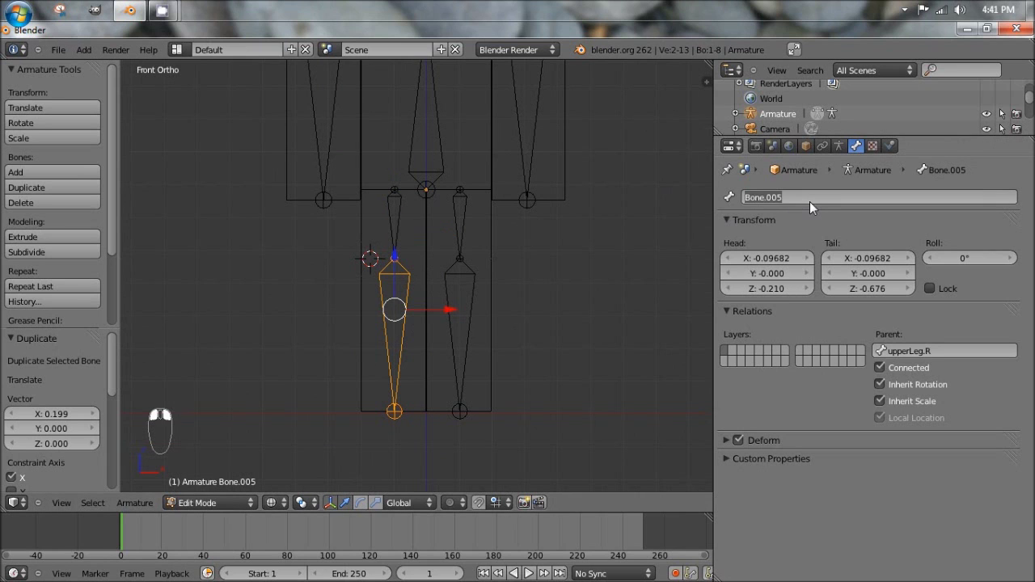
pyautogui.write('up')
pyautogui.press('BackSpace')
pyautogui.press('BackSpace')
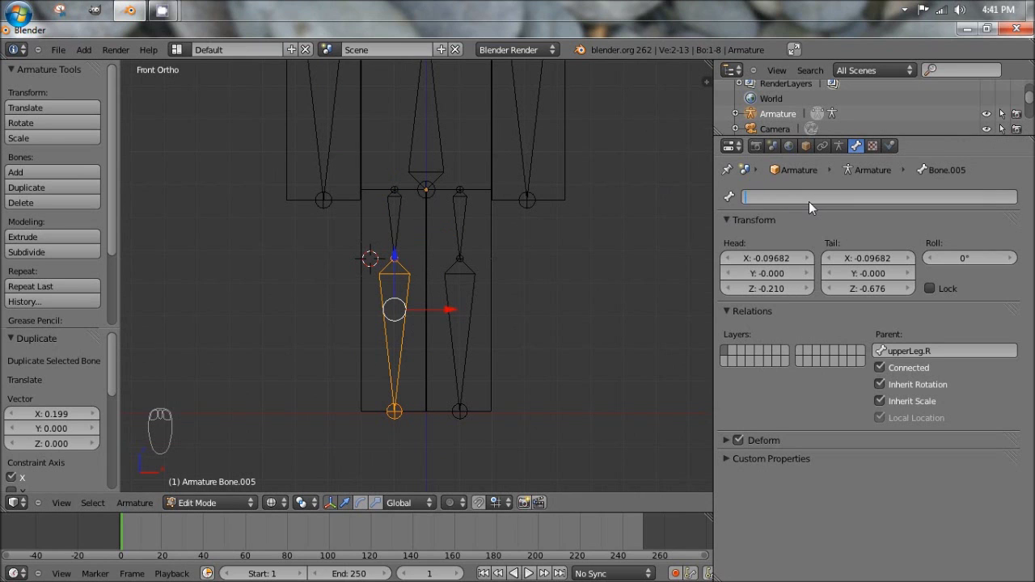
pyautogui.write('lowerLeg.R')
pyautogui.press('Return')
# Rename the upper bone of the positive X leg as upperLeg.L.
pyautogui.rightClick(460, 220)
pyautogui.click(803, 197)
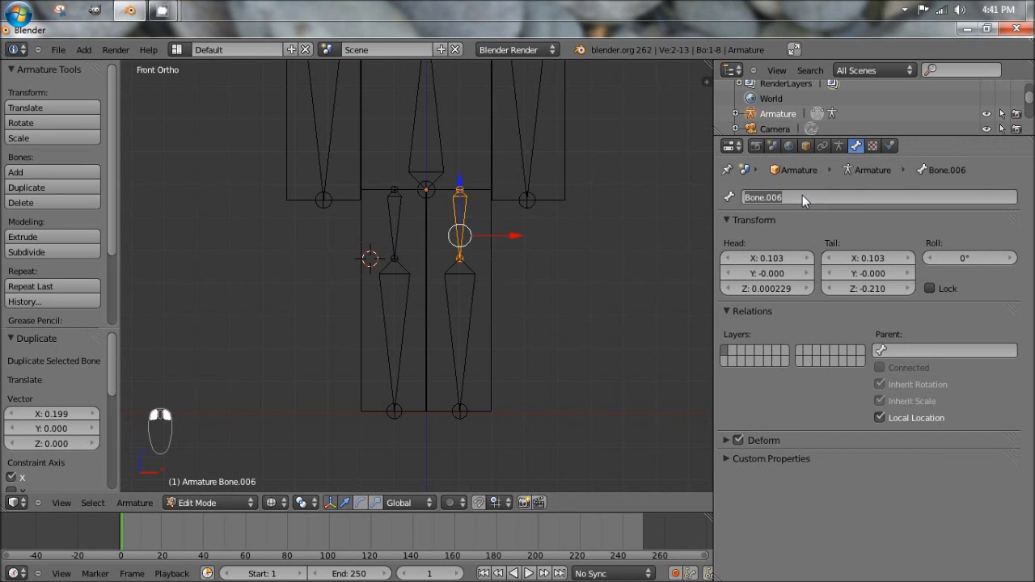
pyautogui.write('upperLeg.')
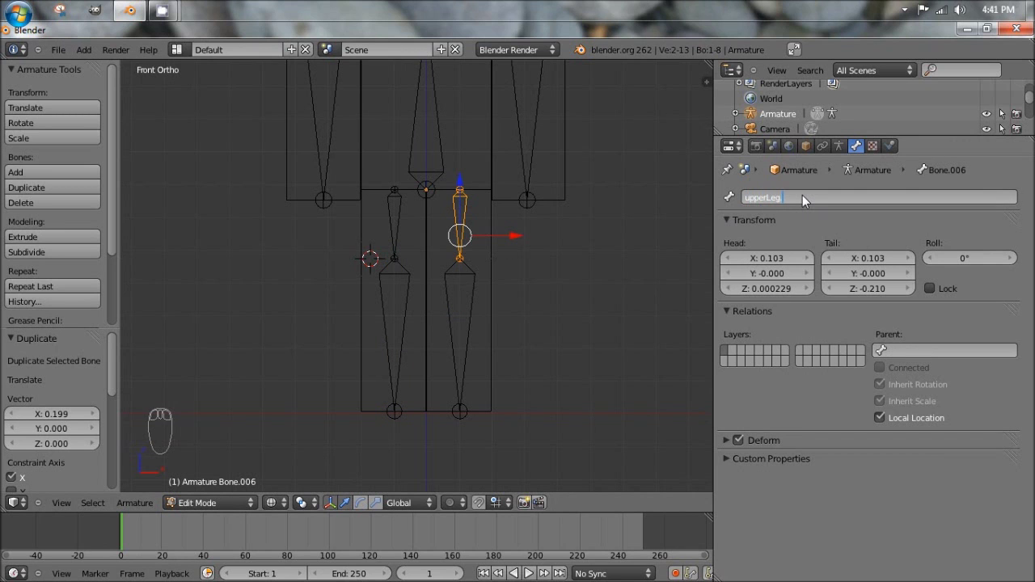
pyautogui.write('L')
pyautogui.press('Return')
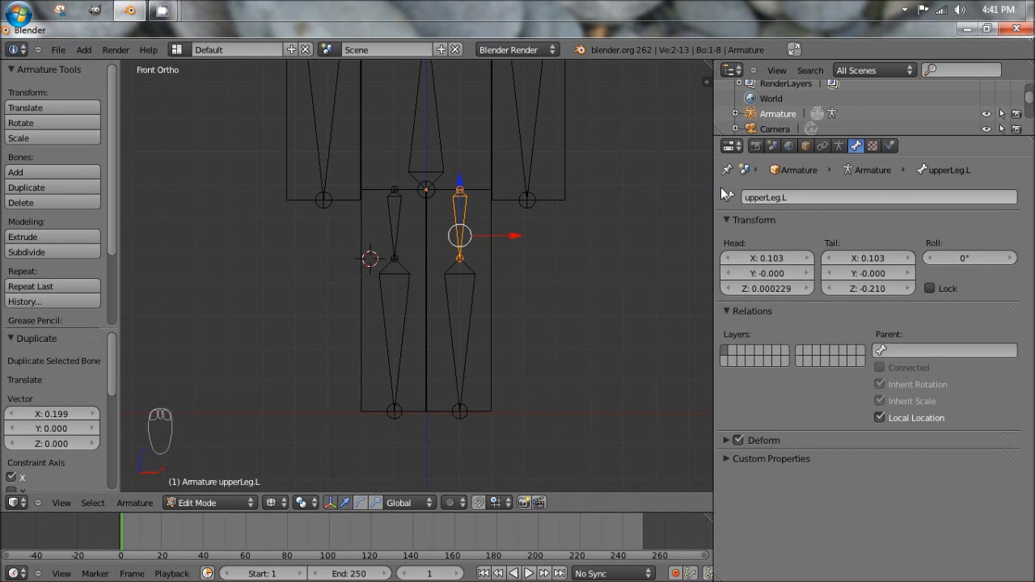
# Rename the lower bone of the positive X leg as lowerLeg.L.
pyautogui.rightClick(459, 340)
pyautogui.click(800, 197)
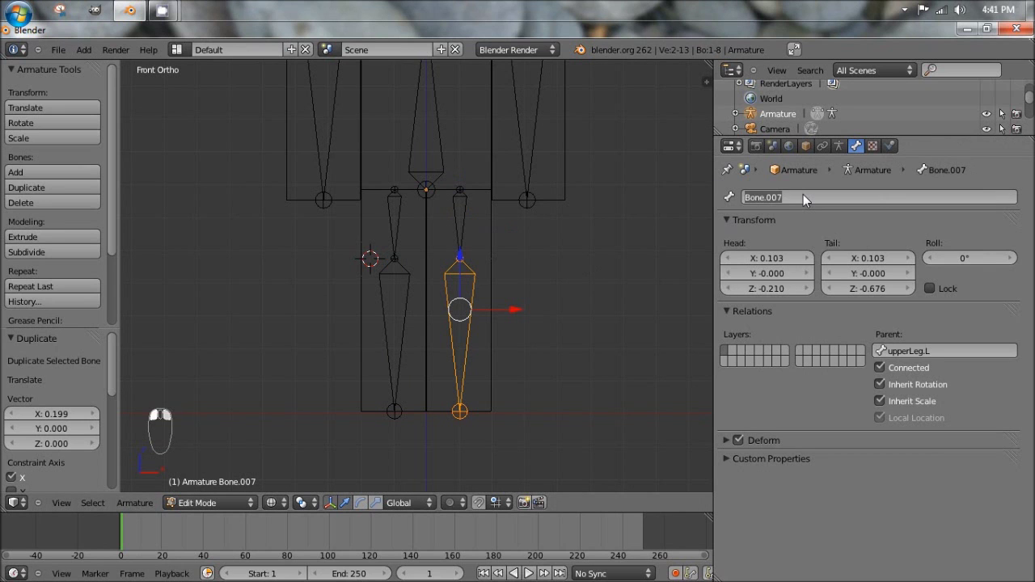
pyautogui.write('lowerL')
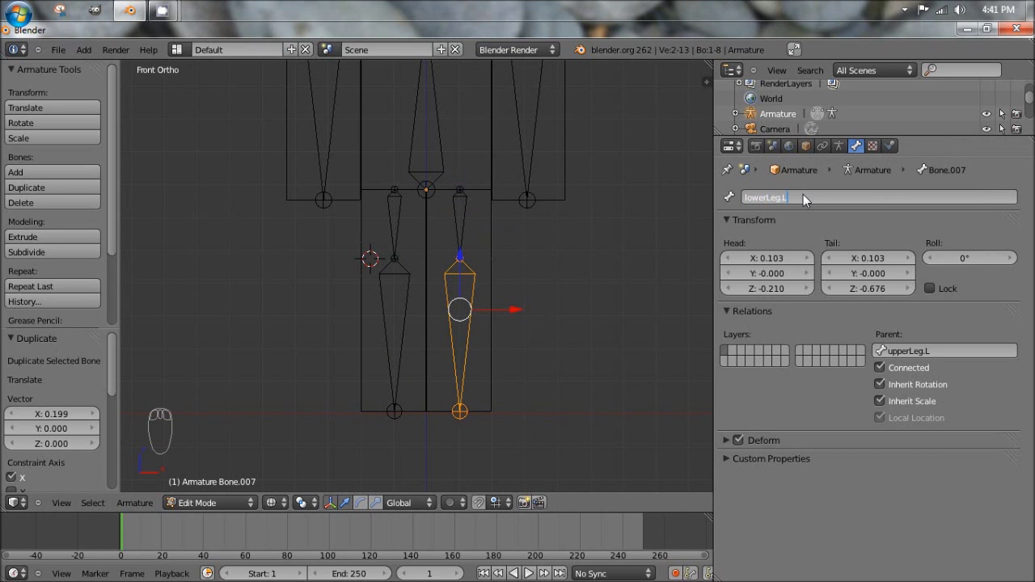
pyautogui.write('eg.L')
pyautogui.press('Return')
# Check the names of the leg, arm, torso and head bones by selecting them one after another.
pyautogui.rightClick(464, 234)
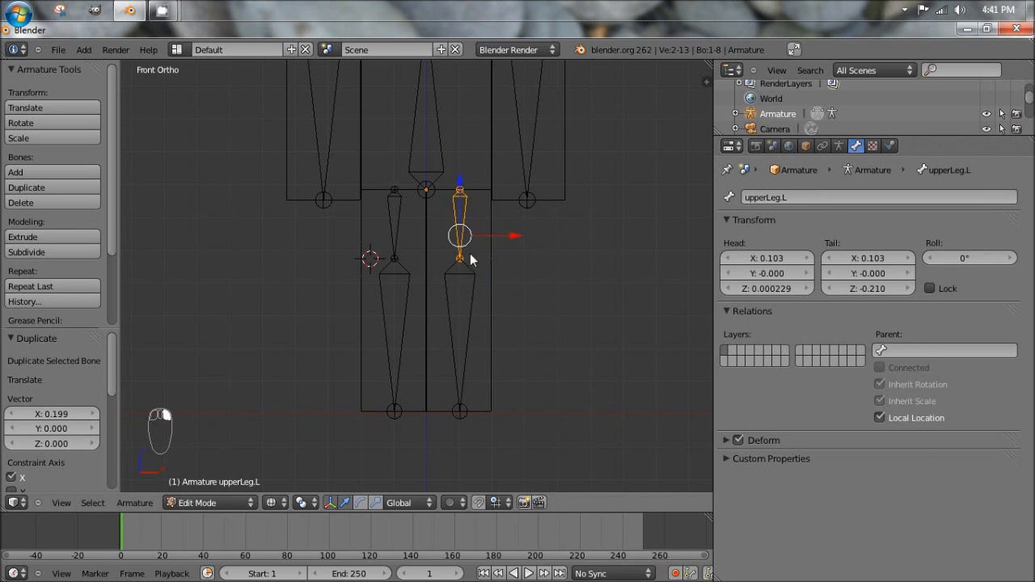
pyautogui.rightClick(469, 290)
pyautogui.rightClick(401, 287)
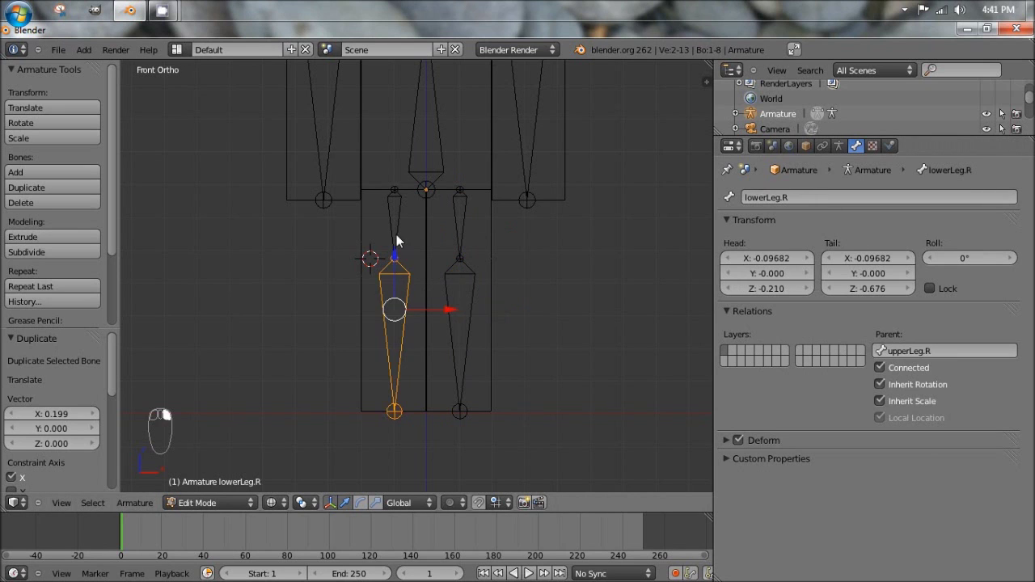
pyautogui.rightClick(400, 242)
pyautogui.rightClick(333, 120)
pyautogui.rightClick(527, 125)
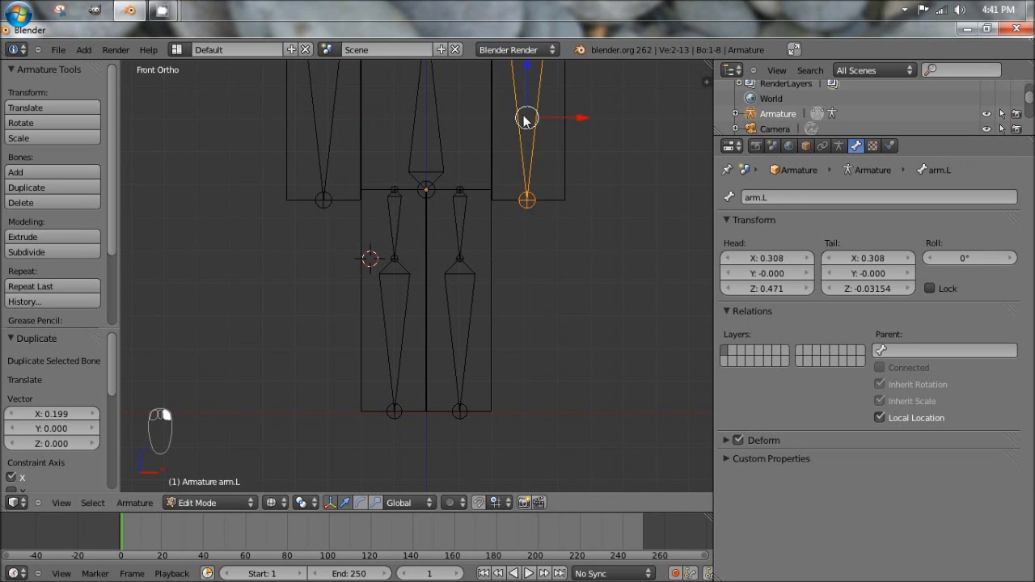
pyautogui.keyDown('shift'); pyautogui.moveTo(509, 142); pyautogui.dragTo(516, 335, button='middle'); pyautogui.keyUp('shift')
pyautogui.rightClick(440, 243)
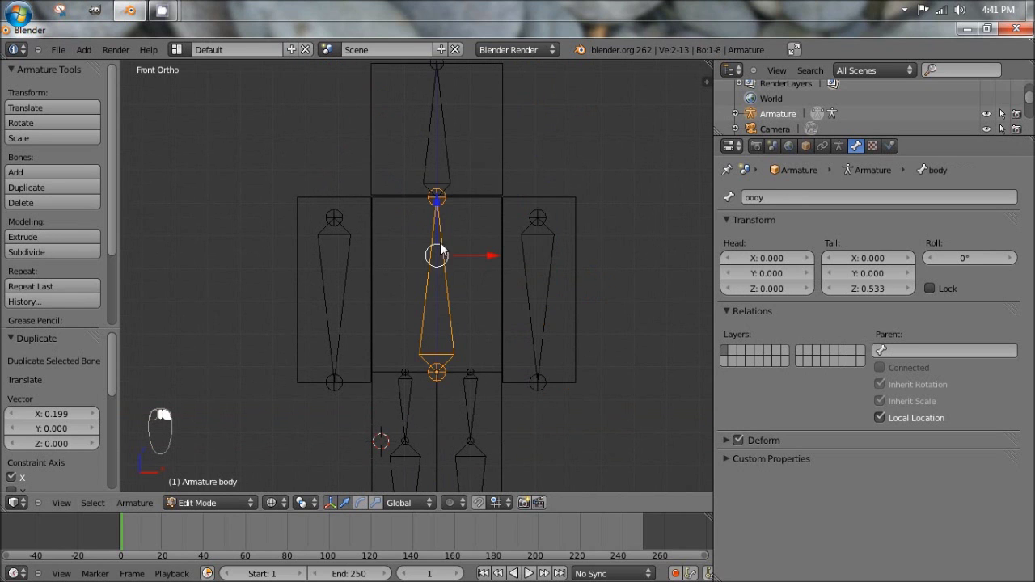
pyautogui.rightClick(436, 115)
# Leave the armature's Edit Mode and save the file to the Desktop as blender_mc_guy_01.blend.
pyautogui.press('Tab')
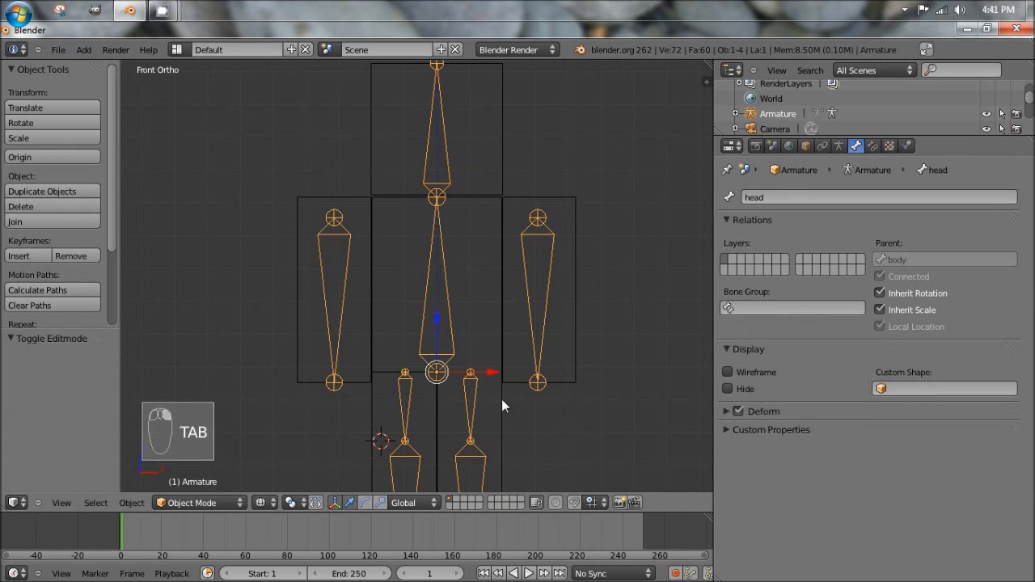
pyautogui.click(59, 49)
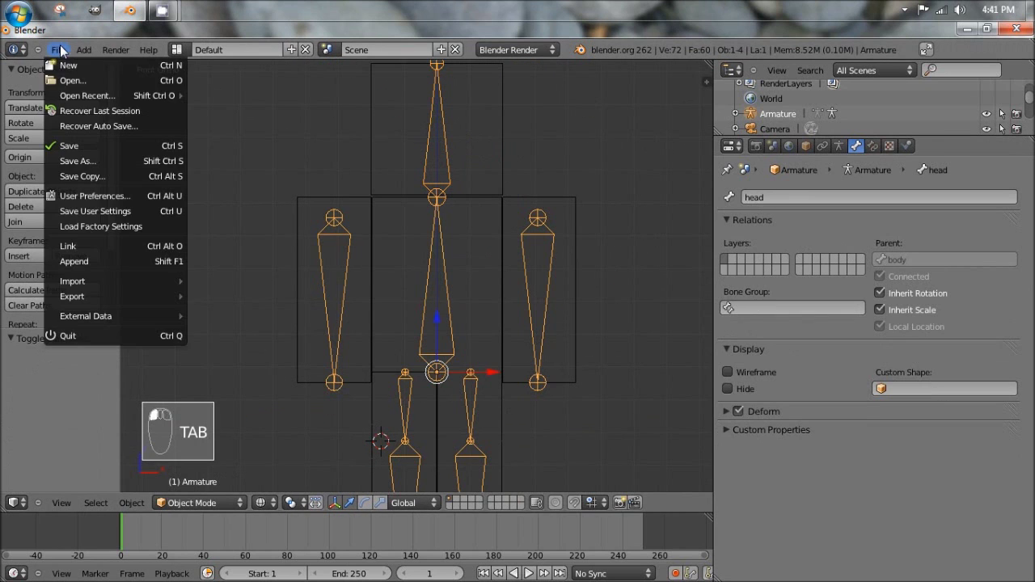
pyautogui.click(134, 146)
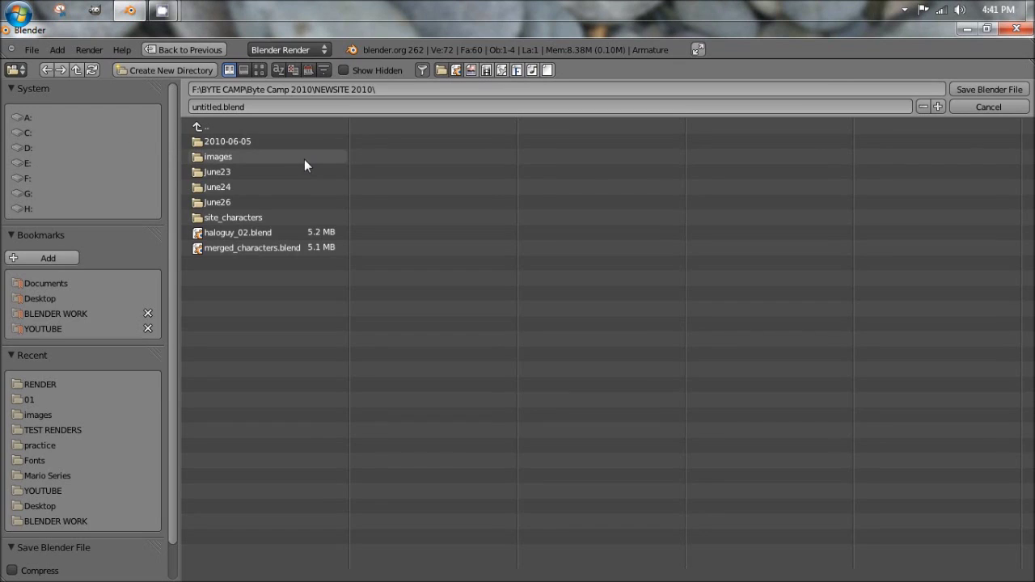
pyautogui.click(42, 298)
pyautogui.click(283, 105)
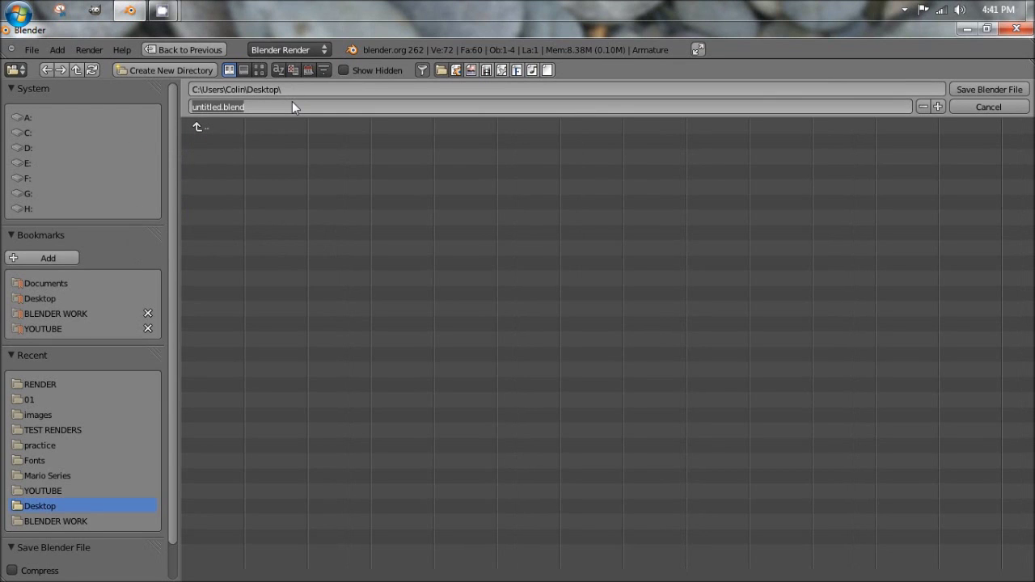
pyautogui.write('blender')
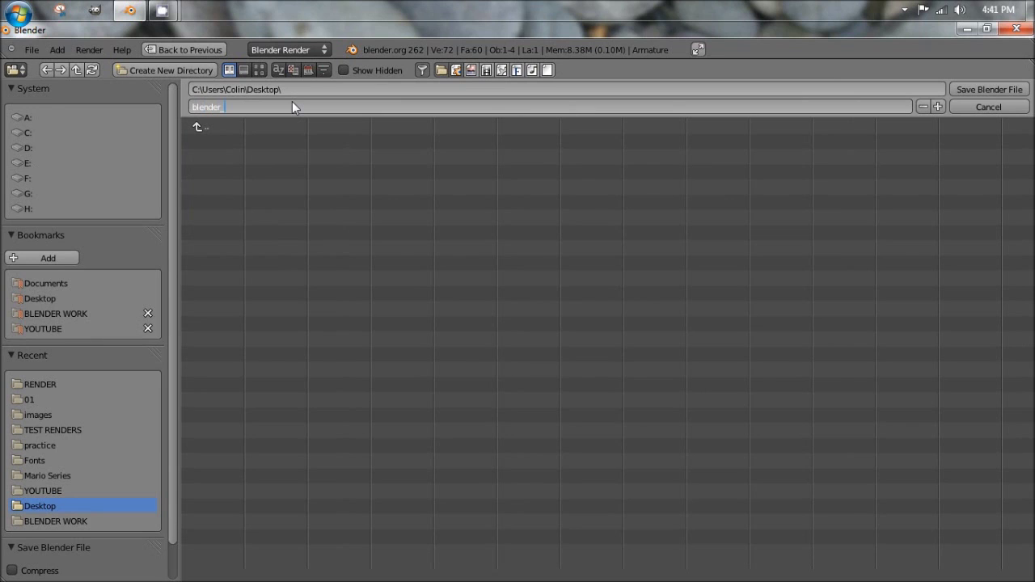
pyautogui.write('_mc')
pyautogui.write(' guy_01')
pyautogui.press('Return')
pyautogui.click(983, 94)
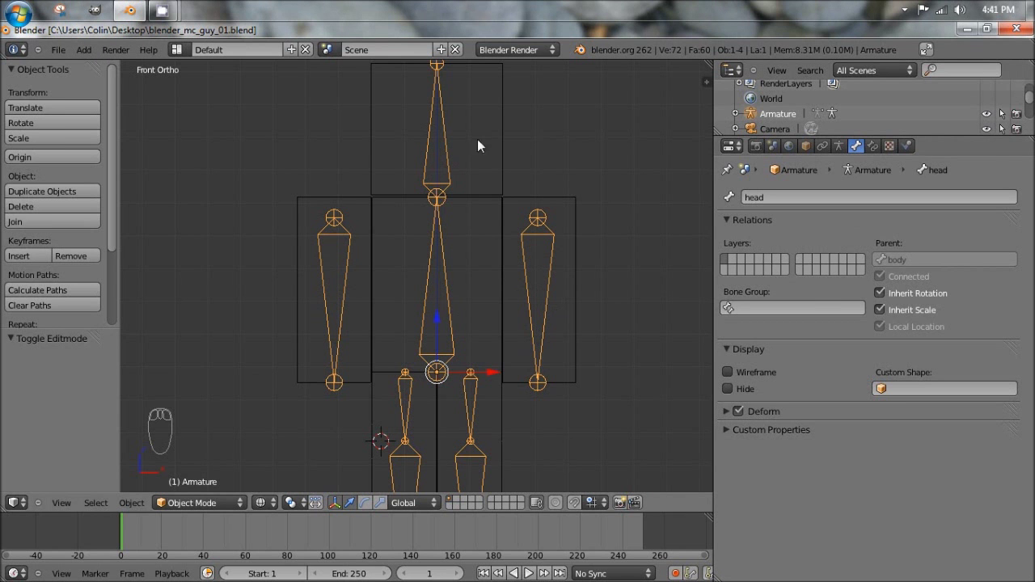
# Select the character mesh and then the armature, and parent the mesh to the armature with automatic weights.
pyautogui.rightClick(499, 128)
pyautogui.rightClick(441, 253)
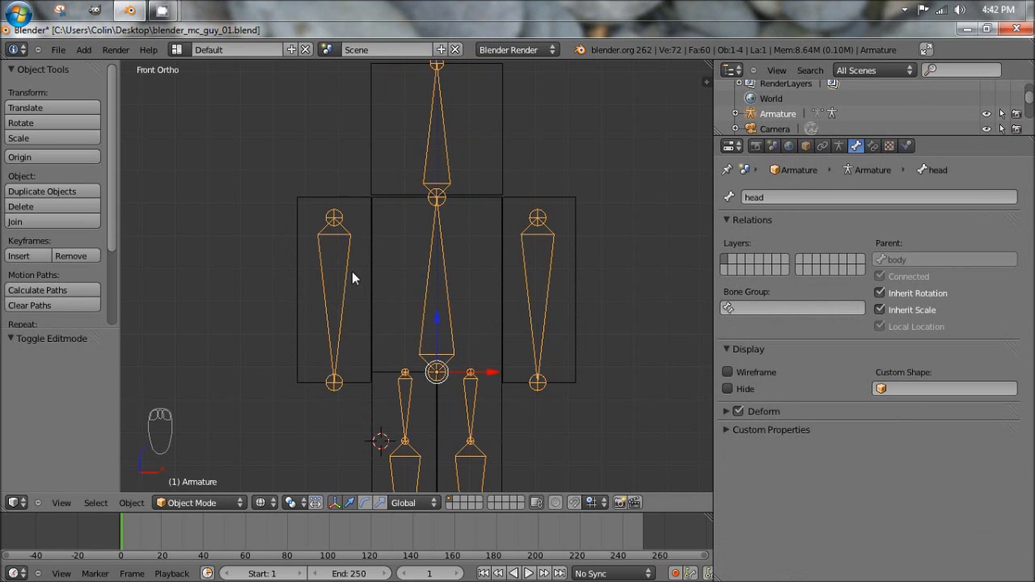
pyautogui.rightClick(501, 192)
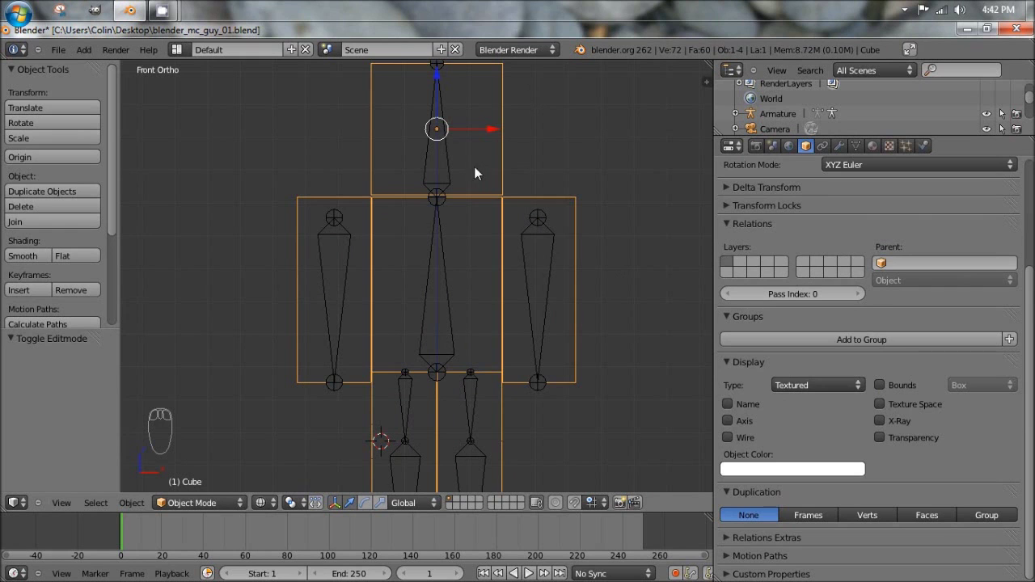
pyautogui.rightClick(442, 108)
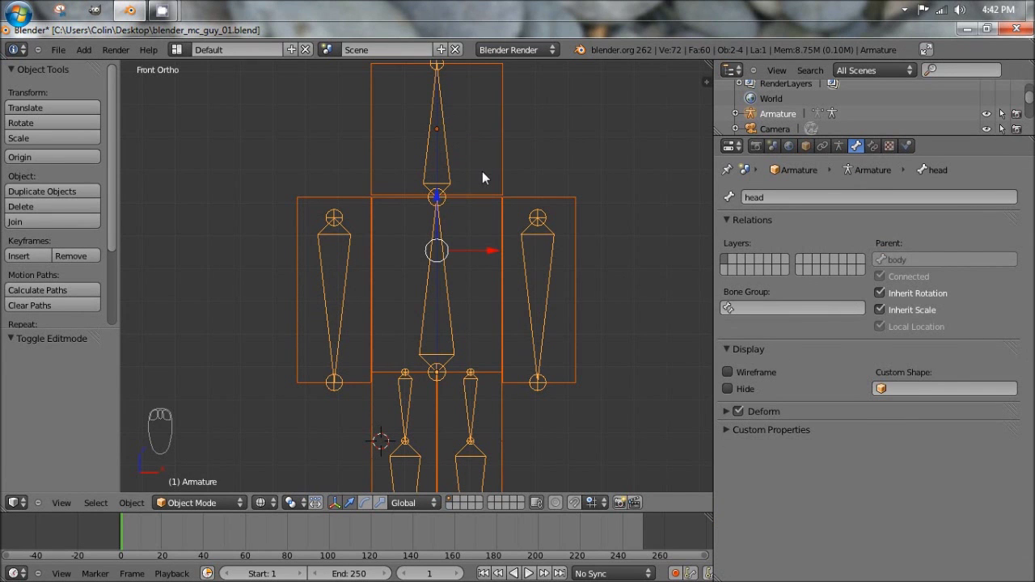
pyautogui.hotkey('ctrl', 'p')
pyautogui.hotkey('ctrl', 'p')
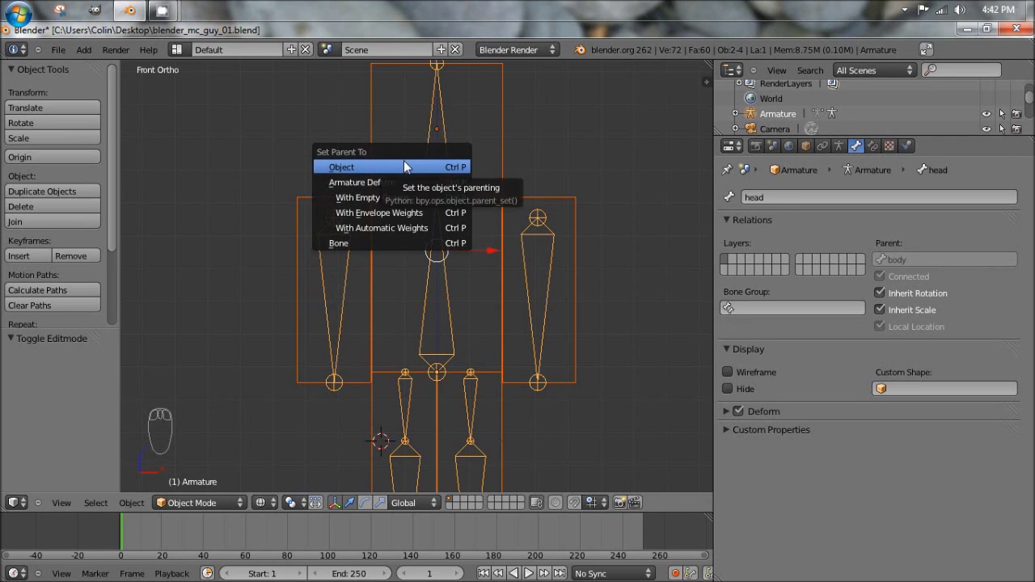
pyautogui.click(417, 226)
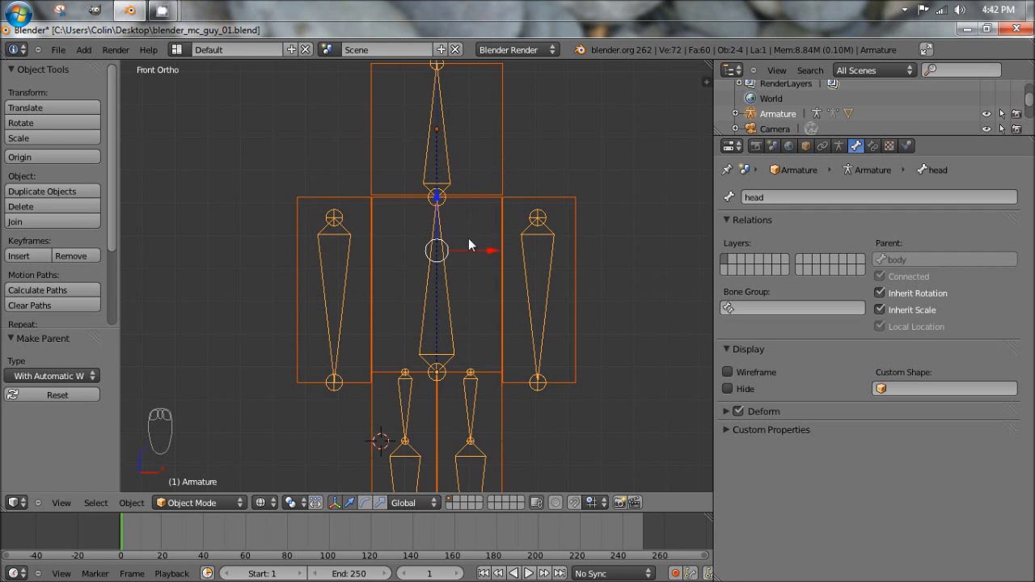
# In the armature's Edit Mode, parent both arm bones and both upper leg bones to the body bone with Keep Offset.
pyautogui.rightClick(436, 167)
pyautogui.press('Tab')
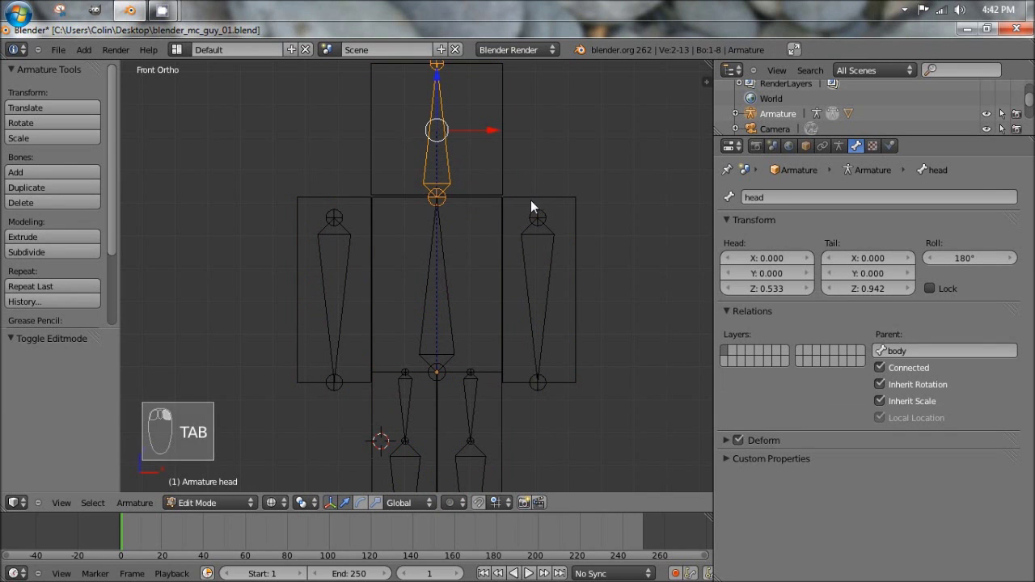
pyautogui.rightClick(542, 247)
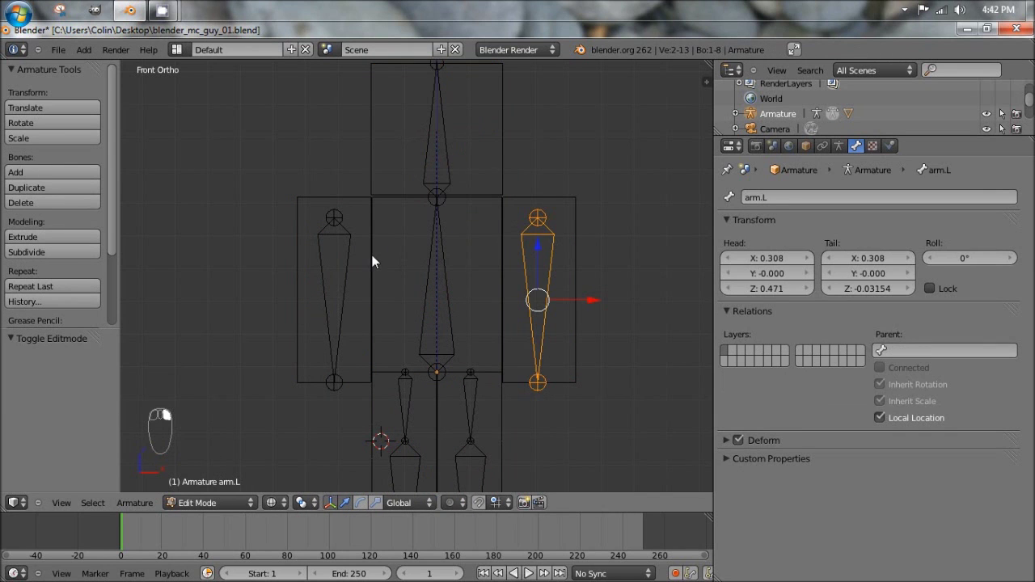
pyautogui.keyDown('shift'); pyautogui.rightClick(349, 245); pyautogui.keyUp('shift')
pyautogui.keyDown('shift'); pyautogui.scroll(-5, 429, 355); pyautogui.keyUp('shift')
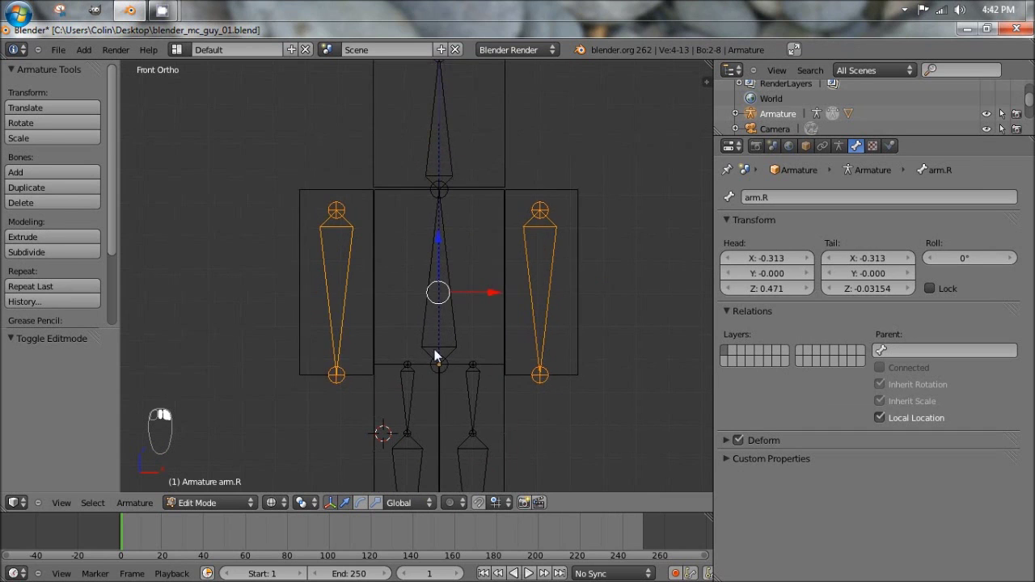
pyautogui.keyDown('shift'); pyautogui.rightClick(418, 386); pyautogui.keyUp('shift')
pyautogui.keyDown('shift'); pyautogui.rightClick(417, 386); pyautogui.keyUp('shift')
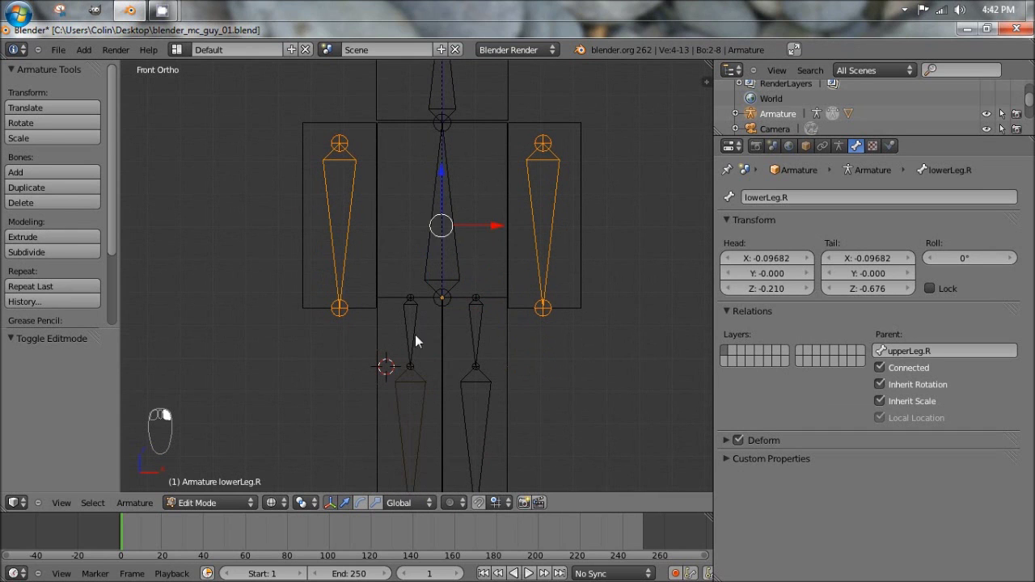
pyautogui.keyDown('shift'); pyautogui.rightClick(417, 323); pyautogui.keyUp('shift')
pyautogui.keyDown('shift'); pyautogui.rightClick(484, 323); pyautogui.keyUp('shift')
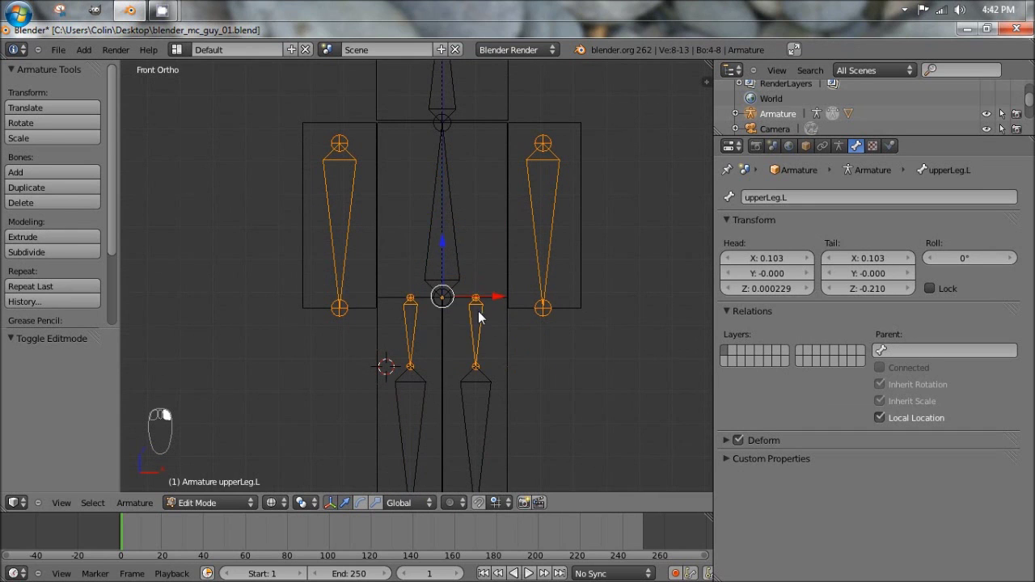
pyautogui.keyDown('shift'); pyautogui.rightClick(450, 208); pyautogui.keyUp('shift')
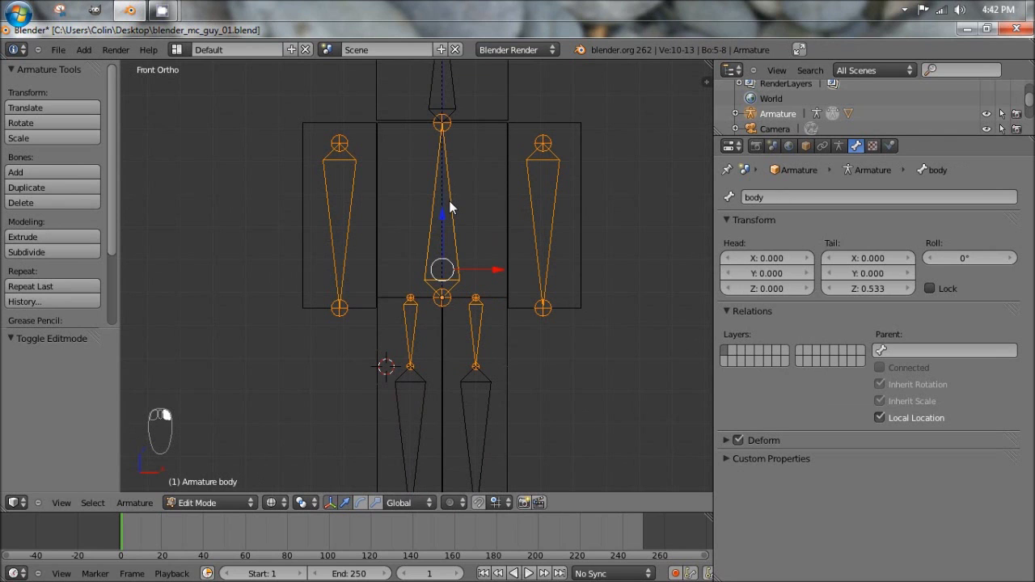
pyautogui.hotkey('ctrl', 'p')
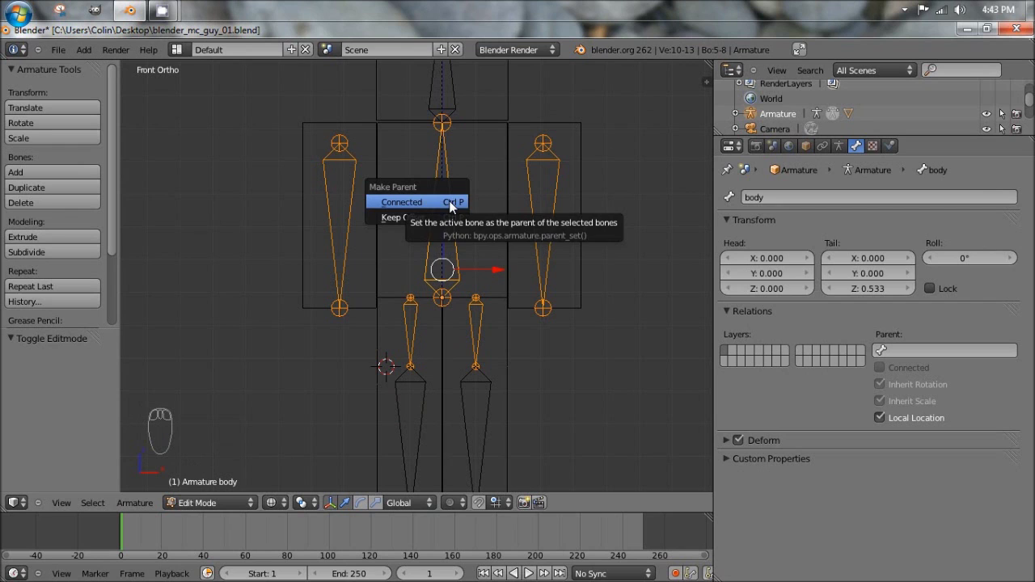
pyautogui.click(397, 218)
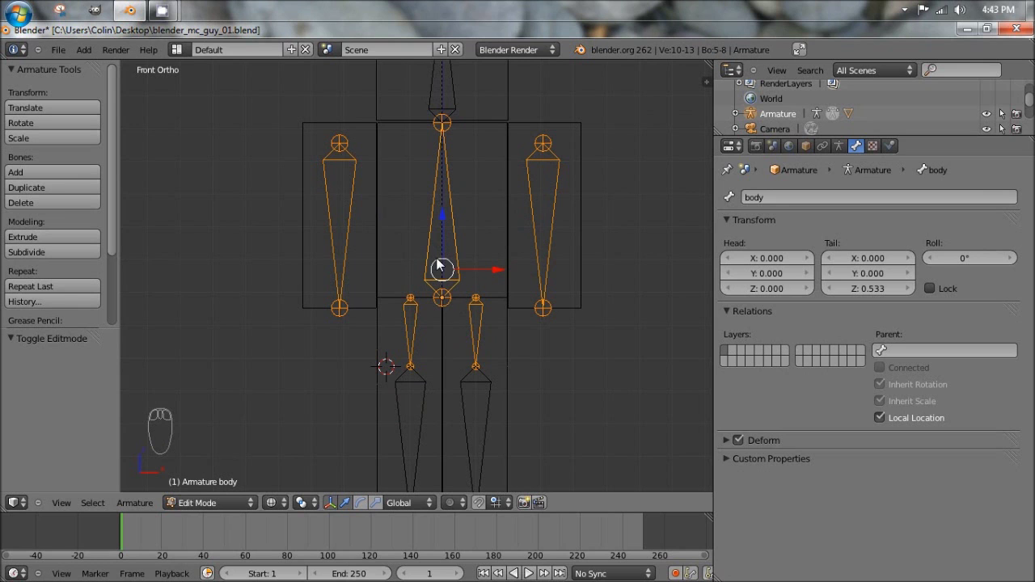
pyautogui.hotkey('ctrl', 'p')
pyautogui.click(397, 273)
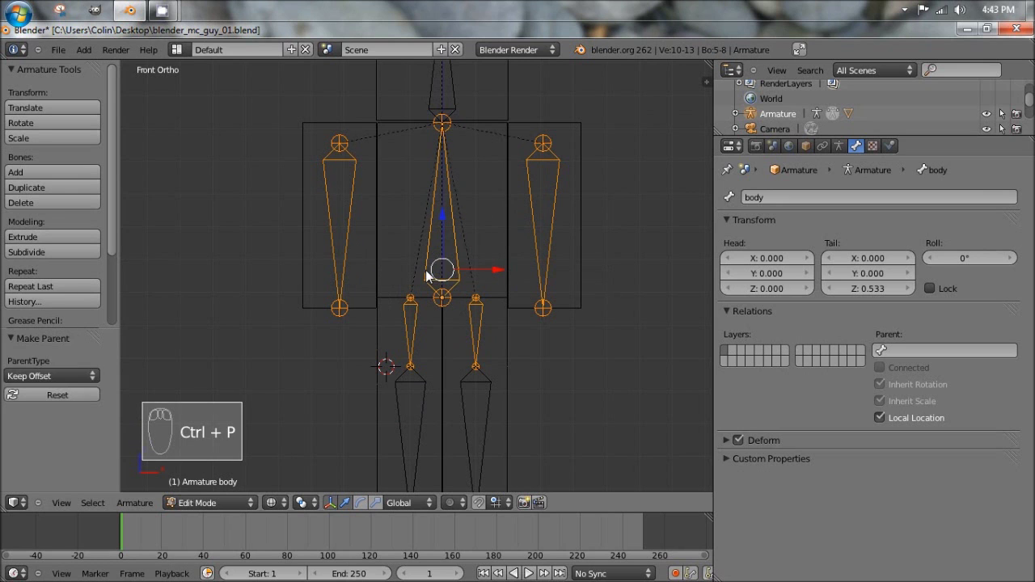
# Switch the armature to Pose Mode and test the parenting by rotating the body bone, cancelling the rotation.
pyautogui.press('Tab')
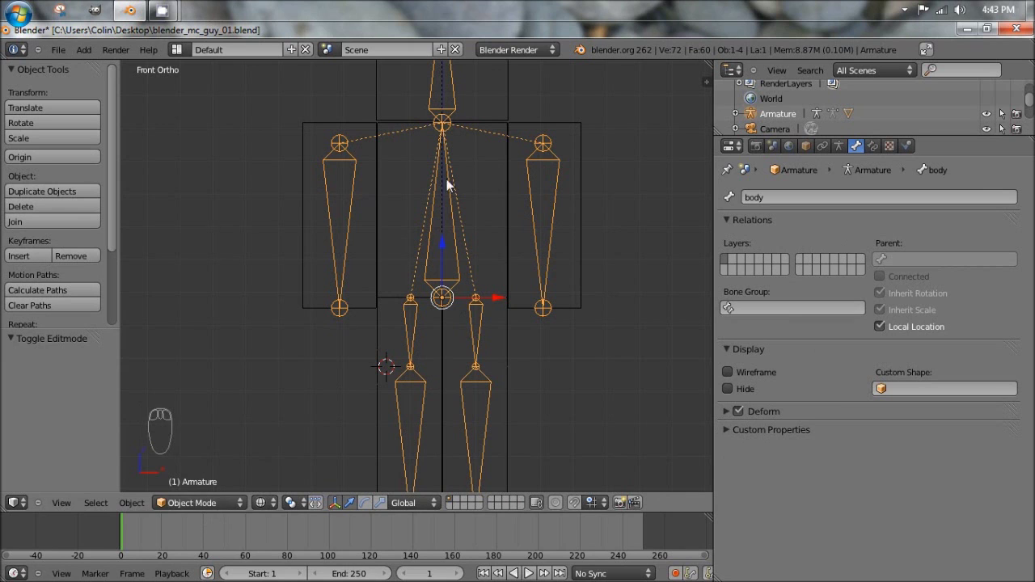
pyautogui.click(243, 500)
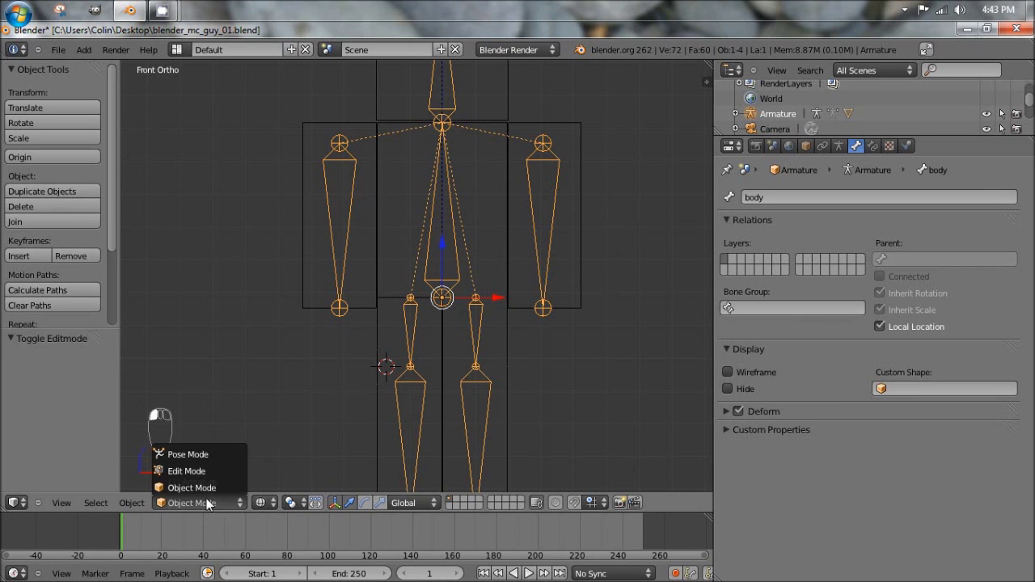
pyautogui.click(217, 454)
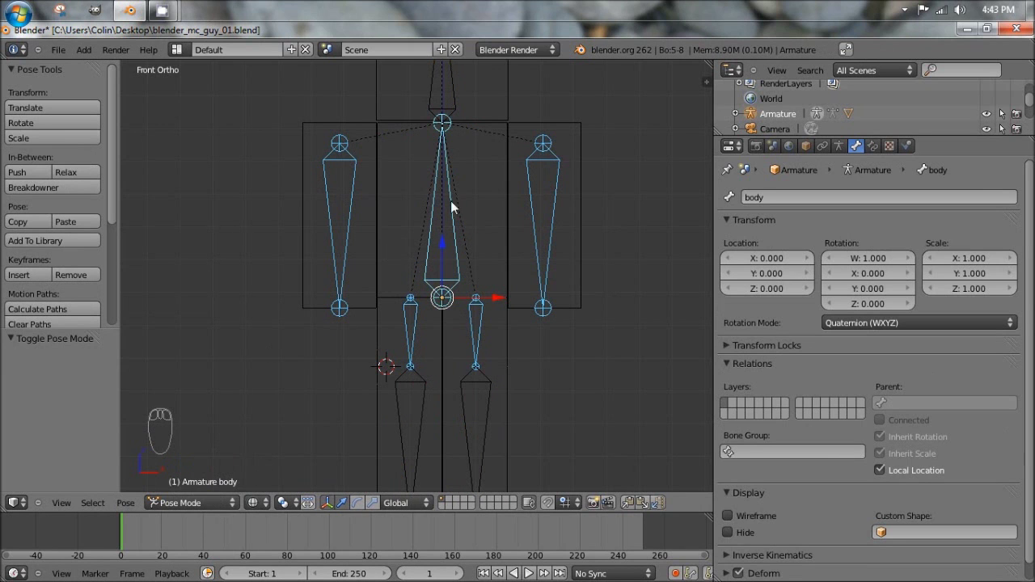
pyautogui.rightClick(453, 233)
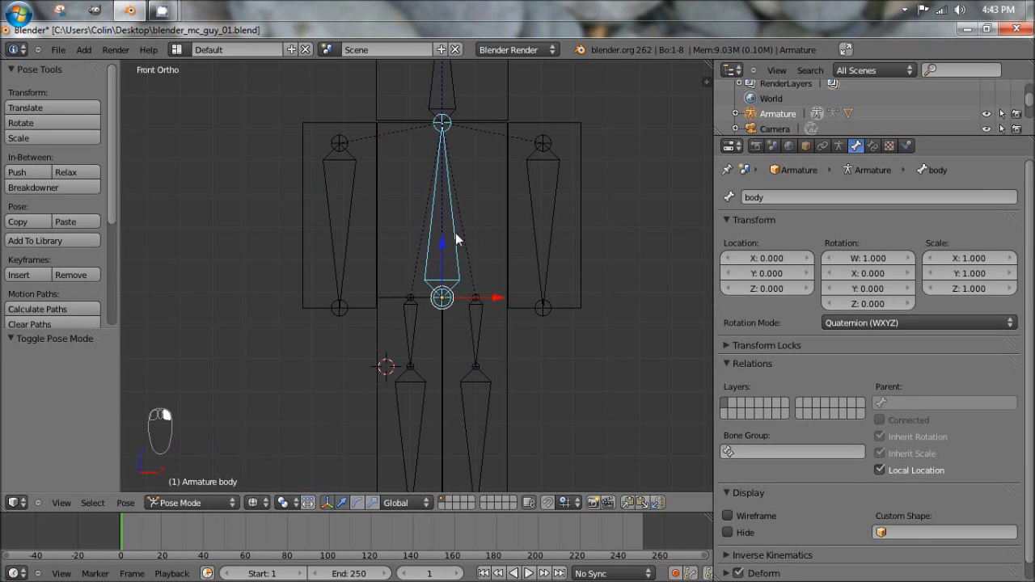
pyautogui.press('r')
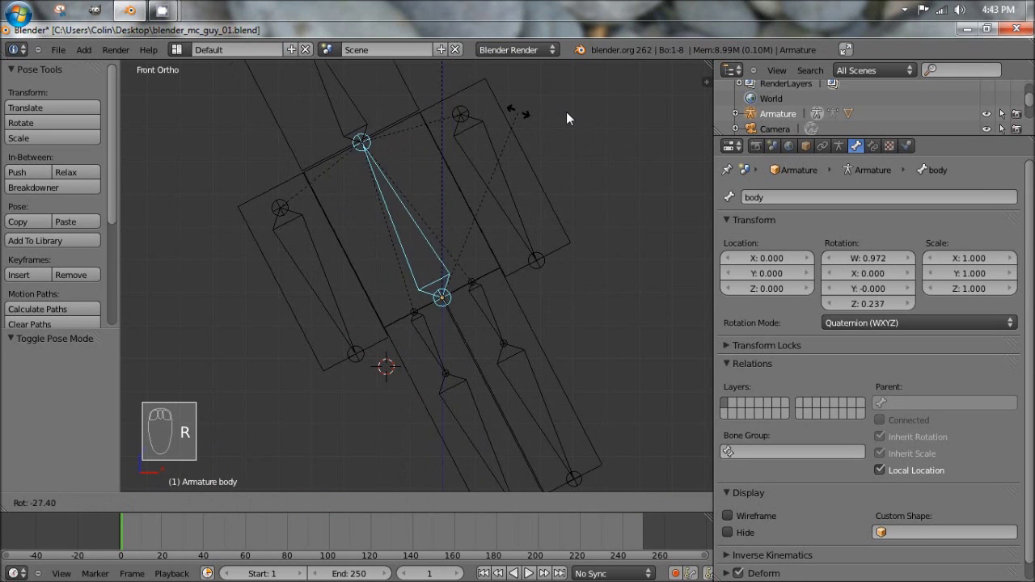
pyautogui.rightClick(531, 192)
# Enable the rotation manipulator, try swinging the arm.L bone about the X axis, and undo the rotation.
pyautogui.rightClick(541, 187)
pyautogui.moveTo(540, 188); pyautogui.dragTo(468, 243, button='middle')
pyautogui.click(355, 503)
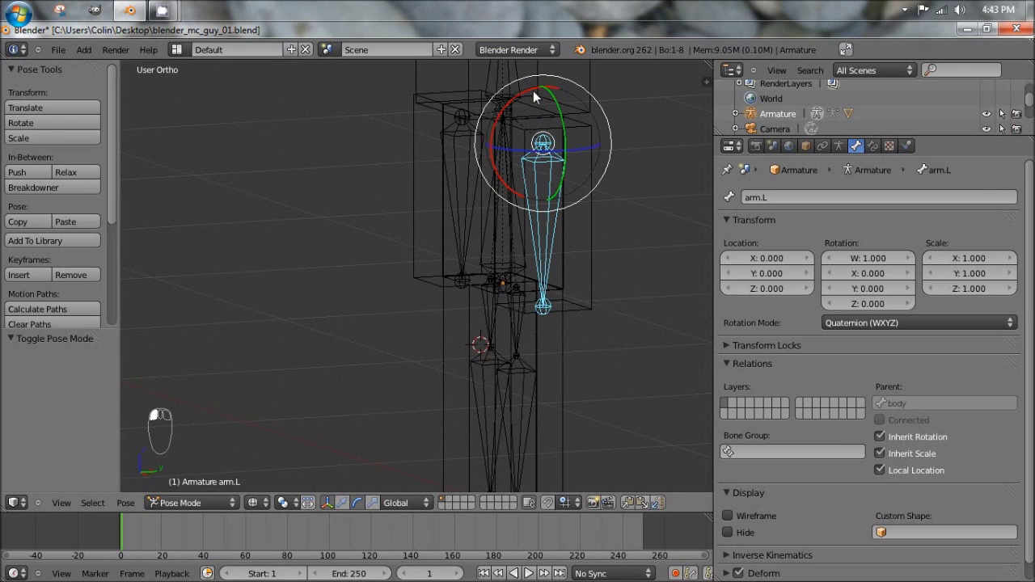
pyautogui.moveTo(519, 91); pyautogui.dragTo(432, 88)
pyautogui.hotkey('ctrl', 'z')
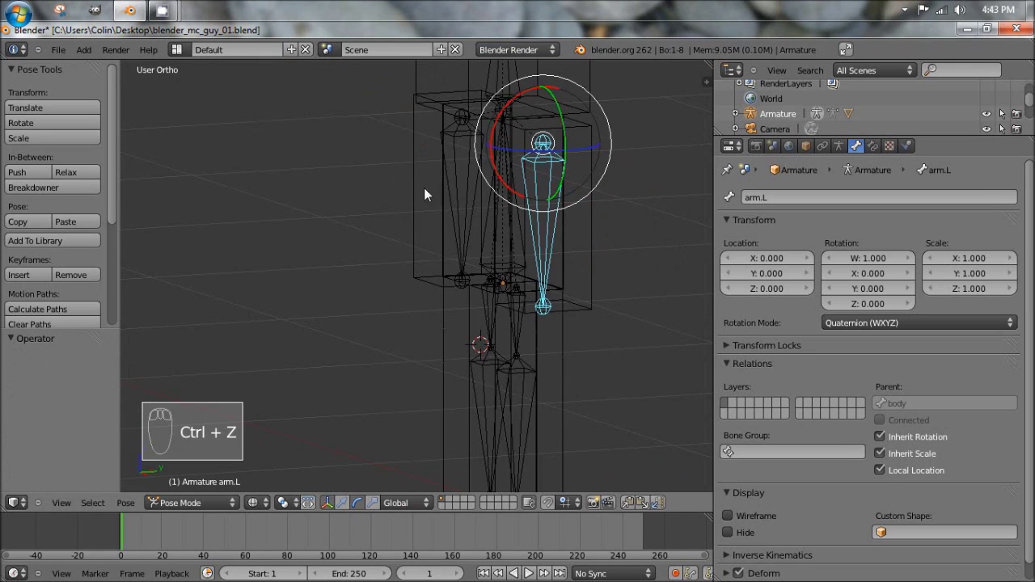
# Show the model in solid shading, try rotating the arm.R bone about the X axis, and undo the rotation.
pyautogui.press('z')
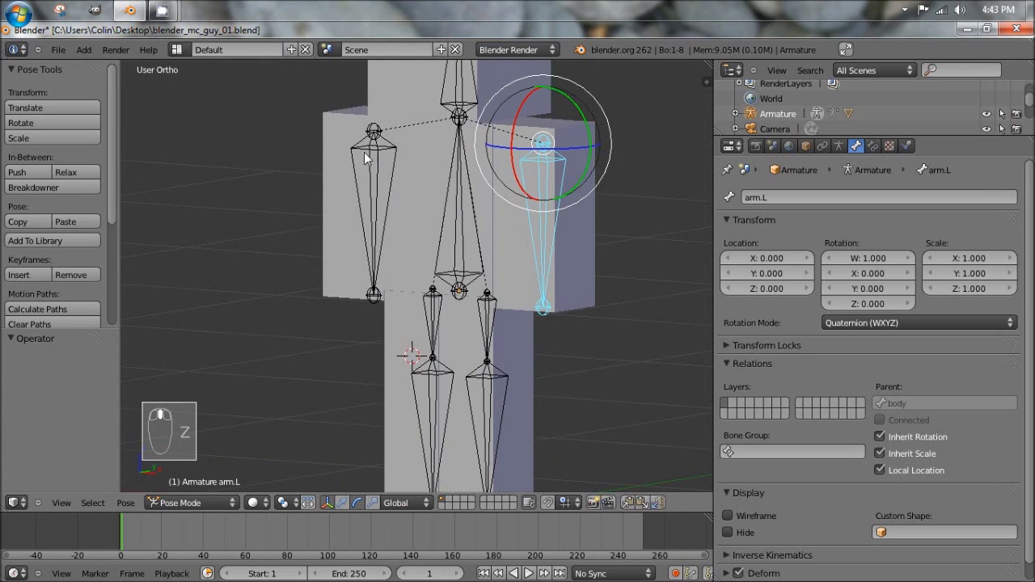
pyautogui.rightClick(368, 152)
pyautogui.moveTo(400, 150); pyautogui.dragTo(332, 105, button='middle')
pyautogui.moveTo(333, 100); pyautogui.dragTo(260, 68)
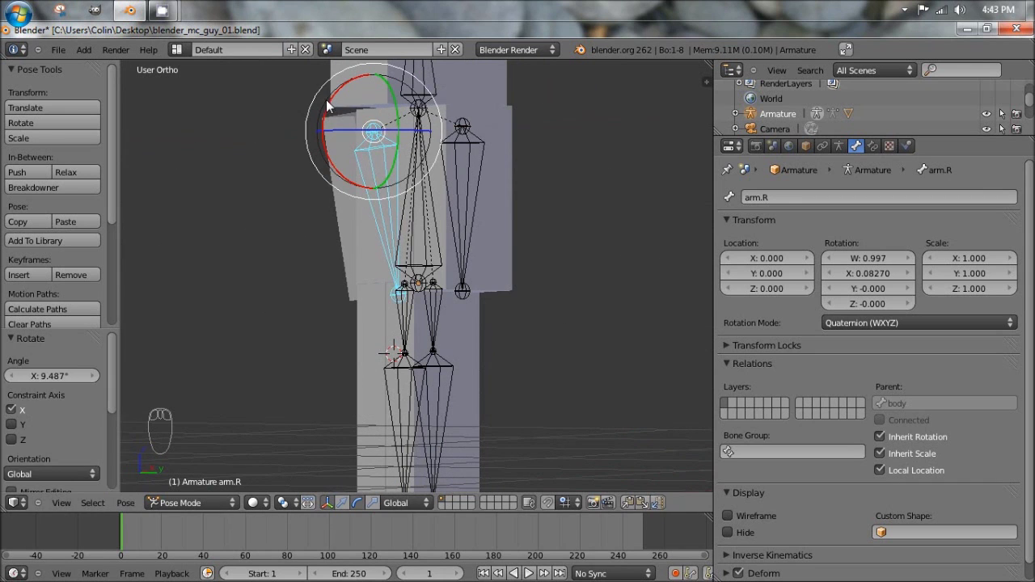
pyautogui.hotkey('ctrl', 'z')
# Try turning the head bone about the global Z axis in both directions, cancelling each rotation.
pyautogui.moveTo(295, 188); pyautogui.dragTo(419, 164, button='middle')
pyautogui.rightClick(418, 164)
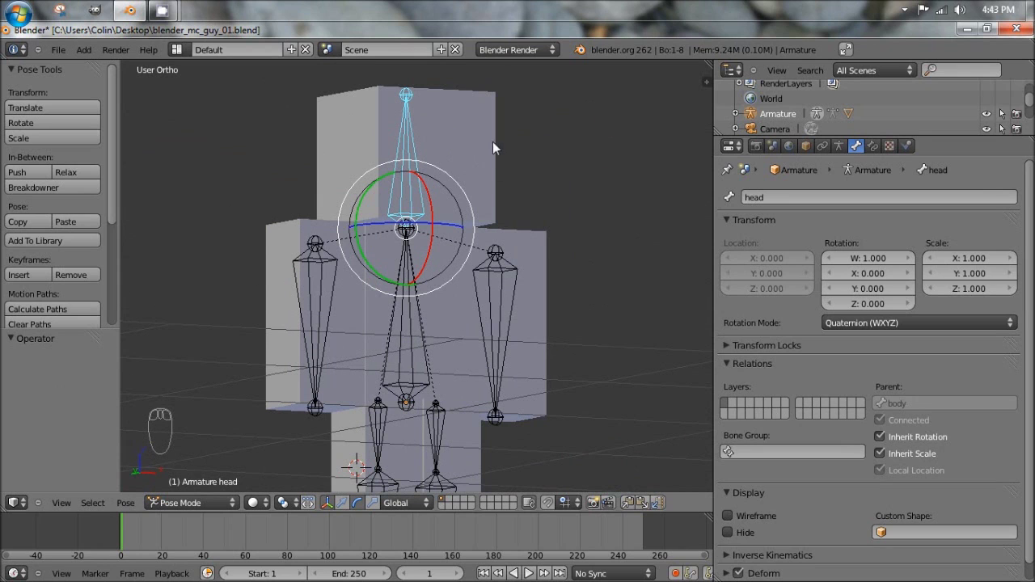
pyautogui.press('r')
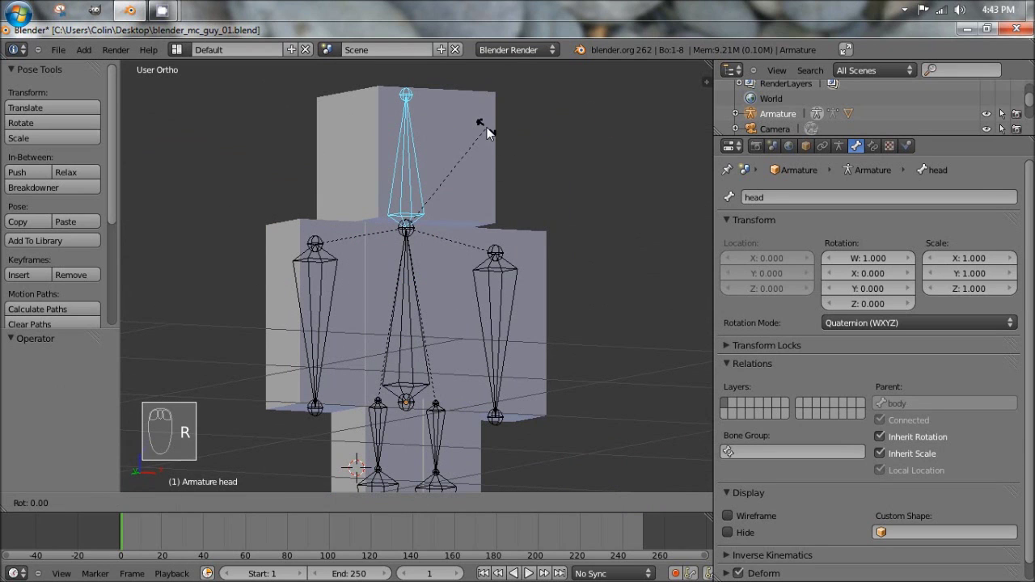
pyautogui.press('z')
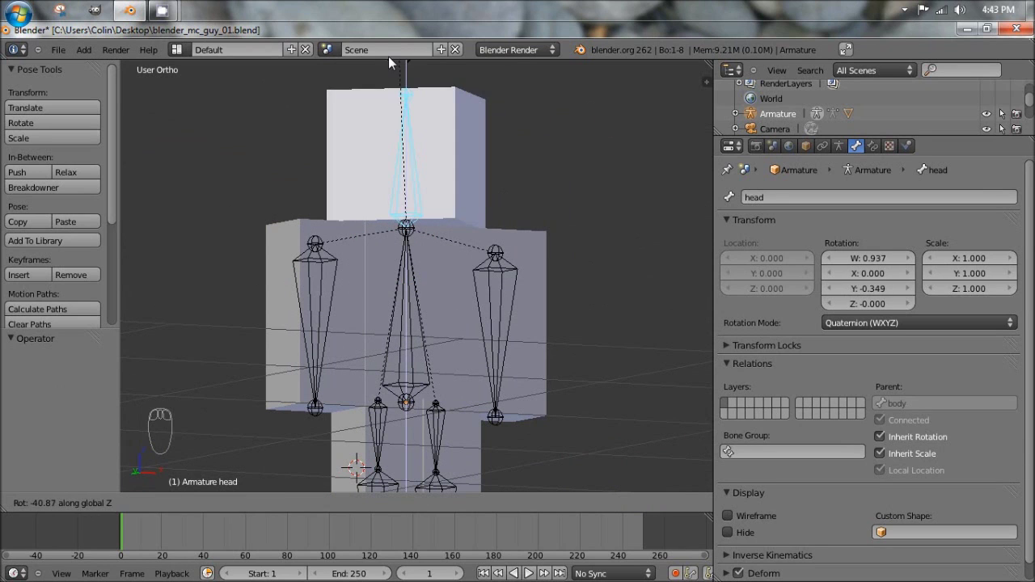
pyautogui.rightClick(494, 173)
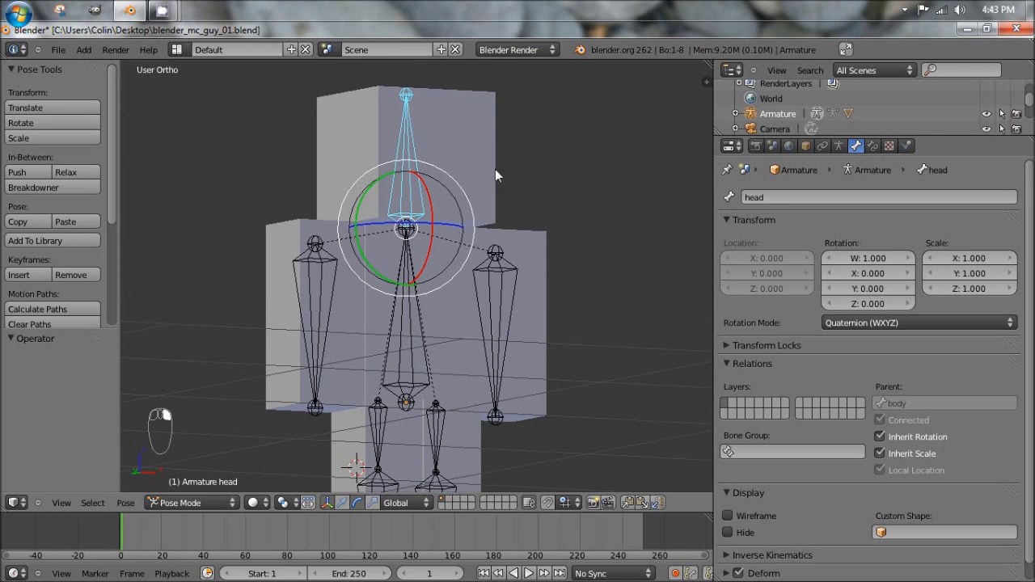
pyautogui.press('r')
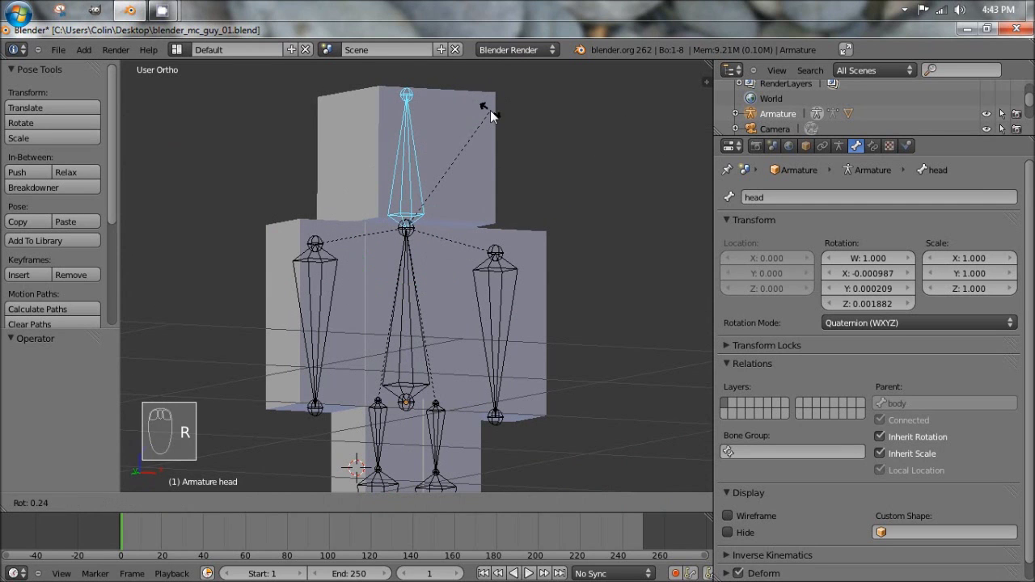
pyautogui.press('z')
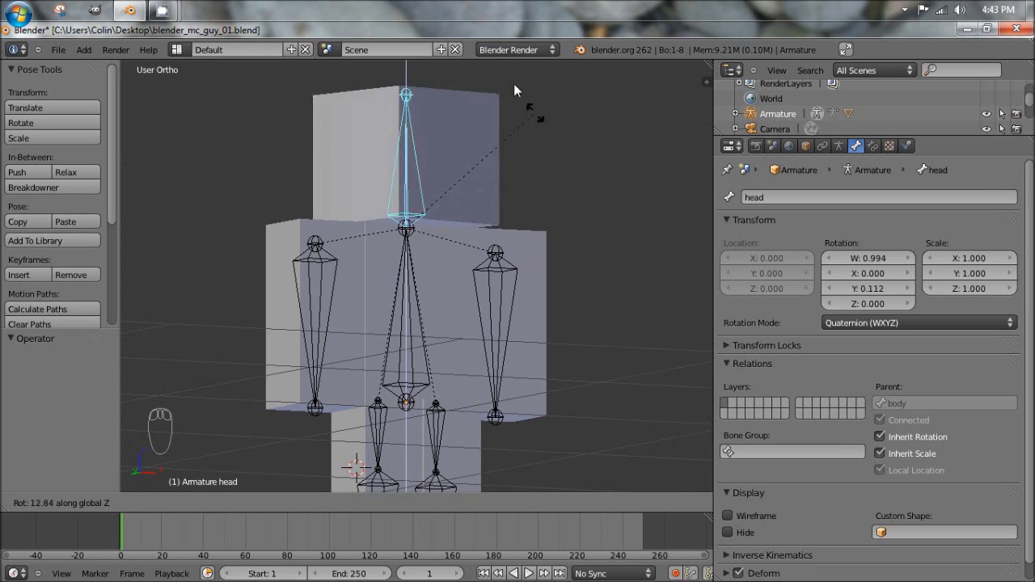
pyautogui.press('Escape')
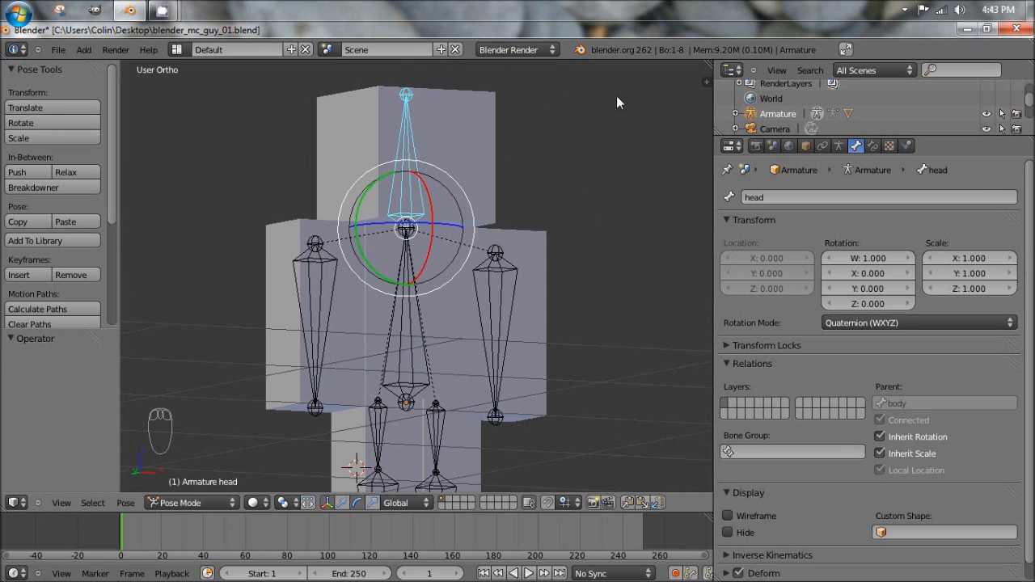
# Inspect the upperLeg.R bone against the leg mesh, and open the character mesh in Edit Mode.
pyautogui.keyDown('shift'); pyautogui.moveTo(536, 261); pyautogui.dragTo(497, 102, button='middle'); pyautogui.keyUp('shift')
pyautogui.rightClick(340, 273)
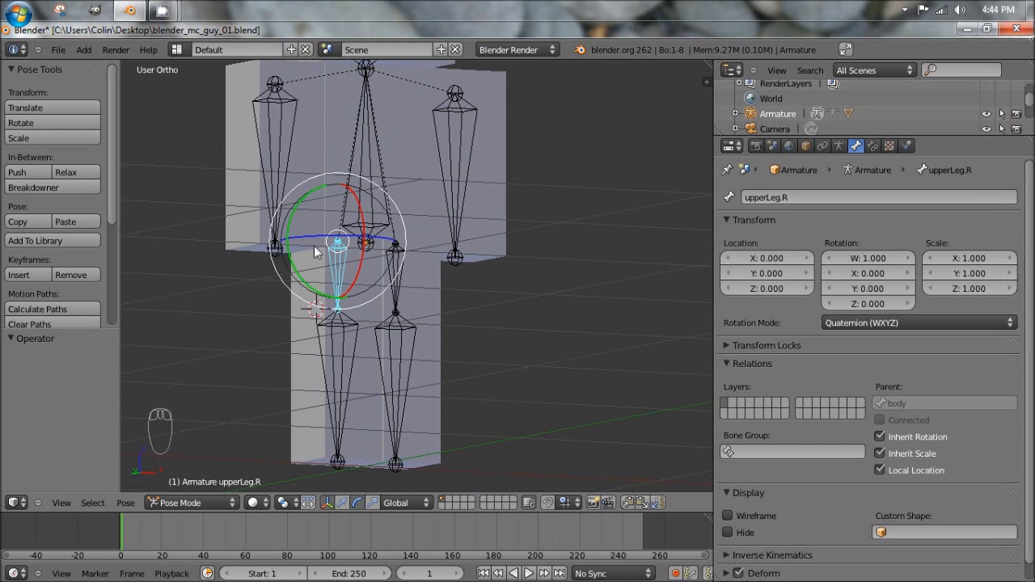
pyautogui.keyDown('shift'); pyautogui.moveTo(355, 240); pyautogui.dragTo(404, 277, button='middle'); pyautogui.keyUp('shift')
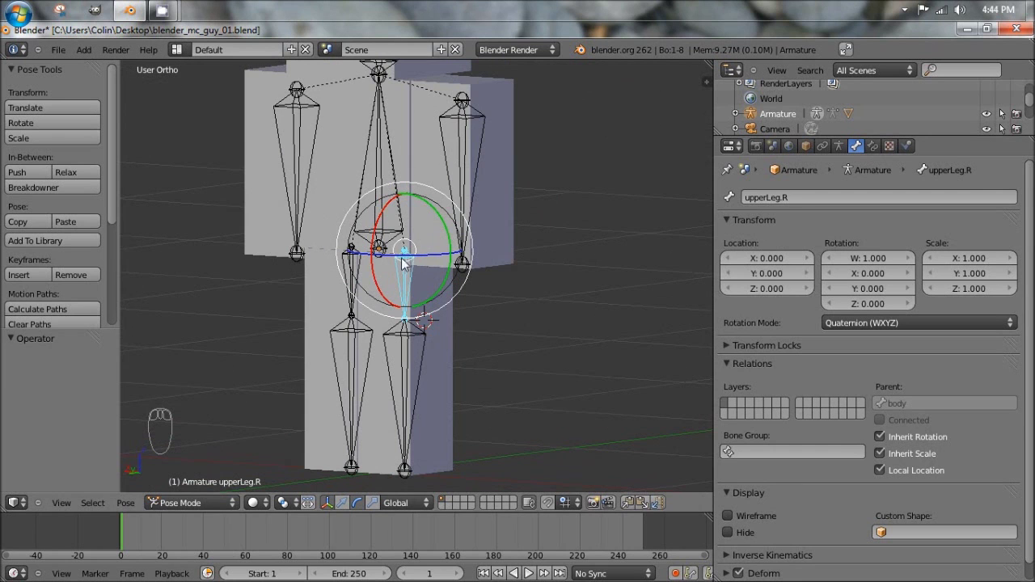
pyautogui.moveTo(377, 264); pyautogui.dragTo(279, 259, button='middle')
pyautogui.moveTo(470, 222); pyautogui.dragTo(393, 247, button='middle')
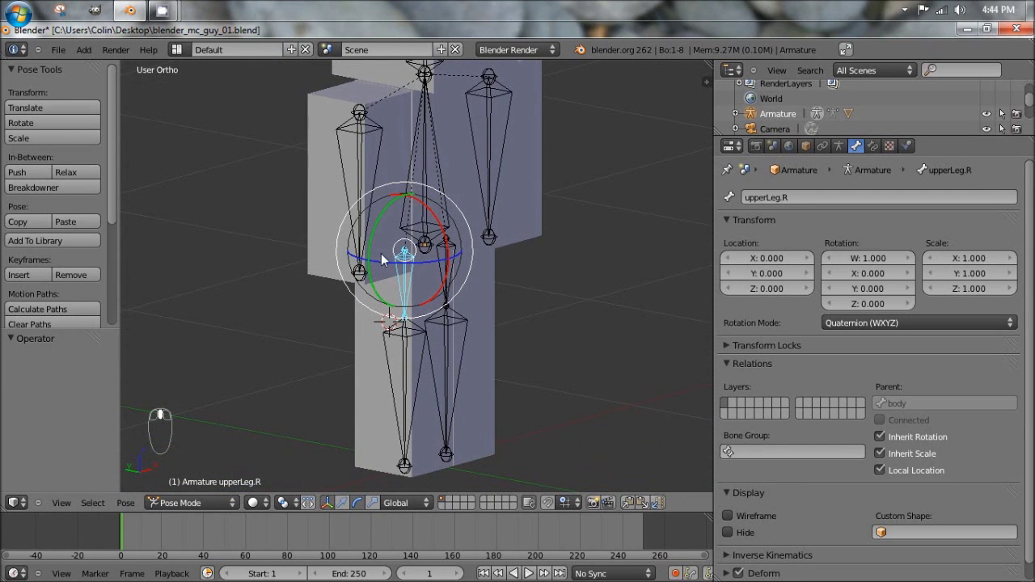
pyautogui.rightClick(404, 156)
pyautogui.press('Tab')
pyautogui.press('Tab')
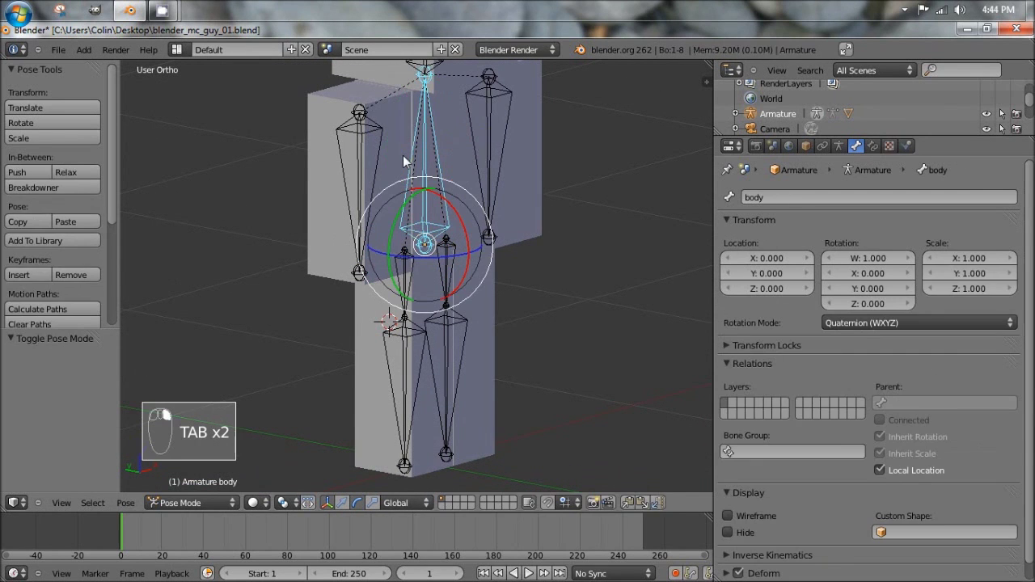
pyautogui.rightClick(337, 112)
pyautogui.press('Tab')
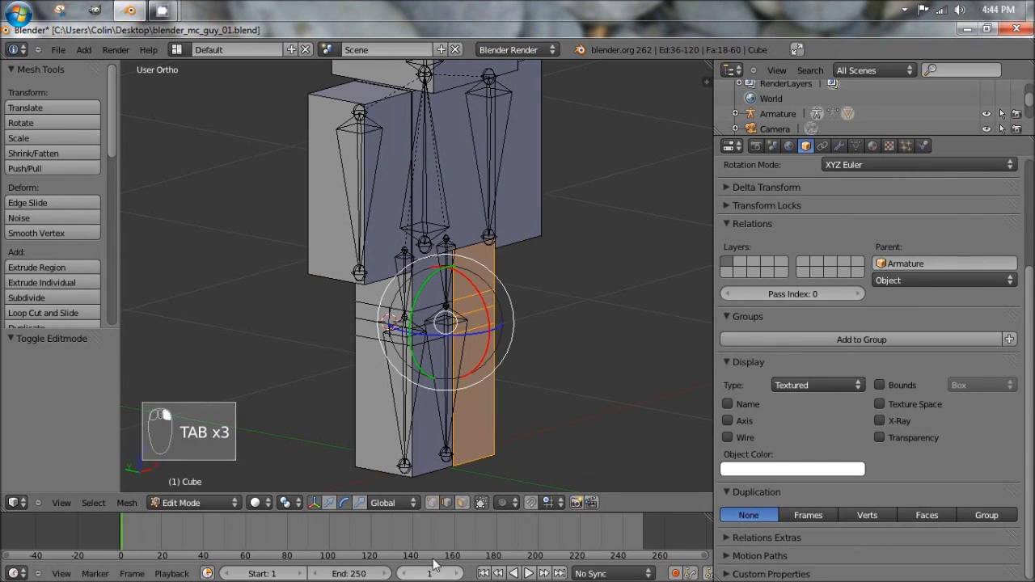
# Switch the mesh to vertex selection, select the lower outer corner vertex of the right arm, and return to Object Mode.
pyautogui.click(431, 502)
pyautogui.rightClick(306, 276)
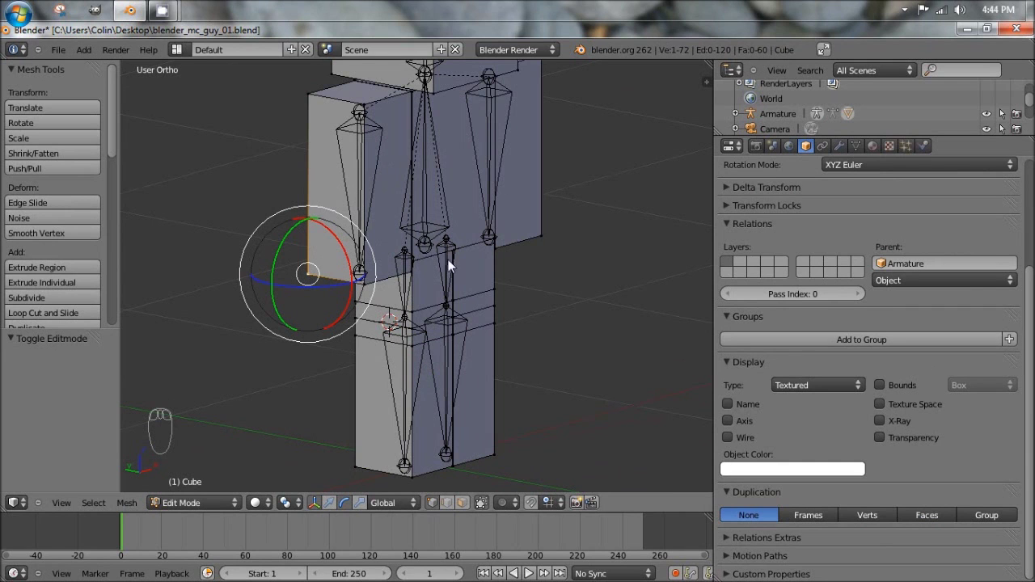
pyautogui.moveTo(448, 259); pyautogui.dragTo(411, 270, button='middle')
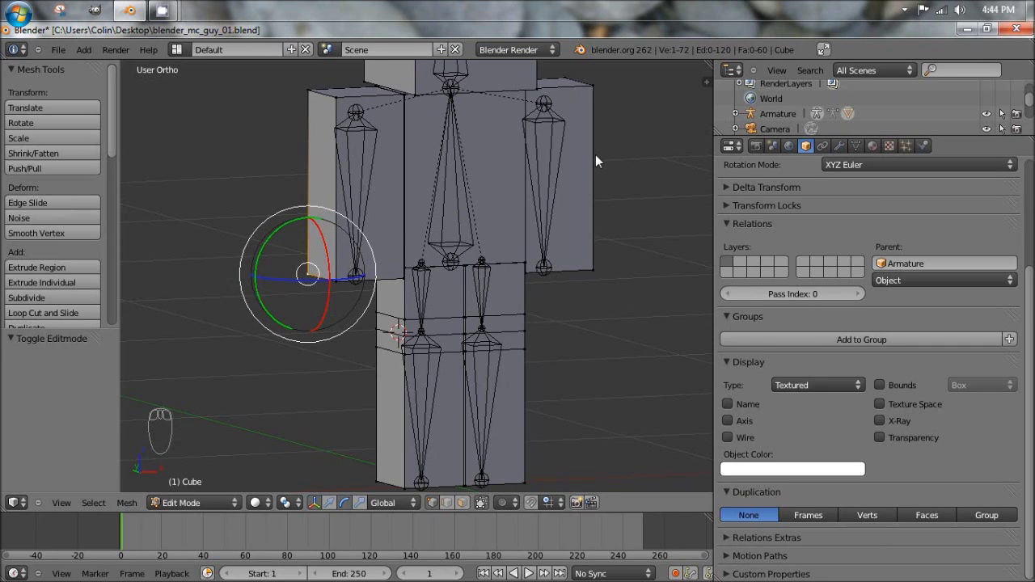
pyautogui.press('Tab')
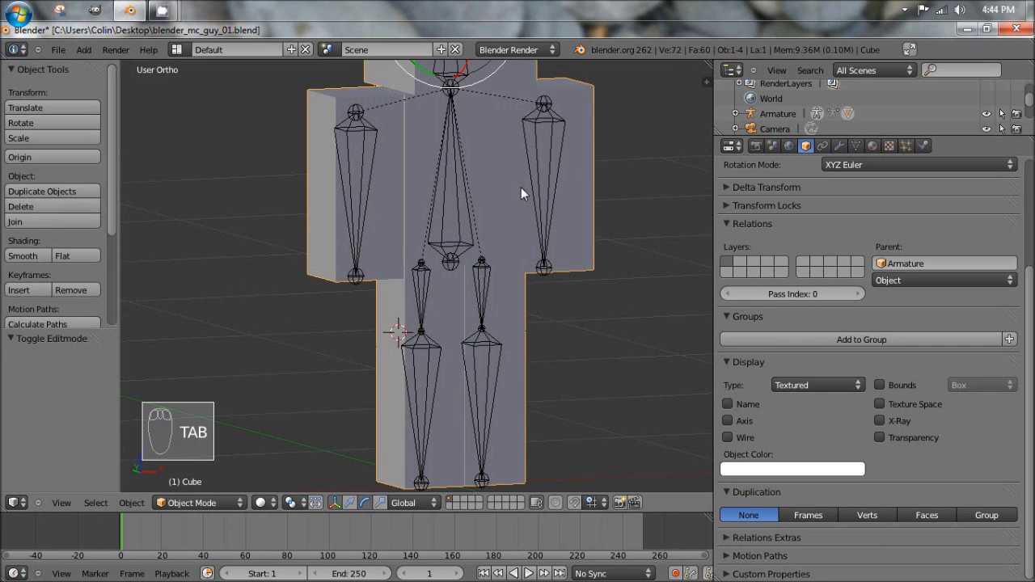
# Try rotating the upperLeg.R bone about the global X axis in both directions, and undo the rotations.
pyautogui.rightClick(427, 289)
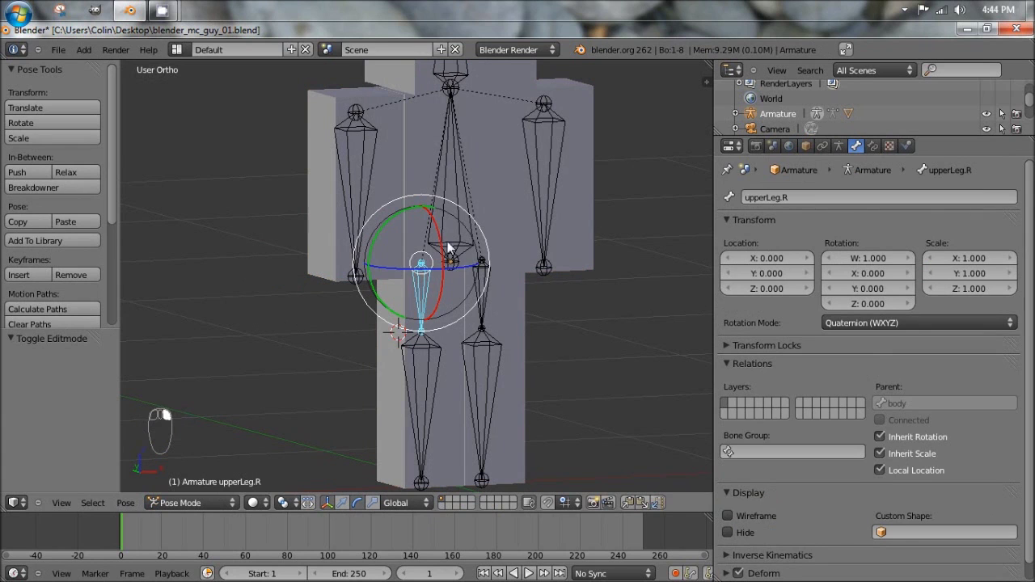
pyautogui.press('r')
pyautogui.press('x')
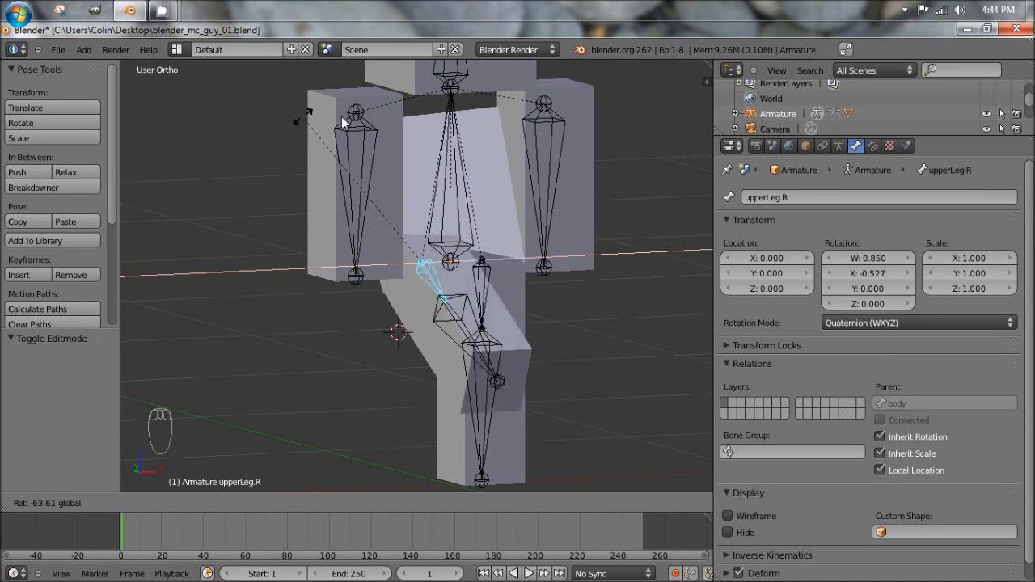
pyautogui.rightClick(478, 353)
pyautogui.hotkey('ctrl', 'z')
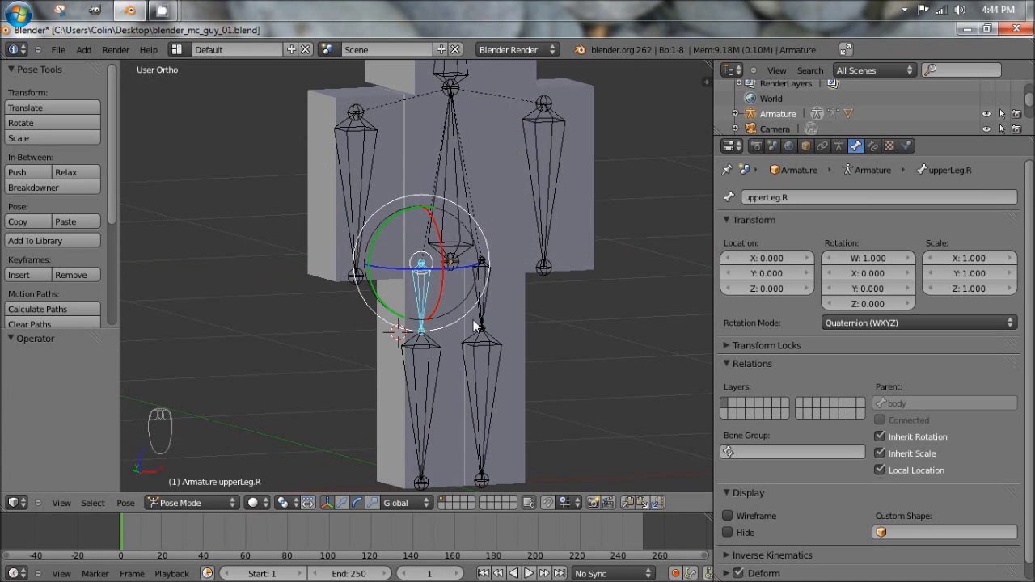
pyautogui.moveTo(474, 320); pyautogui.dragTo(420, 313, button='middle')
pyautogui.moveTo(389, 266); pyautogui.dragTo(462, 268, button='middle')
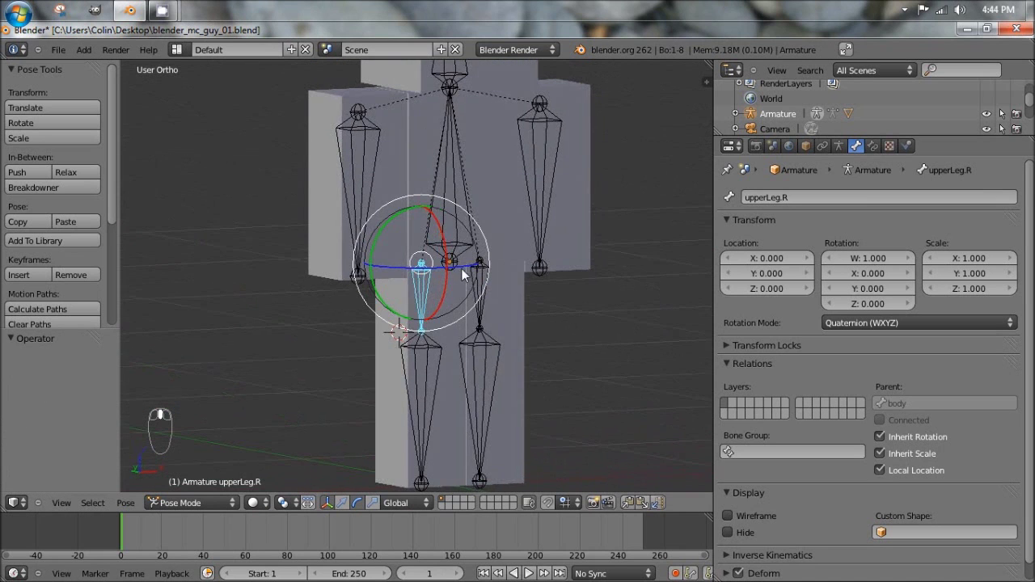
pyautogui.moveTo(443, 223); pyautogui.dragTo(446, 93)
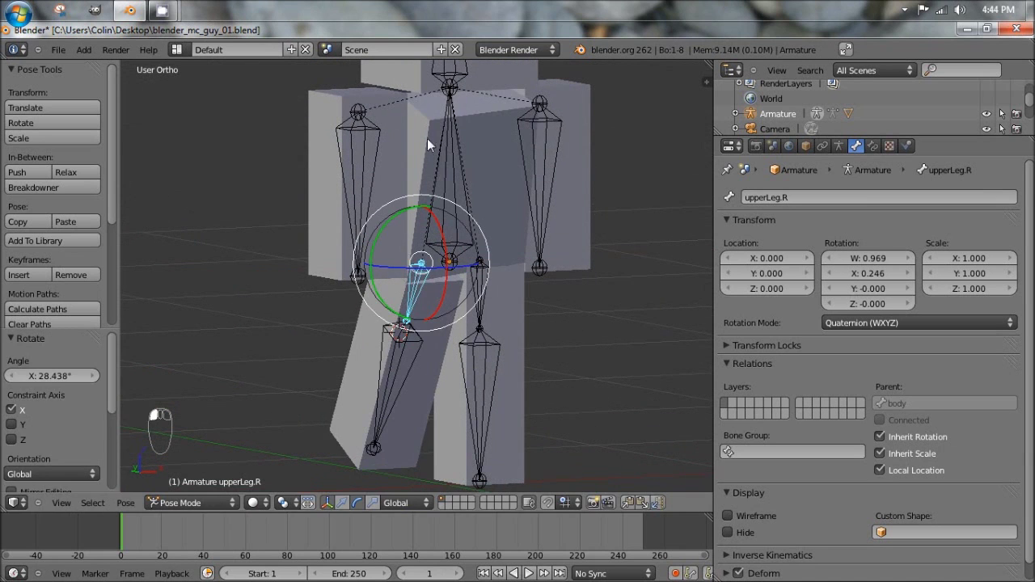
pyautogui.hotkey('ctrl', 'z')
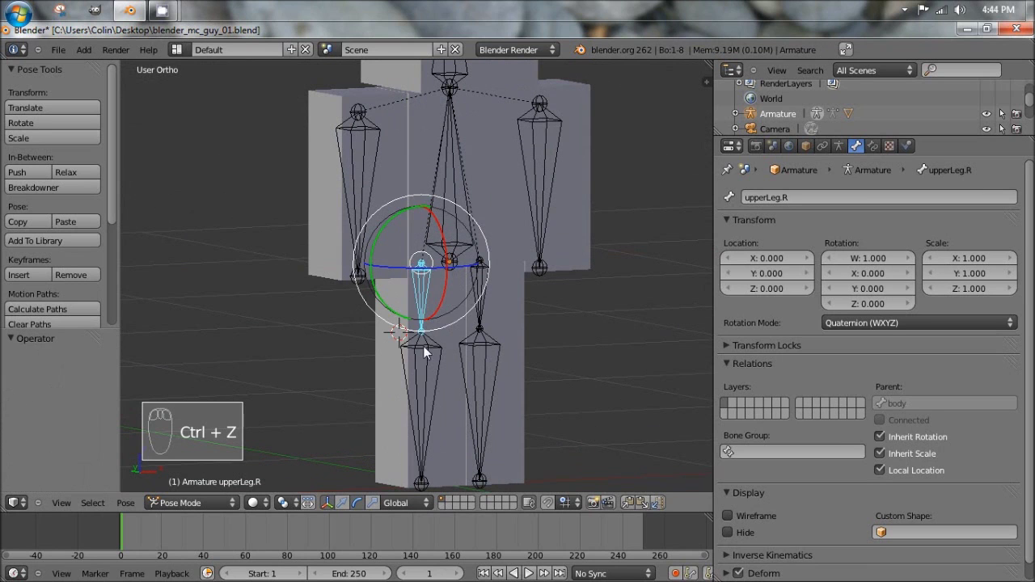
# Try bending the lowerLeg.R bone 87.59° about the global X axis, then swing it further and undo that second rotation.
pyautogui.rightClick(425, 352)
pyautogui.press('r')
pyautogui.press('x')
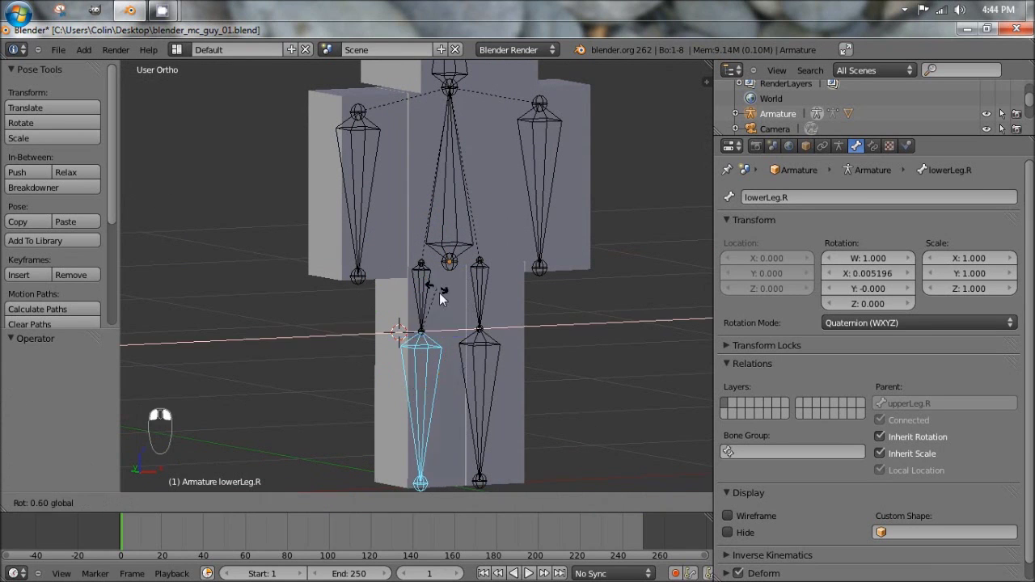
pyautogui.click(461, 279)
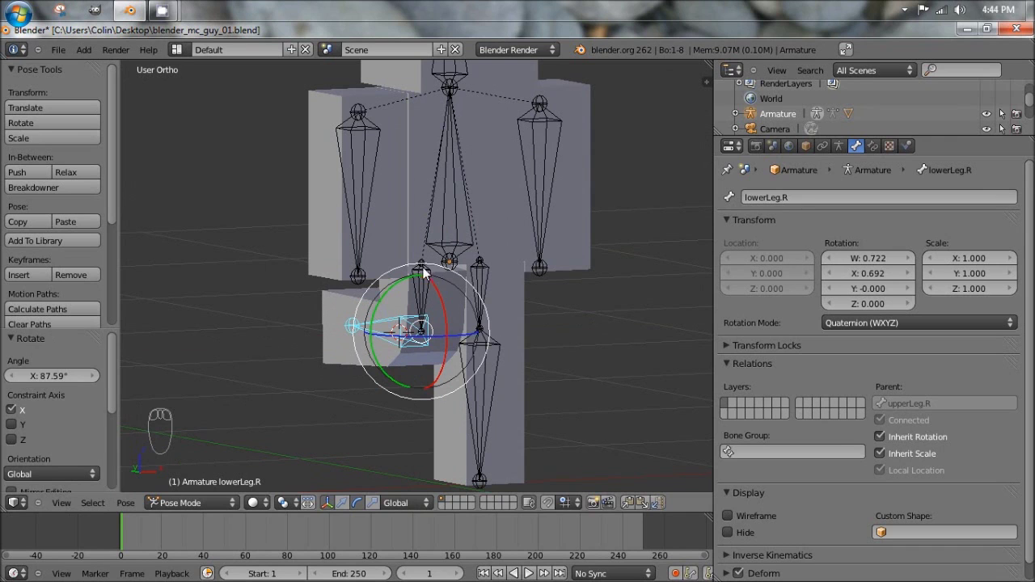
pyautogui.moveTo(443, 300); pyautogui.dragTo(257, 359)
pyautogui.hotkey('ctrl', 'z')
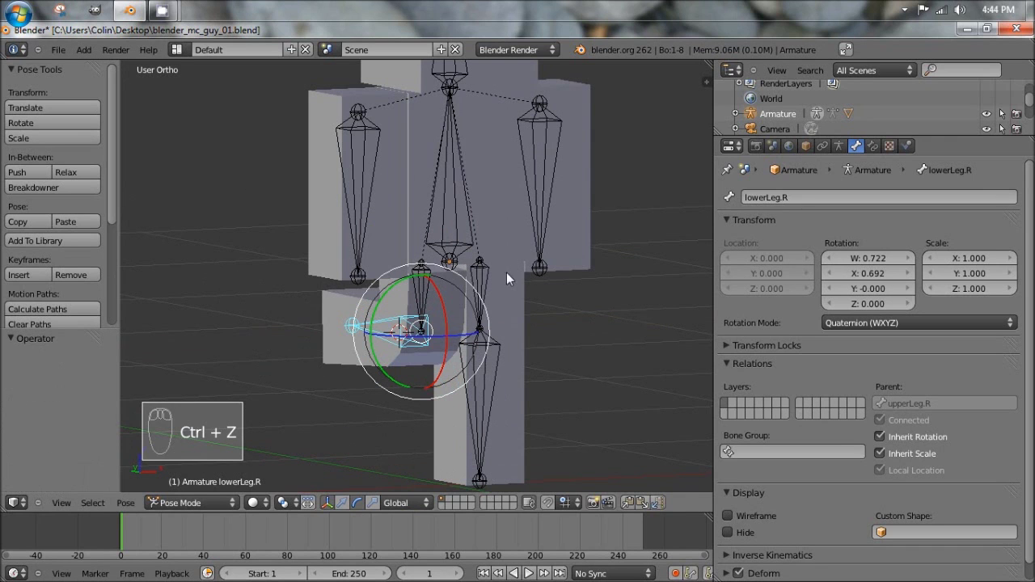
# Select all bones of the armature and clear their pose rotation, location and scale.
pyautogui.press('a')
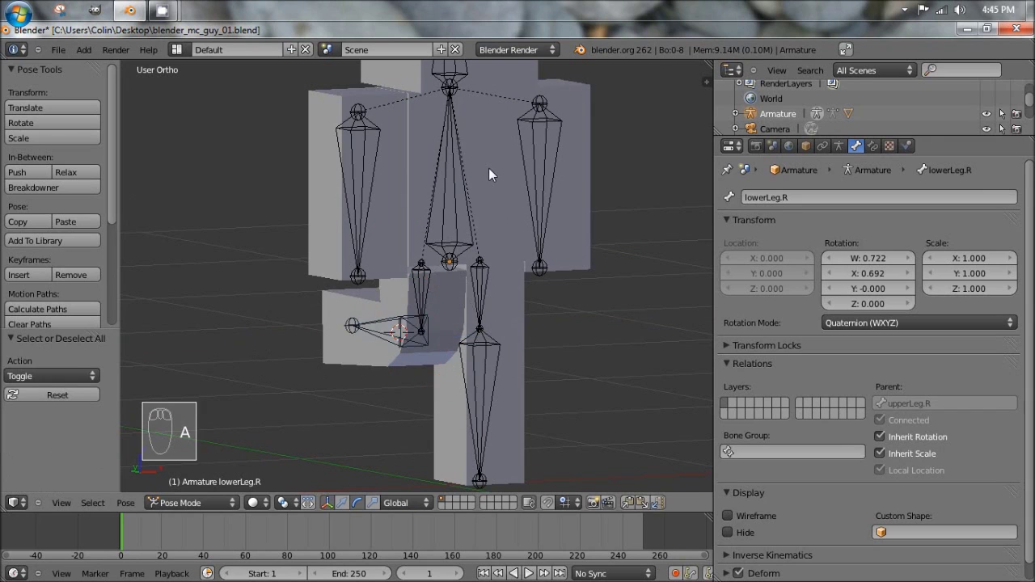
pyautogui.press('a')
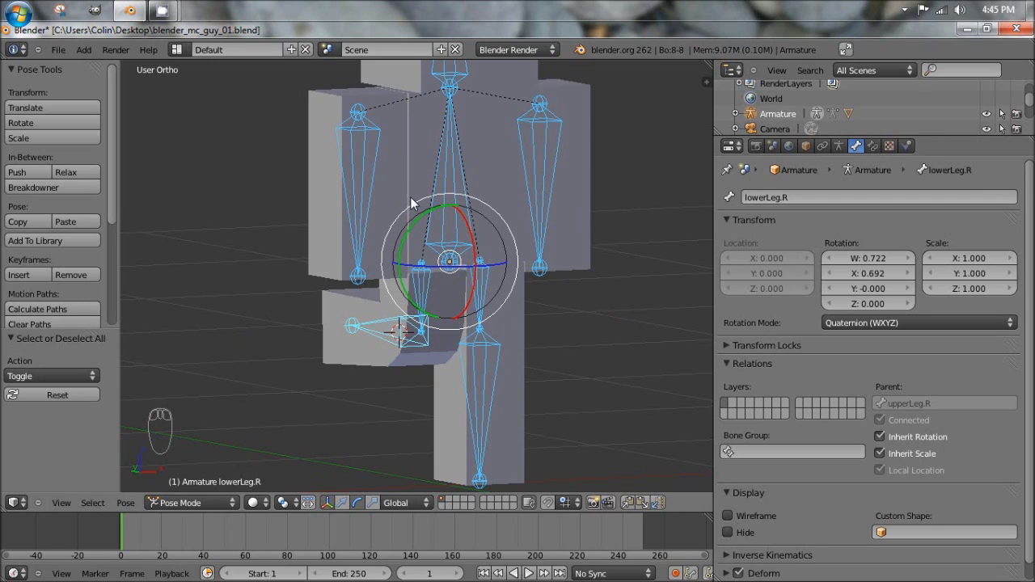
pyautogui.hotkey('alt', 'r')
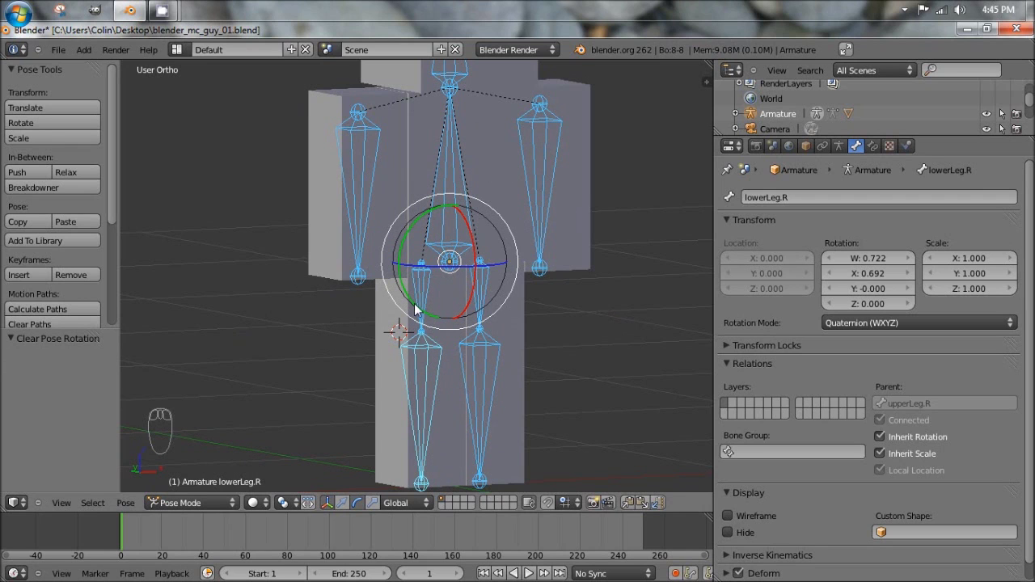
pyautogui.hotkey('alt', 'g')
pyautogui.hotkey('alt', 's')
# Open the character mesh in Edit Mode from the front view and deselect all its vertices.
pyautogui.scroll(-4, 517, 233)
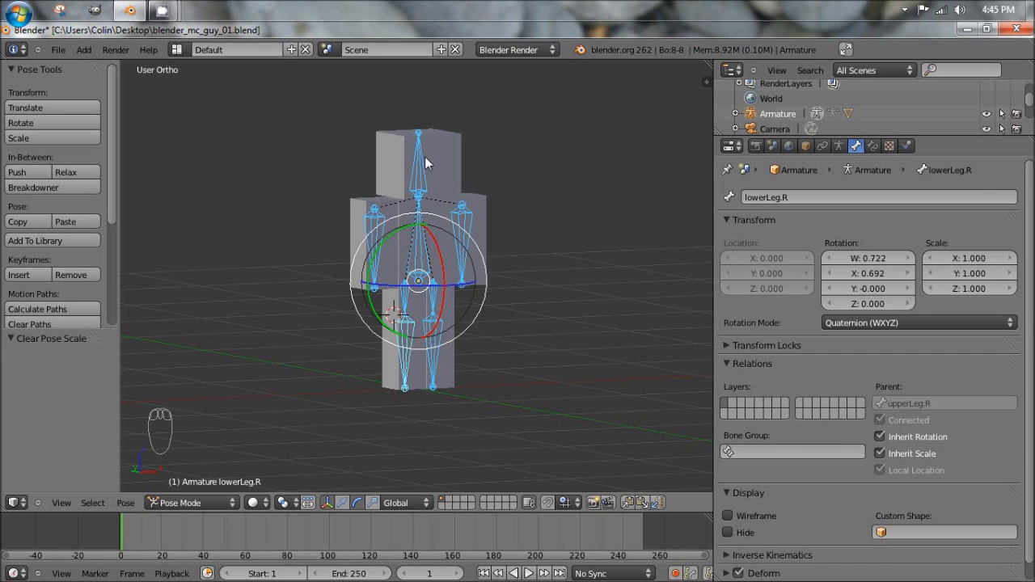
pyautogui.scroll(6, 414, 156)
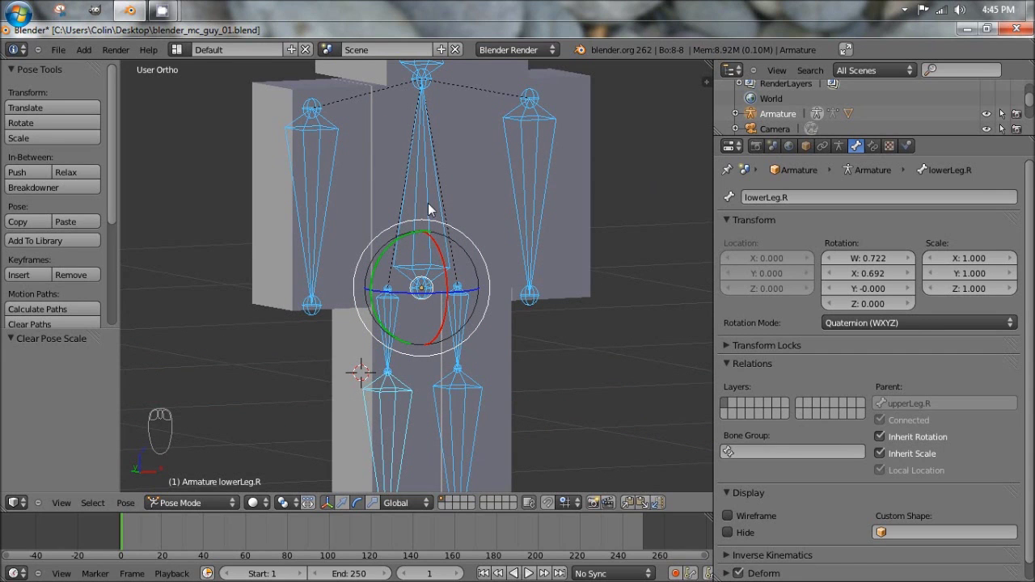
pyautogui.press('KP_1')
pyautogui.keyDown('shift'); pyautogui.moveTo(425, 214); pyautogui.dragTo(322, 250, button='middle'); pyautogui.keyUp('shift')
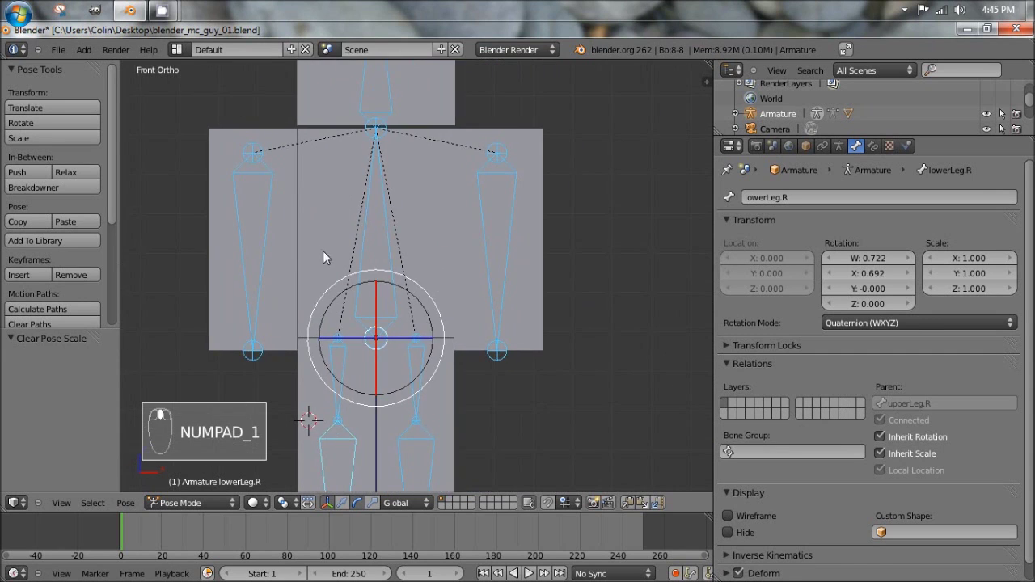
pyautogui.rightClick(232, 128)
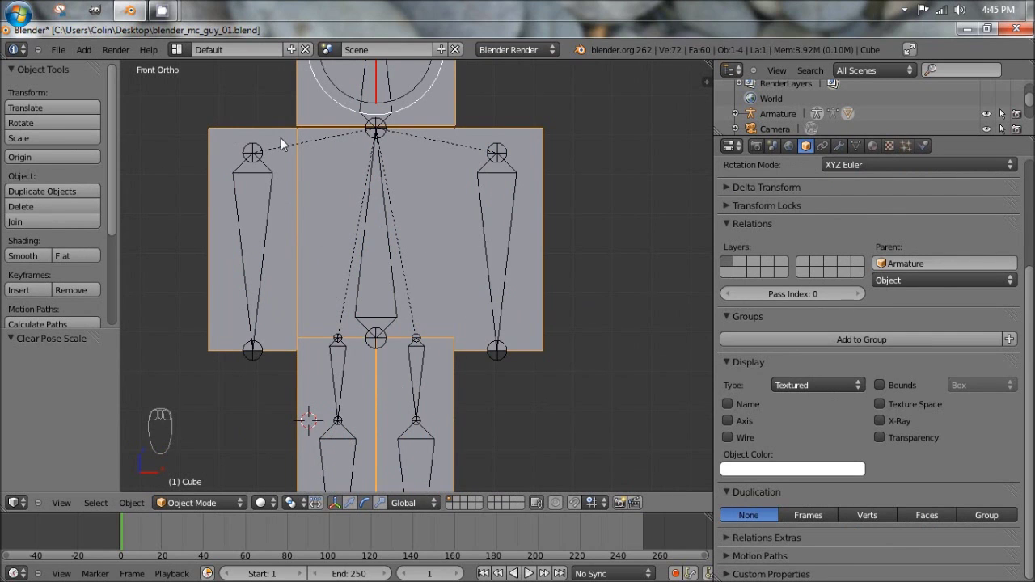
pyautogui.press('Tab')
pyautogui.click(462, 502)
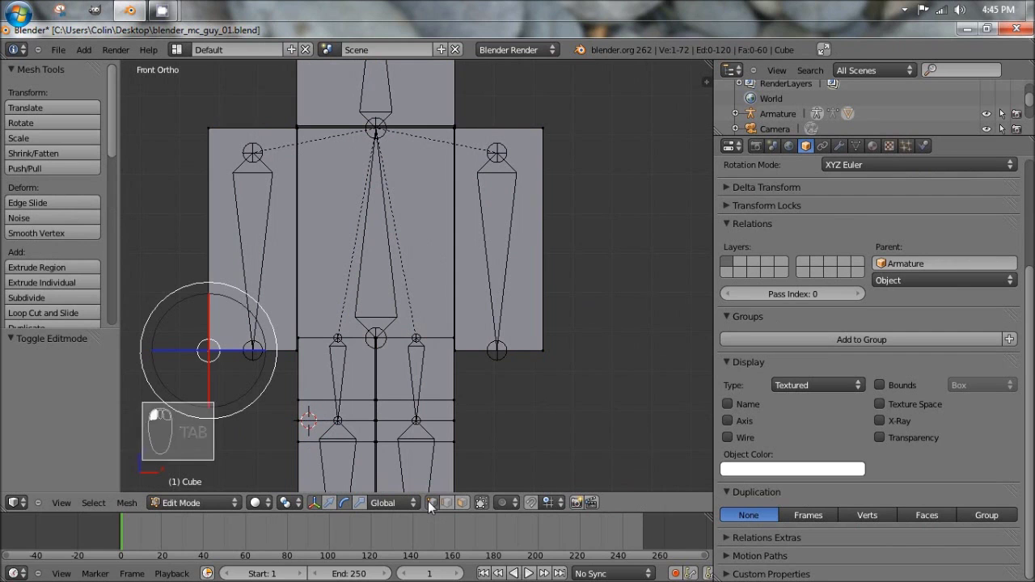
pyautogui.press('a')
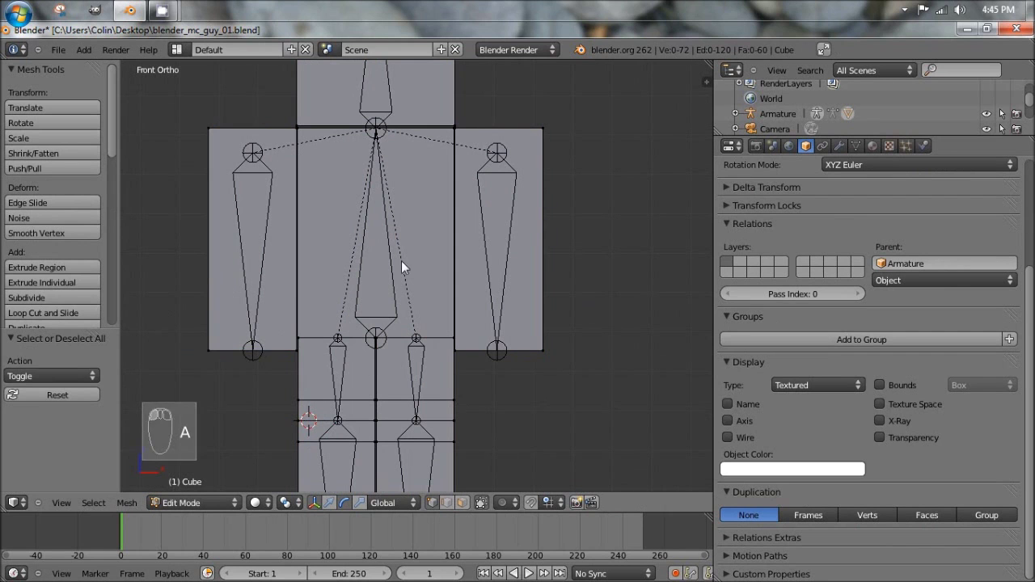
pyautogui.press('a')
pyautogui.press('a')
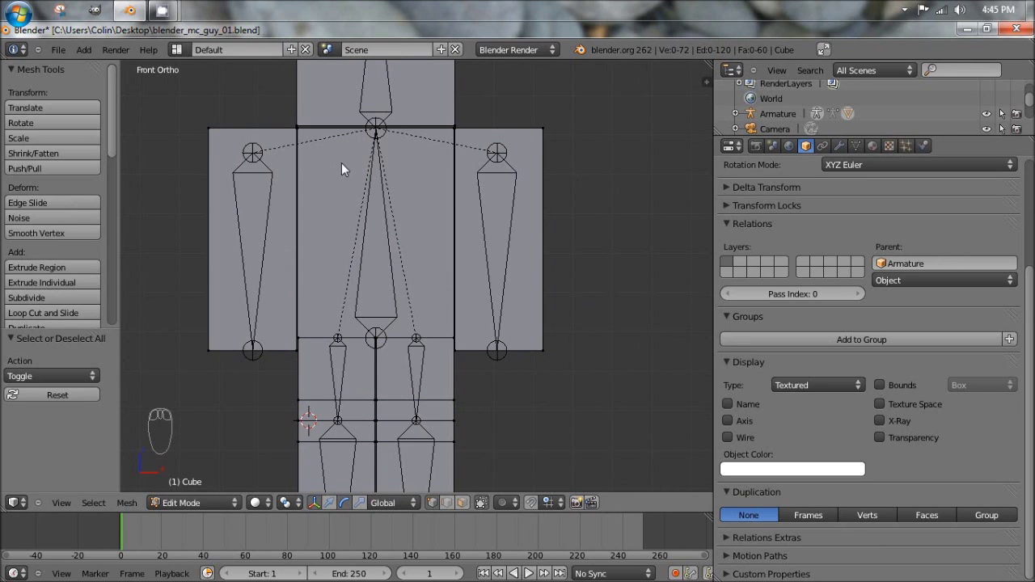
pyautogui.keyDown('shift'); pyautogui.moveTo(373, 257); pyautogui.dragTo(407, 218, button='middle'); pyautogui.keyUp('shift')
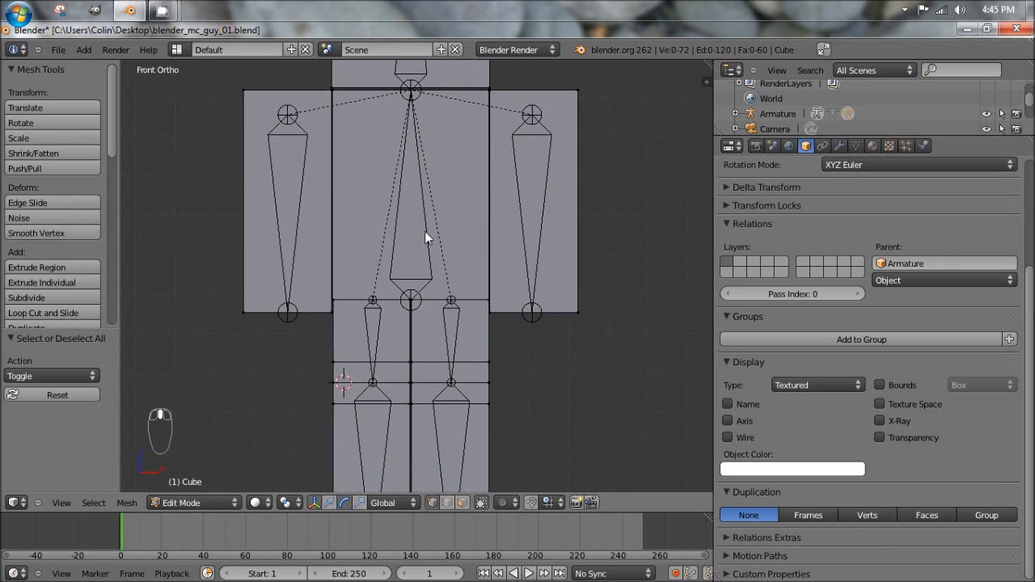
# Show the mesh's vertex groups and select the vertices assigned to the body group.
pyautogui.click(854, 145)
pyautogui.scroll(5, 797, 222)
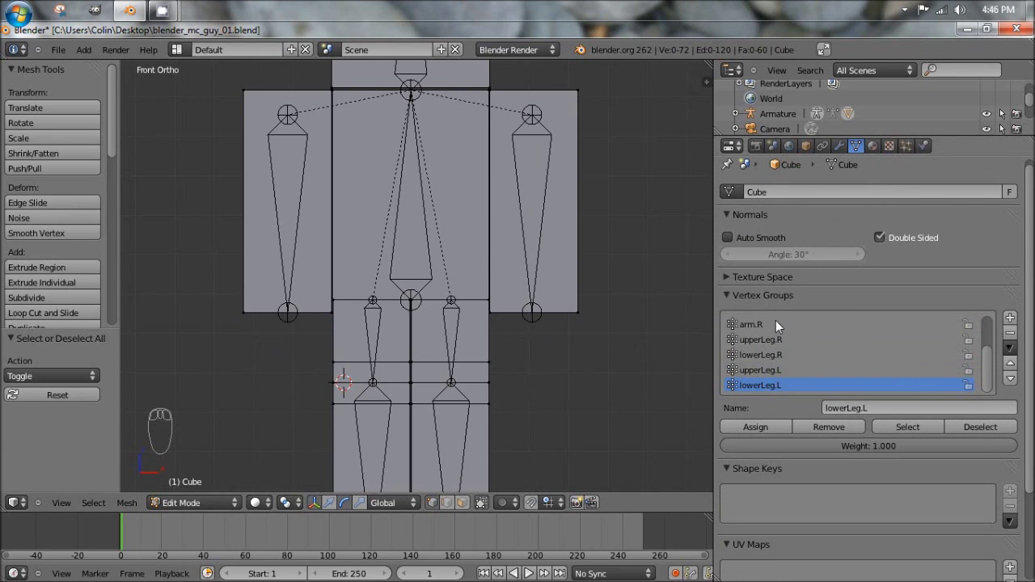
pyautogui.moveTo(990, 341)
pyautogui.mouseDown()
pyautogui.moveTo(985, 320)
pyautogui.moveTo(983, 365)
pyautogui.moveTo(988, 334)
pyautogui.mouseUp()
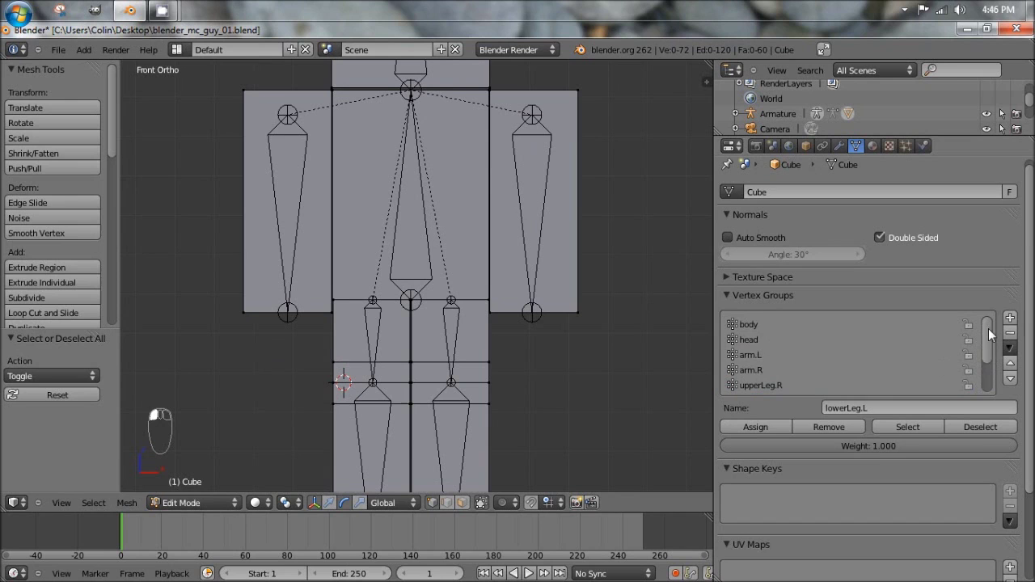
pyautogui.click(749, 323)
pyautogui.click(765, 323)
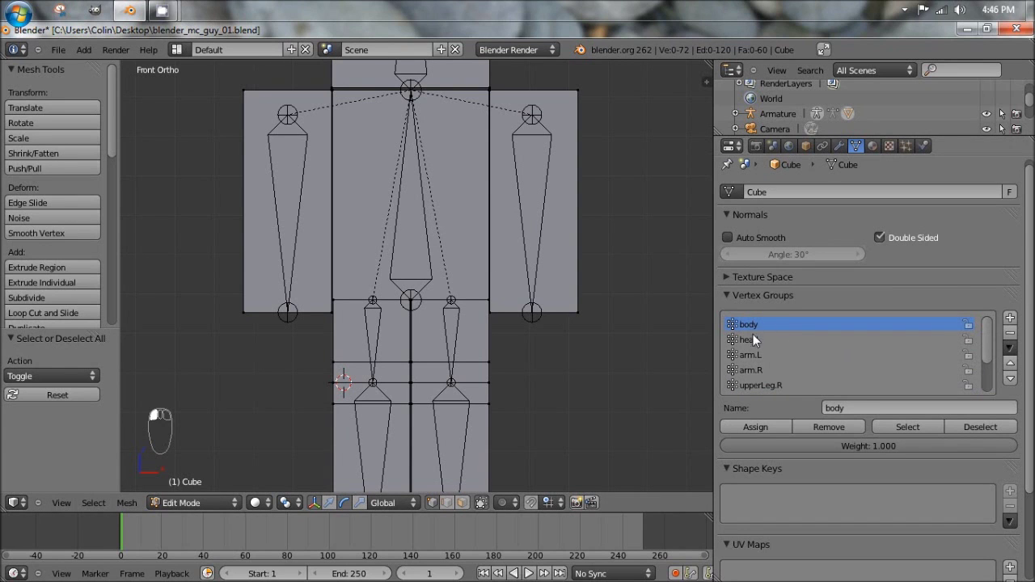
pyautogui.click(925, 428)
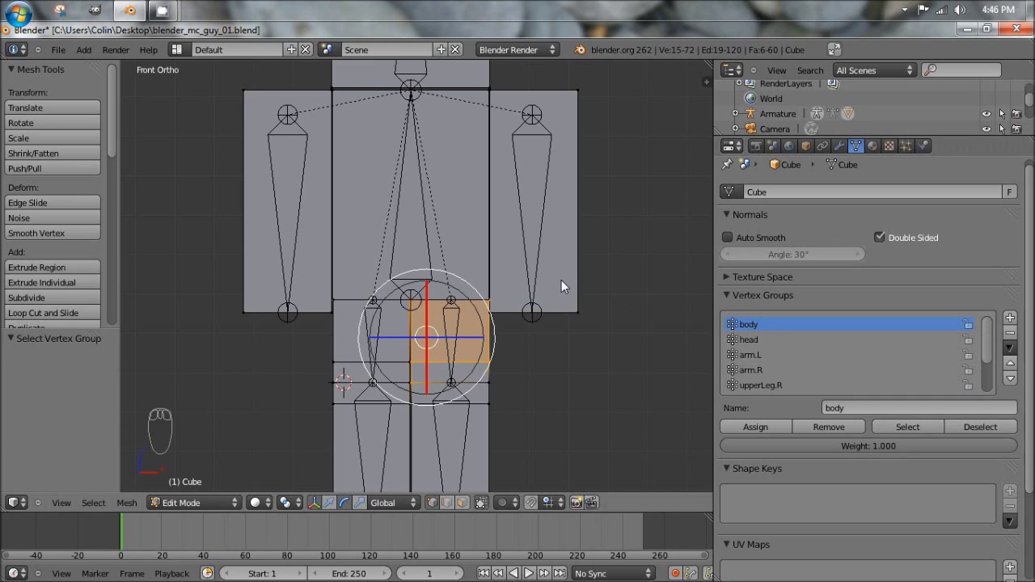
# Clear the selection, reselect the body group's vertices, and inspect from several angles where they lie on the mesh.
pyautogui.press('a')
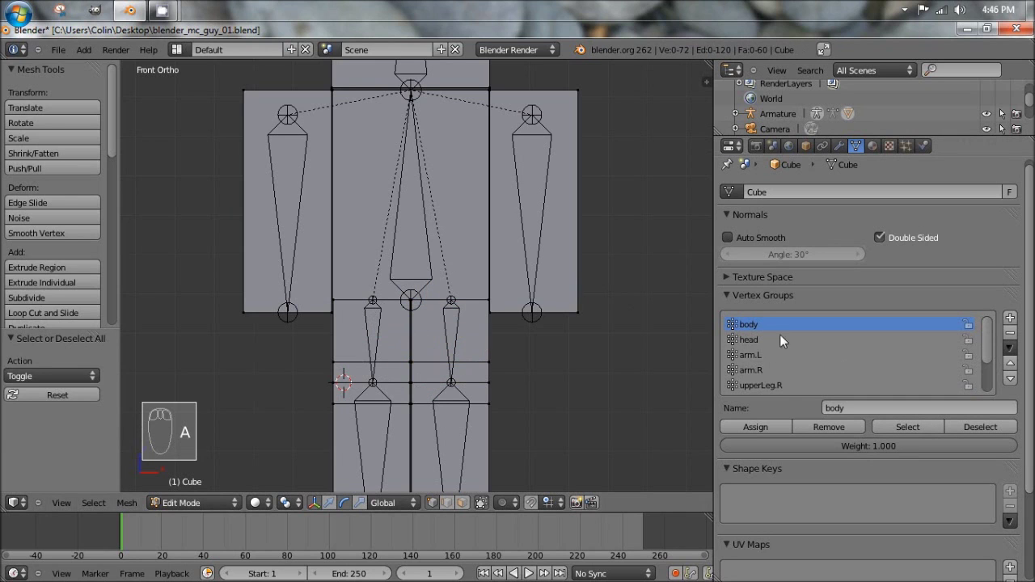
pyautogui.click(754, 339)
pyautogui.click(751, 324)
pyautogui.click(912, 427)
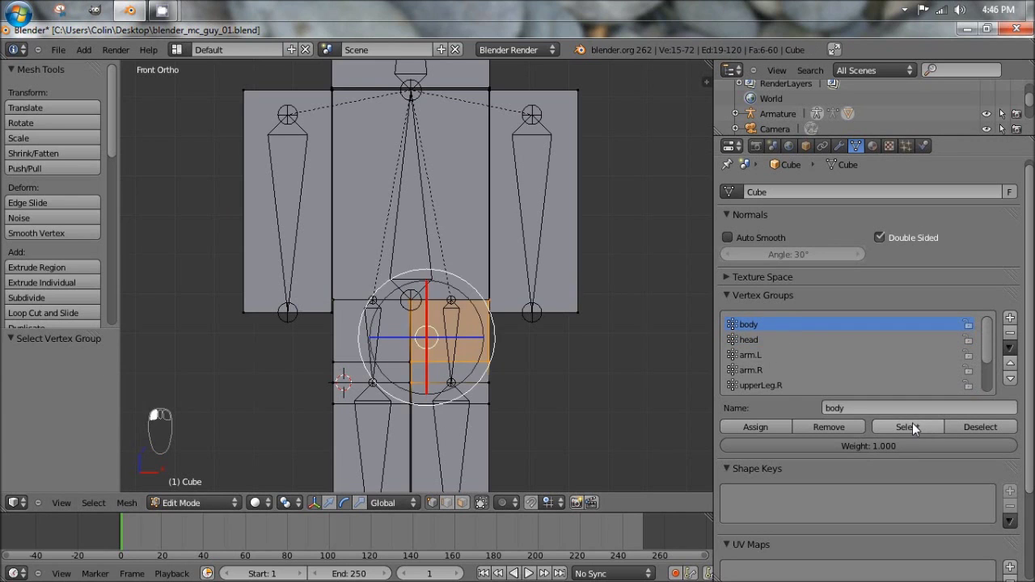
pyautogui.moveTo(309, 291); pyautogui.dragTo(386, 317, button='middle')
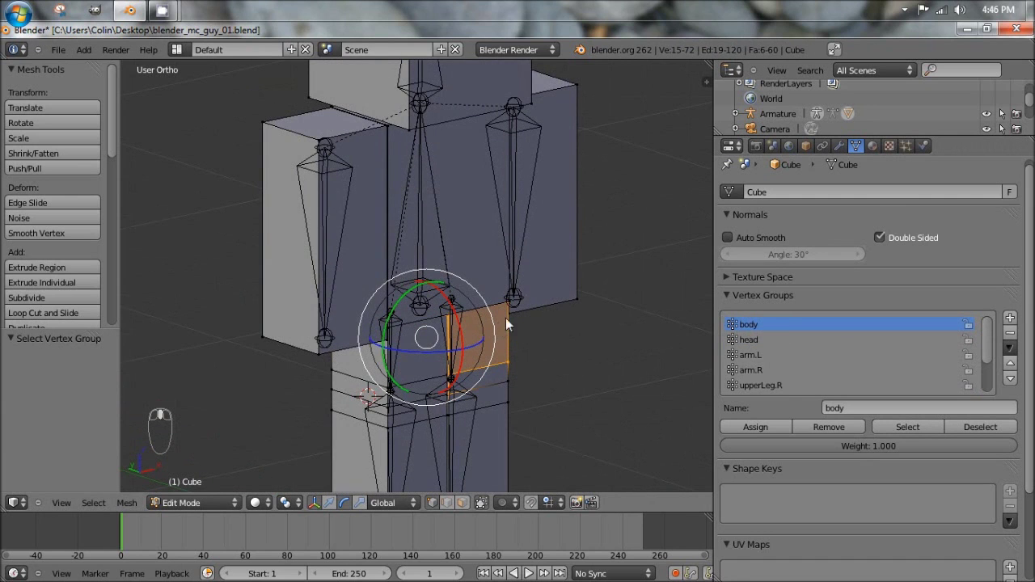
pyautogui.moveTo(505, 324); pyautogui.dragTo(418, 307, button='middle')
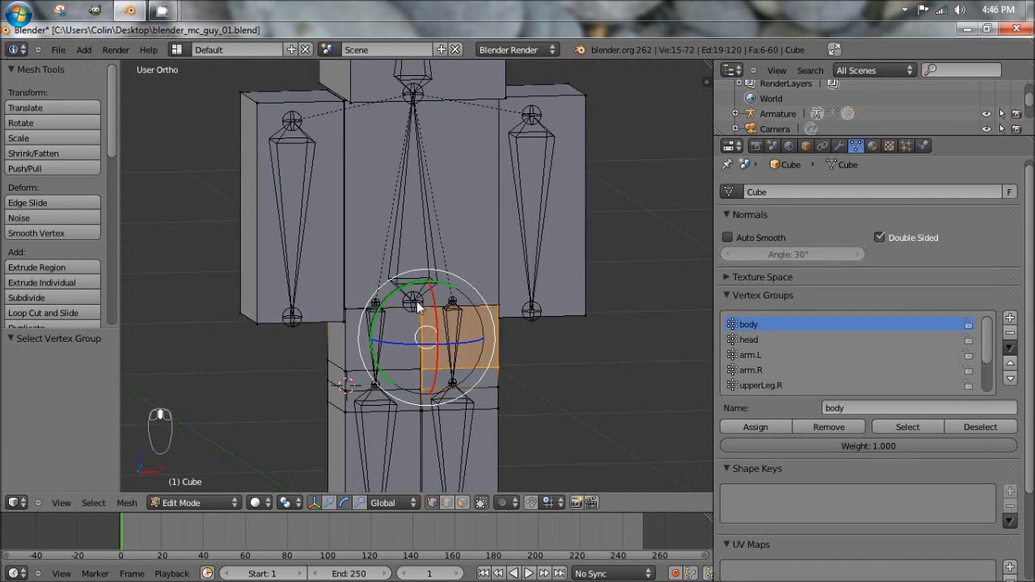
# Open the armature in Edit Mode and check the bone properties of the body and upperLeg.L bones.
pyautogui.press('Tab')
pyautogui.rightClick(450, 319)
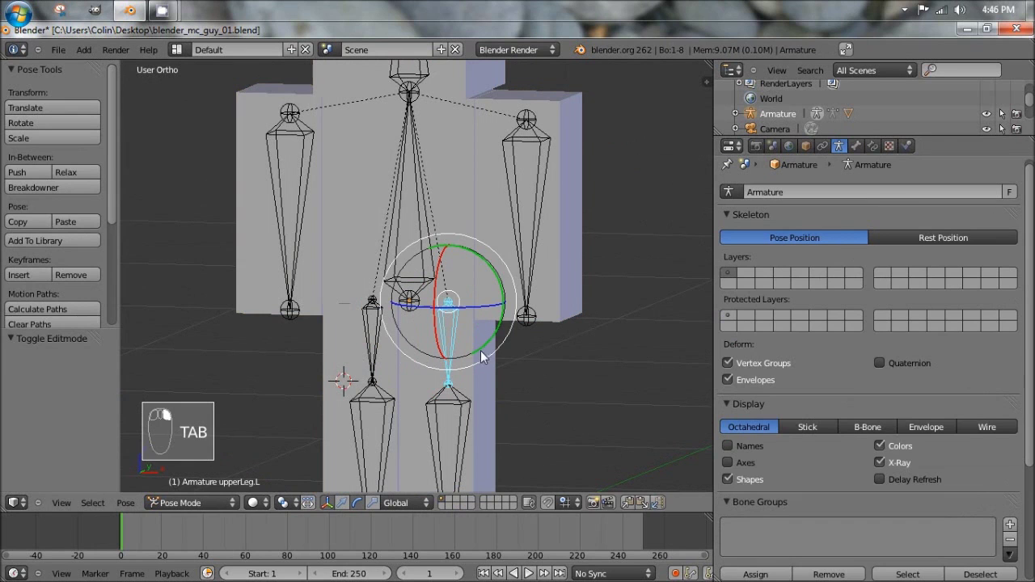
pyautogui.press('Tab')
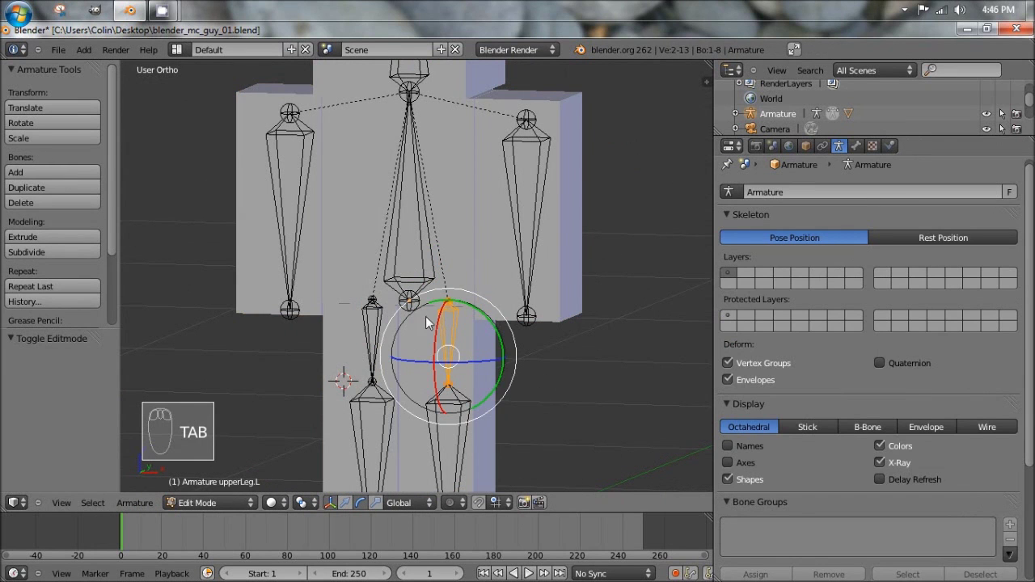
pyautogui.rightClick(422, 241)
pyautogui.click(856, 145)
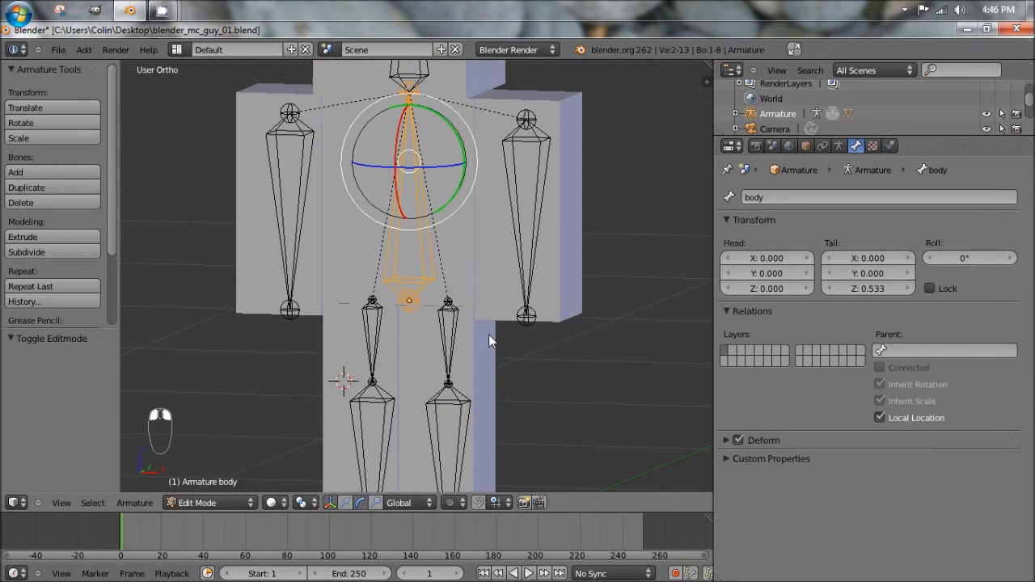
pyautogui.rightClick(454, 329)
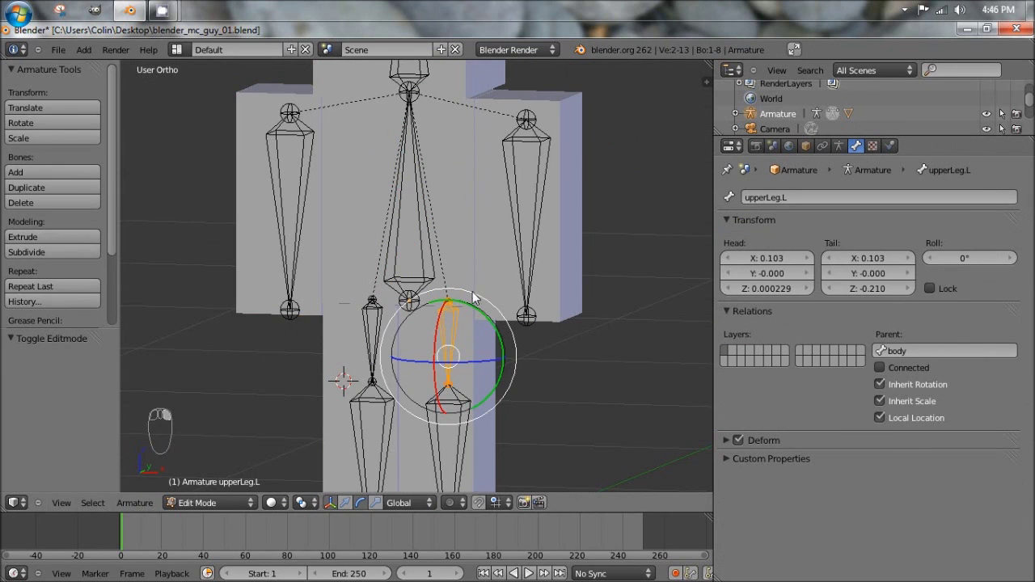
# Return the armature to Pose Mode in front view and select the body bone.
pyautogui.press('KP_1')
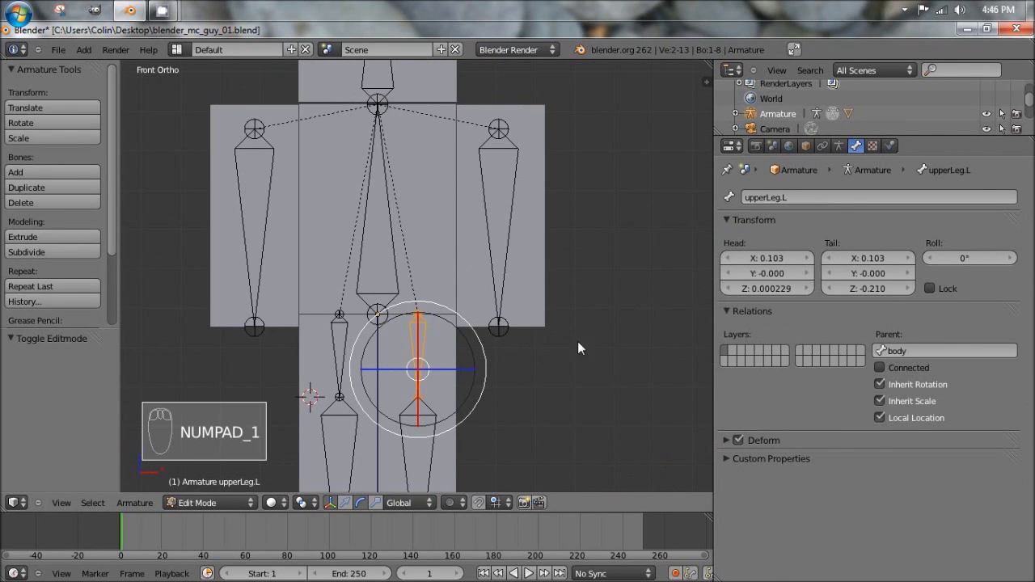
pyautogui.press('Tab')
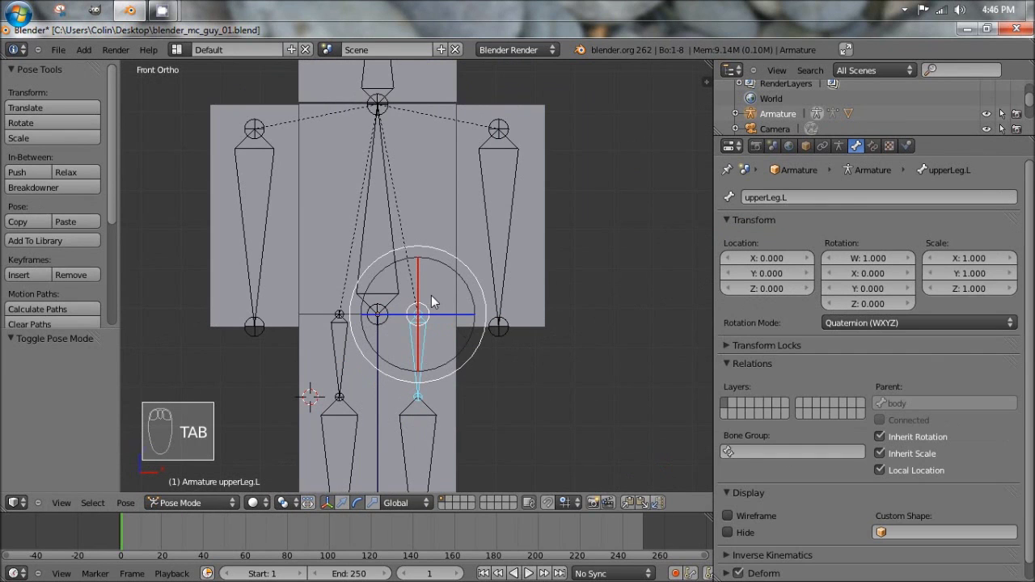
pyautogui.rightClick(389, 233)
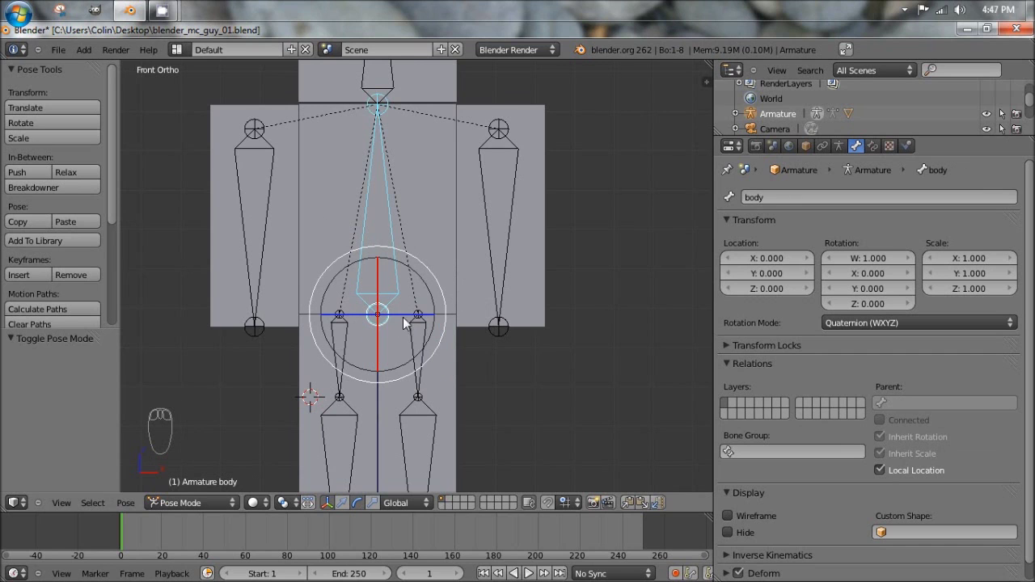
pyautogui.keyDown('shift'); pyautogui.moveTo(414, 313); pyautogui.dragTo(477, 282, button='middle'); pyautogui.keyUp('shift')
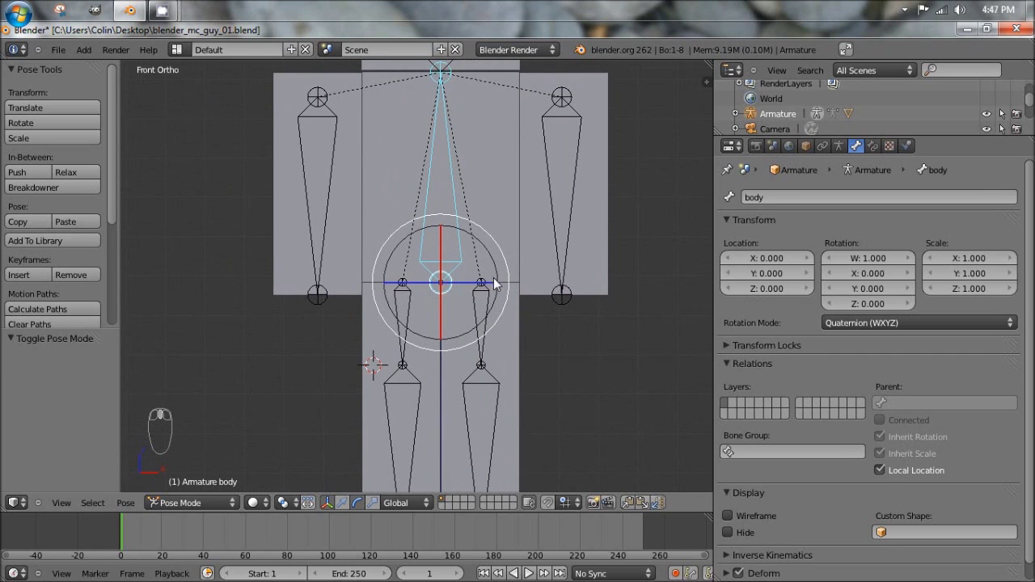
pyautogui.keyDown('shift'); pyautogui.moveTo(509, 230); pyautogui.dragTo(453, 259, button='middle'); pyautogui.keyUp('shift')
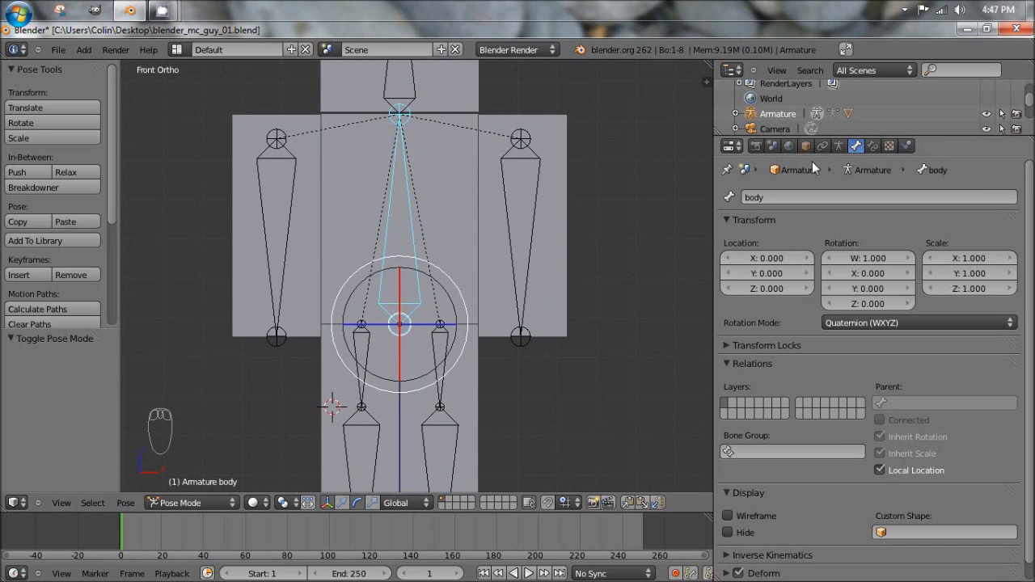
# Open the character mesh in Edit Mode, clear its selection, and select the vertices assigned to the body vertex group.
pyautogui.rightClick(485, 127)
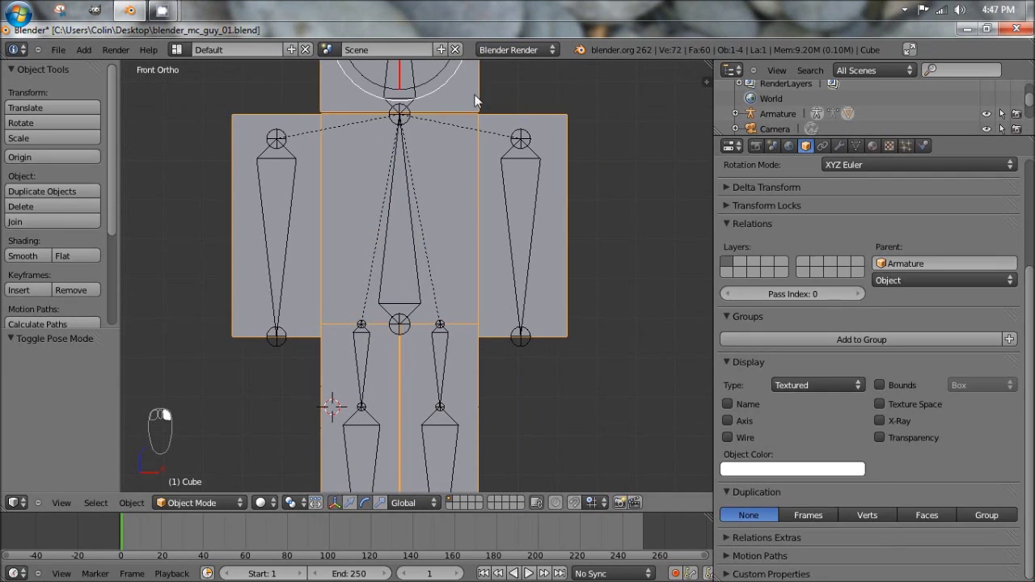
pyautogui.press('Tab')
pyautogui.click(854, 145)
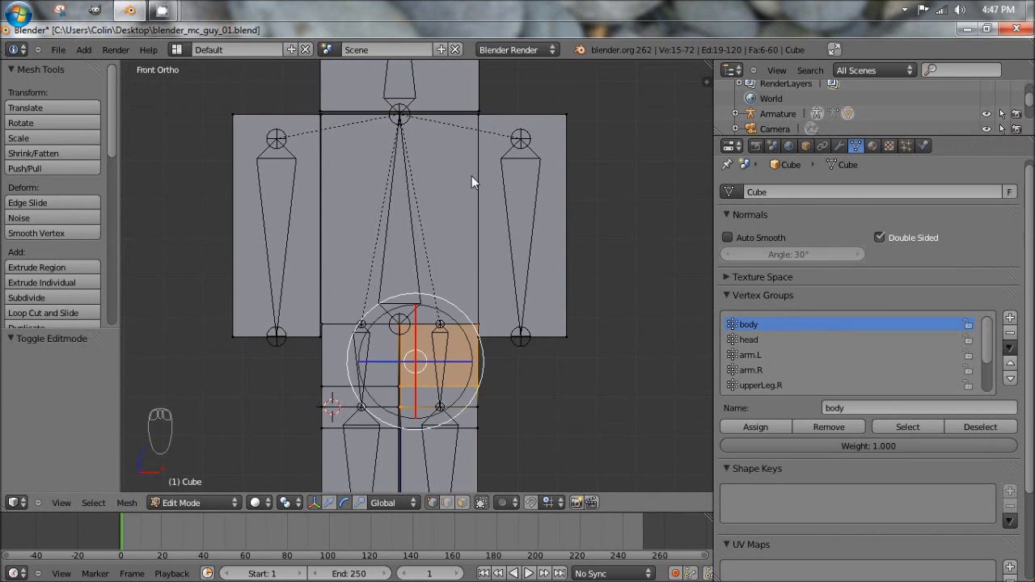
pyautogui.press('a')
pyautogui.click(752, 339)
pyautogui.click(750, 324)
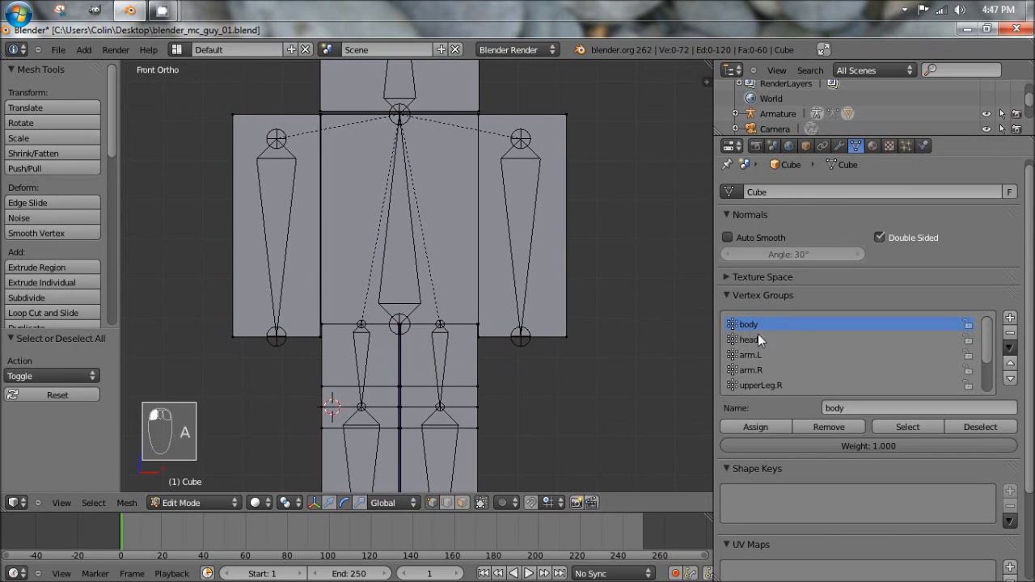
pyautogui.click(908, 426)
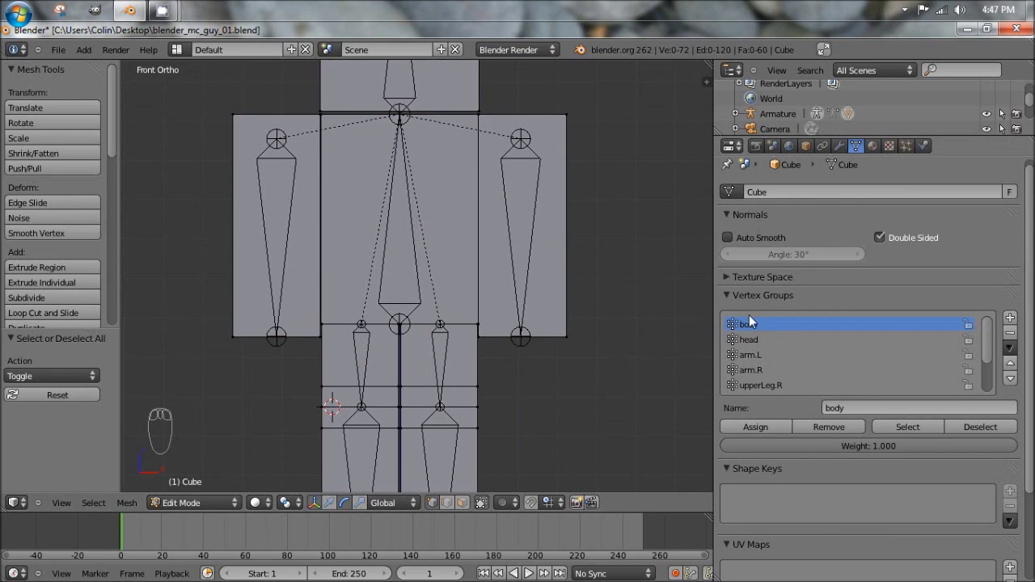
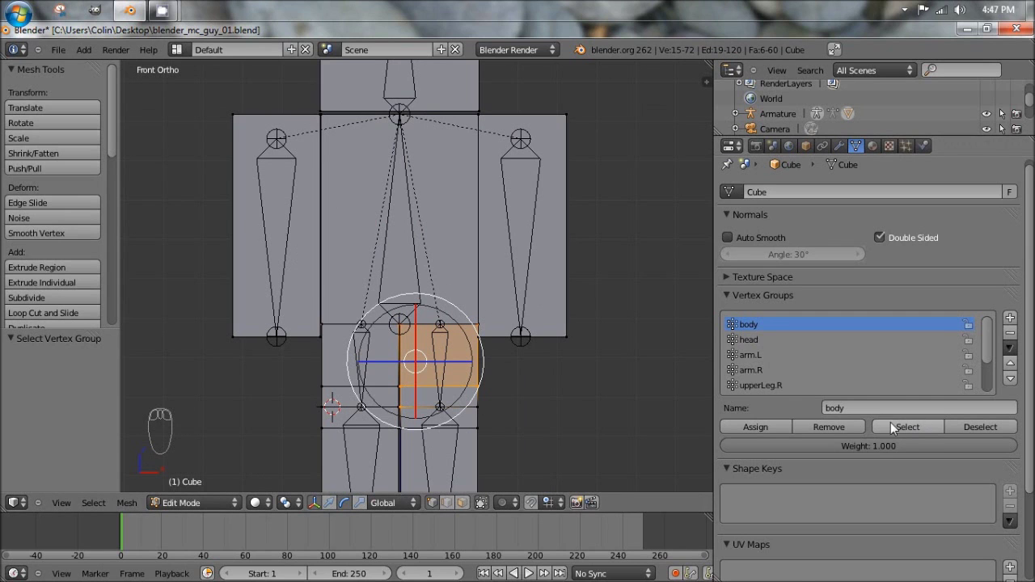
# Reselect the body group's vertices, check where they lie on the upper leg, and remove them from the group.
pyautogui.press('z')
pyautogui.press('z')
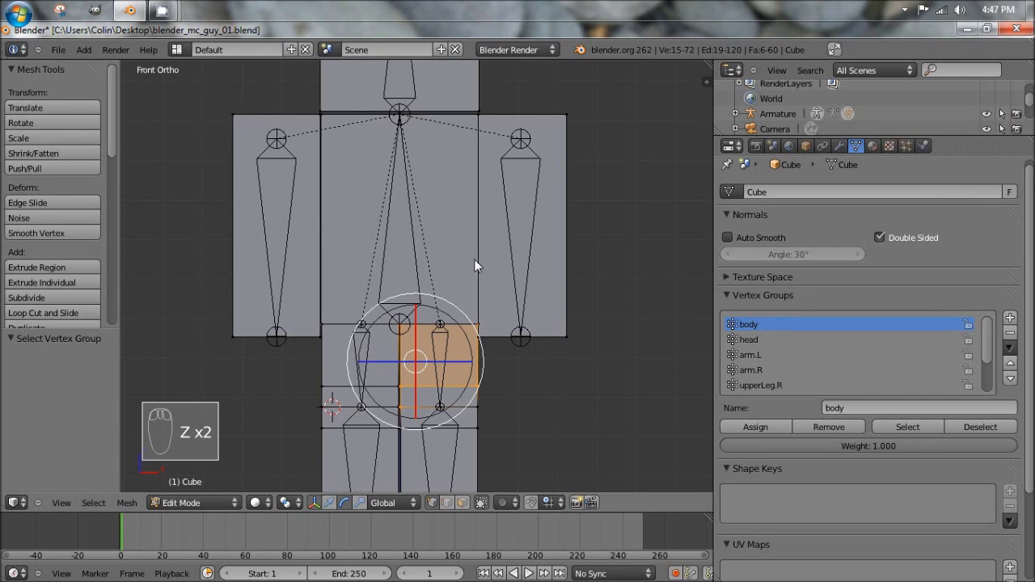
pyautogui.press('a')
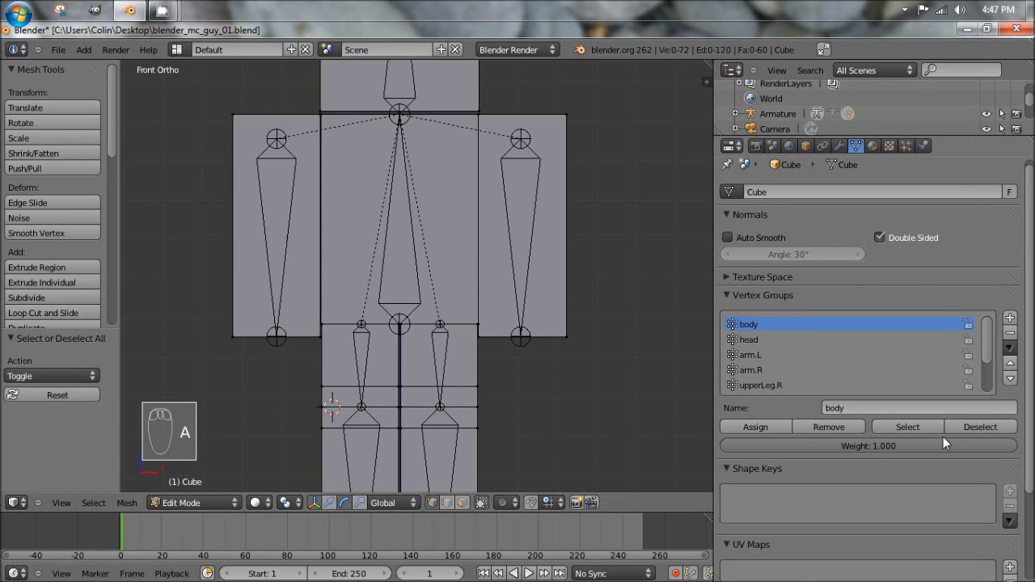
pyautogui.click(910, 428)
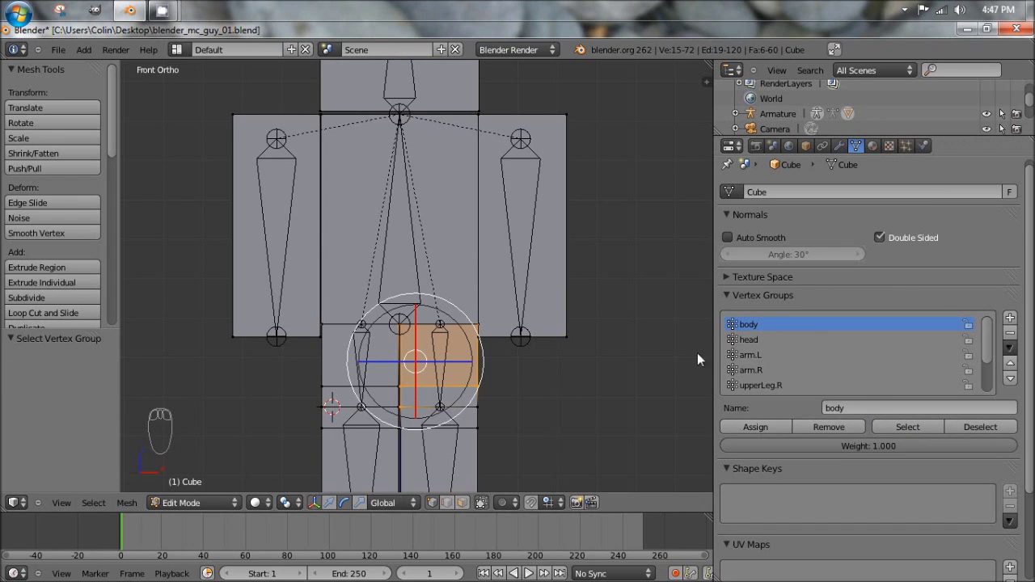
pyautogui.moveTo(463, 269); pyautogui.dragTo(367, 281, button='middle')
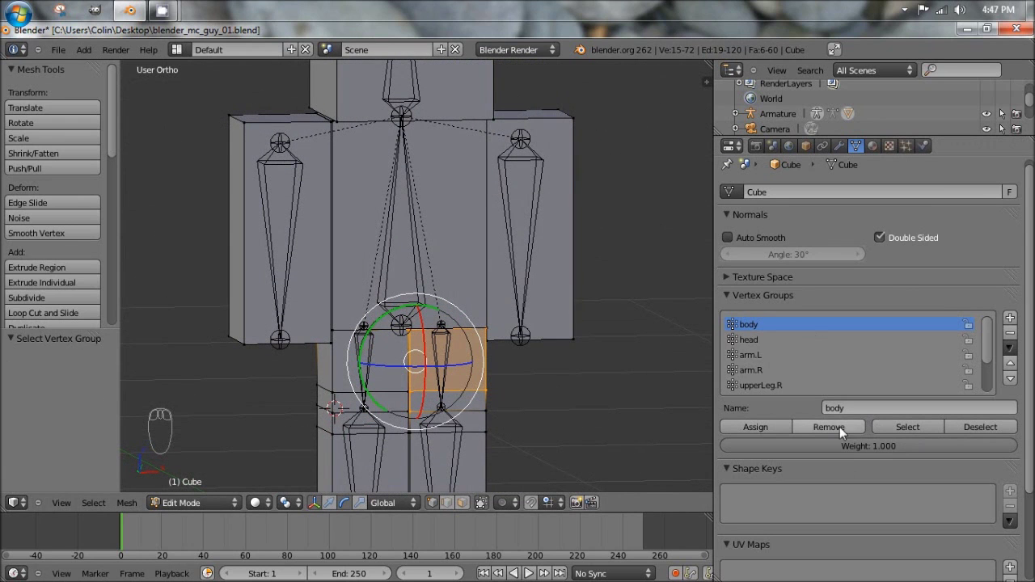
pyautogui.click(818, 425)
# Deselect everything, select by the body group again, and check the mesh from several angles for remaining assigned vertices.
pyautogui.press('a')
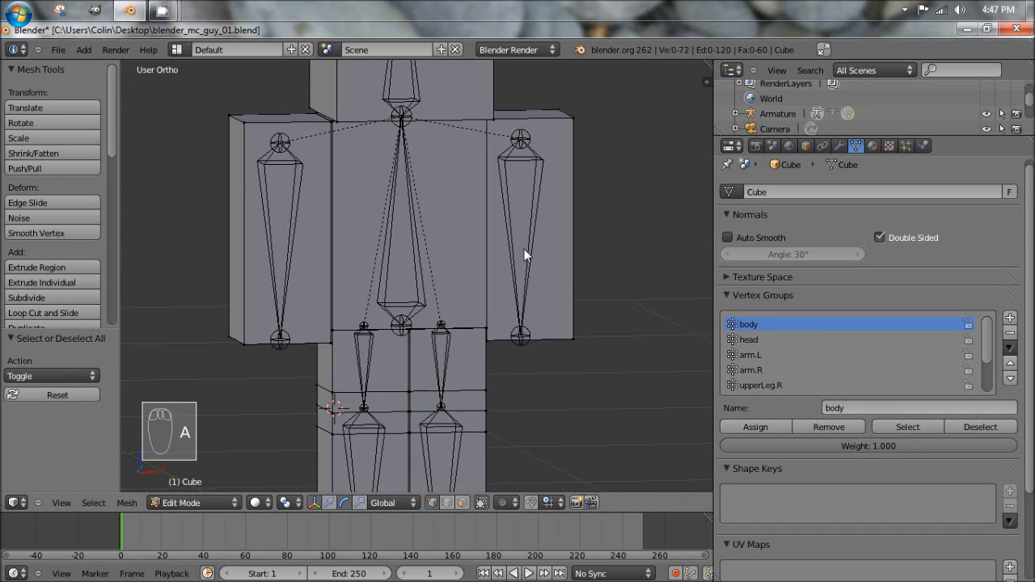
pyautogui.click(911, 425)
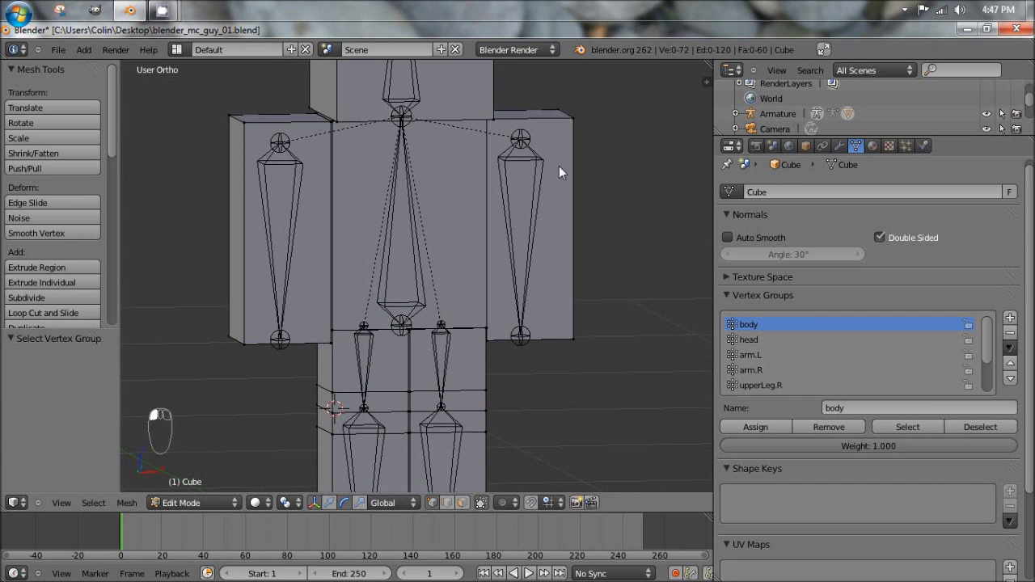
pyautogui.moveTo(554, 161); pyautogui.dragTo(387, 252, button='middle')
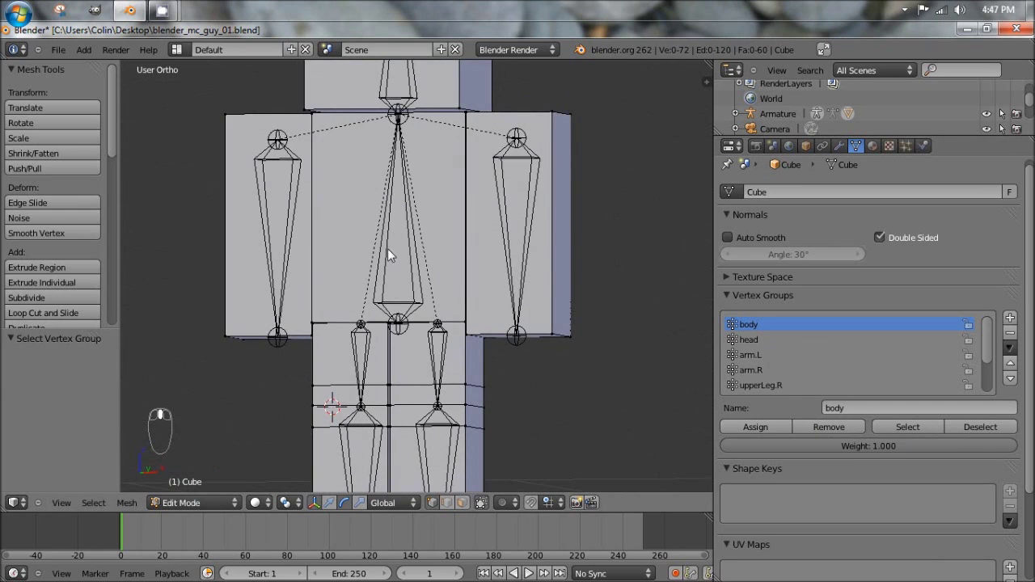
pyautogui.press('KP_1')
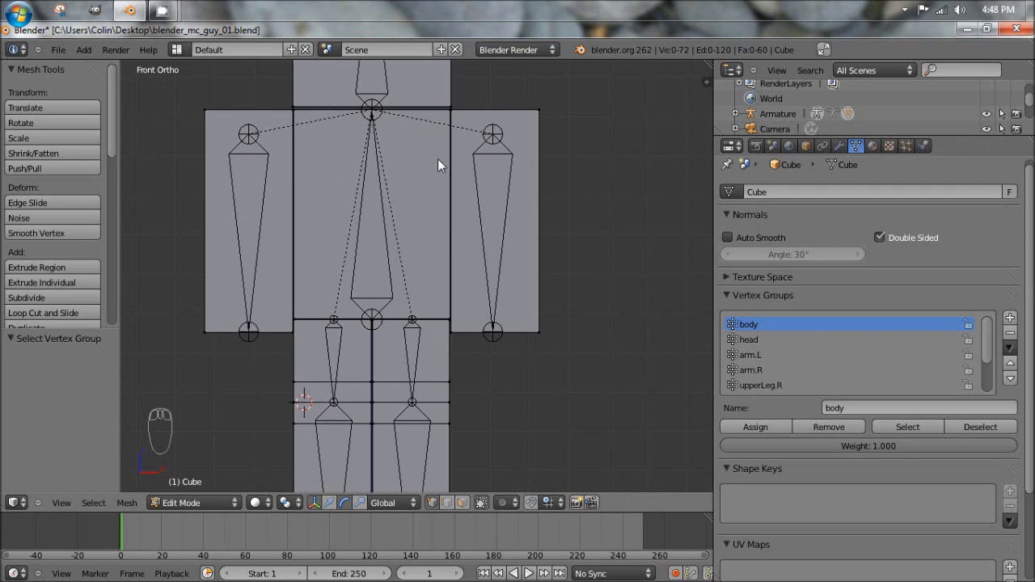
pyautogui.moveTo(438, 165); pyautogui.dragTo(286, 189, button='middle')
pyautogui.press('KP_1')
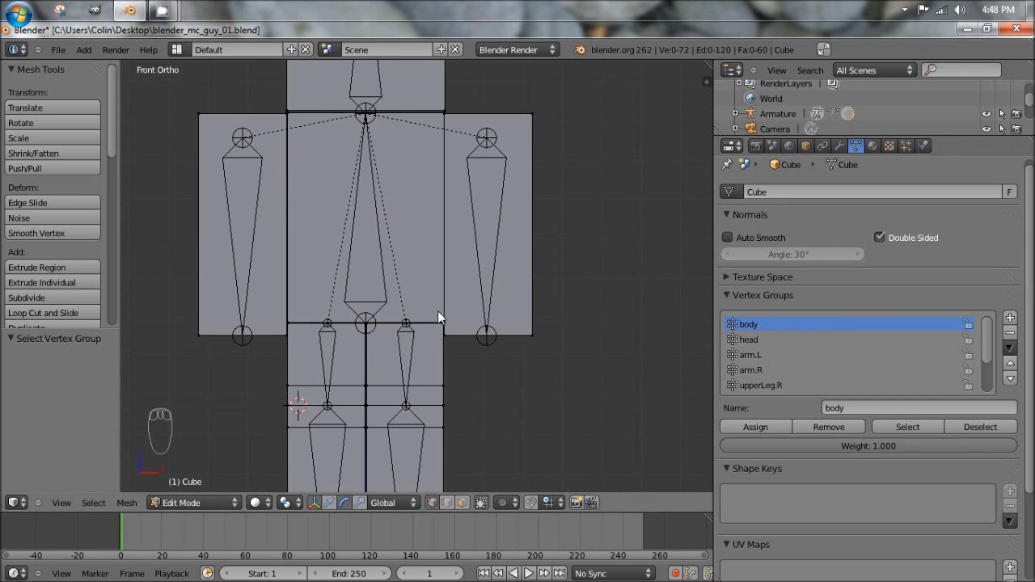
pyautogui.click(748, 336)
pyautogui.press('l')
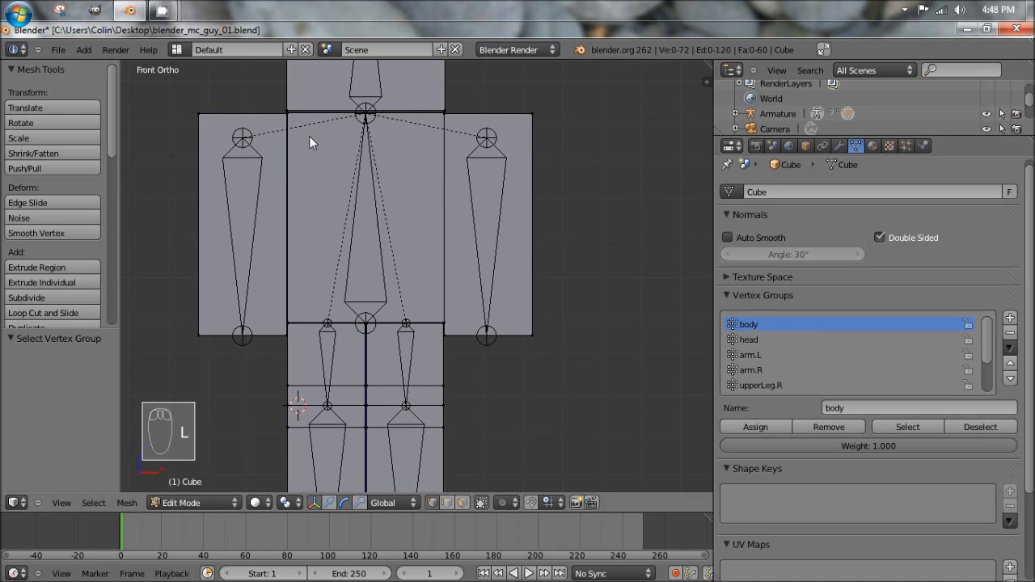
pyautogui.press('l')
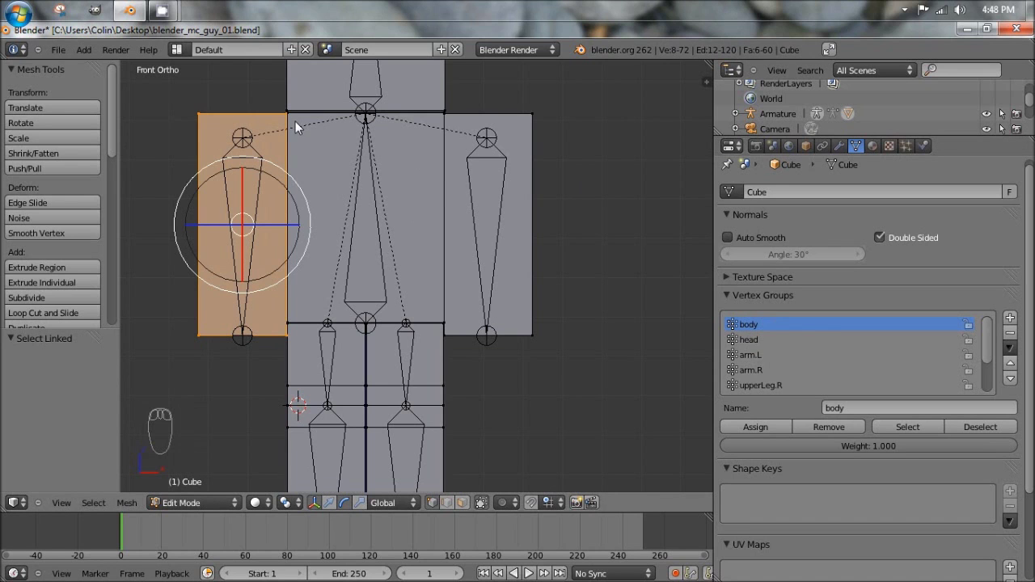
pyautogui.press('a')
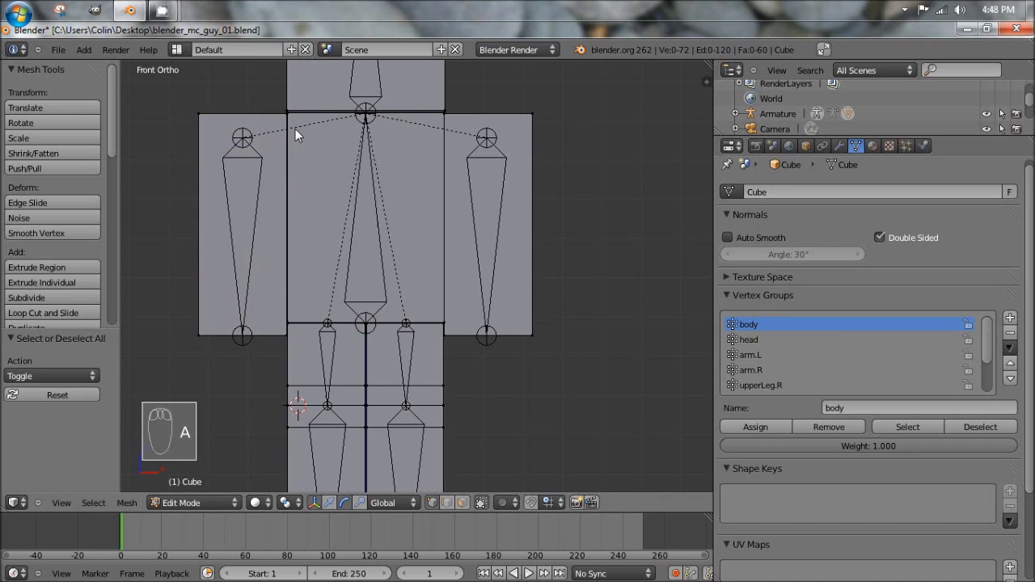
pyautogui.press('l')
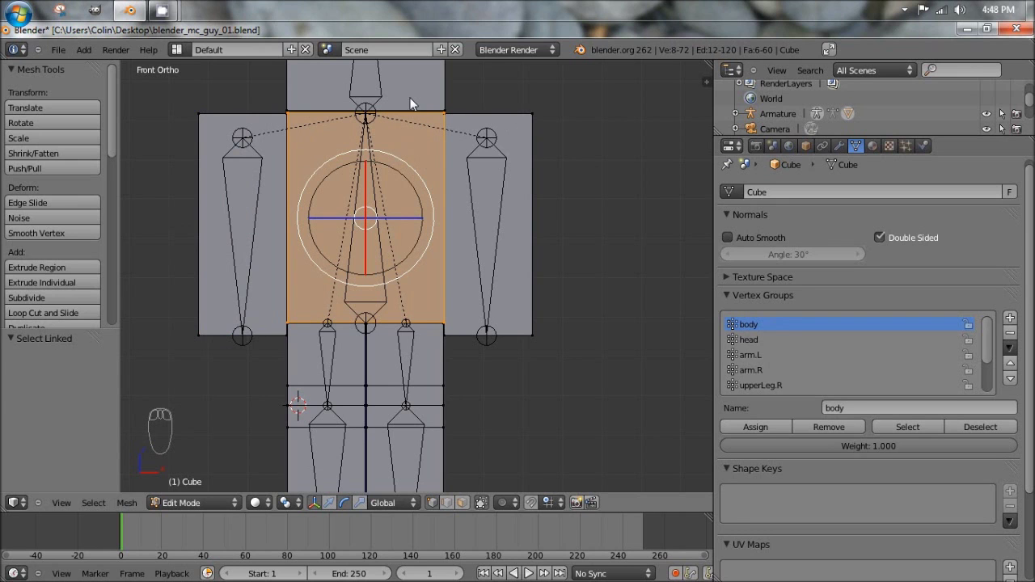
pyautogui.press('a')
pyautogui.press('a')
pyautogui.press('a')
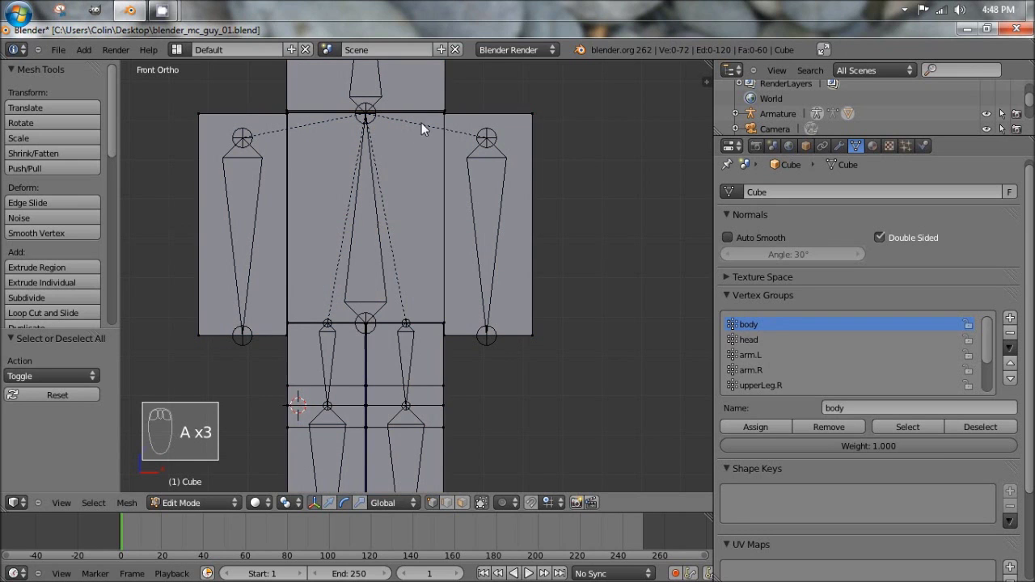
# Select all linked vertices of the torso block and assign them to the body vertex group.
pyautogui.press('l')
pyautogui.moveTo(341, 183); pyautogui.dragTo(370, 213, button='middle')
pyautogui.moveTo(289, 147); pyautogui.dragTo(367, 128, button='middle')
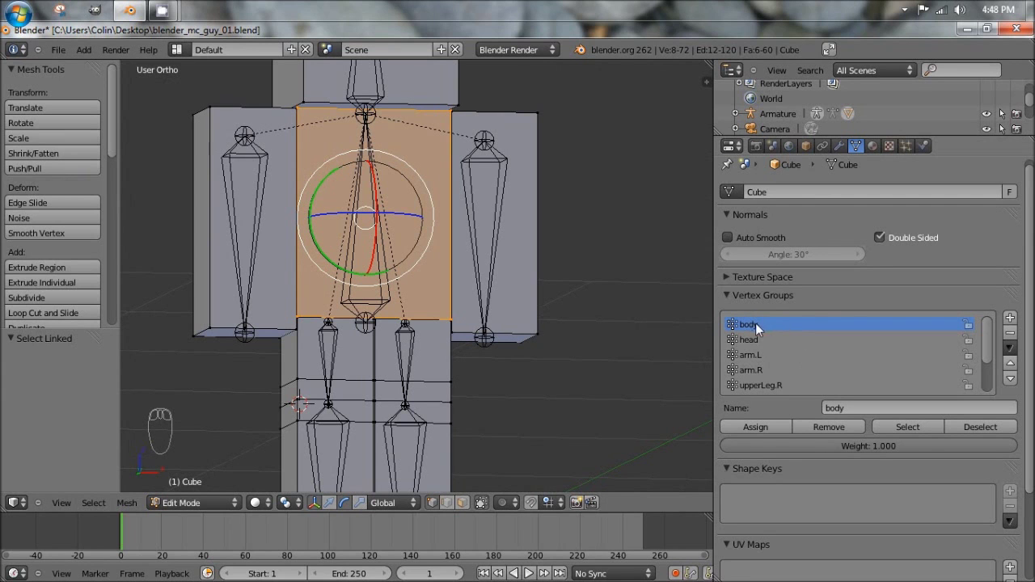
pyautogui.click(756, 424)
# Verify the body group's assignment by clearing the selection and selecting the group's vertices, then deselect them.
pyautogui.keyDown('shift'); pyautogui.moveTo(480, 260); pyautogui.dragTo(580, 319, button='middle'); pyautogui.keyUp('shift')
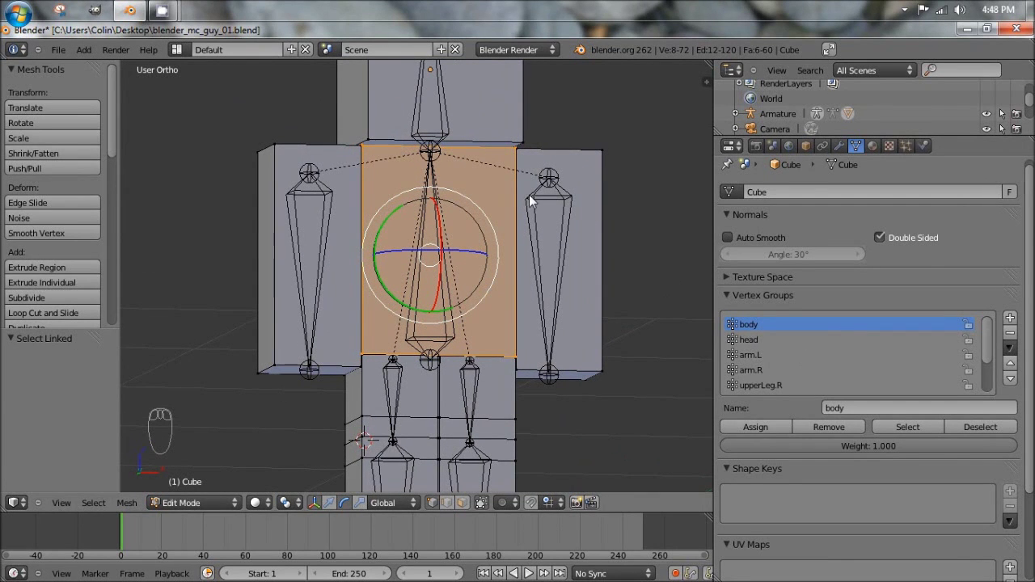
pyautogui.press('a')
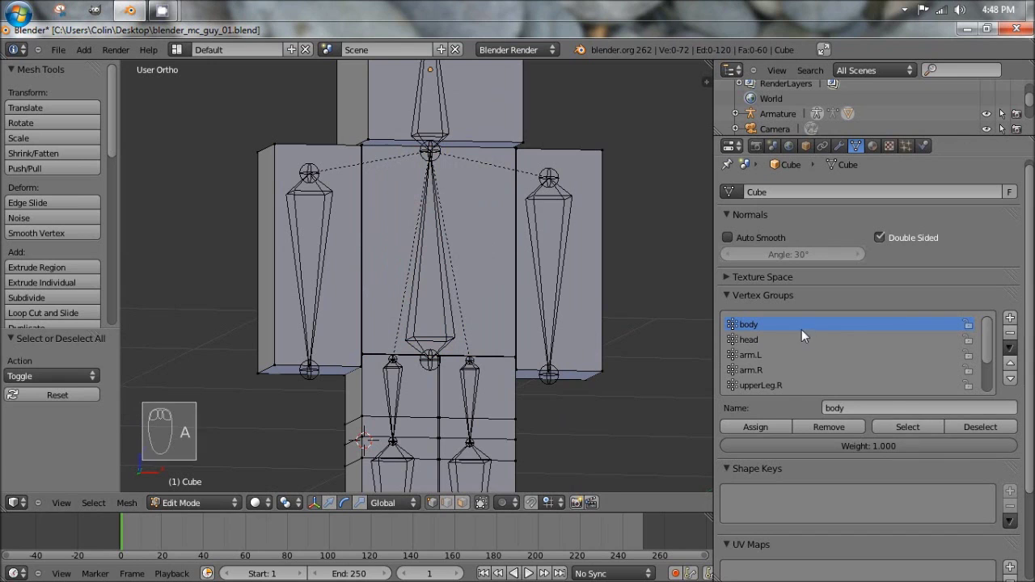
pyautogui.click(909, 427)
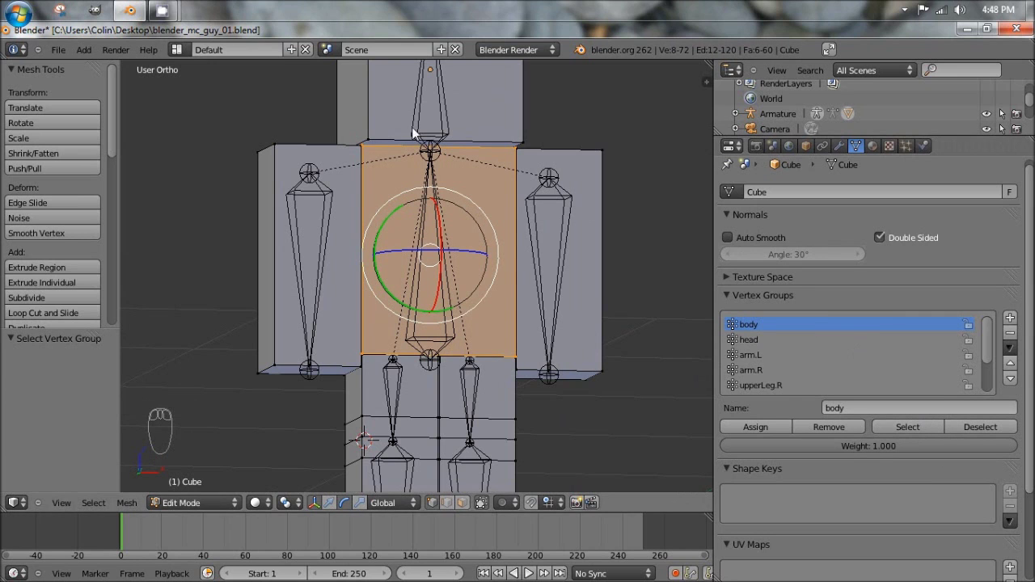
pyautogui.press('a')
# Select the head vertex group's vertices and inspect from the front and other angles which part of the mesh they cover.
pyautogui.press('KP_1')
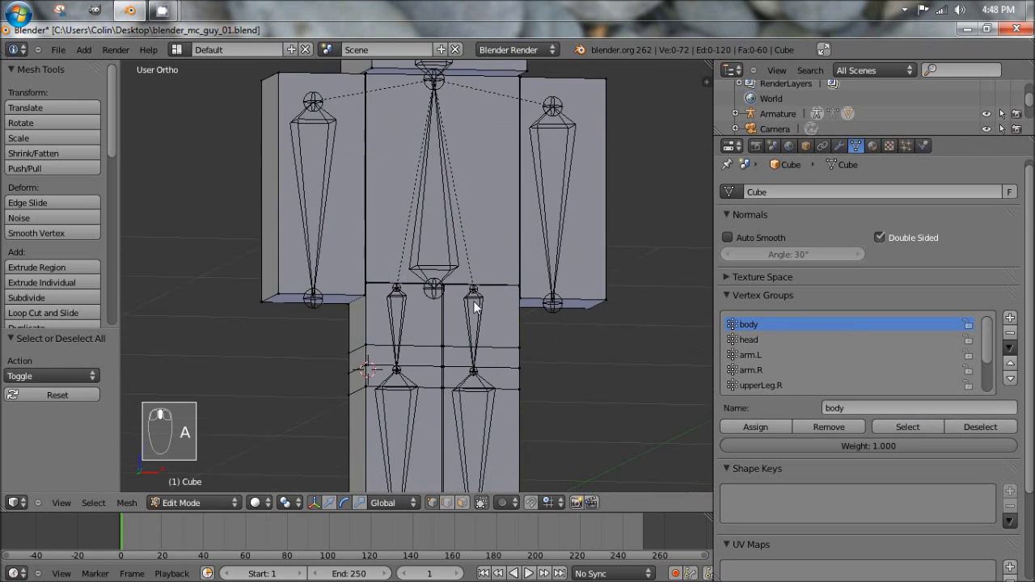
pyautogui.click(766, 339)
pyautogui.keyDown('shift'); pyautogui.moveTo(508, 160); pyautogui.dragTo(468, 366, button='middle'); pyautogui.keyUp('shift')
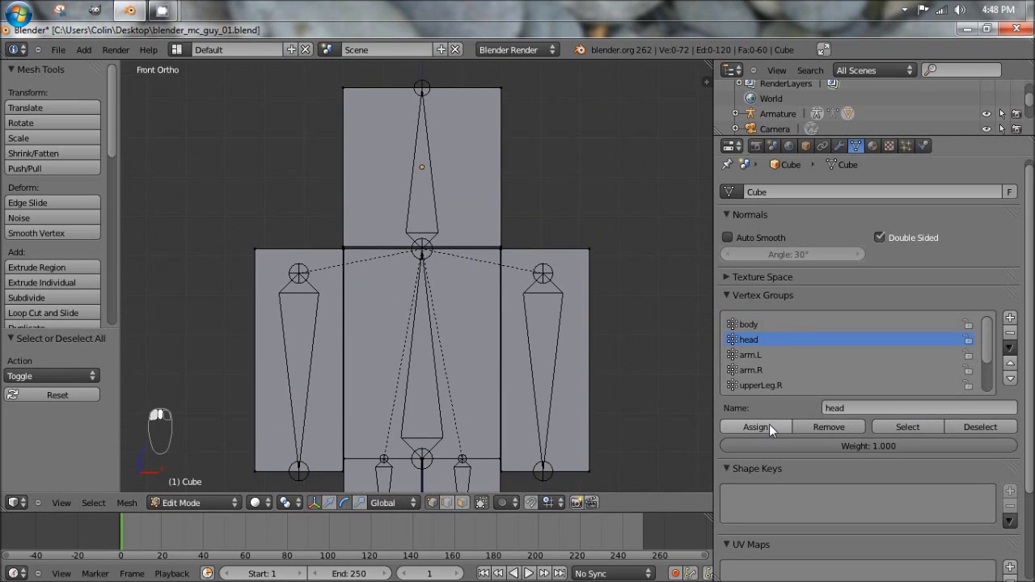
pyautogui.click(896, 422)
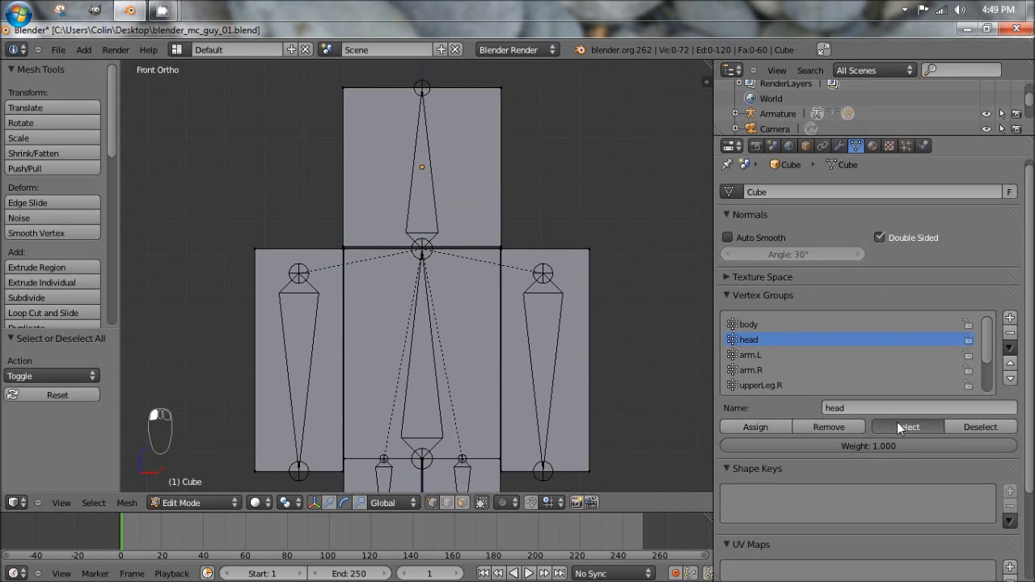
pyautogui.moveTo(388, 283); pyautogui.dragTo(319, 202, button='middle')
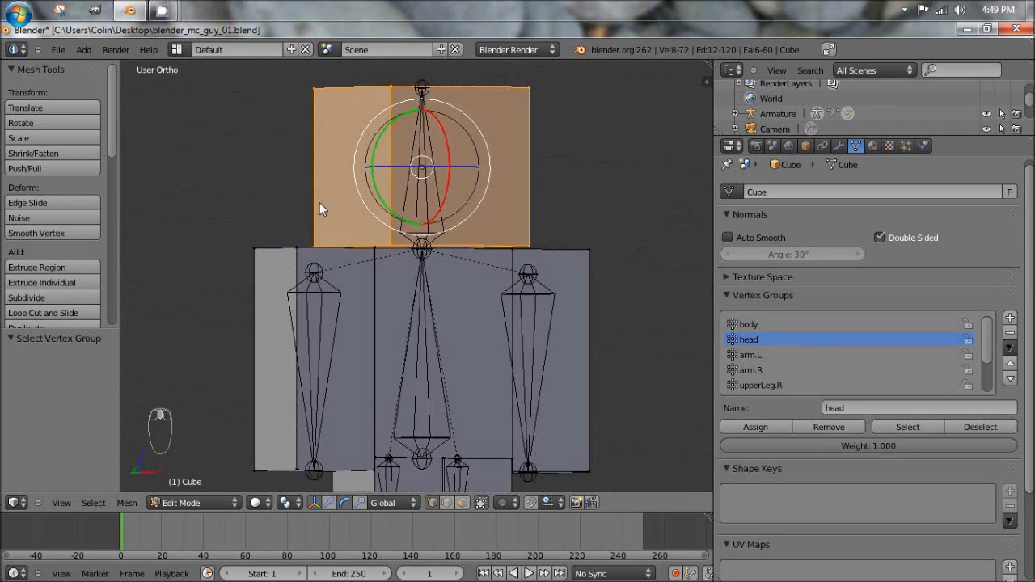
pyautogui.press('KP_1')
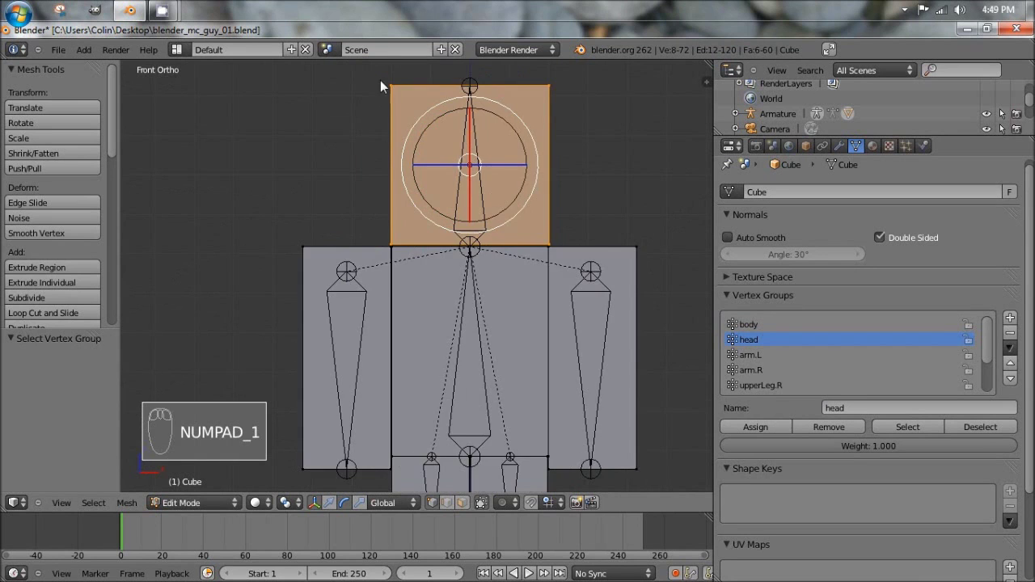
pyautogui.moveTo(380, 80); pyautogui.dragTo(380, 125, button='middle')
pyautogui.moveTo(400, 222); pyautogui.dragTo(464, 216, button='middle')
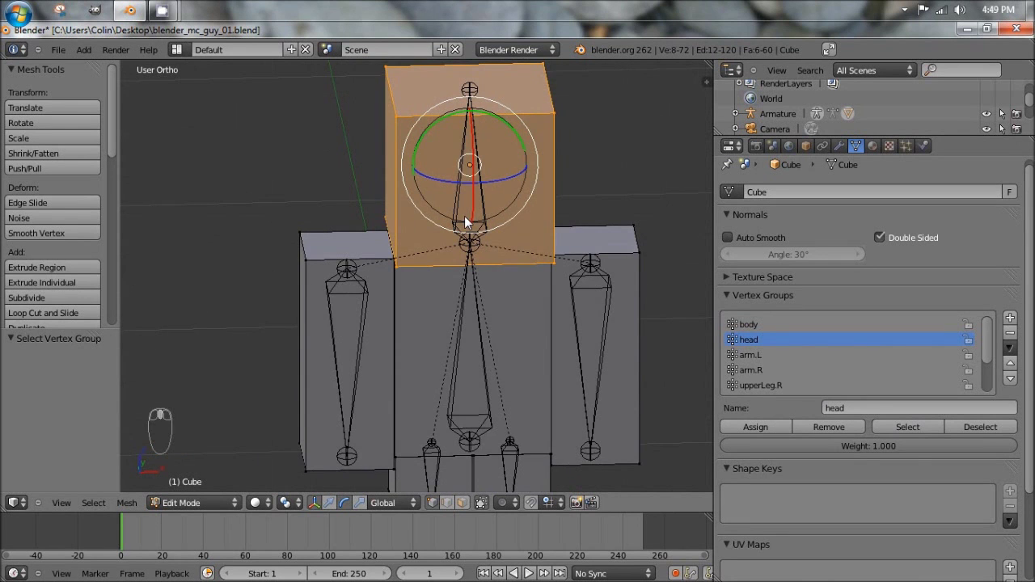
pyautogui.press('KP_1')
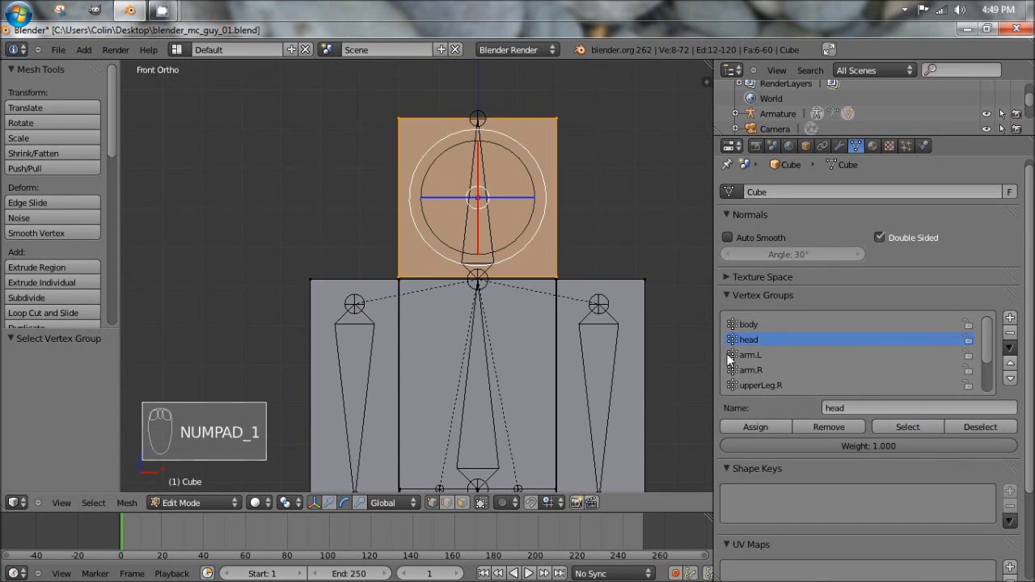
# Clear the head selection, select the arm.L group's vertices to inspect which block they cover, and deselect them.
pyautogui.press('a')
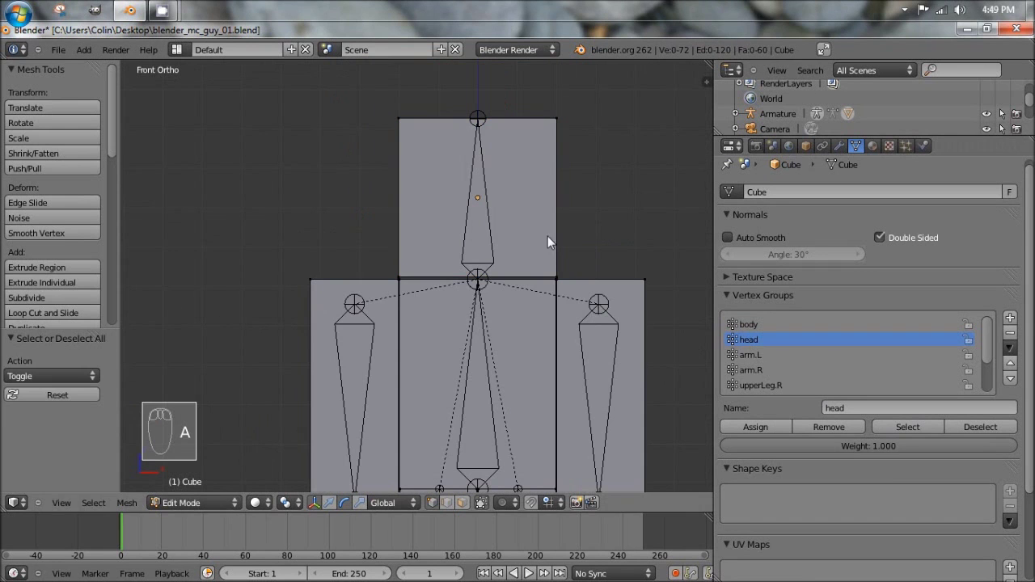
pyautogui.click(747, 354)
pyautogui.click(901, 426)
pyautogui.press('KP_Decimal')
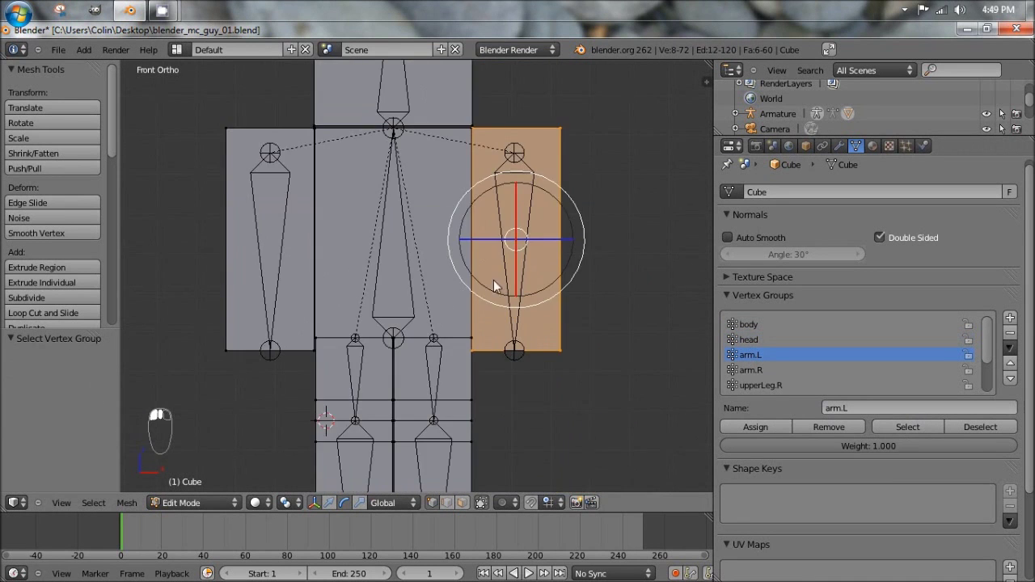
pyautogui.moveTo(493, 280); pyautogui.dragTo(533, 307, button='middle')
pyautogui.press('a')
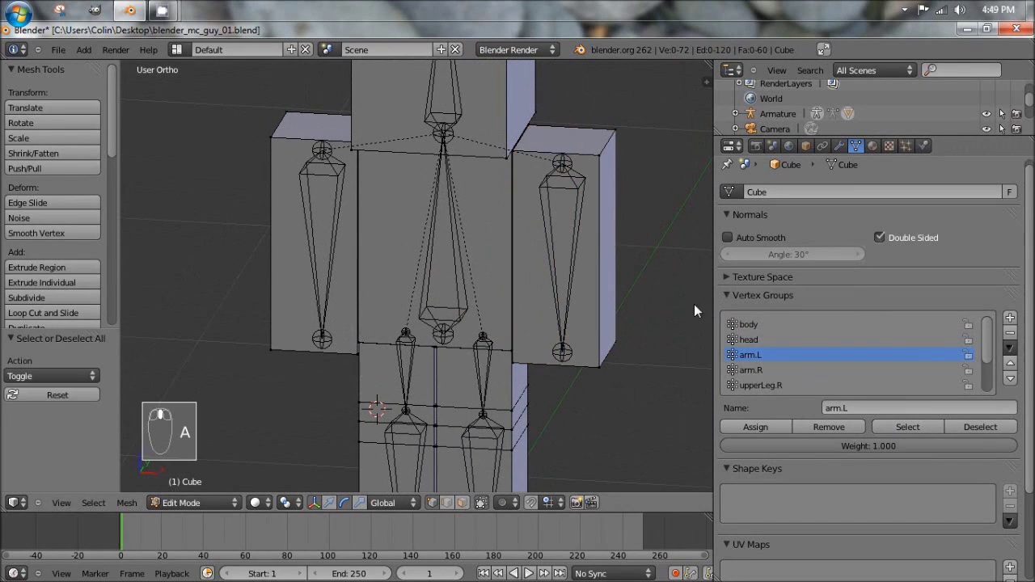
# Select the arm.R group's vertices, inspect their coverage from an angle and from the front, and deselect them.
pyautogui.click(750, 370)
pyautogui.click(897, 427)
pyautogui.moveTo(679, 348); pyautogui.dragTo(409, 228, button='middle')
pyautogui.press('KP_1')
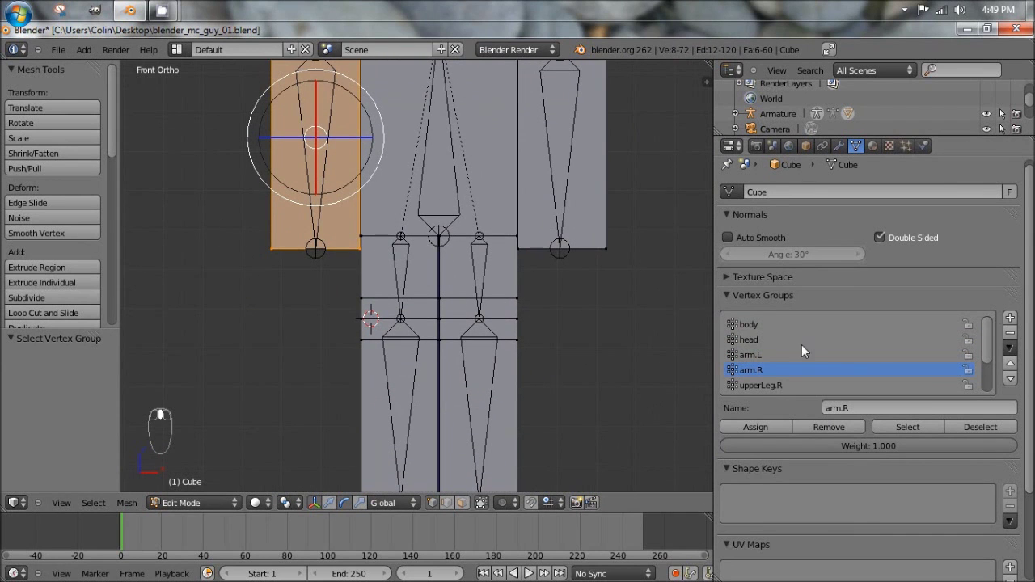
pyautogui.press('a')
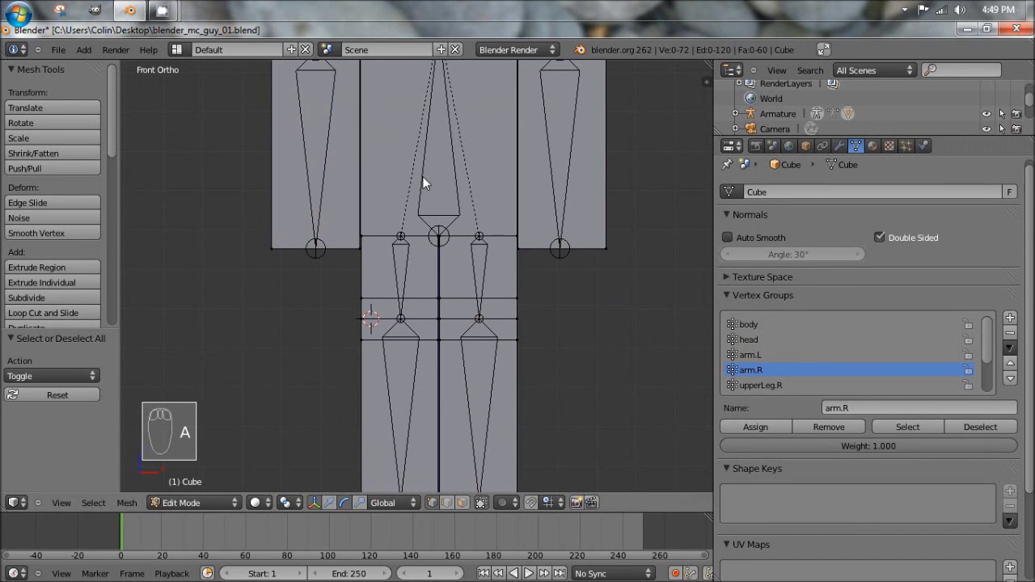
# Select the upperLeg.R group's vertices, inspect which parts of the torso and legs they cover, and deselect them.
pyautogui.click(762, 386)
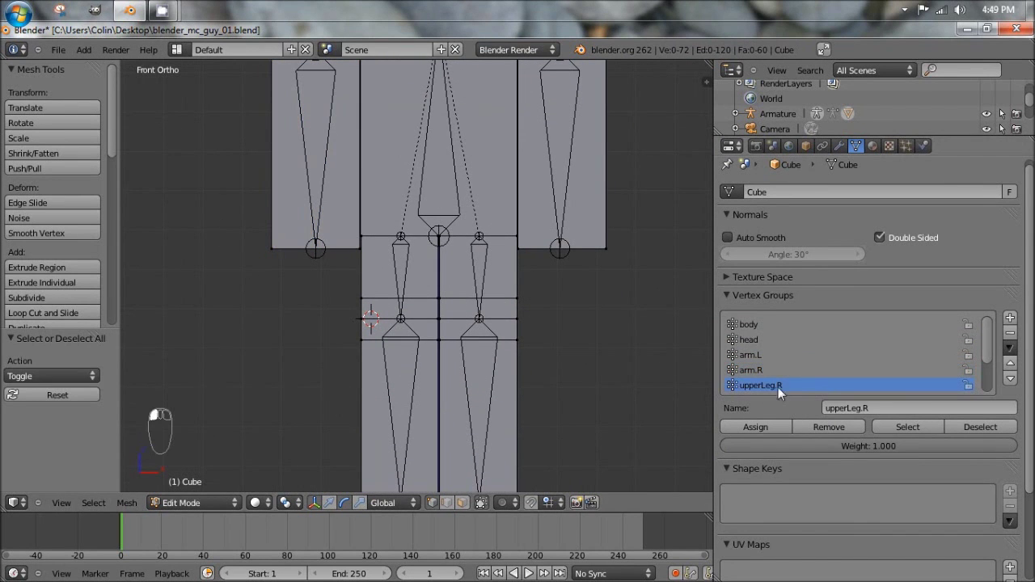
pyautogui.scroll(-3, 921, 354)
pyautogui.keyDown('shift'); pyautogui.moveTo(470, 247); pyautogui.dragTo(473, 278, button='middle'); pyautogui.keyUp('shift')
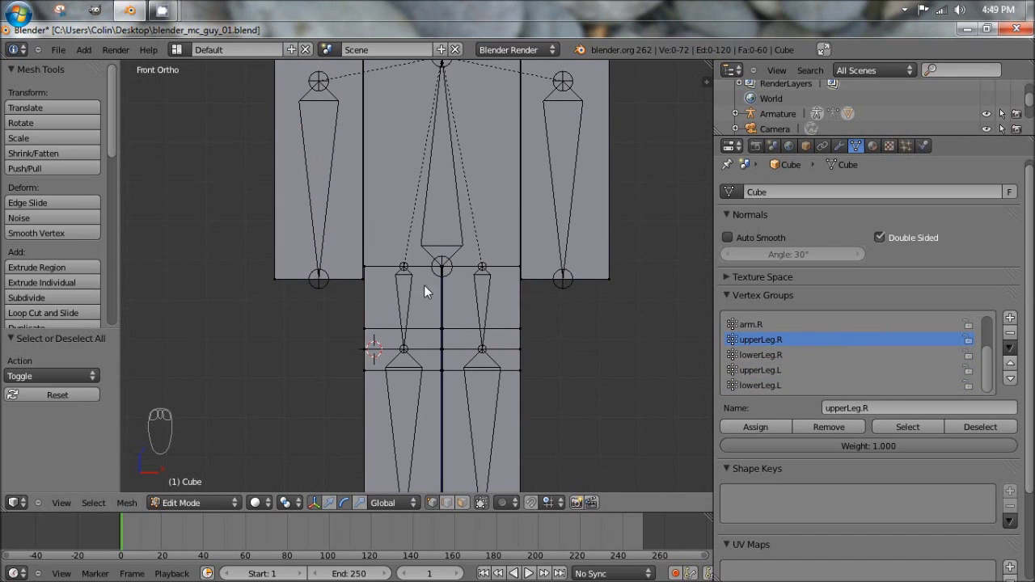
pyautogui.click(896, 423)
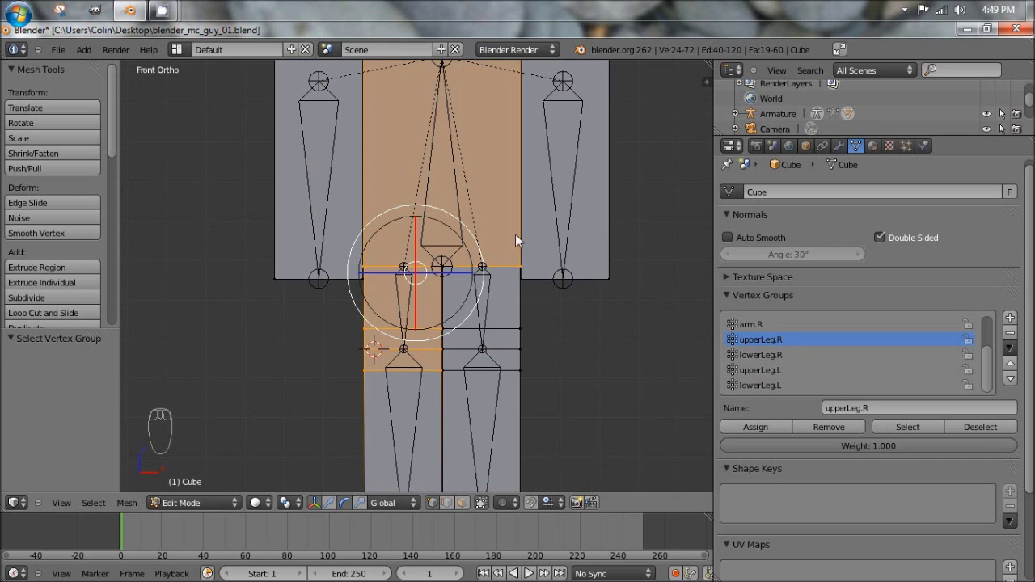
pyautogui.keyDown('shift'); pyautogui.moveTo(486, 168); pyautogui.dragTo(485, 258, button='middle'); pyautogui.keyUp('shift')
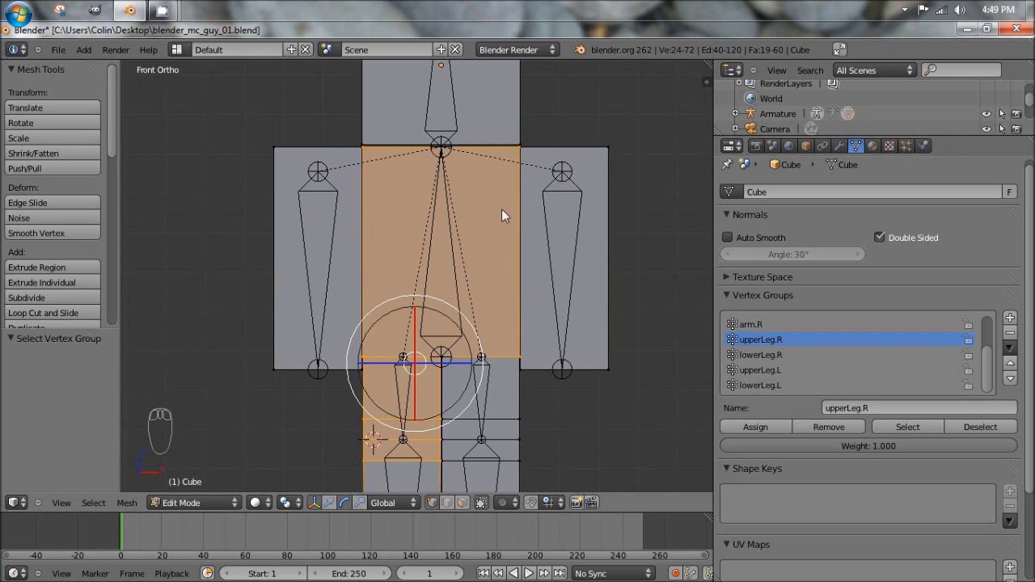
pyautogui.press('a')
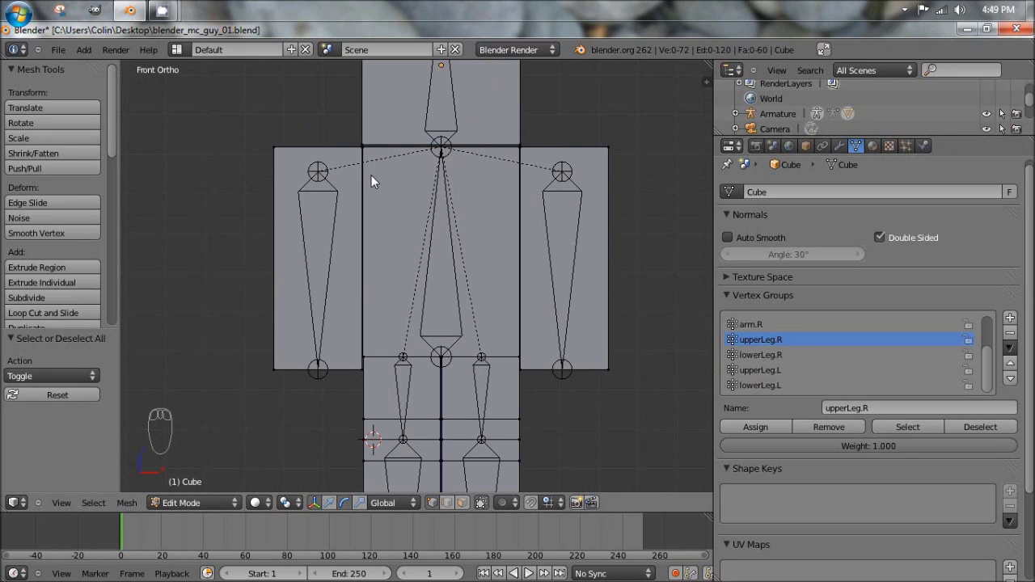
# Select all linked vertices of the torso block and remove them from the upperLeg.R vertex group.
pyautogui.press('l')
pyautogui.press('l')
pyautogui.press('l')
pyautogui.press('l')
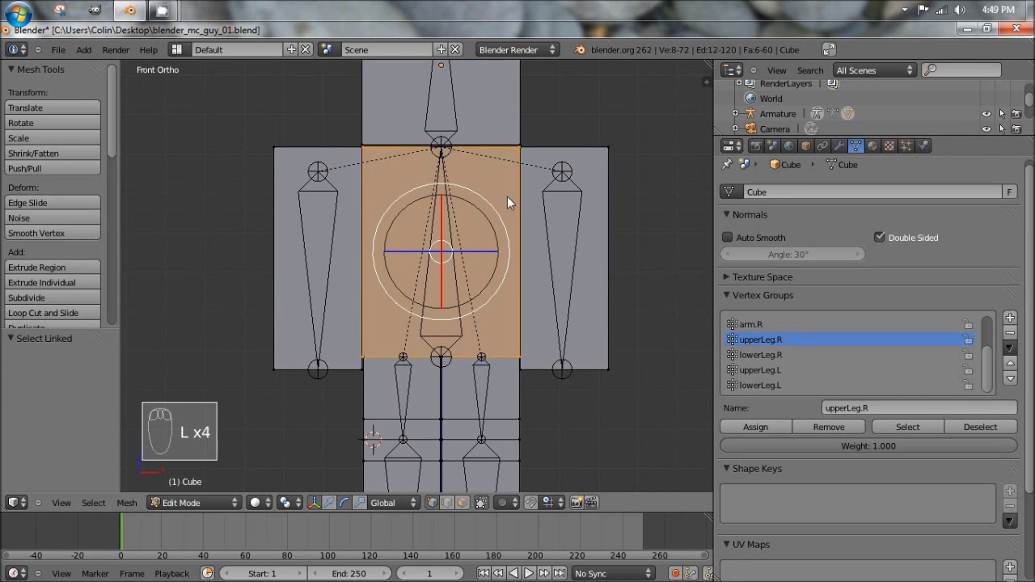
pyautogui.moveTo(489, 255); pyautogui.dragTo(471, 197, button='middle')
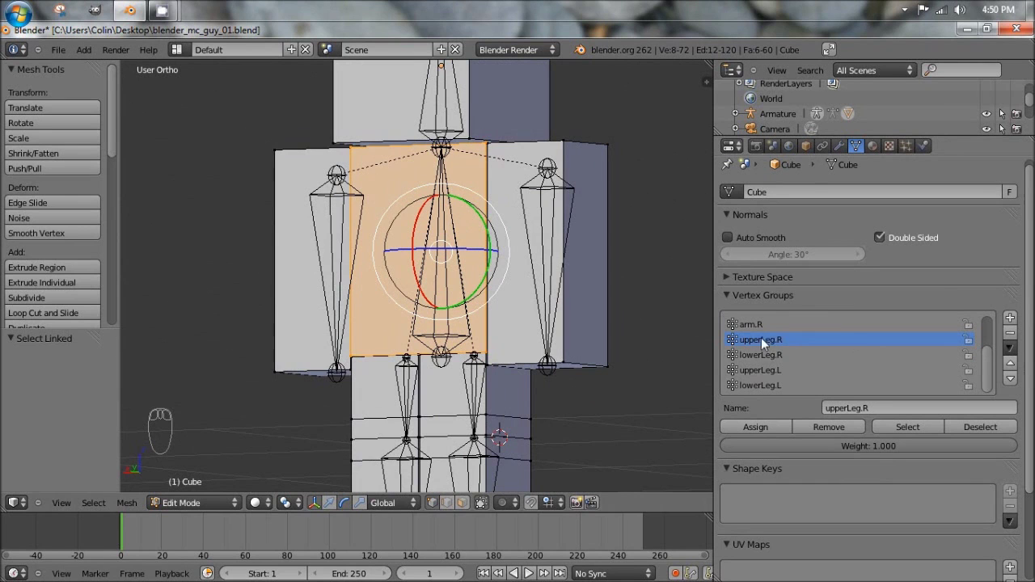
pyautogui.press('KP_1')
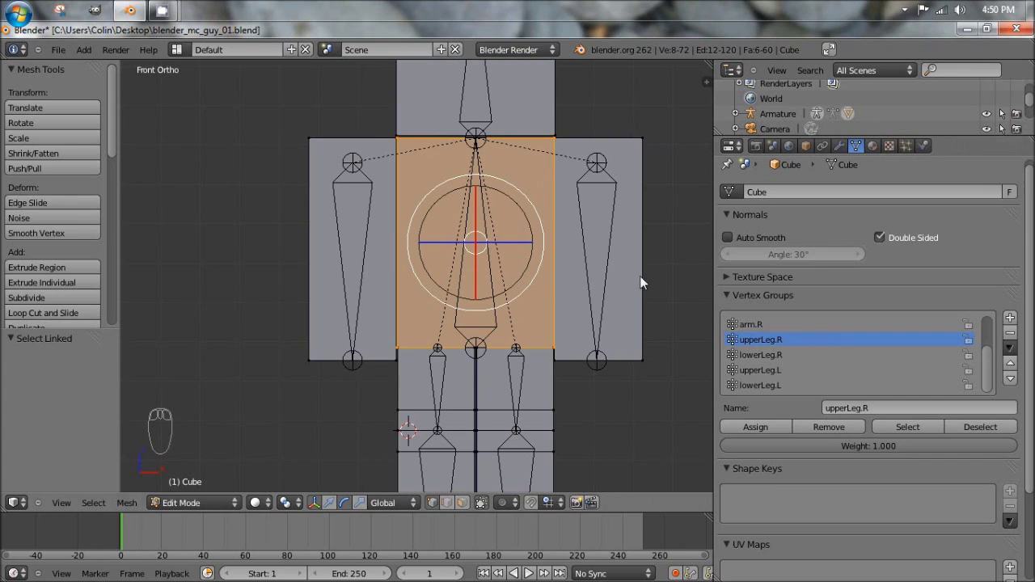
pyautogui.click(838, 426)
# Remove the selected torso vertices from the lowerLeg.R vertex group.
pyautogui.click(767, 356)
pyautogui.click(822, 425)
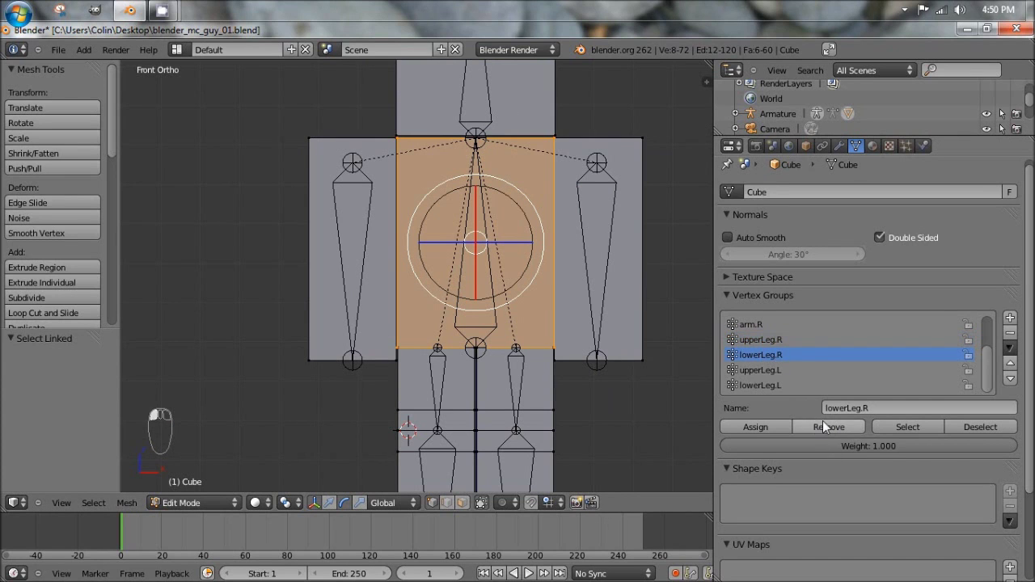
pyautogui.click(837, 426)
pyautogui.click(823, 424)
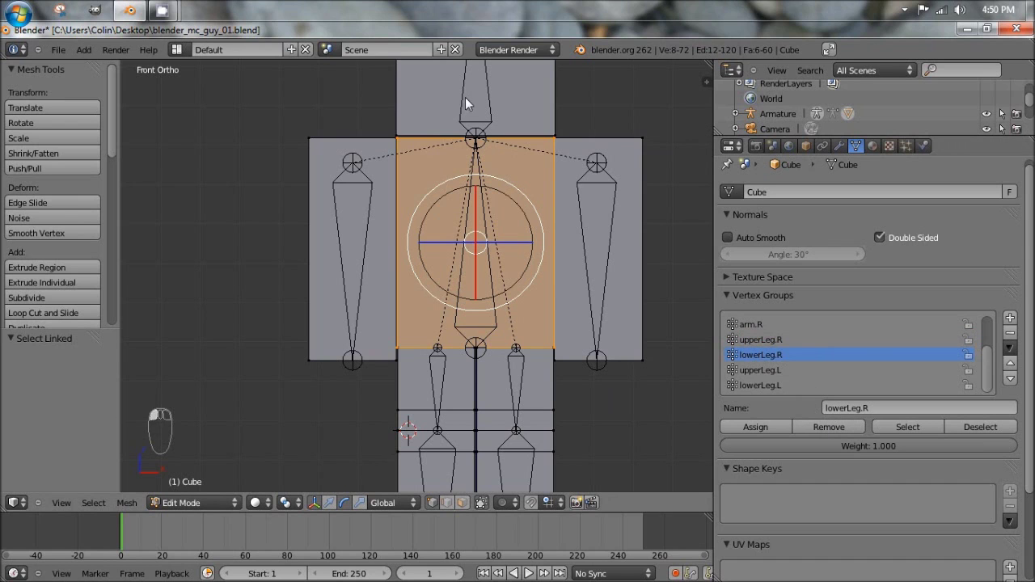
# Clear the selection and select the vertices assigned to the upperLeg.R vertex group.
pyautogui.press('a')
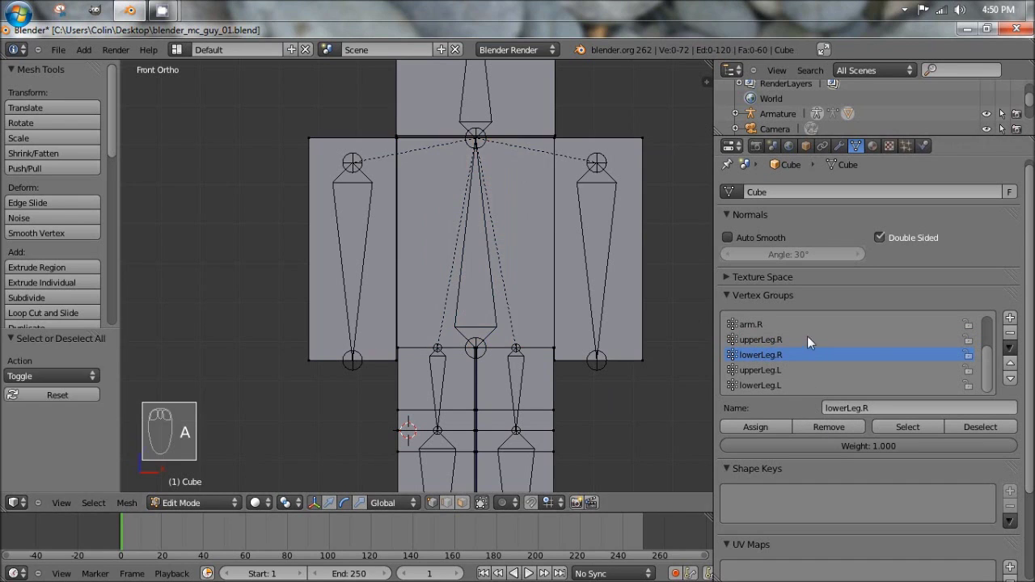
pyautogui.click(746, 338)
pyautogui.click(894, 426)
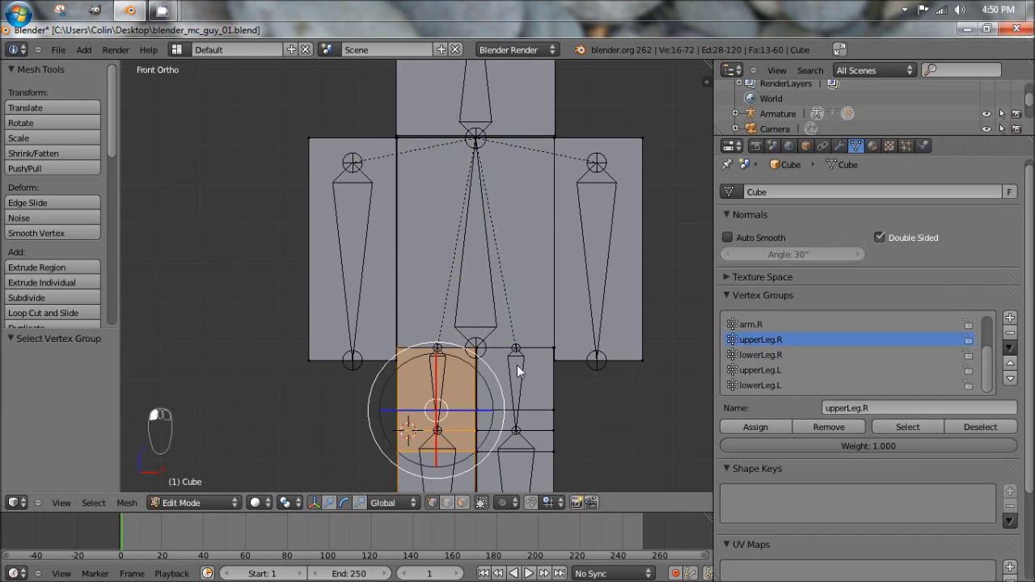
pyautogui.keyDown('shift'); pyautogui.moveTo(517, 370); pyautogui.dragTo(410, 344, button='middle'); pyautogui.keyUp('shift')
pyautogui.scroll(5, 462, 257)
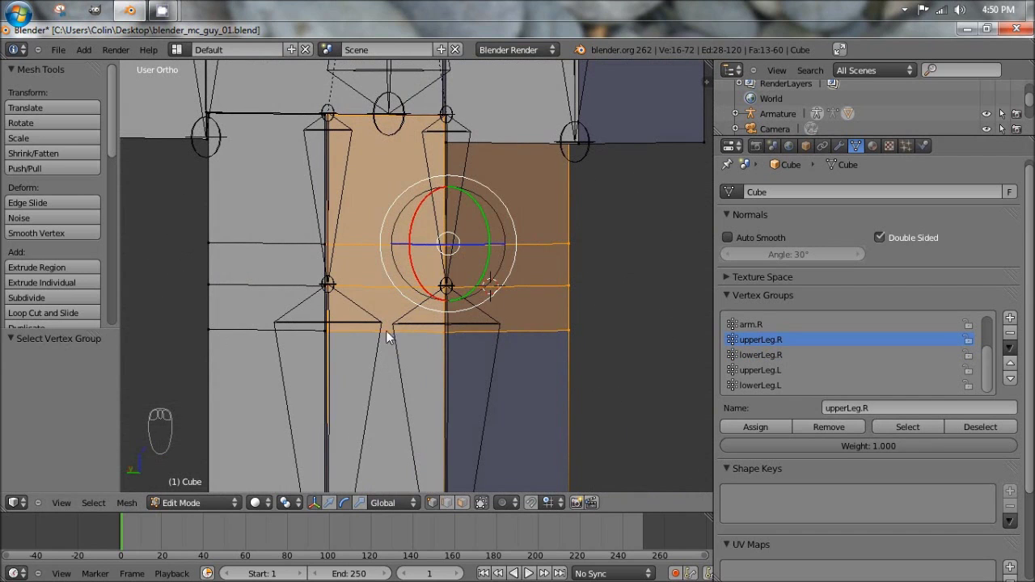
pyautogui.keyDown('alt'); pyautogui.rightClick(387, 330); pyautogui.keyUp('alt')
pyautogui.moveTo(480, 363); pyautogui.dragTo(352, 318, button='middle')
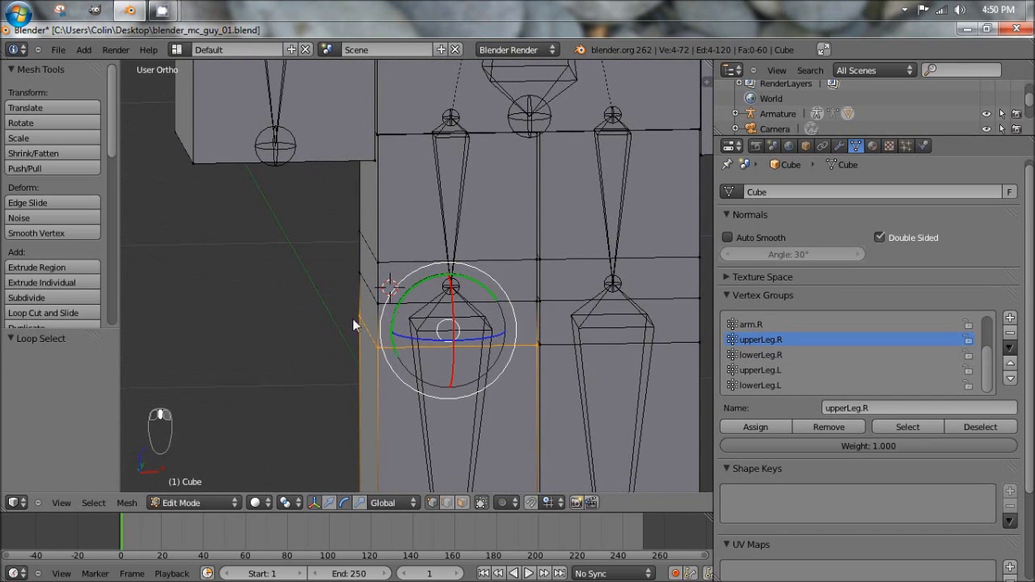
pyautogui.moveTo(503, 345); pyautogui.dragTo(425, 214, button='middle')
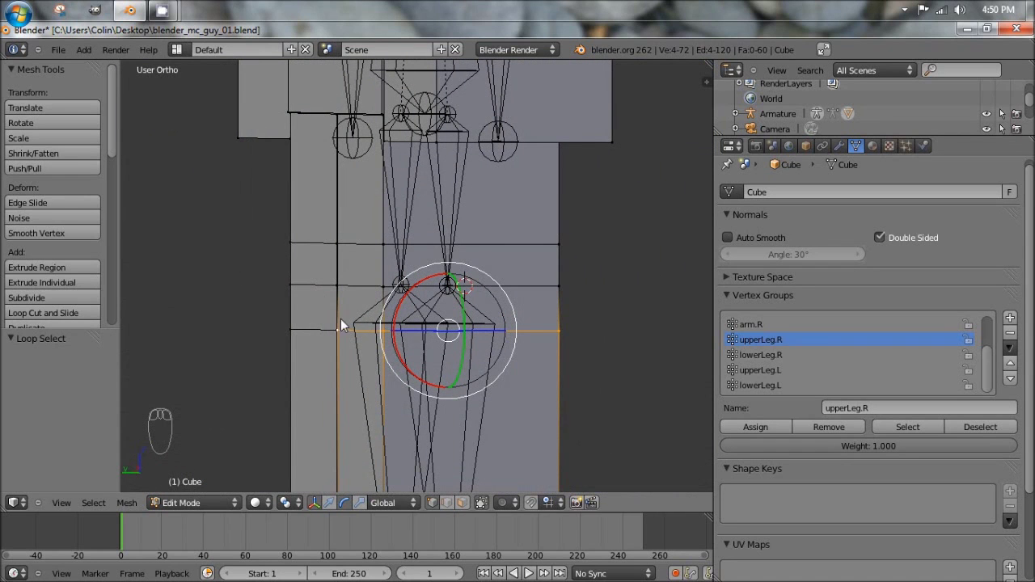
pyautogui.moveTo(488, 317); pyautogui.dragTo(649, 315, button='middle')
pyautogui.press('KP_1')
pyautogui.press('a')
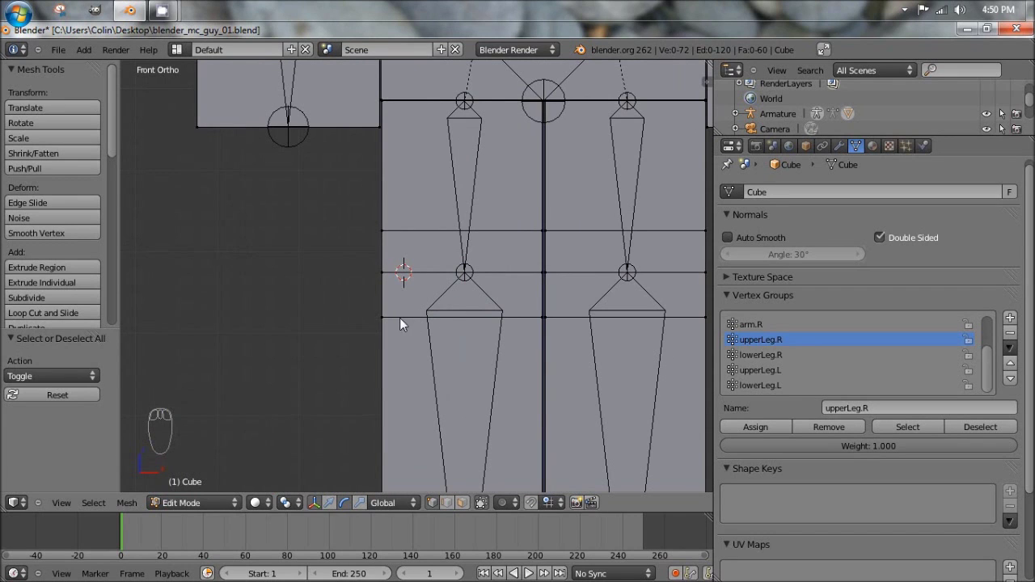
# Remove the edge loop just below the right knee from the upperLeg.R vertex group, and clear the selection.
pyautogui.moveTo(377, 312); pyautogui.dragTo(469, 338, button='middle')
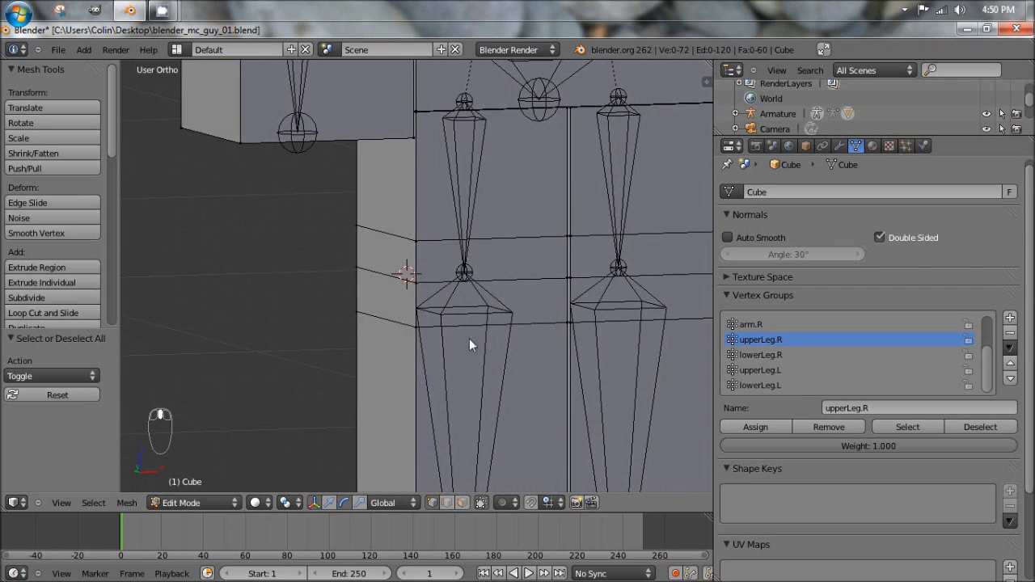
pyautogui.keyDown('alt'); pyautogui.rightClick(533, 323); pyautogui.keyUp('alt')
pyautogui.moveTo(340, 336); pyautogui.dragTo(378, 353, button='middle')
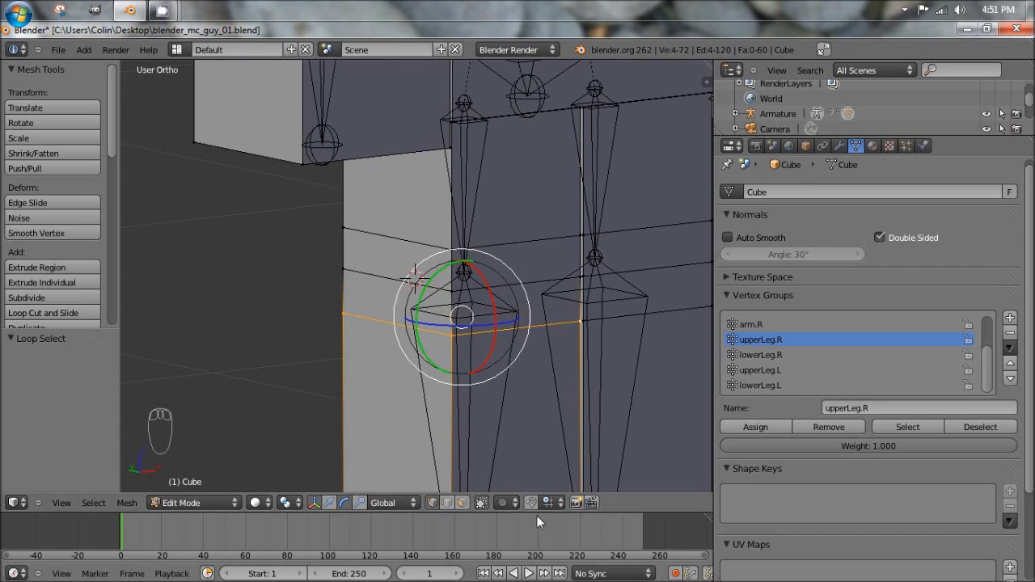
pyautogui.press('KP_1')
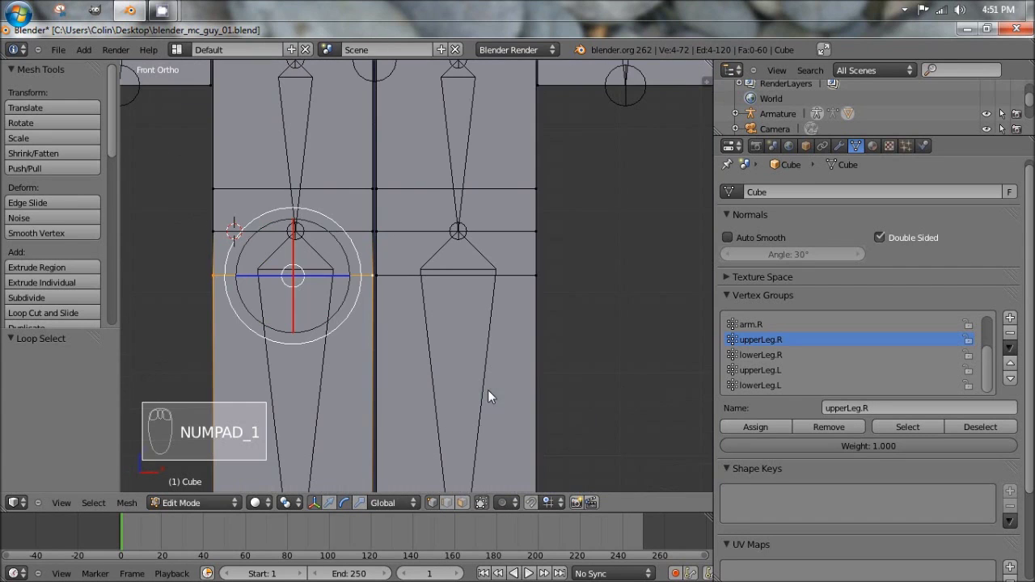
pyautogui.click(838, 424)
pyautogui.press('a')
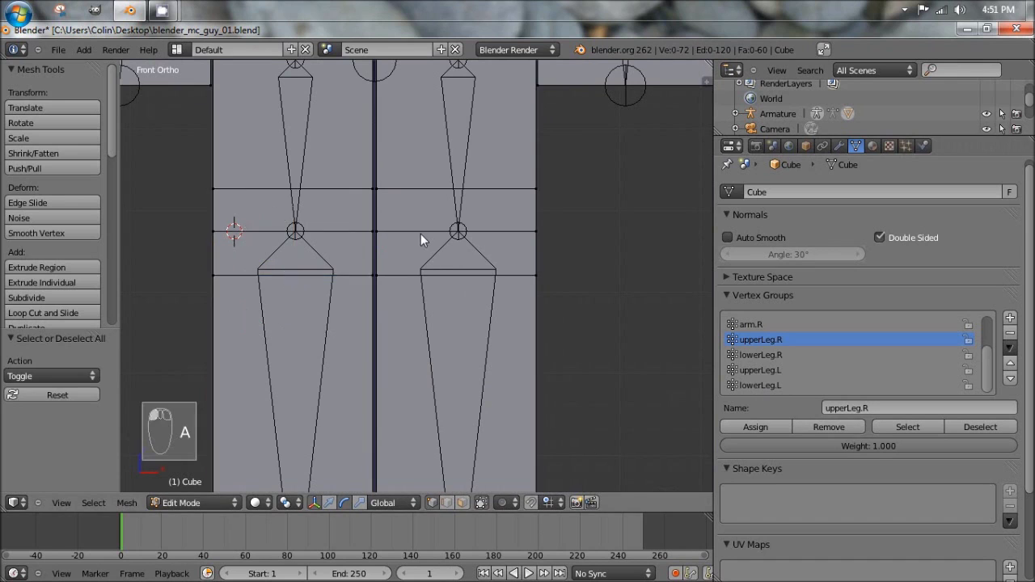
# Reselect the upperLeg.R group's vertices to check its coverage from several angles, and clear the selection.
pyautogui.keyDown('shift'); pyautogui.moveTo(420, 233); pyautogui.dragTo(548, 347, button='middle'); pyautogui.keyUp('shift')
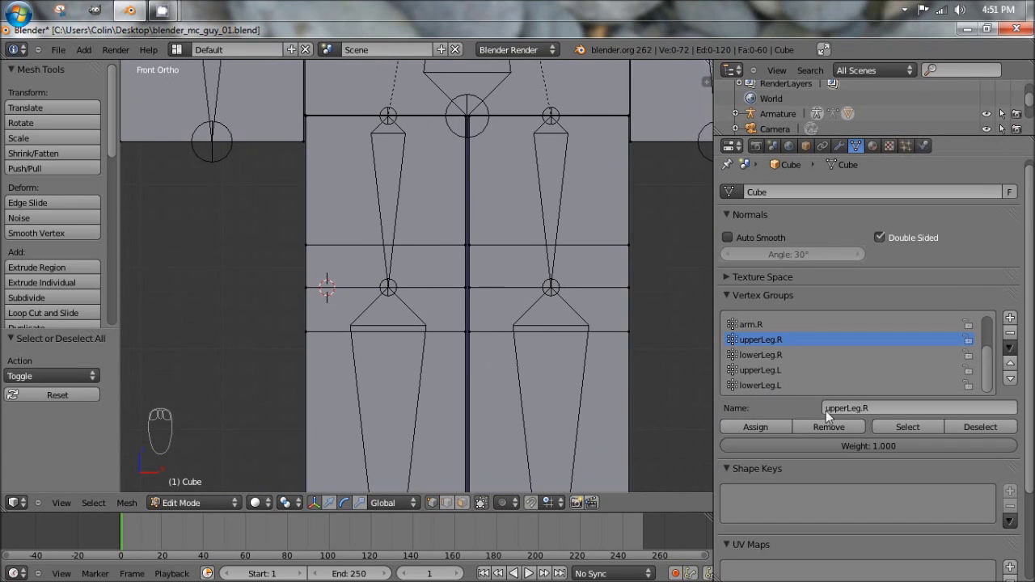
pyautogui.click(899, 427)
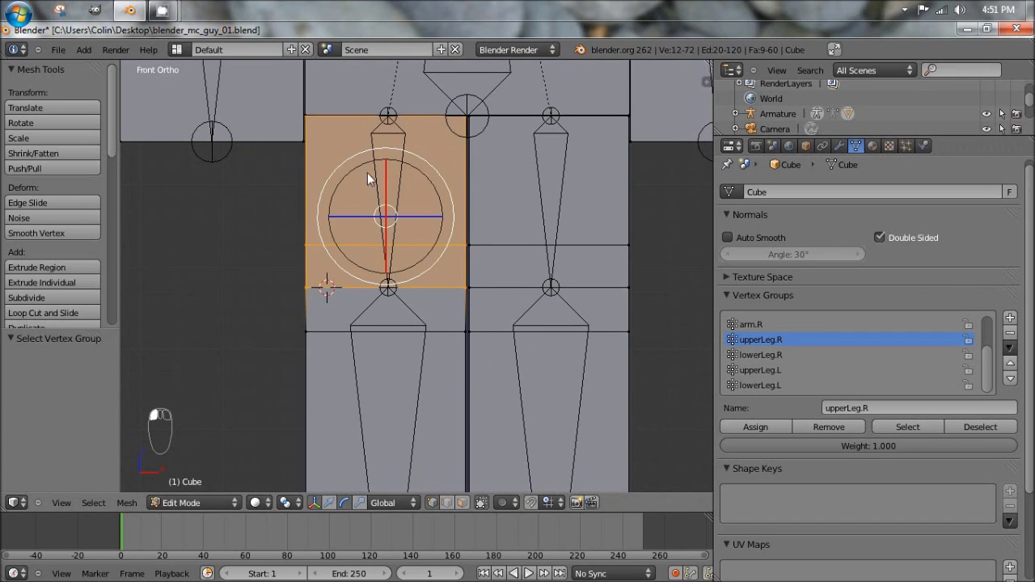
pyautogui.moveTo(367, 173); pyautogui.dragTo(479, 148, button='middle')
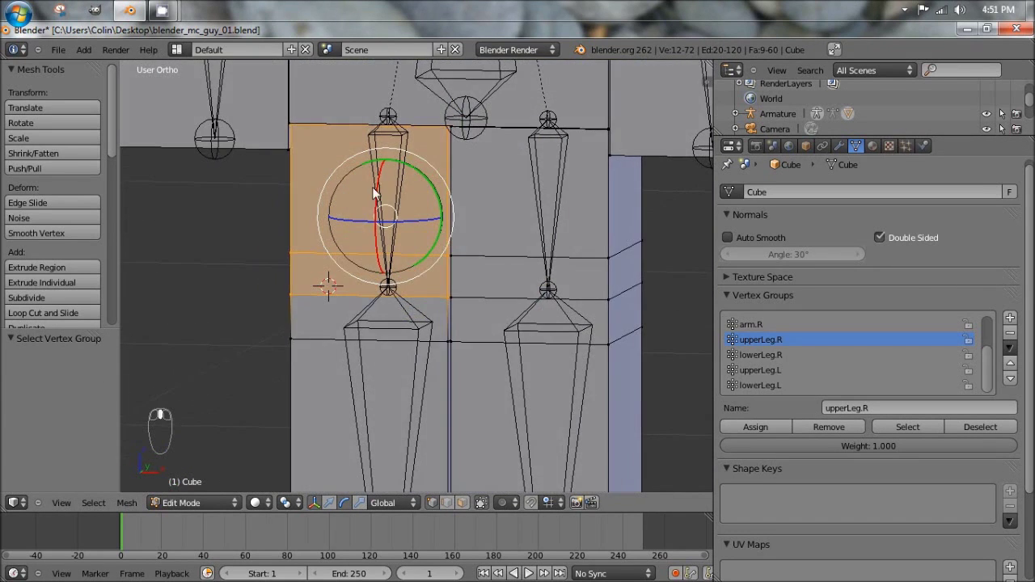
pyautogui.moveTo(486, 205); pyautogui.dragTo(588, 212, button='middle')
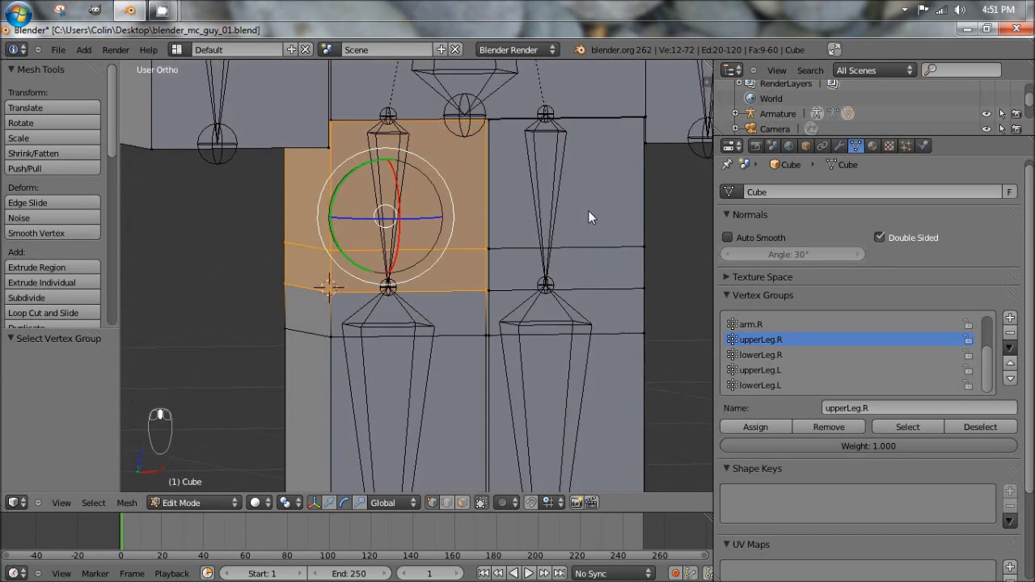
pyautogui.press('KP_1')
pyautogui.press('a')
pyautogui.press('a')
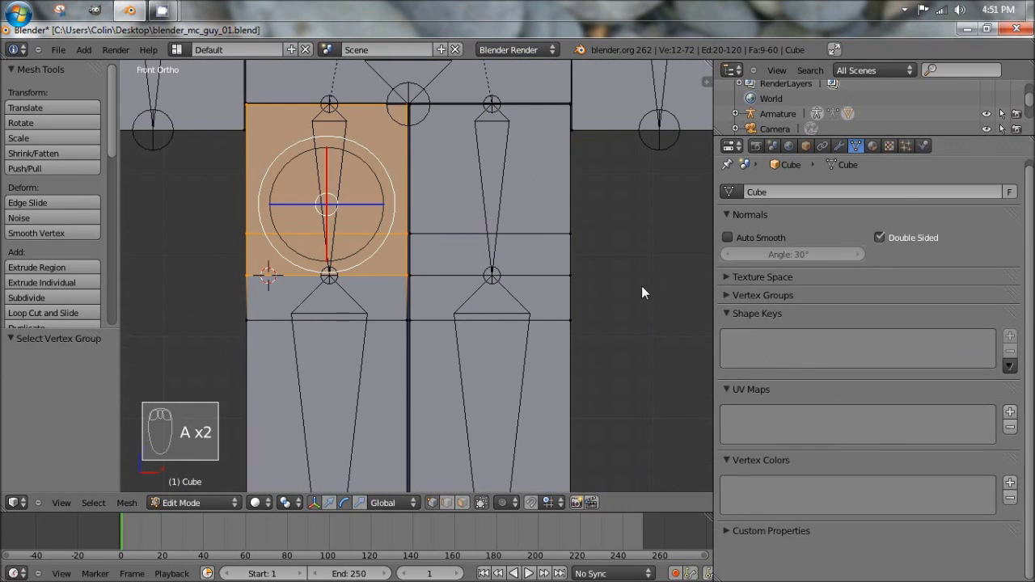
pyautogui.click(729, 296)
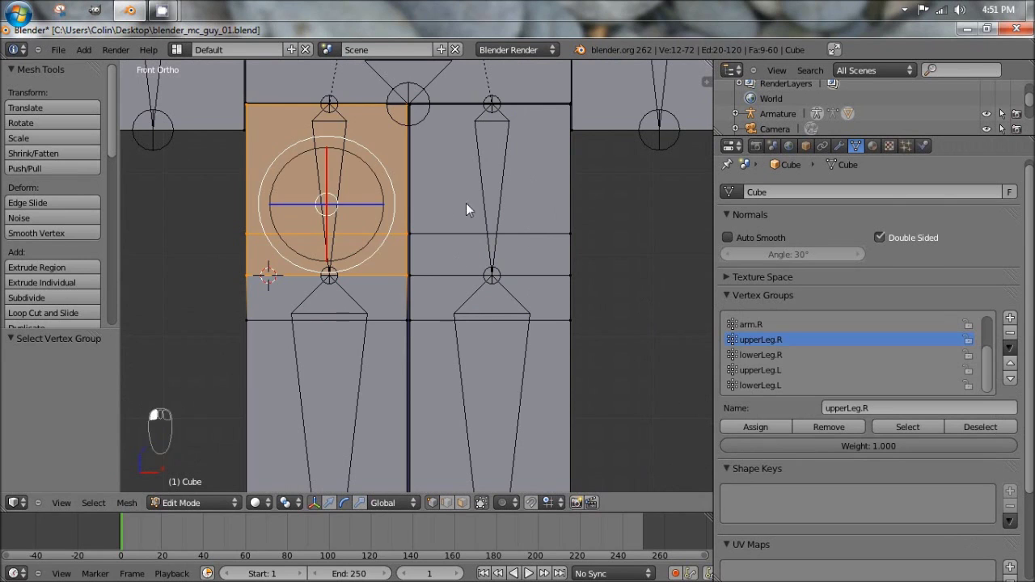
pyautogui.press('a')
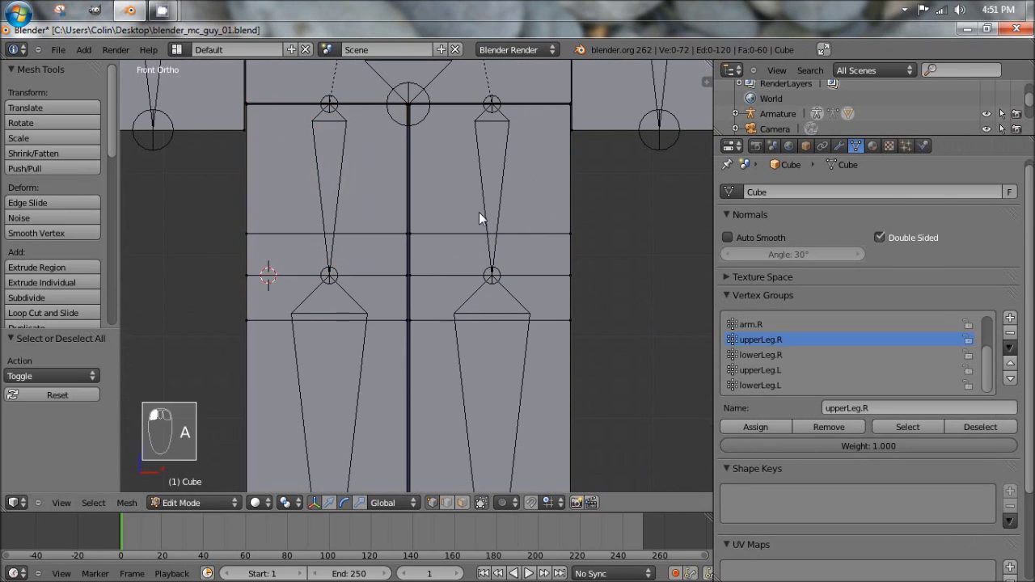
# Select the vertices assigned to the lowerLeg.R vertex group to check which part of the leg it covers.
pyautogui.click(761, 355)
pyautogui.keyDown('shift'); pyautogui.moveTo(494, 315); pyautogui.dragTo(532, 206, button='middle'); pyautogui.keyUp('shift')
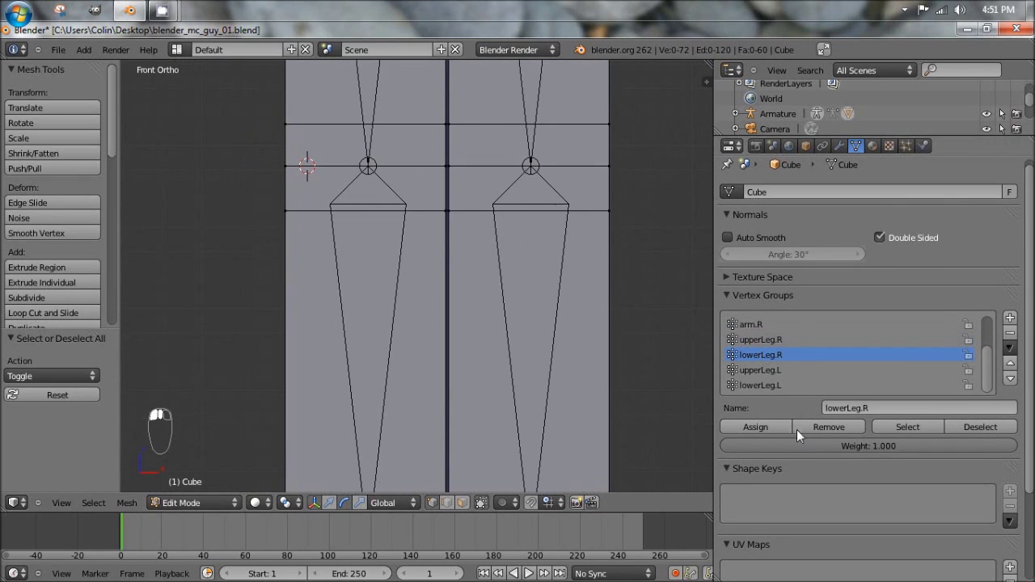
pyautogui.click(901, 427)
pyautogui.scroll(-5, 388, 220)
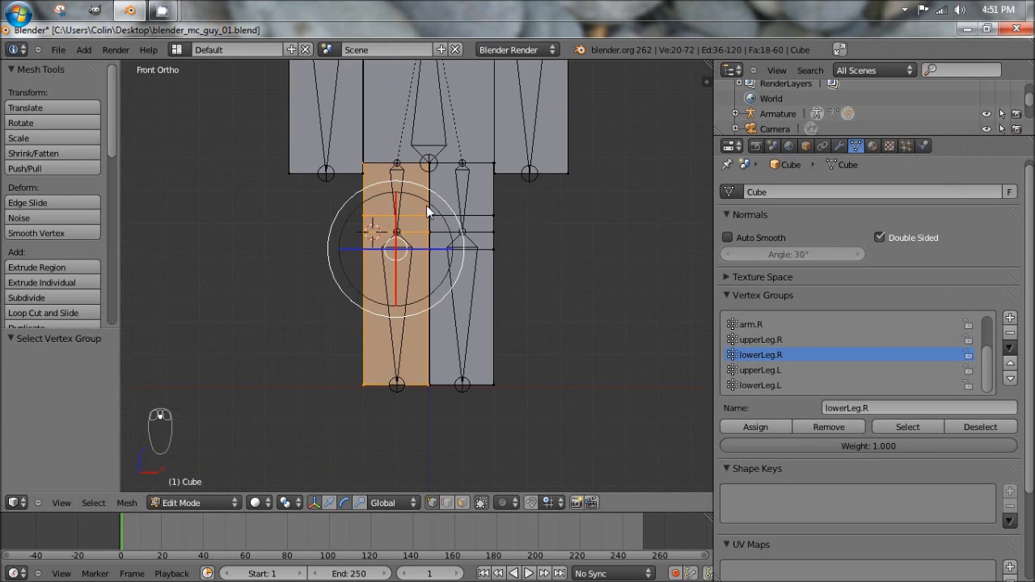
pyautogui.keyDown('shift'); pyautogui.moveTo(430, 212); pyautogui.dragTo(421, 272, button='middle'); pyautogui.keyUp('shift')
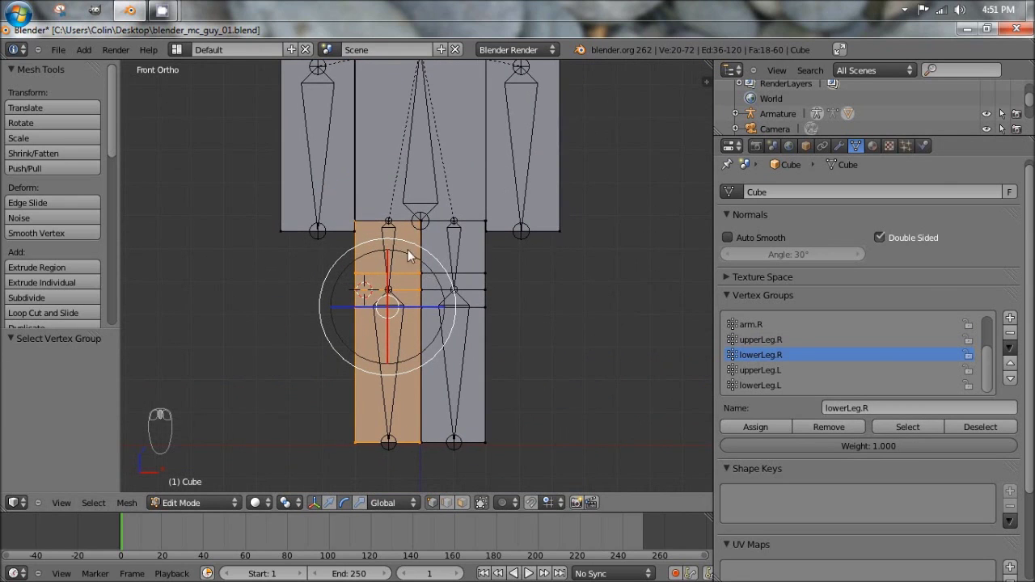
pyautogui.moveTo(374, 245); pyautogui.dragTo(376, 237, button='middle')
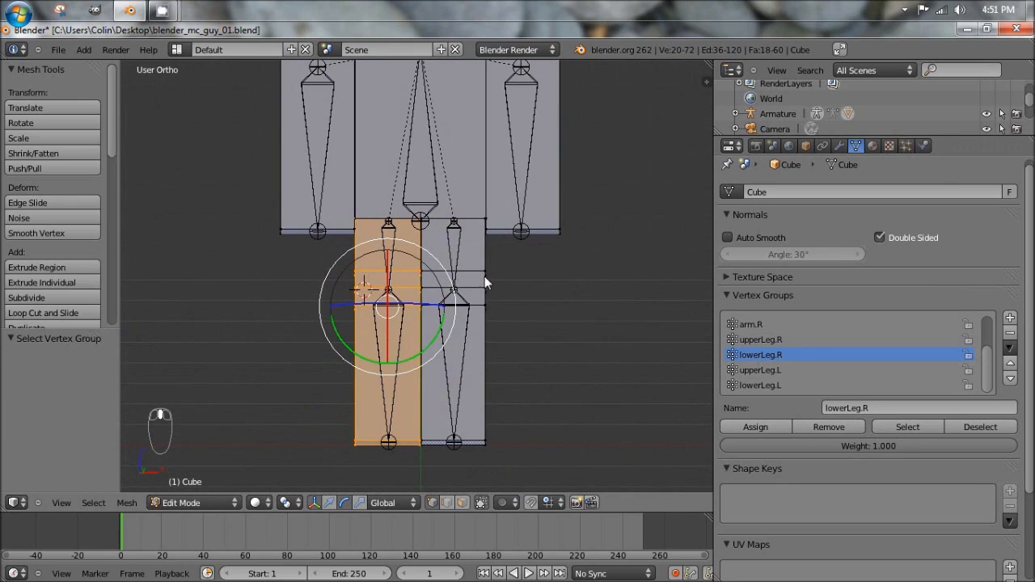
# Select only the edge loop just above the right knee.
pyautogui.rightClick(371, 269)
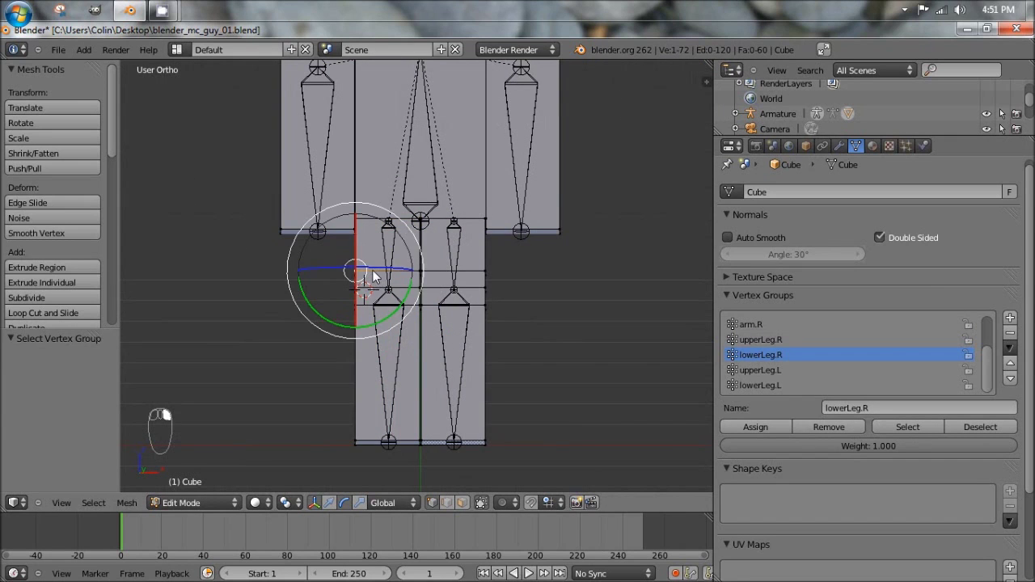
pyautogui.keyDown('alt'); pyautogui.rightClick(374, 272); pyautogui.keyUp('alt')
pyautogui.moveTo(376, 274); pyautogui.dragTo(545, 284, button='middle')
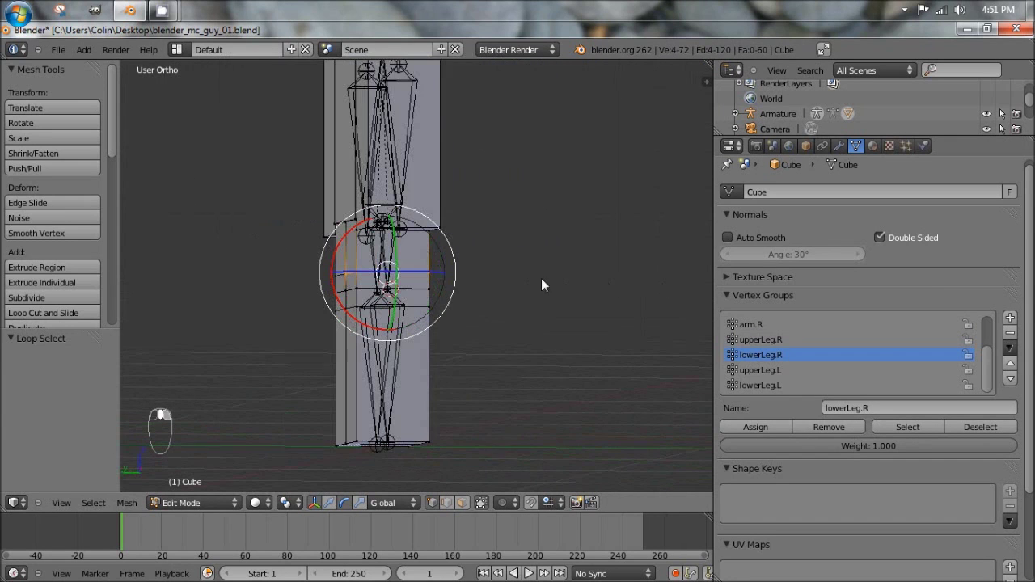
pyautogui.scroll(10, 389, 230)
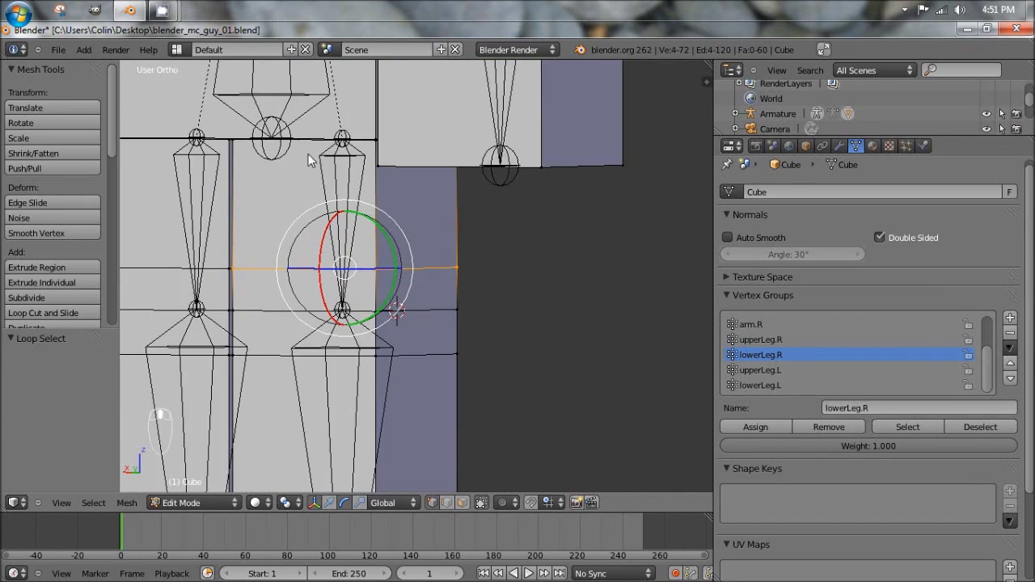
pyautogui.scroll(2, 419, 216)
pyautogui.scroll(-1, 300, 166)
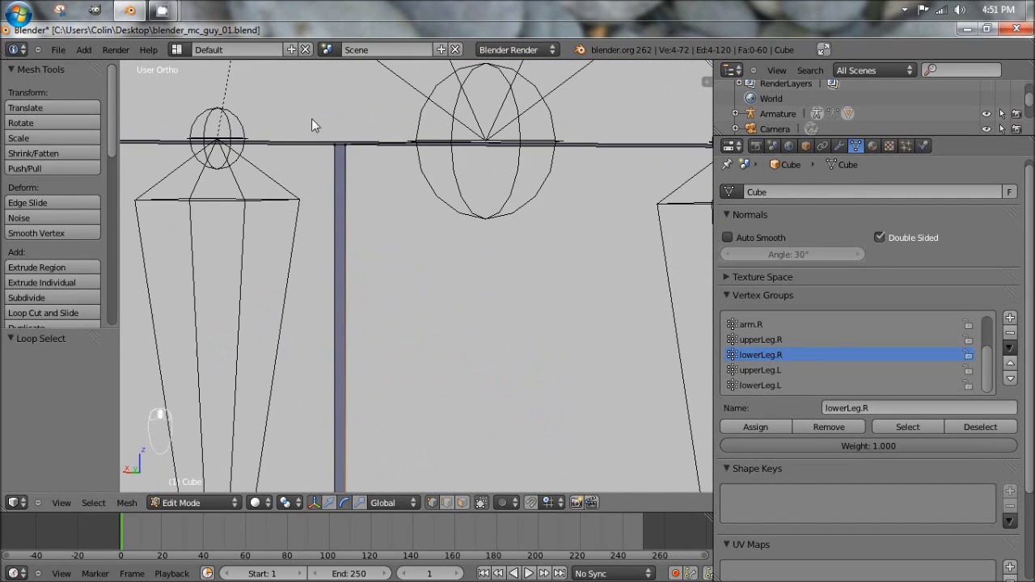
# Add the four corner vertices at the top of the right leg to the selection.
pyautogui.keyDown('shift'); pyautogui.rightClick(349, 145); pyautogui.keyUp('shift')
pyautogui.keyDown('shift'); pyautogui.moveTo(607, 211); pyautogui.dragTo(136, 215, button='middle'); pyautogui.keyUp('shift')
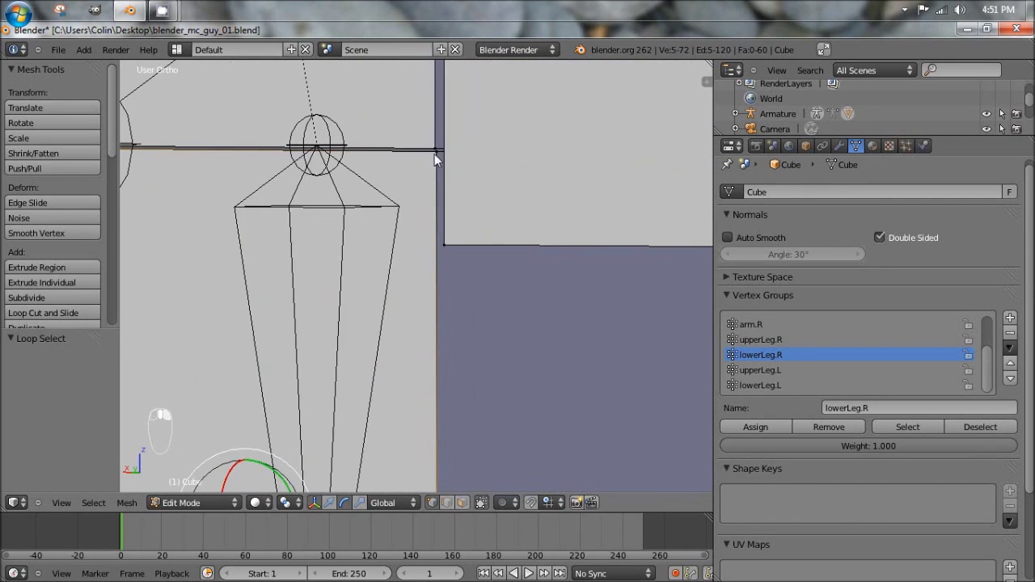
pyautogui.keyDown('shift'); pyautogui.rightClick(435, 153); pyautogui.keyUp('shift')
pyautogui.moveTo(436, 157); pyautogui.dragTo(351, 234, button='middle')
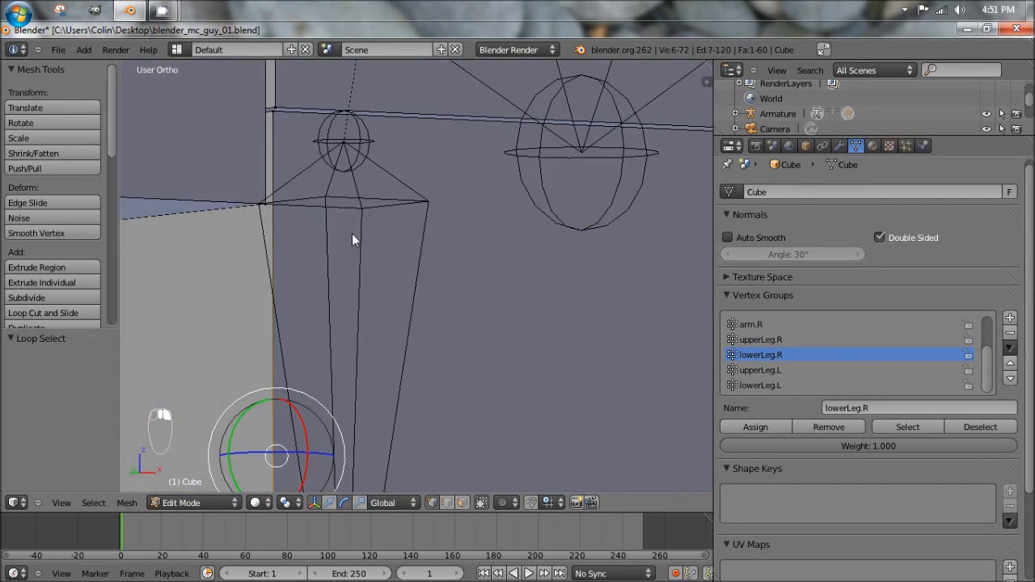
pyautogui.keyDown('shift'); pyautogui.rightClick(273, 112); pyautogui.keyUp('shift')
pyautogui.moveTo(274, 112); pyautogui.dragTo(364, 156, button='middle')
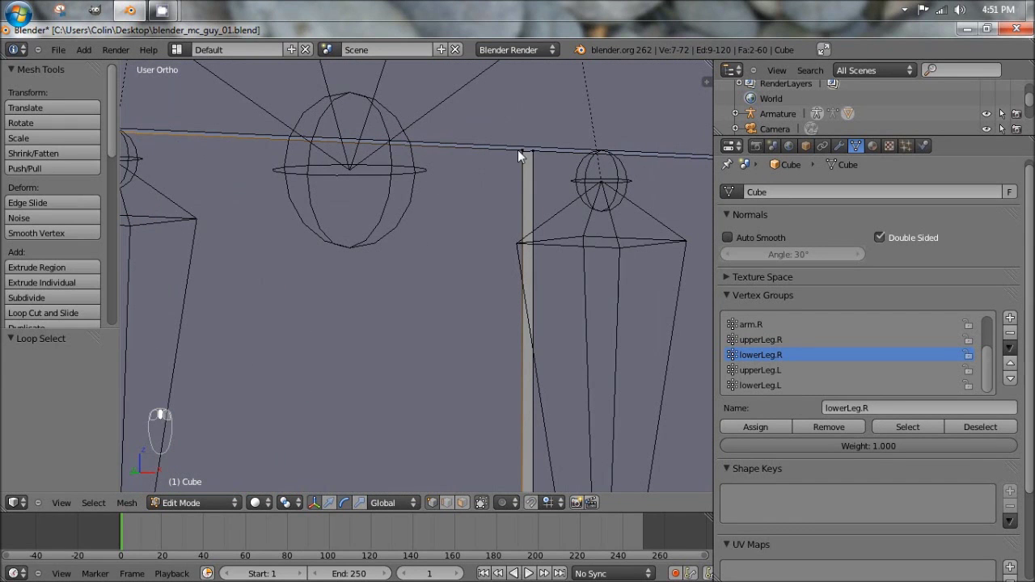
pyautogui.keyDown('shift'); pyautogui.rightClick(526, 154); pyautogui.keyUp('shift')
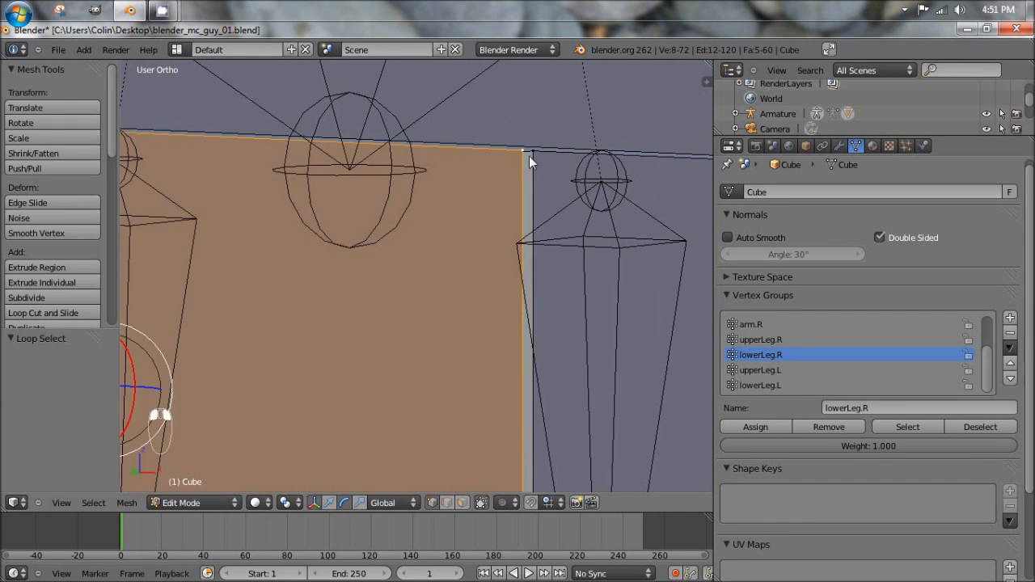
# Remove the selected upper thigh vertices from the lowerLeg.R vertex group.
pyautogui.moveTo(529, 156); pyautogui.dragTo(507, 284, button='middle')
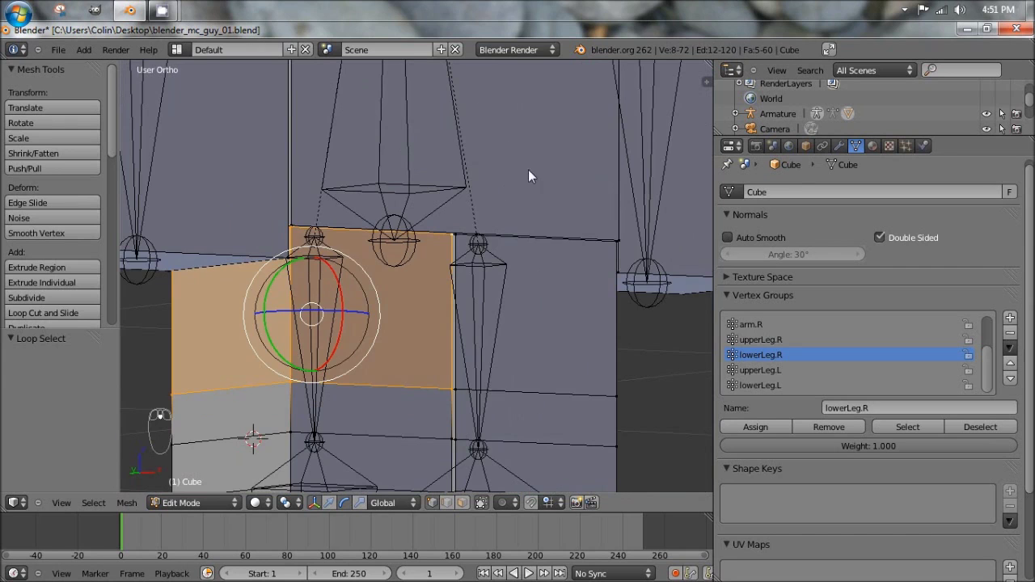
pyautogui.moveTo(528, 169); pyautogui.dragTo(572, 298, button='middle')
pyautogui.keyDown('shift'); pyautogui.moveTo(368, 302); pyautogui.dragTo(477, 248, button='middle'); pyautogui.keyUp('shift')
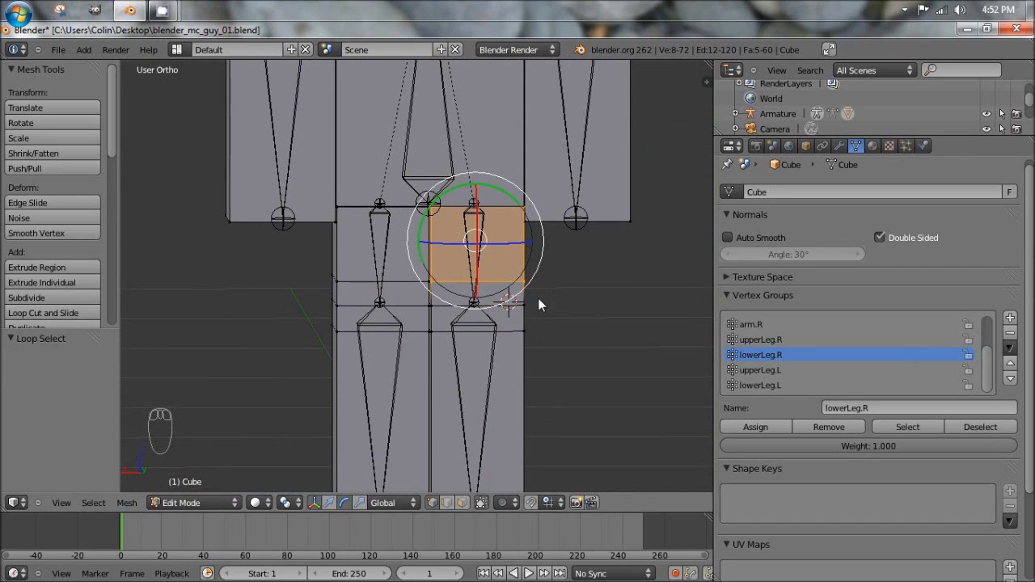
pyautogui.moveTo(523, 307); pyautogui.dragTo(485, 339, button='middle')
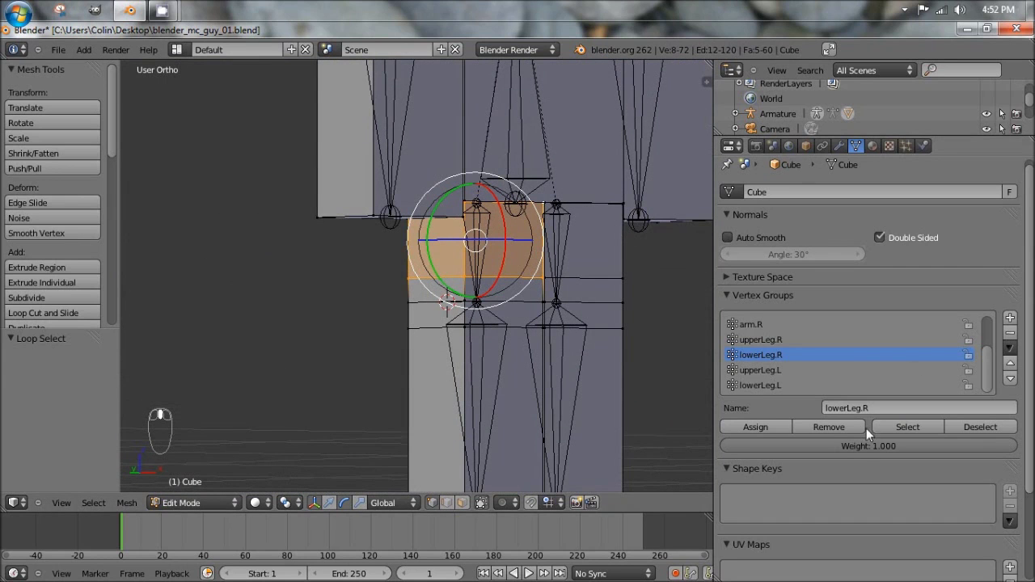
pyautogui.click(824, 426)
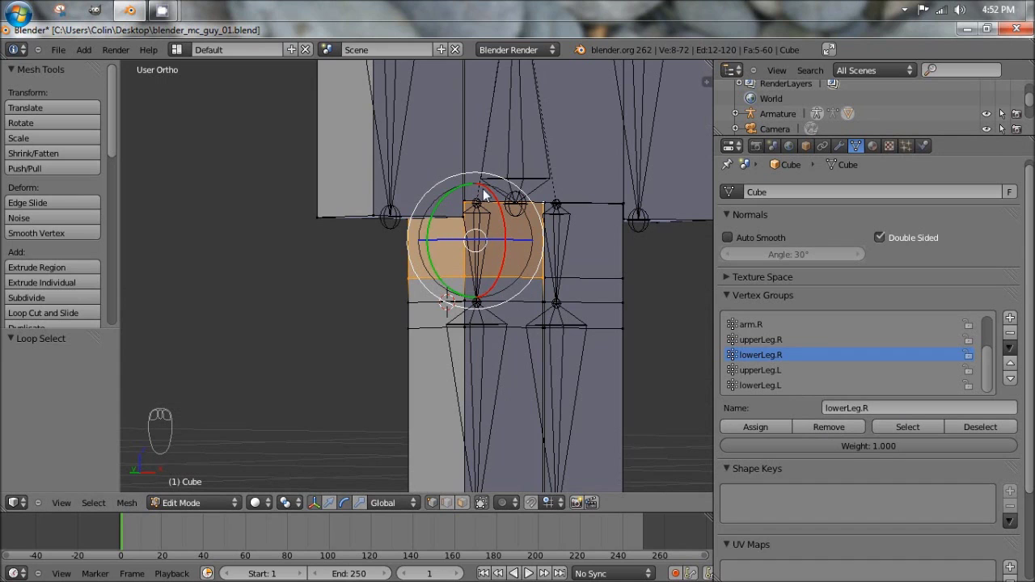
pyautogui.click(830, 421)
# Clear the selection and reselect the lowerLeg.R group's vertices to check its coverage.
pyautogui.press('a')
pyautogui.click(902, 427)
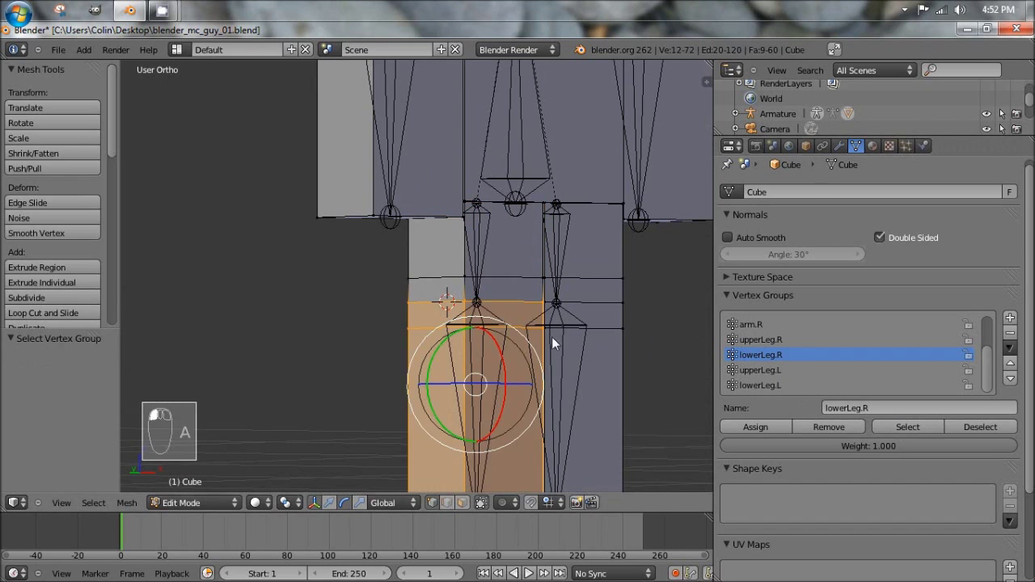
pyautogui.scroll(-3, 460, 259)
pyautogui.moveTo(460, 259); pyautogui.dragTo(453, 267, button='middle')
pyautogui.press('KP_1')
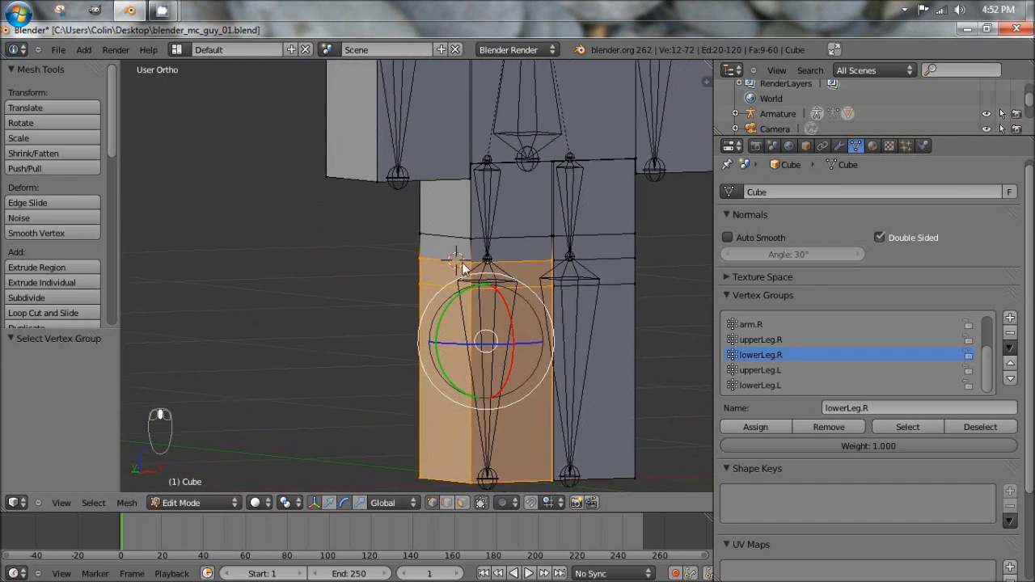
# Select only the middle edge loop at the right knee joint to inspect it.
pyautogui.keyDown('shift'); pyautogui.moveTo(395, 229); pyautogui.dragTo(444, 242, button='middle'); pyautogui.keyUp('shift')
pyautogui.scroll(3, 443, 242)
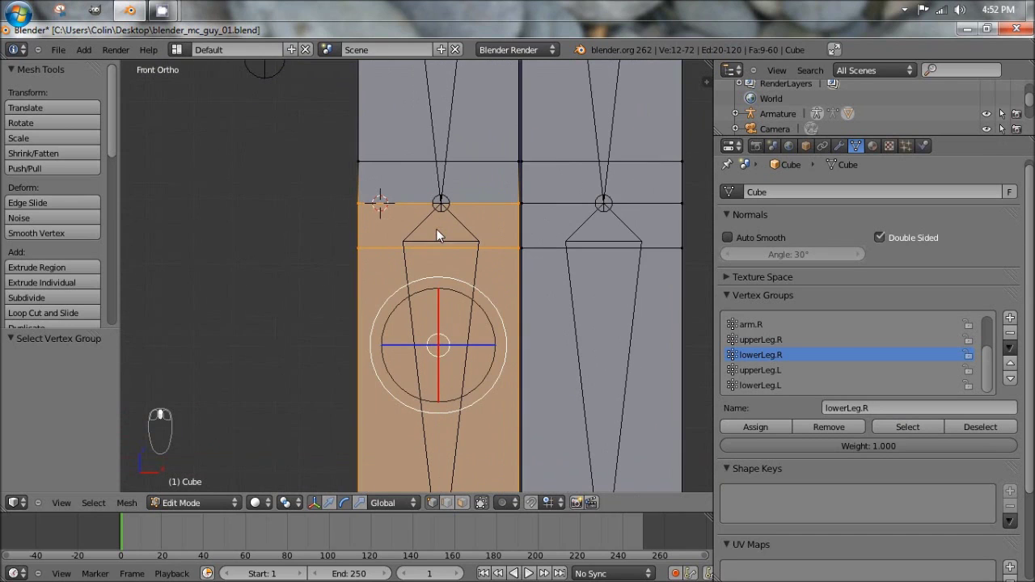
pyautogui.keyDown('alt'); pyautogui.click(398, 203); pyautogui.keyUp('alt')
pyautogui.moveTo(390, 218); pyautogui.dragTo(380, 237, button='middle')
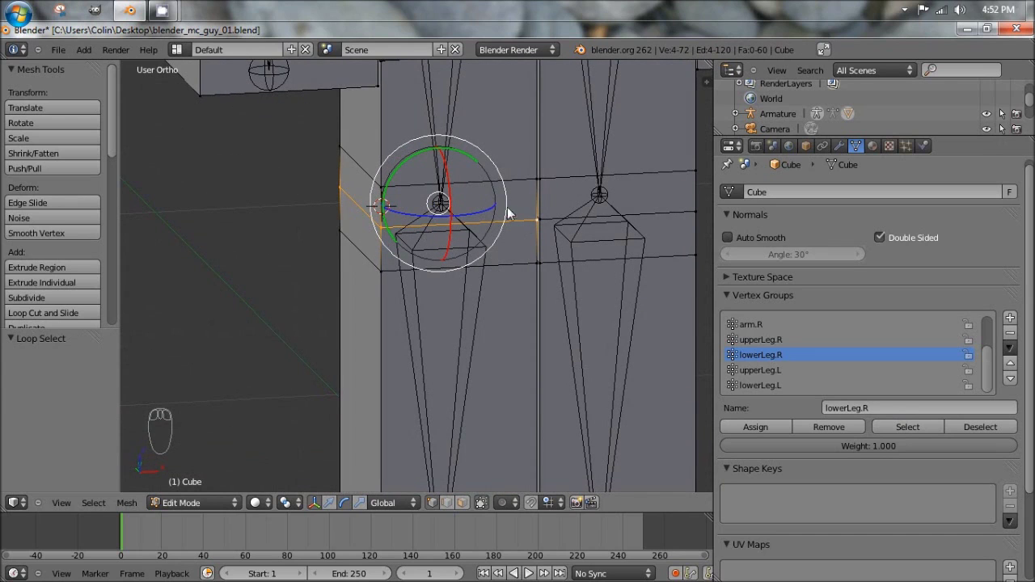
# Clear the selection and select the upperLeg.R group's vertices to check where its coverage meets the middle knee loop.
pyautogui.press('a')
pyautogui.click(764, 339)
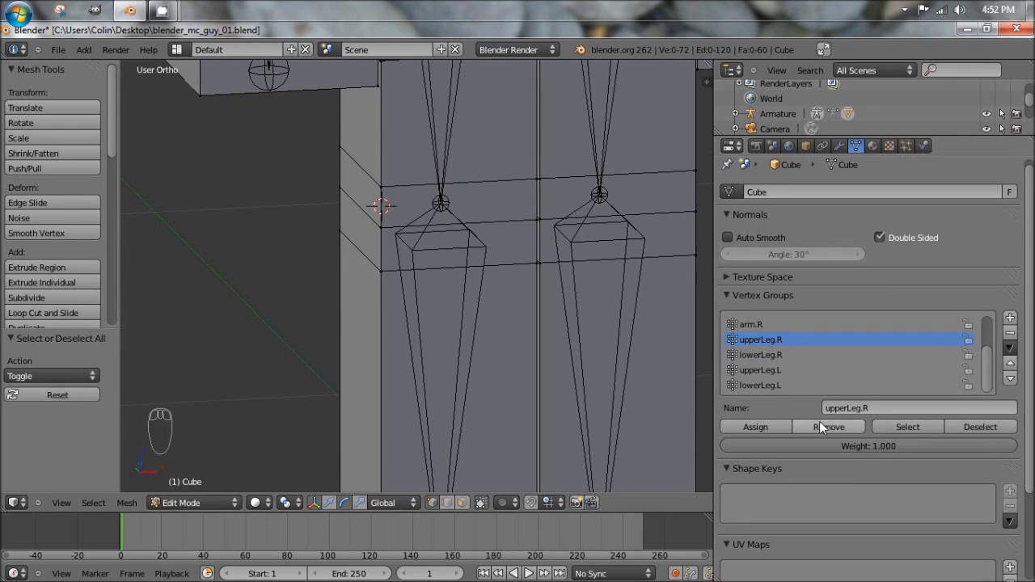
pyautogui.click(904, 429)
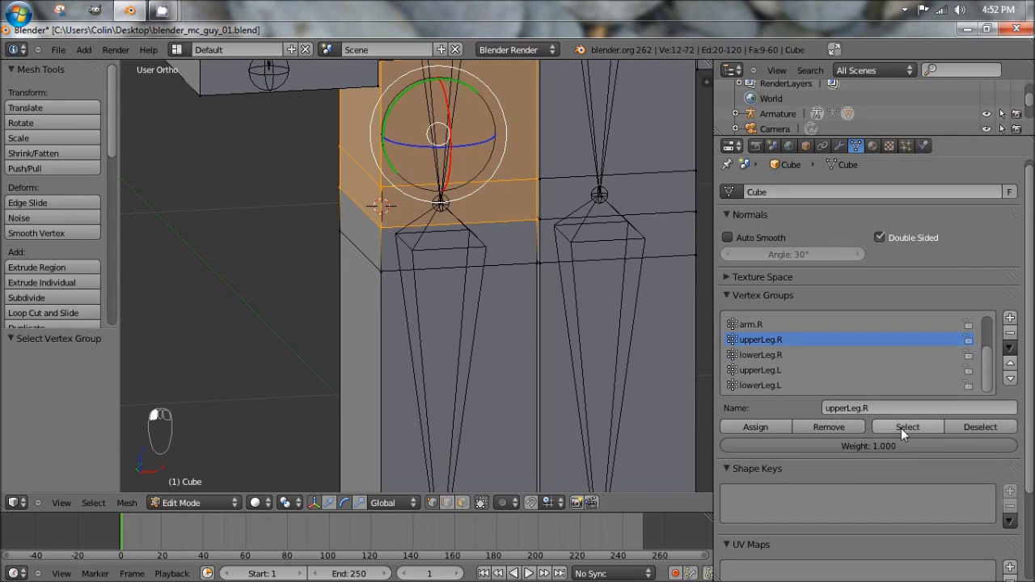
pyautogui.keyDown('alt'); pyautogui.rightClick(495, 225); pyautogui.keyUp('alt')
# Select the lowerLeg.R group's vertices to check its coverage at the middle knee loop, ending with nothing selected.
pyautogui.press('a')
pyautogui.click(763, 358)
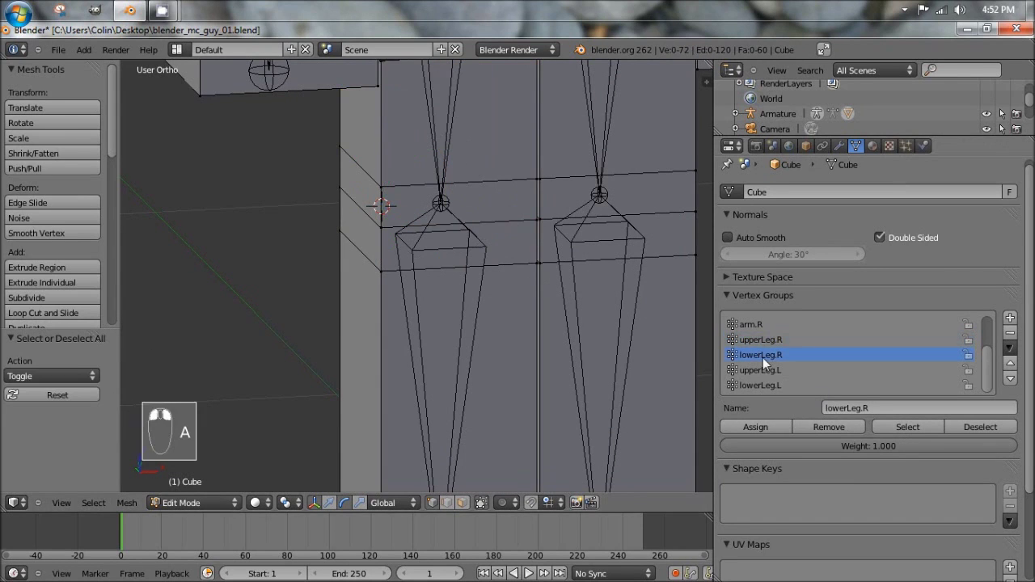
pyautogui.click(905, 427)
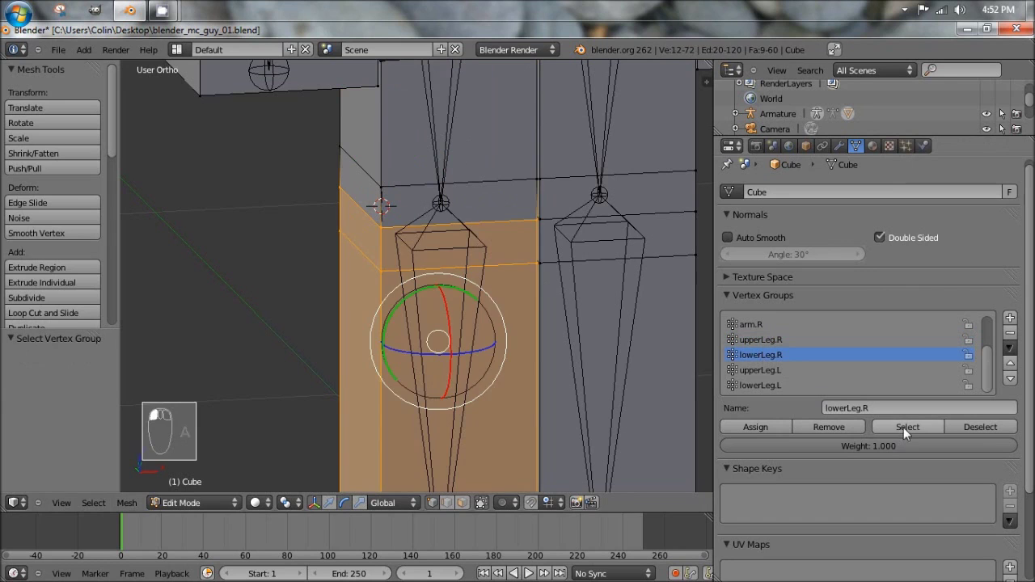
pyautogui.keyDown('alt'); pyautogui.rightClick(508, 225); pyautogui.keyUp('alt')
pyautogui.press('a')
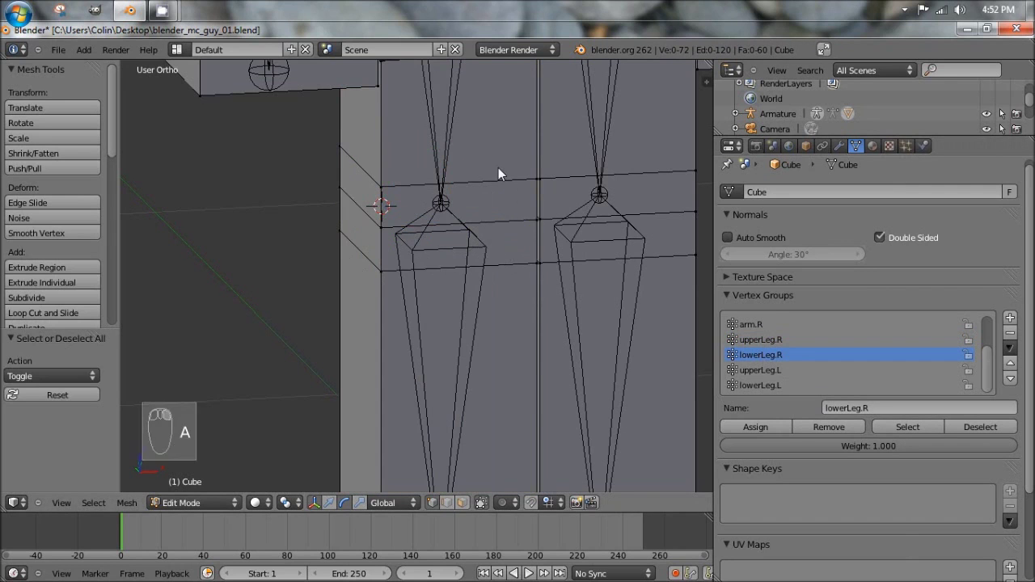
# Examine the right knee by selecting its middle edge loop and an inner vertex just above it.
pyautogui.scroll(-5, 497, 167)
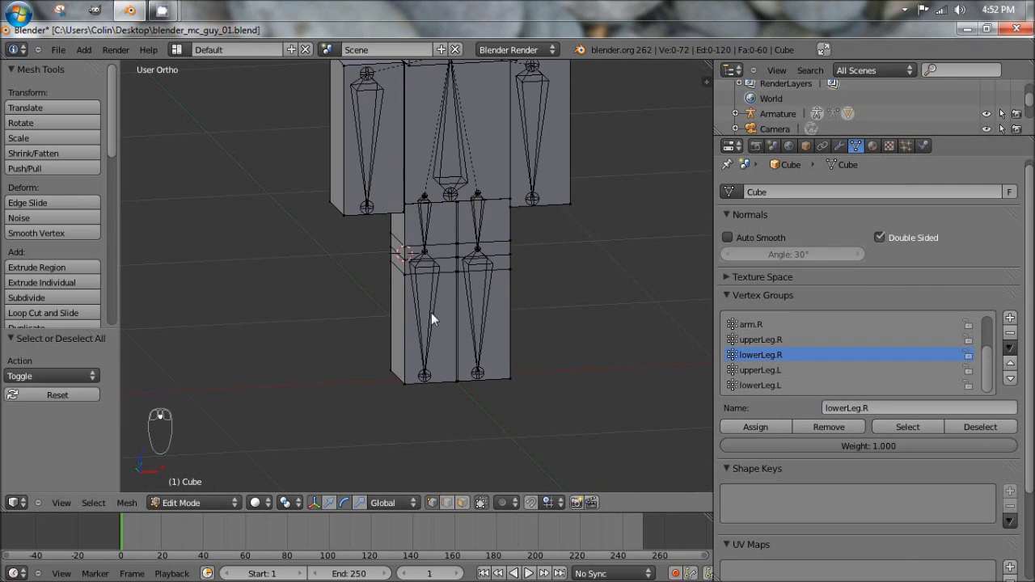
pyautogui.keyDown('alt'); pyautogui.rightClick(443, 262); pyautogui.keyUp('alt')
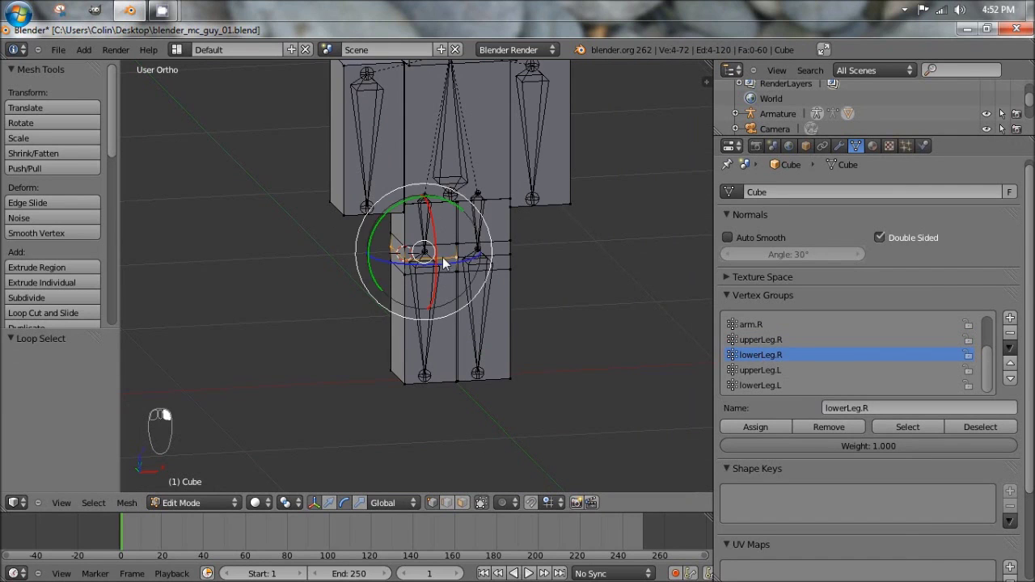
pyautogui.scroll(3, 417, 268)
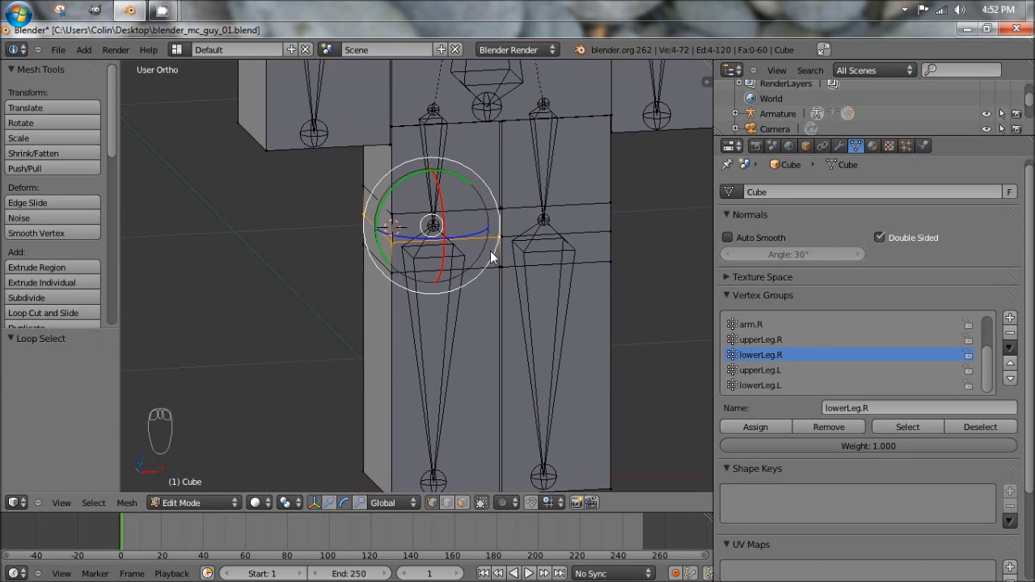
pyautogui.press('a')
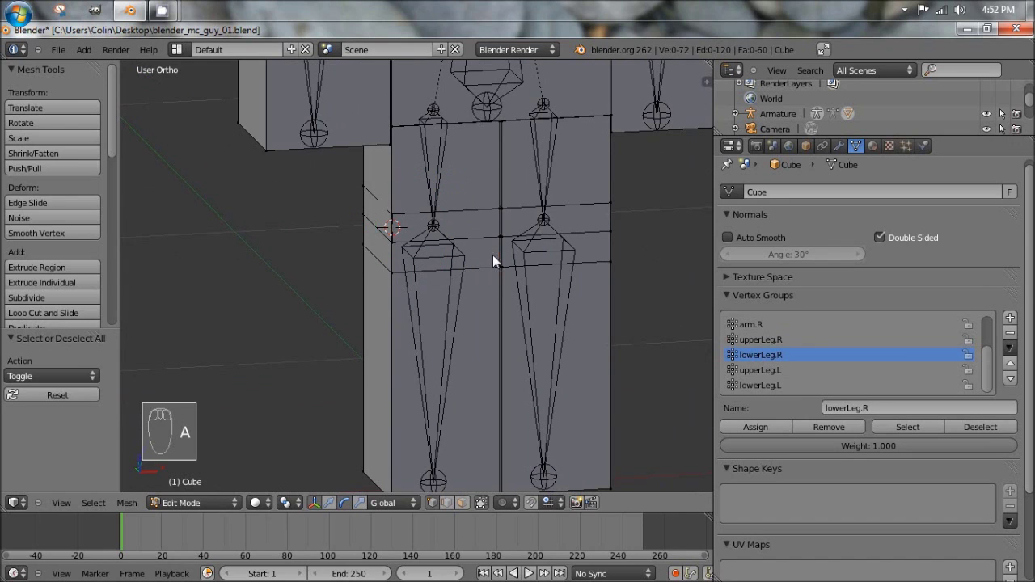
pyautogui.rightClick(506, 208)
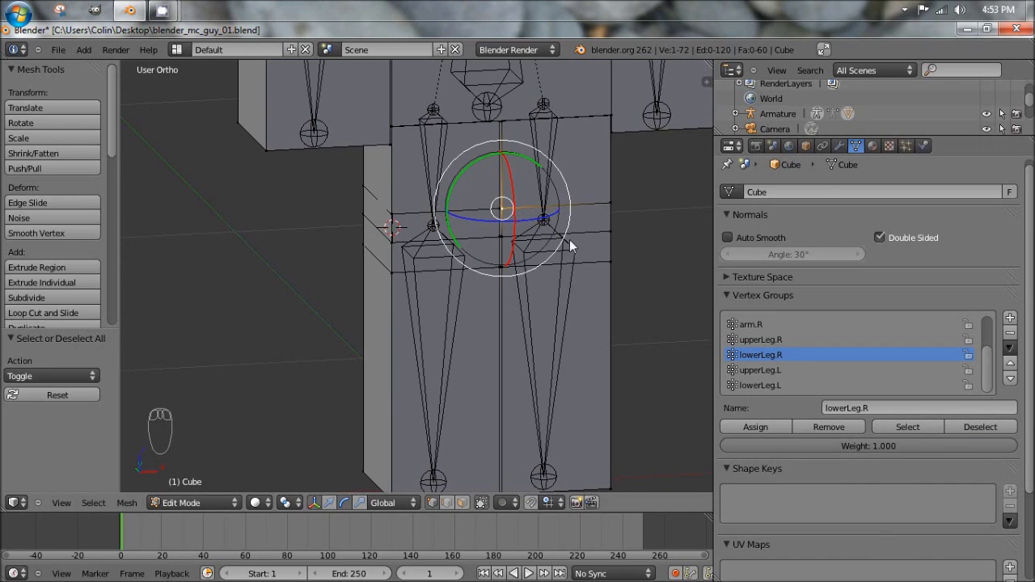
pyautogui.keyDown('alt'); pyautogui.rightClick(388, 244); pyautogui.keyUp('alt')
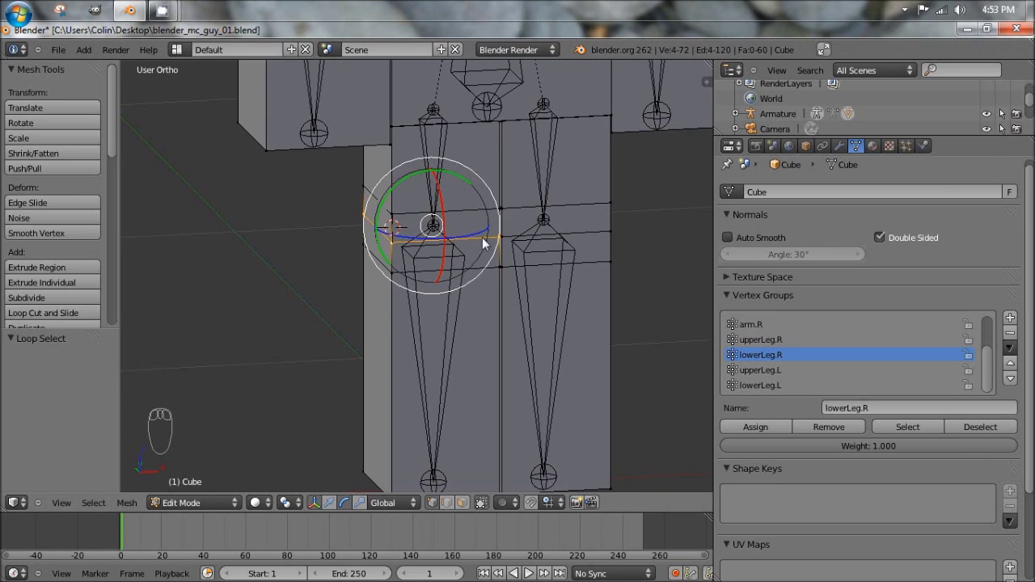
pyautogui.moveTo(485, 239); pyautogui.dragTo(483, 225, button='middle')
pyautogui.press('KP_1')
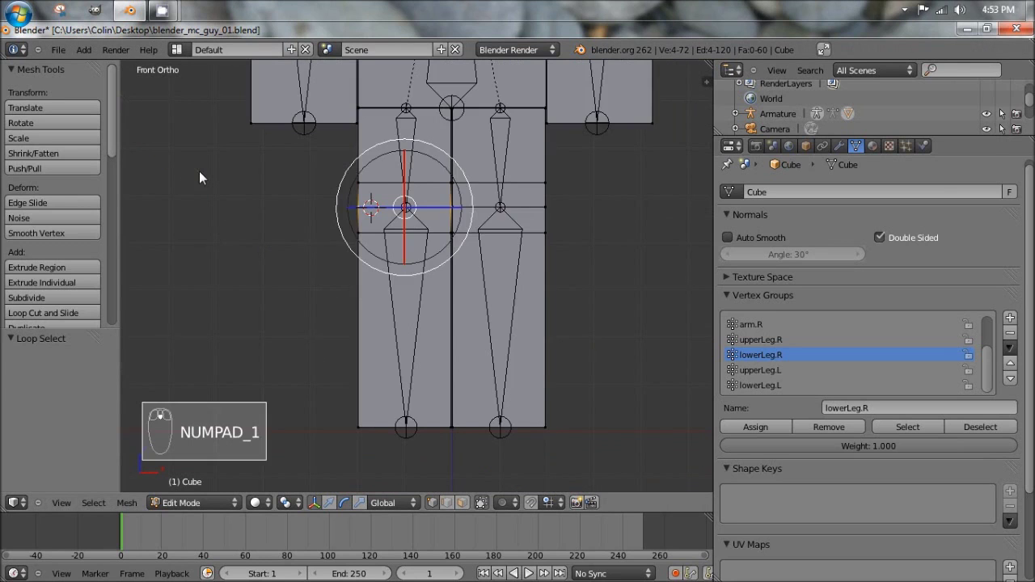
# Clear the selection and select the upperLeg.L group's vertices to check which parts of the body it covers.
pyautogui.press('a')
pyautogui.press('a')
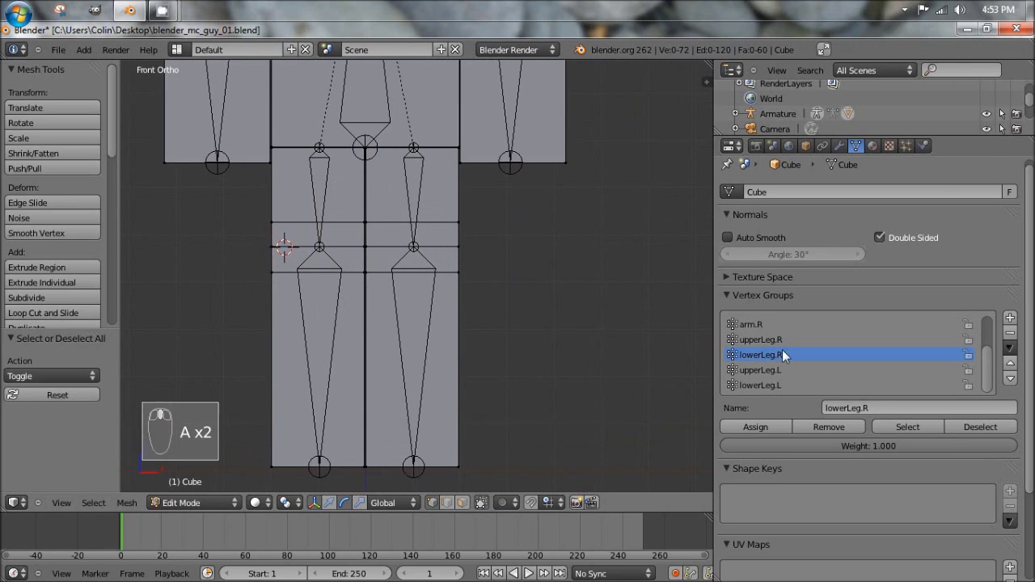
pyautogui.click(775, 371)
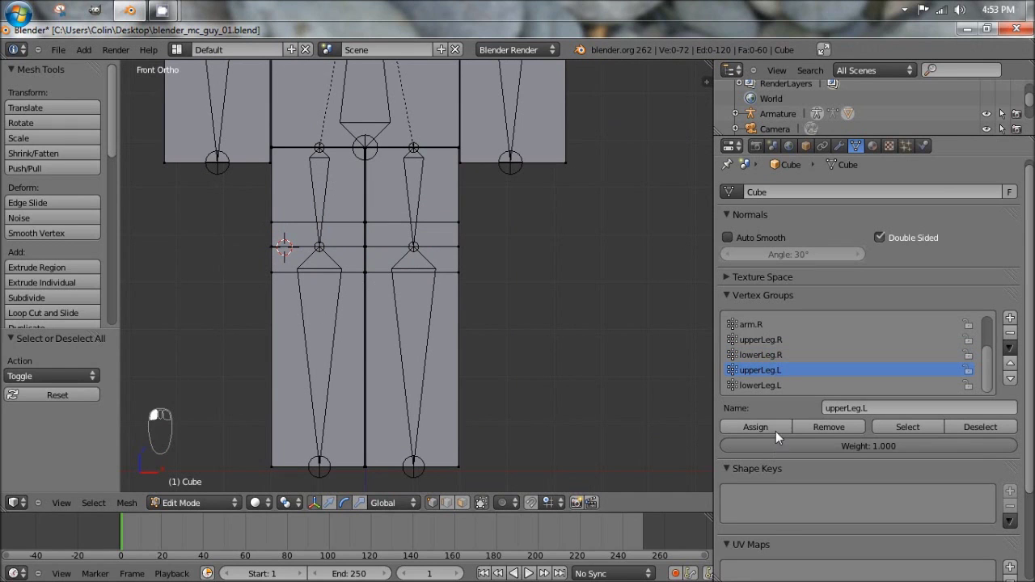
pyautogui.click(911, 431)
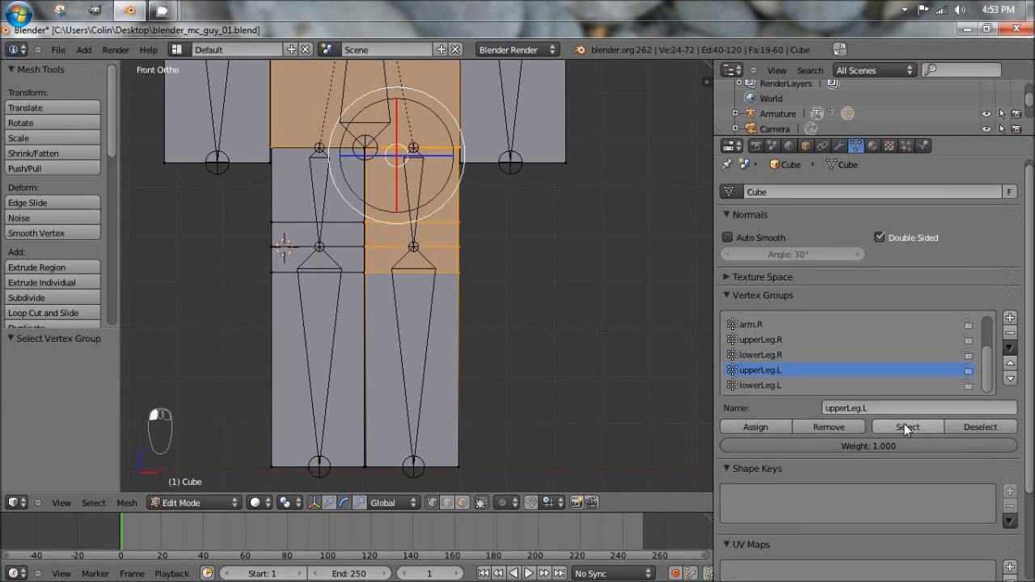
pyautogui.keyDown('shift'); pyautogui.moveTo(358, 140); pyautogui.dragTo(391, 256, button='middle'); pyautogui.keyUp('shift')
pyautogui.scroll(-3, 389, 190)
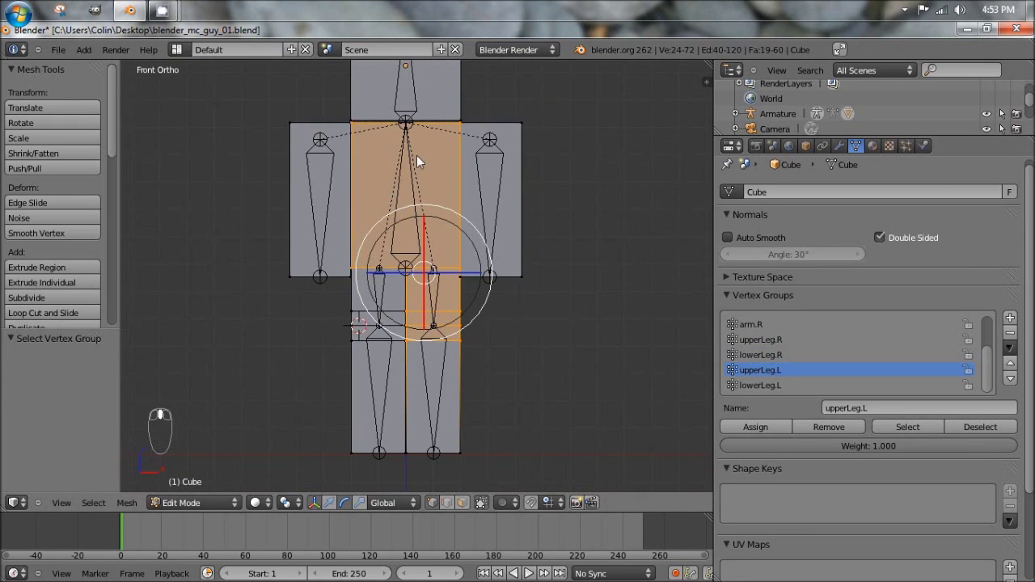
# Select only the linked torso block and remove its vertices from the upperLeg.L vertex group.
pyautogui.press('a')
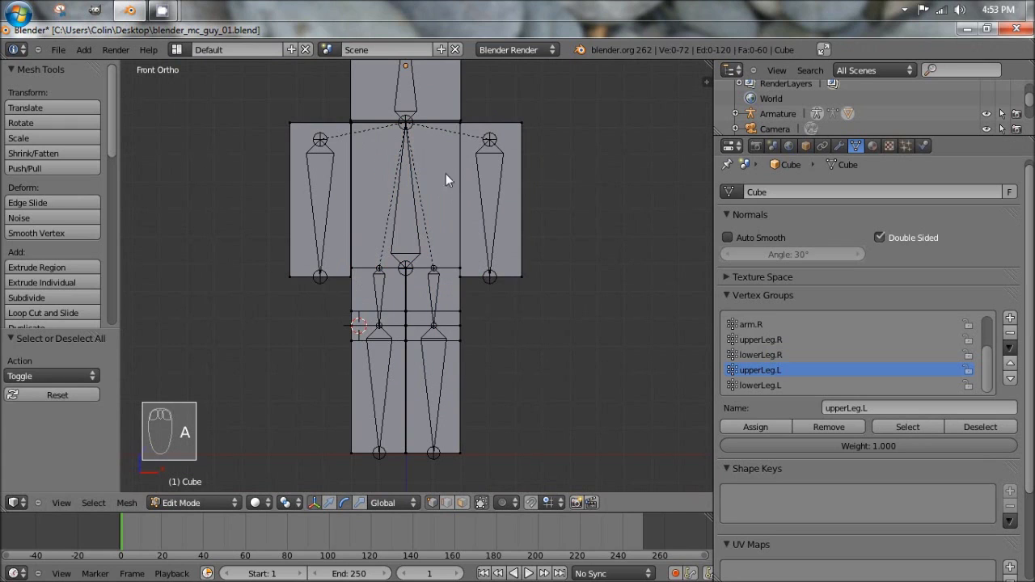
pyautogui.press('l')
pyautogui.press('l')
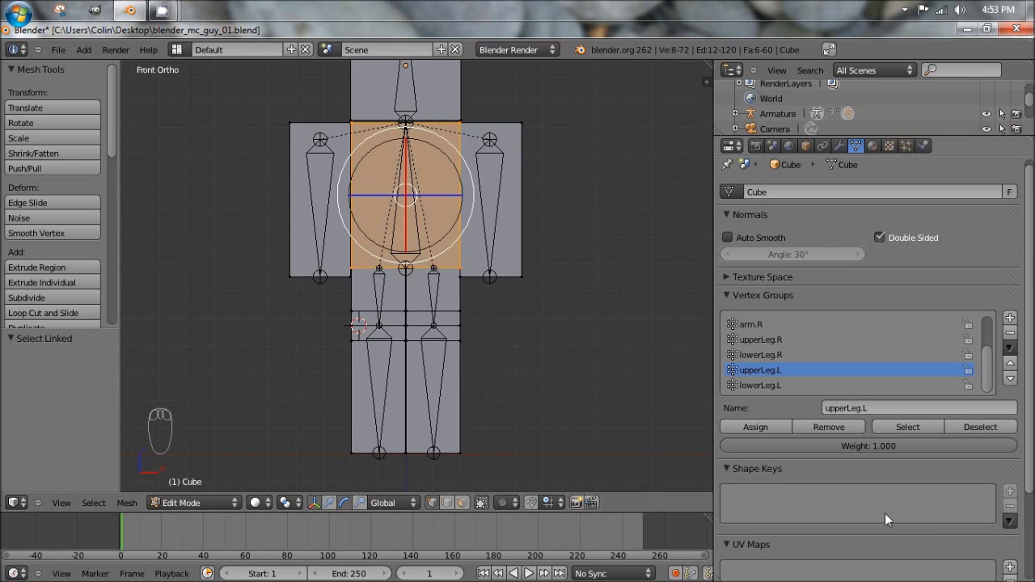
pyautogui.click(827, 426)
# Clear the selection and reselect the upperLeg.L group's vertices to inspect its coverage around the left knee.
pyautogui.press('a')
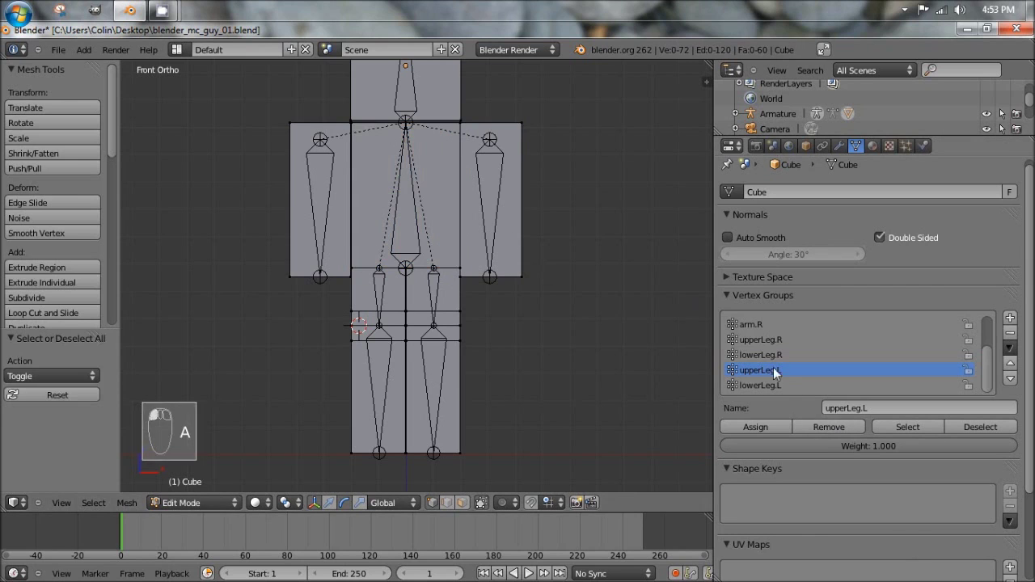
pyautogui.click(897, 427)
pyautogui.scroll(4, 438, 282)
pyautogui.scroll(1, 439, 283)
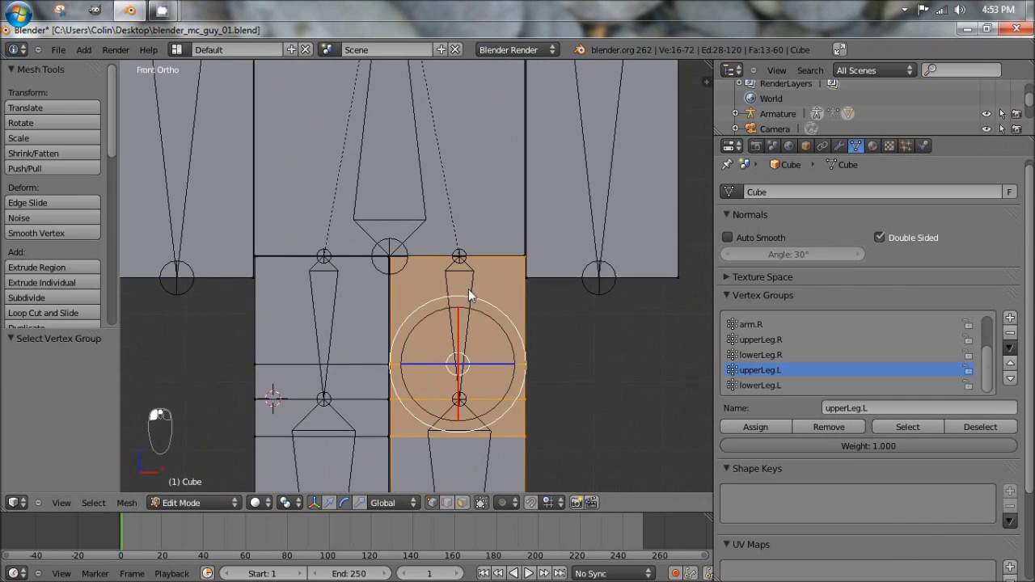
pyautogui.keyDown('shift'); pyautogui.moveTo(468, 288); pyautogui.dragTo(397, 210, button='middle'); pyautogui.keyUp('shift')
pyautogui.scroll(1, 413, 270)
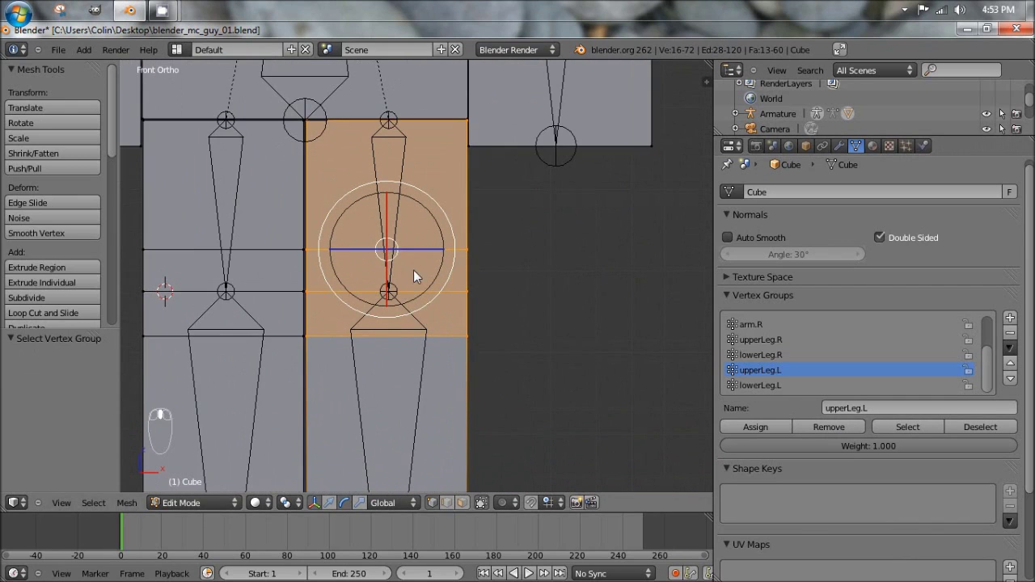
# Select the edge loop just below the left knee and remove it from the upperLeg.L vertex group.
pyautogui.keyDown('alt'); pyautogui.rightClick(448, 336); pyautogui.keyUp('alt')
pyautogui.moveTo(447, 340); pyautogui.dragTo(498, 361, button='middle')
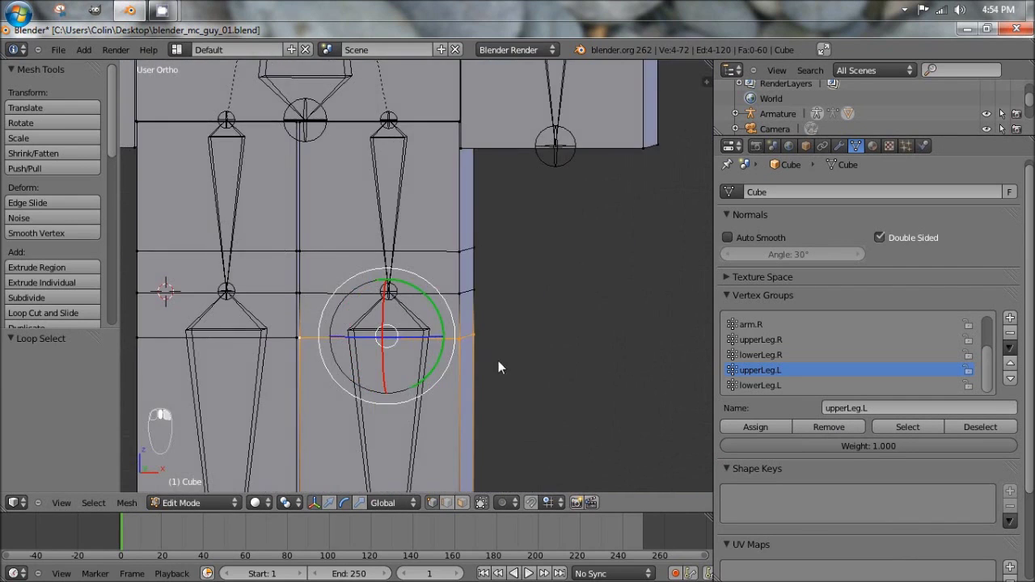
pyautogui.click(821, 425)
# Reselect the upperLeg.L group's vertices from a cleared selection to check that it ends at the middle knee loop.
pyautogui.press('a')
pyautogui.click(921, 432)
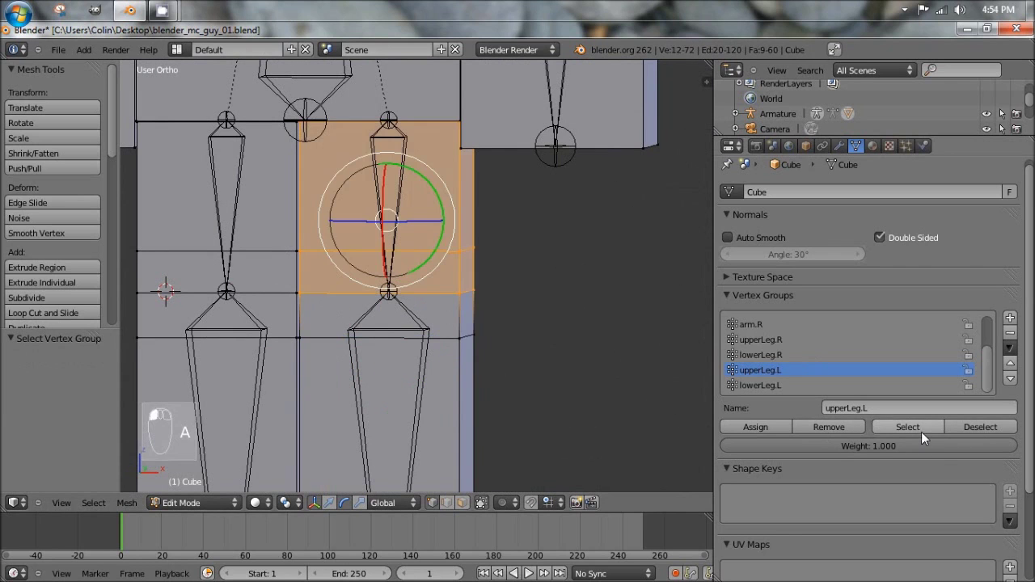
pyautogui.moveTo(525, 340); pyautogui.dragTo(510, 313, button='middle')
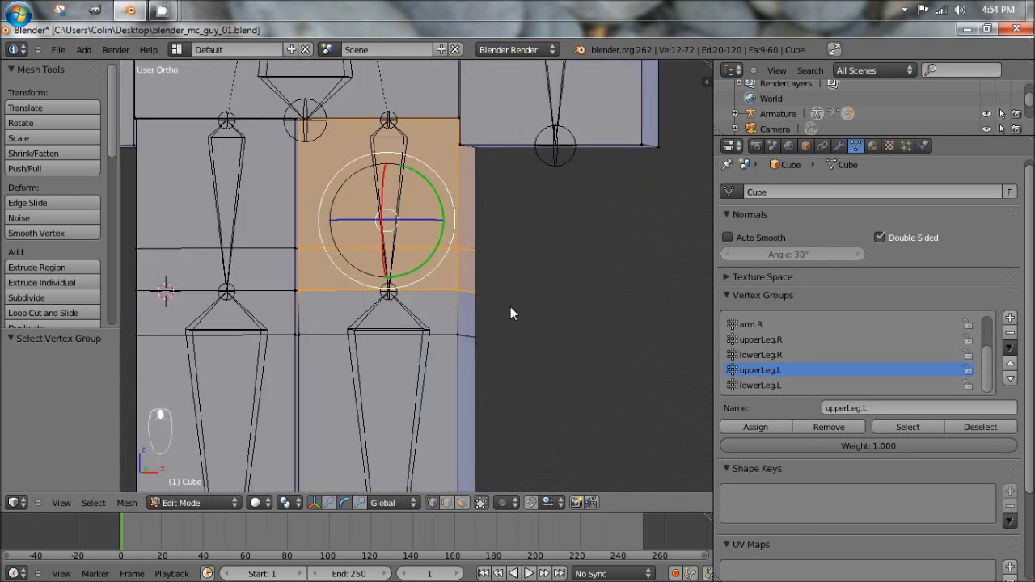
pyautogui.press('KP_1')
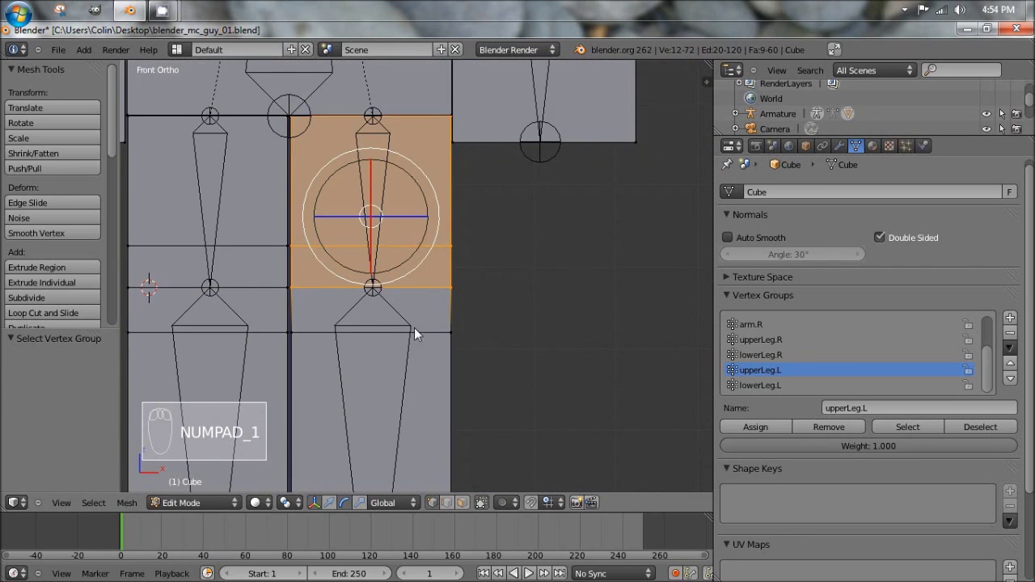
pyautogui.keyDown('shift'); pyautogui.moveTo(414, 327); pyautogui.dragTo(483, 284, button='middle'); pyautogui.keyUp('shift')
# Clear the selection and select the lowerLeg.L group's vertices to check its coverage of the left leg.
pyautogui.press('a')
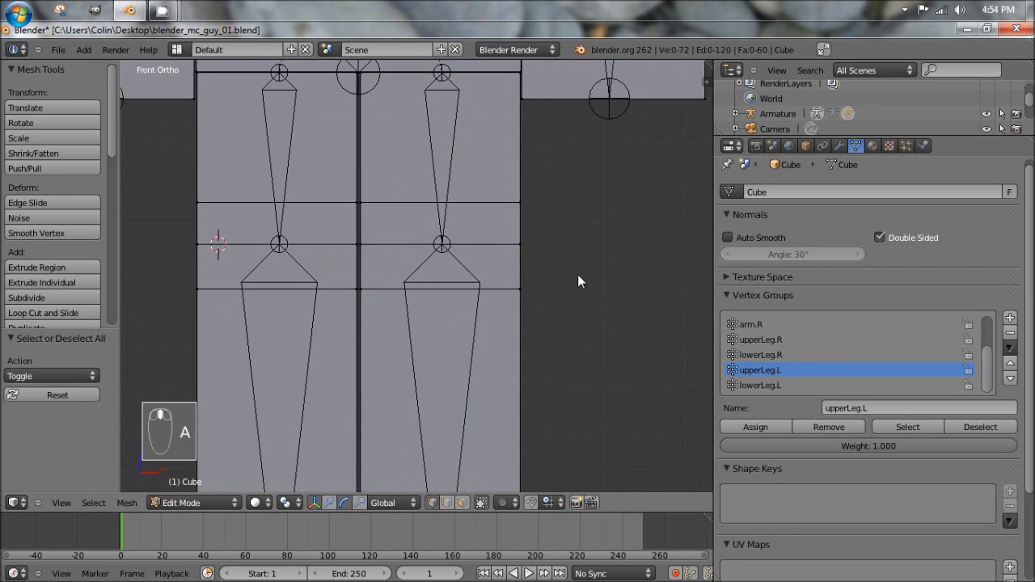
pyautogui.click(759, 385)
pyautogui.click(895, 426)
pyautogui.scroll(-4, 405, 225)
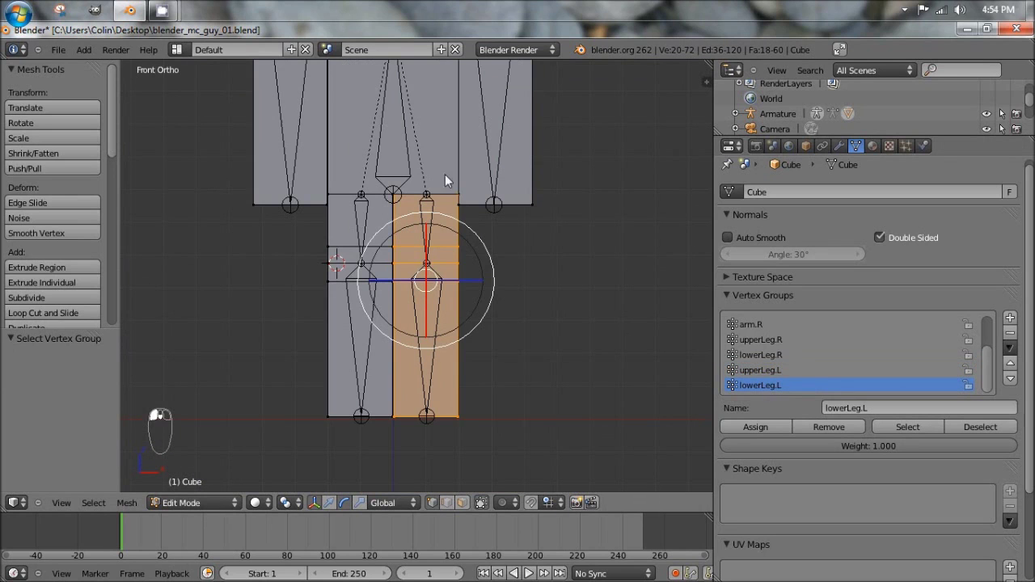
# Select only the edge loop just above the left knee.
pyautogui.keyDown('alt'); pyautogui.rightClick(445, 254); pyautogui.keyUp('alt')
pyautogui.moveTo(447, 227); pyautogui.dragTo(427, 254, button='middle')
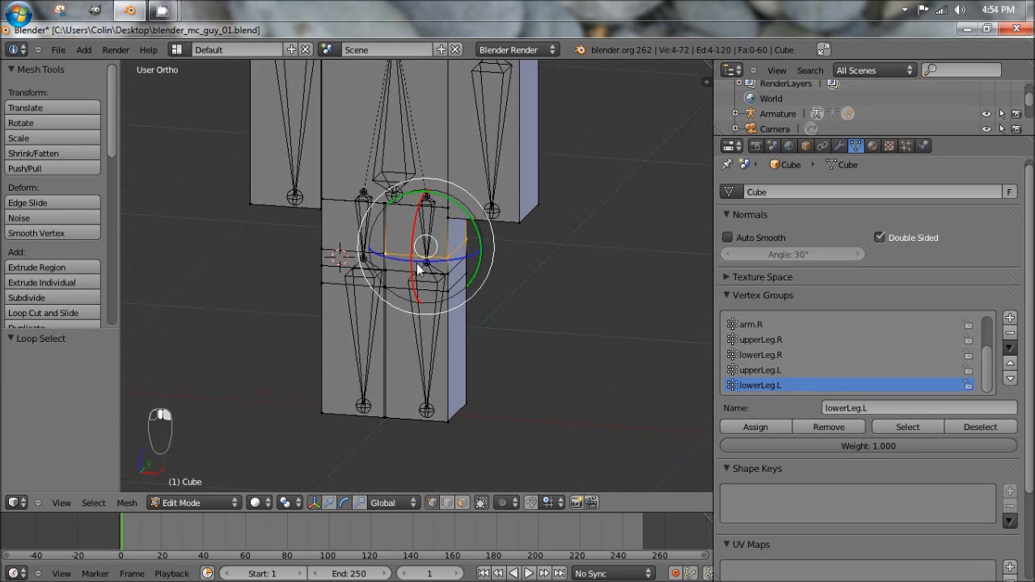
pyautogui.scroll(6, 439, 212)
pyautogui.keyDown('shift'); pyautogui.moveTo(323, 122); pyautogui.dragTo(340, 240, button='middle'); pyautogui.keyUp('shift')
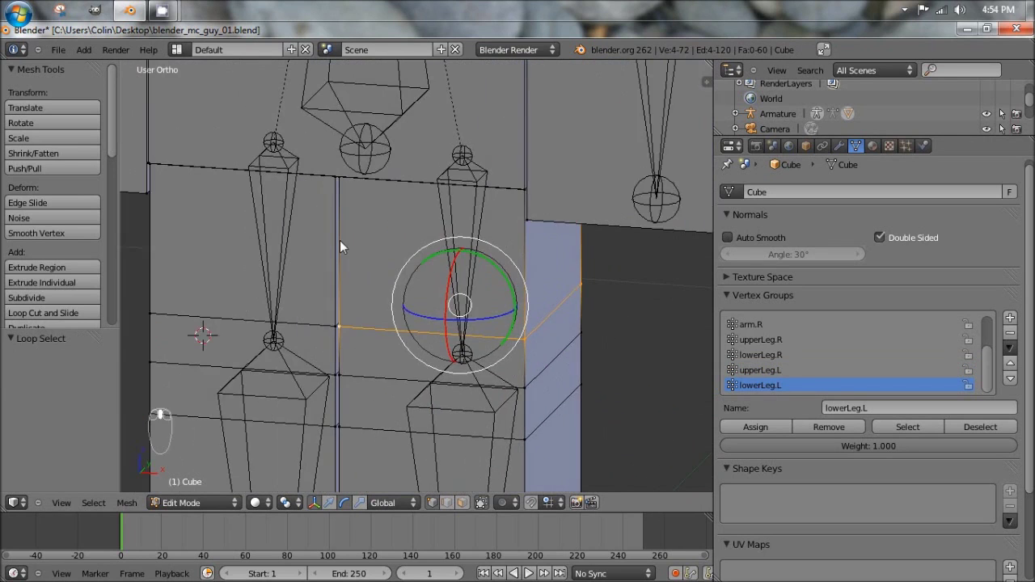
pyautogui.scroll(6, 292, 192)
pyautogui.moveTo(291, 190); pyautogui.dragTo(306, 141, button='middle')
pyautogui.scroll(-5, 305, 148)
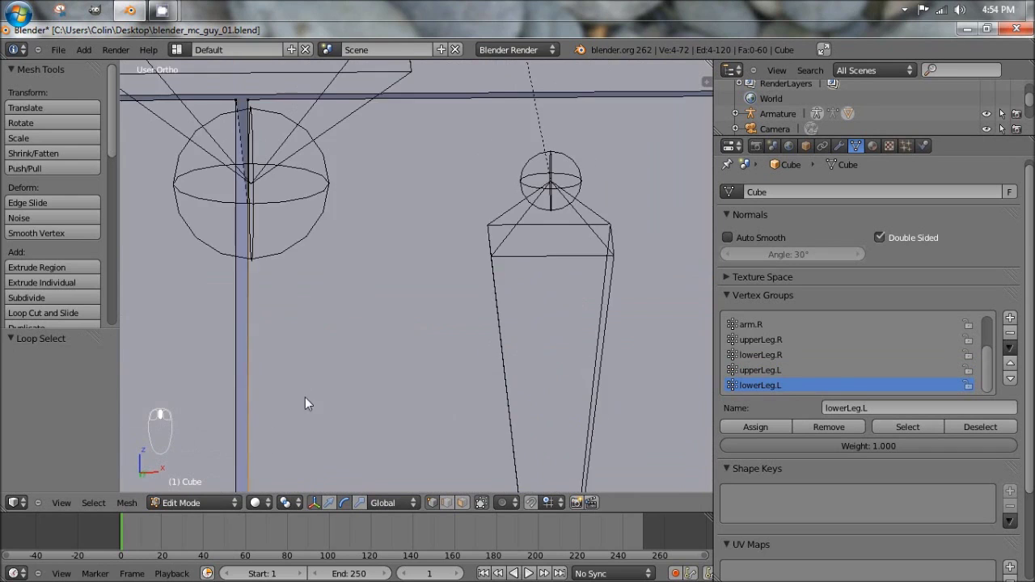
# Add the four corner vertices at the top of the left leg to the selection.
pyautogui.keyDown('shift'); pyautogui.rightClick(249, 97); pyautogui.keyUp('shift')
pyautogui.scroll(5, 320, 120)
pyautogui.keyDown('shift'); pyautogui.moveTo(92, 185); pyautogui.dragTo(273, 223, button='middle'); pyautogui.keyUp('shift')
pyautogui.keyDown('shift'); pyautogui.rightClick(391, 140); pyautogui.keyUp('shift')
pyautogui.keyDown('shift'); pyautogui.rightClick(253, 109); pyautogui.keyUp('shift')
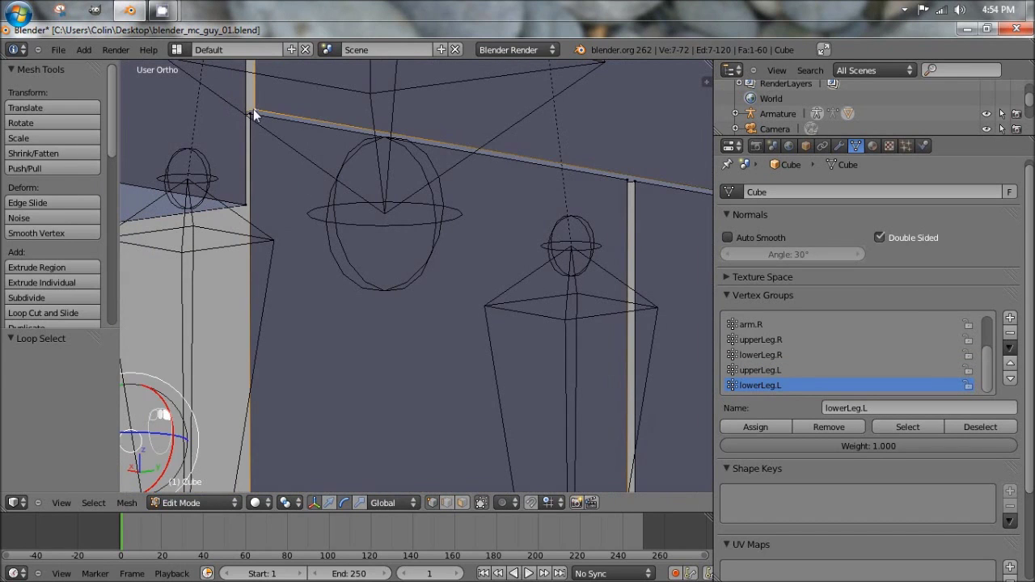
pyautogui.keyDown('shift'); pyautogui.rightClick(256, 110); pyautogui.keyUp('shift')
pyautogui.keyDown('shift'); pyautogui.rightClick(251, 117); pyautogui.keyUp('shift')
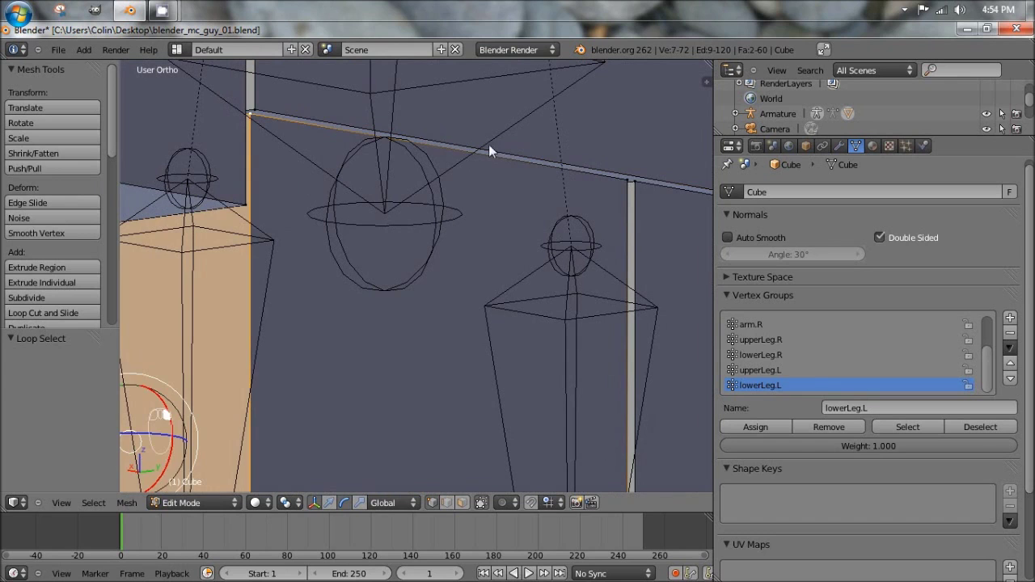
pyautogui.keyDown('shift'); pyautogui.rightClick(627, 180); pyautogui.keyUp('shift')
pyautogui.scroll(-9, 476, 242)
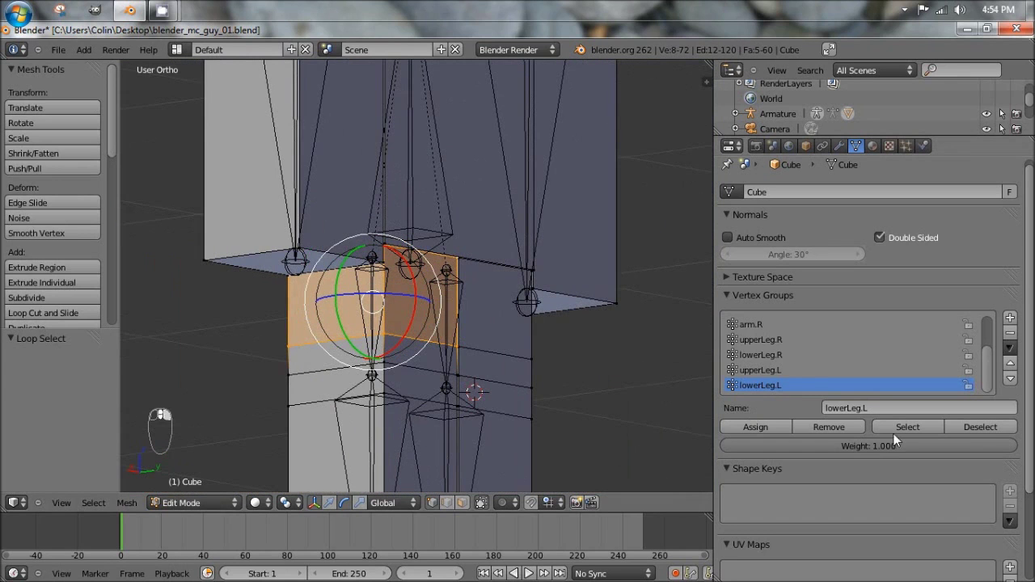
# Remove the selected upper-leg vertices from the lowerLeg.L group and clear the selection.
pyautogui.click(830, 426)
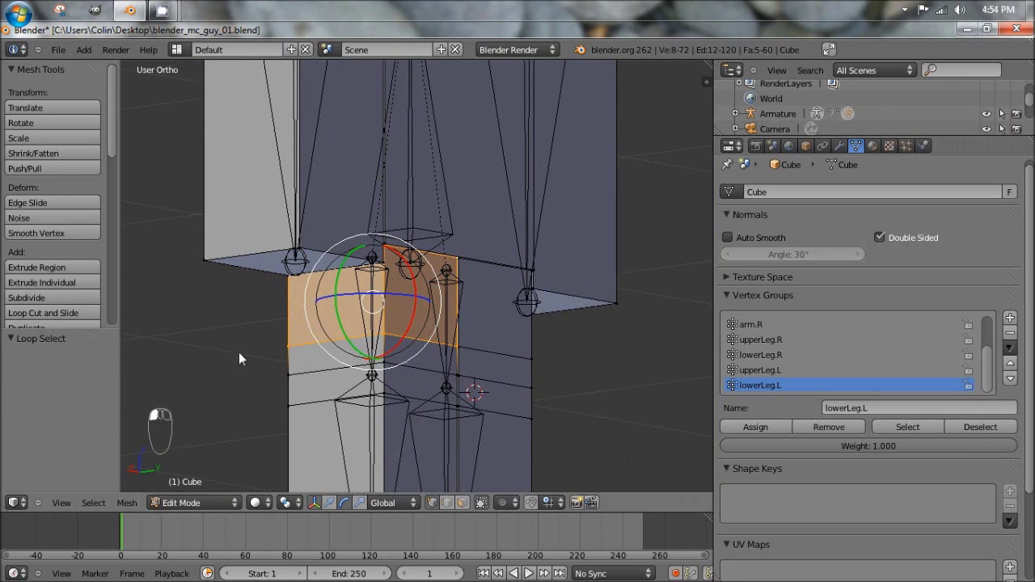
pyautogui.moveTo(238, 352); pyautogui.dragTo(401, 364, button='middle')
pyautogui.press('a')
pyautogui.scroll(-6, 332, 356)
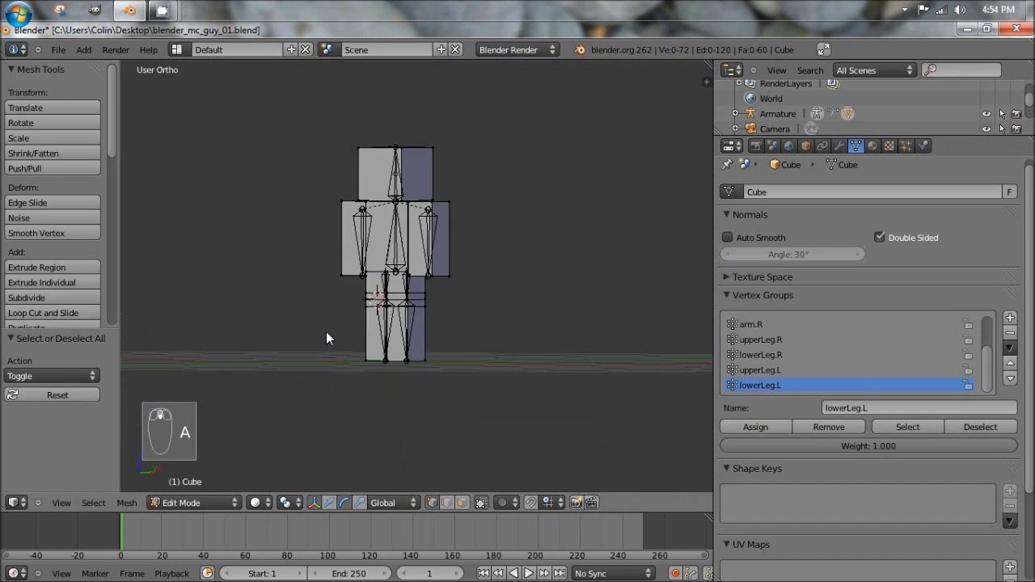
# Select the body group's vertices to check its coverage of the torso, and clear the selection.
pyautogui.moveTo(326, 332); pyautogui.dragTo(540, 325, button='middle')
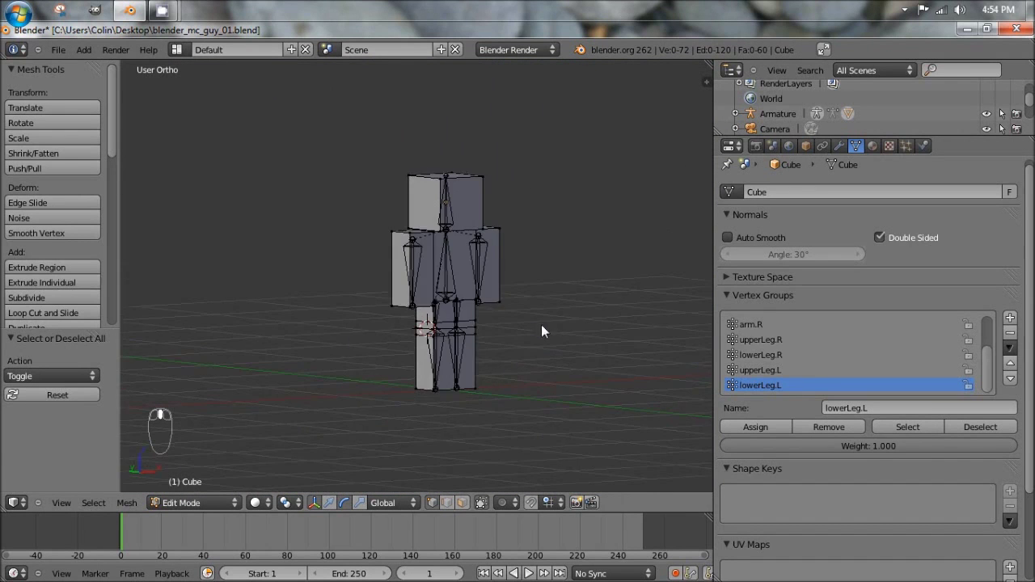
pyautogui.scroll(4, 495, 284)
pyautogui.scroll(-1, 529, 275)
pyautogui.keyDown('shift'); pyautogui.moveTo(529, 275); pyautogui.dragTo(475, 260, button='middle'); pyautogui.keyUp('shift')
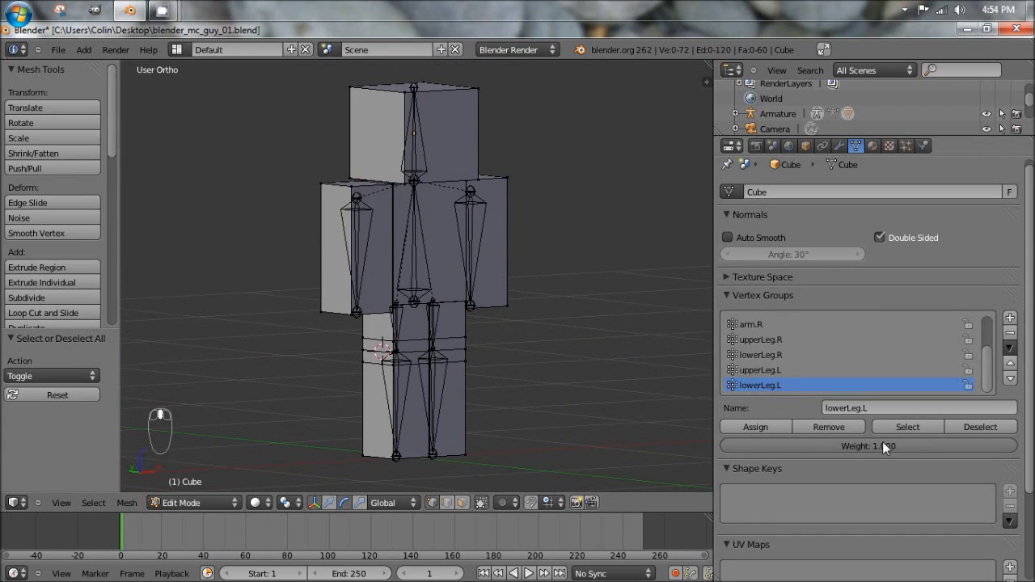
pyautogui.scroll(4, 774, 356)
pyautogui.click(744, 322)
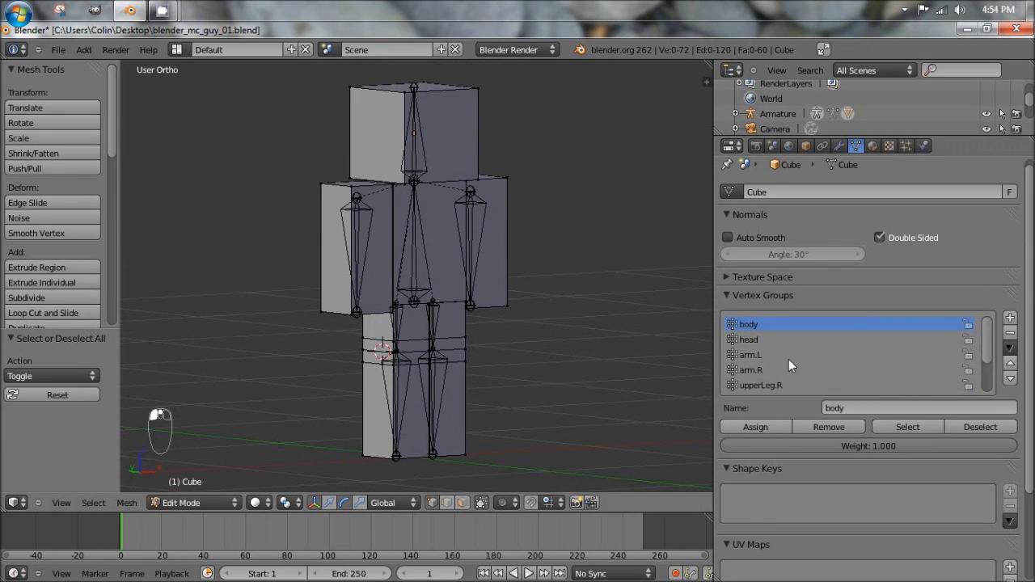
pyautogui.click(907, 427)
pyautogui.moveTo(695, 267); pyautogui.dragTo(460, 266, button='middle')
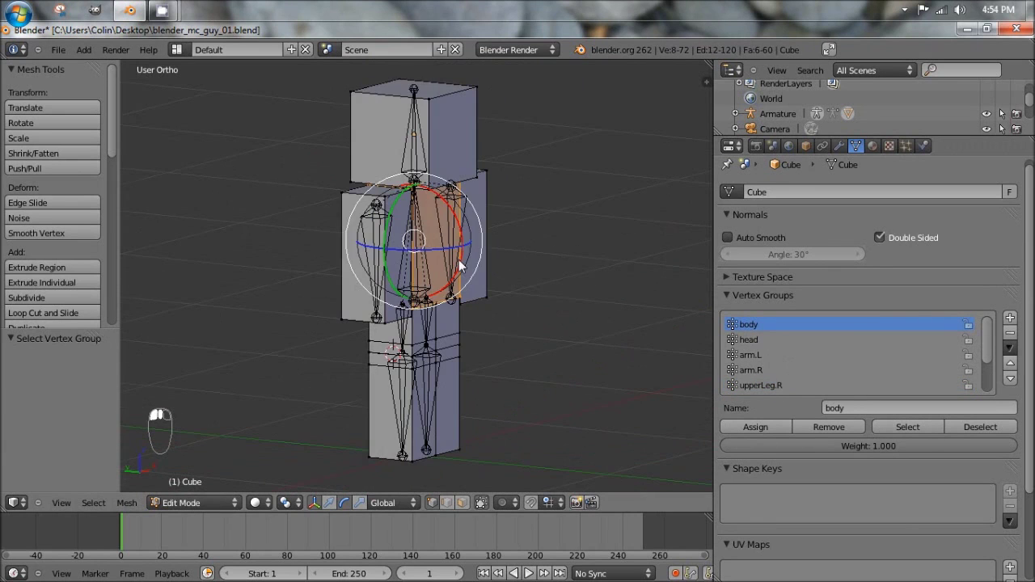
pyautogui.press('a')
# Select the head group's vertices to check its coverage, and clear the selection.
pyautogui.click(756, 339)
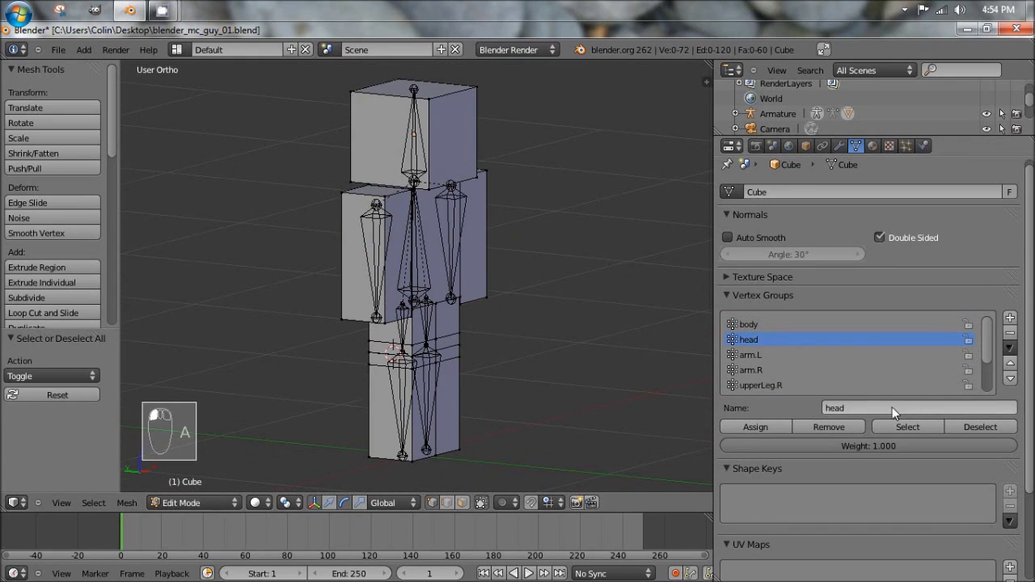
pyautogui.click(913, 427)
pyautogui.moveTo(452, 231); pyautogui.dragTo(388, 219, button='middle')
pyautogui.press('a')
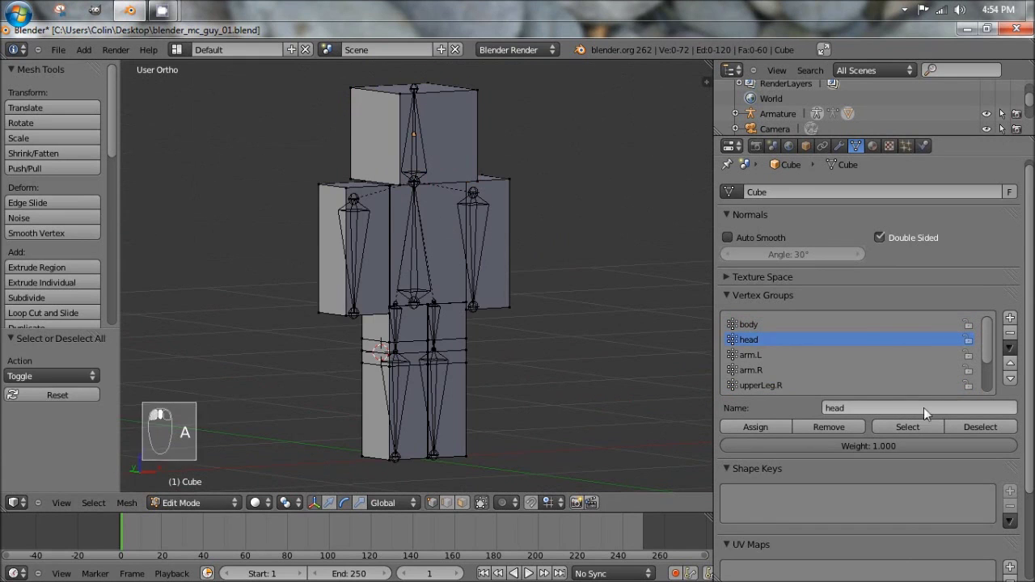
# Check the arm.L and arm.R groups by selecting each one's vertices in turn, clearing the selection after each.
pyautogui.click(739, 355)
pyautogui.click(909, 426)
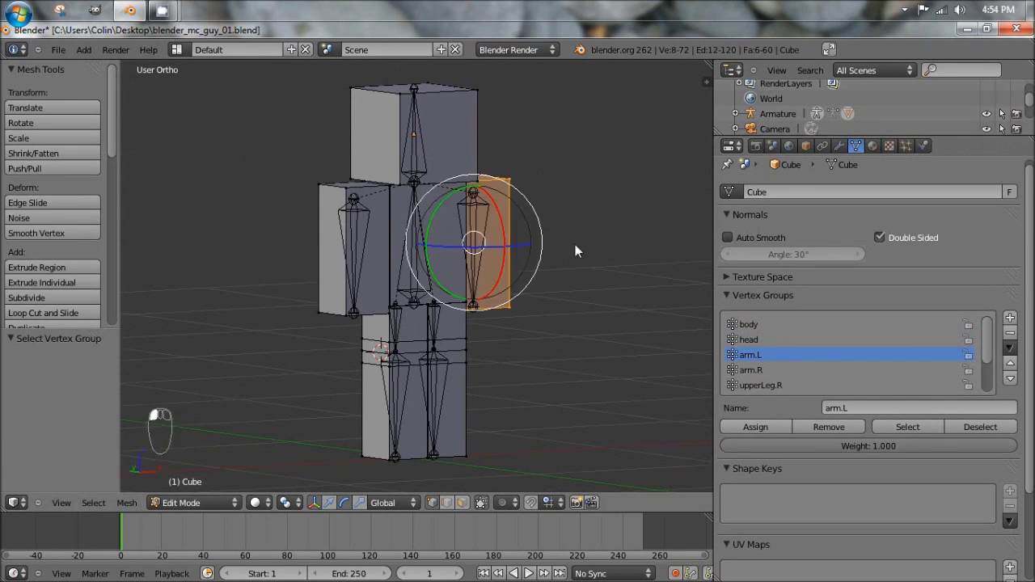
pyautogui.press('a')
pyautogui.click(760, 370)
pyautogui.click(913, 426)
pyautogui.press('a')
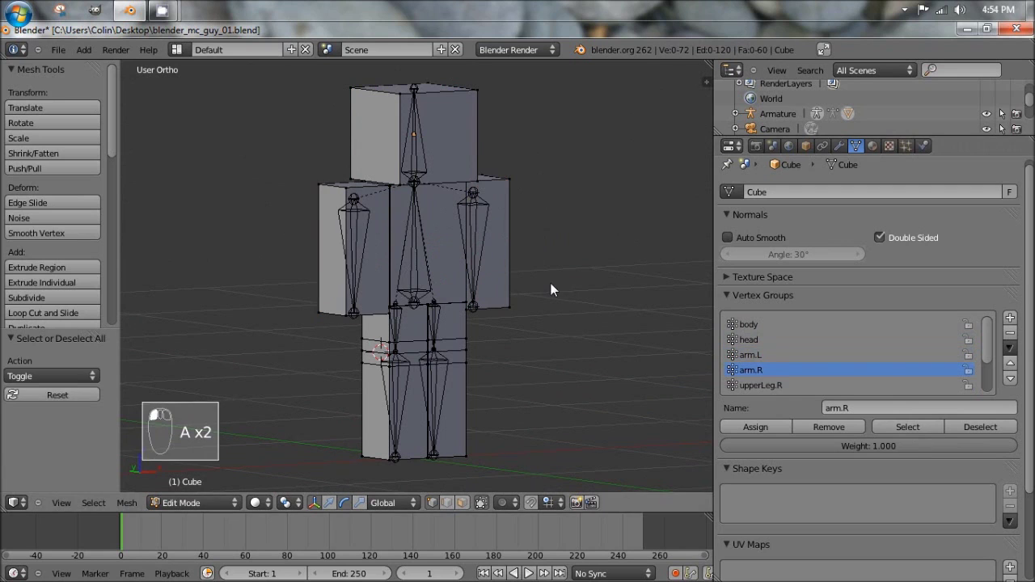
# Select the upperLeg.R group's vertices to check its coverage from several angles, and clear the selection.
pyautogui.scroll(-2, 848, 331)
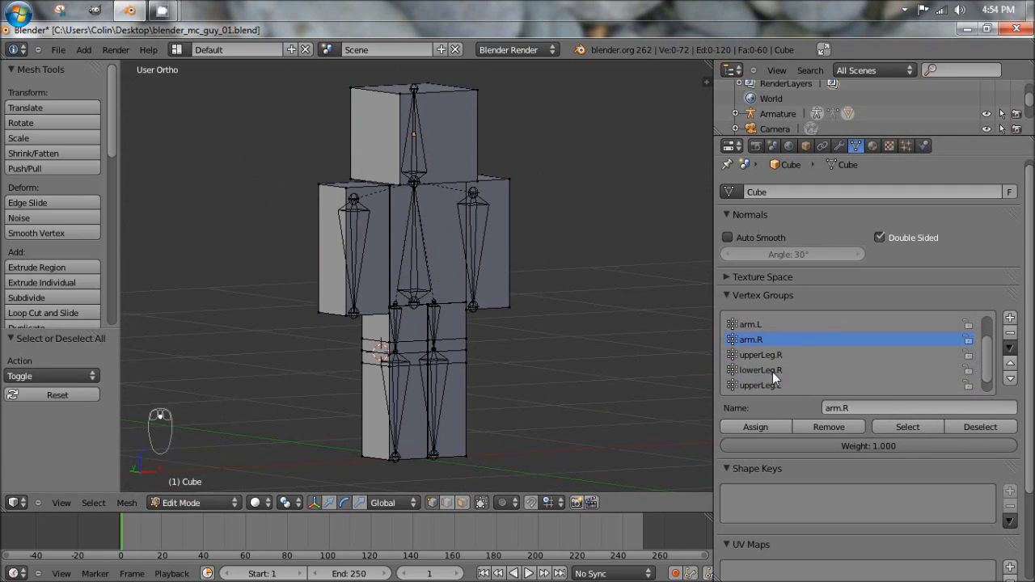
pyautogui.click(766, 356)
pyautogui.moveTo(501, 372); pyautogui.dragTo(426, 367, button='middle')
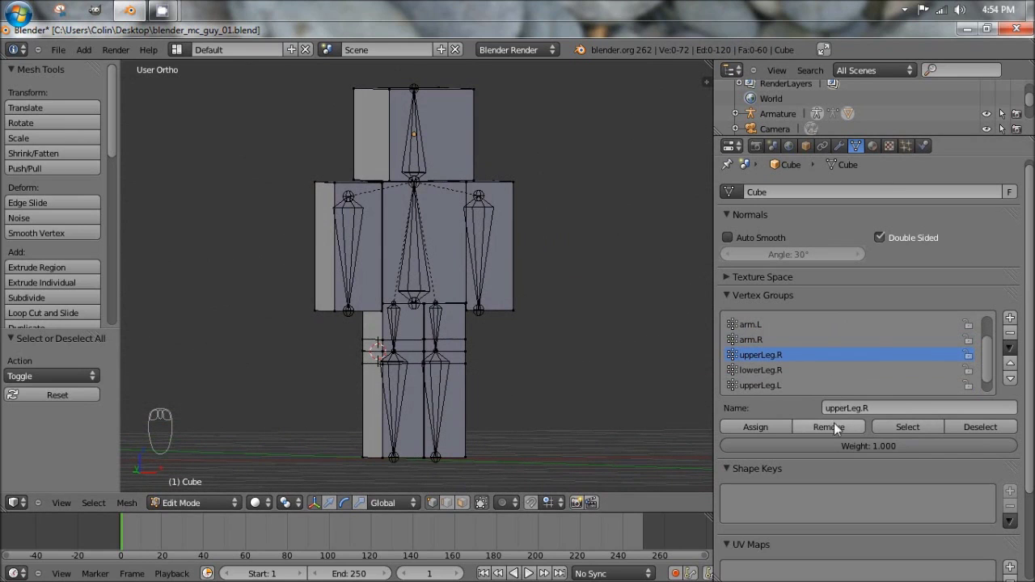
pyautogui.click(889, 427)
pyautogui.moveTo(566, 360); pyautogui.dragTo(274, 340, button='middle')
pyautogui.press('a')
# Select the lowerLeg.R group's vertices to check its coverage of the lower right leg, and clear the selection.
pyautogui.click(759, 369)
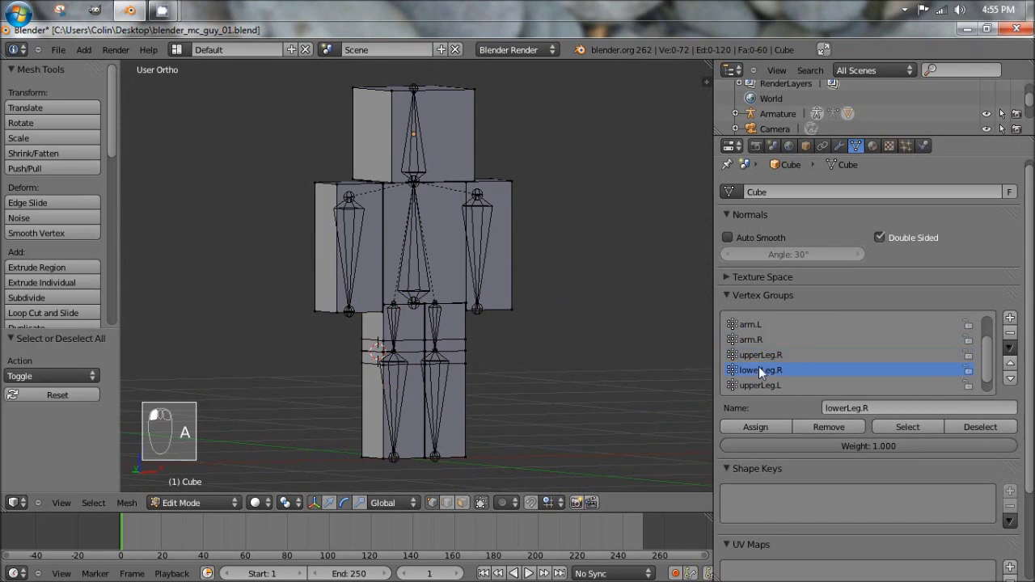
pyautogui.click(889, 429)
pyautogui.moveTo(707, 441); pyautogui.dragTo(380, 426, button='middle')
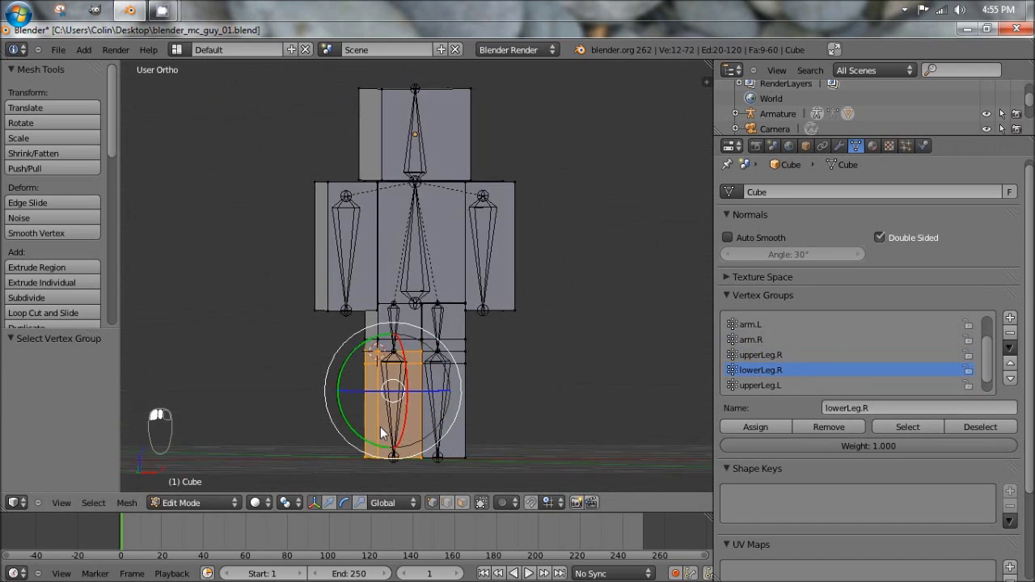
pyautogui.press('a')
# Select the upperLeg.L group's vertices to check its coverage of the upper left leg, and clear the selection.
pyautogui.click(764, 385)
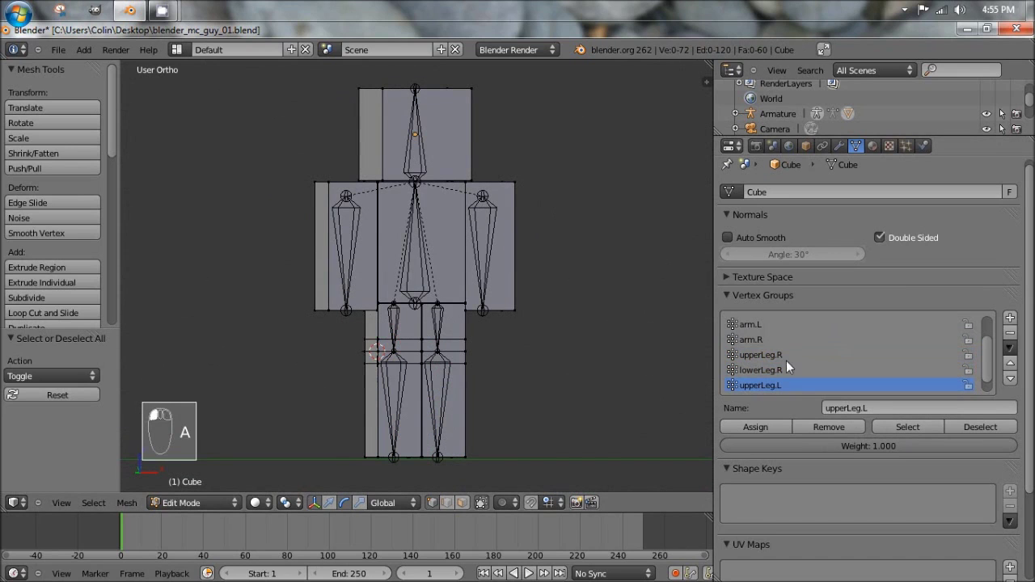
pyautogui.scroll(-1, 786, 360)
pyautogui.click(906, 426)
pyautogui.moveTo(687, 372); pyautogui.dragTo(451, 297, button='middle')
pyautogui.press('a')
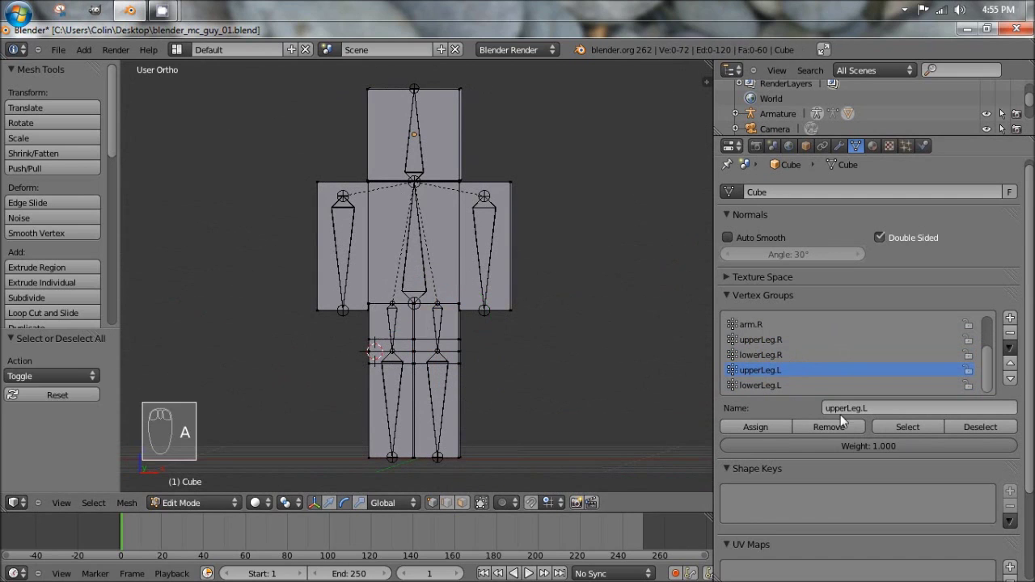
# Select the lowerLeg.L group's vertices to verify its corrected coverage, and clear the selection.
pyautogui.click(778, 385)
pyautogui.click(917, 426)
pyautogui.moveTo(550, 356); pyautogui.dragTo(507, 354, button='middle')
pyautogui.press('a')
# Return the mesh to Object Mode and save the scene over the existing blender_mc_guy_01.blend file.
pyautogui.press('Tab')
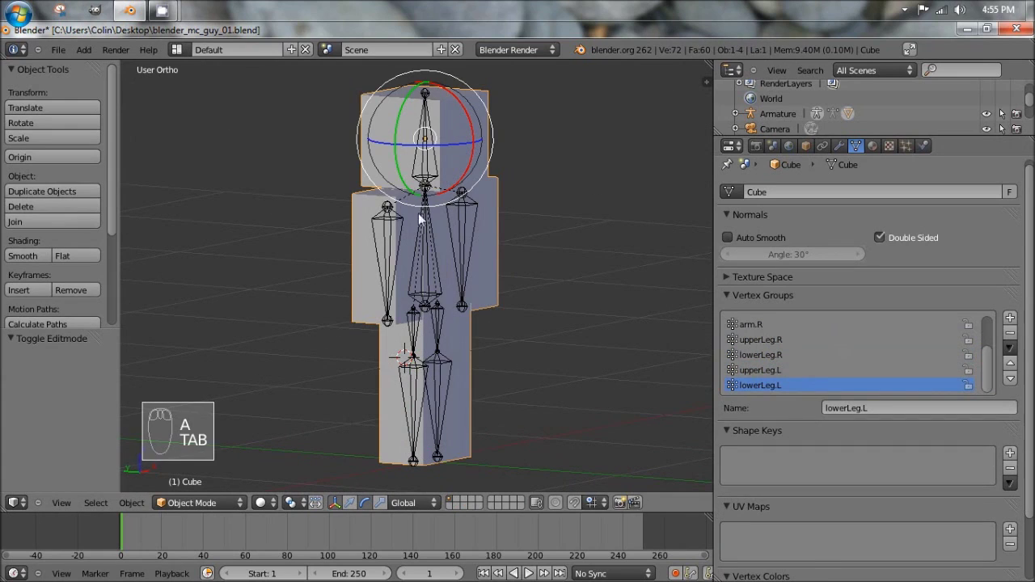
pyautogui.hotkey('ctrl', 's')
pyautogui.click(345, 135)
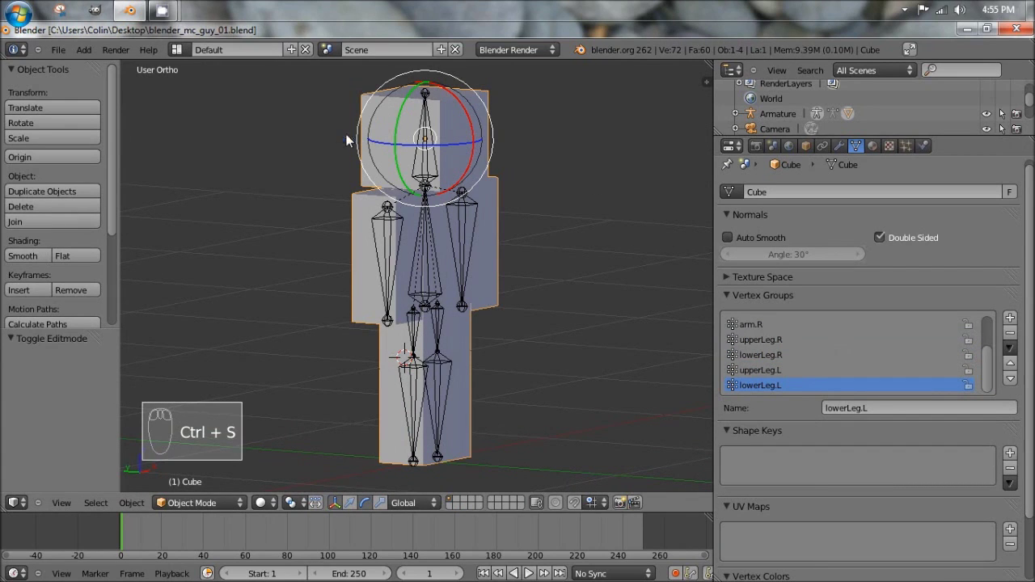
# Save the scene as a new incremented version named blender_mc_guy_02.blend on the Desktop.
pyautogui.click(55, 50)
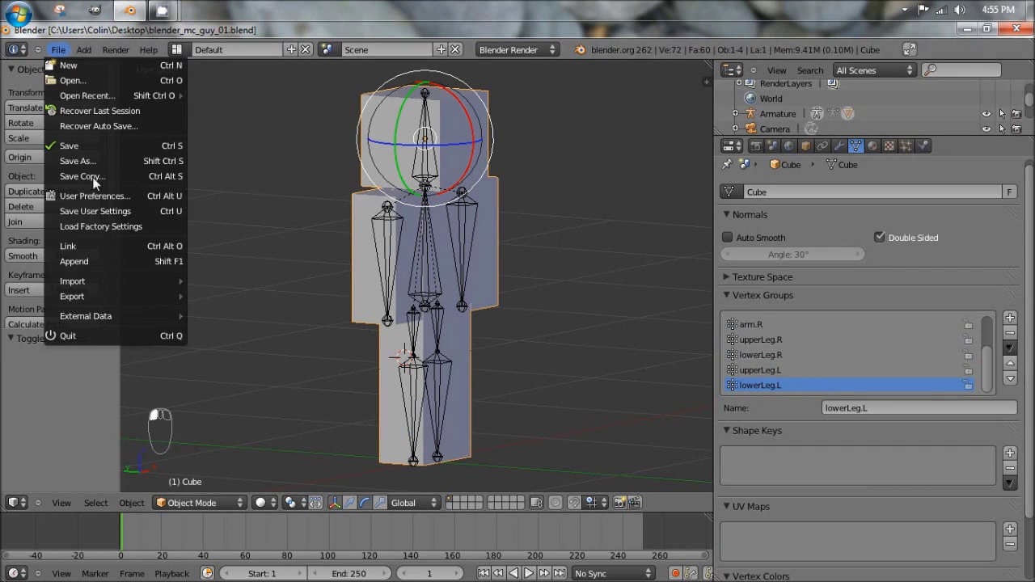
pyautogui.click(102, 162)
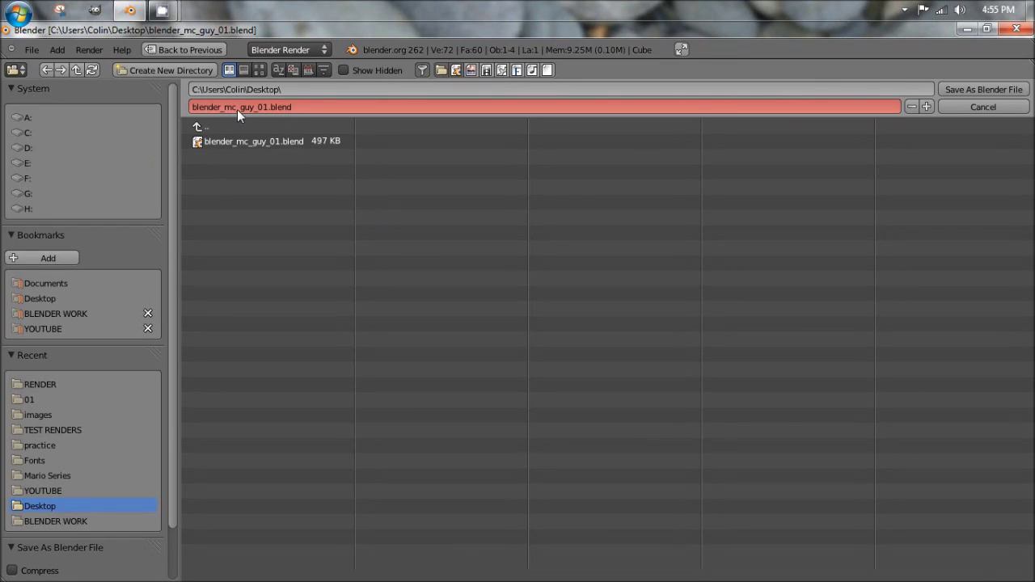
pyautogui.click(926, 106)
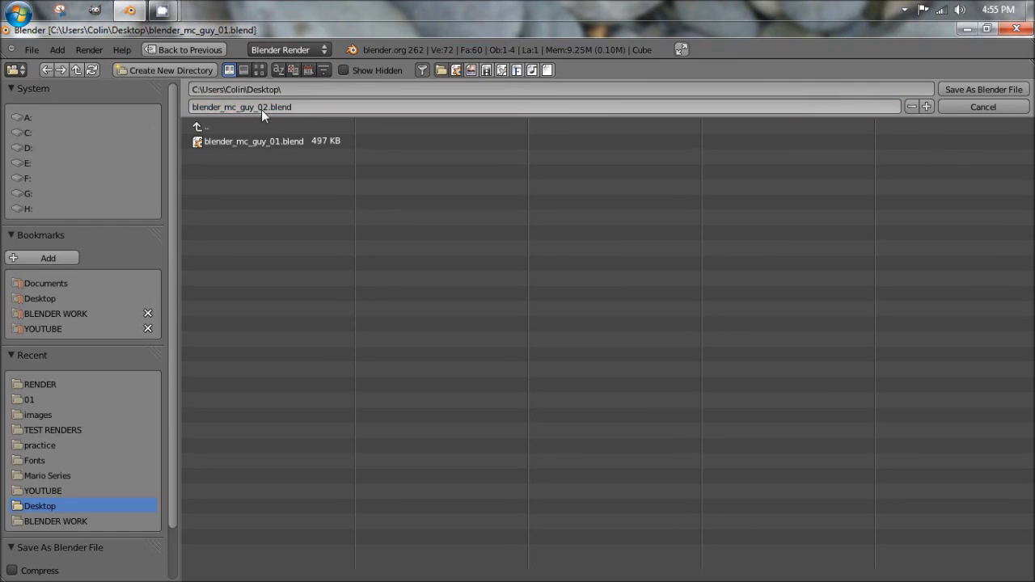
pyautogui.click(973, 89)
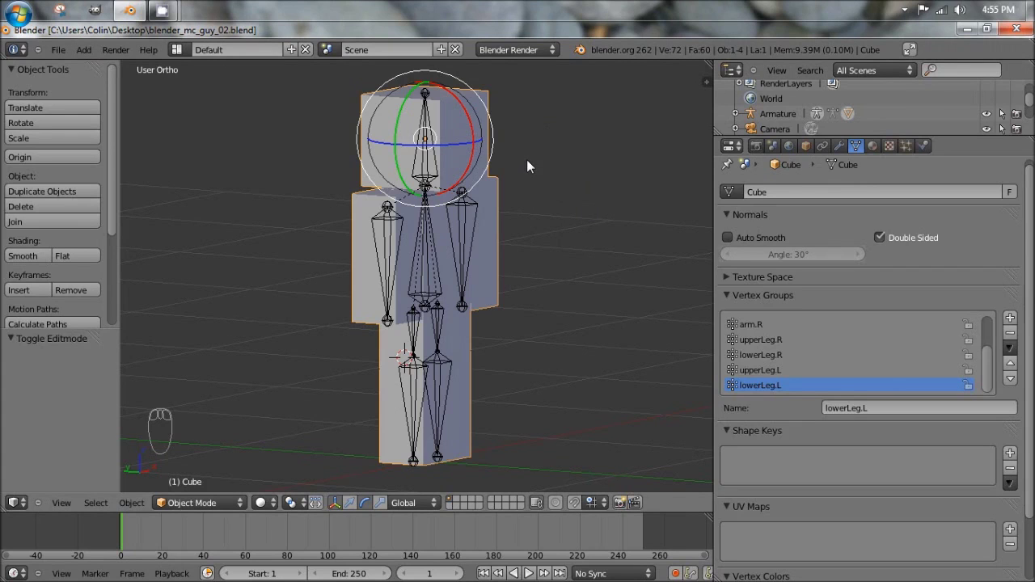
# Show the character in front view, widen the 3D viewport and split it into two side-by-side areas.
pyautogui.moveTo(521, 186); pyautogui.dragTo(466, 208, button='middle')
pyautogui.press('KP_1')
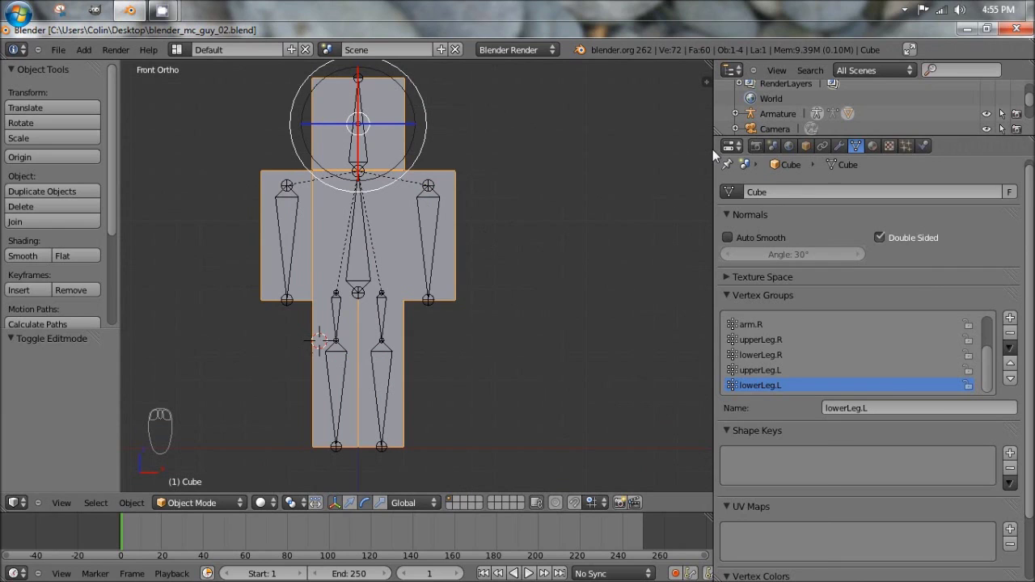
pyautogui.moveTo(713, 149); pyautogui.dragTo(853, 149)
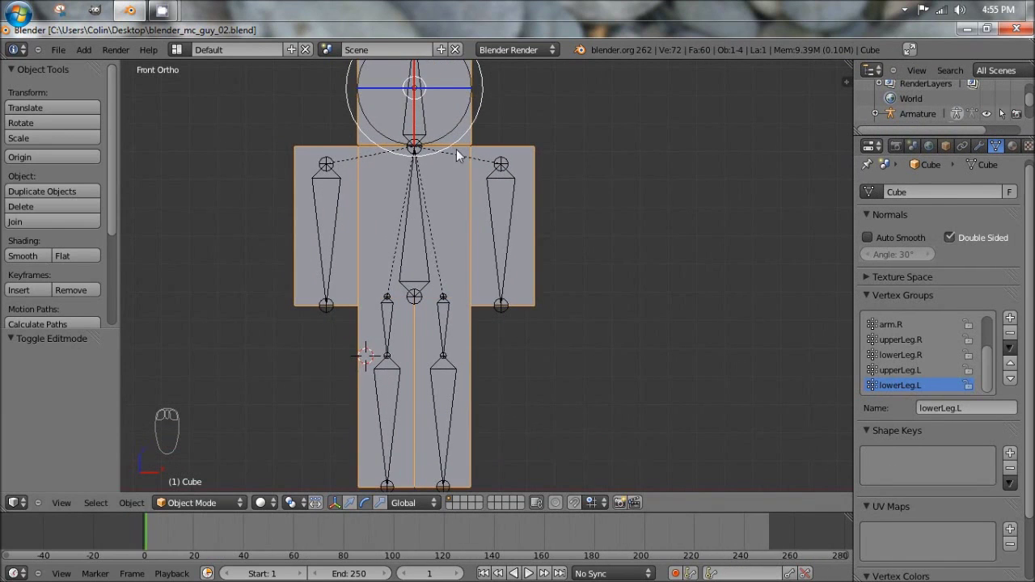
pyautogui.scroll(-3, 262, 142)
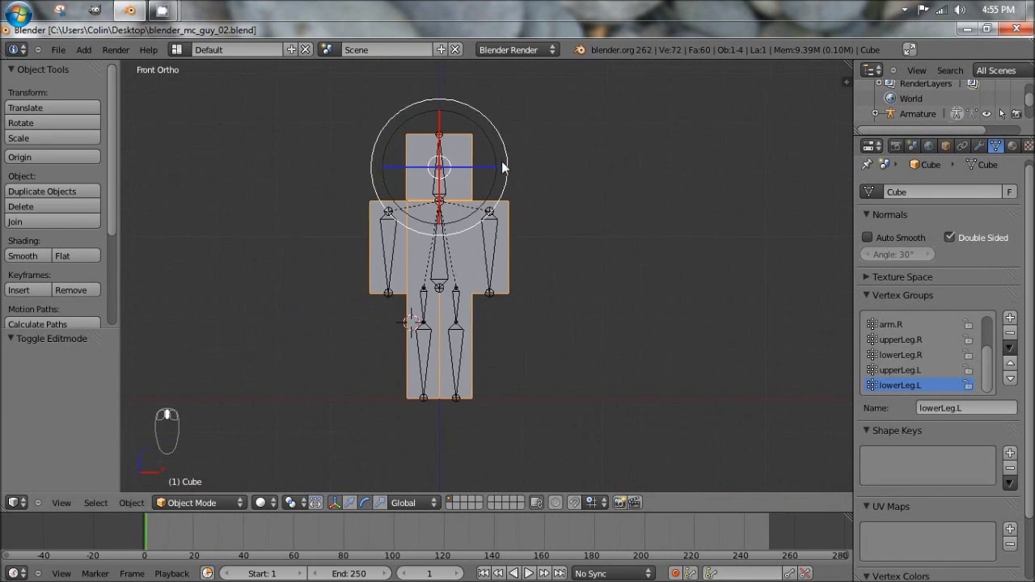
pyautogui.keyDown('shift'); pyautogui.moveTo(504, 164); pyautogui.dragTo(348, 165, button='middle'); pyautogui.keyUp('shift')
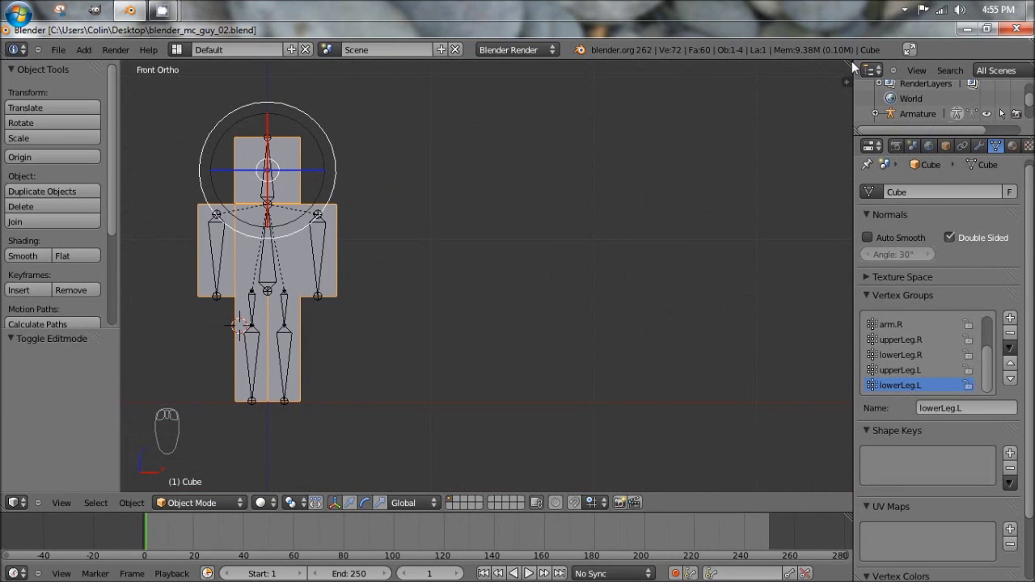
pyautogui.moveTo(845, 61); pyautogui.dragTo(422, 65)
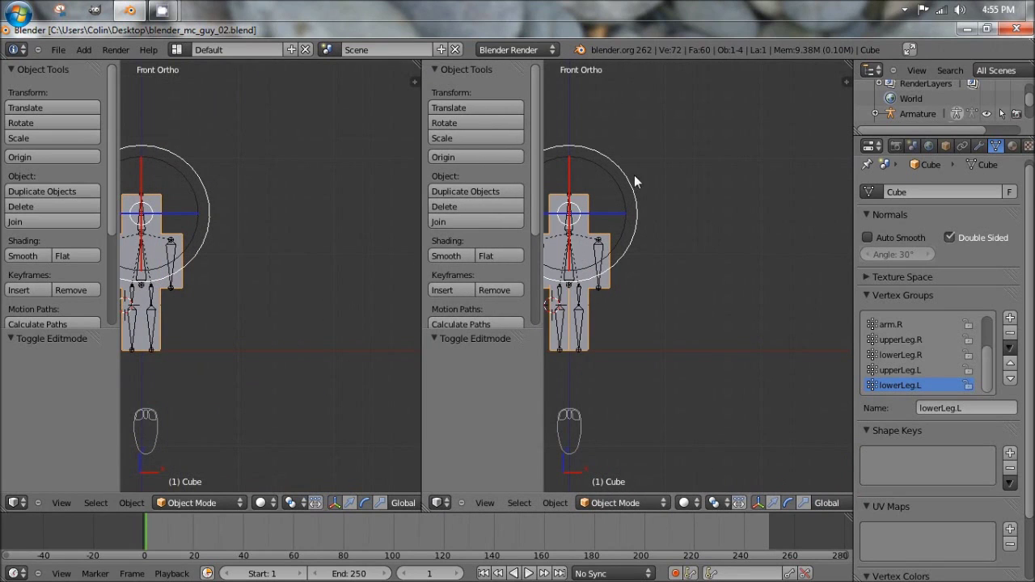
# Hide the tool shelf in the new viewport area and change that area to the UV/Image Editor.
pyautogui.press('t')
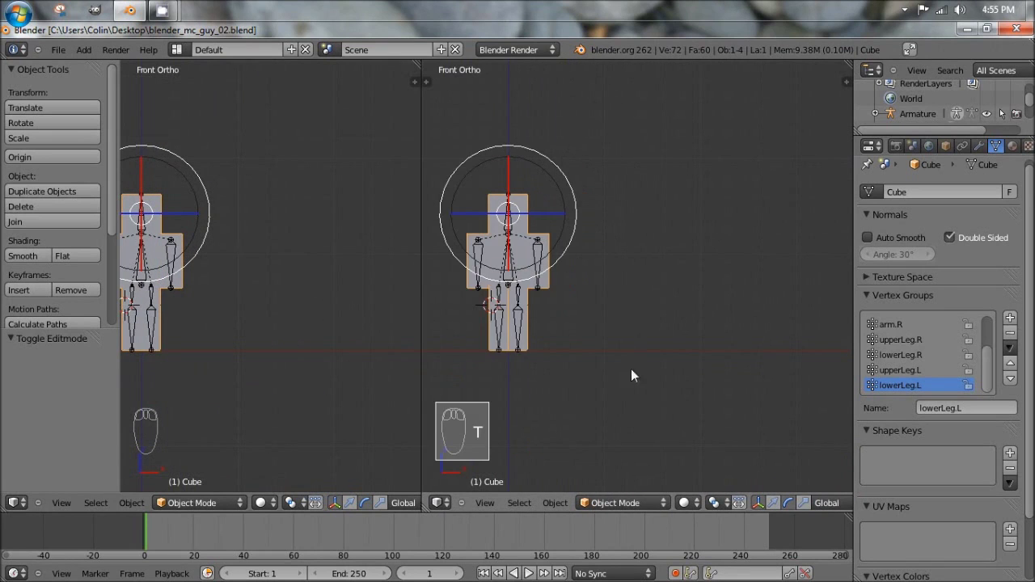
pyautogui.click(438, 503)
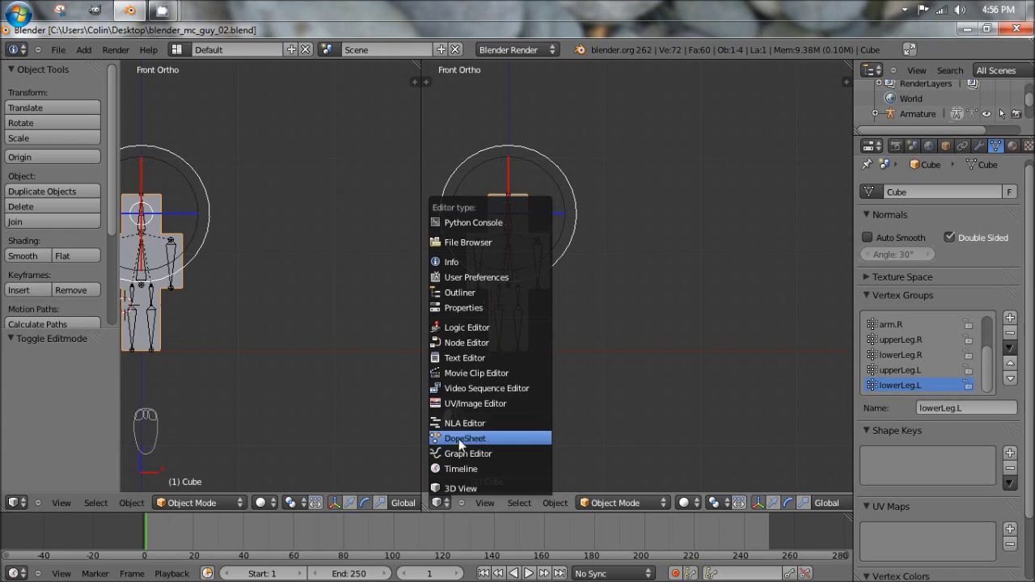
pyautogui.click(475, 403)
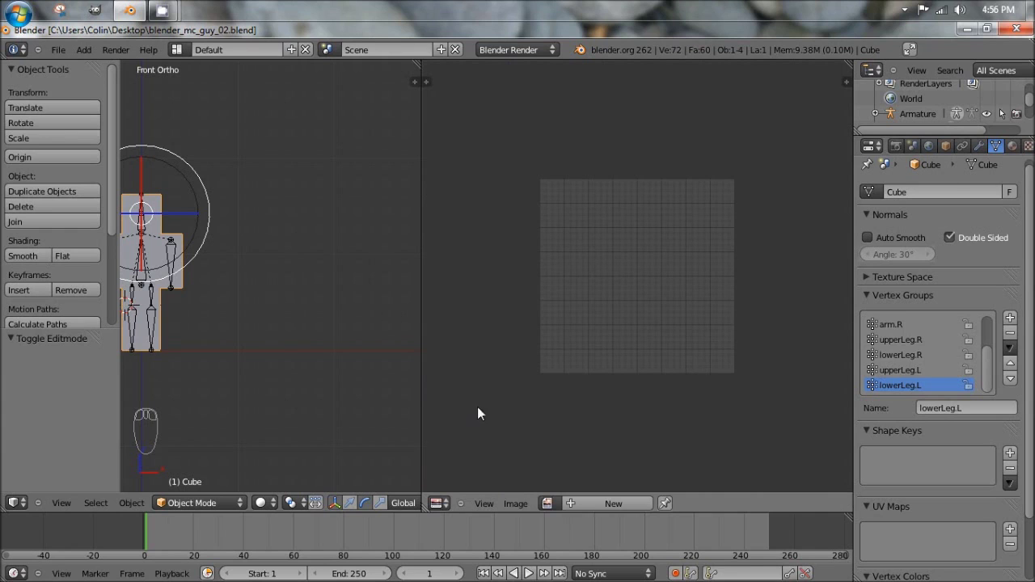
# Hide the tool shelf in the remaining 3D viewport and frame the character larger in it.
pyautogui.keyDown('shift'); pyautogui.moveTo(139, 322); pyautogui.dragTo(260, 321, button='middle'); pyautogui.keyUp('shift')
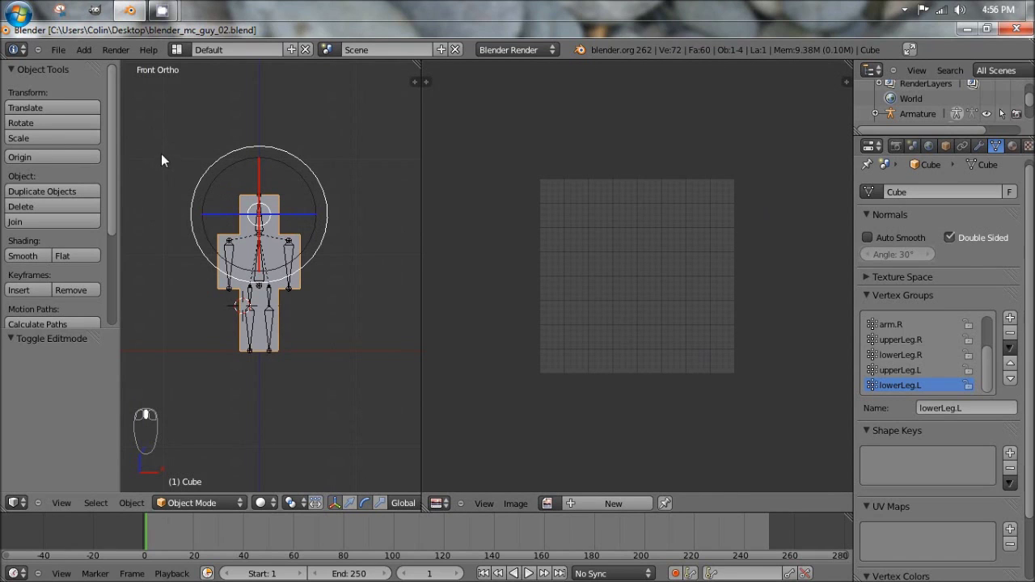
pyautogui.press('t')
pyautogui.press('t')
pyautogui.press('t')
pyautogui.scroll(3, 238, 185)
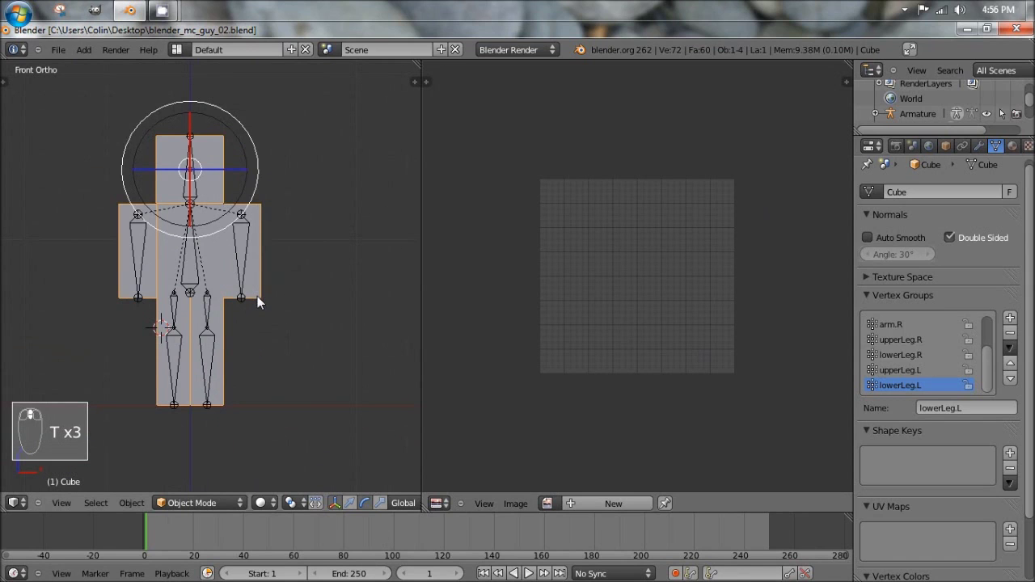
# Switch the character mesh to Edit Mode and view it from the side.
pyautogui.moveTo(61, 207); pyautogui.dragTo(298, 220, button='middle')
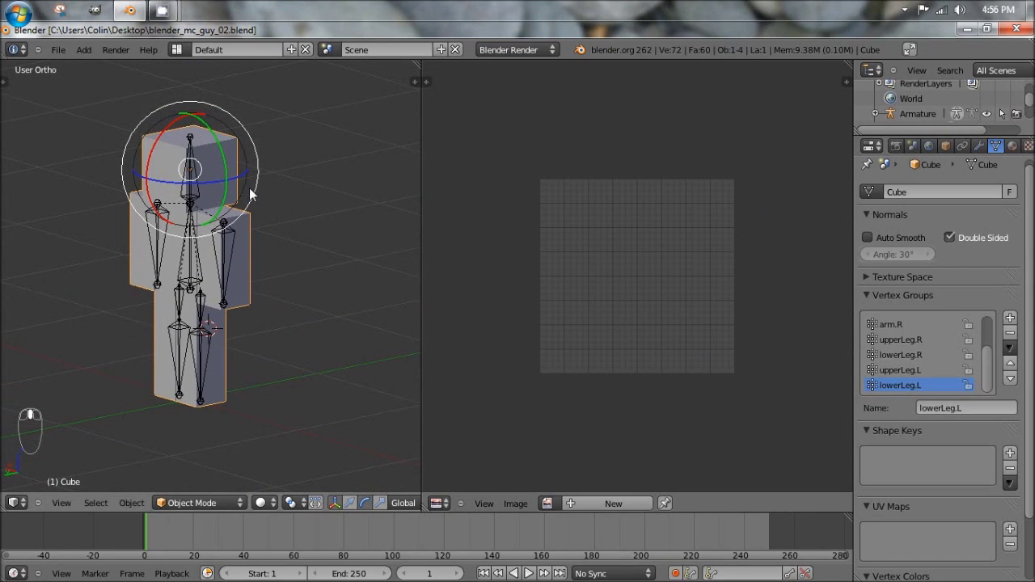
pyautogui.press('Tab')
pyautogui.press('Tab')
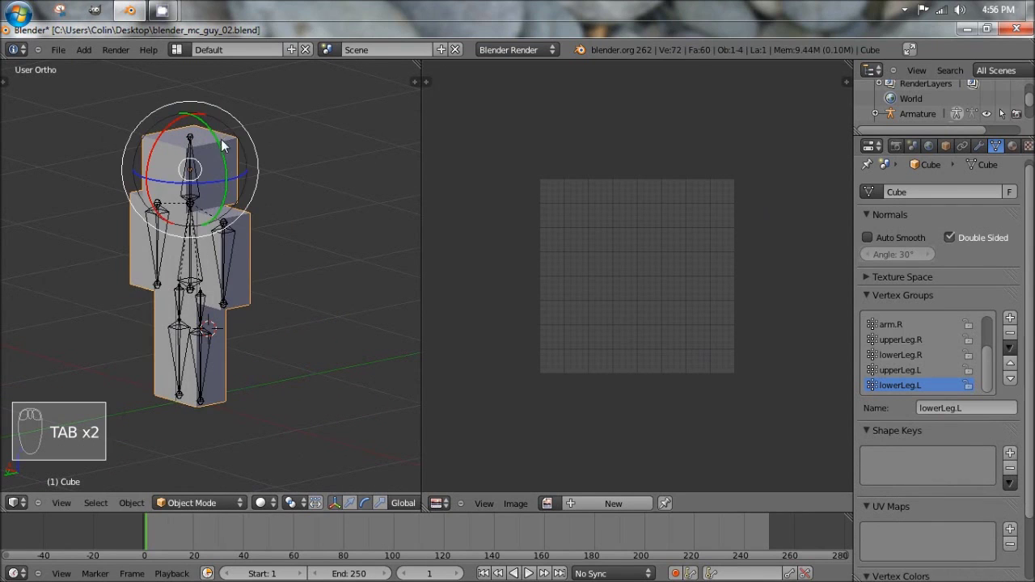
pyautogui.press('Tab')
pyautogui.moveTo(230, 167); pyautogui.dragTo(174, 234, button='middle')
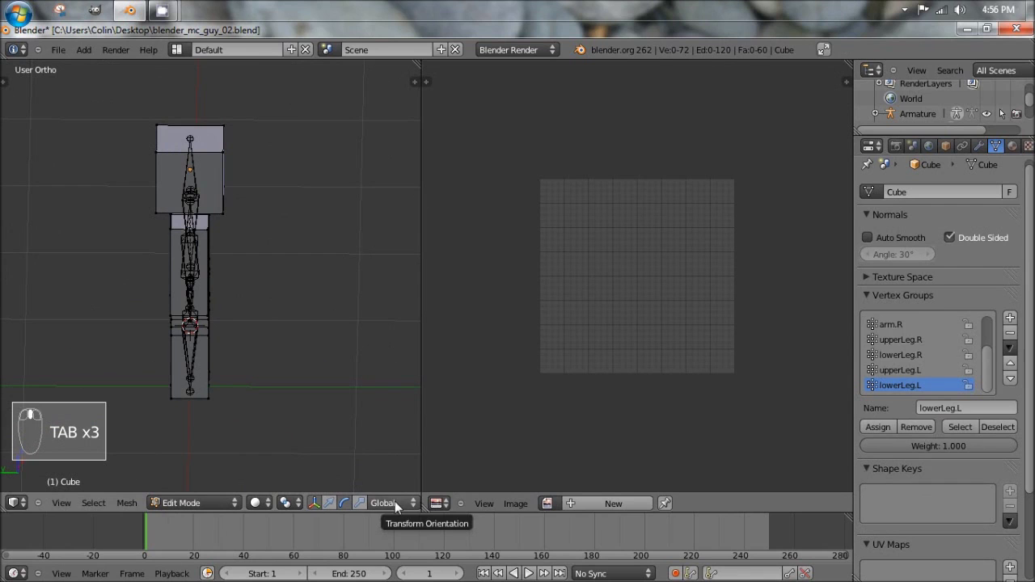
# Switch the mesh to edge selection and select the first four edges of the head block to use as seams.
pyautogui.moveTo(395, 501); pyautogui.dragTo(113, 502, button='middle')
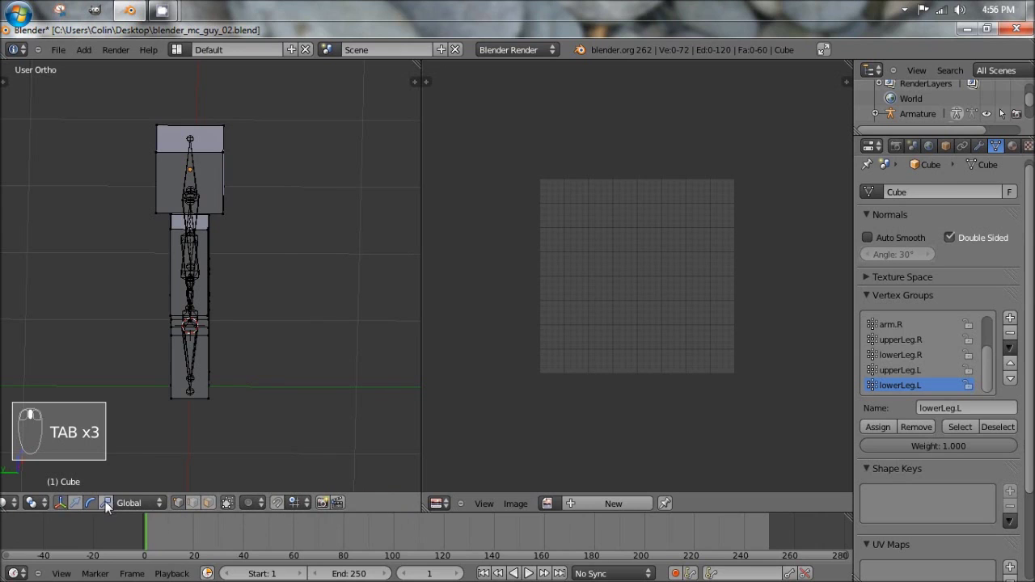
pyautogui.click(195, 502)
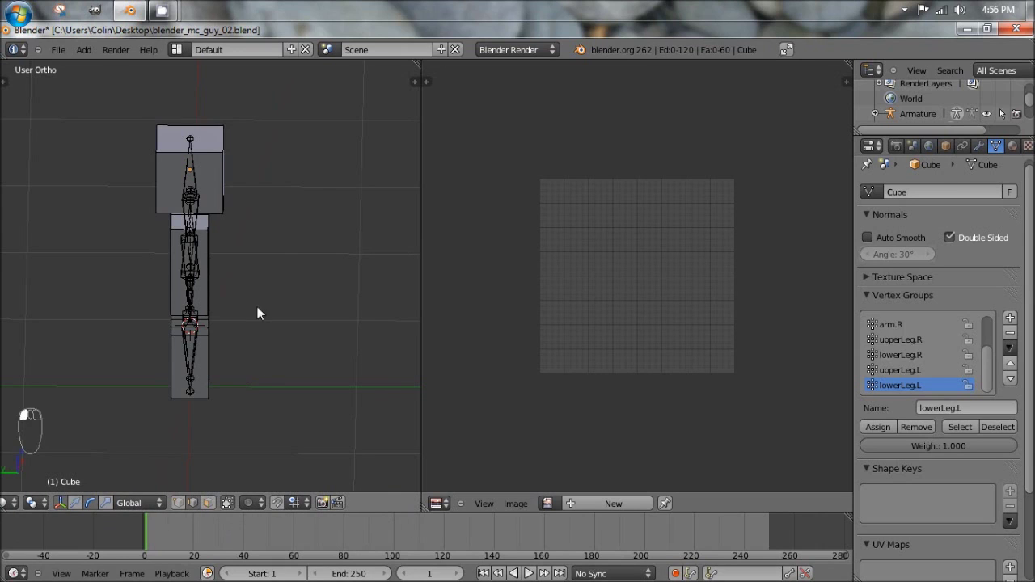
pyautogui.moveTo(257, 308); pyautogui.dragTo(129, 371, button='middle')
pyautogui.scroll(5, 164, 202)
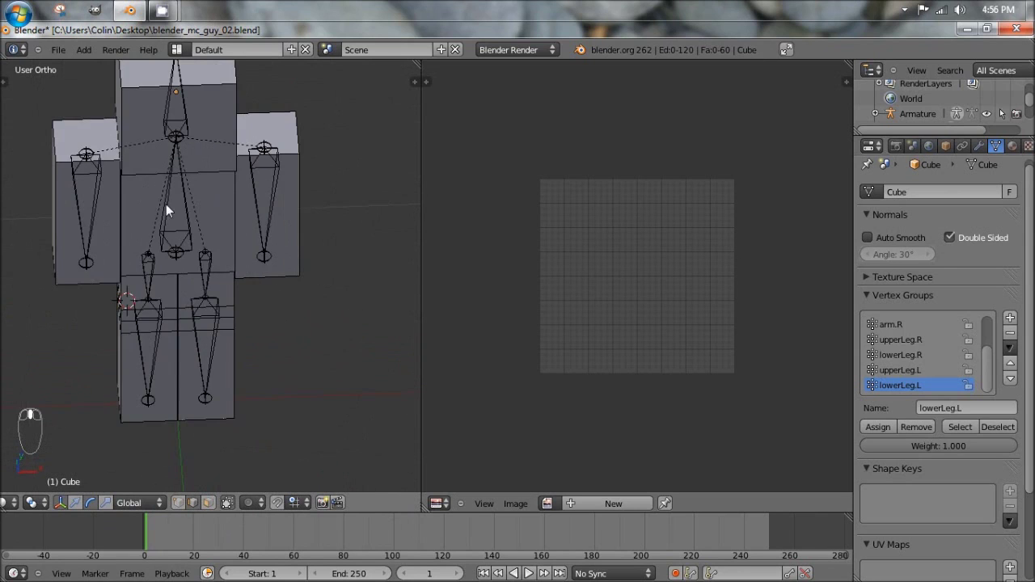
pyautogui.keyDown('shift'); pyautogui.moveTo(159, 203); pyautogui.dragTo(181, 209, button='middle'); pyautogui.keyUp('shift')
pyautogui.moveTo(117, 181); pyautogui.dragTo(302, 162, button='middle')
pyautogui.rightClick(189, 142)
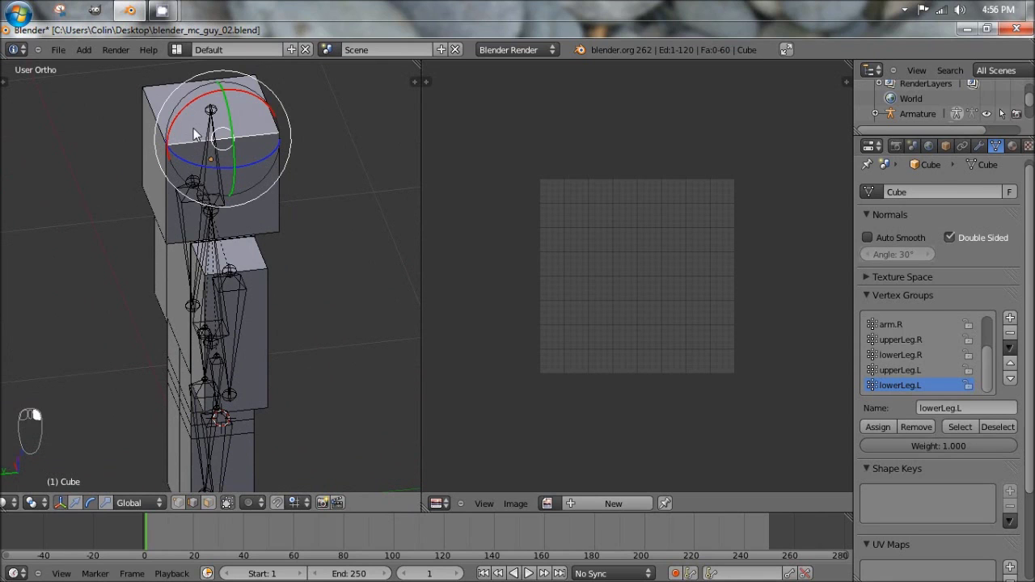
pyautogui.moveTo(155, 131); pyautogui.dragTo(218, 139, button='middle')
pyautogui.keyDown('shift'); pyautogui.rightClick(139, 96); pyautogui.keyUp('shift')
pyautogui.moveTo(243, 191); pyautogui.dragTo(146, 180, button='middle')
pyautogui.keyDown('shift'); pyautogui.rightClick(156, 202); pyautogui.keyUp('shift')
pyautogui.moveTo(202, 207); pyautogui.dragTo(185, 194, button='middle')
pyautogui.keyDown('shift'); pyautogui.rightClick(210, 194); pyautogui.keyUp('shift')
# Add three more edges of the head block to the selection and mark all seven selected edges as seams.
pyautogui.moveTo(255, 185); pyautogui.dragTo(146, 124, button='middle')
pyautogui.moveTo(266, 120); pyautogui.dragTo(82, 194, button='middle')
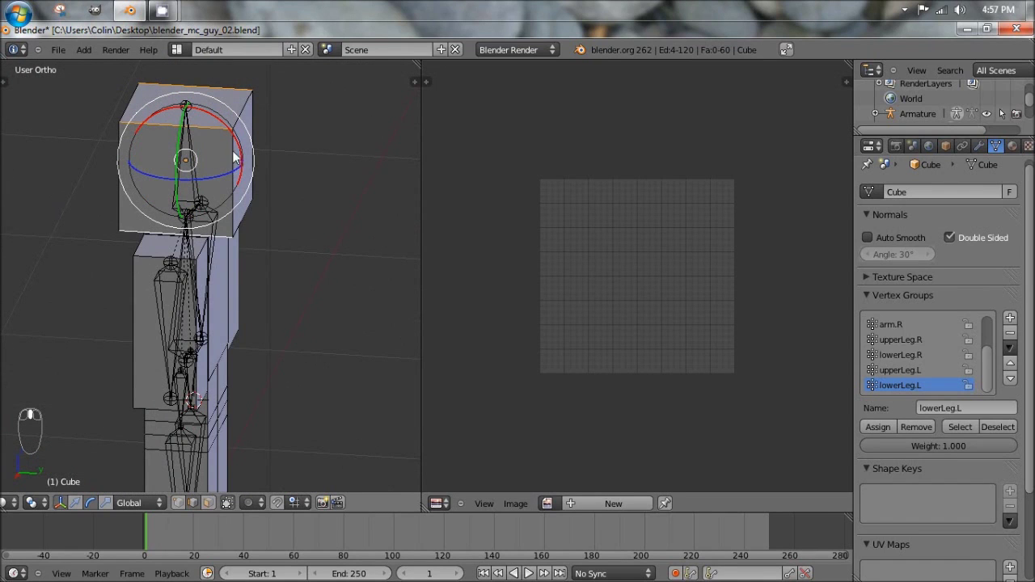
pyautogui.keyDown('shift'); pyautogui.rightClick(249, 225); pyautogui.keyUp('shift')
pyautogui.moveTo(250, 220); pyautogui.dragTo(423, 201, button='middle')
pyautogui.keyDown('shift'); pyautogui.rightClick(251, 215); pyautogui.keyUp('shift')
pyautogui.keyDown('shift'); pyautogui.rightClick(254, 150); pyautogui.keyUp('shift')
pyautogui.moveTo(143, 202); pyautogui.dragTo(312, 194, button='middle')
pyautogui.moveTo(192, 203); pyautogui.dragTo(288, 178, button='middle')
pyautogui.moveTo(176, 168); pyautogui.dragTo(201, 109, button='middle')
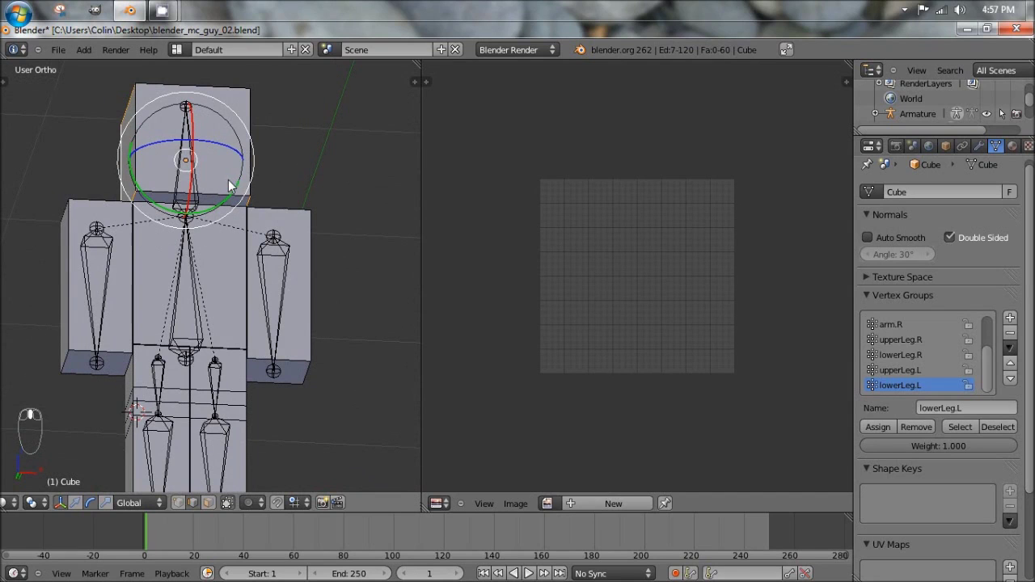
pyautogui.hotkey('ctrl', 'e')
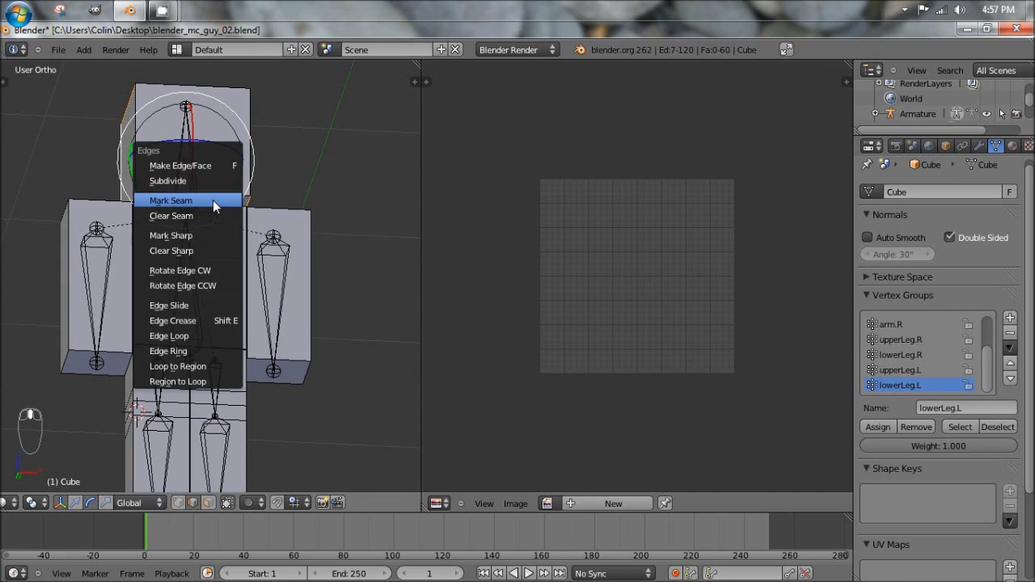
pyautogui.click(214, 200)
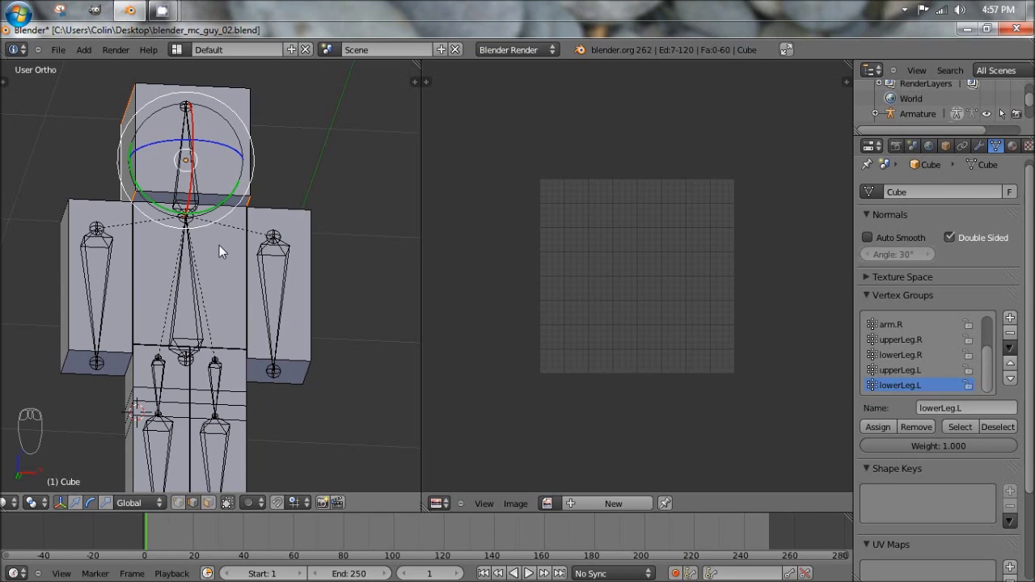
pyautogui.moveTo(241, 244); pyautogui.dragTo(159, 292, button='middle')
pyautogui.scroll(2, 226, 193)
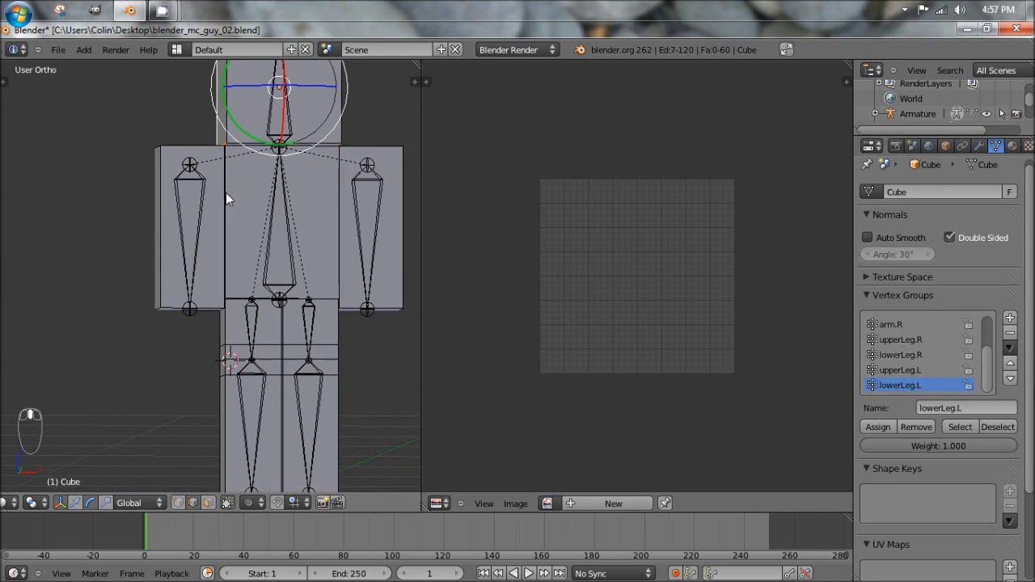
pyautogui.moveTo(230, 179); pyautogui.dragTo(211, 288, button='middle')
pyautogui.scroll(1, 219, 242)
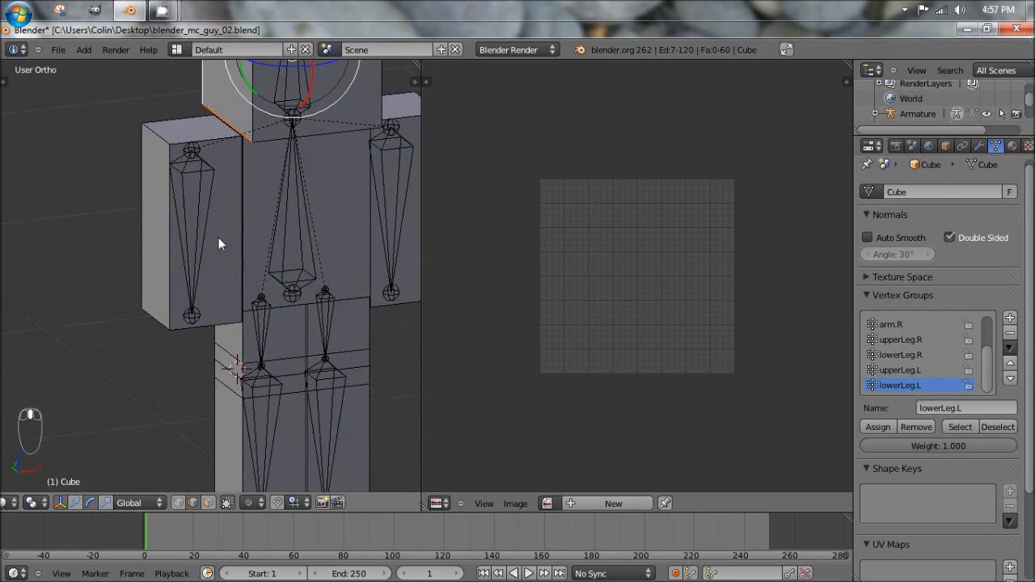
pyautogui.rightClick(182, 144)
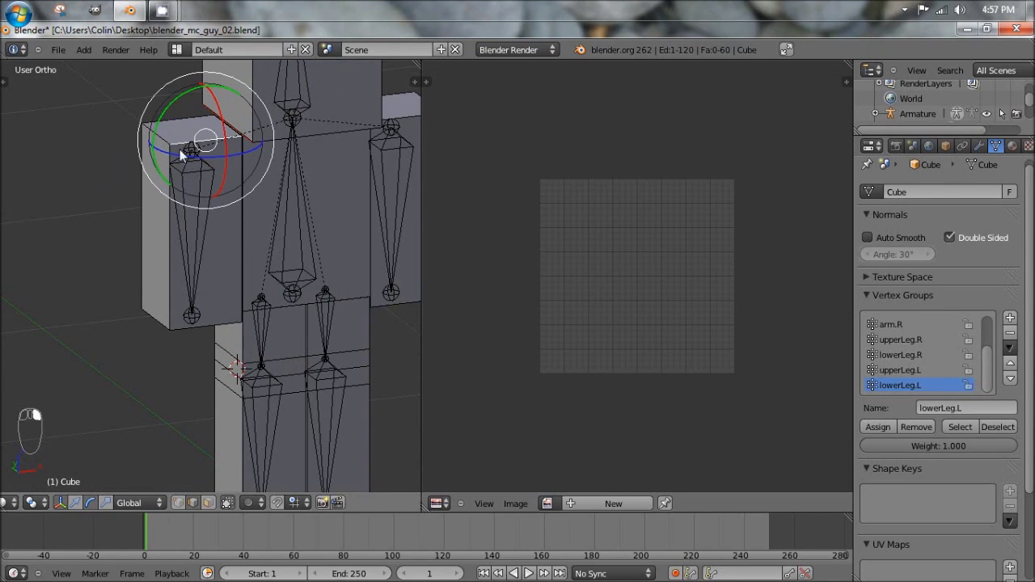
pyautogui.rightClick(167, 139)
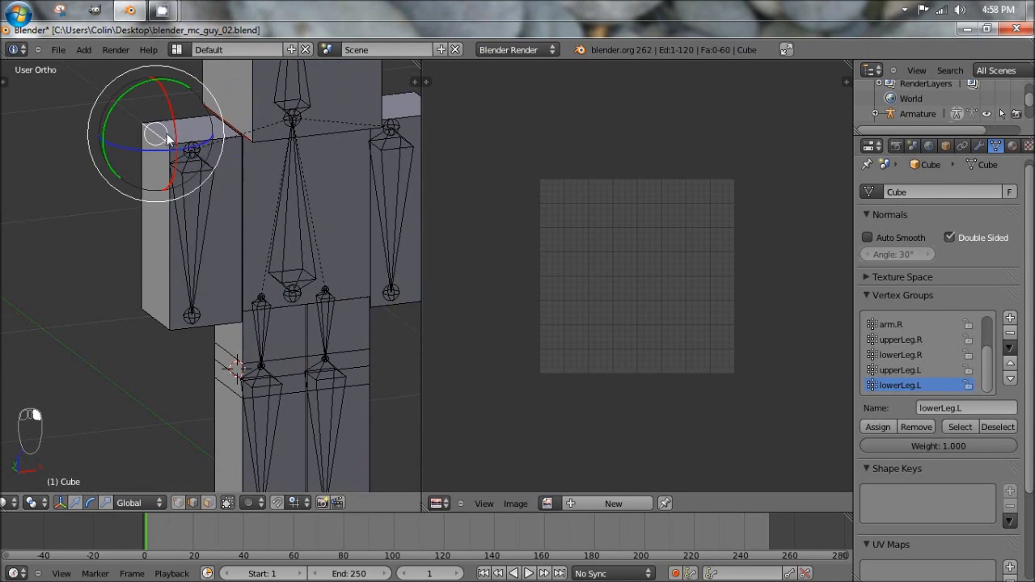
pyautogui.keyDown('shift'); pyautogui.rightClick(225, 126); pyautogui.keyUp('shift')
pyautogui.moveTo(132, 177); pyautogui.dragTo(199, 176, button='middle')
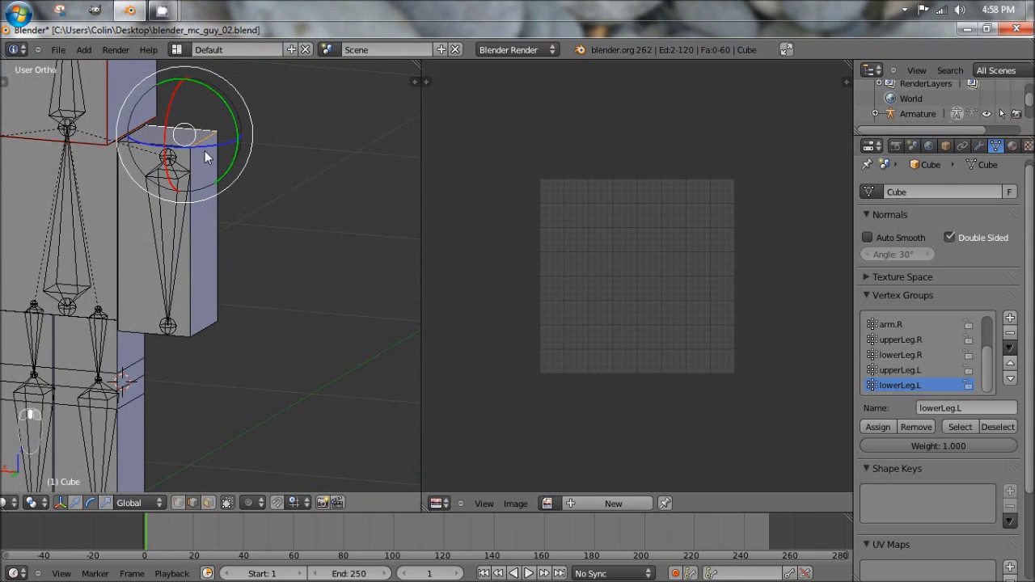
pyautogui.press('a')
pyautogui.press('a')
pyautogui.press('a')
# Select all linked geometry of one arm and mark its edges as seams.
pyautogui.rightClick(160, 140)
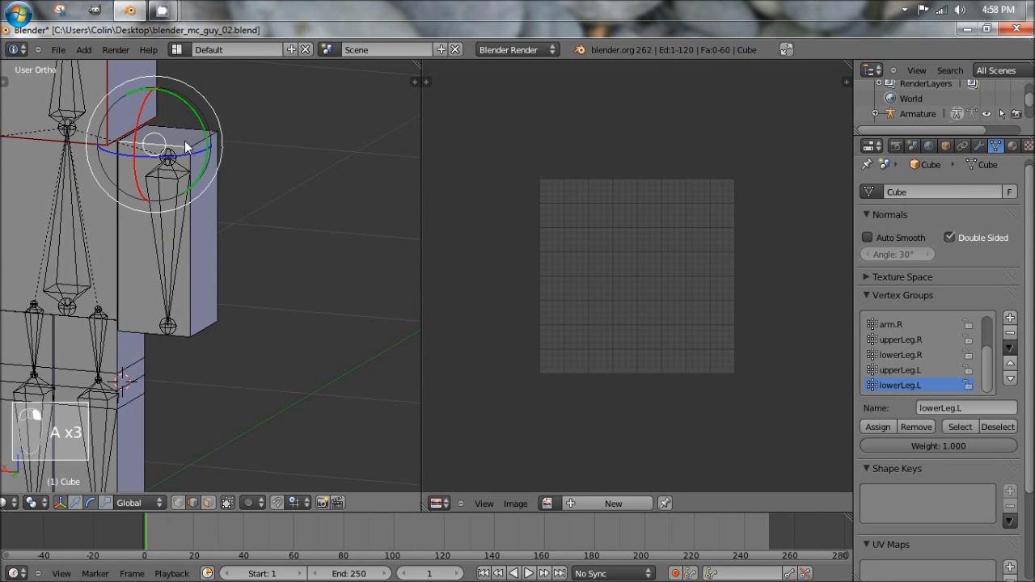
pyautogui.press('l')
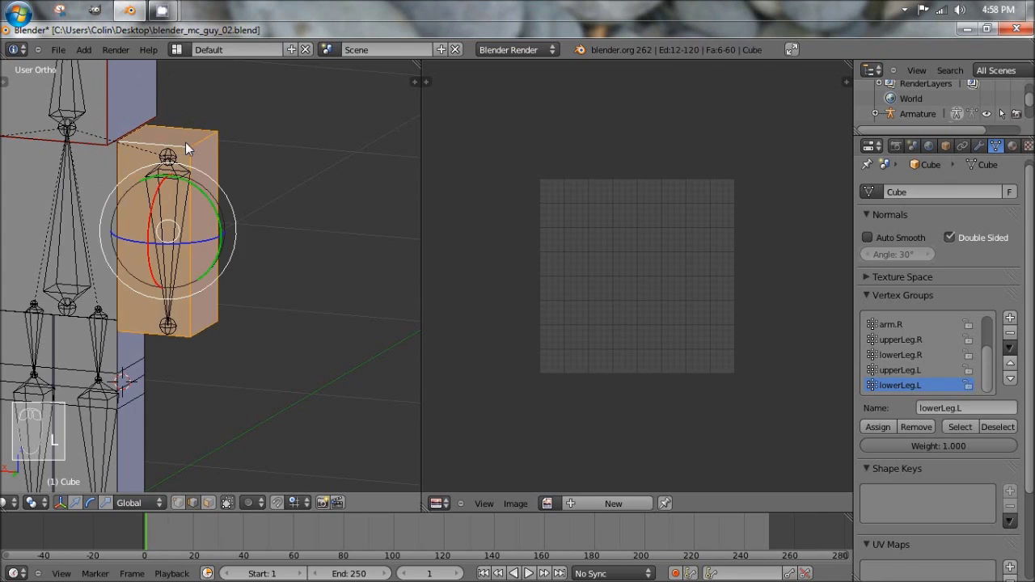
pyautogui.hotkey('ctrl', 'e')
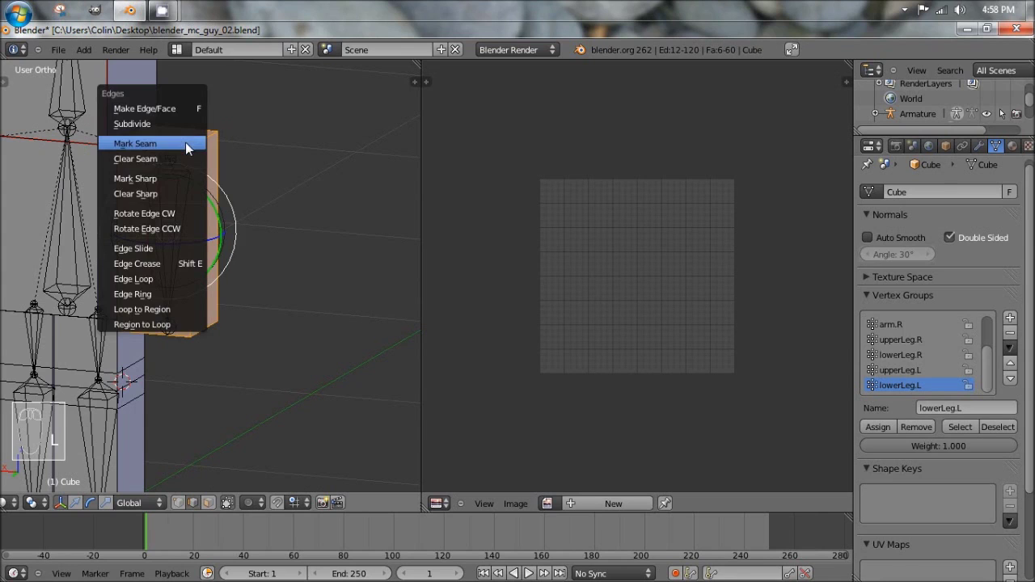
pyautogui.click(183, 143)
# Deselect everything, select the whole opposite arm and mark its edges as seams.
pyautogui.keyDown('shift'); pyautogui.moveTo(105, 254); pyautogui.dragTo(287, 263, button='middle'); pyautogui.keyUp('shift')
pyautogui.moveTo(220, 242)
pyautogui.mouseDown(button='middle')
pyautogui.moveTo(222, 265)
pyautogui.moveTo(261, 269)
pyautogui.moveTo(206, 232)
pyautogui.mouseUp(button='middle')
pyautogui.press('a')
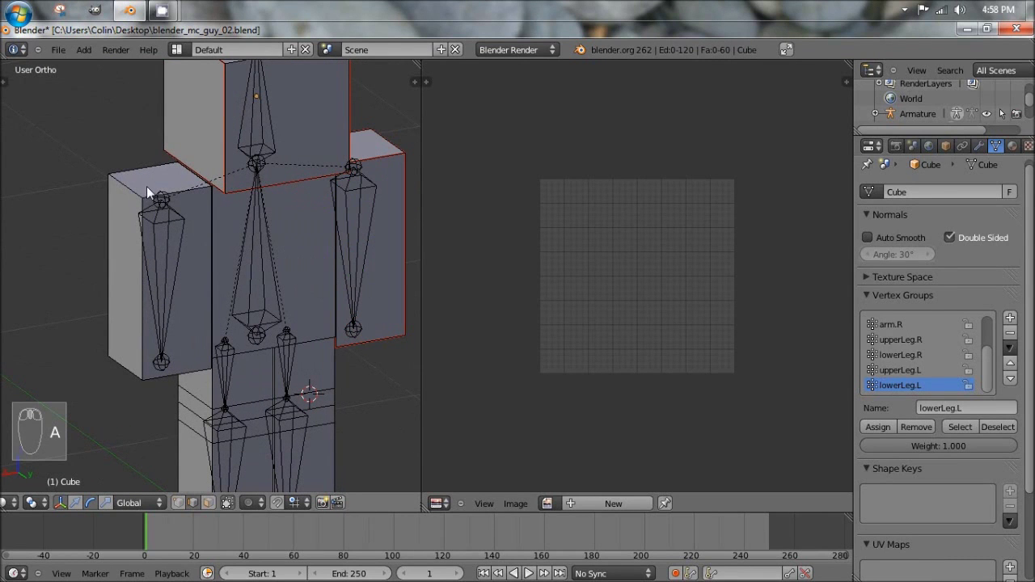
pyautogui.press('l')
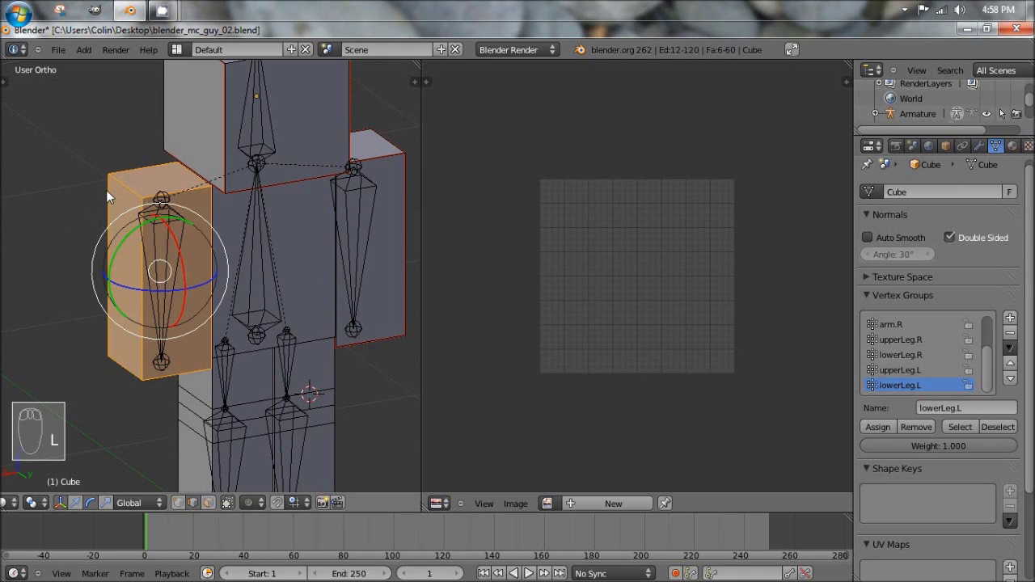
pyautogui.hotkey('ctrl', 'e')
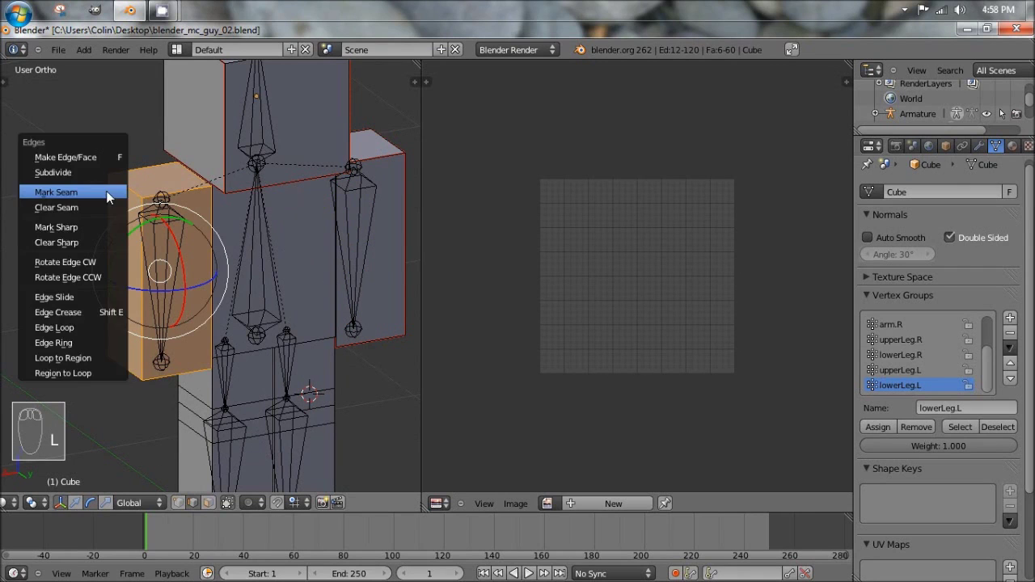
pyautogui.click(105, 192)
# Display the character in wireframe shading so the torso edges between the arms can be reached.
pyautogui.keyDown('shift'); pyautogui.moveTo(300, 298); pyautogui.dragTo(168, 230, button='middle'); pyautogui.keyUp('shift')
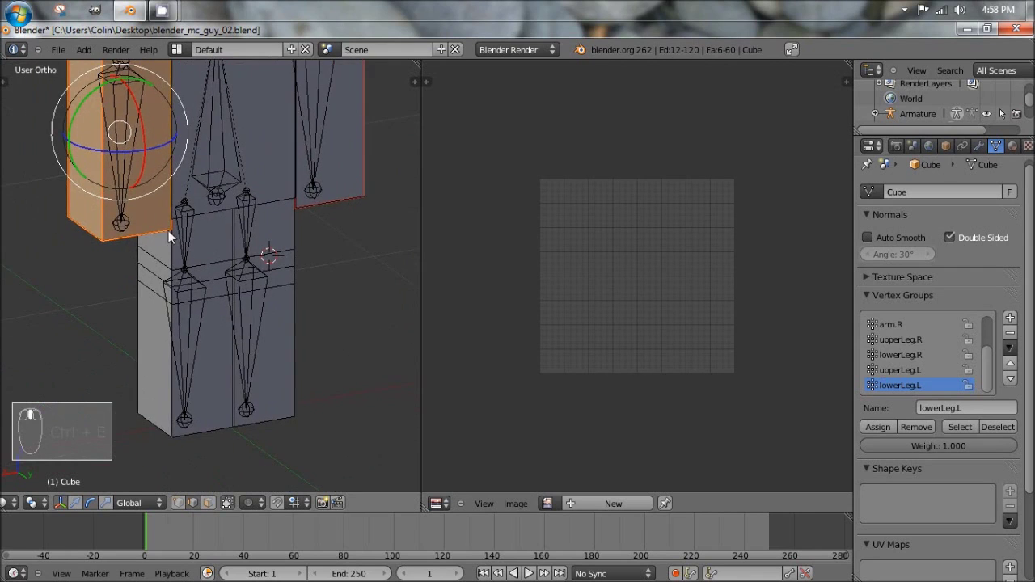
pyautogui.moveTo(118, 289); pyautogui.dragTo(226, 281, button='middle')
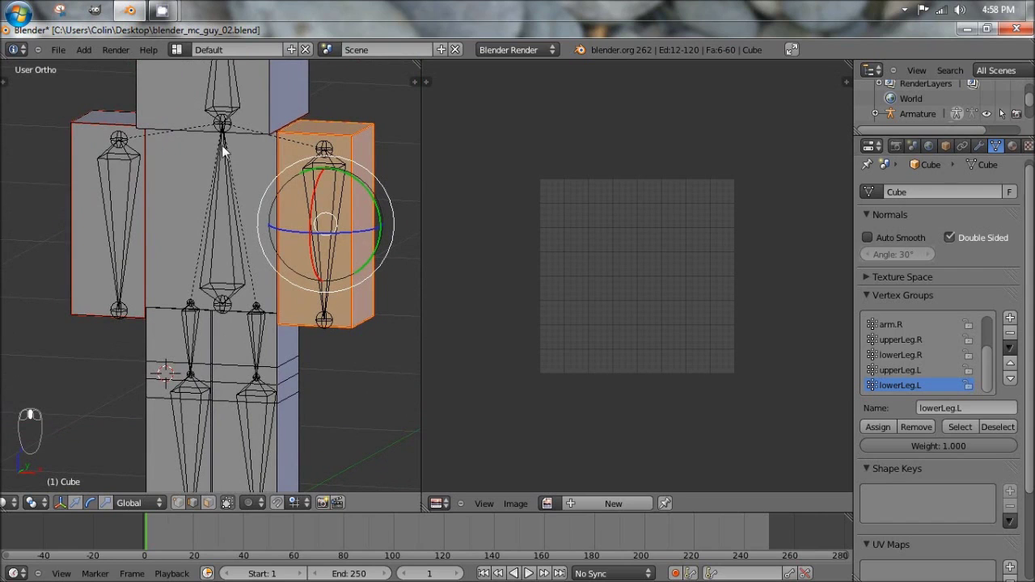
pyautogui.moveTo(225, 150); pyautogui.dragTo(215, 98, button='middle')
pyautogui.rightClick(194, 136)
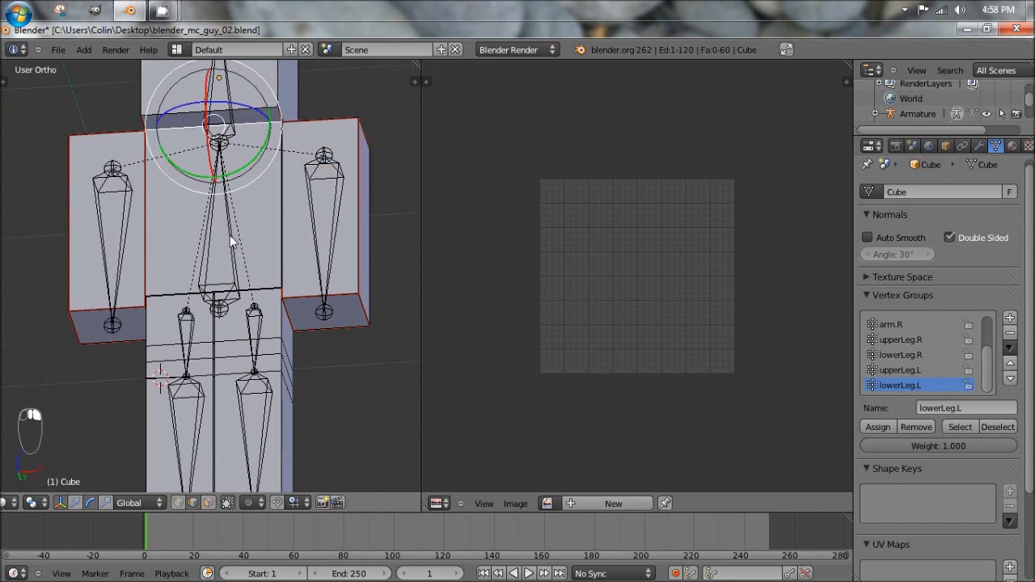
pyautogui.moveTo(191, 218); pyautogui.dragTo(140, 233, button='middle')
pyautogui.press('z')
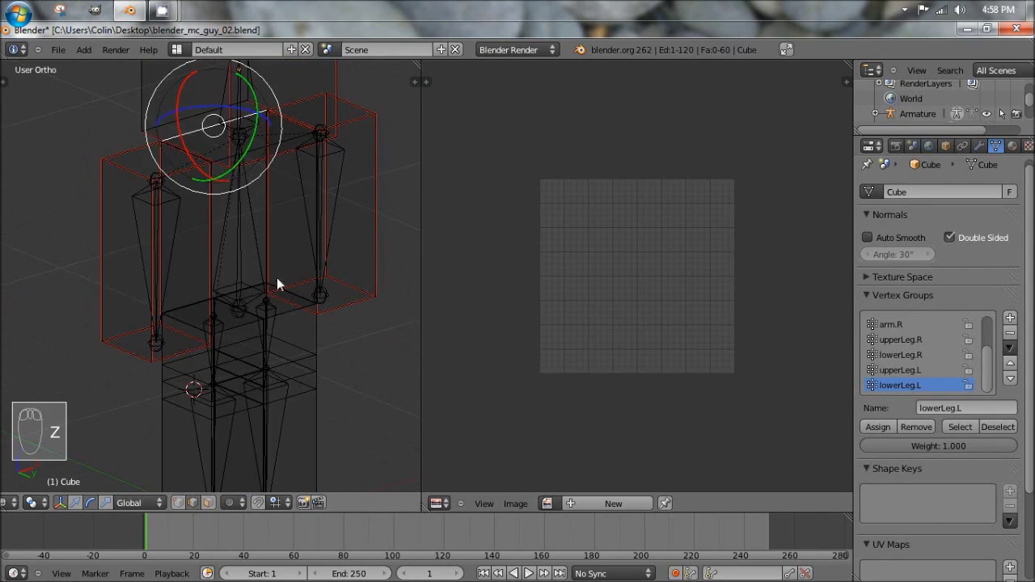
pyautogui.scroll(3, 277, 277)
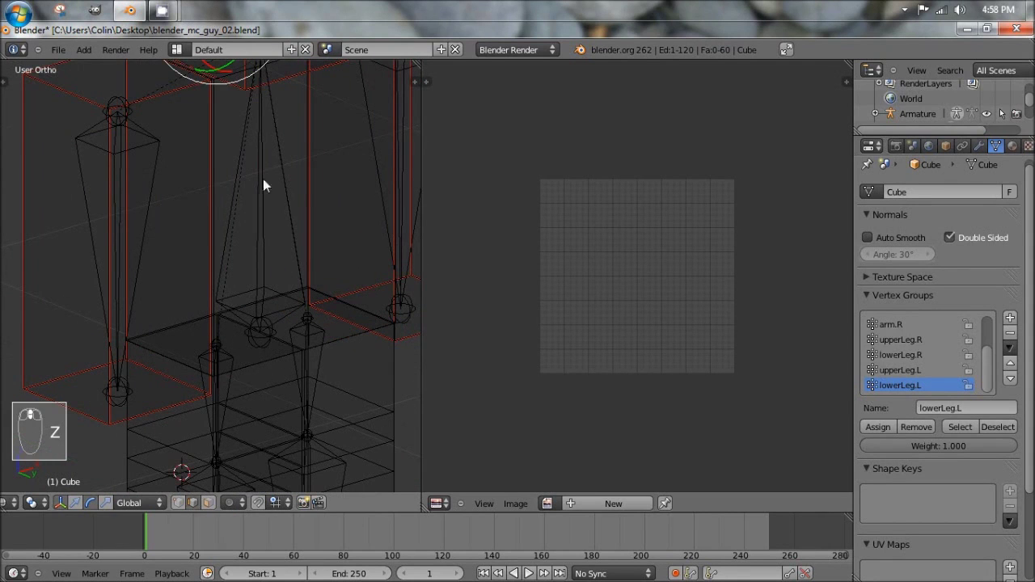
pyautogui.press('z')
pyautogui.press('z')
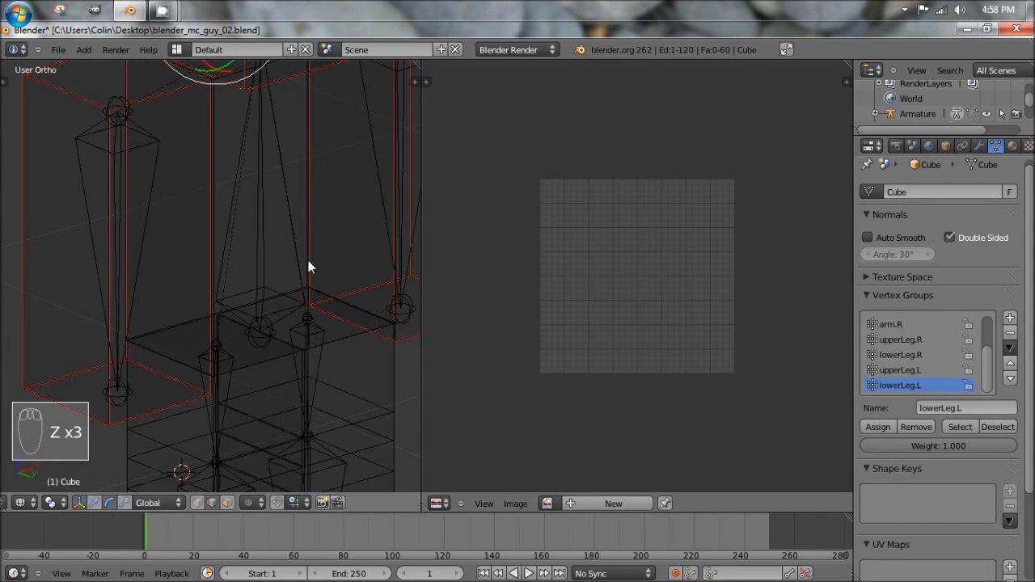
pyautogui.scroll(3, 308, 266)
pyautogui.scroll(-1, 240, 288)
pyautogui.keyDown('shift'); pyautogui.moveTo(288, 313); pyautogui.dragTo(332, 329, button='middle'); pyautogui.keyUp('shift')
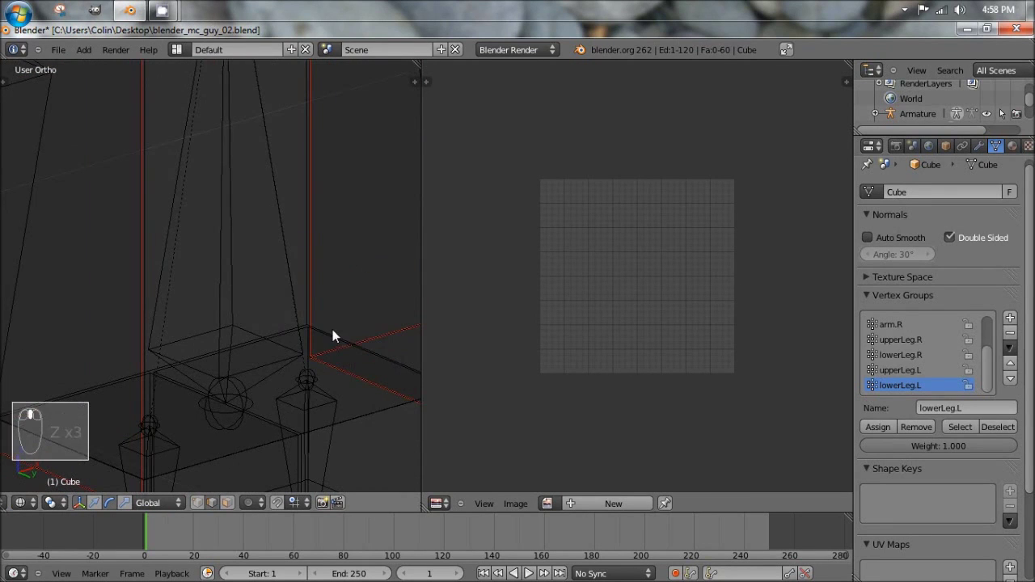
pyautogui.rightClick(333, 329)
pyautogui.keyDown('shift'); pyautogui.moveTo(346, 191); pyautogui.dragTo(293, 249, button='middle'); pyautogui.keyUp('shift')
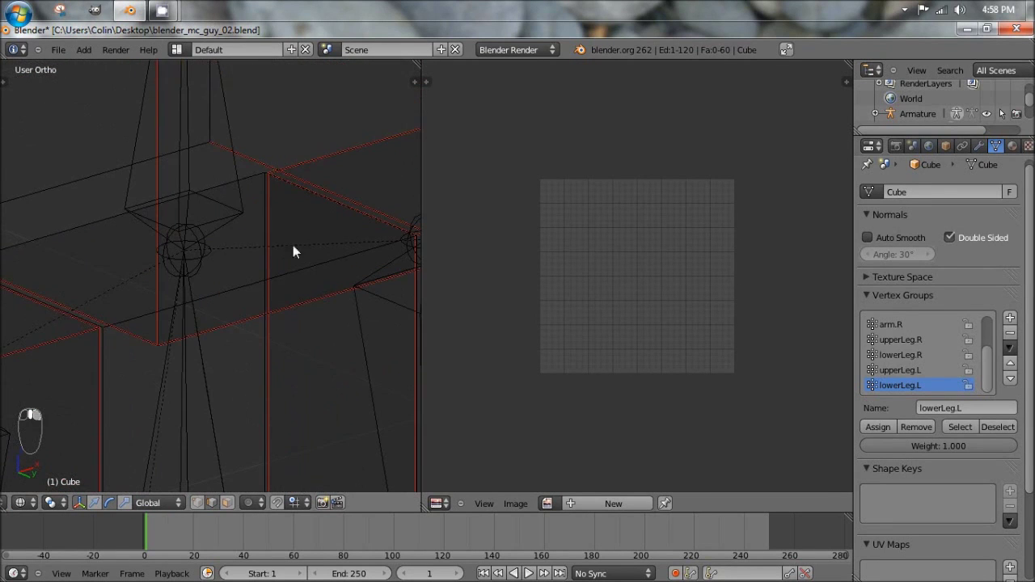
pyautogui.moveTo(276, 180); pyautogui.dragTo(197, 293, button='middle')
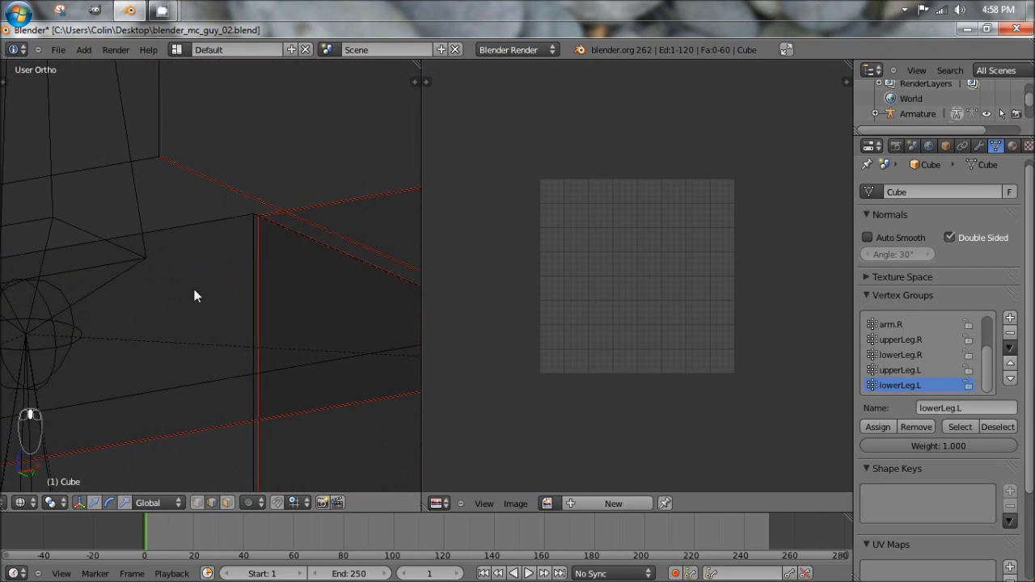
pyautogui.rightClick(262, 222)
pyautogui.moveTo(241, 224); pyautogui.dragTo(310, 231, button='middle')
pyautogui.keyDown('shift'); pyautogui.rightClick(291, 221); pyautogui.keyUp('shift')
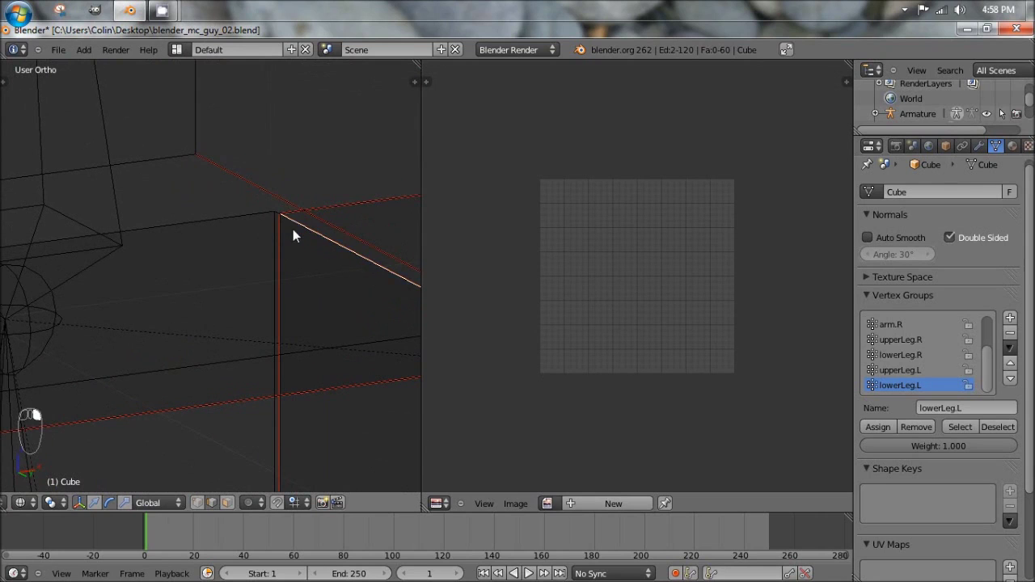
pyautogui.press('a')
# Select the short top and bottom edges on one side of the torso beside the arm.
pyautogui.rightClick(283, 212)
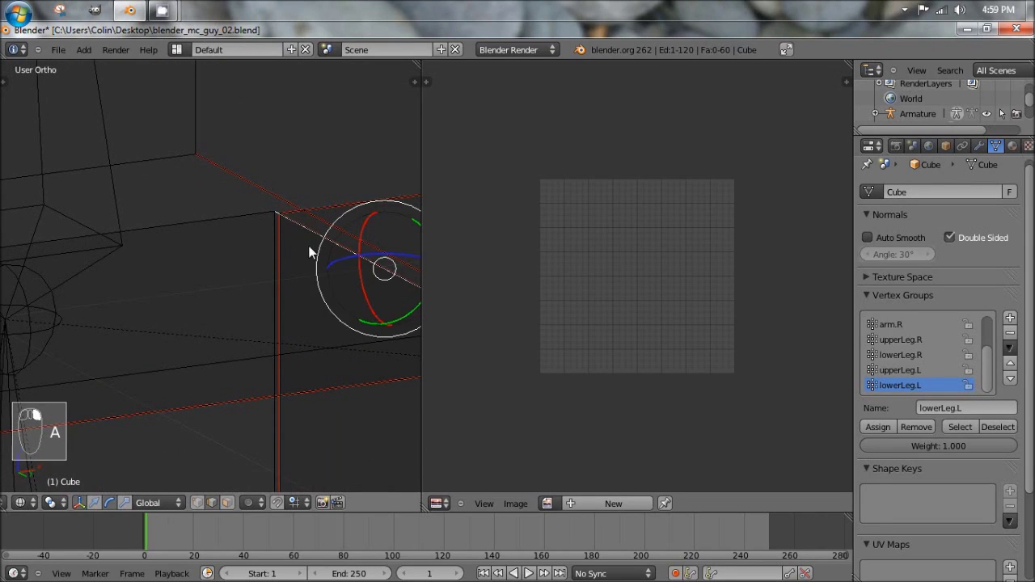
pyautogui.moveTo(312, 385); pyautogui.dragTo(199, 344, button='middle')
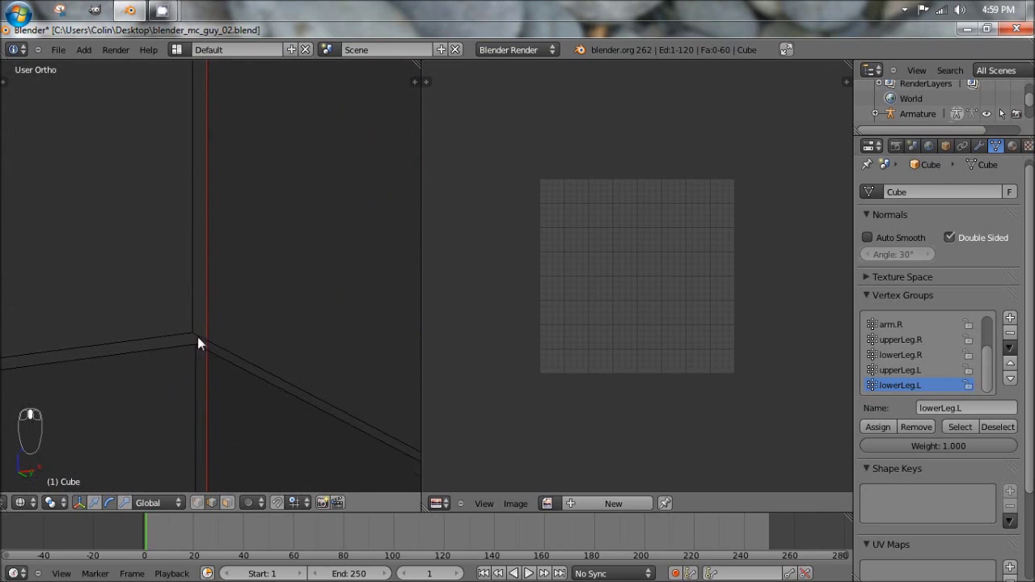
pyautogui.keyDown('shift'); pyautogui.rightClick(201, 338); pyautogui.keyUp('shift')
pyautogui.scroll(-12, 105, 319)
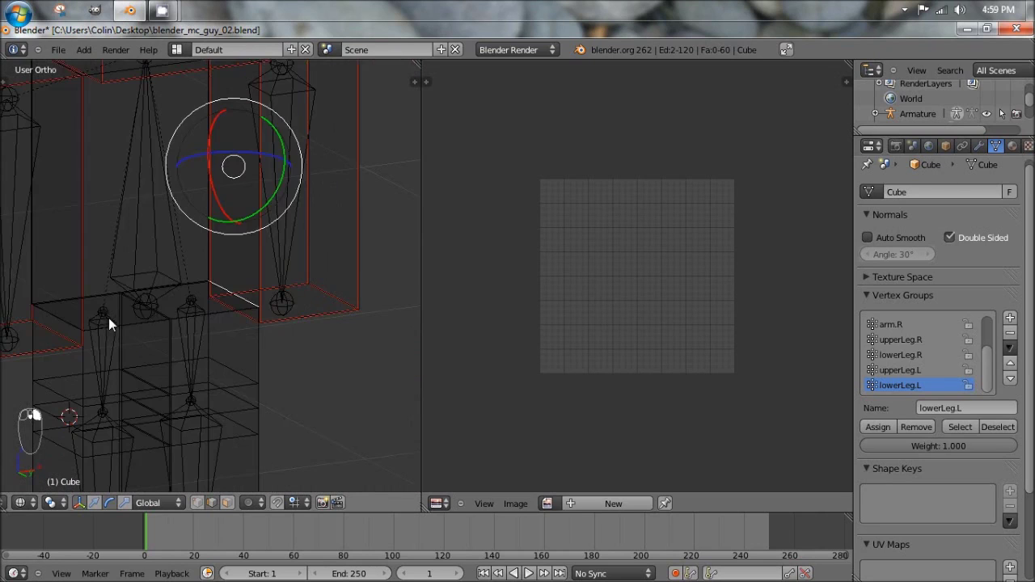
# Add the short bottom and top edges on the torso's opposite side to the selection.
pyautogui.moveTo(109, 318); pyautogui.dragTo(203, 265, button='middle')
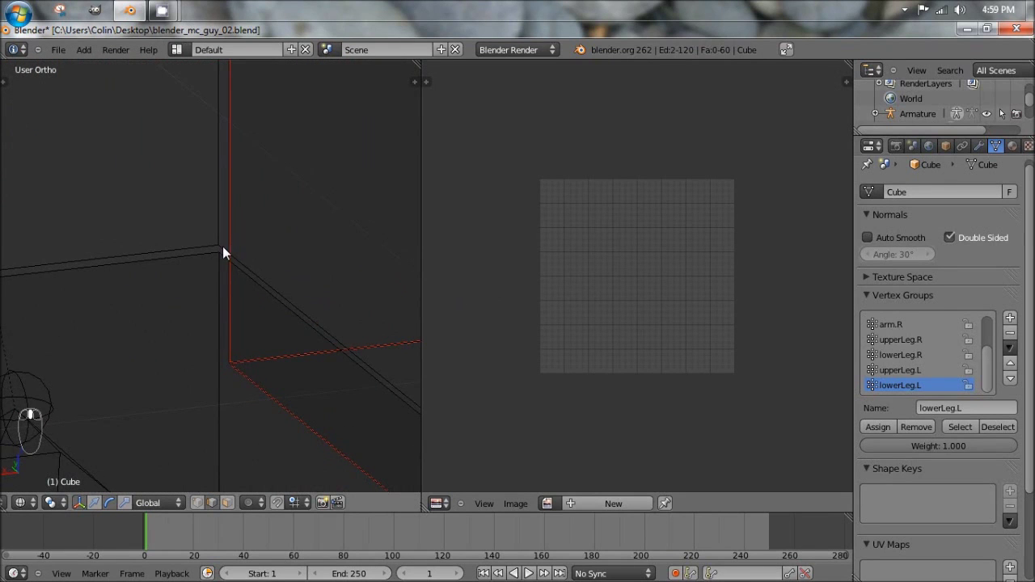
pyautogui.keyDown('shift'); pyautogui.rightClick(222, 246); pyautogui.keyUp('shift')
pyautogui.scroll(-5, 81, 283)
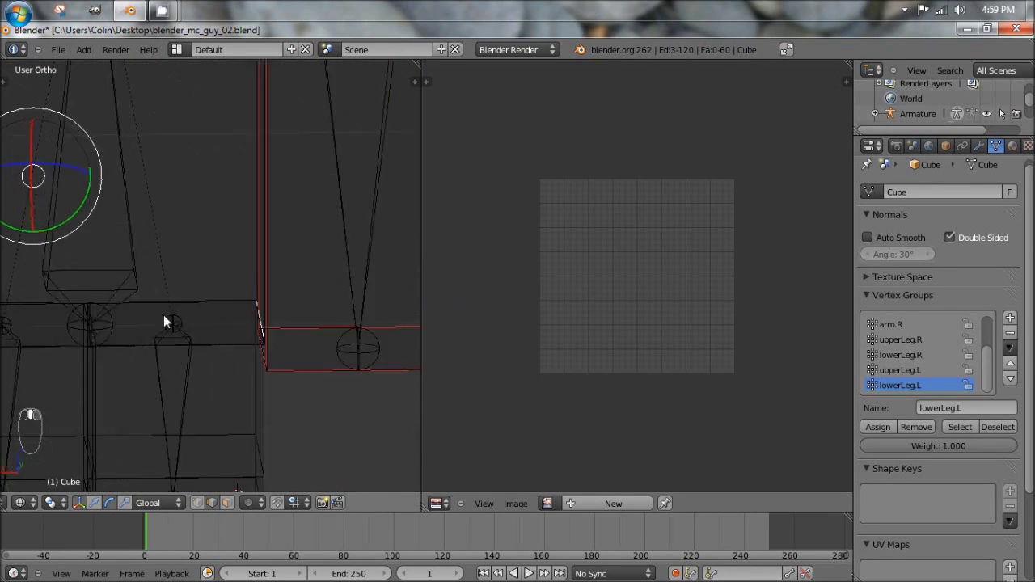
pyautogui.moveTo(265, 316); pyautogui.dragTo(179, 301, button='middle')
pyautogui.scroll(6, 96, 205)
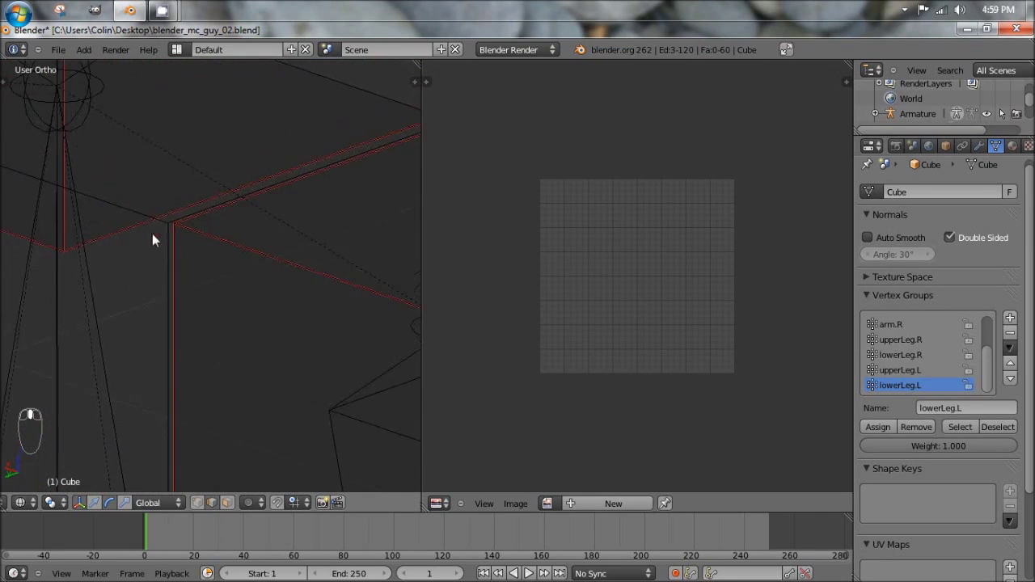
pyautogui.keyDown('shift'); pyautogui.rightClick(95, 112); pyautogui.keyUp('shift')
pyautogui.scroll(-5, 104, 180)
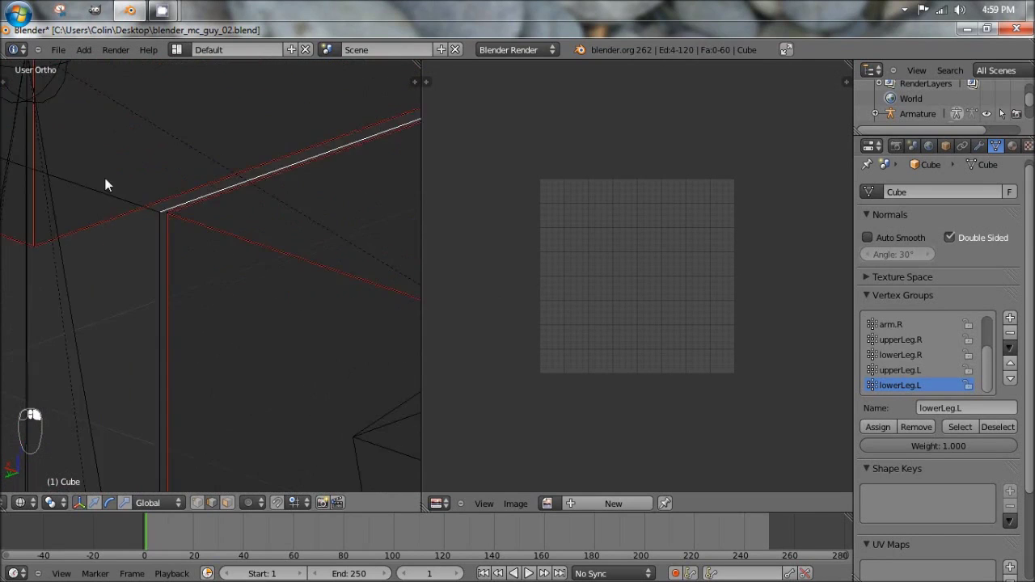
# Add one long top edge of the torso and the two vertical edges descending from its ends to the selection.
pyautogui.scroll(-3, 234, 367)
pyautogui.moveTo(235, 368); pyautogui.dragTo(327, 296, button='middle')
pyautogui.scroll(3, 299, 241)
pyautogui.keyDown('shift'); pyautogui.moveTo(287, 218); pyautogui.dragTo(131, 383, button='middle'); pyautogui.keyUp('shift')
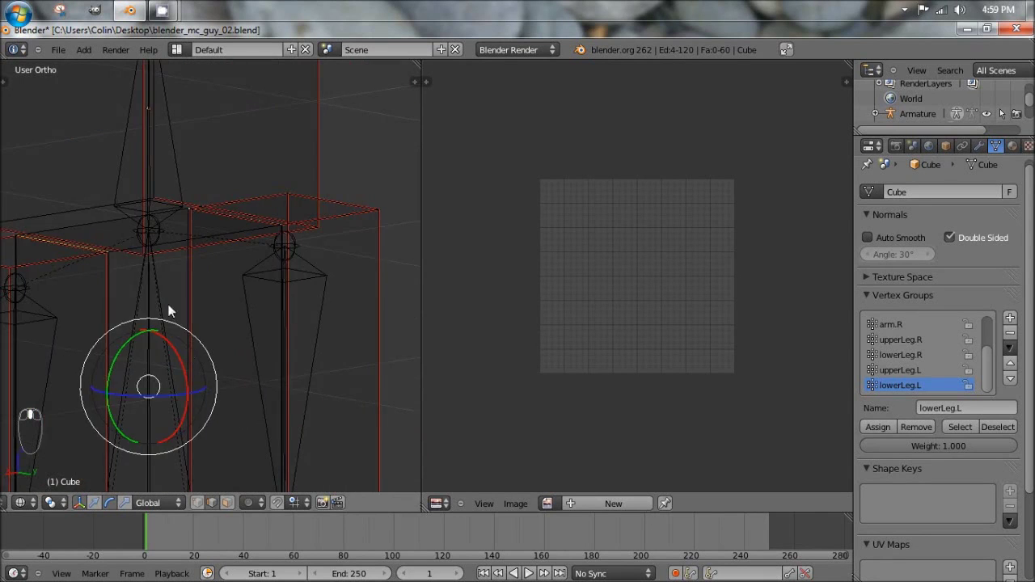
pyautogui.scroll(6, 123, 259)
pyautogui.keyDown('shift'); pyautogui.moveTo(122, 259); pyautogui.dragTo(123, 138, button='middle'); pyautogui.keyUp('shift')
pyautogui.keyDown('shift'); pyautogui.rightClick(117, 147); pyautogui.keyUp('shift')
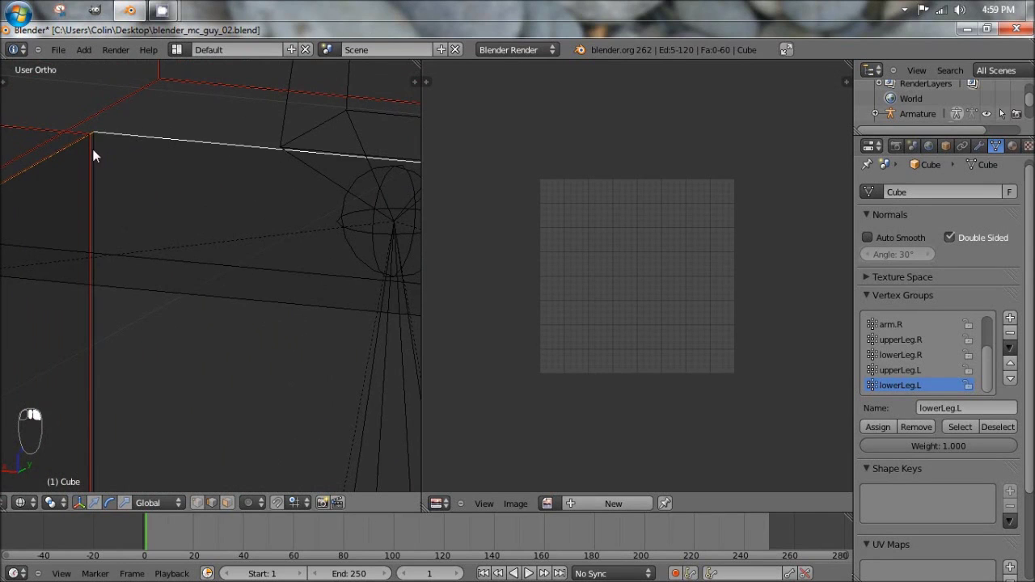
pyautogui.keyDown('shift'); pyautogui.rightClick(93, 150); pyautogui.keyUp('shift')
pyautogui.keyDown('shift'); pyautogui.moveTo(259, 182); pyautogui.dragTo(49, 185, button='middle'); pyautogui.keyUp('shift')
pyautogui.keyDown('shift'); pyautogui.moveTo(574, 306); pyautogui.dragTo(478, 297, button='middle'); pyautogui.keyUp('shift')
pyautogui.keyDown('shift'); pyautogui.moveTo(339, 262); pyautogui.dragTo(222, 206, button='middle'); pyautogui.keyUp('shift')
pyautogui.keyDown('shift'); pyautogui.rightClick(287, 184); pyautogui.keyUp('shift')
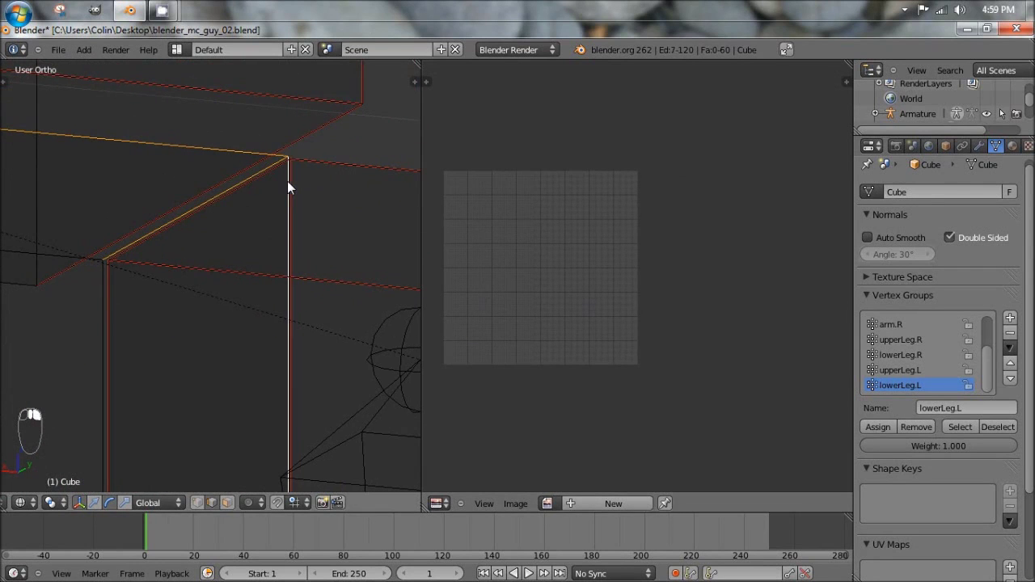
# Mark the seven selected torso edges as seams.
pyautogui.scroll(-4, 273, 217)
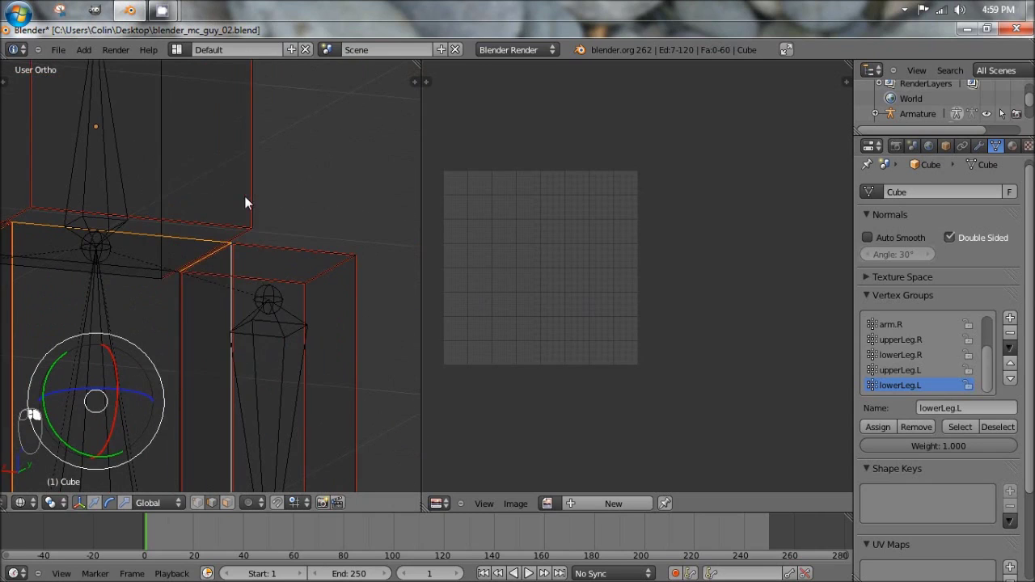
pyautogui.hotkey('ctrl', 'e')
pyautogui.click(245, 197)
# Start a new selection with one leg's topmost outer vertical edge and the upper two inner vertical segments on its far face.
pyautogui.scroll(-3, 186, 356)
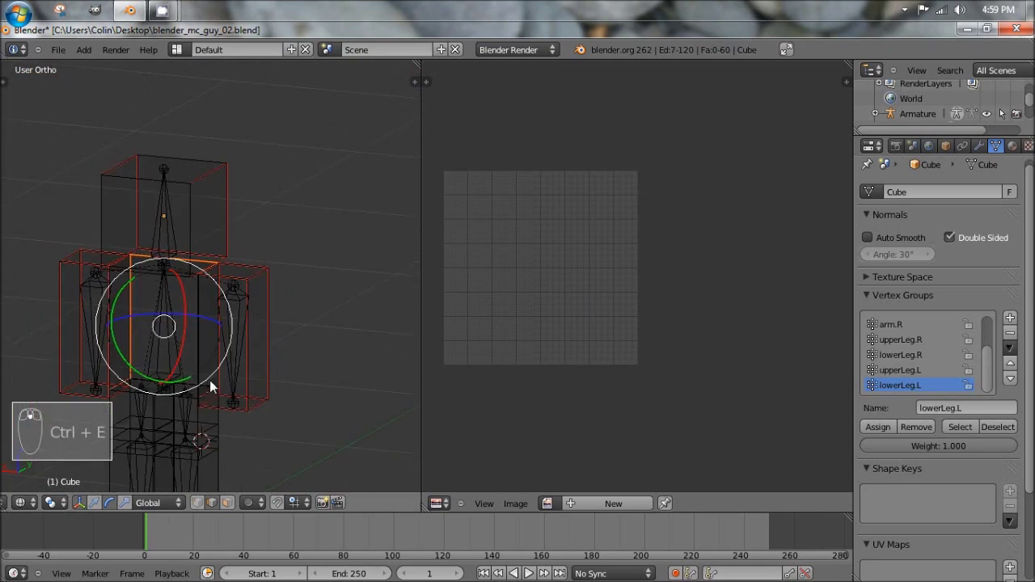
pyautogui.keyDown('shift'); pyautogui.moveTo(211, 388); pyautogui.dragTo(455, 281, button='middle'); pyautogui.keyUp('shift')
pyautogui.scroll(4, 273, 229)
pyautogui.rightClick(336, 211)
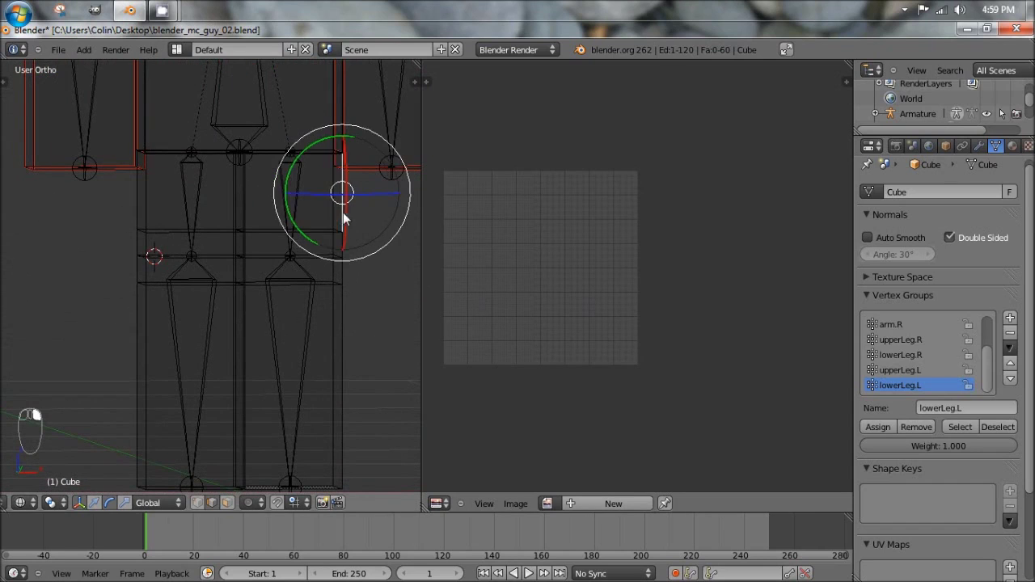
pyautogui.moveTo(344, 223); pyautogui.dragTo(271, 212, button='middle')
pyautogui.keyDown('shift'); pyautogui.rightClick(252, 195); pyautogui.keyUp('shift')
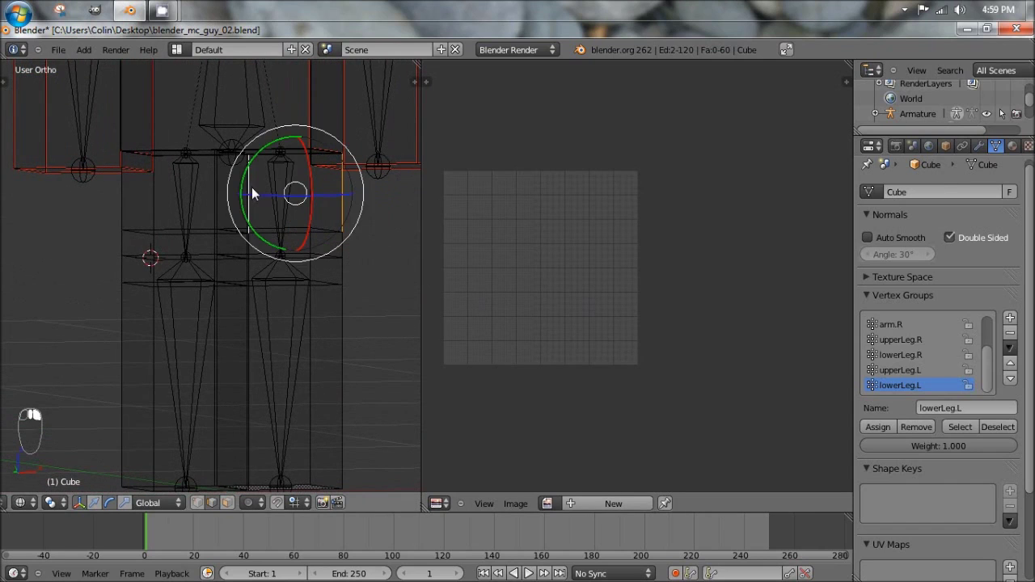
pyautogui.keyDown('shift'); pyautogui.rightClick(248, 240); pyautogui.keyUp('shift')
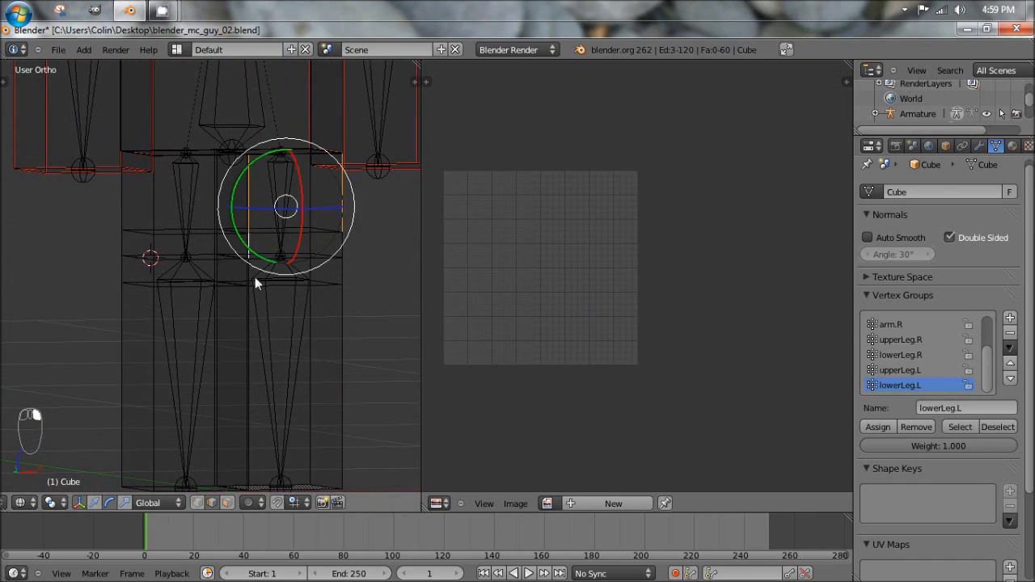
# Add the two remaining inner vertical segments of the same leg, down to the foot, to the selection.
pyautogui.keyDown('shift'); pyautogui.rightClick(248, 267); pyautogui.keyUp('shift')
pyautogui.moveTo(258, 282)
pyautogui.mouseDown(button='middle')
pyautogui.moveTo(218, 277)
pyautogui.moveTo(240, 276)
pyautogui.mouseUp(button='middle')
pyautogui.scroll(2, 244, 273)
pyautogui.scroll(4, 243, 280)
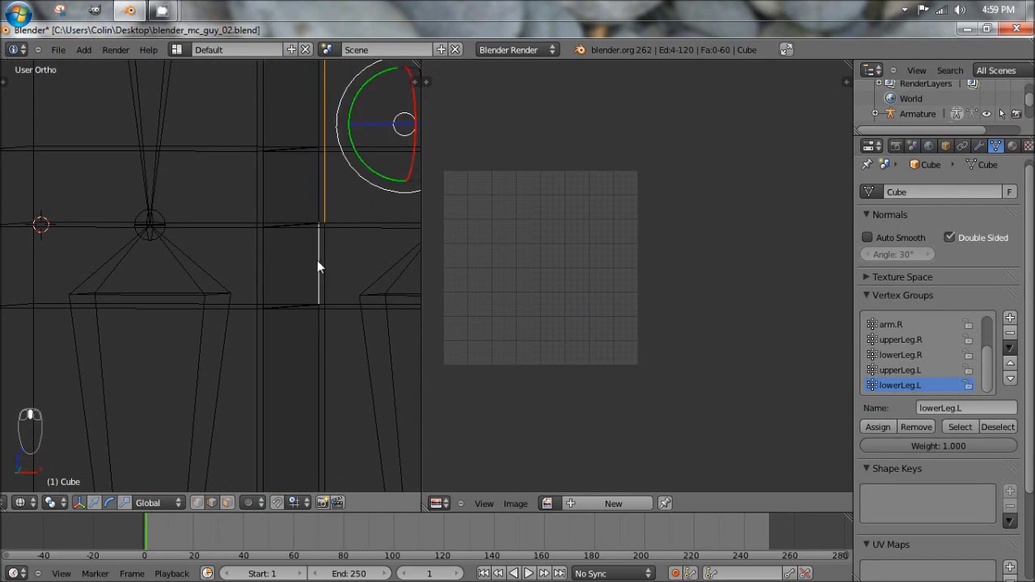
pyautogui.keyDown('shift'); pyautogui.rightClick(327, 338); pyautogui.keyUp('shift')
pyautogui.keyDown('shift'); pyautogui.scroll(-5, 293, 266); pyautogui.keyUp('shift')
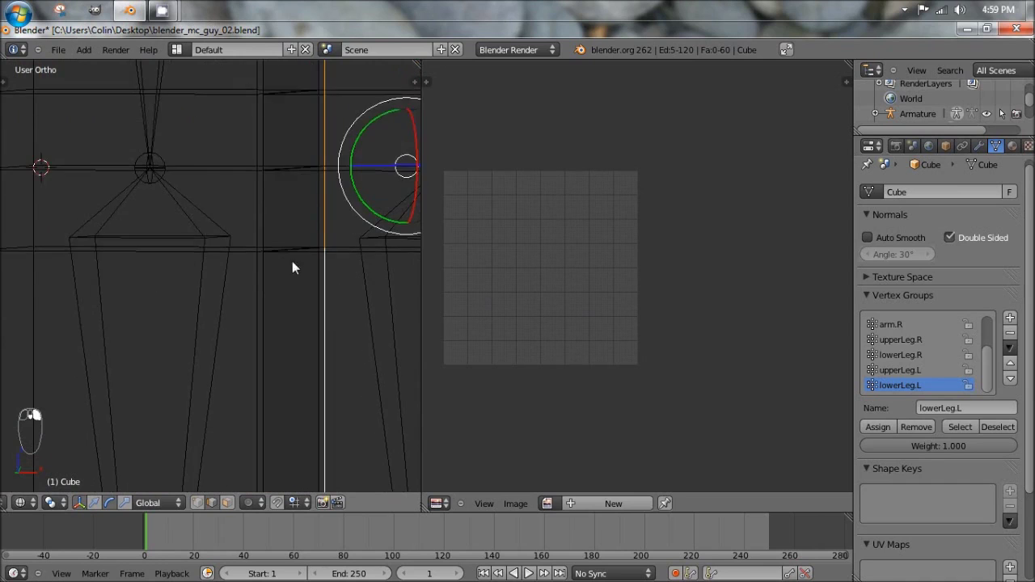
# Add the three remaining outer vertical segments of the same leg, down to the foot, to the selection.
pyautogui.scroll(-7, 338, 272)
pyautogui.keyDown('shift'); pyautogui.moveTo(324, 251); pyautogui.dragTo(276, 252, button='middle'); pyautogui.keyUp('shift')
pyautogui.scroll(3, 279, 249)
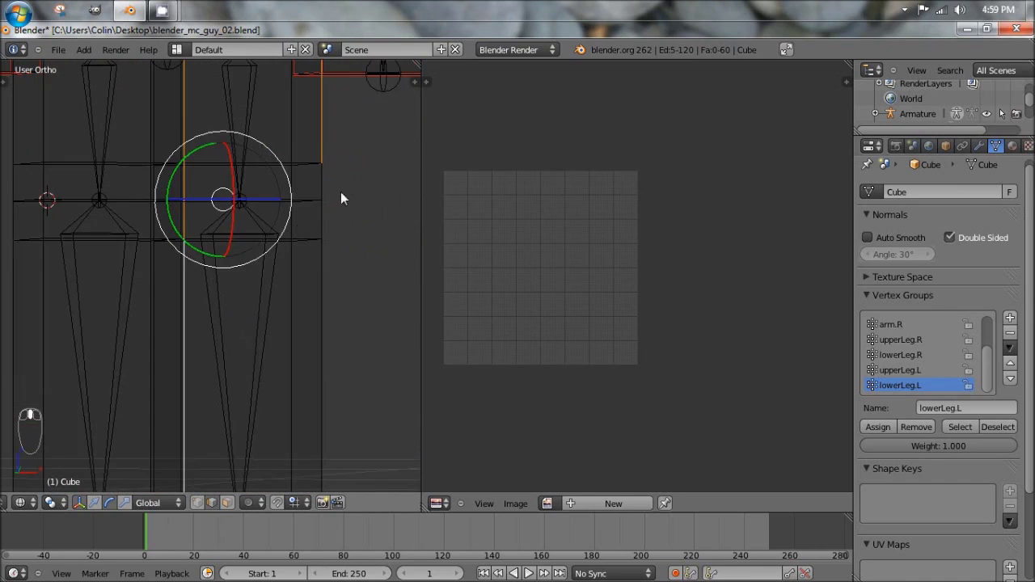
pyautogui.keyDown('shift'); pyautogui.moveTo(340, 191); pyautogui.dragTo(323, 208, button='middle'); pyautogui.keyUp('shift')
pyautogui.keyDown('shift'); pyautogui.rightClick(313, 204); pyautogui.keyUp('shift')
pyautogui.keyDown('shift'); pyautogui.rightClick(310, 245); pyautogui.keyUp('shift')
pyautogui.keyDown('shift'); pyautogui.rightClick(313, 296); pyautogui.keyUp('shift')
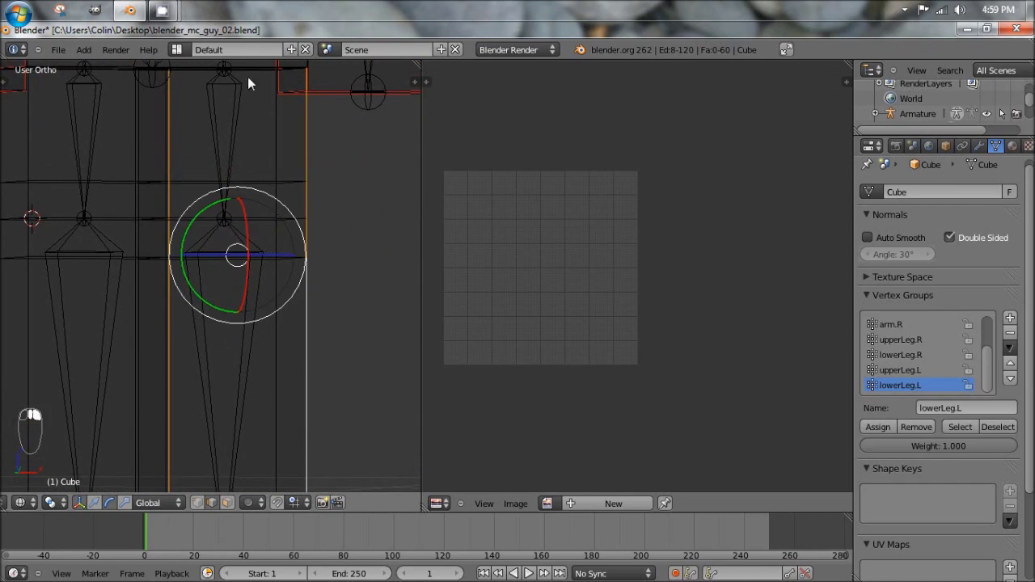
# Add the far top edge of each leg and both legs' adjacent inner top edges running front to back.
pyautogui.keyDown('shift'); pyautogui.moveTo(237, 73); pyautogui.dragTo(231, 231, button='middle'); pyautogui.keyUp('shift')
pyautogui.scroll(5, 194, 189)
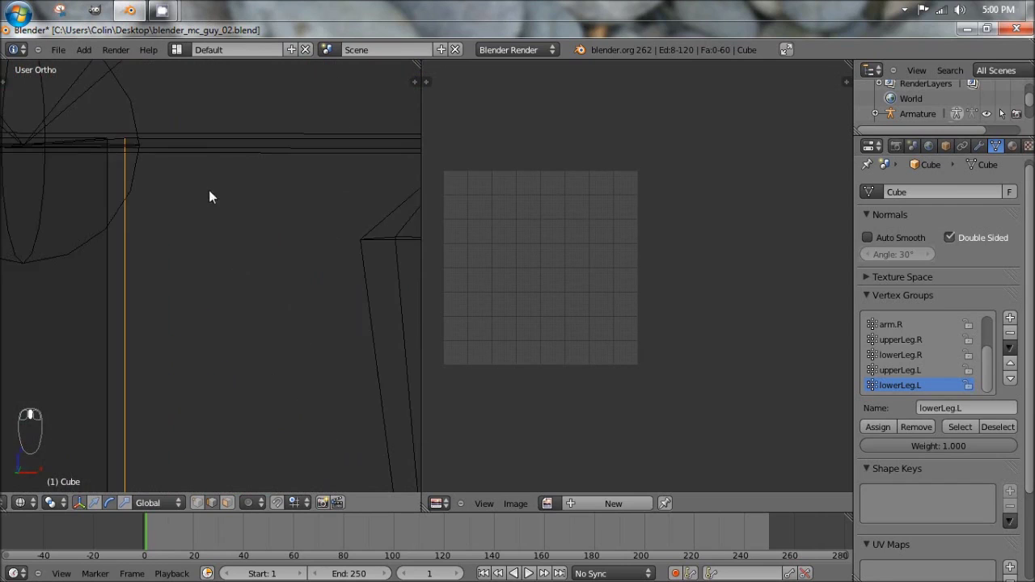
pyautogui.scroll(-3, 200, 190)
pyautogui.keyDown('shift'); pyautogui.rightClick(175, 164); pyautogui.keyUp('shift')
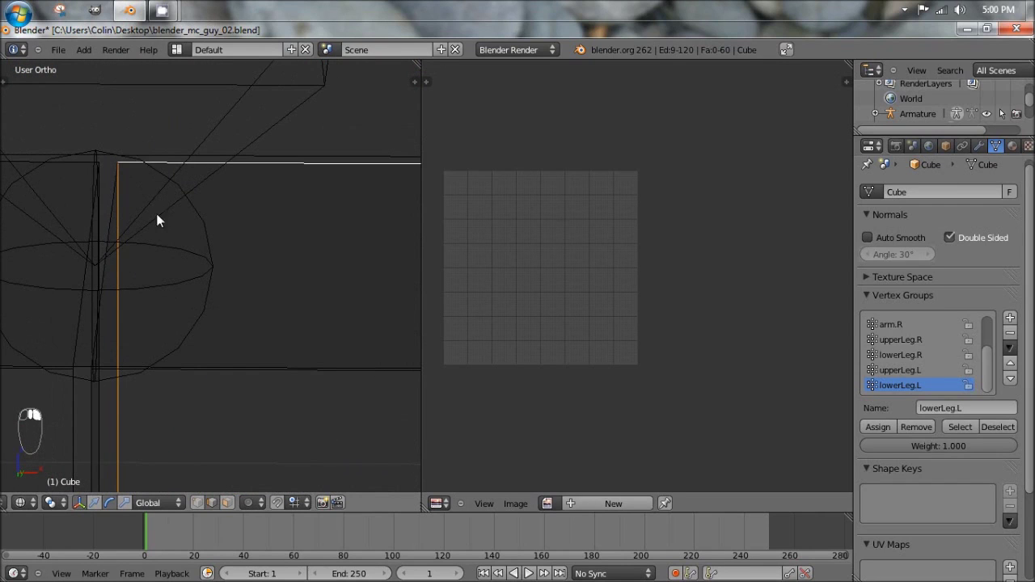
pyautogui.keyDown('shift'); pyautogui.rightClick(67, 163); pyautogui.keyUp('shift')
pyautogui.moveTo(106, 190); pyautogui.dragTo(185, 219, button='middle')
pyautogui.keyDown('shift'); pyautogui.rightClick(127, 185); pyautogui.keyUp('shift')
pyautogui.keyDown('shift'); pyautogui.rightClick(158, 153); pyautogui.keyUp('shift')
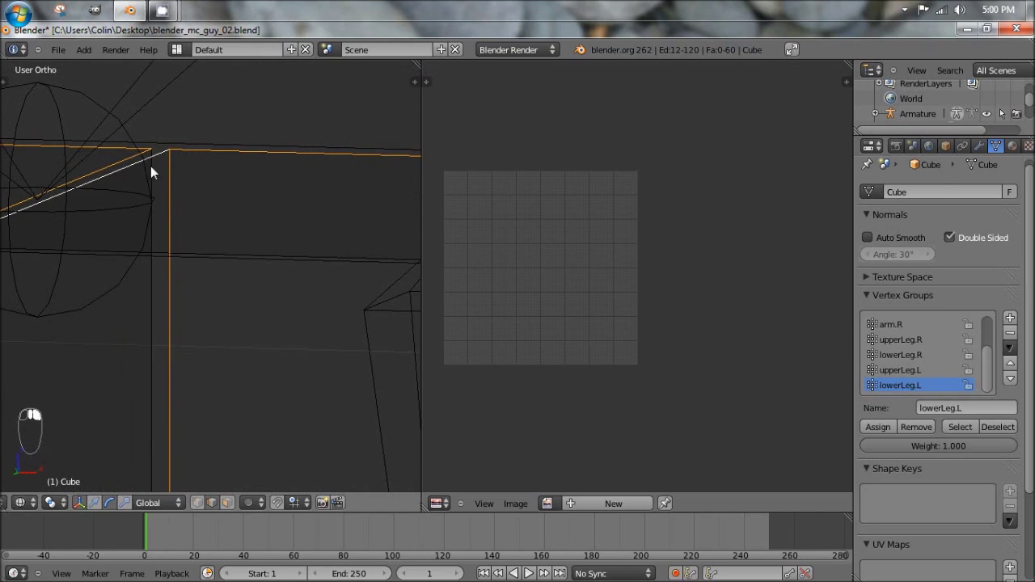
# Add all four segments of the neighbouring leg's inner far vertical edge to the selection.
pyautogui.keyDown('shift'); pyautogui.rightClick(153, 166); pyautogui.keyUp('shift')
pyautogui.moveTo(155, 166); pyautogui.dragTo(234, 244, button='middle')
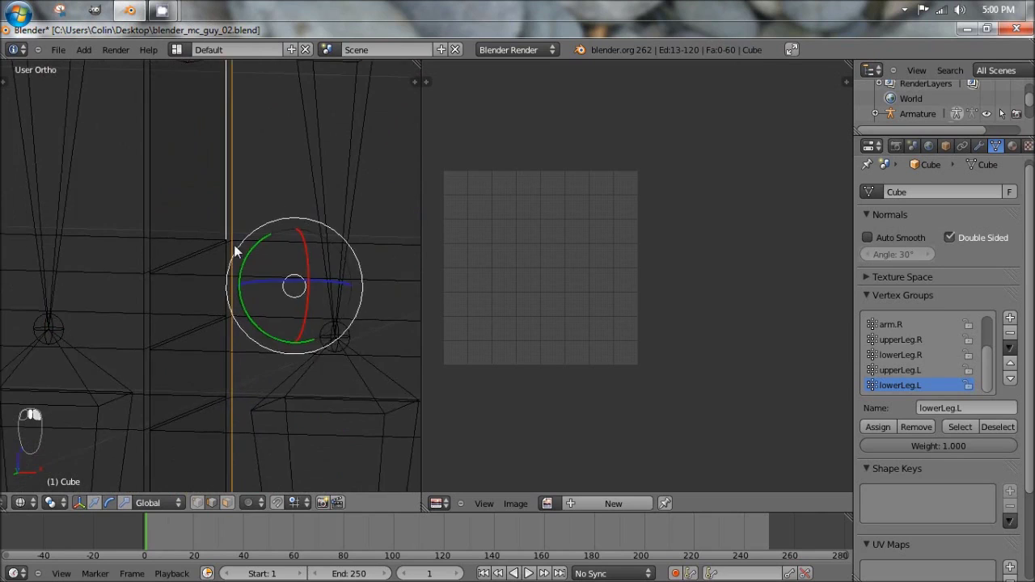
pyautogui.scroll(3, 234, 244)
pyautogui.keyDown('shift'); pyautogui.rightClick(245, 231); pyautogui.keyUp('shift')
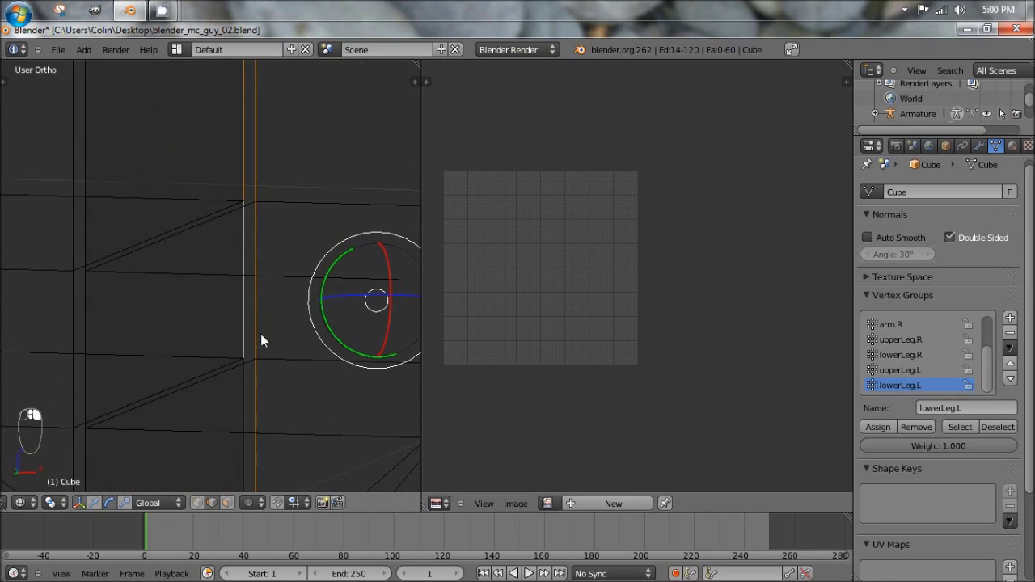
pyautogui.keyDown('shift'); pyautogui.rightClick(245, 386); pyautogui.keyUp('shift')
pyautogui.keyDown('shift'); pyautogui.moveTo(245, 381); pyautogui.dragTo(268, 170, button='middle'); pyautogui.keyUp('shift')
pyautogui.keyDown('shift'); pyautogui.rightClick(245, 338); pyautogui.keyUp('shift')
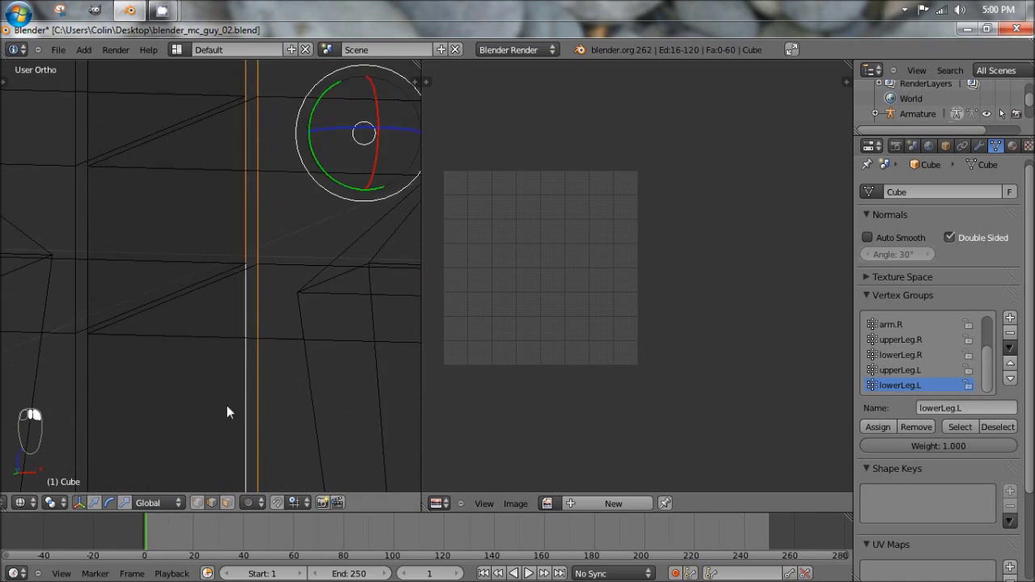
# Add the far bottom edge of each foot to the selection.
pyautogui.keyDown('shift'); pyautogui.moveTo(226, 404); pyautogui.dragTo(202, 114, button='middle'); pyautogui.keyUp('shift')
pyautogui.keyDown('shift'); pyautogui.moveTo(232, 302); pyautogui.dragTo(227, 110, button='middle'); pyautogui.keyUp('shift')
pyautogui.scroll(-3, 196, 208)
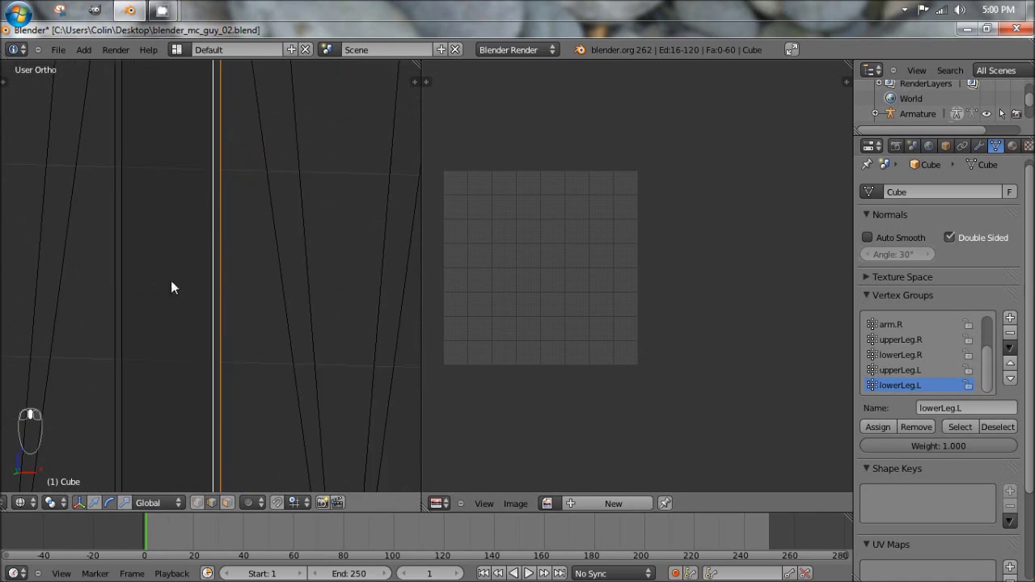
pyautogui.scroll(-3, 247, 304)
pyautogui.keyDown('shift'); pyautogui.rightClick(278, 353); pyautogui.keyUp('shift')
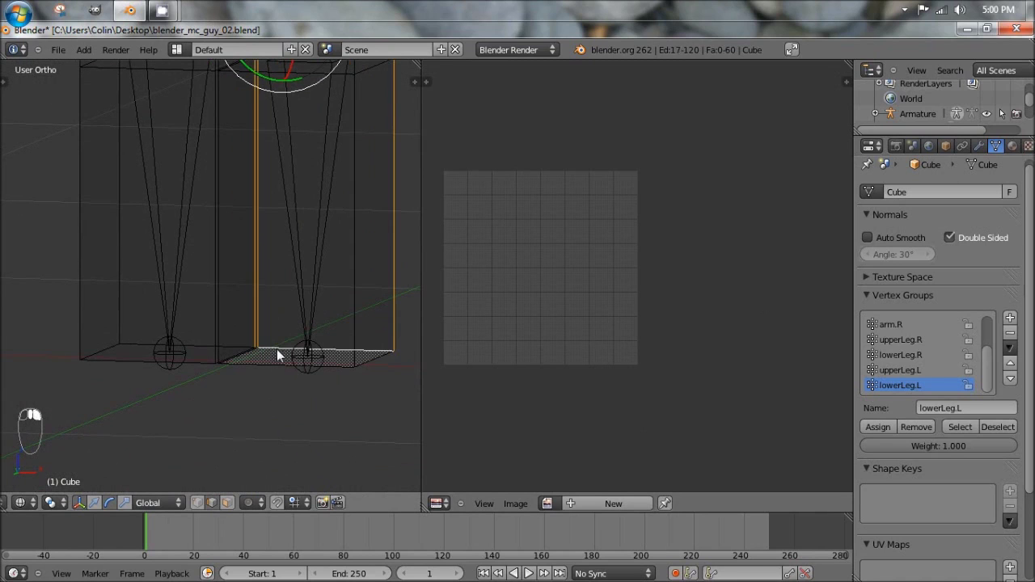
pyautogui.keyDown('shift'); pyautogui.rightClick(232, 347); pyautogui.keyUp('shift')
# Remove the lowest inner vertical segments between the two legs from the selection.
pyautogui.moveTo(232, 347); pyautogui.dragTo(113, 273, button='middle')
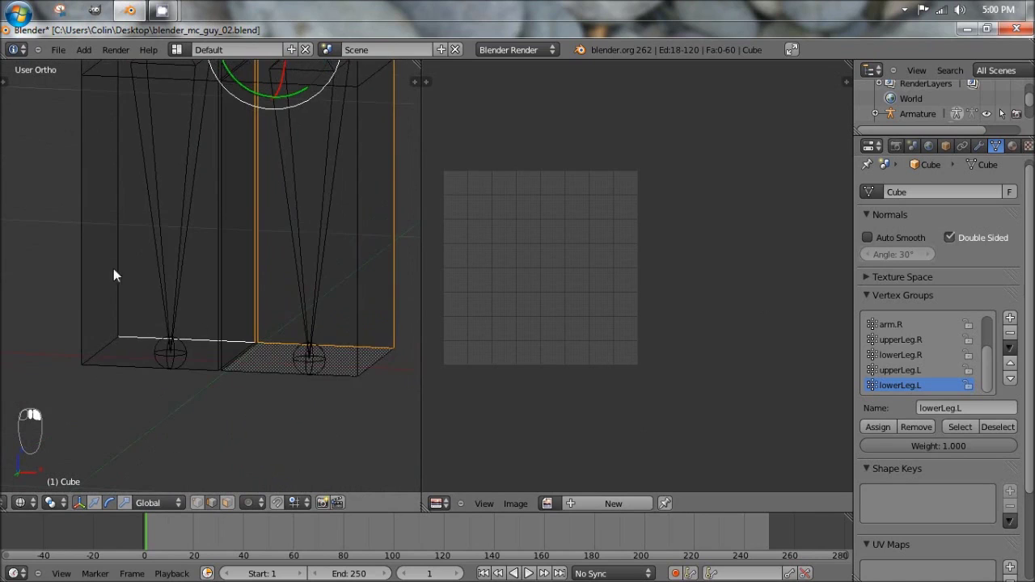
pyautogui.moveTo(192, 326); pyautogui.dragTo(255, 325, button='middle')
pyautogui.keyDown('shift'); pyautogui.rightClick(258, 307); pyautogui.keyUp('shift')
pyautogui.keyDown('shift'); pyautogui.rightClick(249, 305); pyautogui.keyUp('shift')
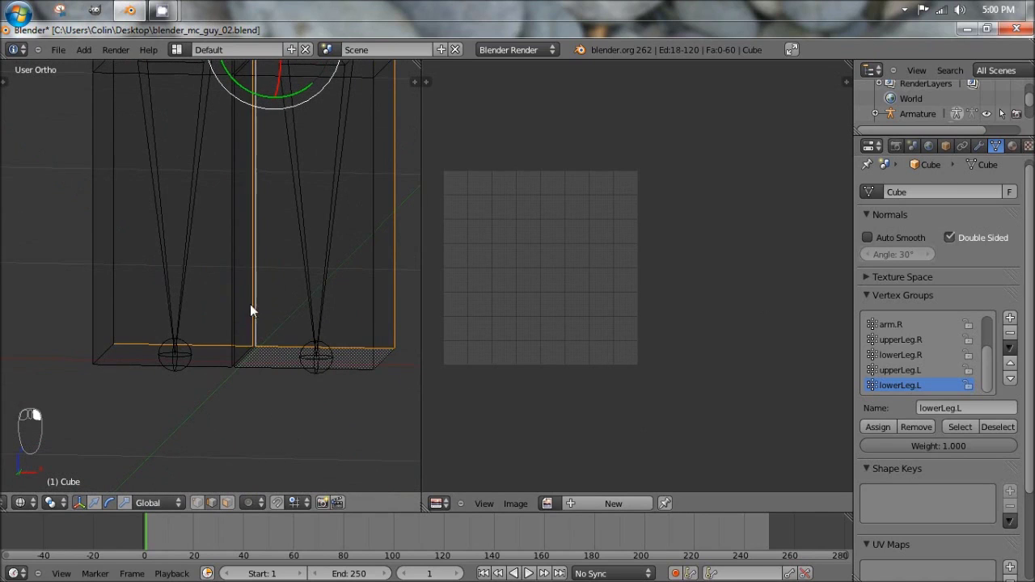
pyautogui.keyDown('shift'); pyautogui.rightClick(254, 306); pyautogui.keyUp('shift')
pyautogui.keyDown('shift'); pyautogui.rightClick(251, 306); pyautogui.keyUp('shift')
pyautogui.scroll(5, 258, 313)
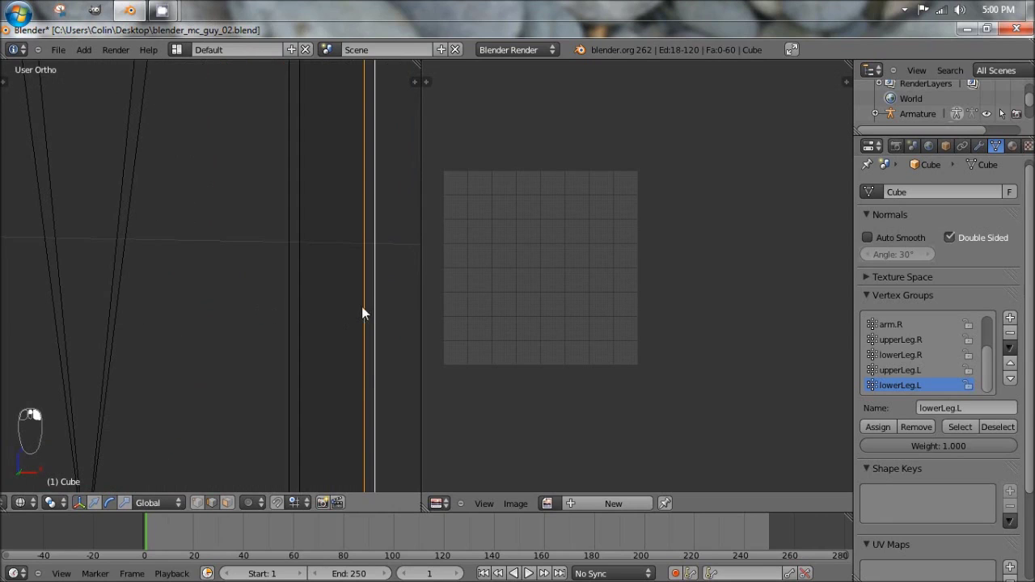
pyautogui.scroll(-5, 358, 385)
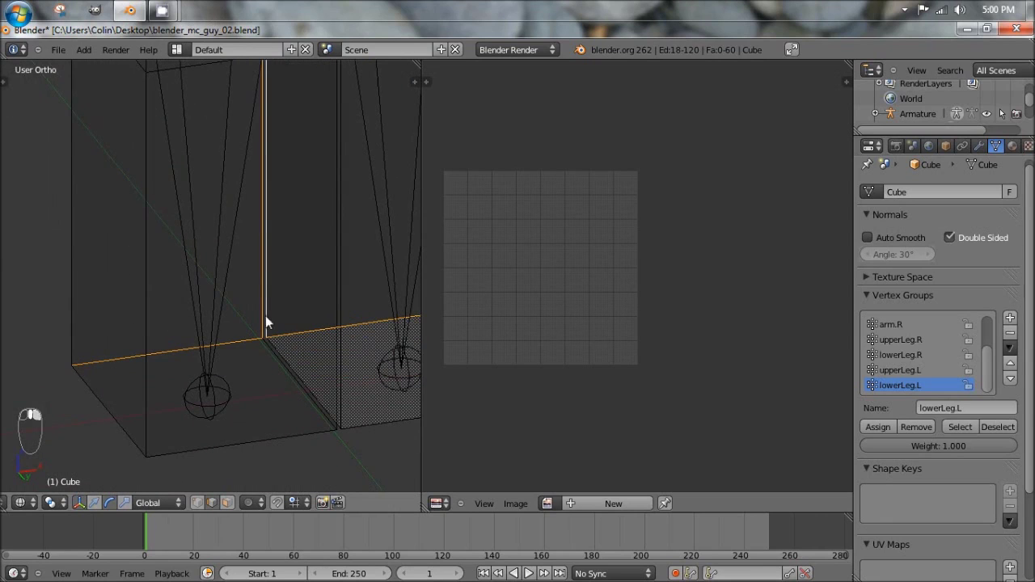
pyautogui.keyDown('shift'); pyautogui.rightClick(261, 315); pyautogui.keyUp('shift')
pyautogui.keyDown('shift'); pyautogui.rightClick(267, 314); pyautogui.keyUp('shift')
pyautogui.keyDown('shift'); pyautogui.rightClick(261, 314); pyautogui.keyUp('shift')
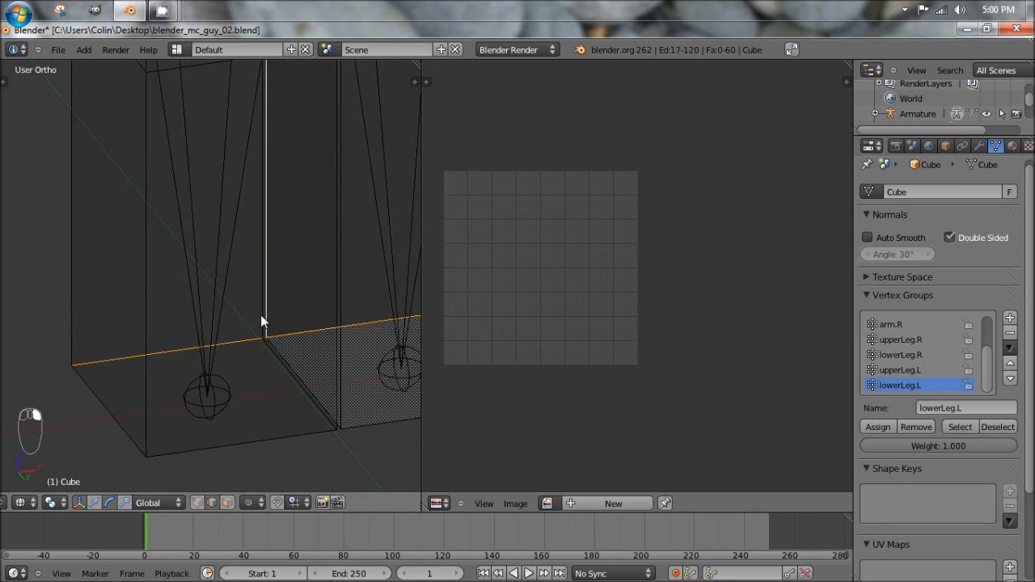
pyautogui.scroll(6, 260, 314)
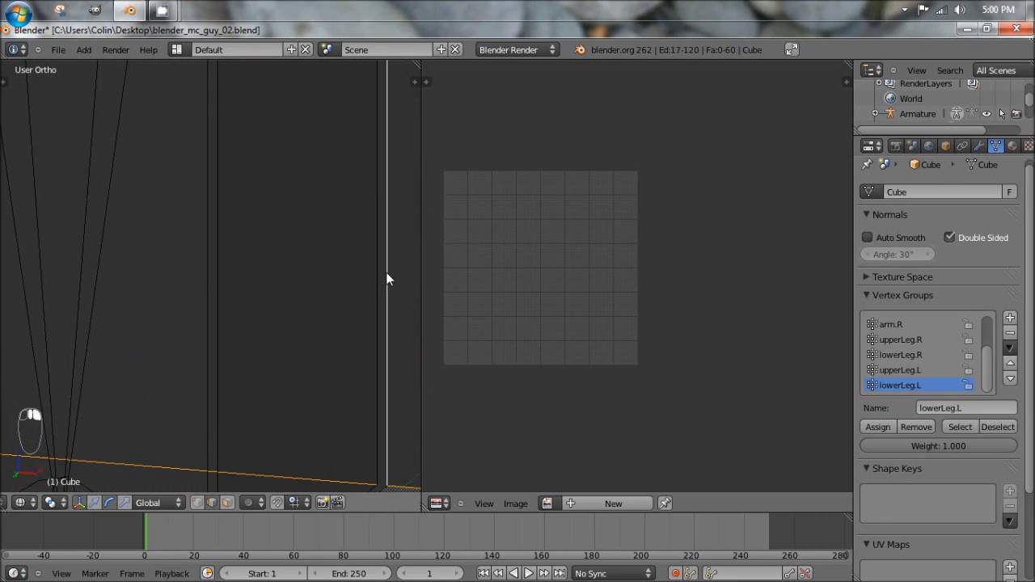
pyautogui.scroll(-5, 386, 279)
# Deselect the far bottom edges of both feet and add their adjacent inner bottom edges running front to back instead.
pyautogui.rightClick(238, 356)
pyautogui.rightClick(315, 368)
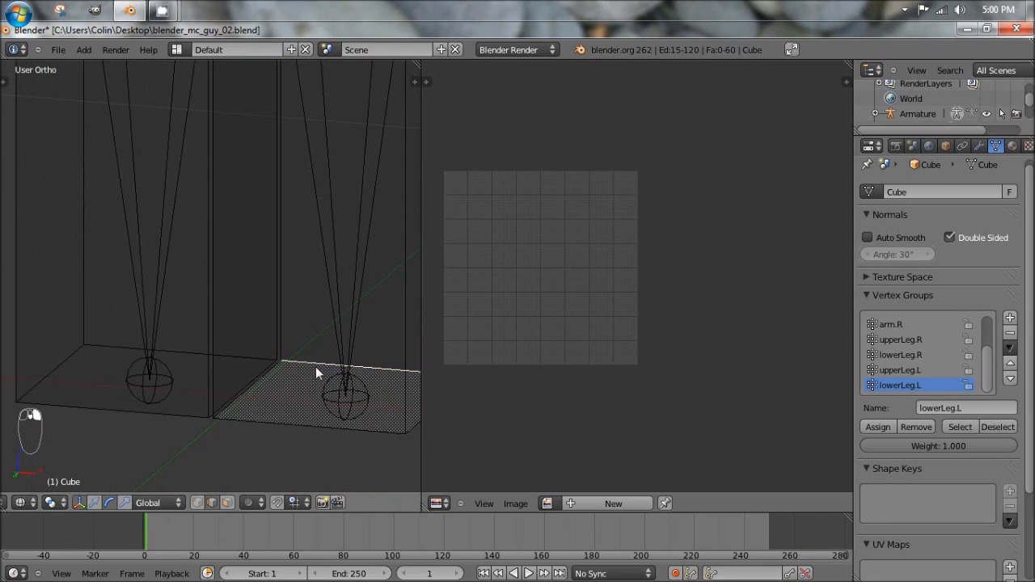
pyautogui.keyDown('shift'); pyautogui.rightClick(312, 360); pyautogui.keyUp('shift')
pyautogui.keyDown('shift'); pyautogui.rightClick(273, 367); pyautogui.keyUp('shift')
pyautogui.keyDown('shift'); pyautogui.rightClick(267, 365); pyautogui.keyUp('shift')
pyautogui.scroll(-1, 297, 291)
pyautogui.scroll(-3, 296, 284)
pyautogui.keyDown('shift'); pyautogui.moveTo(289, 270); pyautogui.dragTo(244, 376, button='middle'); pyautogui.keyUp('shift')
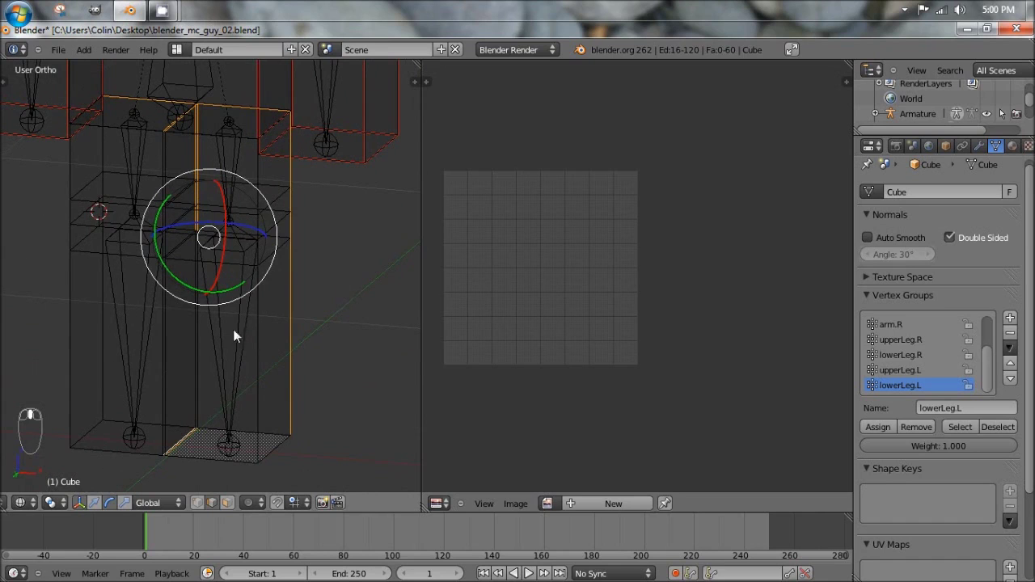
# Clear the selection and select the four bottom edges of both feet that run front to back.
pyautogui.scroll(2, 212, 174)
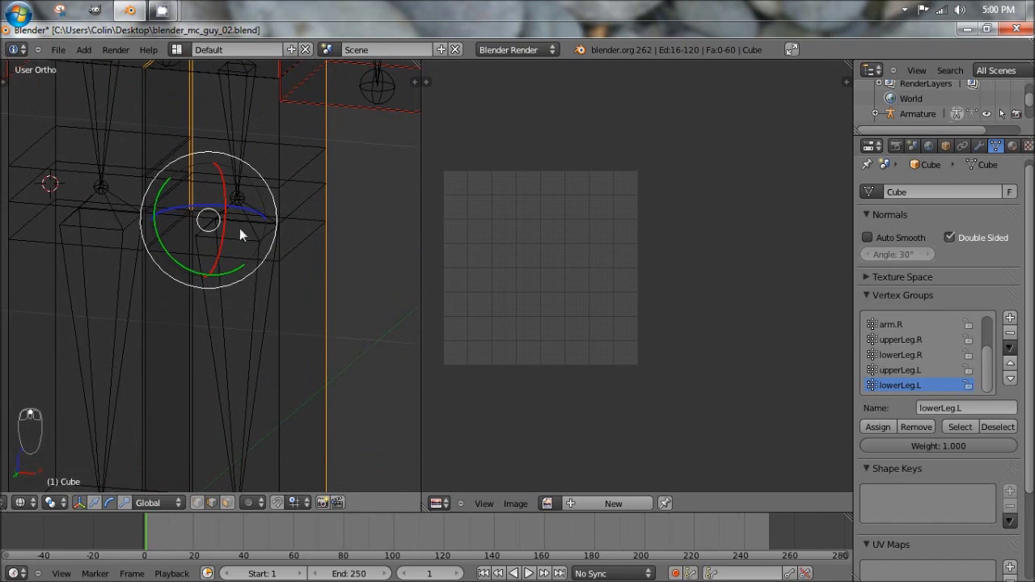
pyautogui.press('a')
pyautogui.keyDown('shift'); pyautogui.moveTo(245, 202); pyautogui.dragTo(246, 233, button='middle'); pyautogui.keyUp('shift')
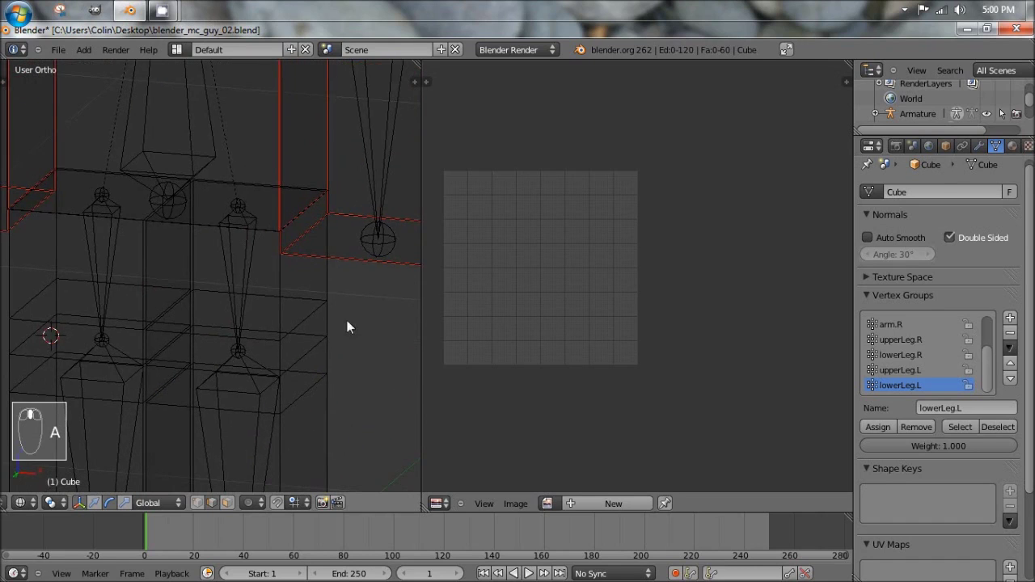
pyautogui.moveTo(347, 320); pyautogui.dragTo(258, 422, button='middle')
pyautogui.rightClick(300, 421)
pyautogui.moveTo(342, 439); pyautogui.dragTo(208, 455, button='middle')
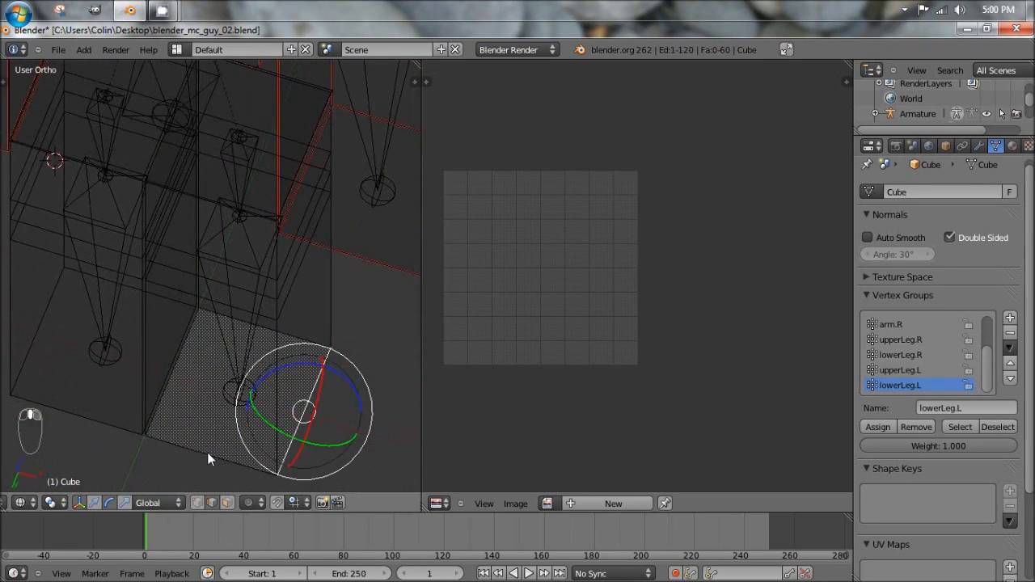
pyautogui.keyDown('shift'); pyautogui.rightClick(177, 356); pyautogui.keyUp('shift')
pyautogui.scroll(2, 187, 357)
pyautogui.scroll(1, 186, 352)
pyautogui.moveTo(187, 352); pyautogui.dragTo(109, 293, button='middle')
pyautogui.keyDown('shift'); pyautogui.rightClick(101, 406); pyautogui.keyUp('shift')
pyautogui.scroll(-2, 78, 394)
pyautogui.keyDown('shift'); pyautogui.rightClick(186, 377); pyautogui.keyUp('shift')
# Add the four top edges of both legs that run front to back to the selection.
pyautogui.scroll(3, 152, 239)
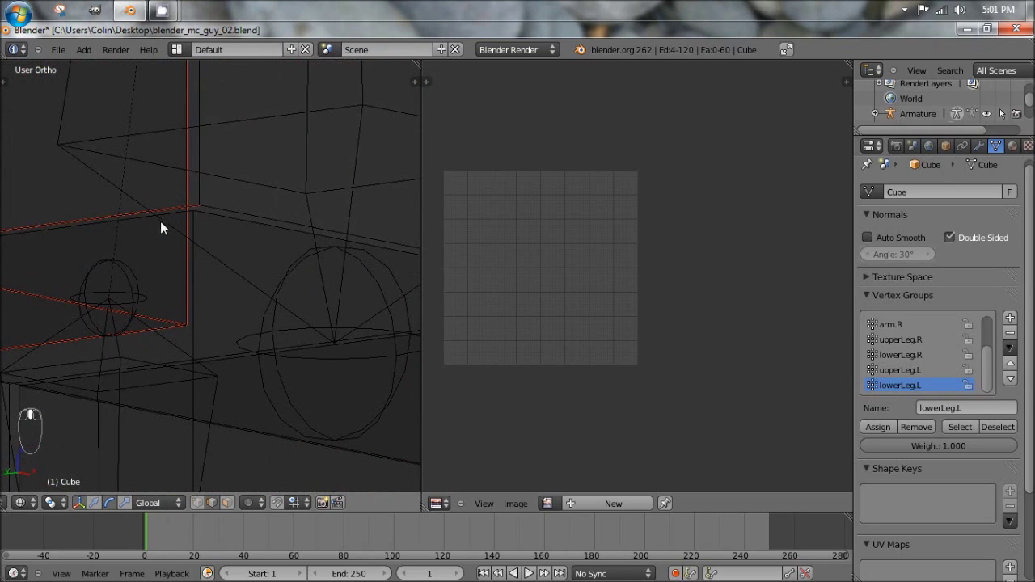
pyautogui.keyDown('shift'); pyautogui.rightClick(162, 215); pyautogui.keyUp('shift')
pyautogui.moveTo(327, 255); pyautogui.dragTo(169, 266, button='middle')
pyautogui.keyDown('shift'); pyautogui.rightClick(163, 263); pyautogui.keyUp('shift')
pyautogui.keyDown('shift'); pyautogui.rightClick(223, 238); pyautogui.keyUp('shift')
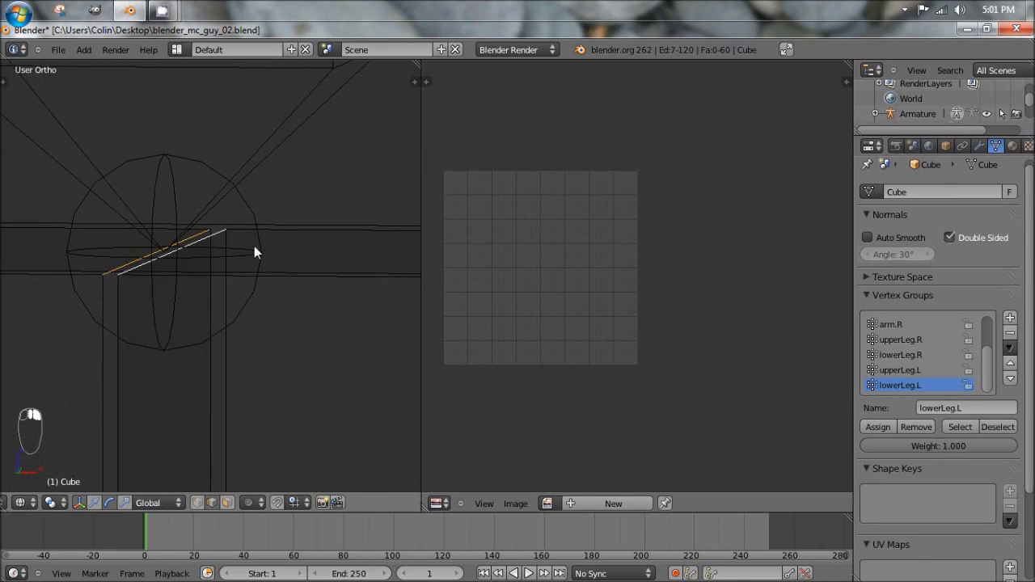
pyautogui.moveTo(254, 250); pyautogui.dragTo(196, 247, button='middle')
pyautogui.keyDown('shift'); pyautogui.rightClick(127, 162); pyautogui.keyUp('shift')
# Add all four segments of the first leg's outer back vertical edge and that foot's back bottom edge to the selection.
pyautogui.moveTo(127, 162); pyautogui.dragTo(198, 398, button='middle')
pyautogui.moveTo(55, 419); pyautogui.dragTo(185, 250, button='middle')
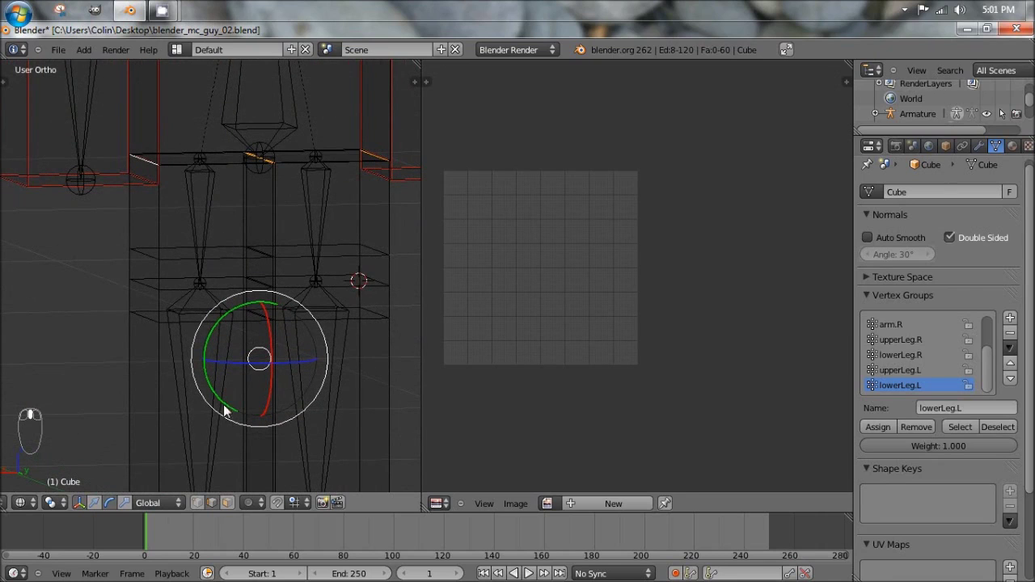
pyautogui.scroll(1, 209, 390)
pyautogui.keyDown('shift'); pyautogui.rightClick(150, 214); pyautogui.keyUp('shift')
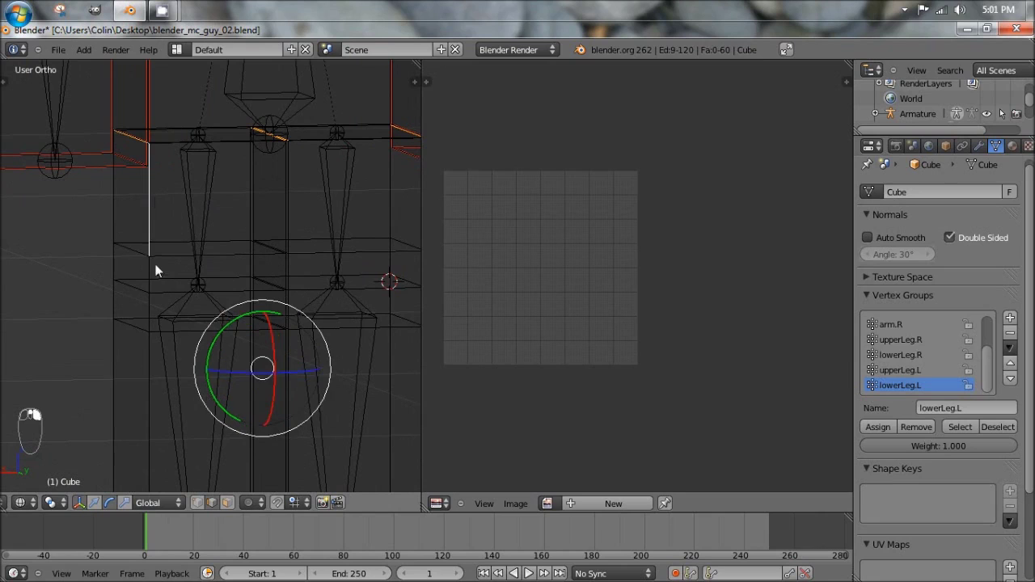
pyautogui.keyDown('shift'); pyautogui.rightClick(152, 264); pyautogui.keyUp('shift')
pyautogui.keyDown('shift'); pyautogui.rightClick(147, 314); pyautogui.keyUp('shift')
pyautogui.keyDown('shift'); pyautogui.rightClick(150, 369); pyautogui.keyUp('shift')
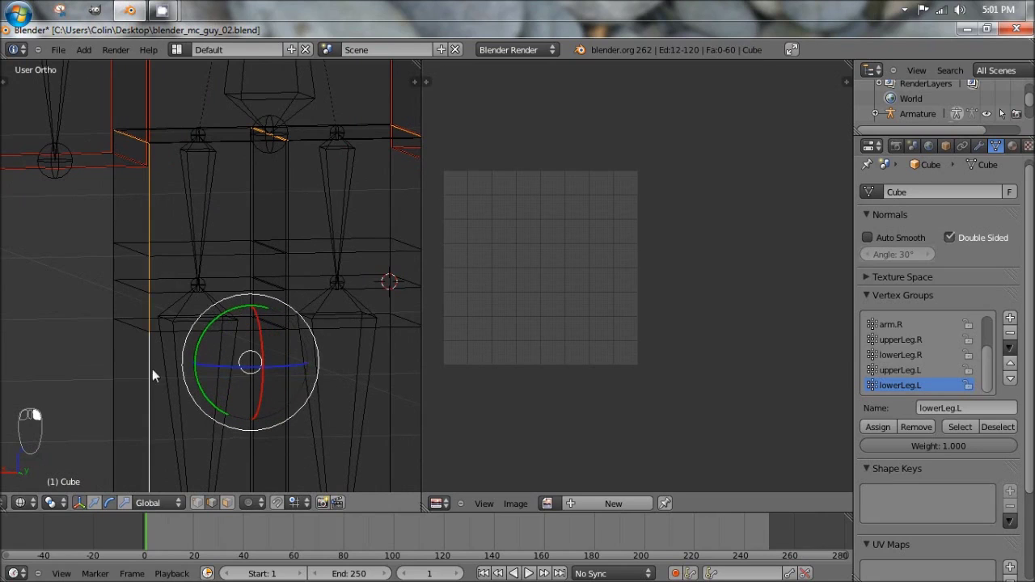
pyautogui.keyDown('shift'); pyautogui.scroll(-5, 152, 368); pyautogui.keyUp('shift')
pyautogui.keyDown('shift'); pyautogui.rightClick(130, 297); pyautogui.keyUp('shift')
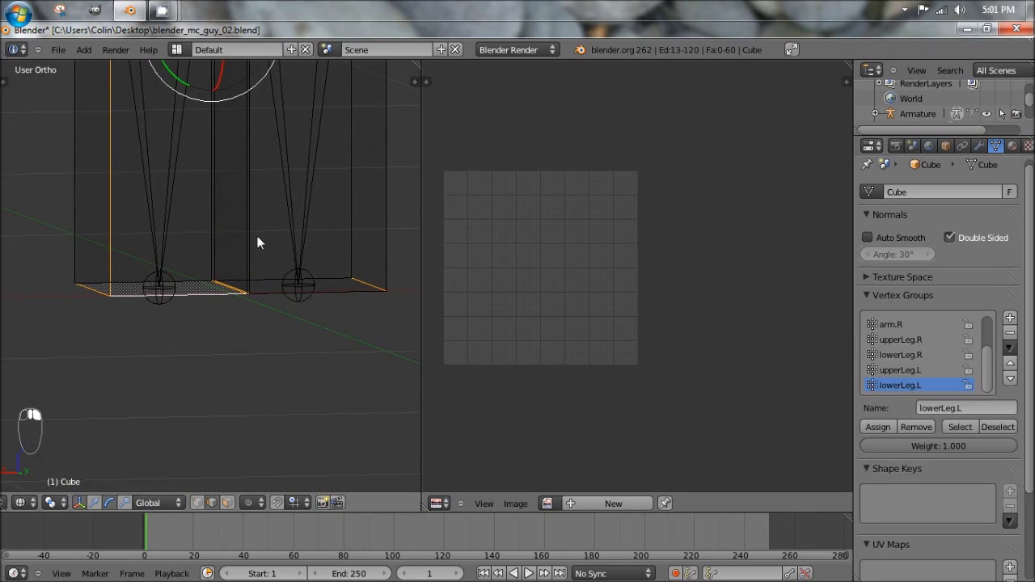
# Add all four segments of the same leg's inner back vertical edge to the selection.
pyautogui.keyDown('shift'); pyautogui.scroll(6, 260, 239); pyautogui.keyUp('shift')
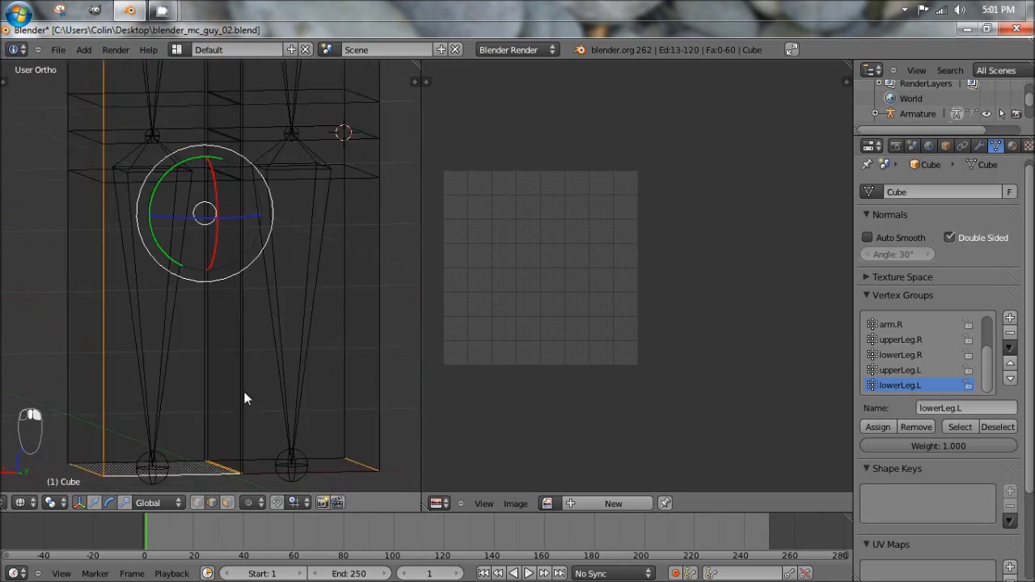
pyautogui.keyDown('shift'); pyautogui.rightClick(232, 346); pyautogui.keyUp('shift')
pyautogui.scroll(6, 233, 207)
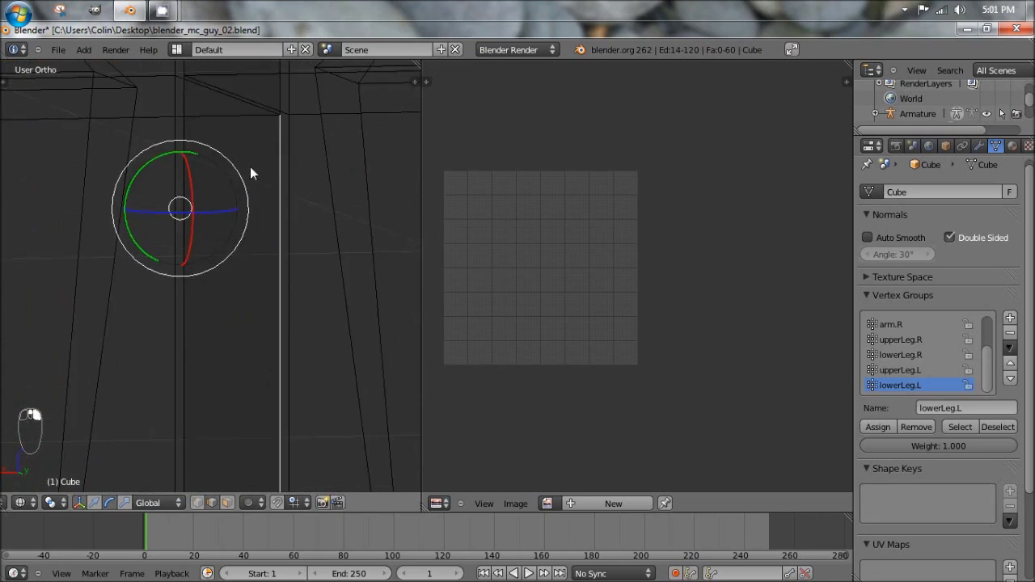
pyautogui.keyDown('shift'); pyautogui.moveTo(269, 135); pyautogui.dragTo(244, 328, button='middle'); pyautogui.keyUp('shift')
pyautogui.keyDown('shift'); pyautogui.rightClick(256, 284); pyautogui.keyUp('shift')
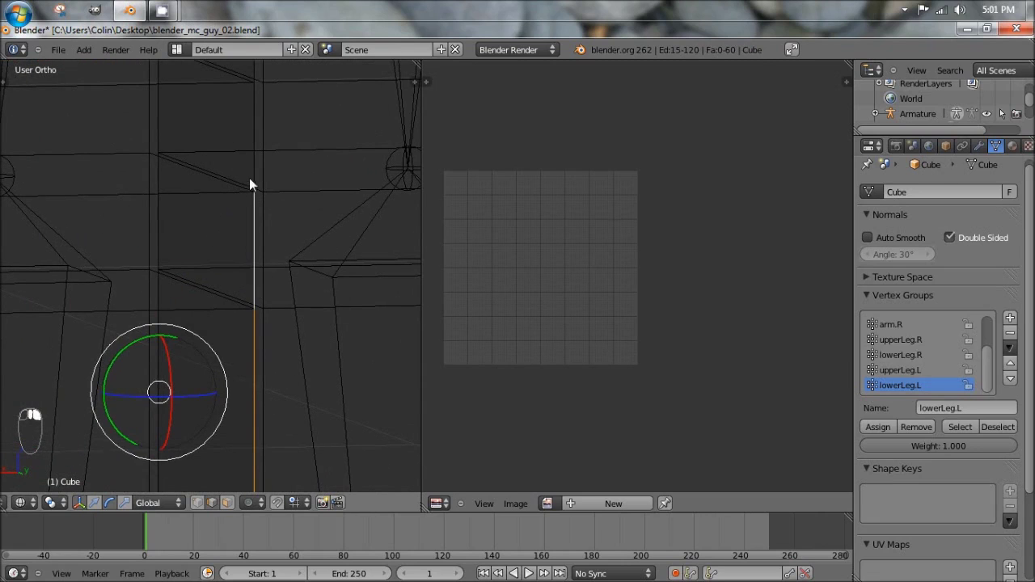
pyautogui.keyDown('shift'); pyautogui.rightClick(248, 175); pyautogui.keyUp('shift')
pyautogui.scroll(-2, 258, 139)
pyautogui.keyDown('shift'); pyautogui.moveTo(259, 143); pyautogui.dragTo(260, 294, button='middle'); pyautogui.keyUp('shift')
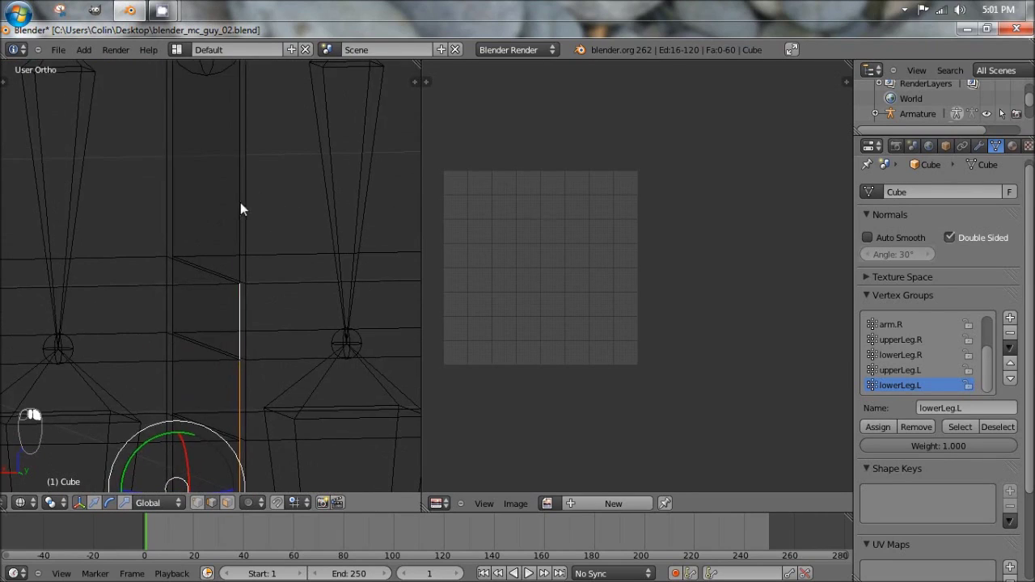
pyautogui.keyDown('shift'); pyautogui.rightClick(240, 203); pyautogui.keyUp('shift')
# Add all four segments of the neighbouring leg's inner back vertical edge to the selection.
pyautogui.scroll(-2, 254, 133)
pyautogui.keyDown('shift'); pyautogui.rightClick(234, 139); pyautogui.keyUp('shift')
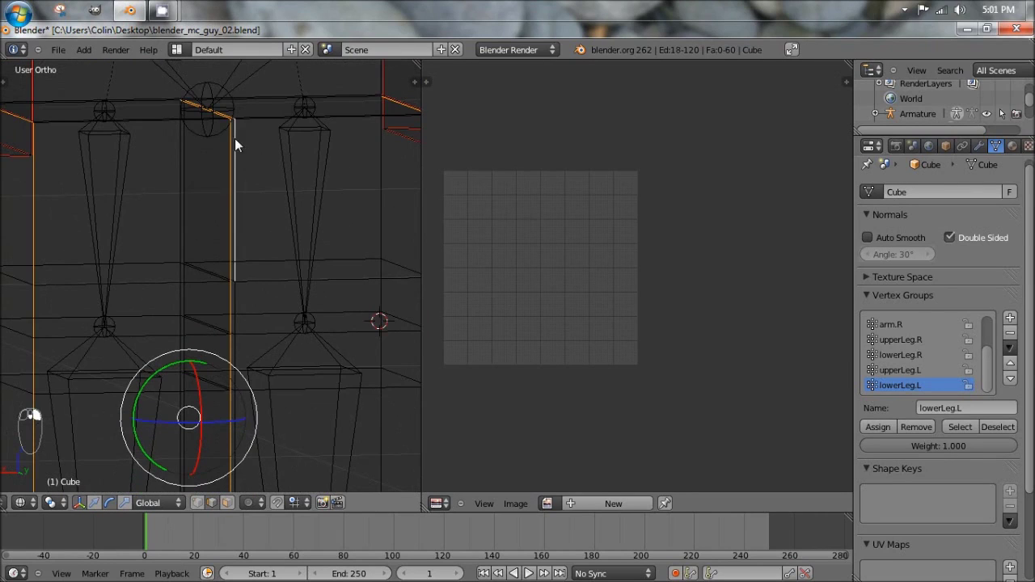
pyautogui.keyDown('shift'); pyautogui.rightClick(235, 311); pyautogui.keyUp('shift')
pyautogui.keyDown('shift'); pyautogui.rightClick(235, 353); pyautogui.keyUp('shift')
pyautogui.keyDown('shift'); pyautogui.rightClick(236, 415); pyautogui.keyUp('shift')
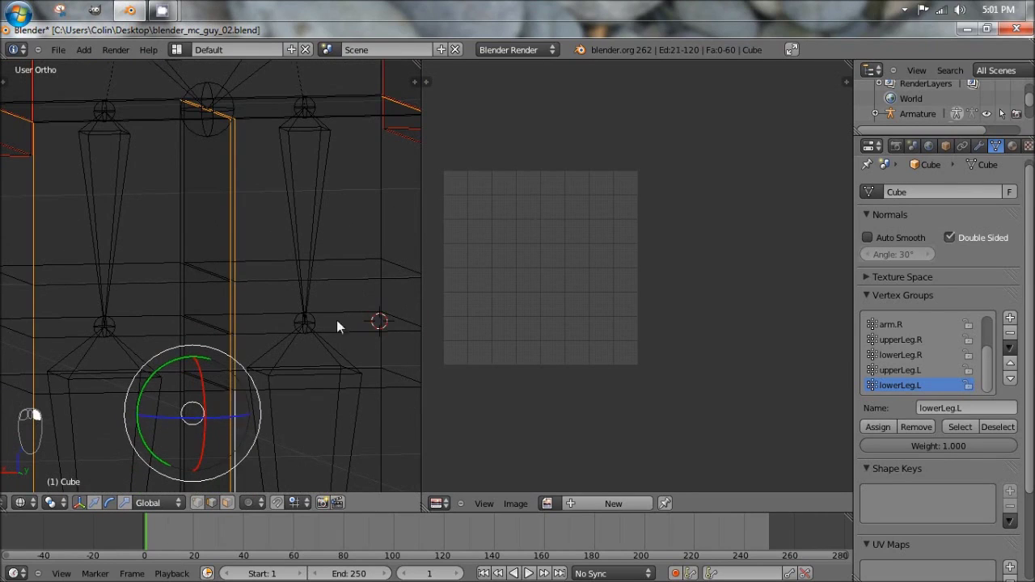
# Add all four segments of the second leg's outer back vertical edge and that foot's back bottom edge to the selection.
pyautogui.keyDown('shift'); pyautogui.moveTo(380, 190); pyautogui.dragTo(176, 173, button='middle'); pyautogui.keyUp('shift')
pyautogui.keyDown('shift'); pyautogui.rightClick(242, 170); pyautogui.keyUp('shift')
pyautogui.keyDown('shift'); pyautogui.rightClick(230, 299); pyautogui.keyUp('shift')
pyautogui.keyDown('shift'); pyautogui.rightClick(236, 358); pyautogui.keyUp('shift')
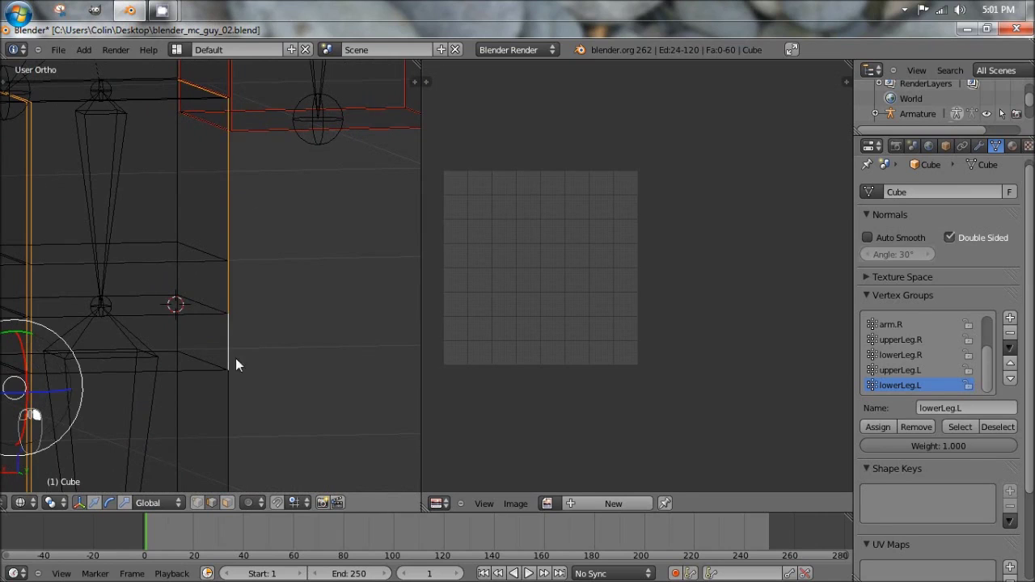
pyautogui.keyDown('shift'); pyautogui.rightClick(234, 416); pyautogui.keyUp('shift')
pyautogui.moveTo(234, 416); pyautogui.dragTo(237, 2, button='middle')
pyautogui.keyDown('shift'); pyautogui.moveTo(205, 356); pyautogui.dragTo(254, 337, button='middle'); pyautogui.keyUp('shift')
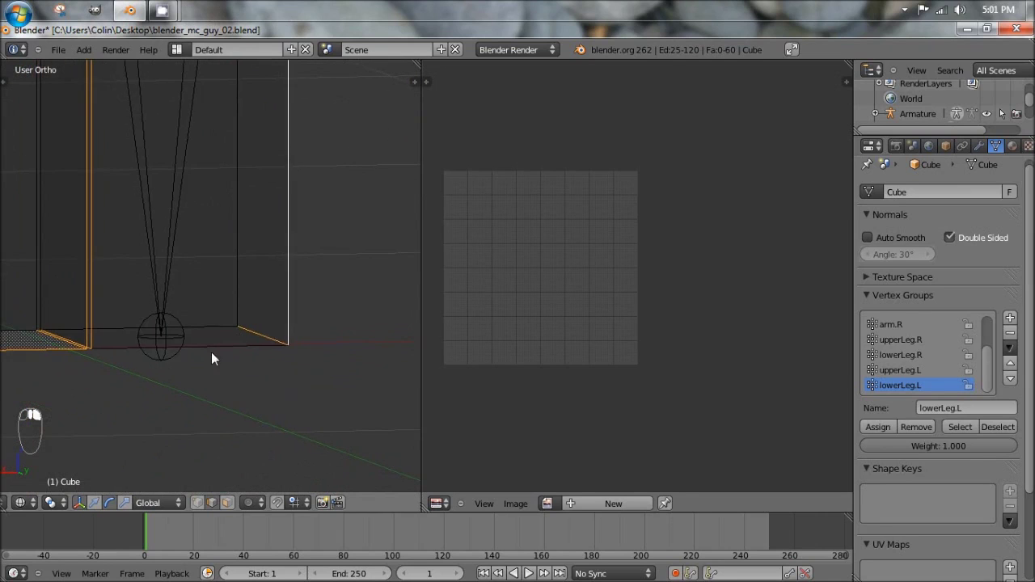
pyautogui.keyDown('shift'); pyautogui.rightClick(214, 345); pyautogui.keyUp('shift')
# Mark the selected edges of both legs as UV seams and check the seams across the whole character.
pyautogui.scroll(-3, 222, 204)
pyautogui.hotkey('ctrl', 'e')
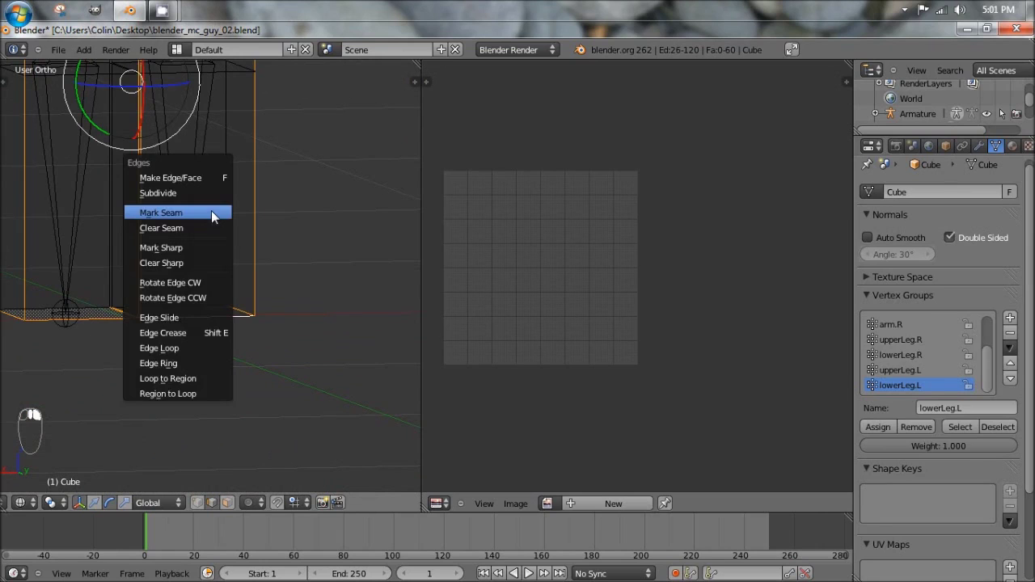
pyautogui.click(211, 210)
pyautogui.moveTo(211, 217); pyautogui.dragTo(201, 251, button='middle')
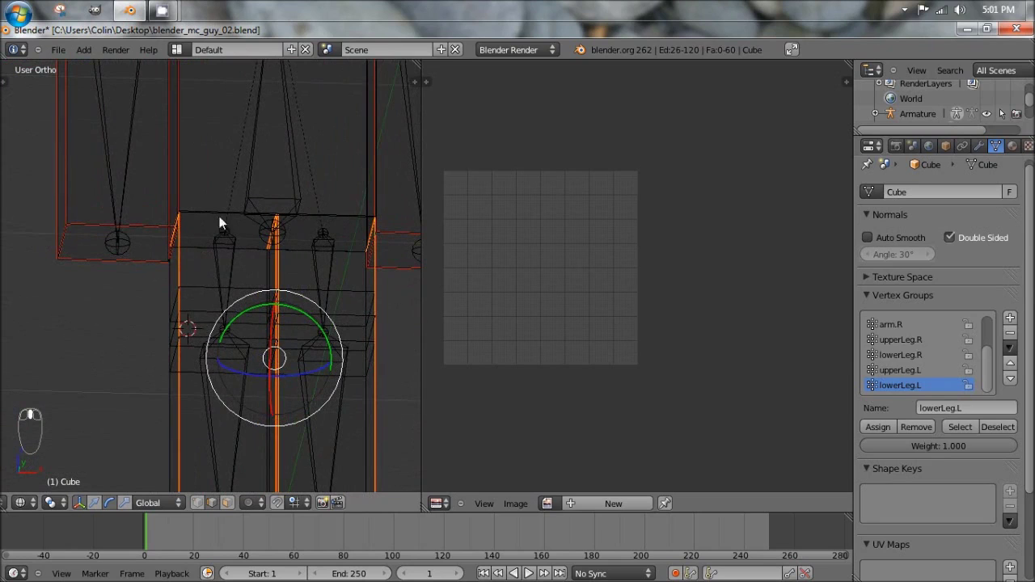
pyautogui.moveTo(291, 270); pyautogui.dragTo(277, 156, button='middle')
pyautogui.moveTo(218, 317); pyautogui.dragTo(250, 288, button='middle')
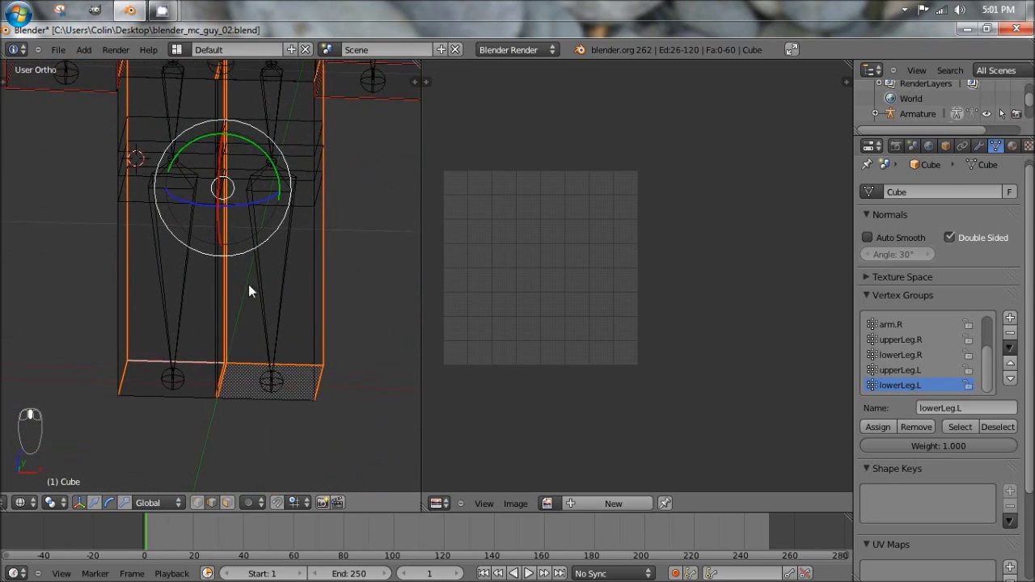
pyautogui.moveTo(198, 308); pyautogui.dragTo(406, 218, button='middle')
pyautogui.press('KP_1')
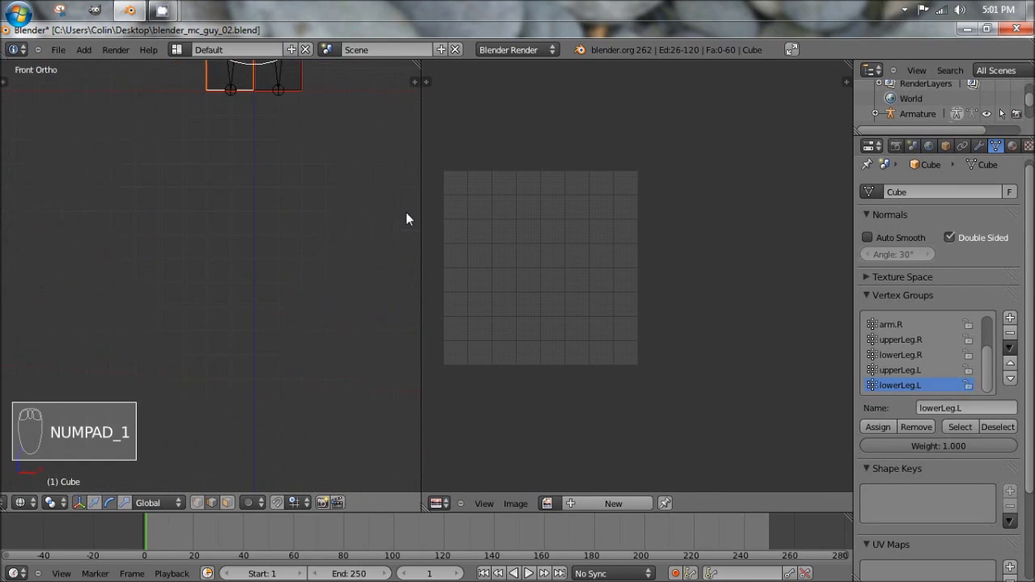
pyautogui.keyDown('shift'); pyautogui.moveTo(296, 130); pyautogui.dragTo(273, 476, button='middle'); pyautogui.keyUp('shift')
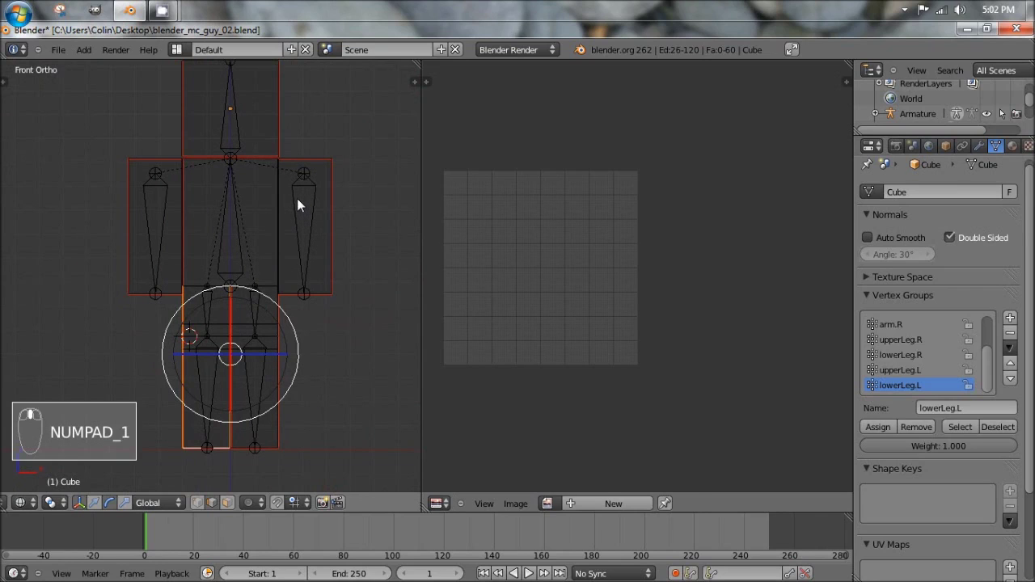
pyautogui.moveTo(297, 197); pyautogui.dragTo(204, 212, button='middle')
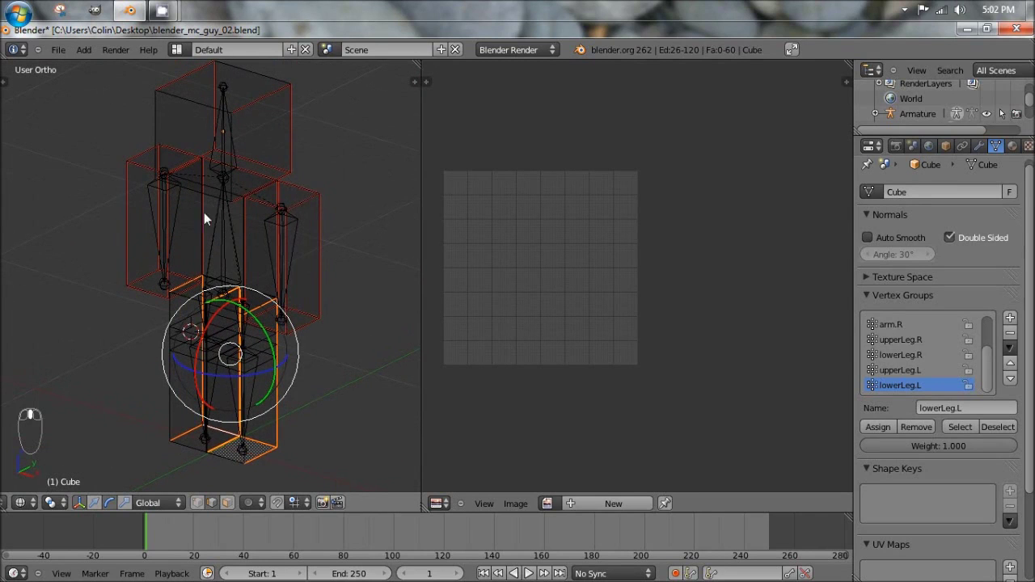
pyautogui.rightClick(263, 202)
pyautogui.moveTo(287, 274); pyautogui.dragTo(309, 357, button='middle')
pyautogui.scroll(2, 281, 257)
pyautogui.keyDown('shift'); pyautogui.rightClick(304, 354); pyautogui.keyUp('shift')
pyautogui.keyDown('shift'); pyautogui.rightClick(331, 305); pyautogui.keyUp('shift')
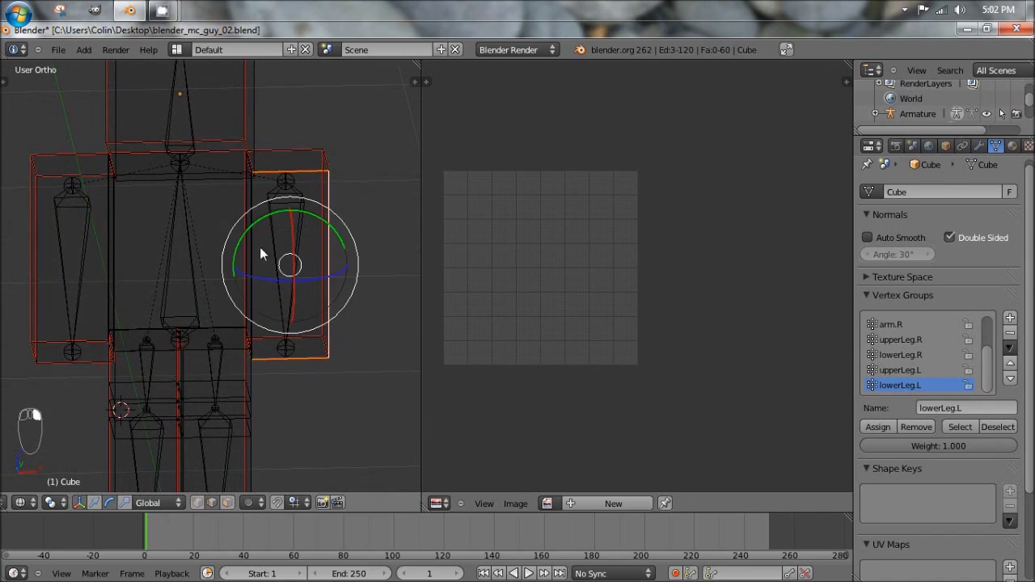
pyautogui.moveTo(260, 247); pyautogui.dragTo(176, 220, button='middle')
pyautogui.scroll(4, 245, 212)
pyautogui.scroll(1, 246, 209)
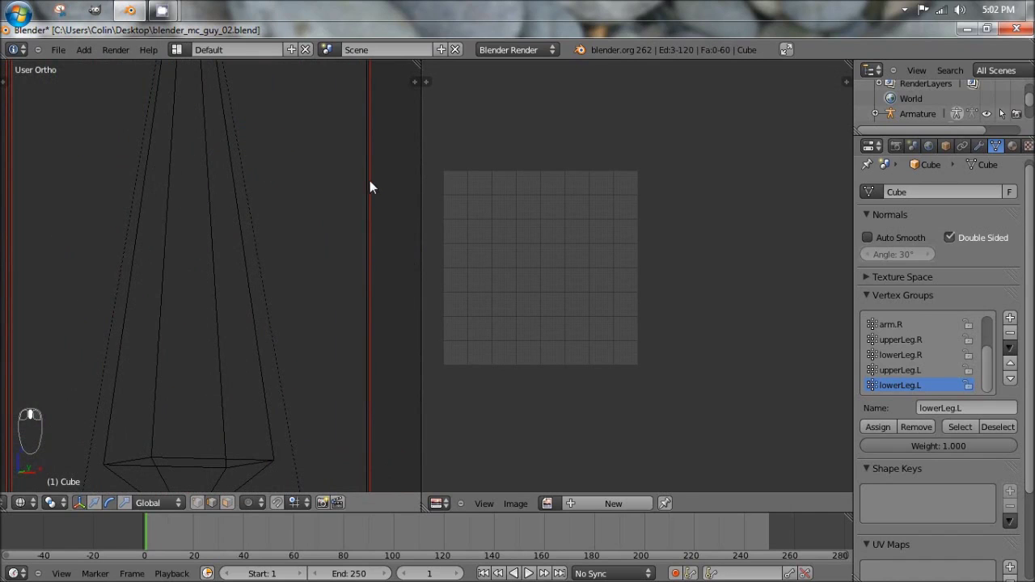
pyautogui.scroll(-5, 356, 242)
pyautogui.moveTo(337, 307); pyautogui.dragTo(232, 168, button='middle')
pyautogui.scroll(4, 314, 291)
pyautogui.scroll(-4, 275, 239)
pyautogui.scroll(4, 297, 152)
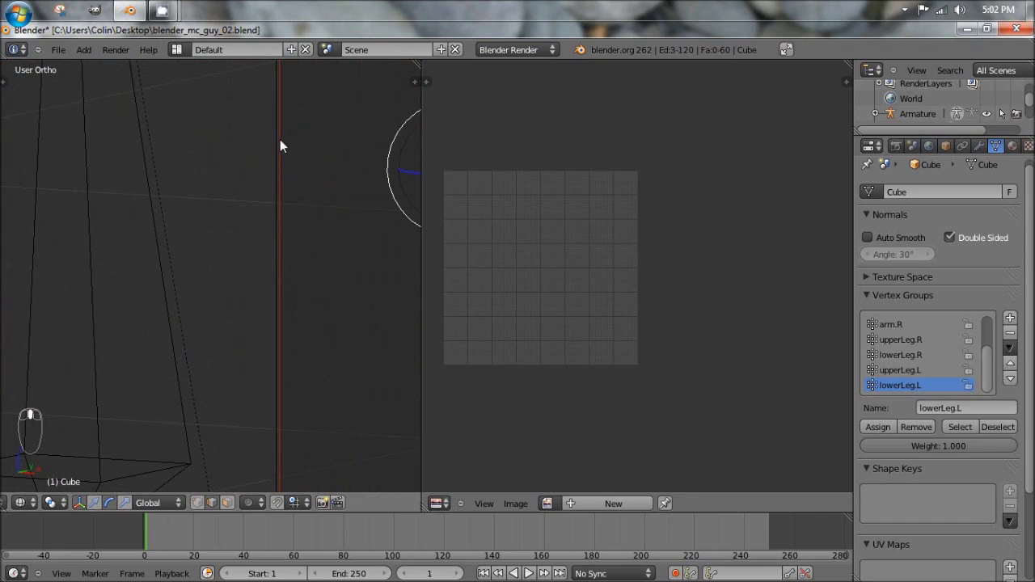
pyautogui.moveTo(289, 286); pyautogui.dragTo(261, 214, button='middle')
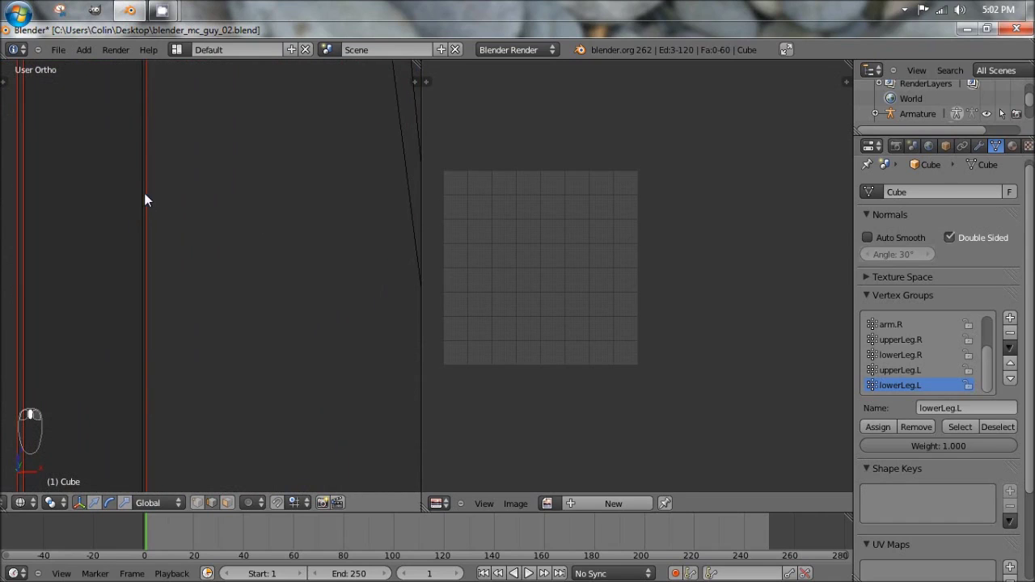
pyautogui.scroll(-4, 216, 261)
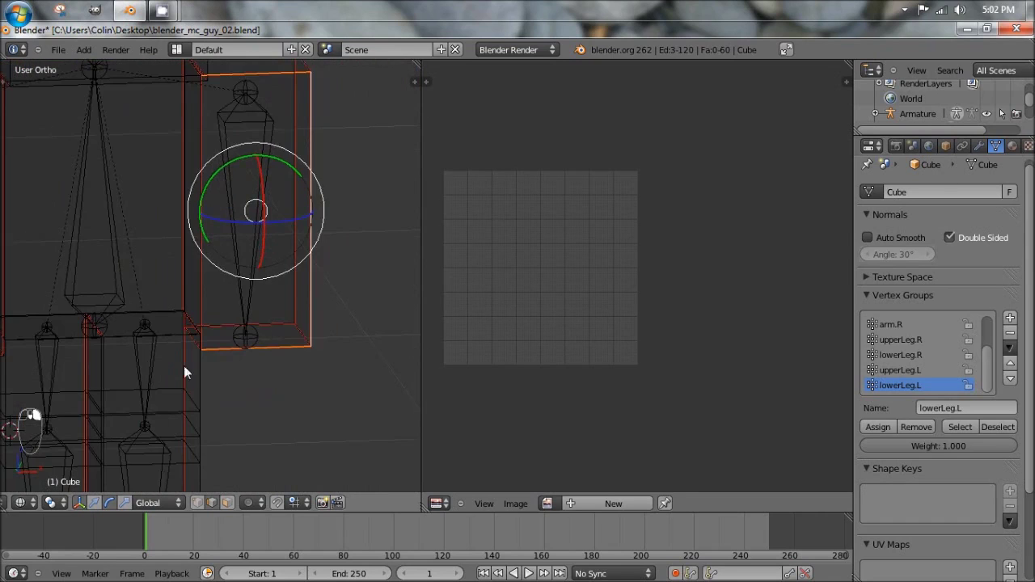
pyautogui.scroll(-1, 184, 372)
pyautogui.press('a')
# Select the front face of one arm in face select mode and mark its surrounding edges as seams.
pyautogui.rightClick(242, 223)
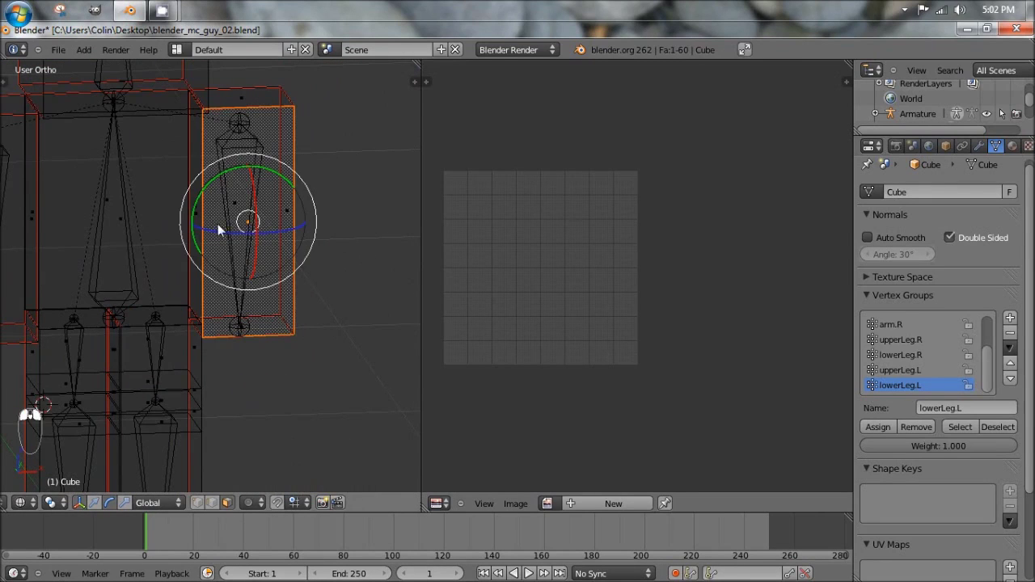
pyautogui.keyDown('shift'); pyautogui.moveTo(218, 230); pyautogui.dragTo(243, 255, button='middle'); pyautogui.keyUp('shift')
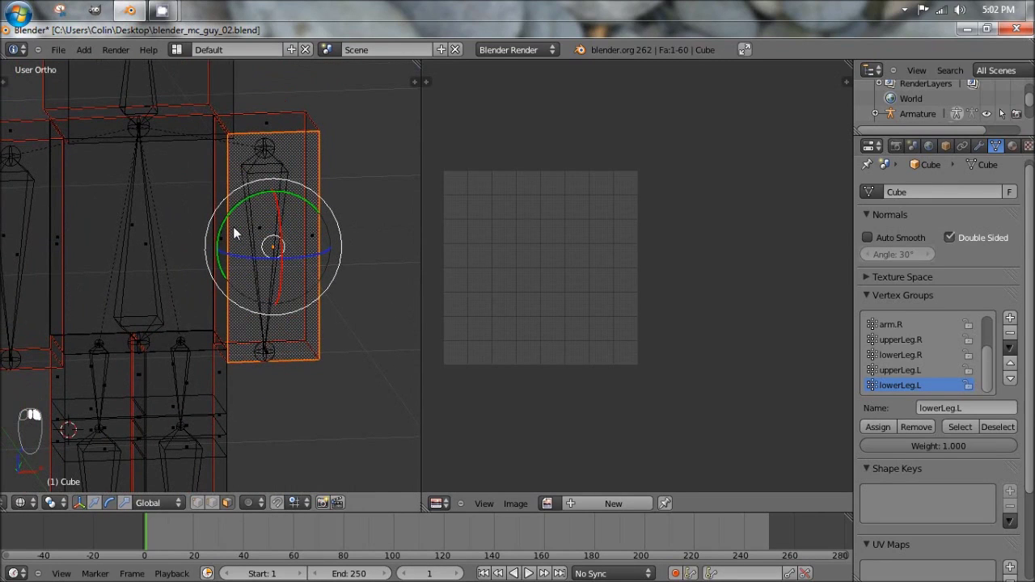
pyautogui.hotkey('ctrl', 'e')
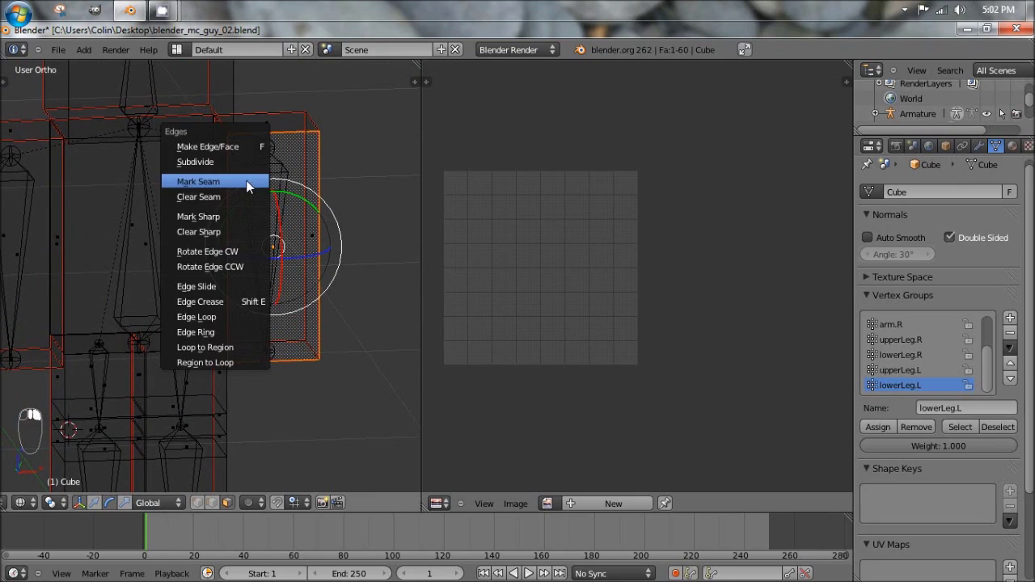
pyautogui.click(245, 180)
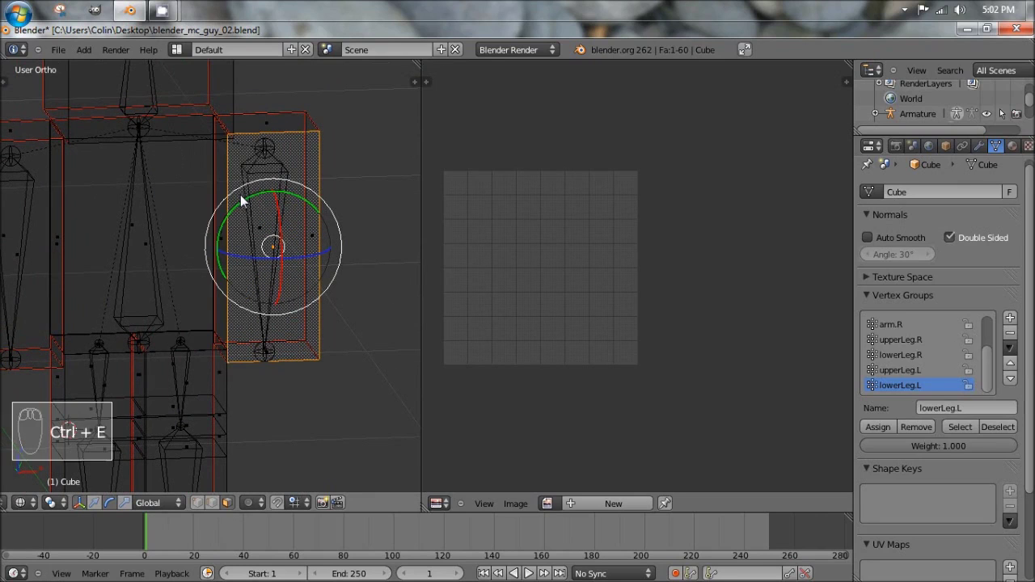
# Select the front face of the other arm, clear the seams around it and deselect everything.
pyautogui.press('a')
pyautogui.moveTo(240, 221); pyautogui.dragTo(350, 216, button='middle')
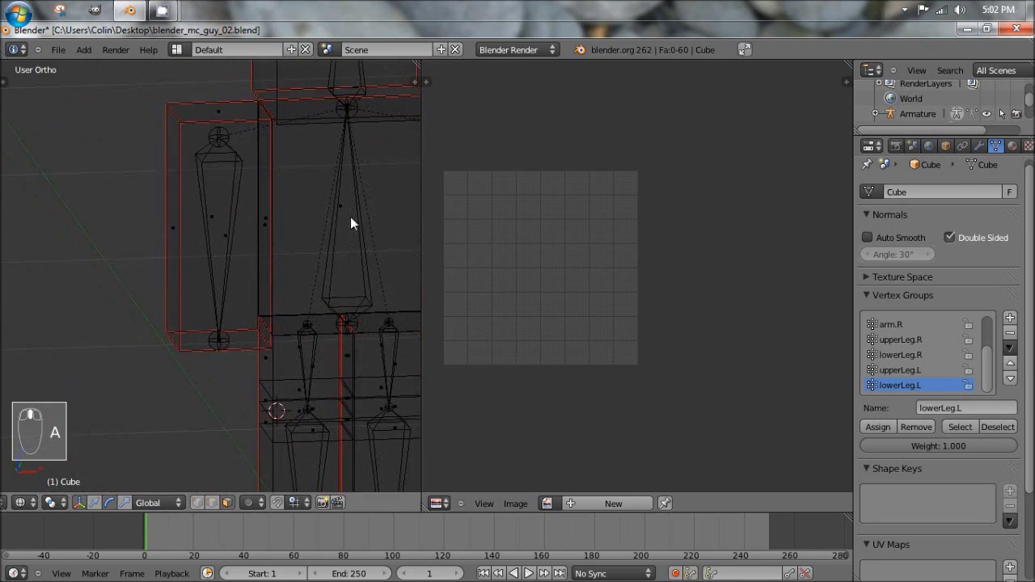
pyautogui.press('a')
pyautogui.moveTo(229, 233); pyautogui.dragTo(194, 248, button='middle')
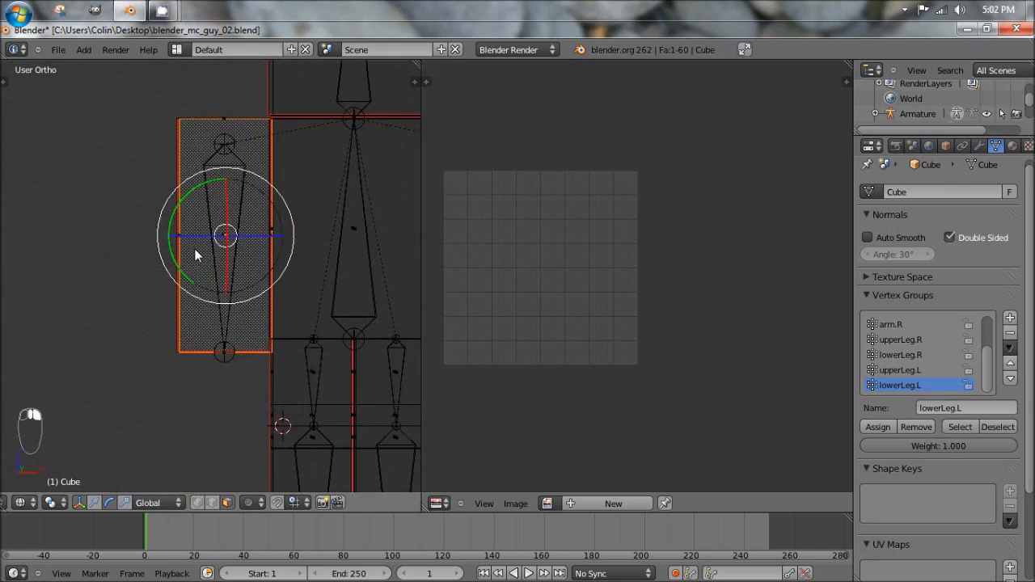
pyautogui.hotkey('ctrl', 'e')
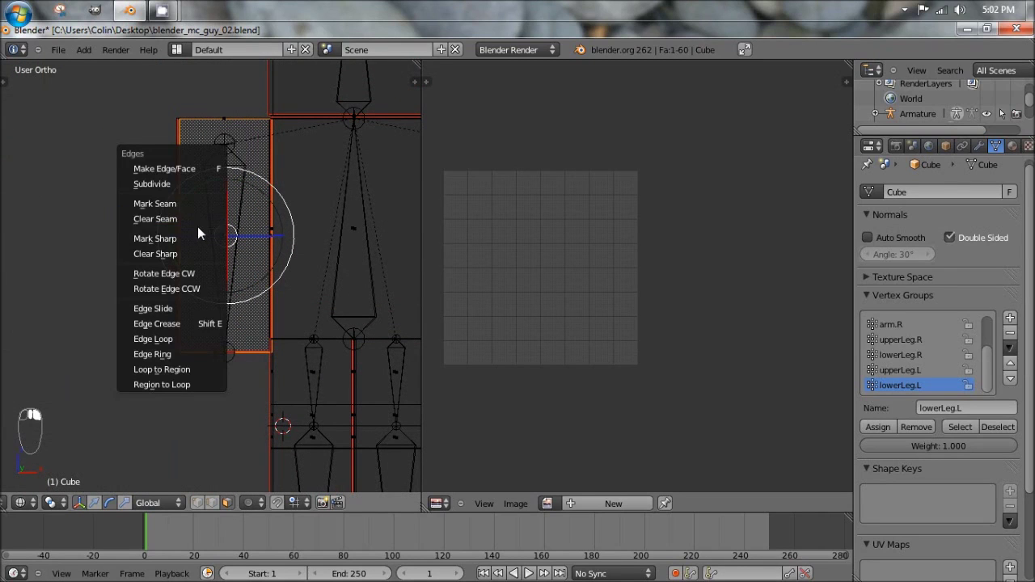
pyautogui.click(198, 219)
pyautogui.moveTo(197, 219)
pyautogui.mouseDown(button='middle')
pyautogui.moveTo(272, 237)
pyautogui.moveTo(267, 253)
pyautogui.moveTo(300, 240)
pyautogui.moveTo(270, 240)
pyautogui.moveTo(169, 196)
pyautogui.moveTo(206, 213)
pyautogui.mouseUp(button='middle')
pyautogui.press('a')
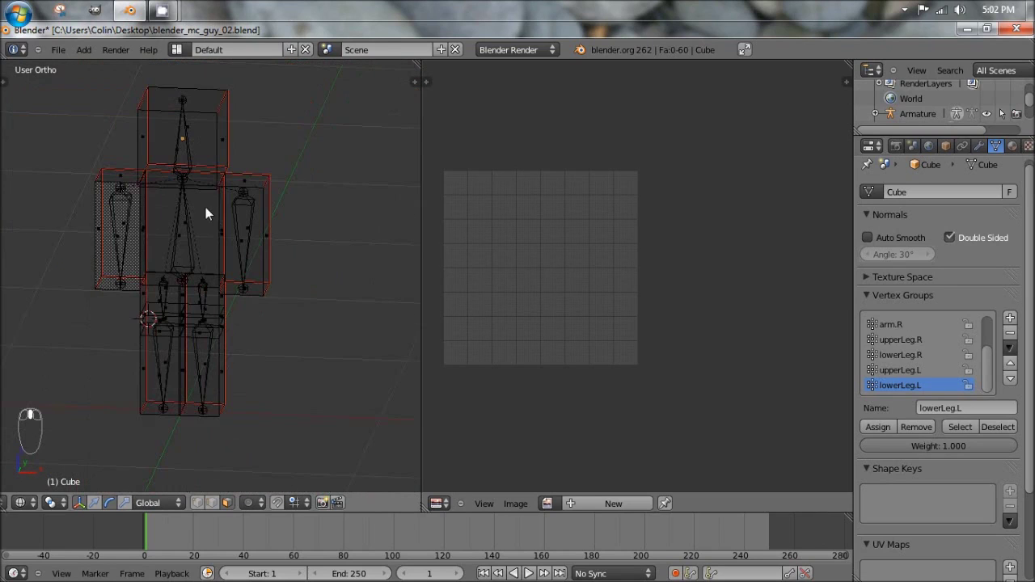
# Save the current file, and save an incremented copy on the Desktop as blender_mc_guy_03.blend.
pyautogui.hotkey('ctrl', 's')
pyautogui.click(235, 127)
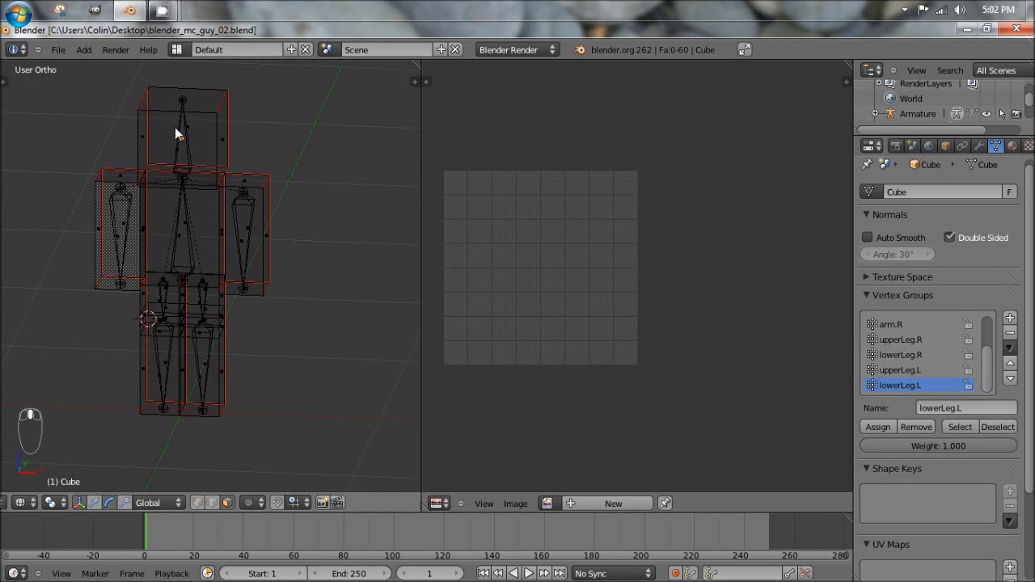
pyautogui.click(58, 51)
pyautogui.click(78, 161)
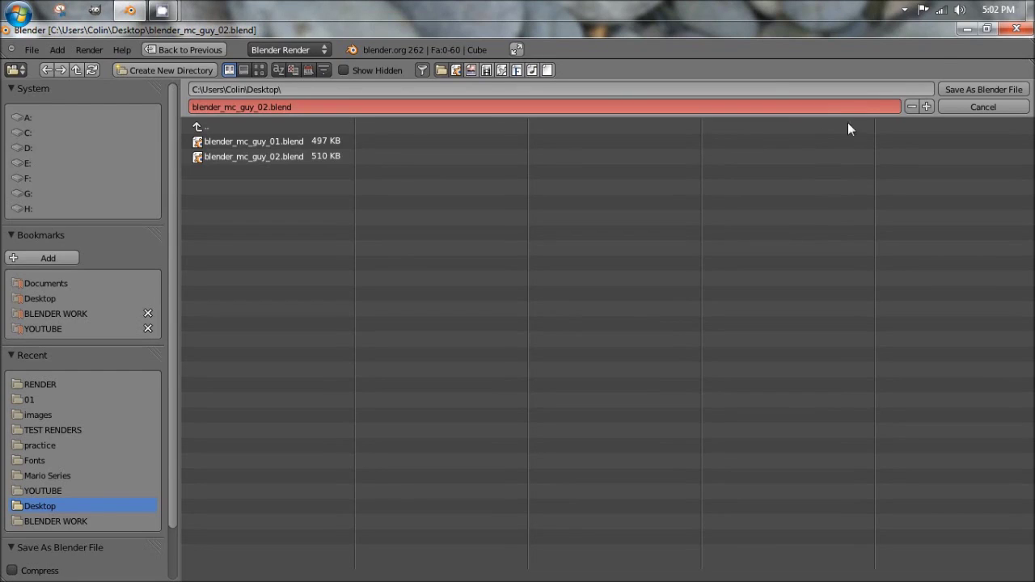
pyautogui.click(927, 107)
pyautogui.click(969, 90)
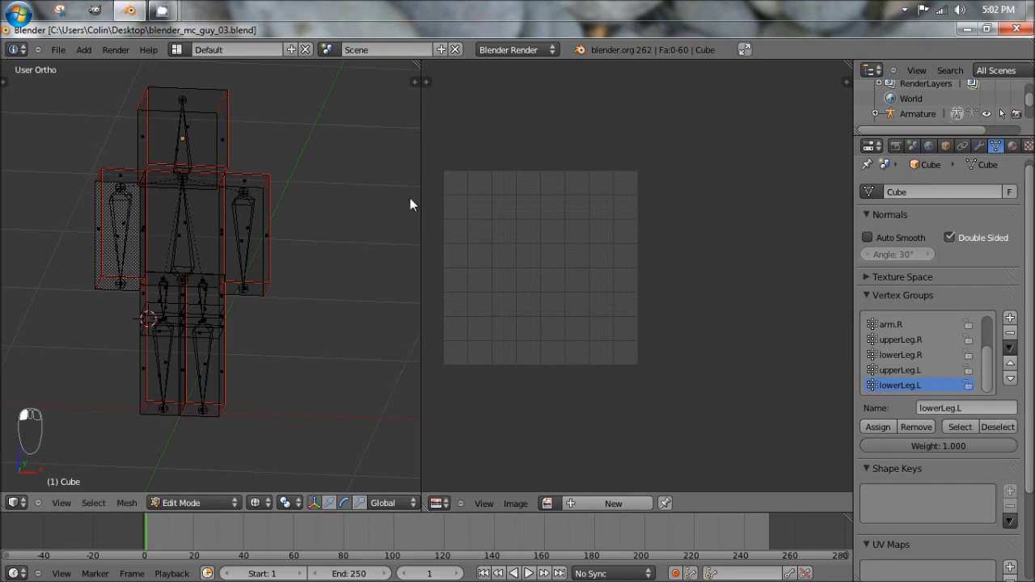
# Select the whole character mesh and unwrap it along the marked seams with Unwrap.
pyautogui.press('a')
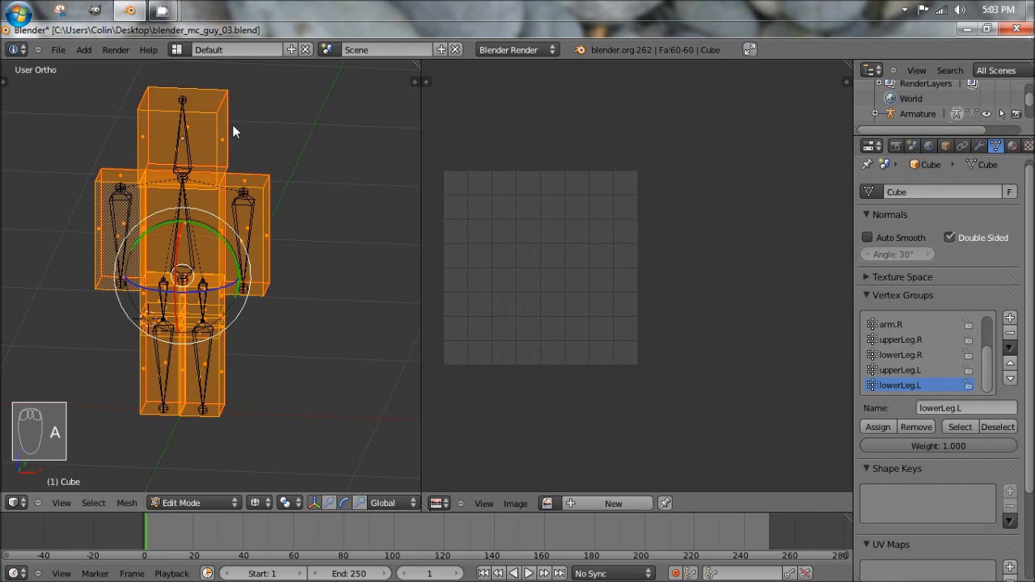
pyautogui.press('u')
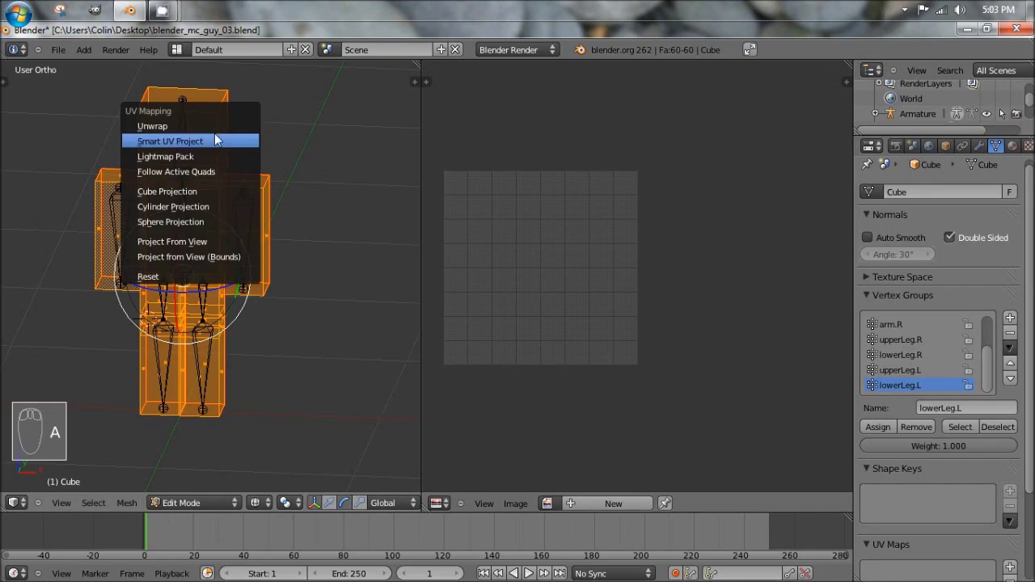
pyautogui.click(181, 127)
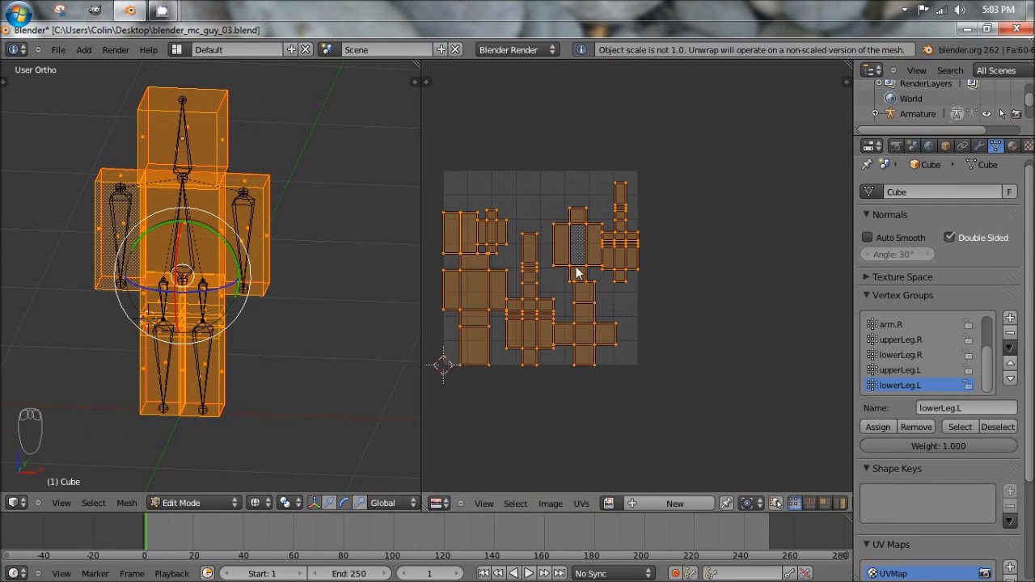
pyautogui.moveTo(573, 261); pyautogui.dragTo(625, 212, button='middle')
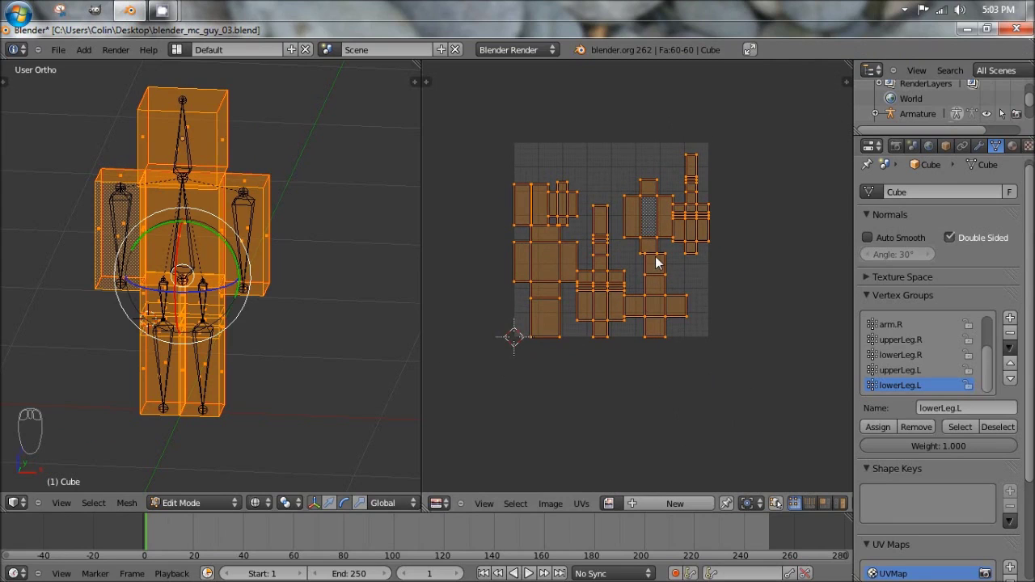
# Render the current frame and unlink the render result to return to the UV layout.
pyautogui.press('F12')
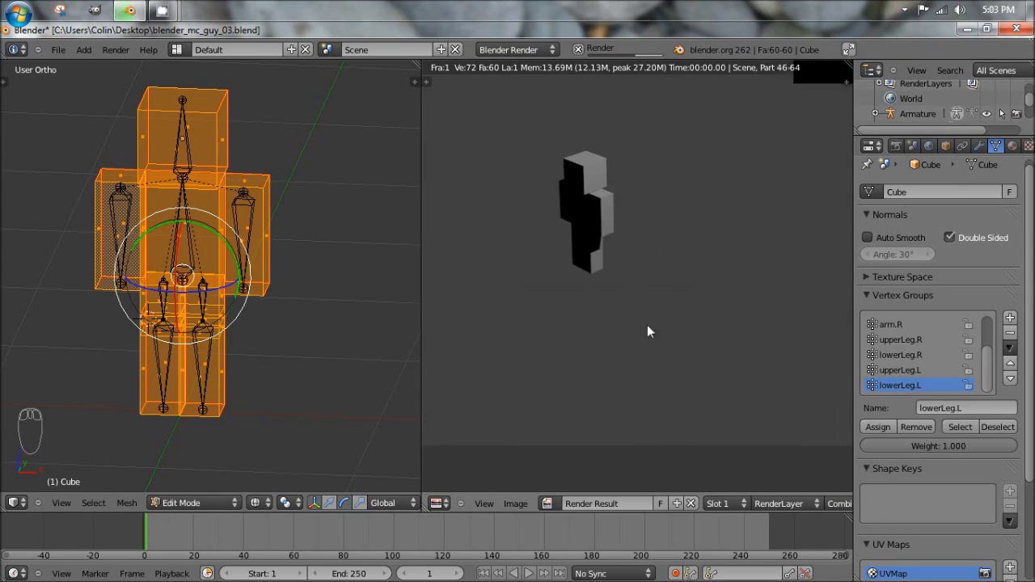
pyautogui.press('F12')
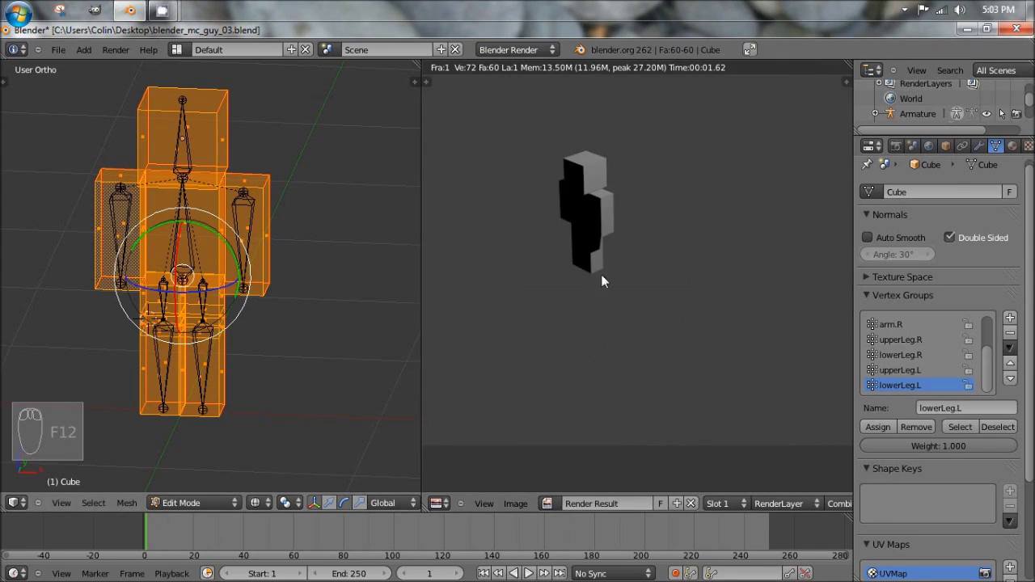
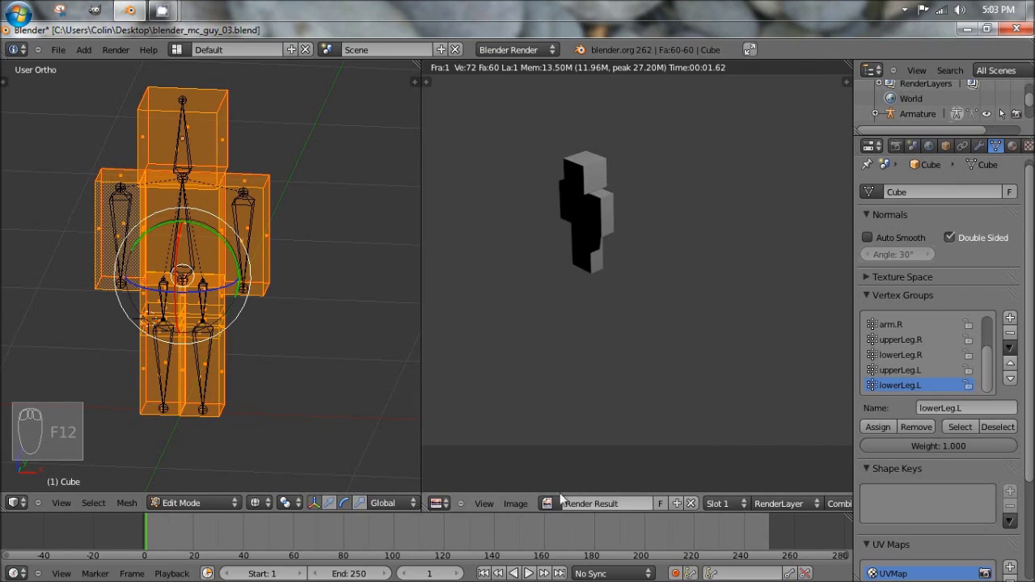
pyautogui.click(690, 503)
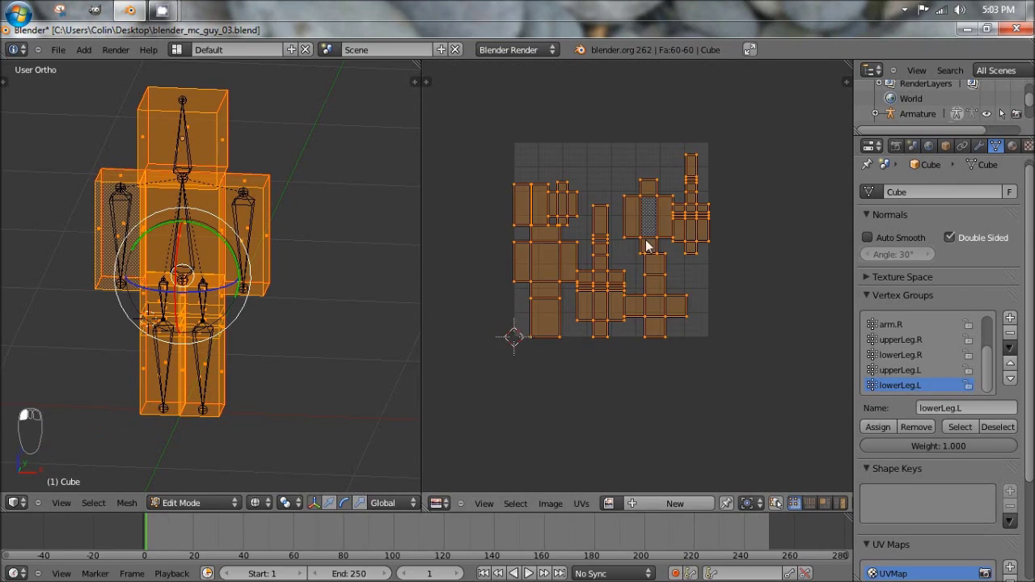
# Deselect all UVs and select the small cross-shaped arm island with its linked vertices.
pyautogui.scroll(4, 606, 209)
pyautogui.moveTo(561, 260); pyautogui.dragTo(692, 312, button='middle')
pyautogui.moveTo(717, 273); pyautogui.dragTo(671, 273, button='middle')
pyautogui.press('a')
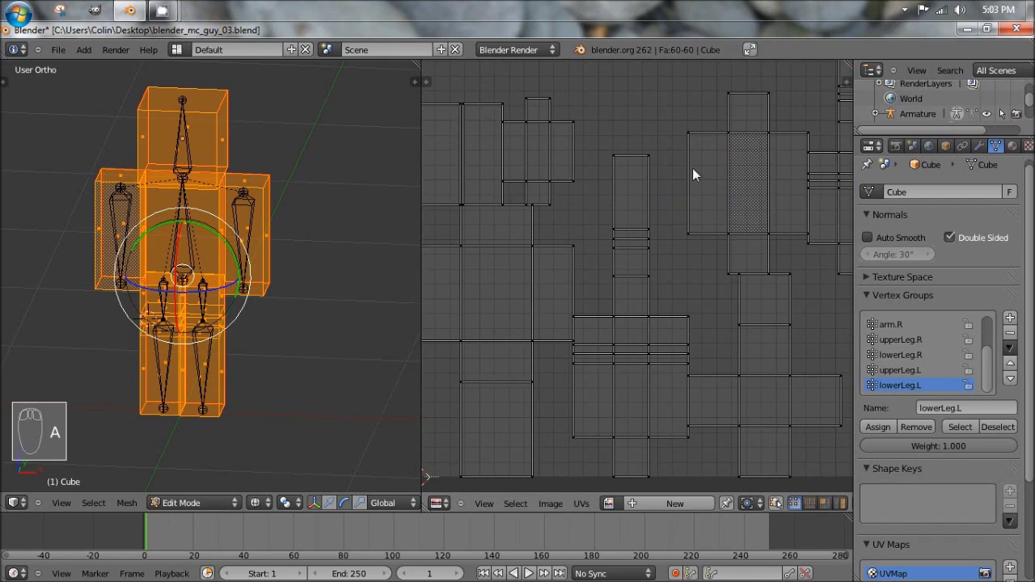
pyautogui.press('l')
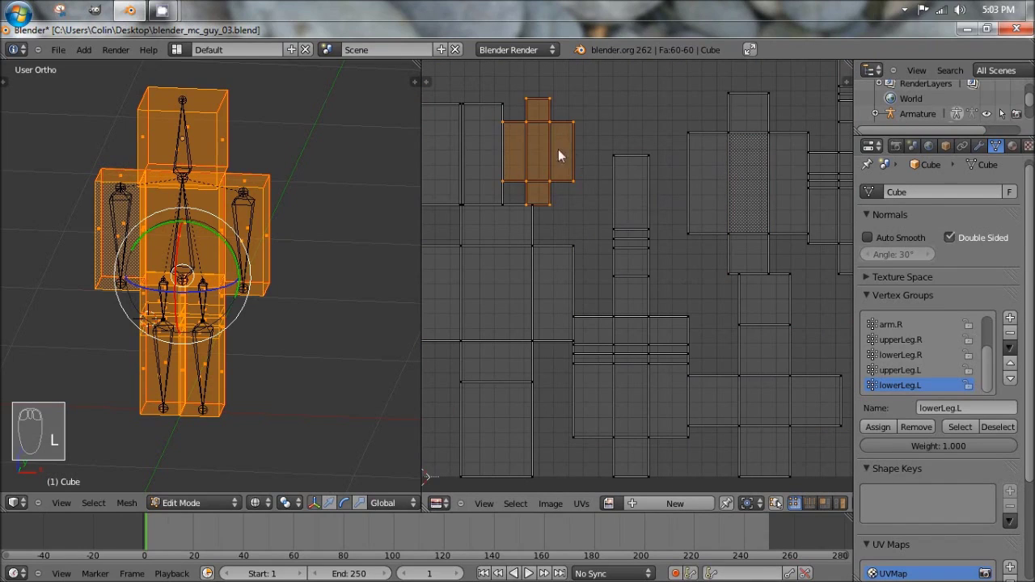
pyautogui.scroll(-1, 547, 170)
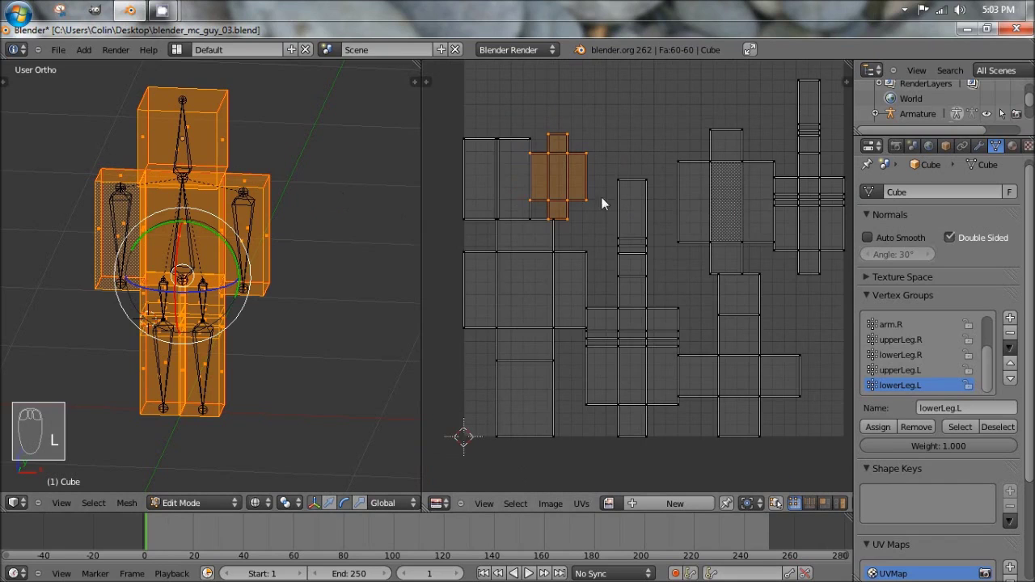
# Deselect the whole mesh and turn on synchronised selection between the UV layout and the edit mode mesh.
pyautogui.press('a')
pyautogui.press('a')
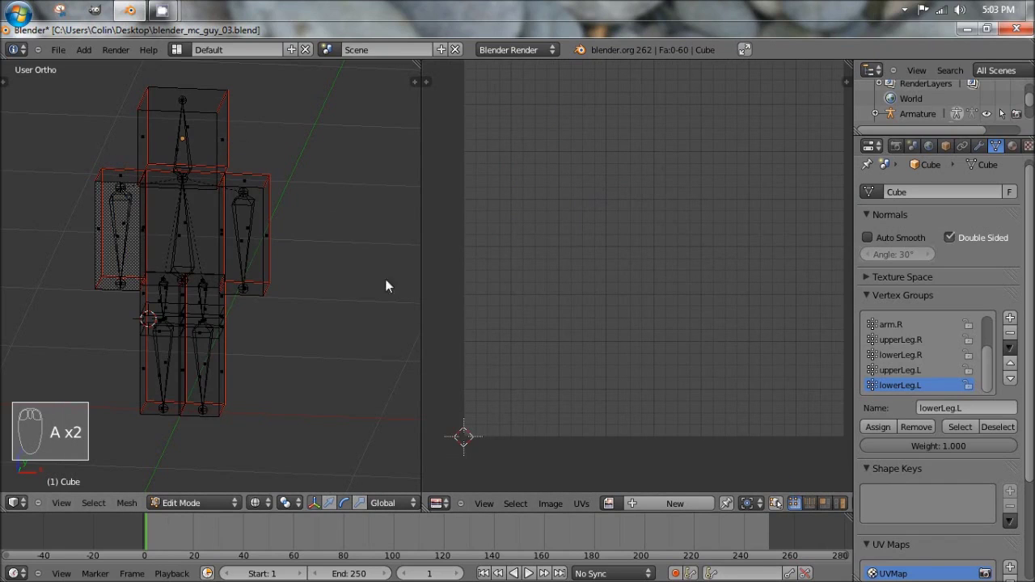
pyautogui.scroll(-3, 716, 505)
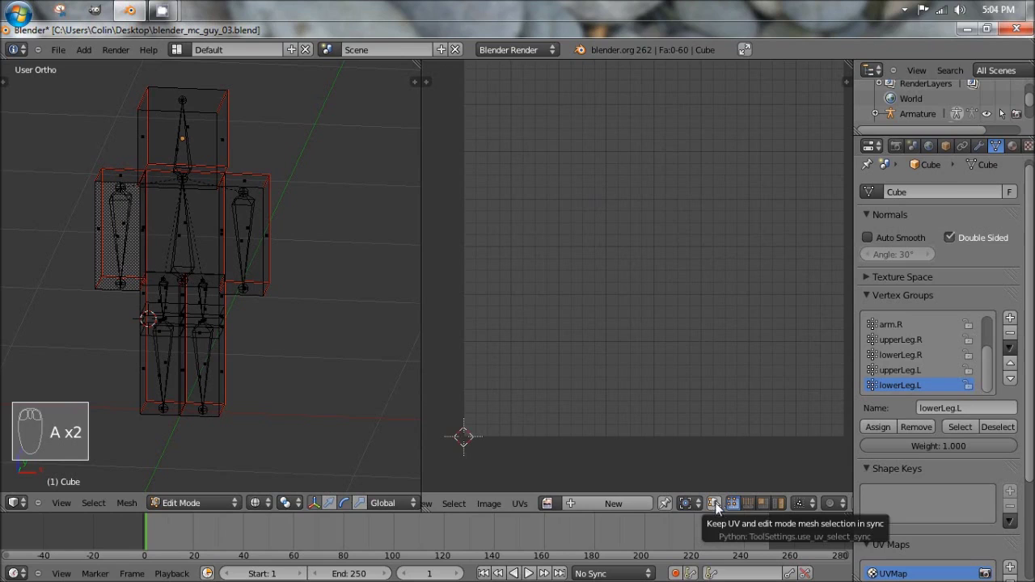
pyautogui.scroll(-5, 715, 505)
pyautogui.scroll(-4, 606, 505)
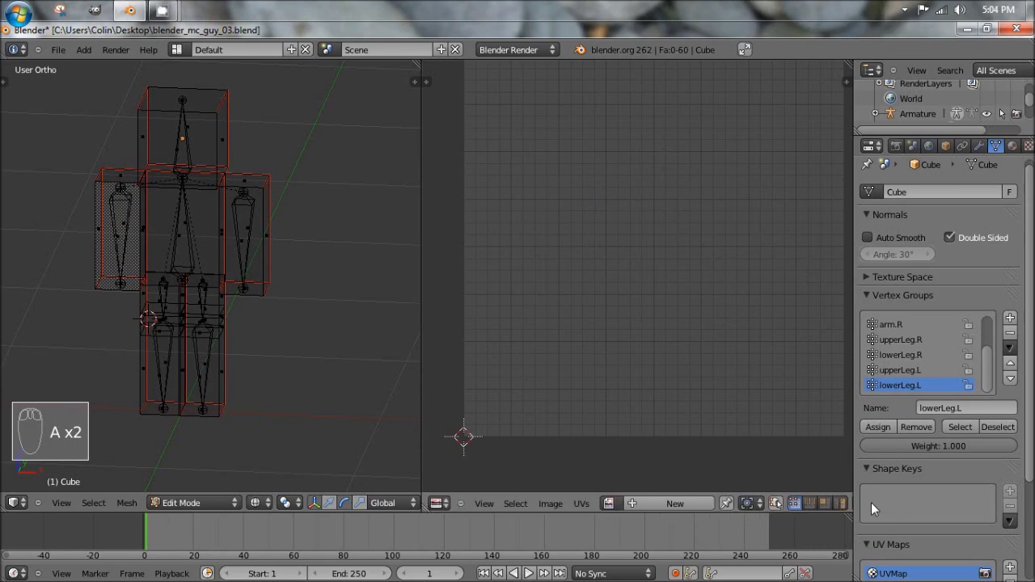
pyautogui.scroll(8, 652, 506)
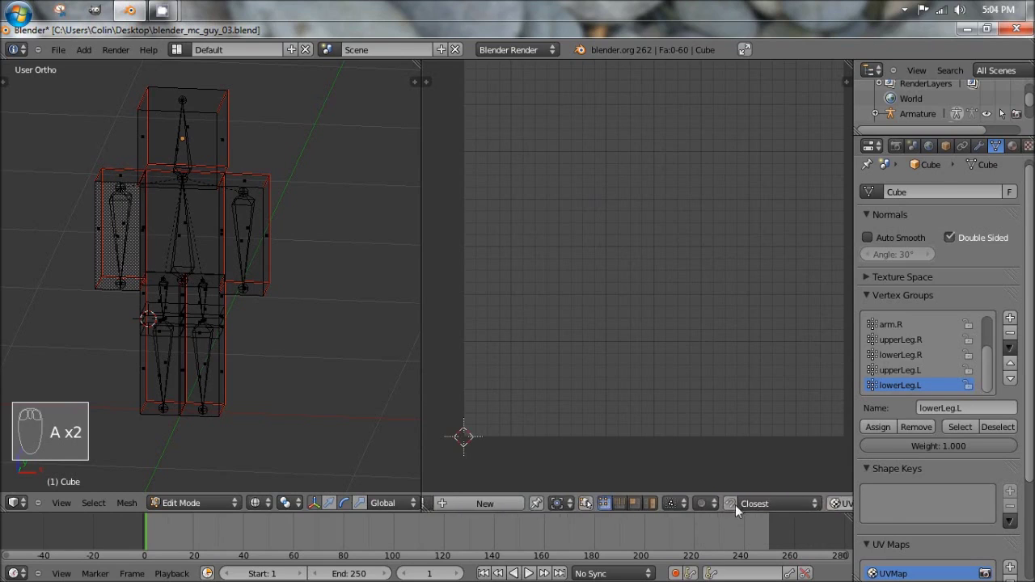
pyautogui.moveTo(792, 515)
pyautogui.mouseDown(button='middle')
pyautogui.moveTo(630, 514)
pyautogui.moveTo(816, 510)
pyautogui.moveTo(777, 509)
pyautogui.mouseUp(button='middle')
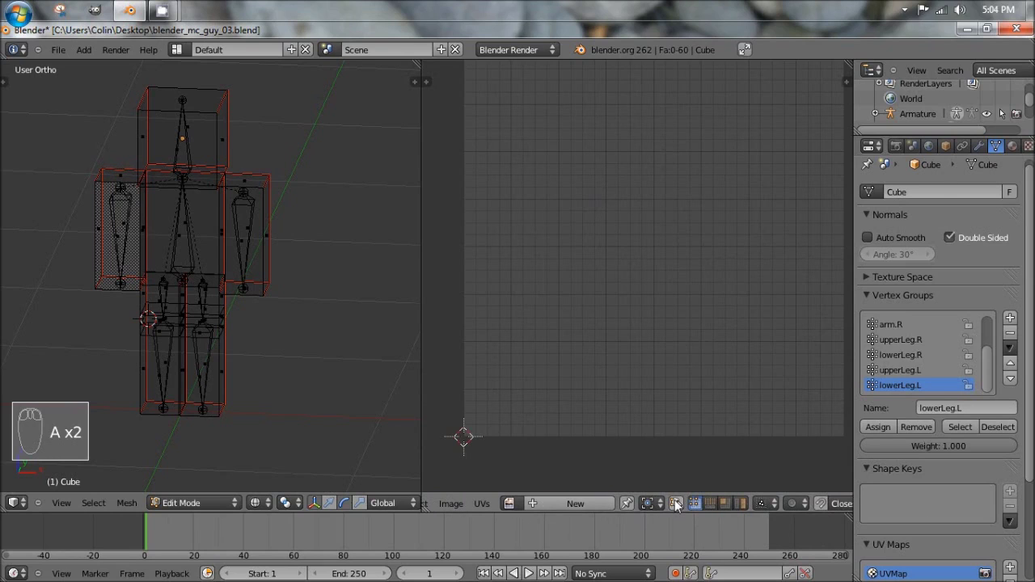
pyautogui.click(675, 503)
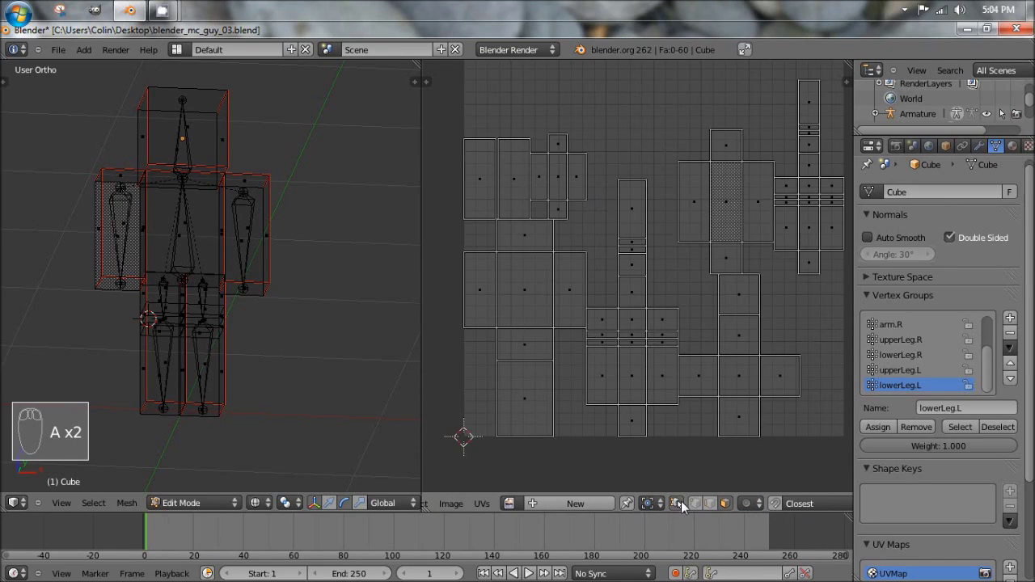
# Toggle the selection of the whole mesh to check how it is mirrored in the UV layout.
pyautogui.press('a')
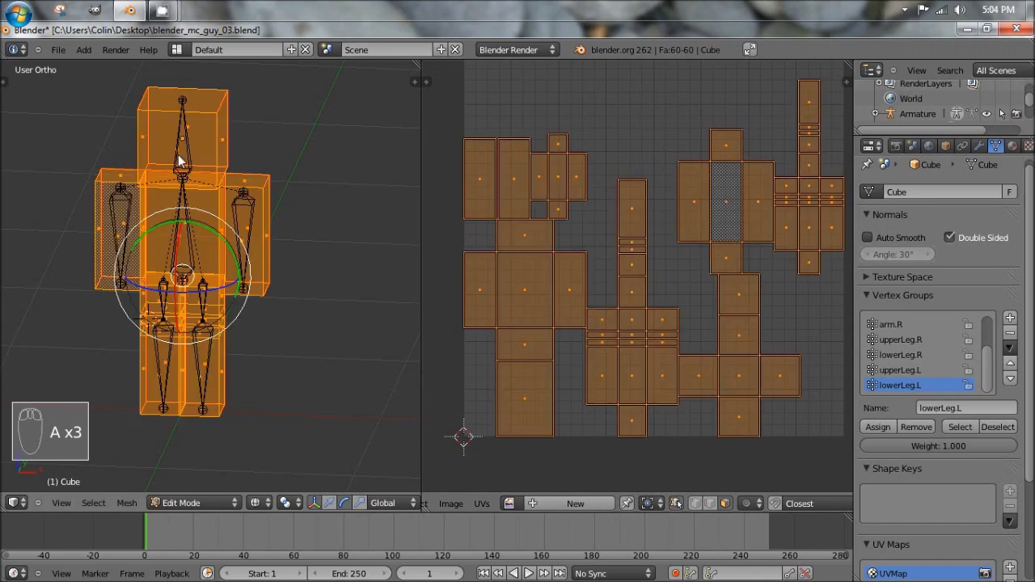
pyautogui.press('a')
pyautogui.press('a')
pyautogui.press('a')
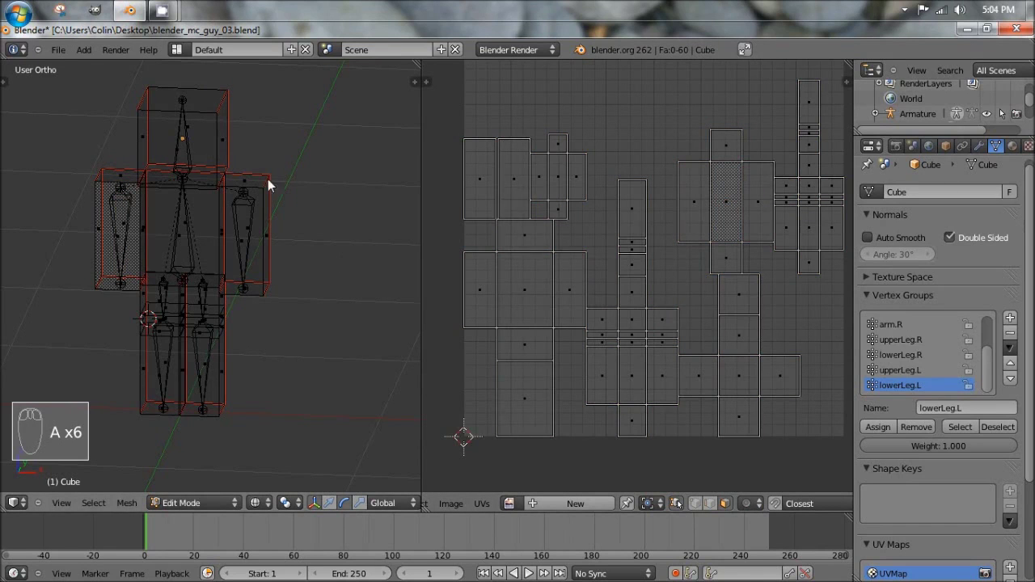
# Select the back face of the head and extend the selection to all linked head faces.
pyautogui.rightClick(194, 134)
pyautogui.moveTo(208, 186); pyautogui.dragTo(279, 194, button='middle')
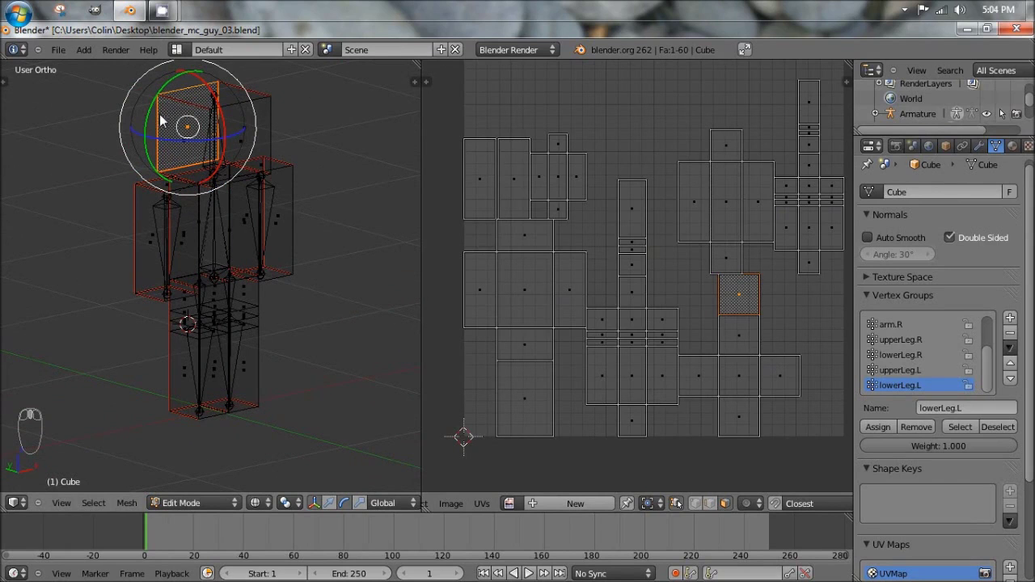
pyautogui.press('l')
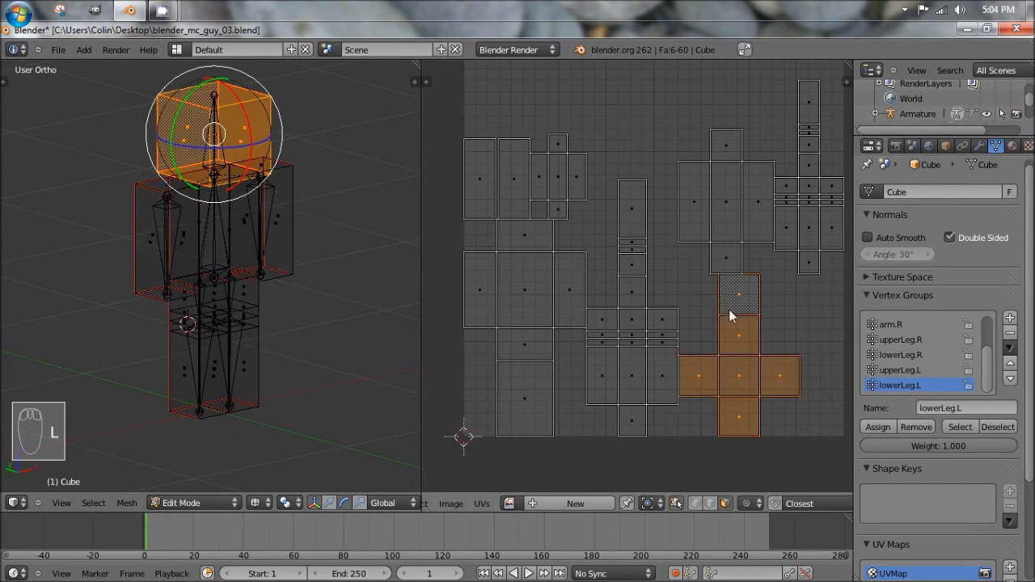
# Move the head's UV island about 22 units right and 2 units up in the layout.
pyautogui.moveTo(729, 309); pyautogui.dragTo(556, 265, button='middle')
pyautogui.press('g')
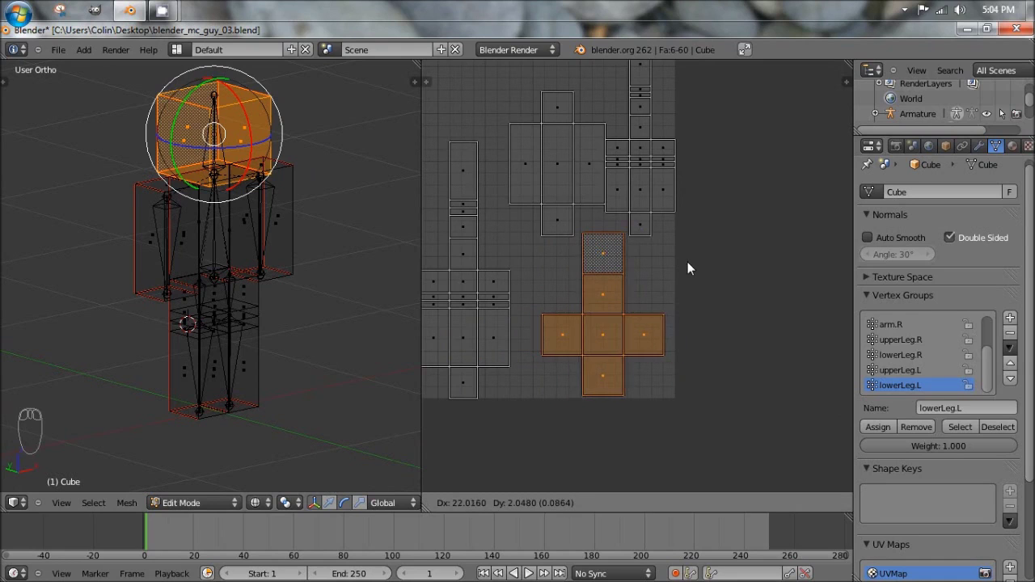
pyautogui.click(686, 261)
pyautogui.keyDown('shift'); pyautogui.moveTo(194, 283); pyautogui.dragTo(327, 275, button='middle'); pyautogui.keyUp('shift')
pyautogui.moveTo(537, 261); pyautogui.dragTo(696, 331, button='middle')
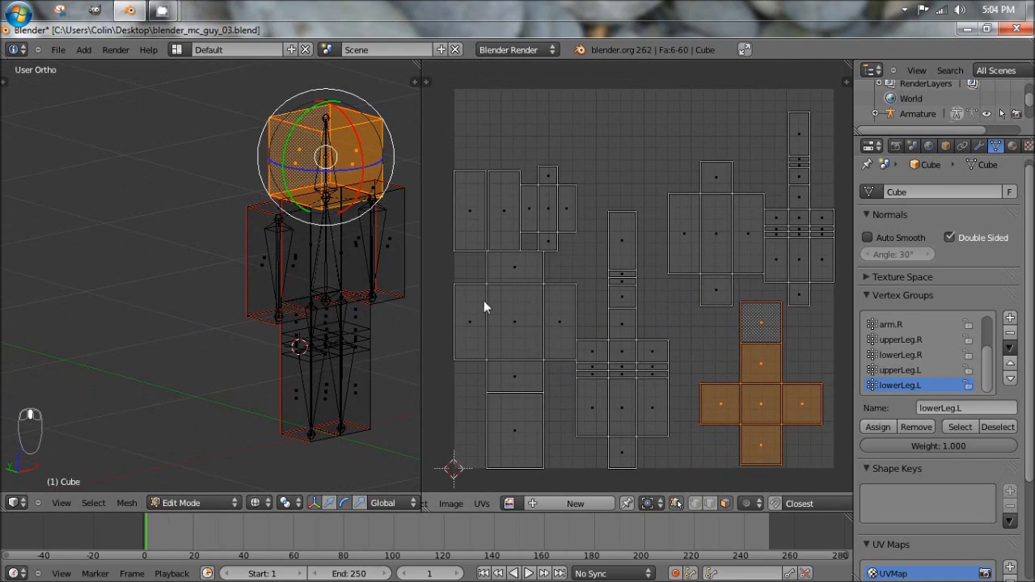
pyautogui.keyDown('shift'); pyautogui.moveTo(377, 294); pyautogui.dragTo(300, 256, button='middle'); pyautogui.keyUp('shift')
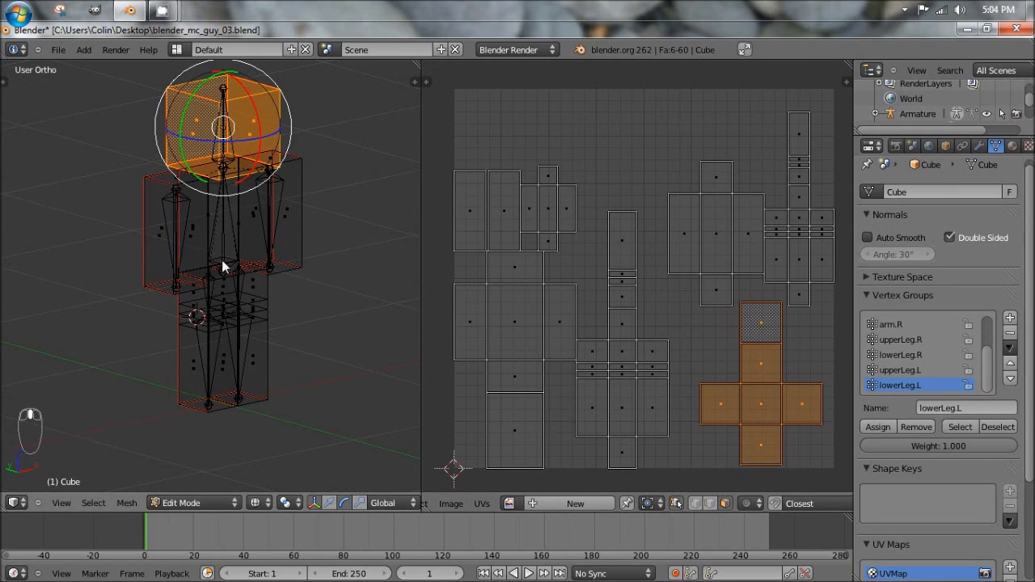
# Deselect the head and pick individual faces on both arms to identify their matching faces in the UV layout.
pyautogui.moveTo(213, 226); pyautogui.dragTo(137, 211, button='middle')
pyautogui.press('a')
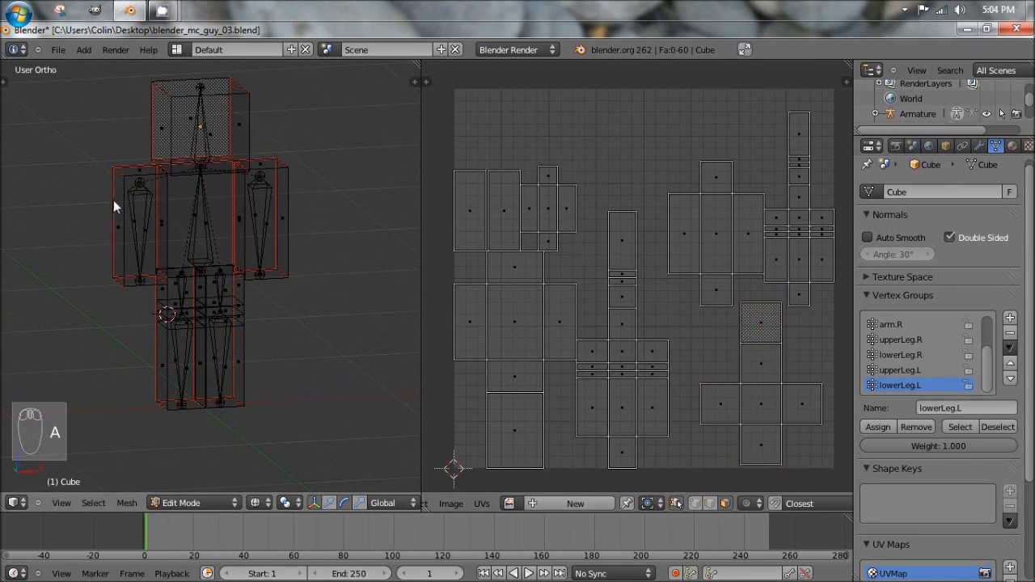
pyautogui.rightClick(115, 232)
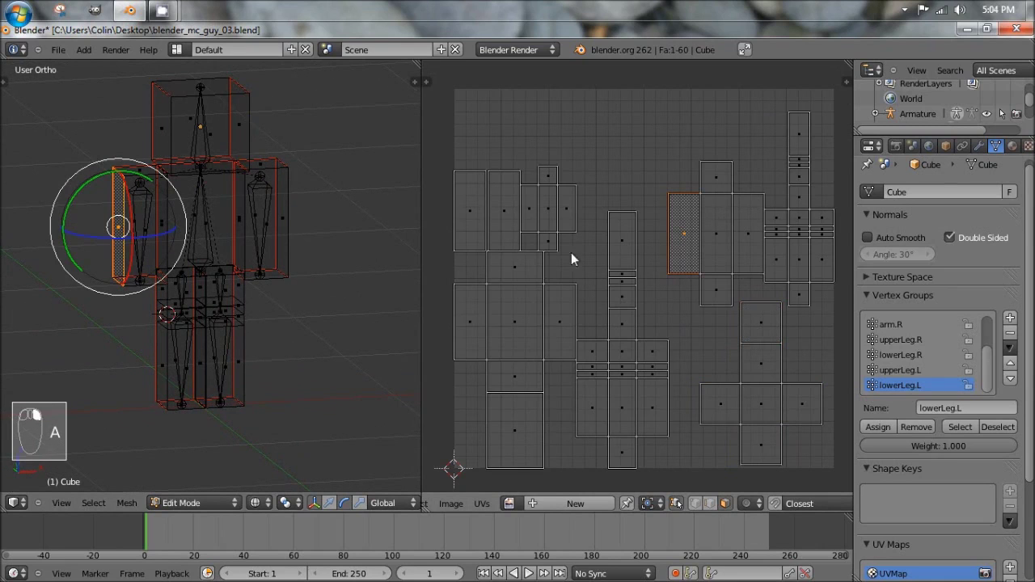
pyautogui.rightClick(284, 217)
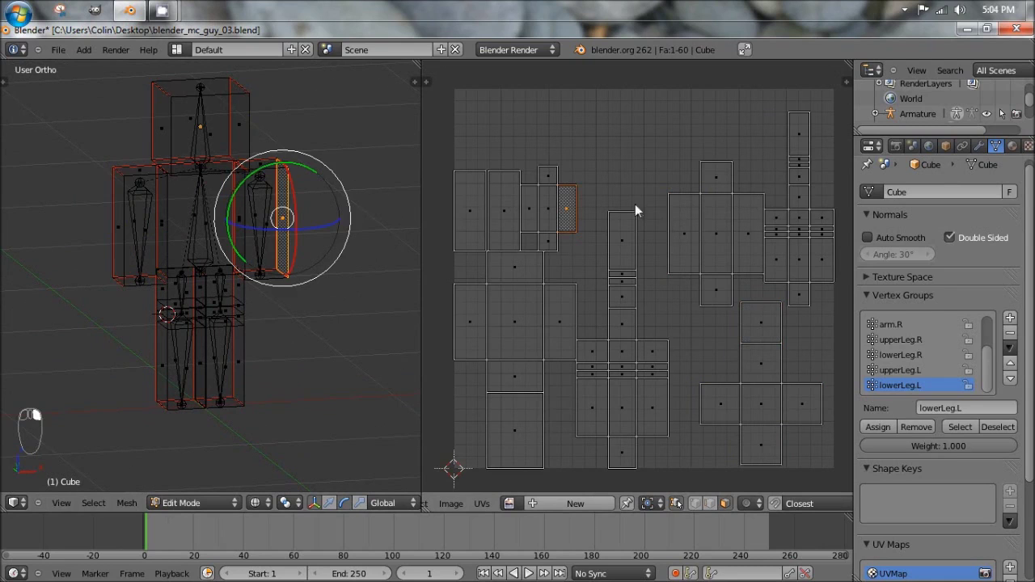
pyautogui.moveTo(283, 220); pyautogui.dragTo(330, 243, button='middle')
pyautogui.rightClick(265, 214)
pyautogui.rightClick(294, 225)
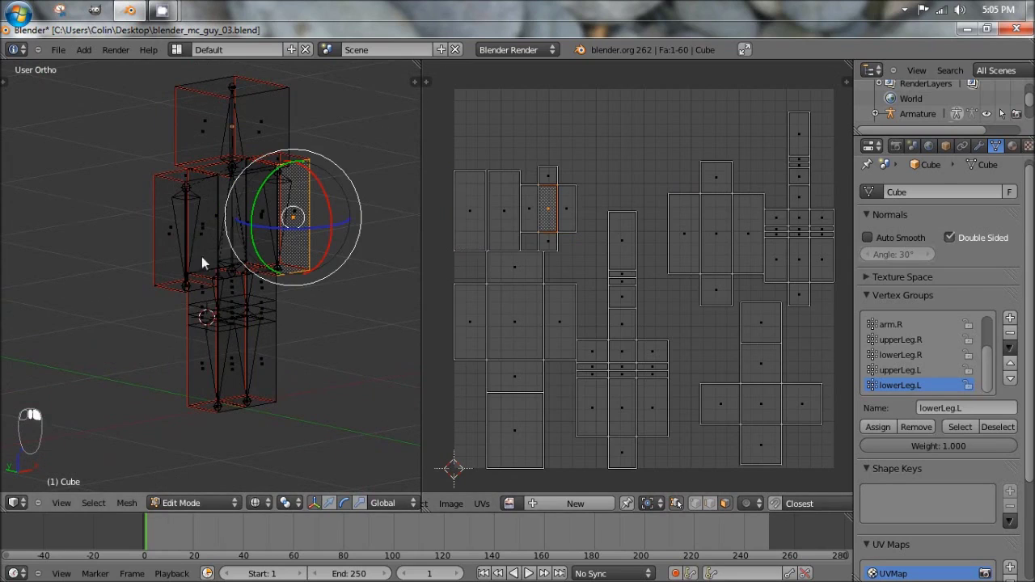
# Select corresponding faces of the two arms in turn to compare them in the UV layout.
pyautogui.moveTo(203, 261); pyautogui.dragTo(219, 270, button='middle')
pyautogui.rightClick(220, 267)
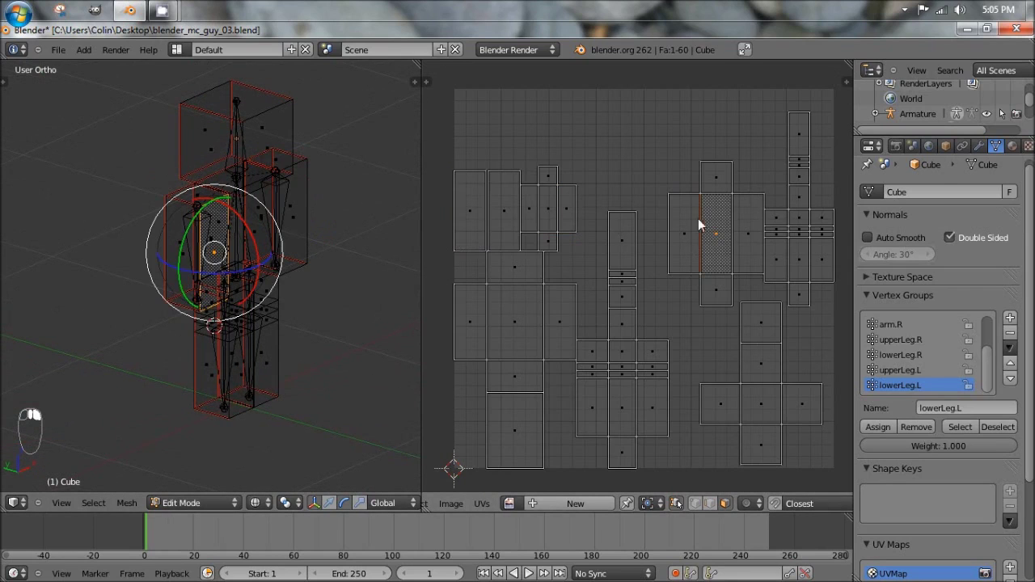
pyautogui.rightClick(553, 208)
pyautogui.moveTo(318, 212); pyautogui.dragTo(266, 215, button='middle')
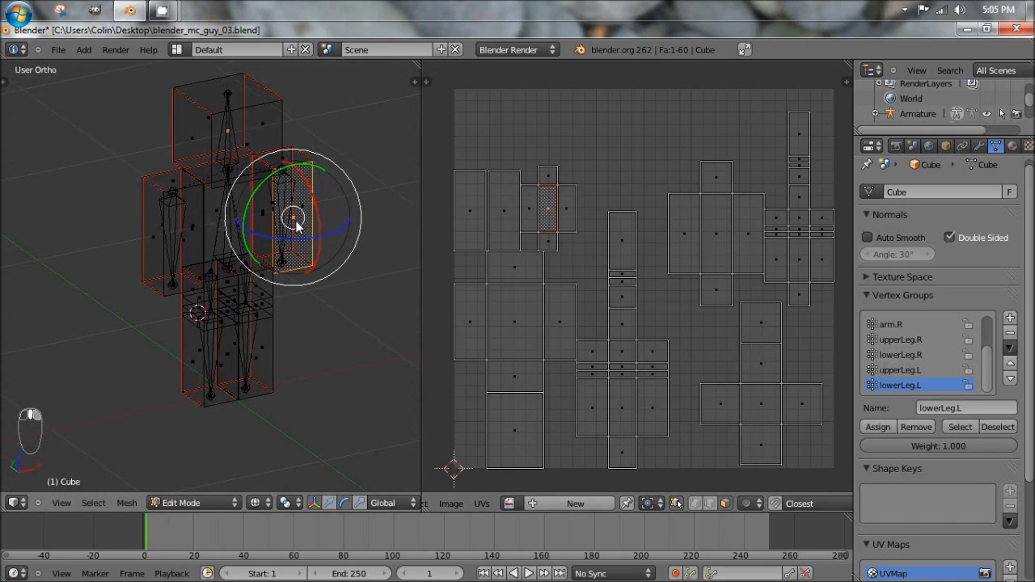
# Select the linked faces of the arm with the smaller UV island and move that island to empty space along the layout's upper edge.
pyautogui.press('l')
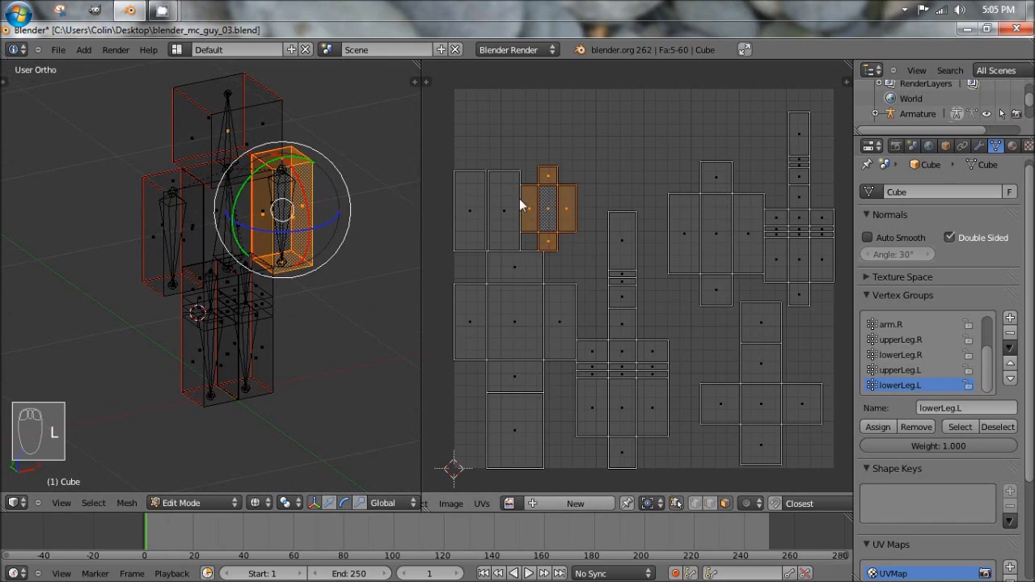
pyautogui.press('g')
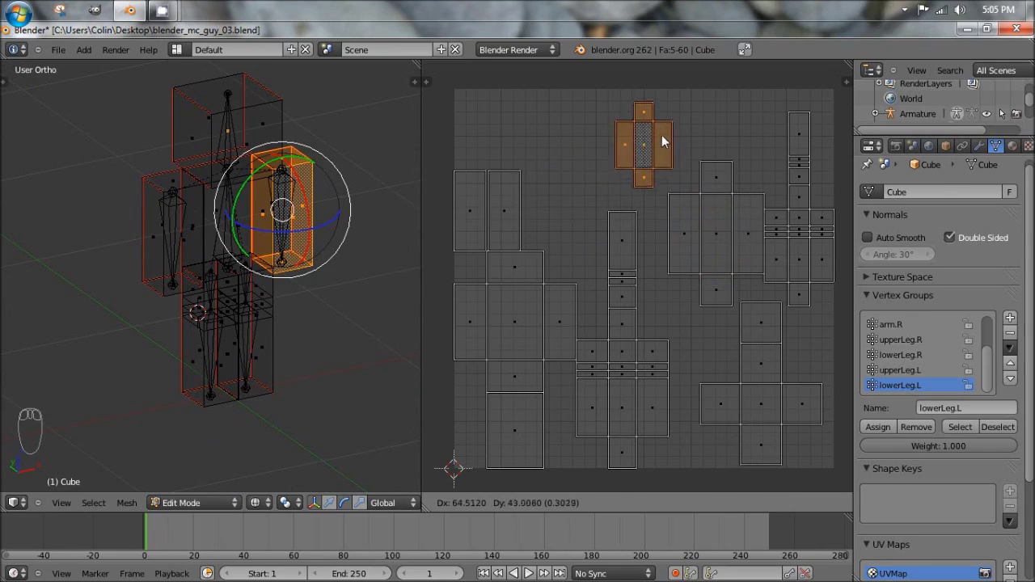
pyautogui.click(662, 139)
pyautogui.moveTo(725, 212); pyautogui.dragTo(670, 238, button='middle')
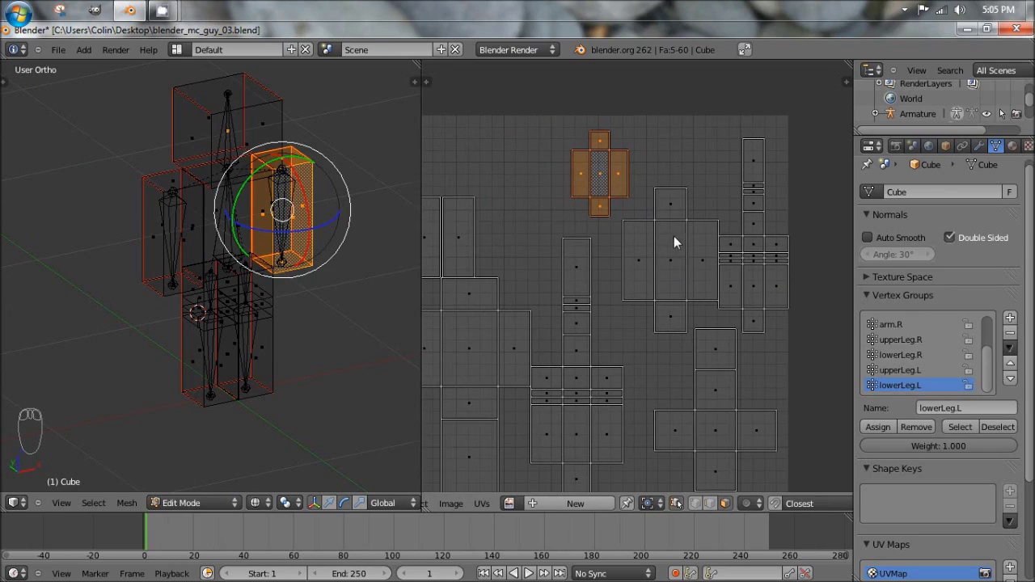
pyautogui.press('g')
pyautogui.click(526, 152)
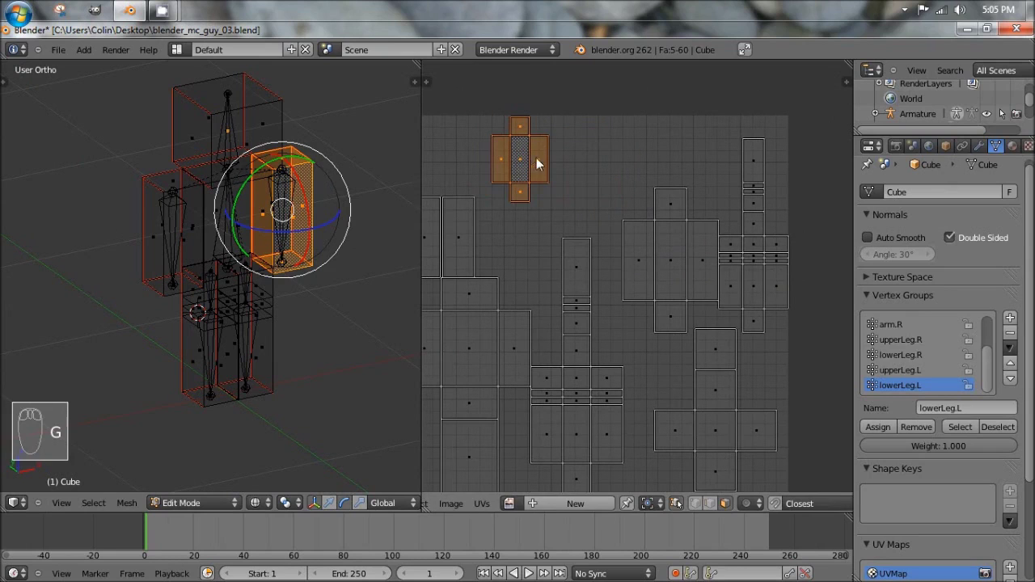
pyautogui.press('a')
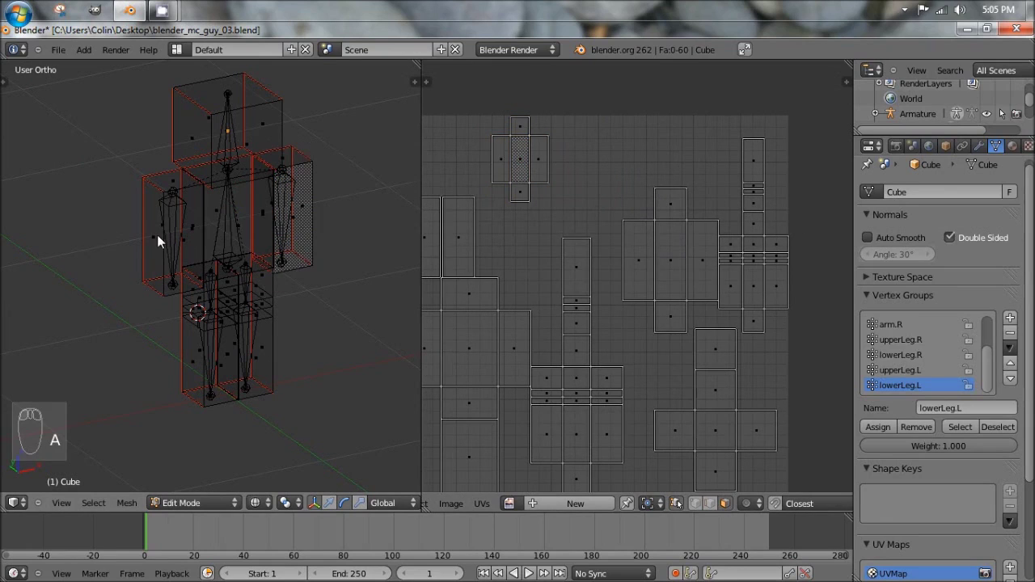
# Select the other arm's linked faces and move its larger UV island to the layout's upper edge.
pyautogui.press('l')
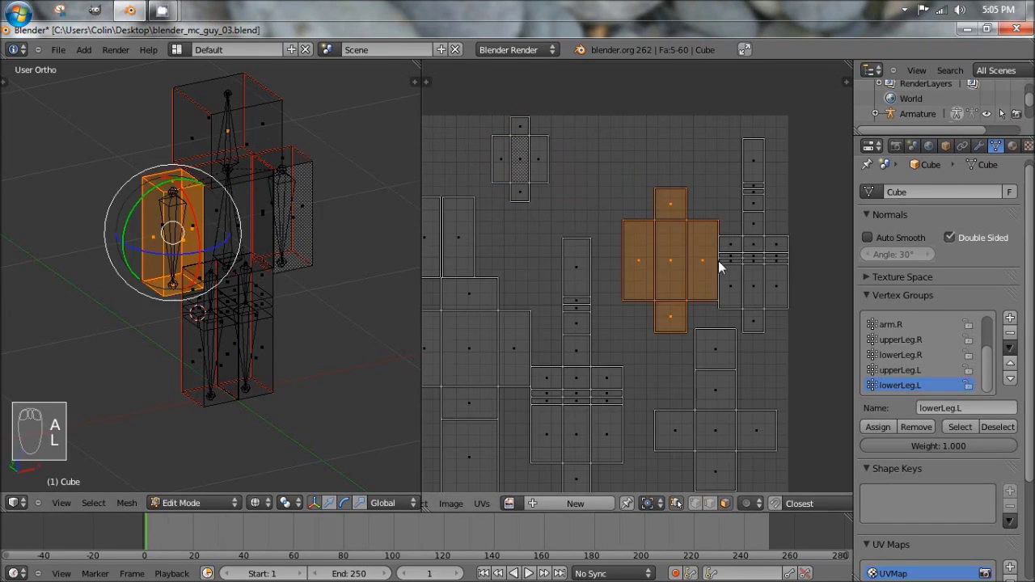
pyautogui.press('g')
pyautogui.click(701, 151)
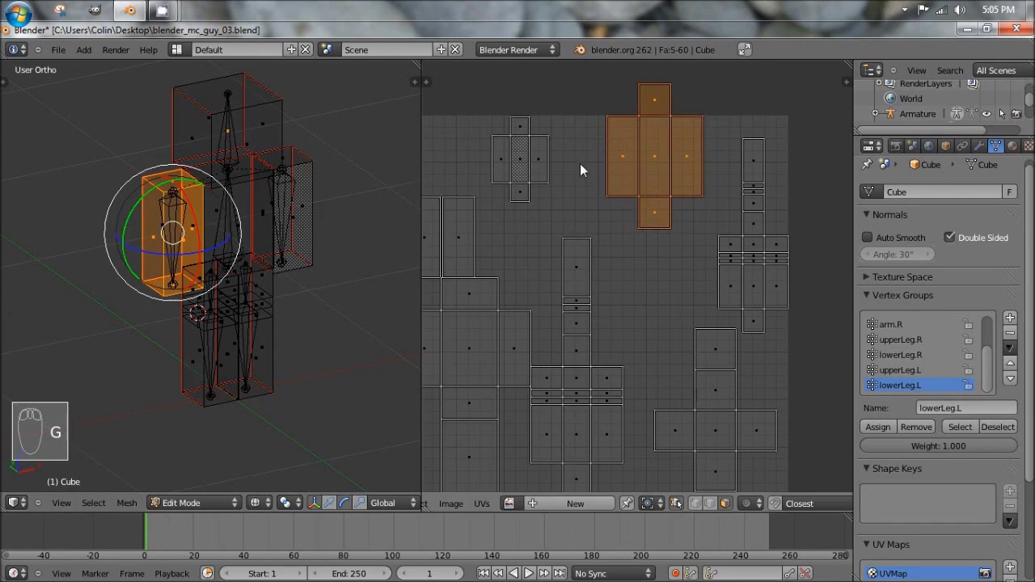
pyautogui.moveTo(580, 170); pyautogui.dragTo(544, 205, button='middle')
pyautogui.press('a')
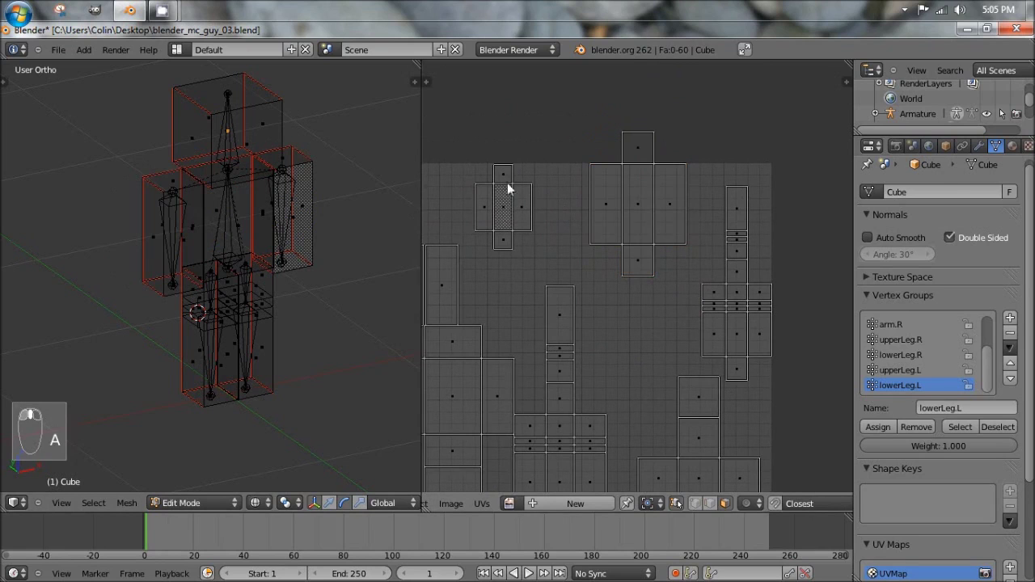
# Box-select the smaller arm island, centre it over the larger one and scale it by about 1.68 to match.
pyautogui.press('b')
pyautogui.moveTo(459, 147); pyautogui.dragTo(548, 262)
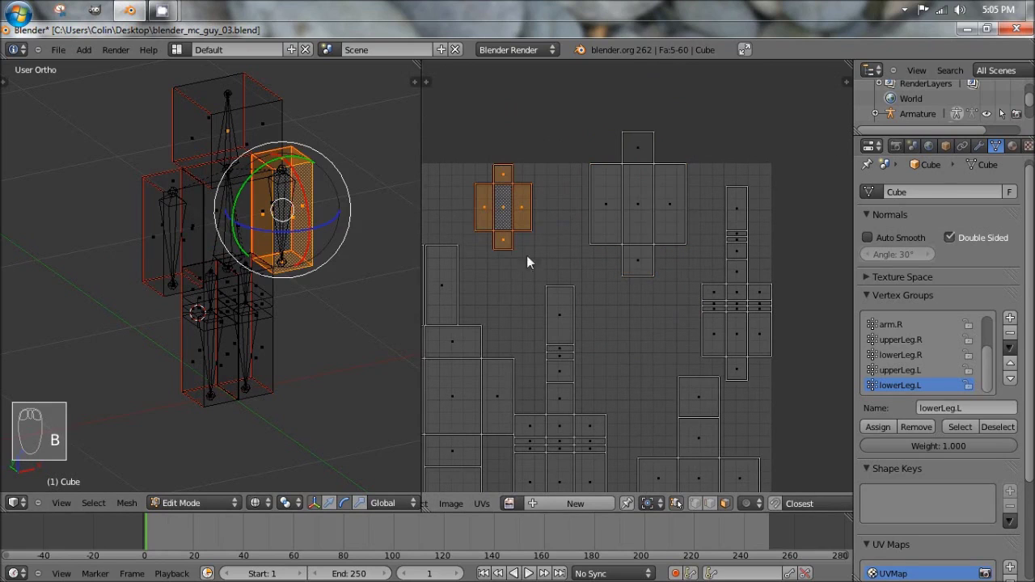
pyautogui.press('g')
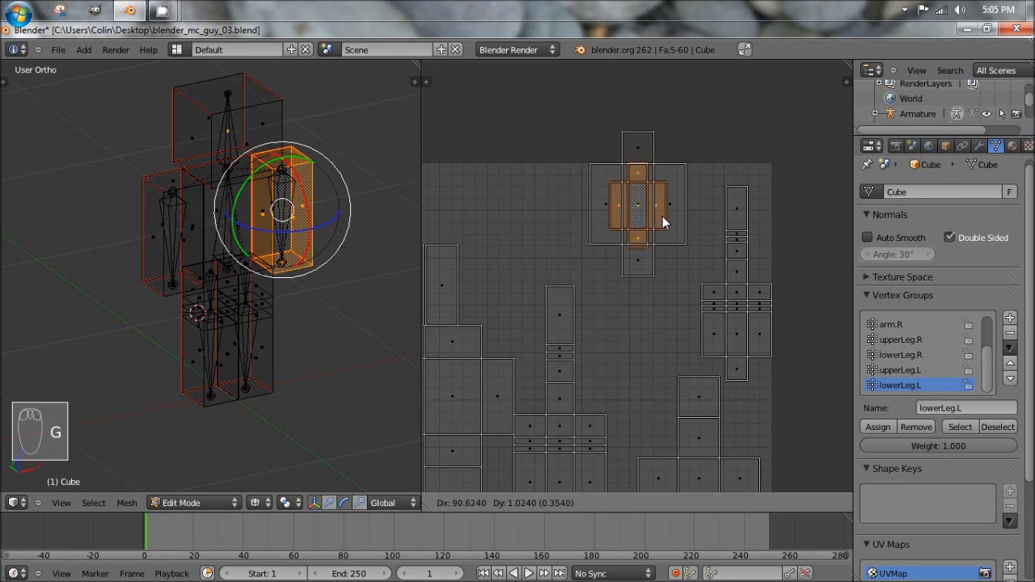
pyautogui.click(666, 220)
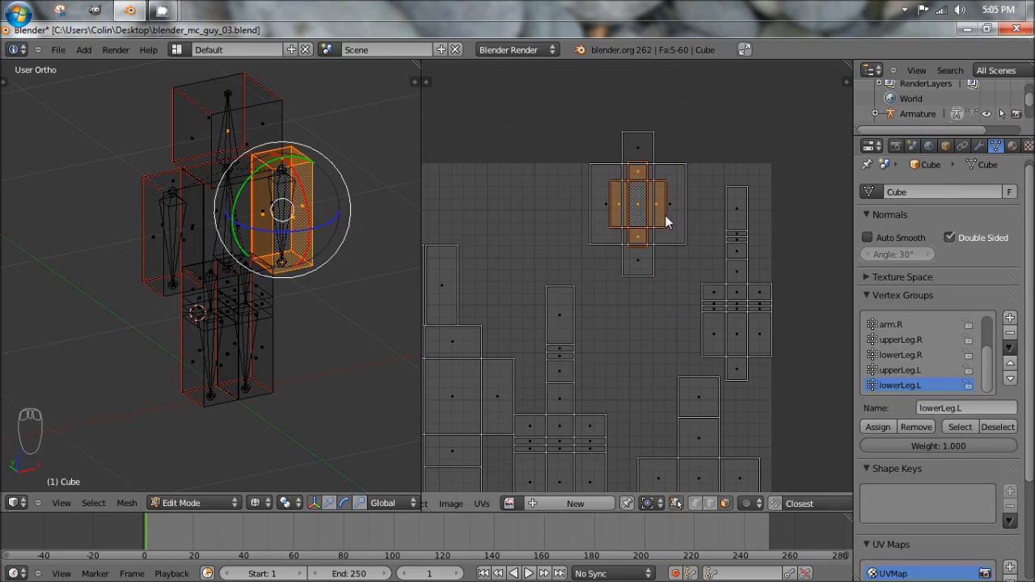
pyautogui.press('s')
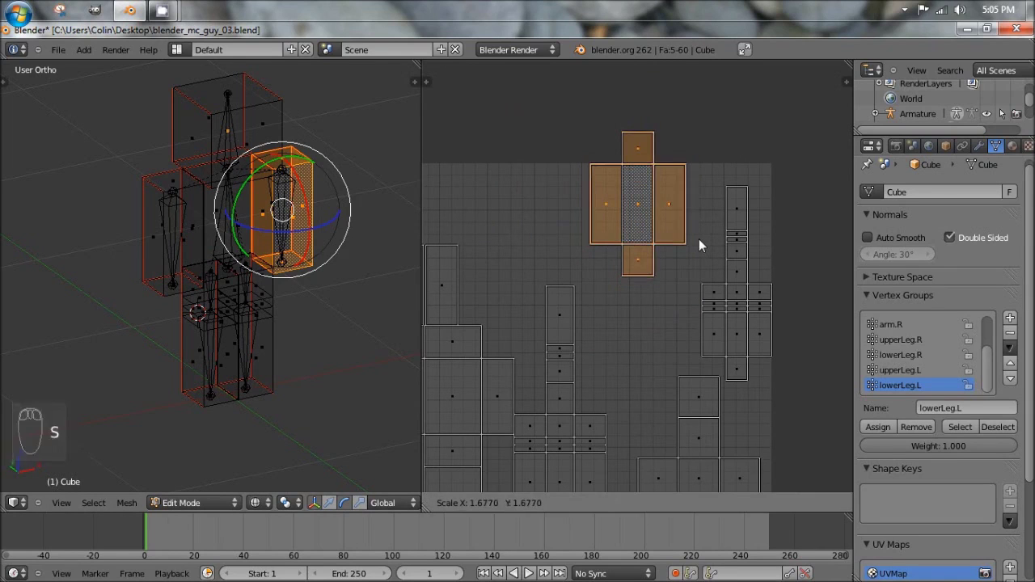
pyautogui.click(700, 238)
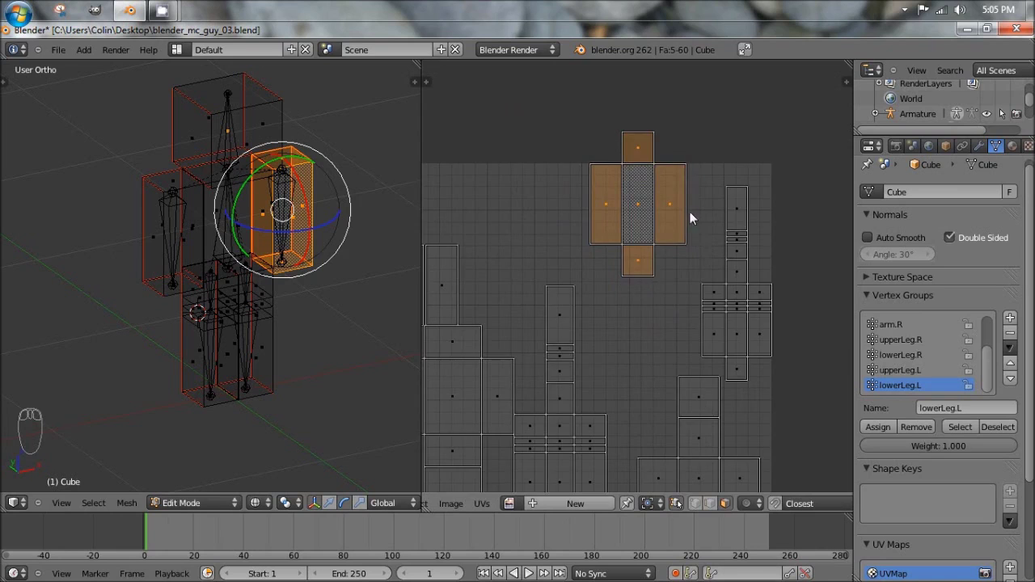
# Select the detached UV face and the arm's top face to identify where the arm island is separated.
pyautogui.scroll(4, 689, 206)
pyautogui.scroll(-2, 689, 201)
pyautogui.scroll(-5, 630, 247)
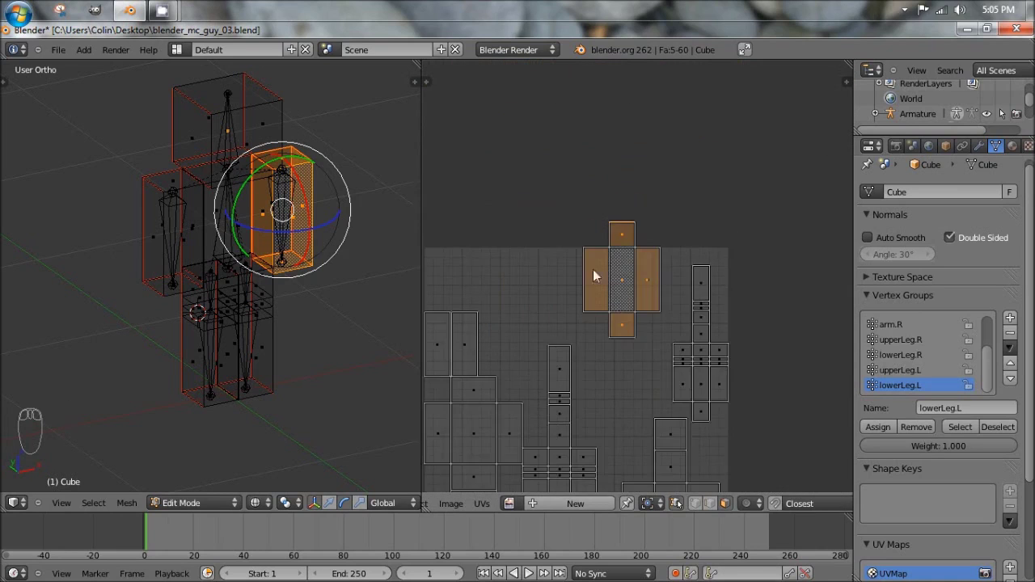
pyautogui.moveTo(593, 269); pyautogui.dragTo(632, 218, button='middle')
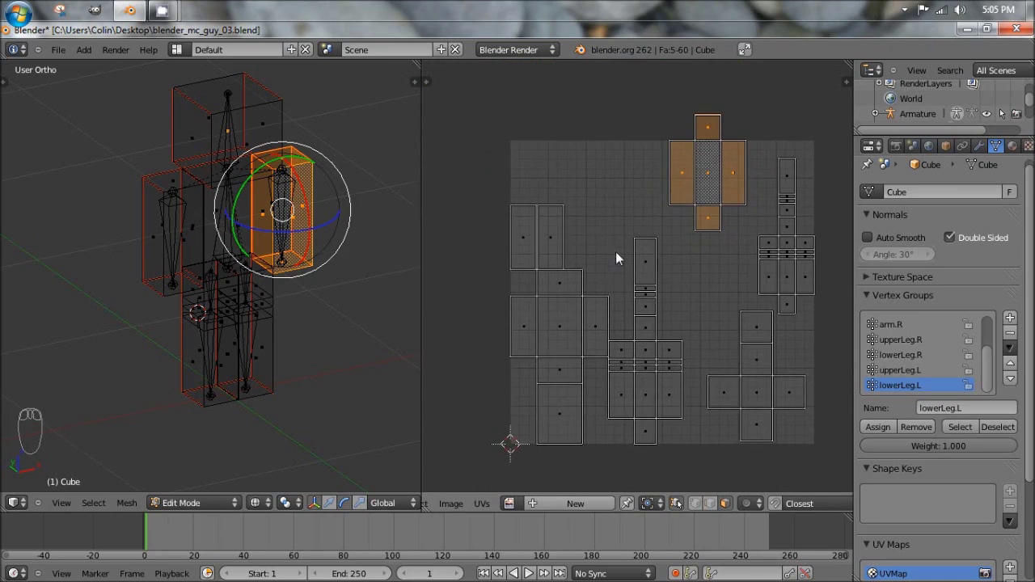
pyautogui.rightClick(556, 227)
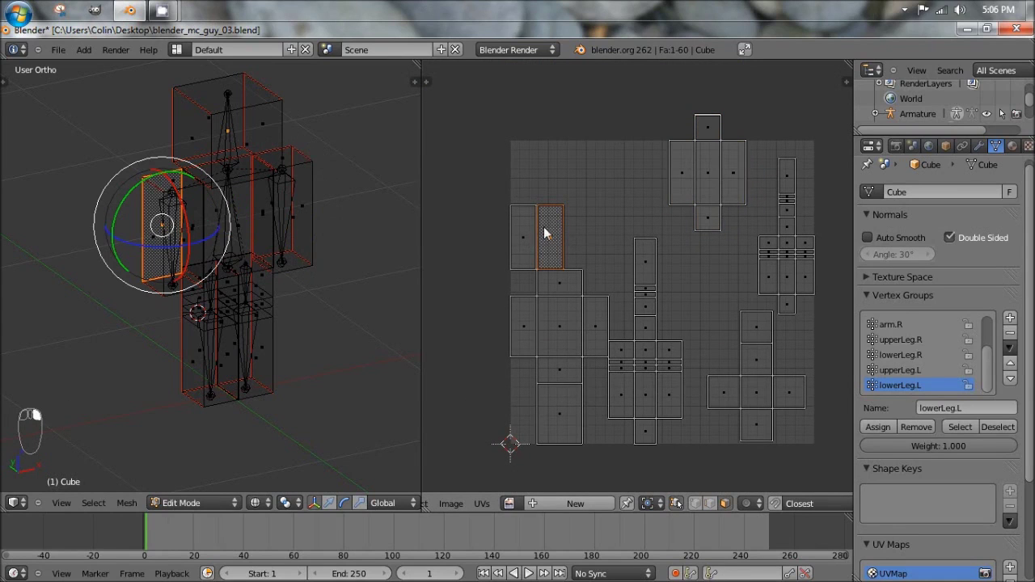
pyautogui.moveTo(149, 257); pyautogui.dragTo(343, 252, button='middle')
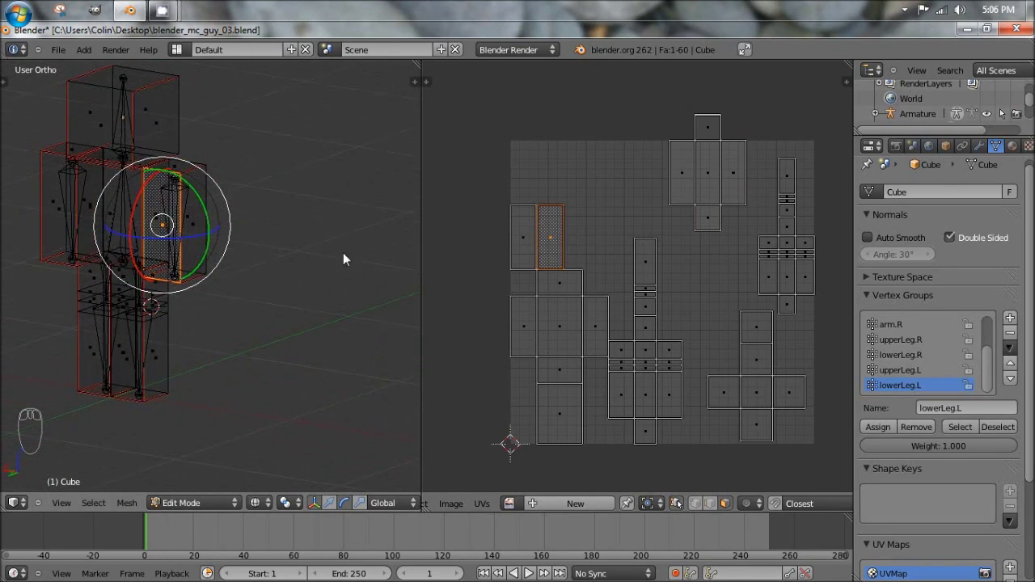
pyautogui.keyDown('shift'); pyautogui.moveTo(209, 235); pyautogui.dragTo(282, 185, button='middle'); pyautogui.keyUp('shift')
pyautogui.scroll(3, 314, 207)
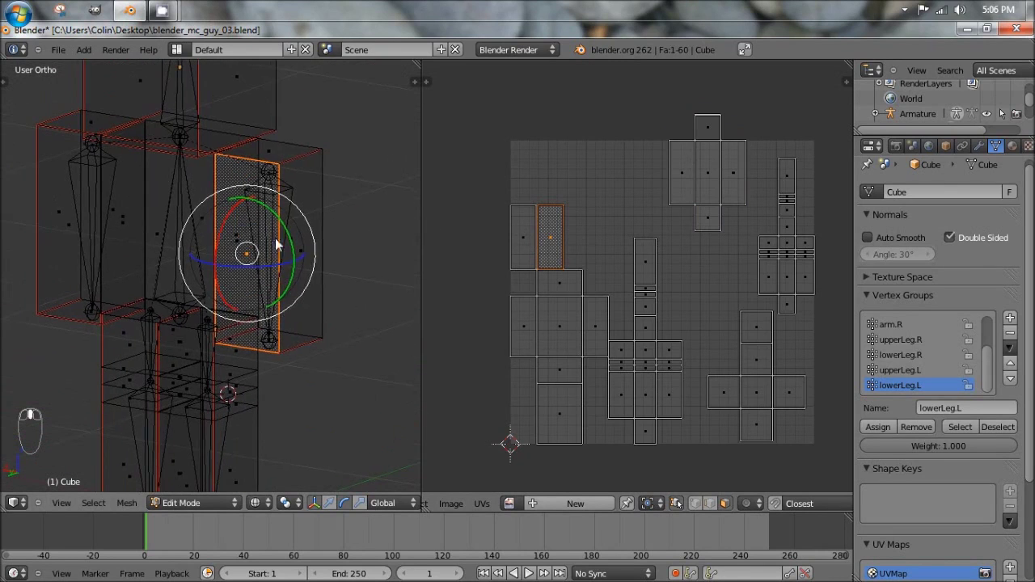
pyautogui.rightClick(282, 179)
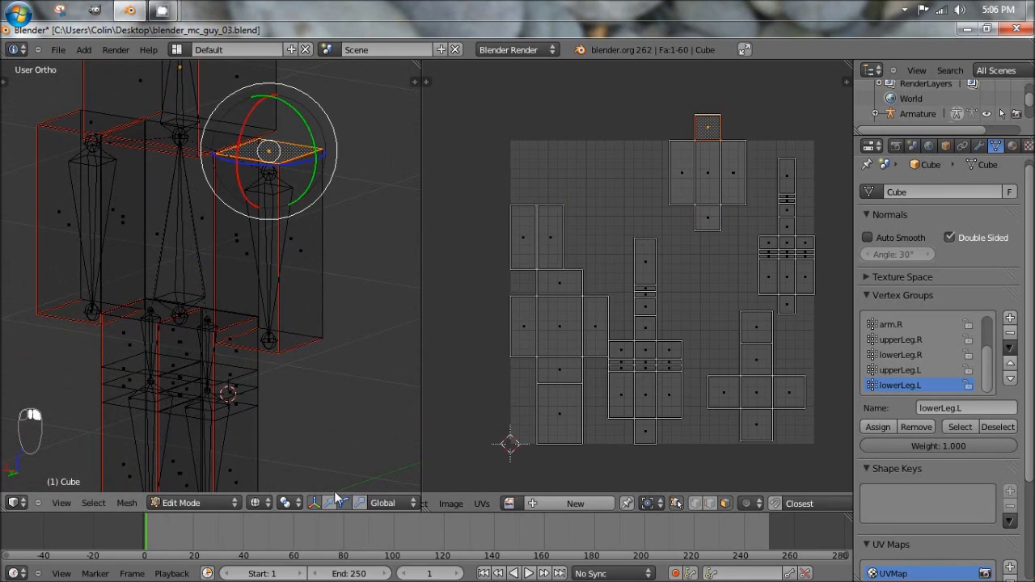
# In edge selection mode, select the upper edge of each arm's detached face and clear its seam.
pyautogui.scroll(-5, 372, 502)
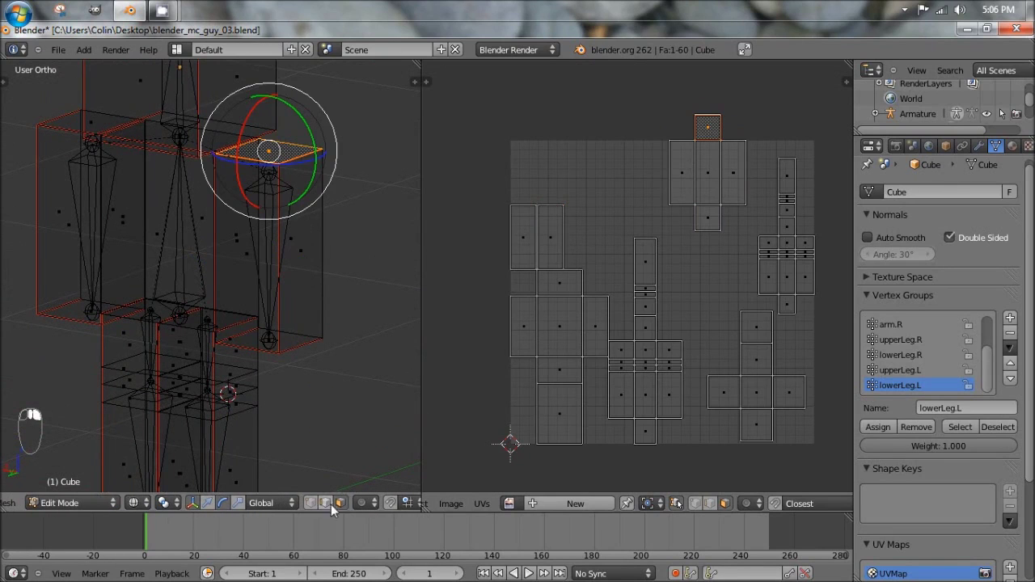
pyautogui.click(325, 502)
pyautogui.rightClick(253, 164)
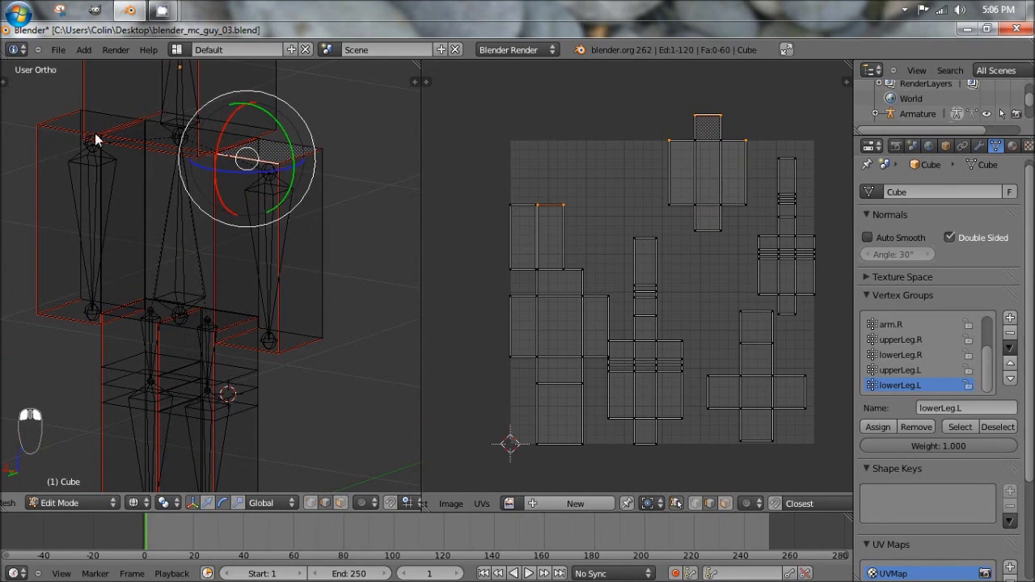
pyautogui.keyDown('shift'); pyautogui.rightClick(64, 147); pyautogui.keyUp('shift')
pyautogui.moveTo(254, 219)
pyautogui.mouseDown(button='middle')
pyautogui.moveTo(131, 208)
pyautogui.moveTo(237, 207)
pyautogui.mouseUp(button='middle')
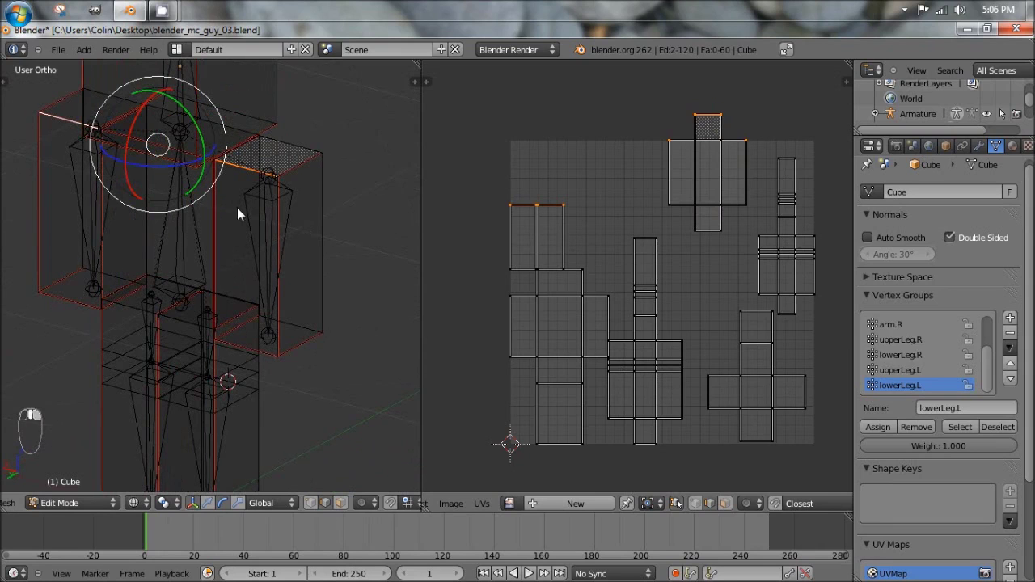
pyautogui.hotkey('ctrl', 'e')
pyautogui.click(144, 138)
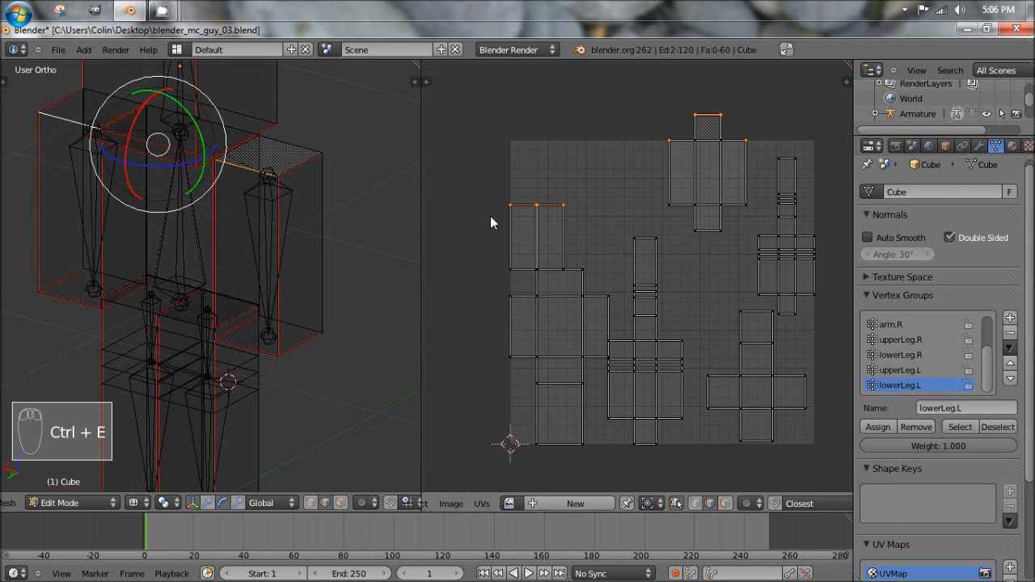
# Unwrap the whole mesh again with the updated seams and deselect it.
pyautogui.press('a')
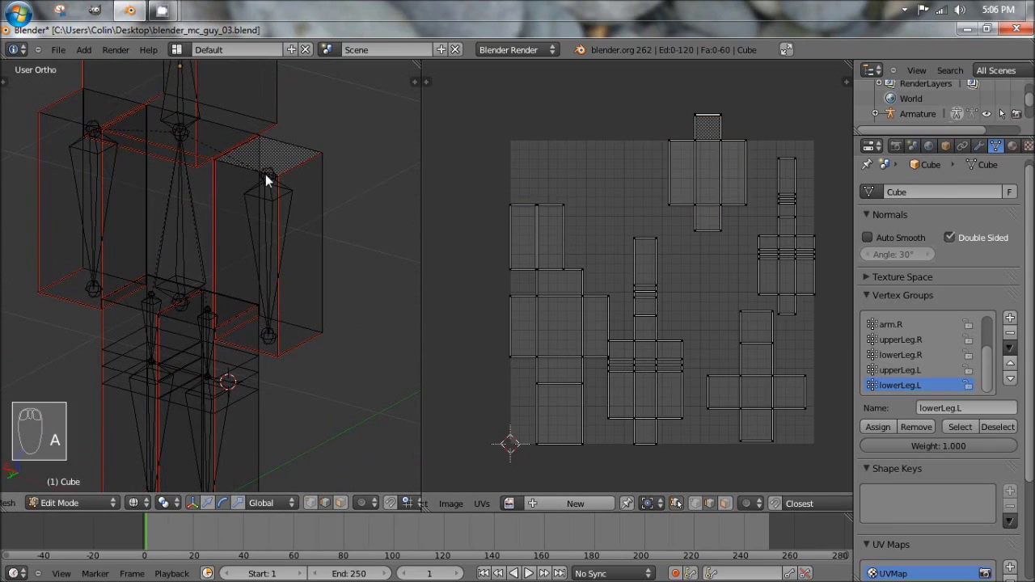
pyautogui.press('a')
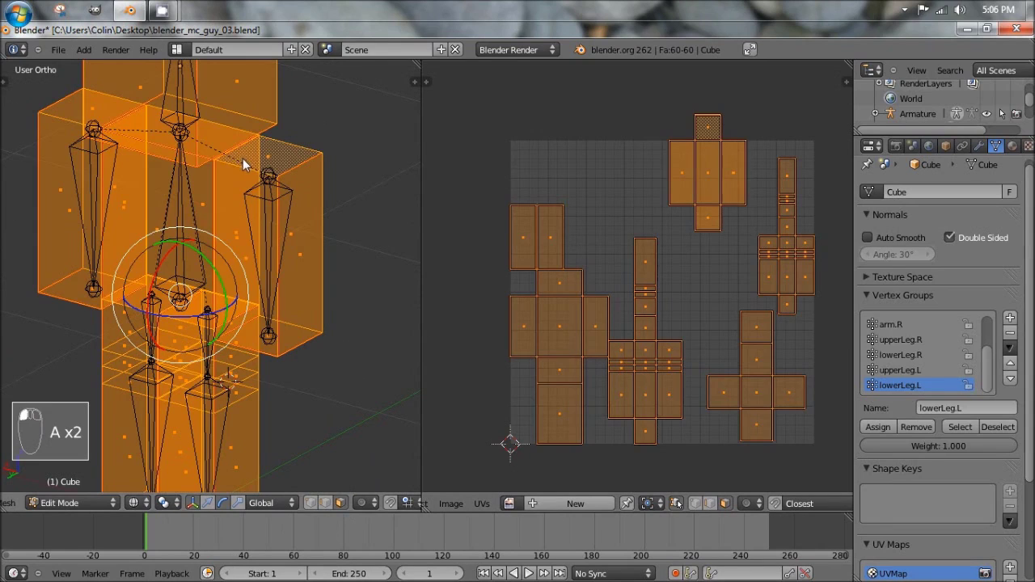
pyautogui.press('u')
pyautogui.click(228, 155)
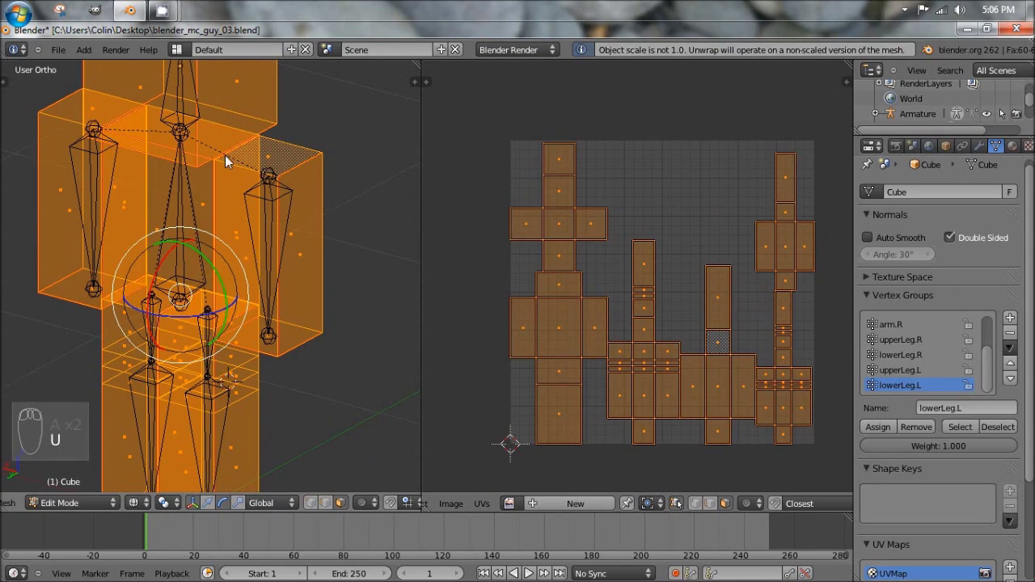
pyautogui.press('a')
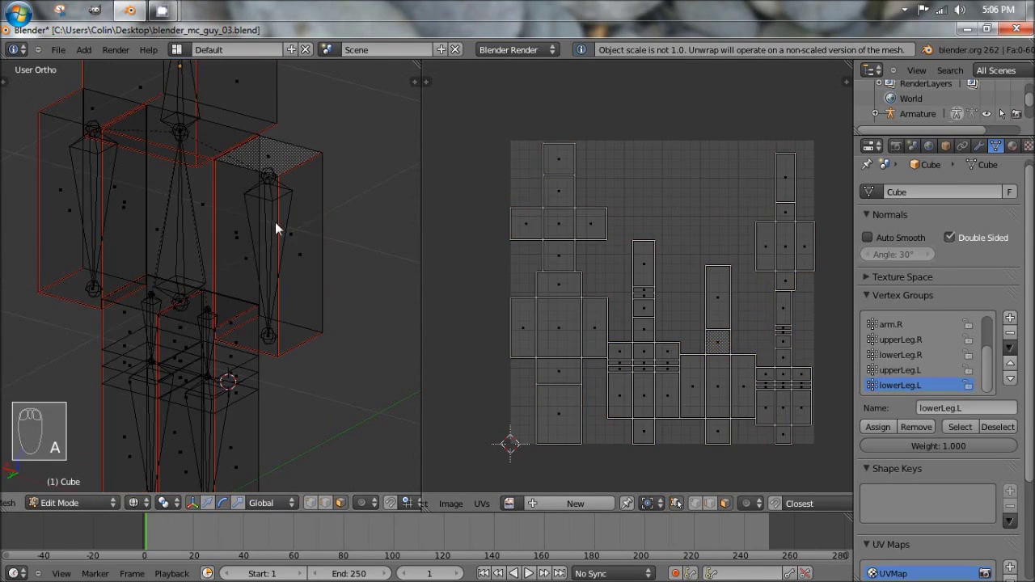
# Select all linked faces of both arms and move their UV islands about 120 units up in the layout.
pyautogui.press('l')
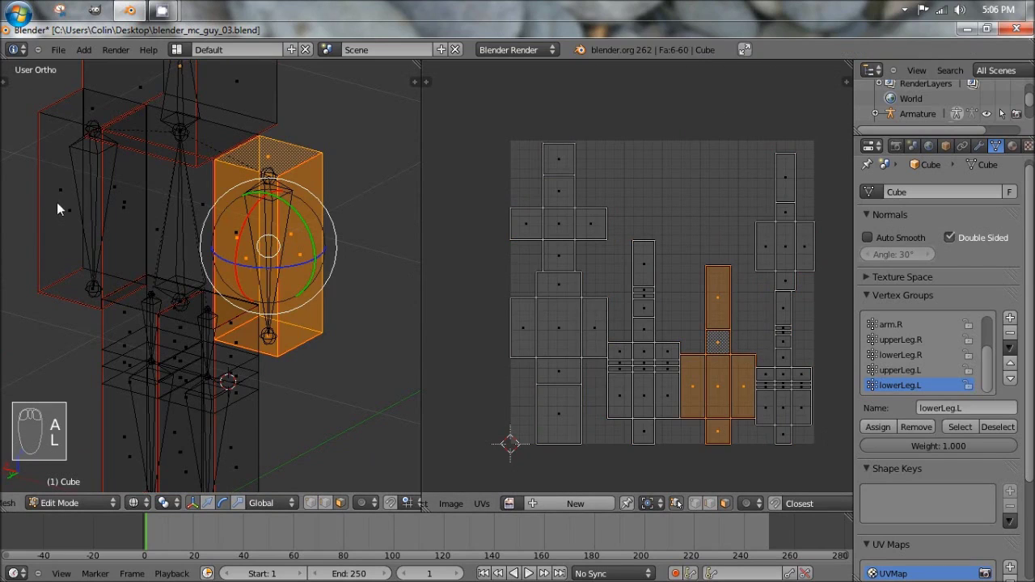
pyautogui.press('l')
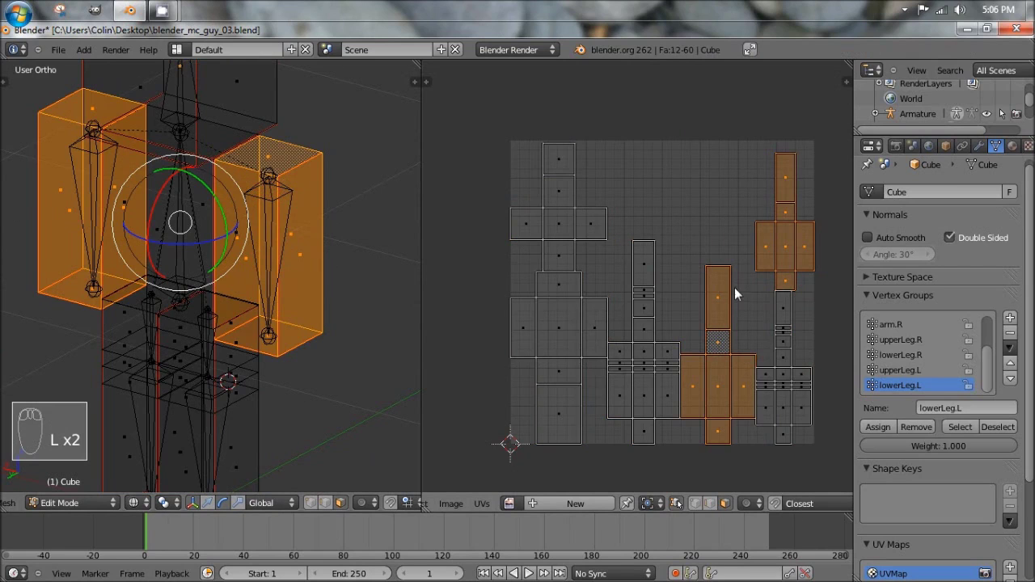
pyautogui.press('g')
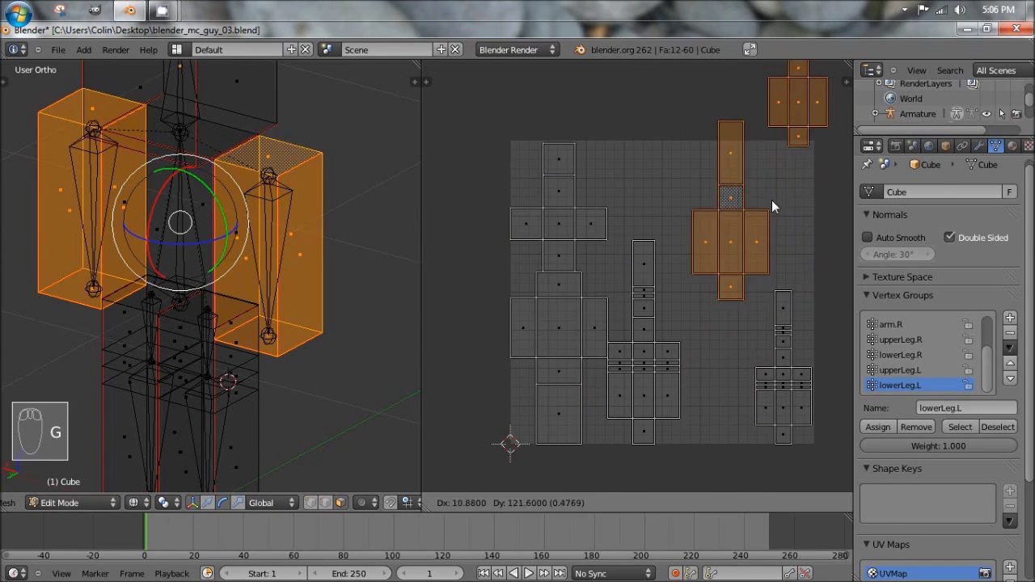
pyautogui.click(770, 162)
# Select only the smaller arm UV island, move it onto the larger arm island and scale it up to match.
pyautogui.moveTo(770, 156); pyautogui.dragTo(648, 247, button='middle')
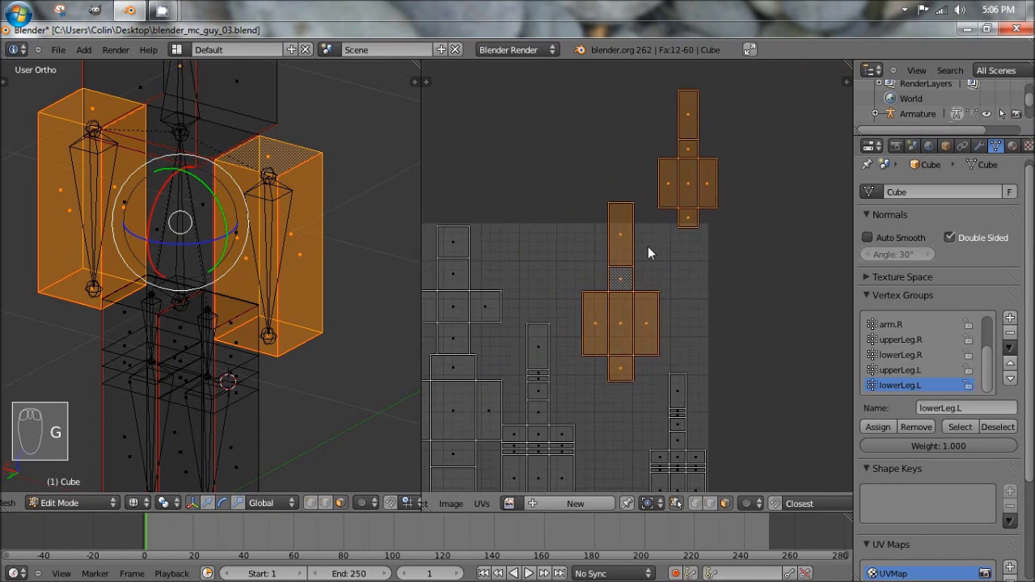
pyautogui.press('a')
pyautogui.press('b')
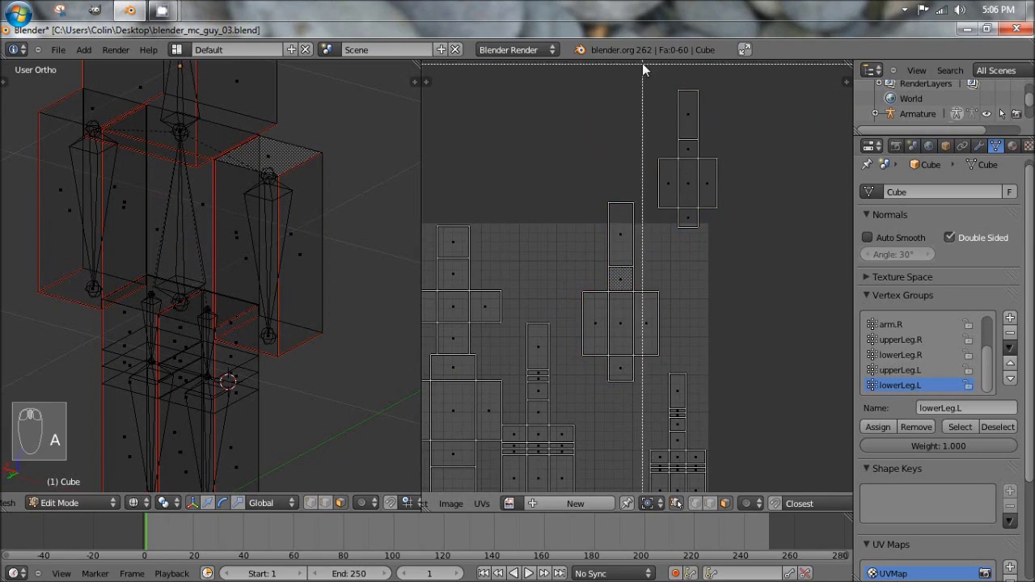
pyautogui.moveTo(642, 64); pyautogui.dragTo(736, 256)
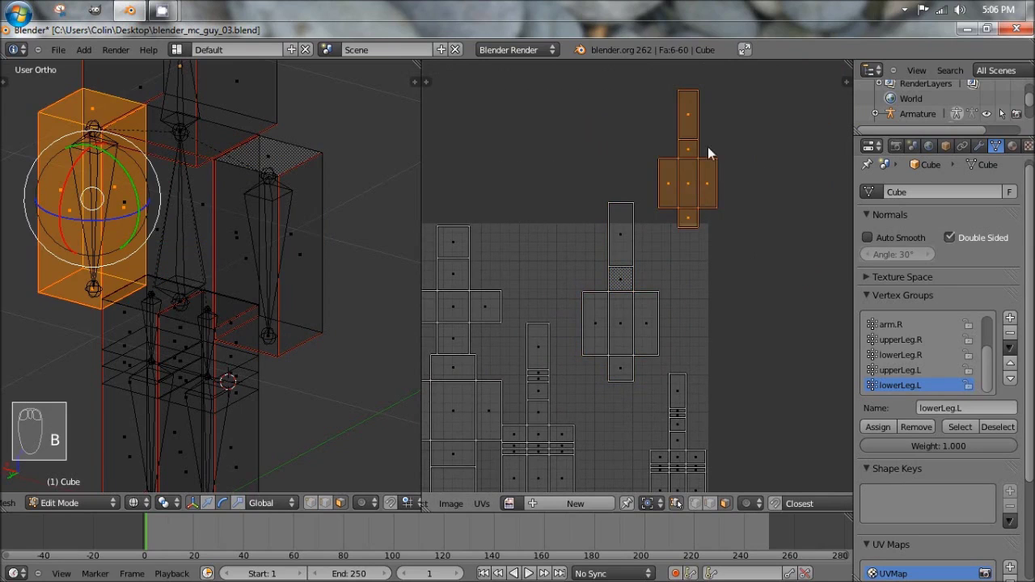
pyautogui.press('g')
pyautogui.click(631, 295)
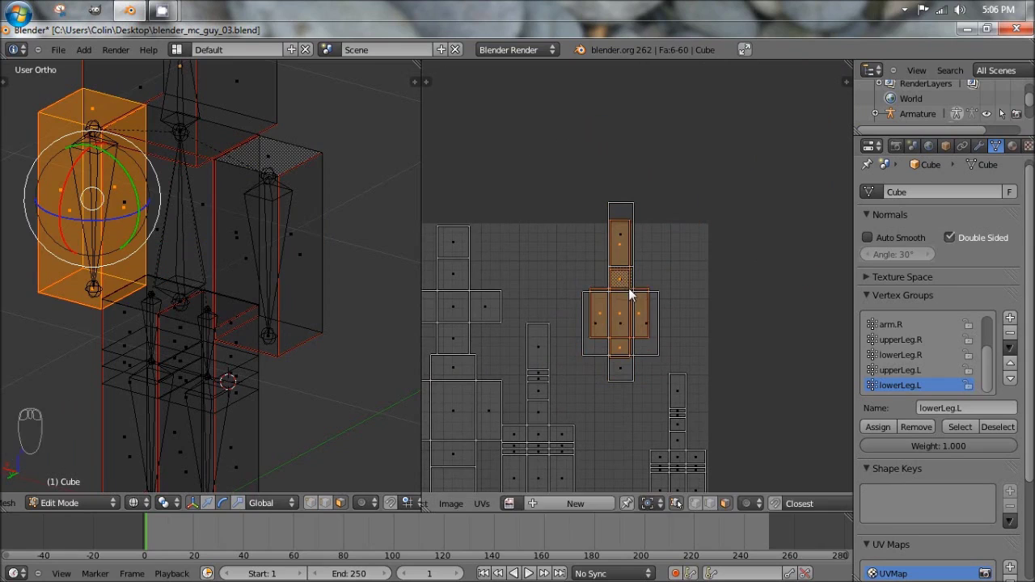
pyautogui.press('s')
pyautogui.click(705, 264)
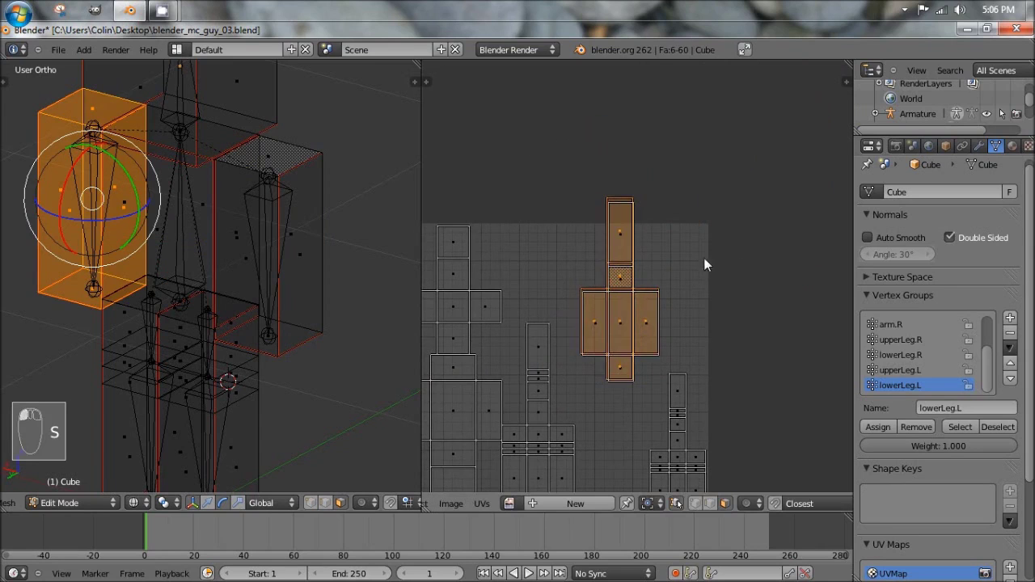
# Fine-tune the overlapping arm island by nudging it slightly and scaling it by about 0.97 so both arm outlines align.
pyautogui.scroll(3, 705, 264)
pyautogui.moveTo(649, 274); pyautogui.dragTo(677, 223, button='middle')
pyautogui.press('g')
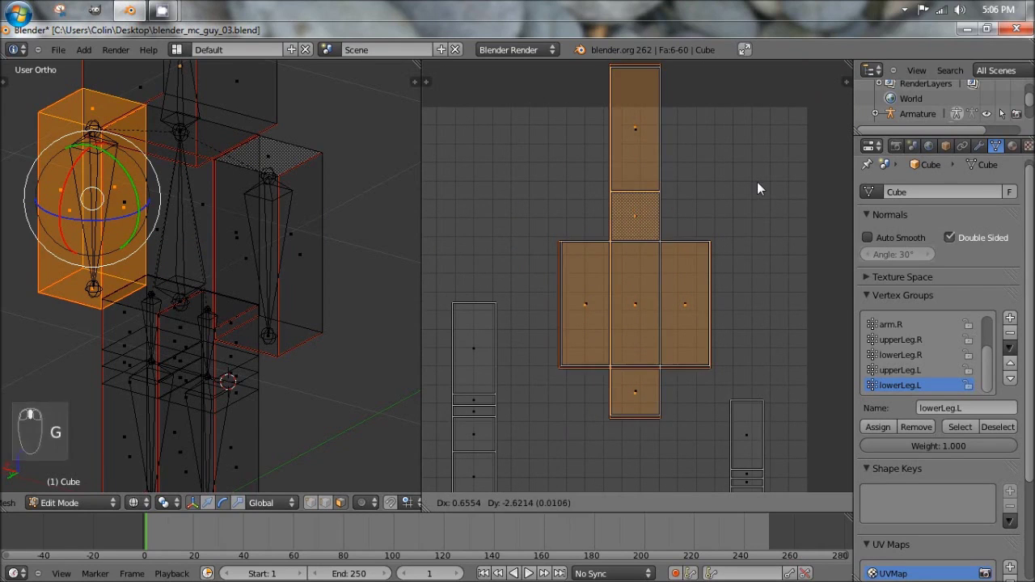
pyautogui.click(757, 182)
pyautogui.press('s')
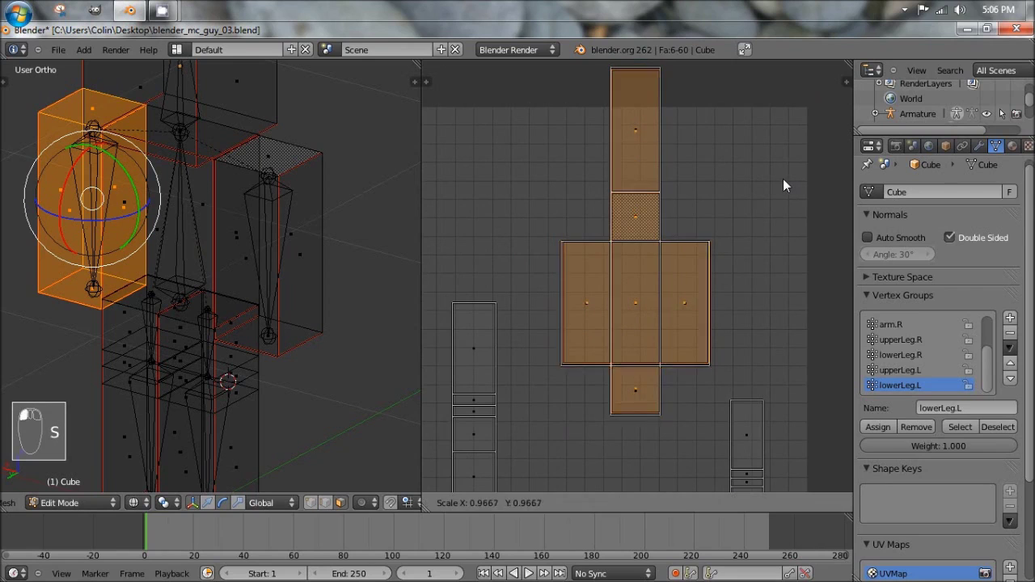
pyautogui.click(782, 185)
pyautogui.moveTo(663, 250); pyautogui.dragTo(656, 242, button='middle')
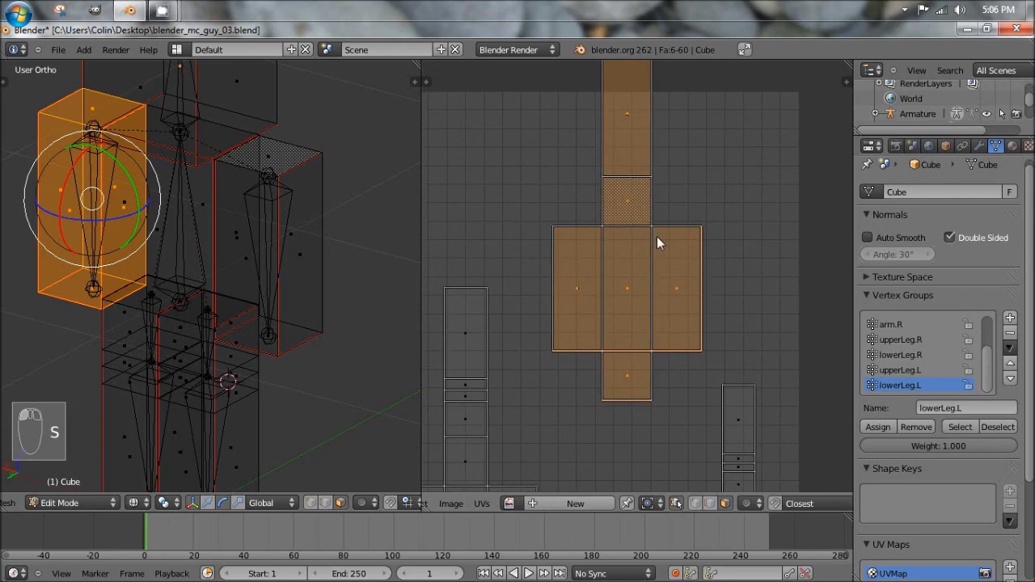
pyautogui.press('g')
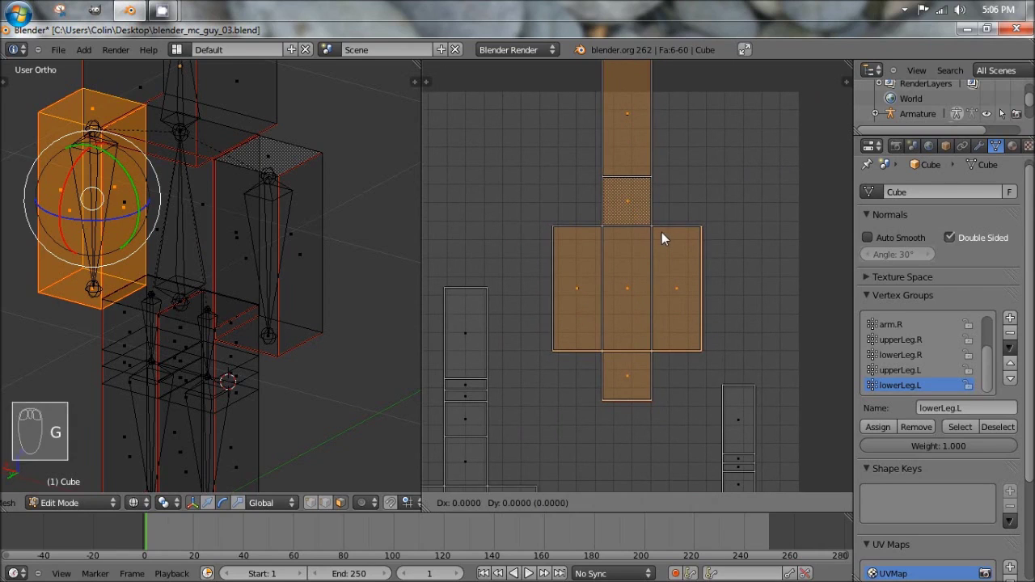
pyautogui.click(661, 232)
# Select the torso's linked faces, enlarge their UV island slightly and move it outside the UV square, beside the head island.
pyautogui.scroll(-3, 661, 232)
pyautogui.scroll(1, 640, 234)
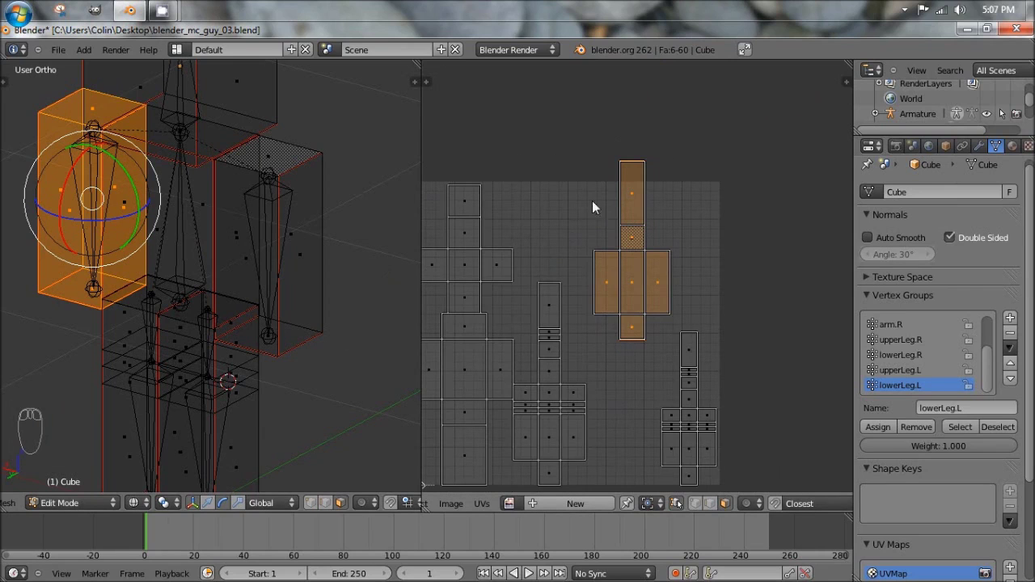
pyautogui.moveTo(619, 250); pyautogui.dragTo(690, 261, button='middle')
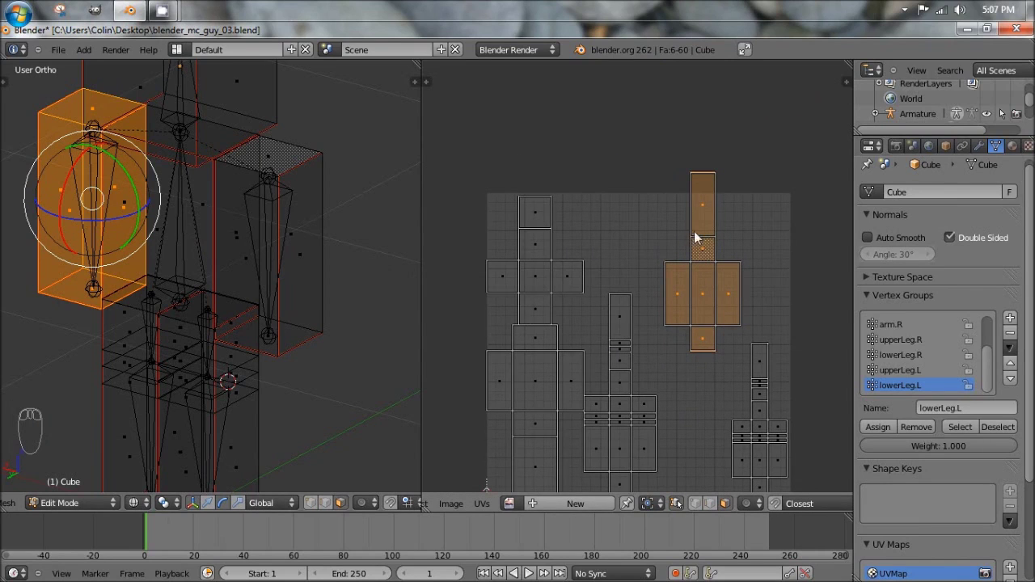
pyautogui.moveTo(533, 283); pyautogui.dragTo(548, 260, button='middle')
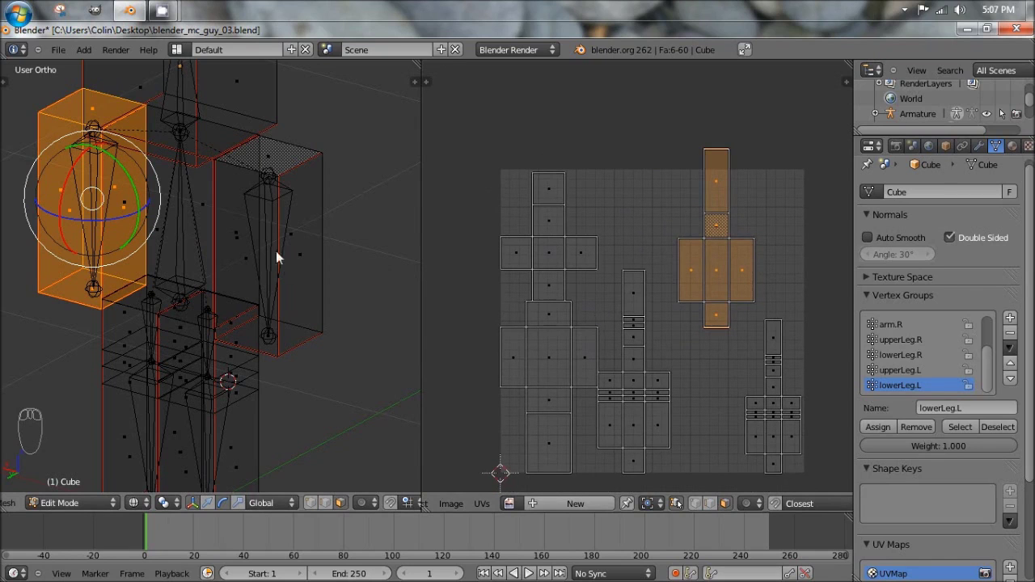
pyautogui.press('a')
pyautogui.moveTo(276, 209); pyautogui.dragTo(191, 245, button='middle')
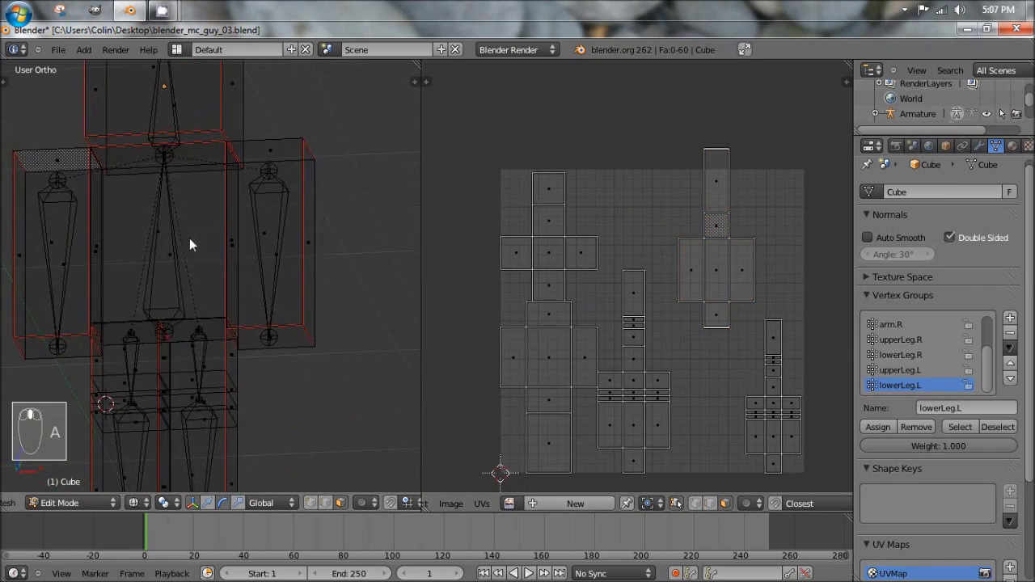
pyautogui.press('l')
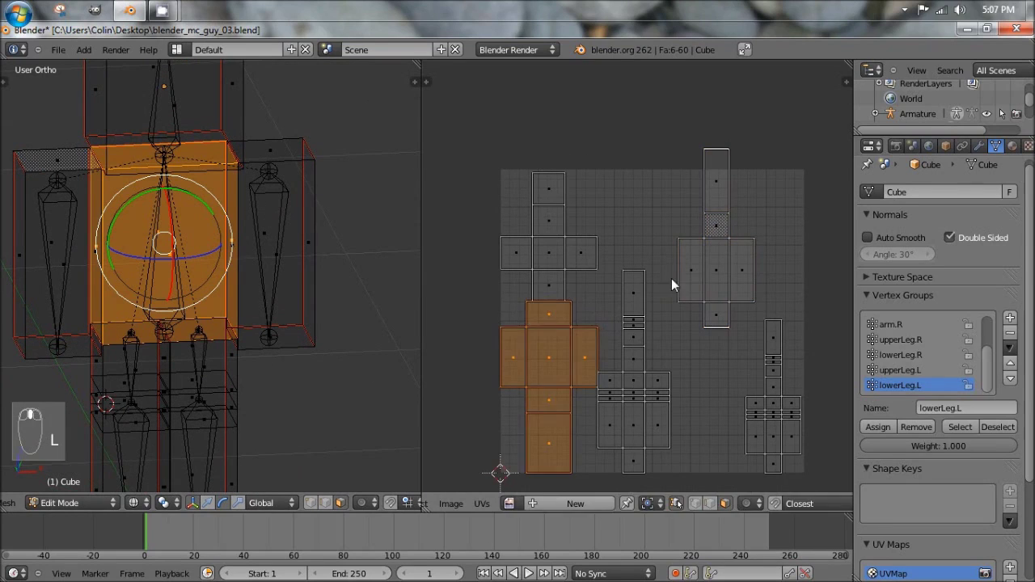
pyautogui.press('s')
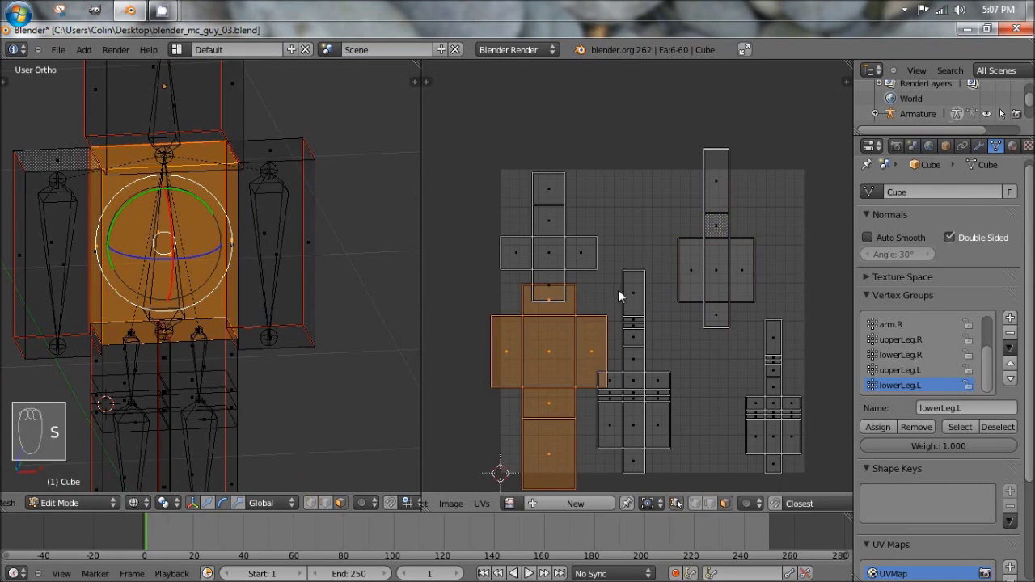
pyautogui.press('g')
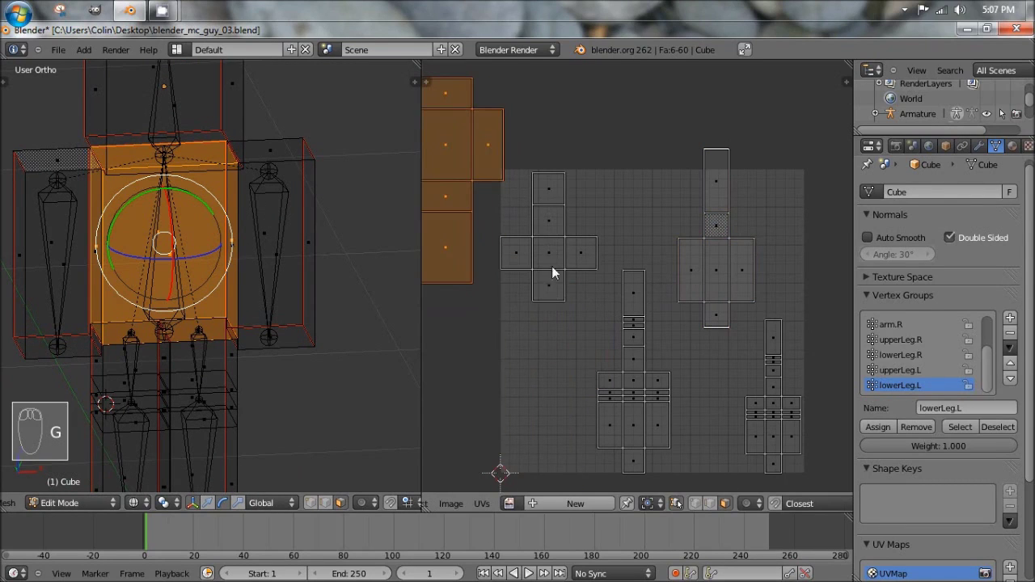
# Select all linked faces of the leg with the larger UV island and move that island down past the UV square's lower edge.
pyautogui.moveTo(551, 266); pyautogui.dragTo(548, 260, button='middle')
pyautogui.scroll(-3, 640, 218)
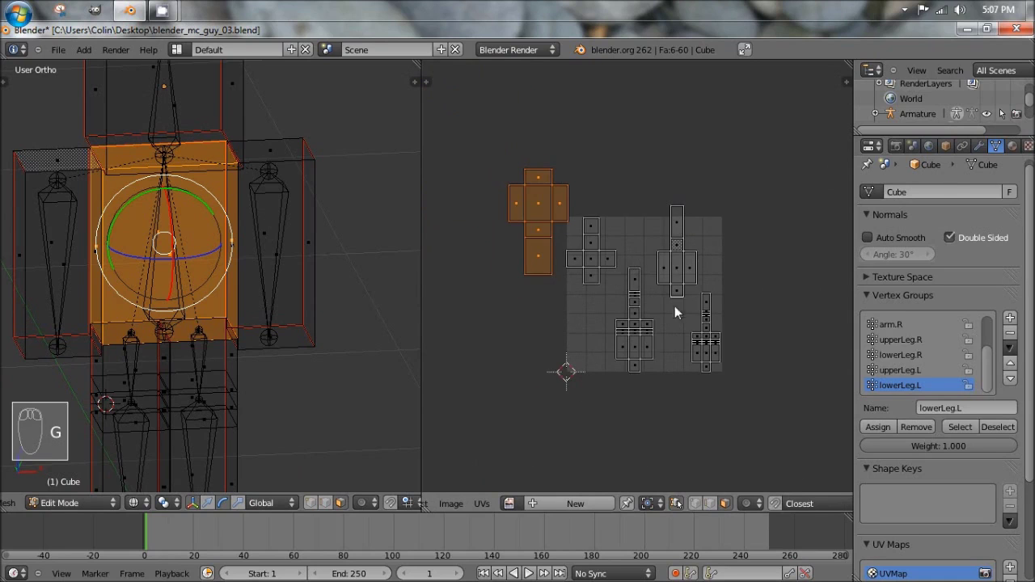
pyautogui.scroll(3, 675, 308)
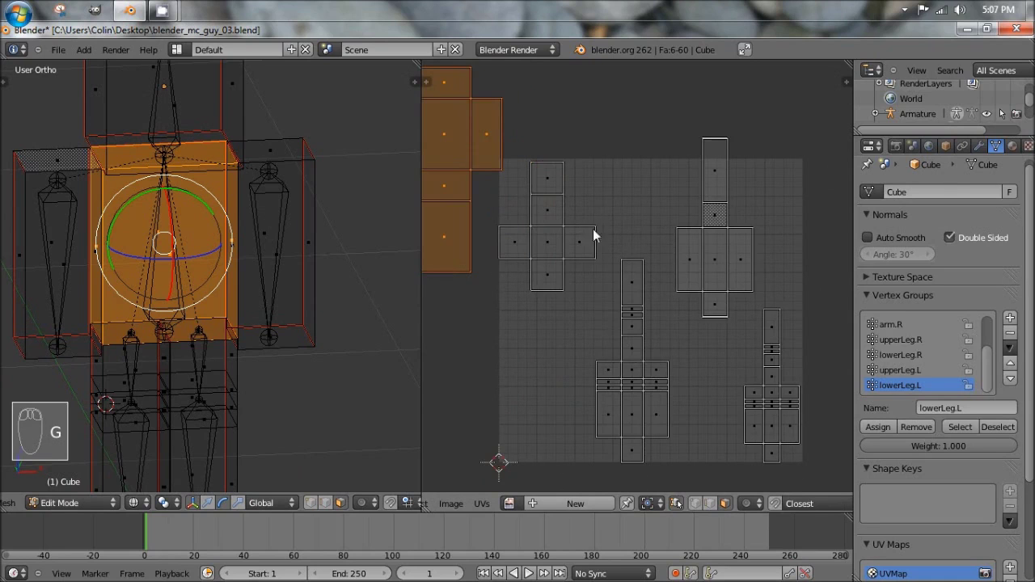
pyautogui.moveTo(639, 283); pyautogui.dragTo(647, 194, button='middle')
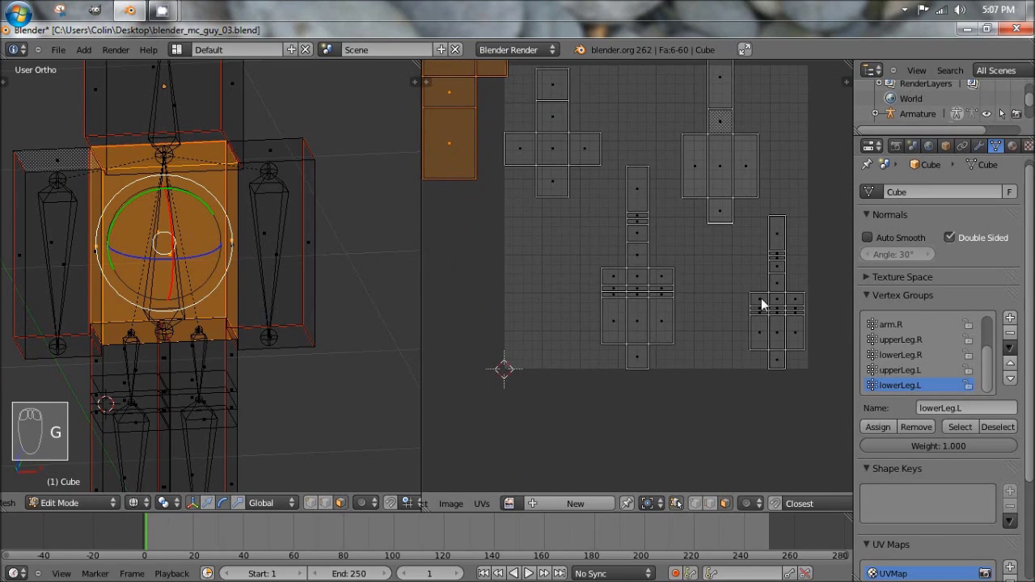
pyautogui.press('a')
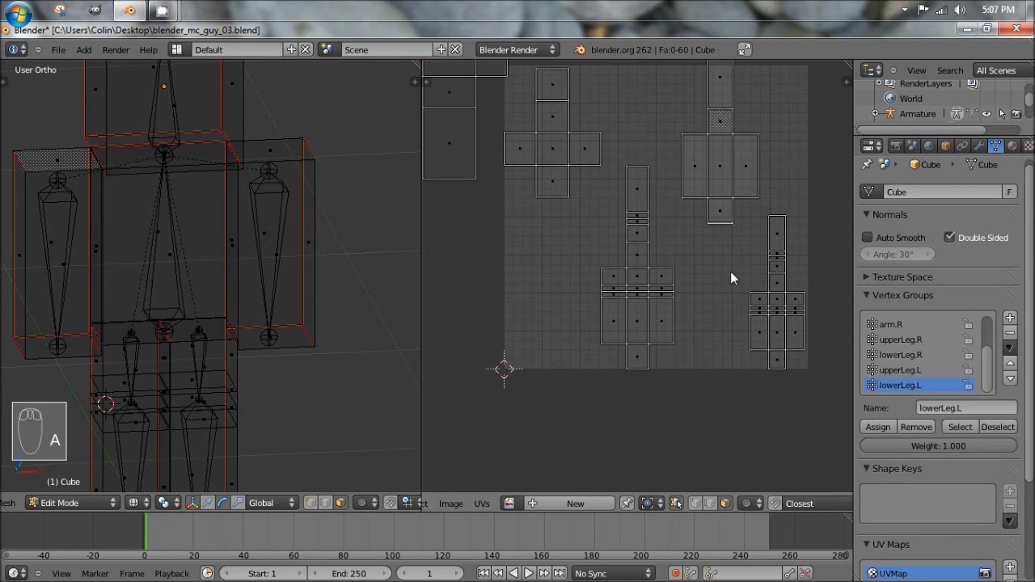
pyautogui.press('l')
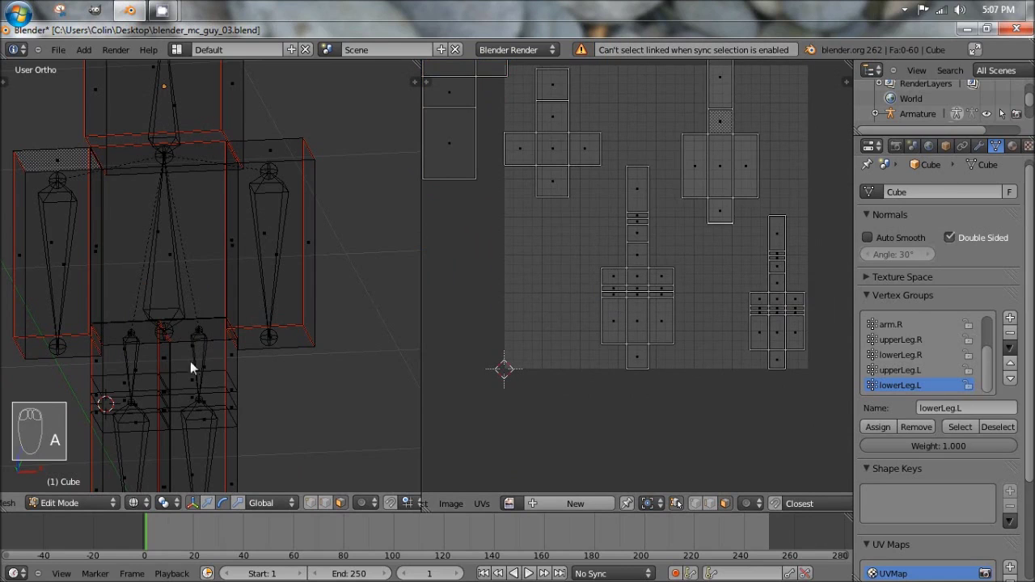
pyautogui.press('l')
pyautogui.press('l')
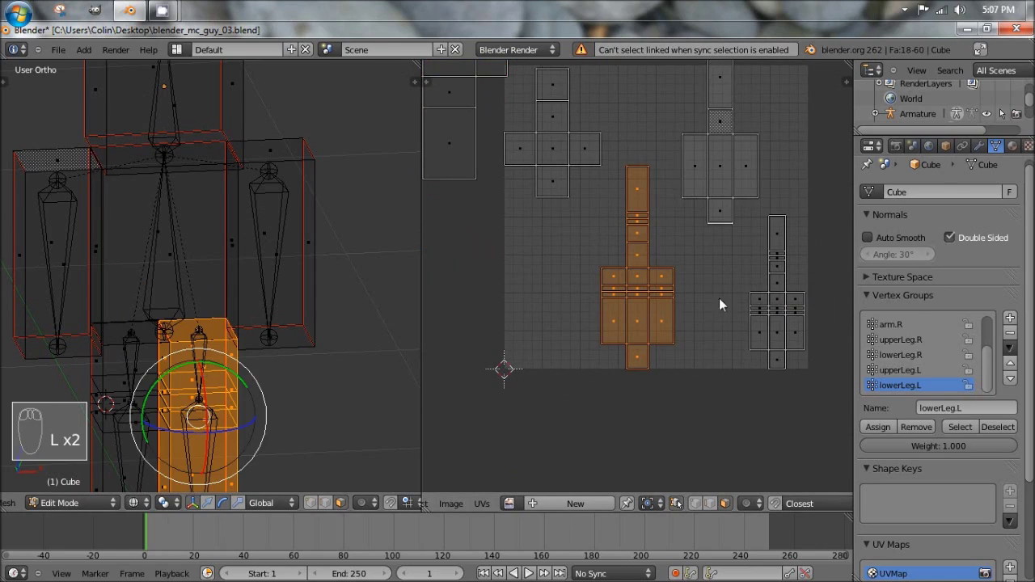
pyautogui.press('g')
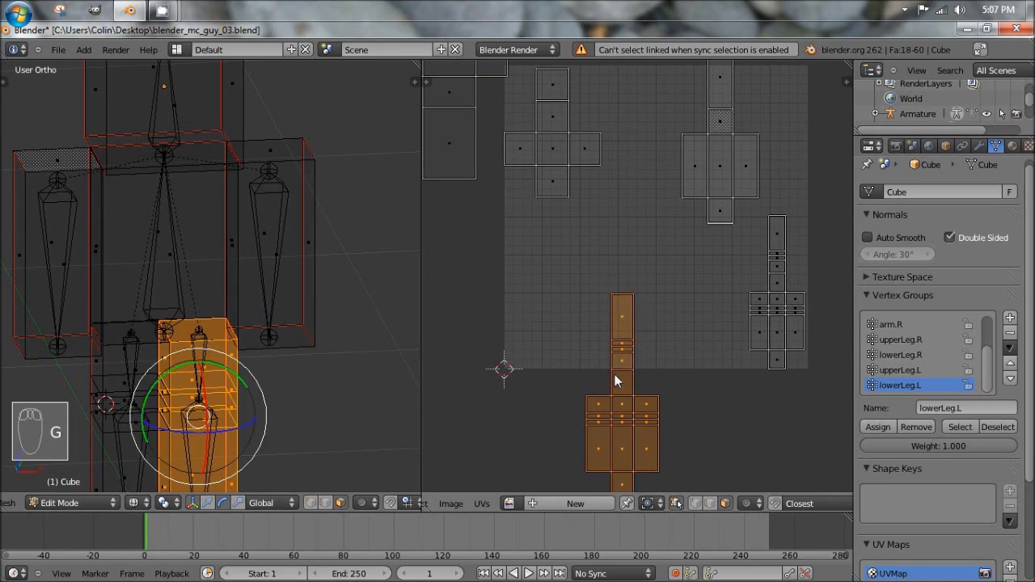
pyautogui.click(556, 339)
# Select only the other leg's linked faces and move their smaller UV island beside the larger leg island.
pyautogui.press('a')
pyautogui.press('l')
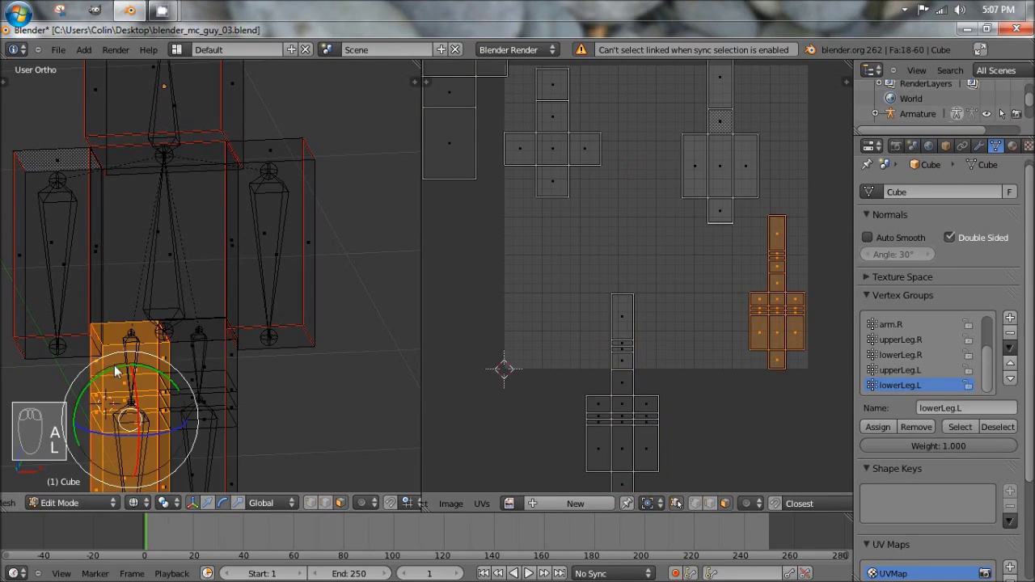
pyautogui.press('g')
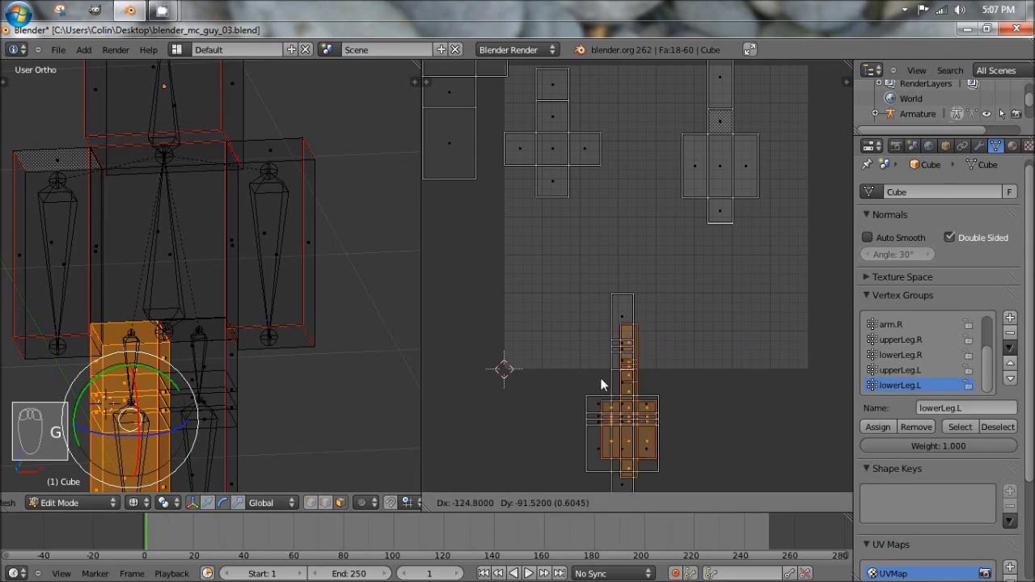
pyautogui.click(531, 374)
pyautogui.moveTo(558, 360); pyautogui.dragTo(553, 183, button='middle')
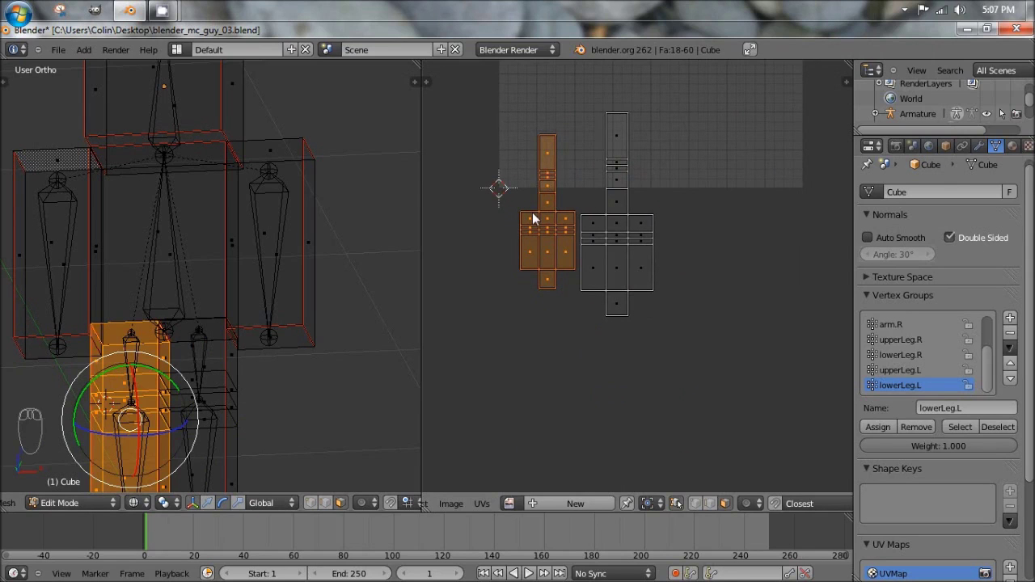
# Try to mirror the smaller leg island by scaling it by -1 along X, and undo the change.
pyautogui.press('s')
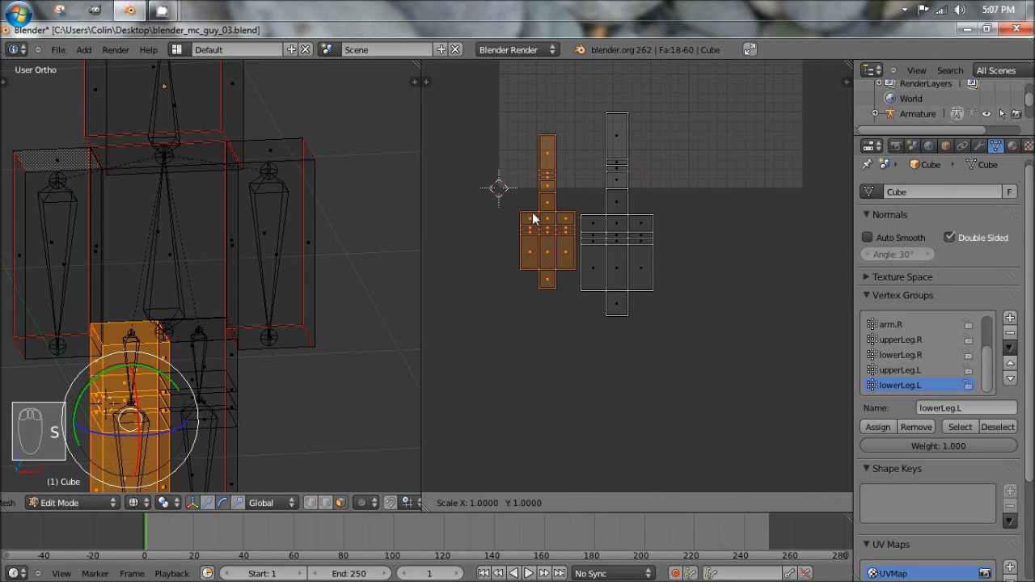
pyautogui.write('x')
pyautogui.write('0')
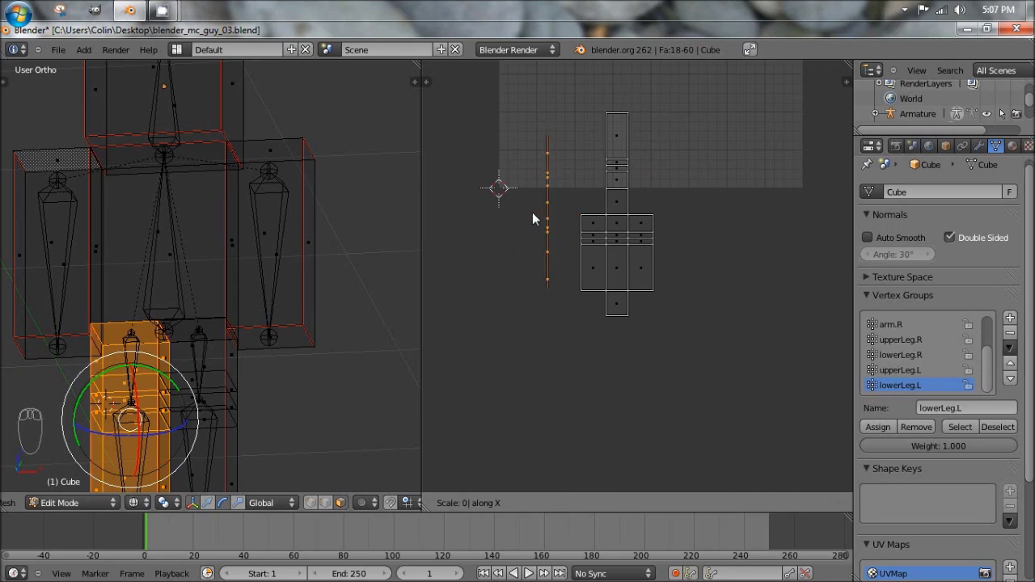
pyautogui.write('-1')
pyautogui.click(533, 218)
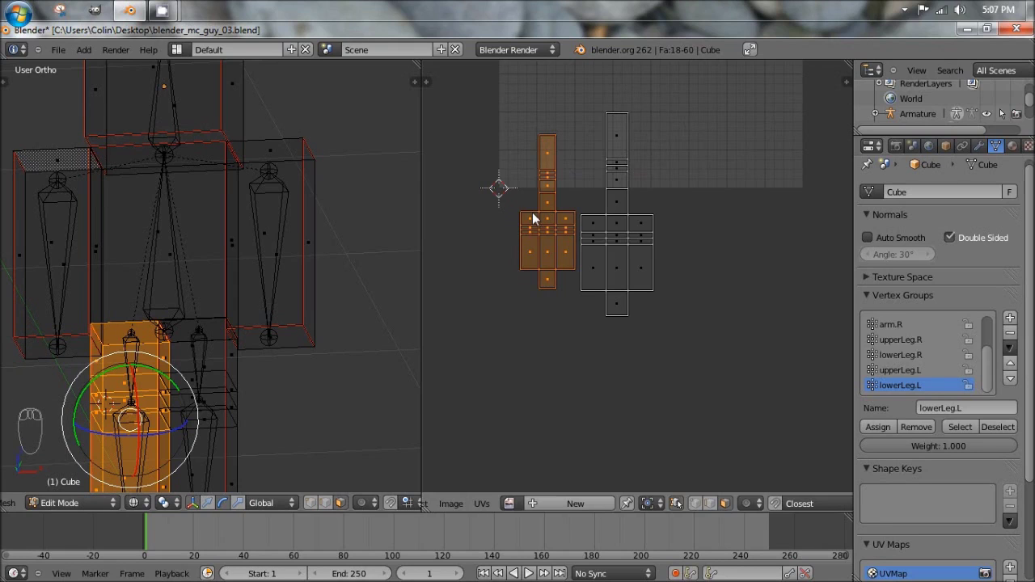
pyautogui.hotkey('ctrl', 'z')
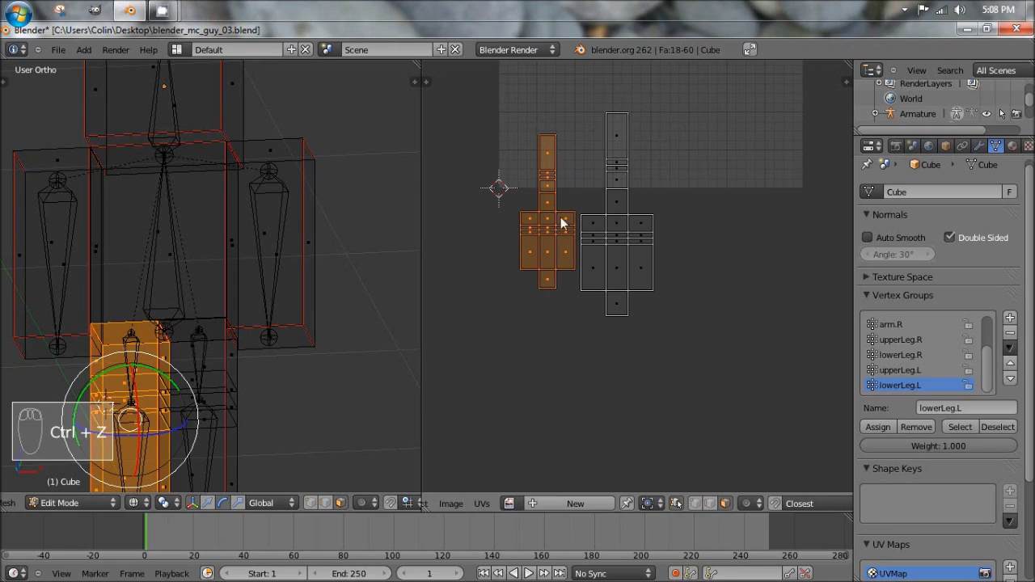
# Mirror the smaller leg UV island horizontally by scaling it by -1 along the X axis.
pyautogui.press('s')
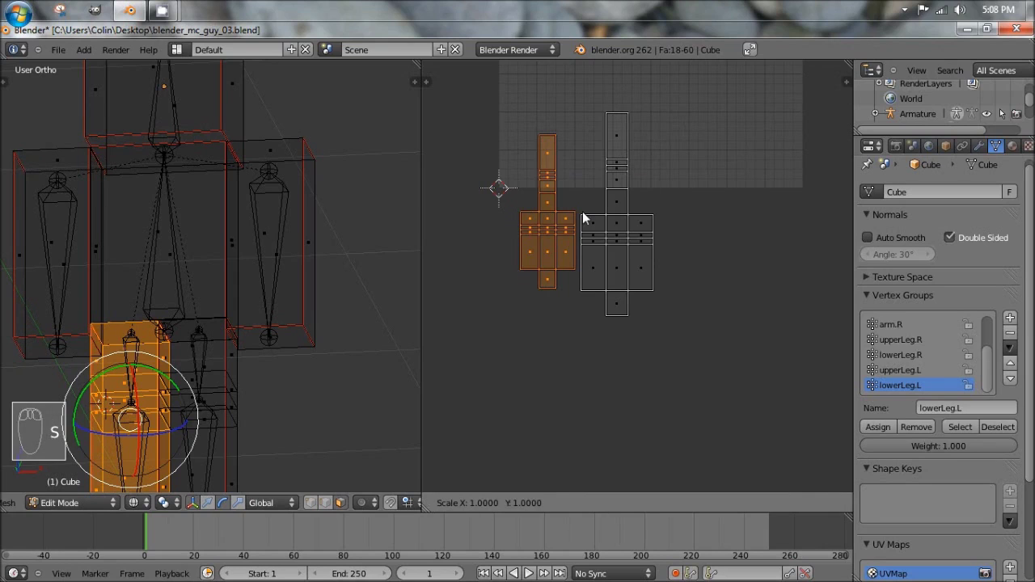
pyautogui.press('x')
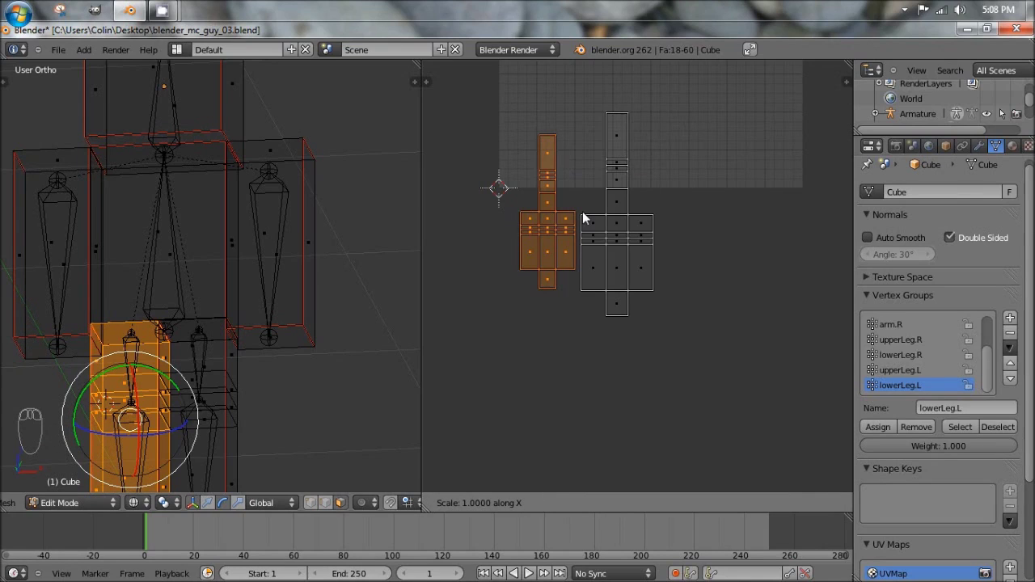
pyautogui.write('-1')
pyautogui.press('Return')
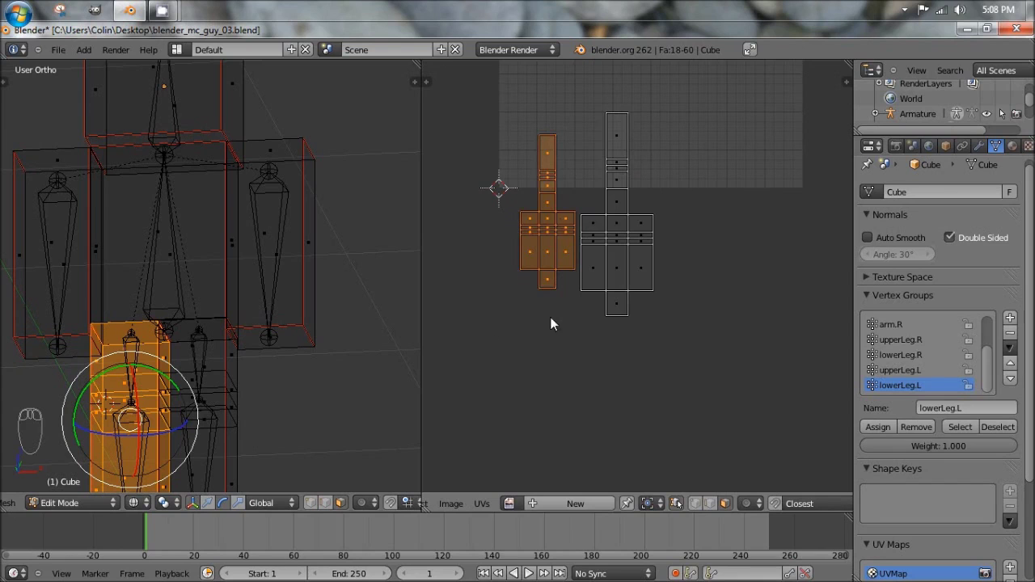
# Move the smaller leg UV island onto the larger leg island and scale it up by about 1.28 to match.
pyautogui.press('g')
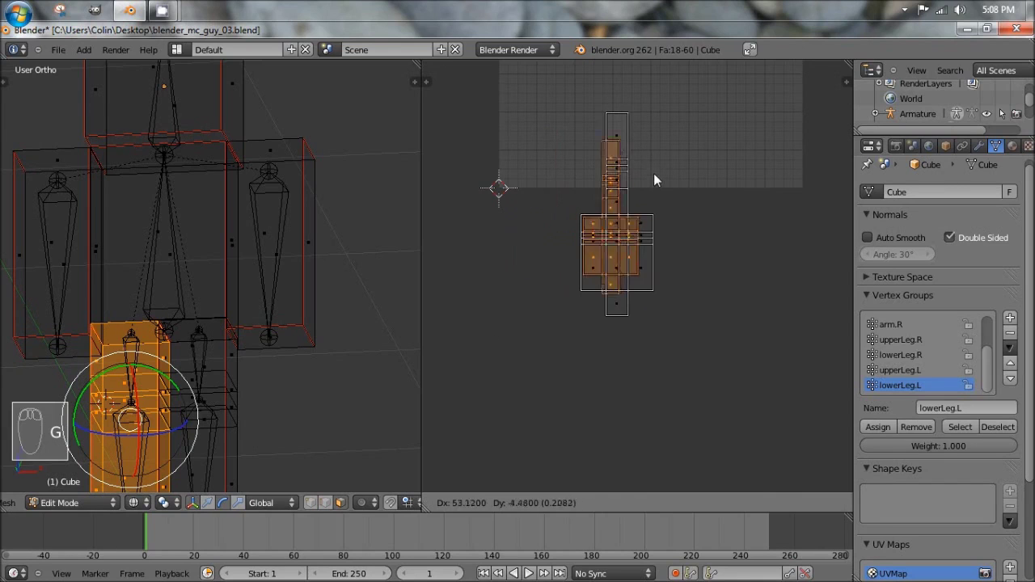
pyautogui.click(658, 173)
pyautogui.press('s')
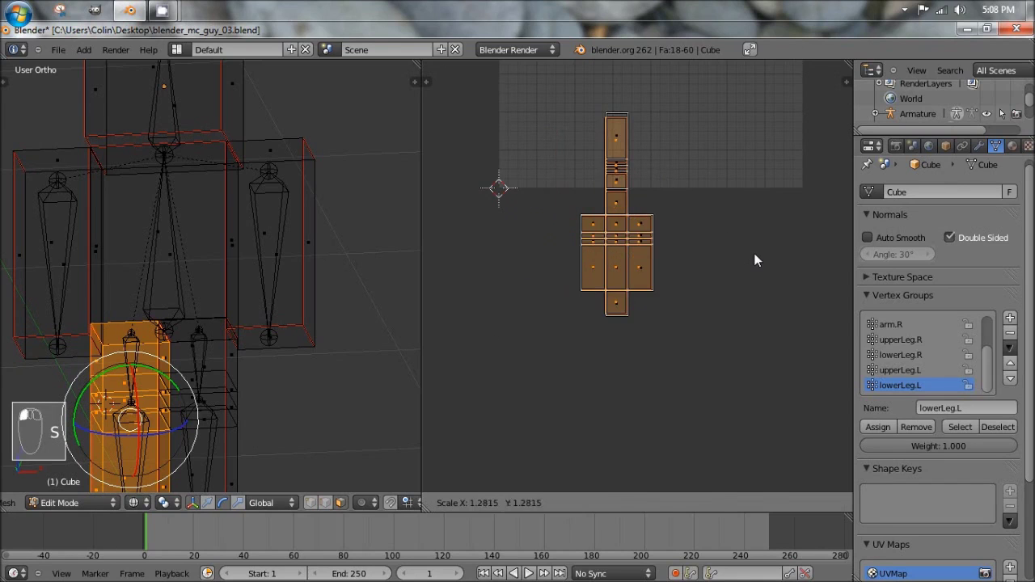
pyautogui.click(755, 253)
# Fine-tune the position and scale of the selected leg UV island until its edges line up exactly with the other leg's island.
pyautogui.scroll(5, 755, 253)
pyautogui.scroll(-1, 686, 217)
pyautogui.scroll(1, 683, 200)
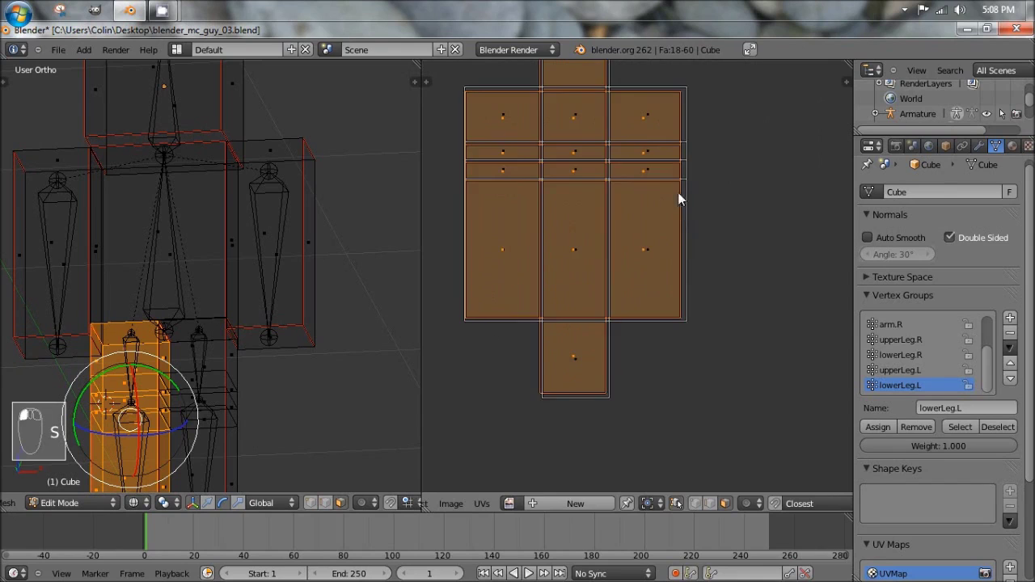
pyautogui.press('g')
pyautogui.click(683, 169)
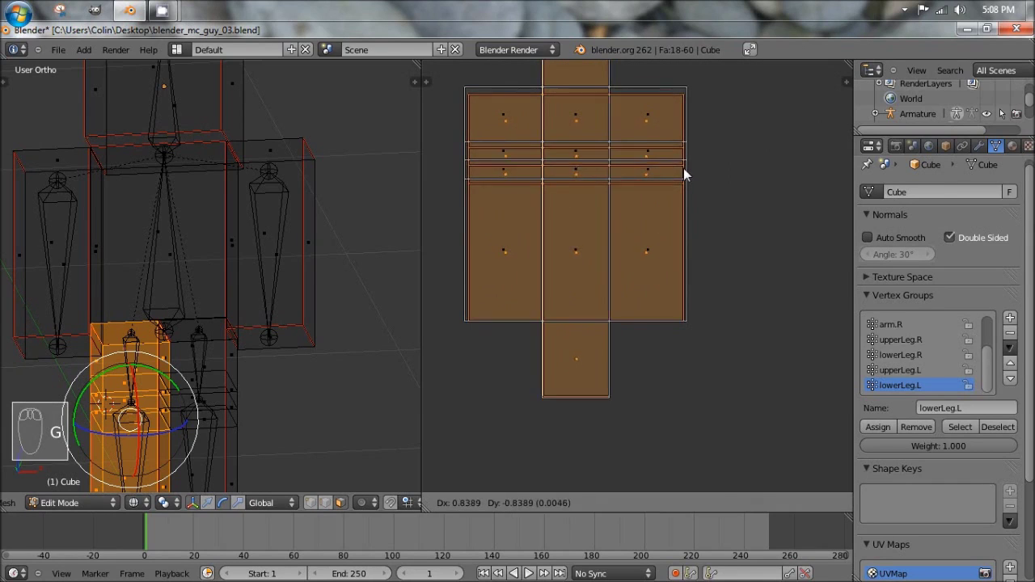
pyautogui.press('s')
pyautogui.click(773, 162)
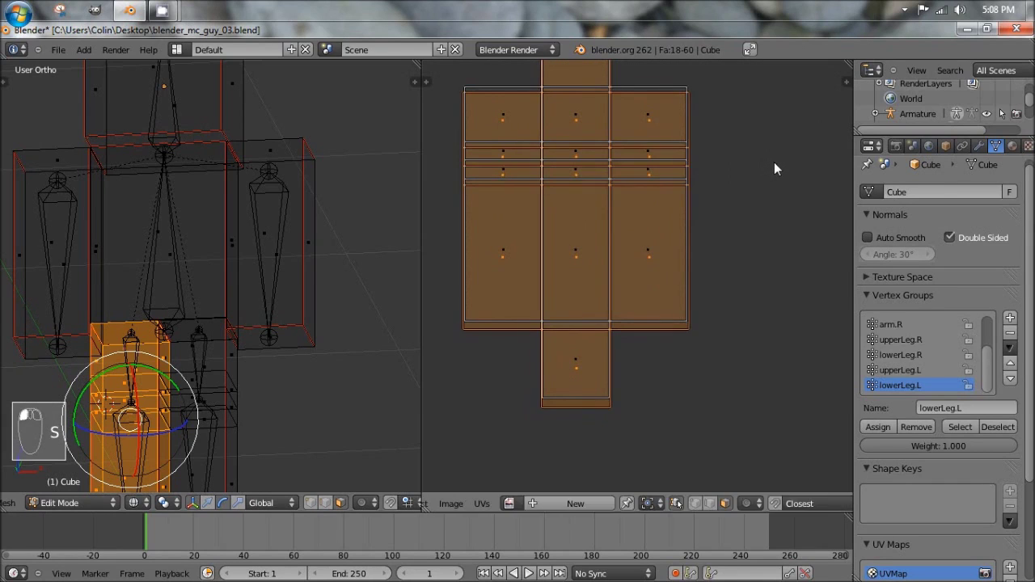
pyautogui.press('g')
pyautogui.press('s')
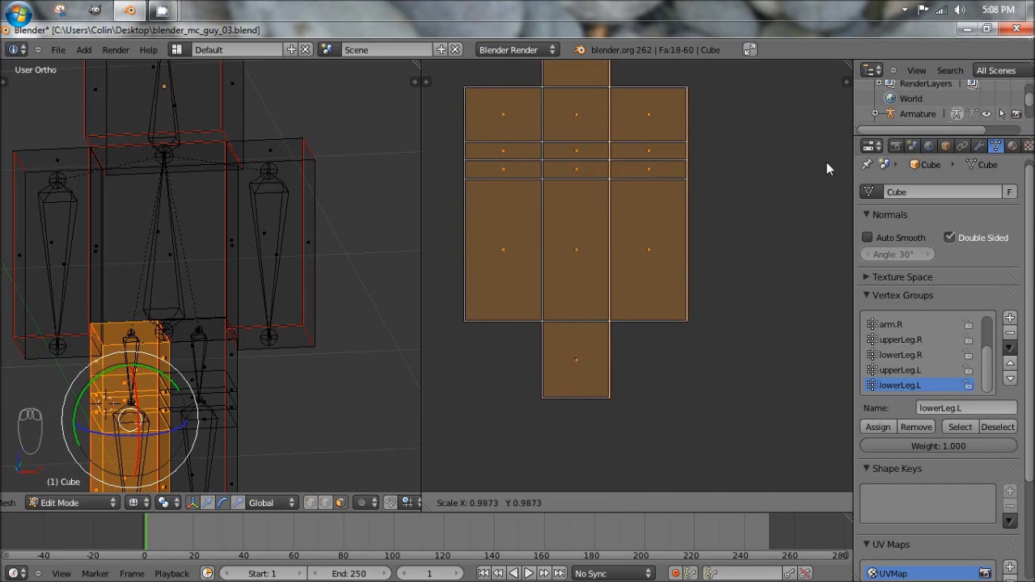
pyautogui.click(826, 162)
# Select both overlapping leg UV islands together and move them up to the UV square's lower right edge.
pyautogui.scroll(-4, 719, 115)
pyautogui.scroll(-5, 686, 156)
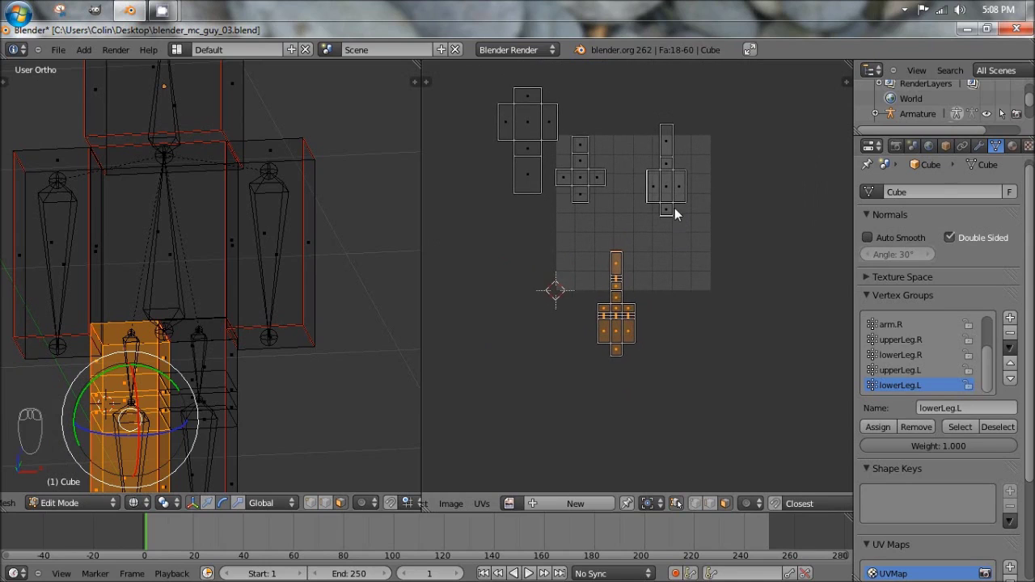
pyautogui.press('s')
pyautogui.click(709, 242)
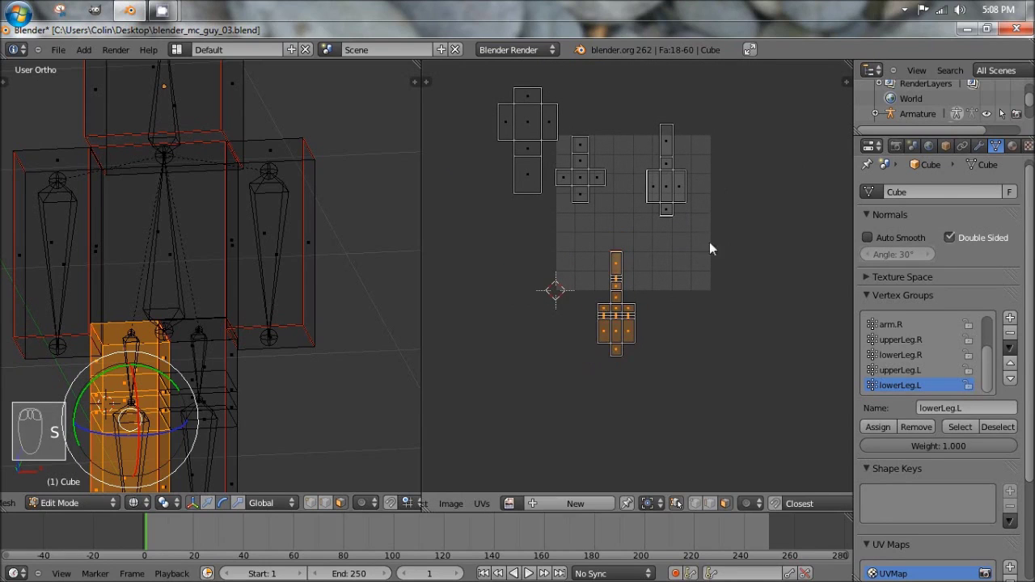
pyautogui.press('a')
pyautogui.press('b')
pyautogui.moveTo(561, 224); pyautogui.dragTo(679, 380)
pyautogui.press('g')
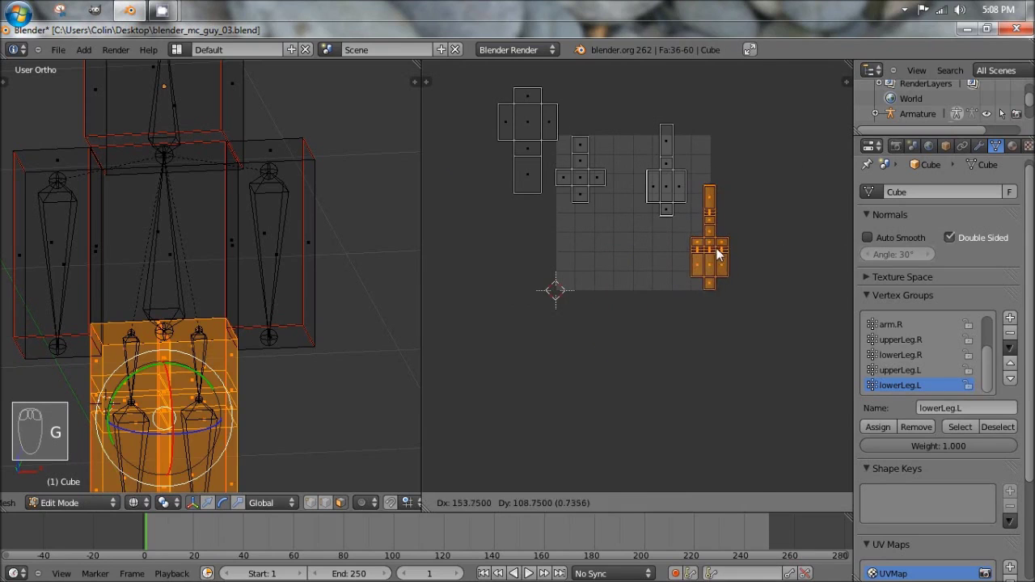
pyautogui.click(679, 214)
# Select the overlapping arm UV islands, rotate them 180 degrees, and move them fully inside the UV square against its upper edge.
pyautogui.press('b')
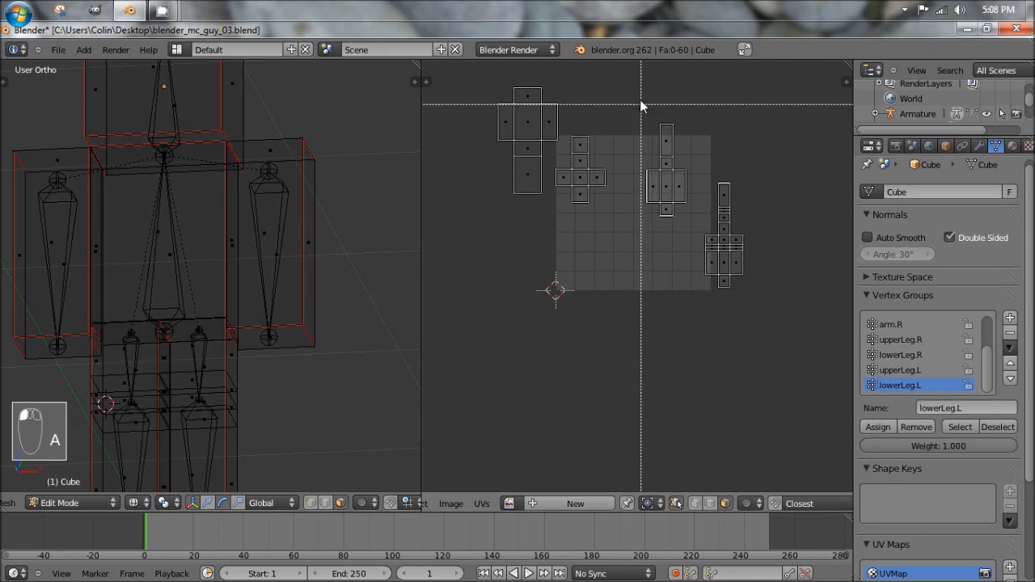
pyautogui.moveTo(639, 102); pyautogui.dragTo(703, 230)
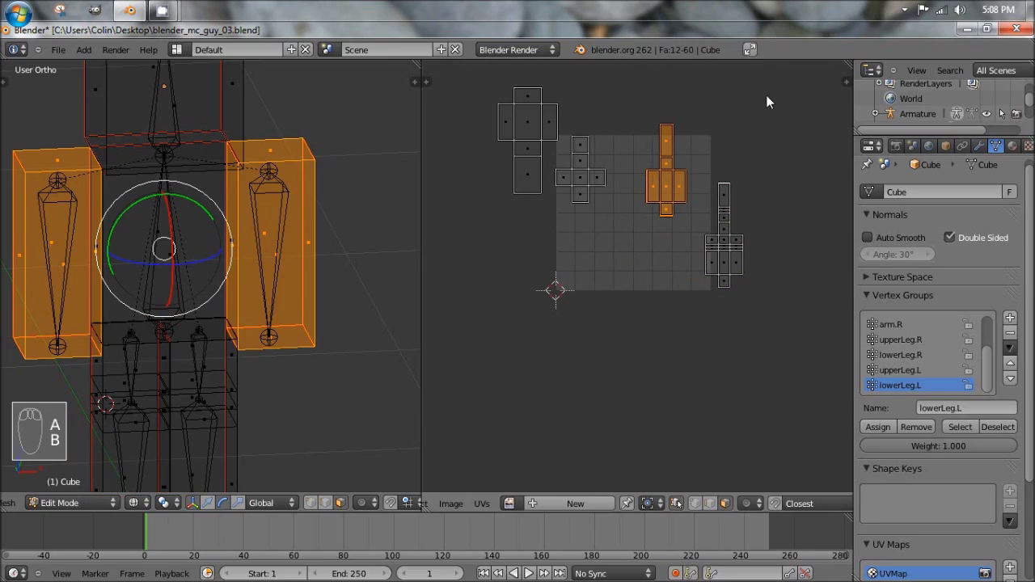
pyautogui.write('r180')
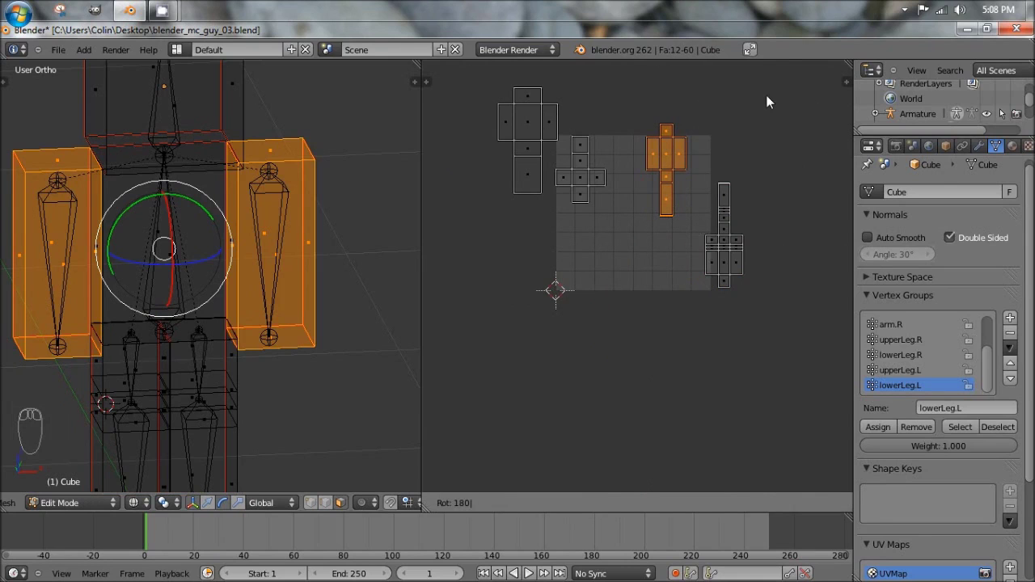
pyautogui.press('Return')
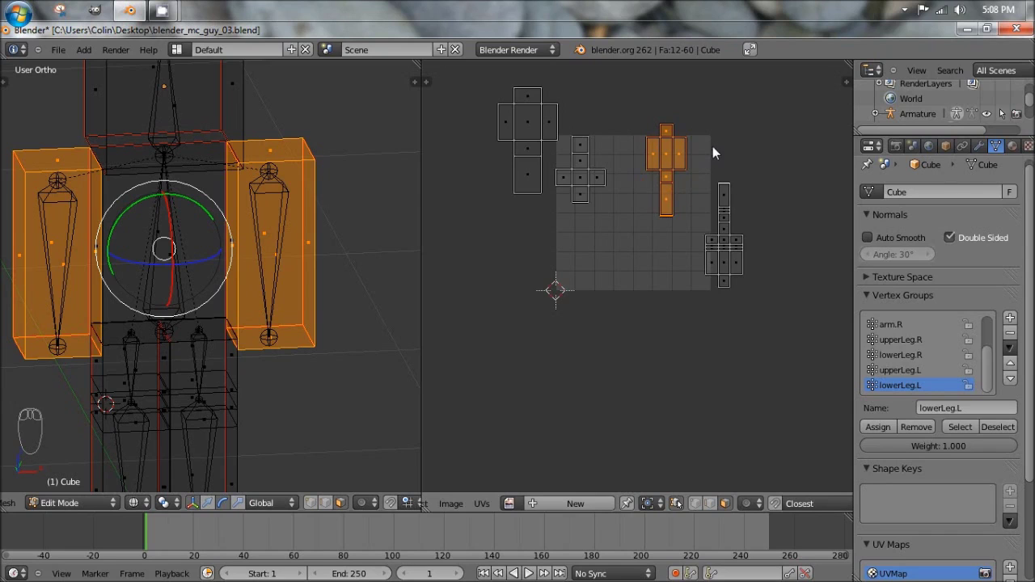
pyautogui.press('g')
pyautogui.click(689, 153)
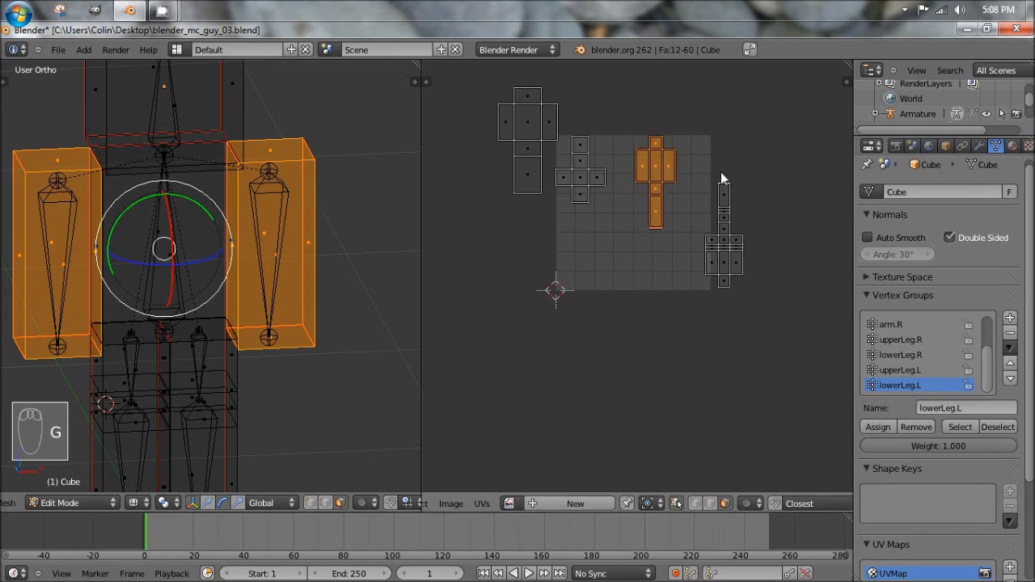
# Select the overlapping leg UV islands and move them farther out past the UV square's right edge.
pyautogui.press('a')
pyautogui.press('b')
pyautogui.moveTo(689, 146); pyautogui.dragTo(760, 291)
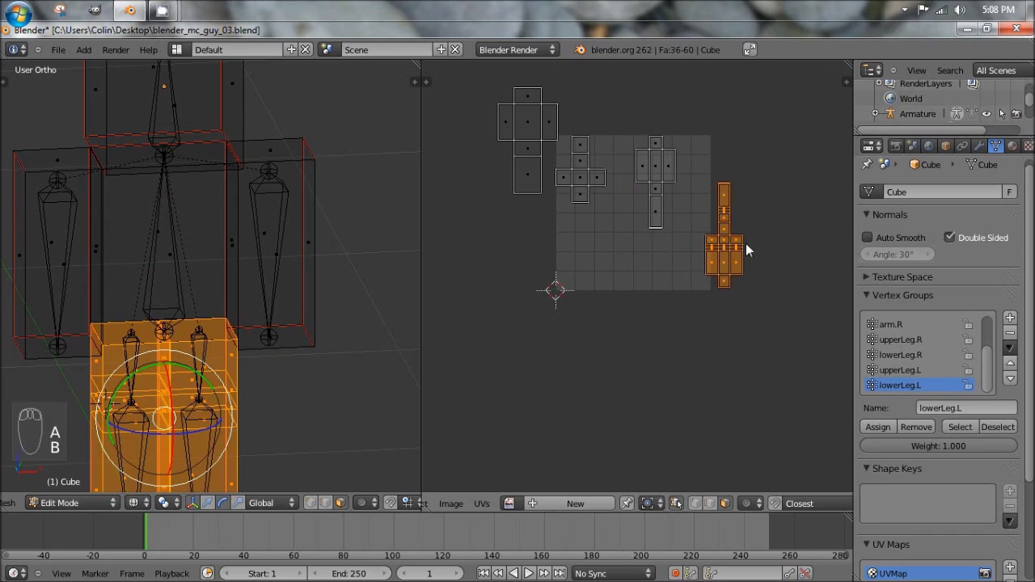
pyautogui.press('g')
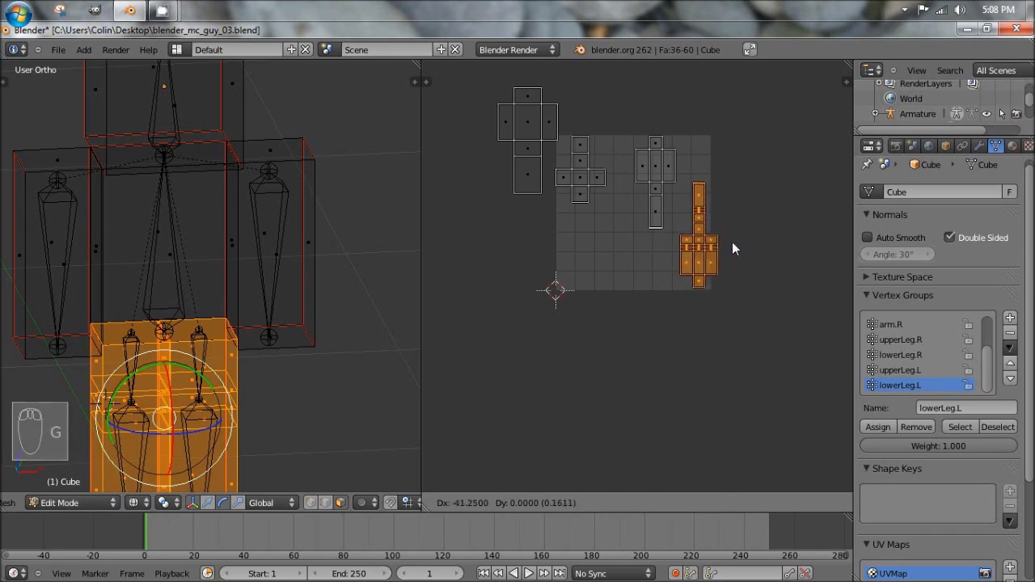
pyautogui.rightClick(716, 242)
# Select the overlapping arm UV islands and move them out of the UV square, past its lower left corner.
pyautogui.press('a')
pyautogui.press('b')
pyautogui.moveTo(607, 95); pyautogui.dragTo(698, 275)
pyautogui.press('g')
pyautogui.click(741, 212)
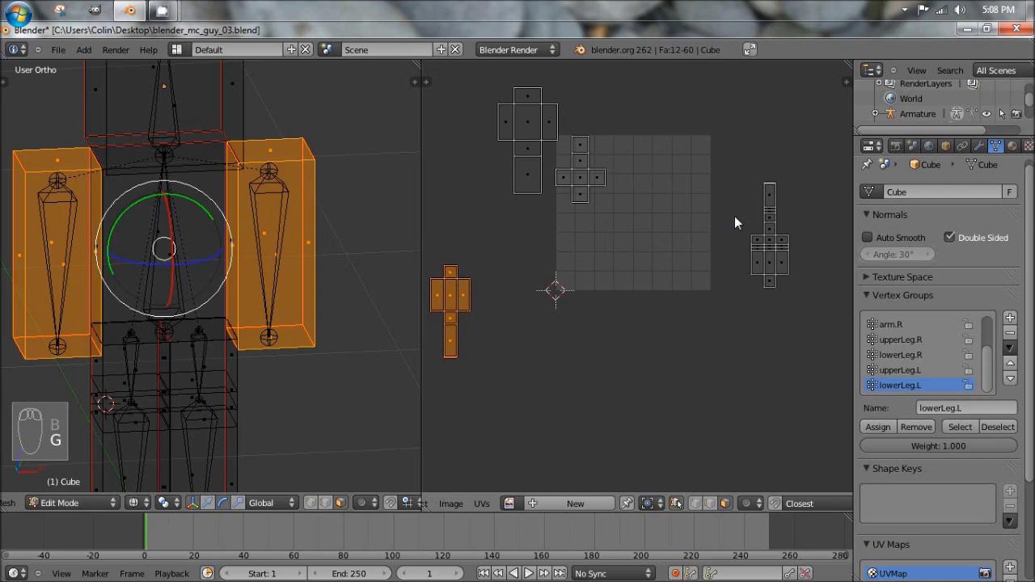
# Select the overlapping leg UV islands and place them inside the UV square's lower right corner.
pyautogui.press('a')
pyautogui.press('b')
pyautogui.moveTo(704, 129); pyautogui.dragTo(814, 305)
pyautogui.press('g')
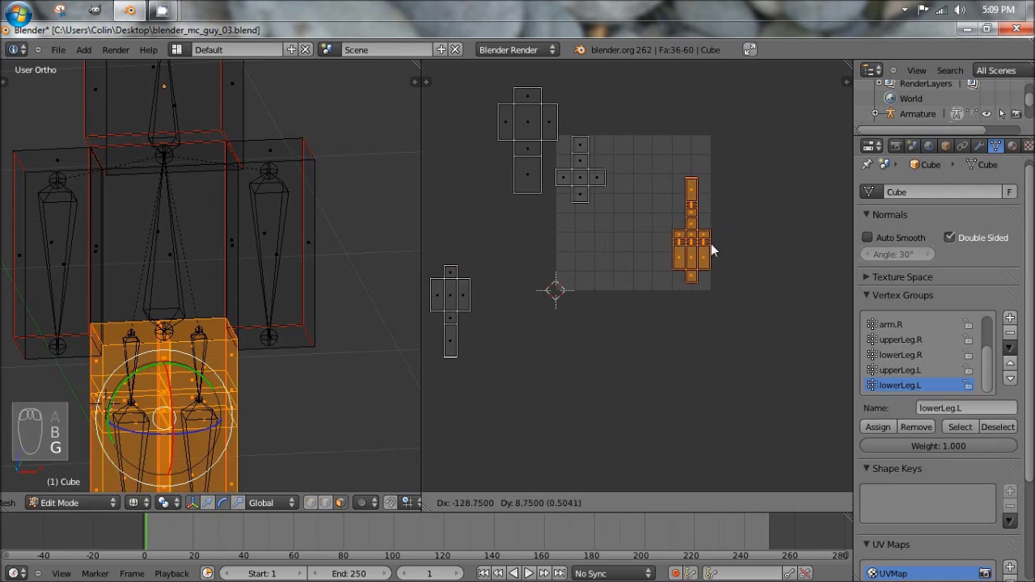
pyautogui.click(705, 245)
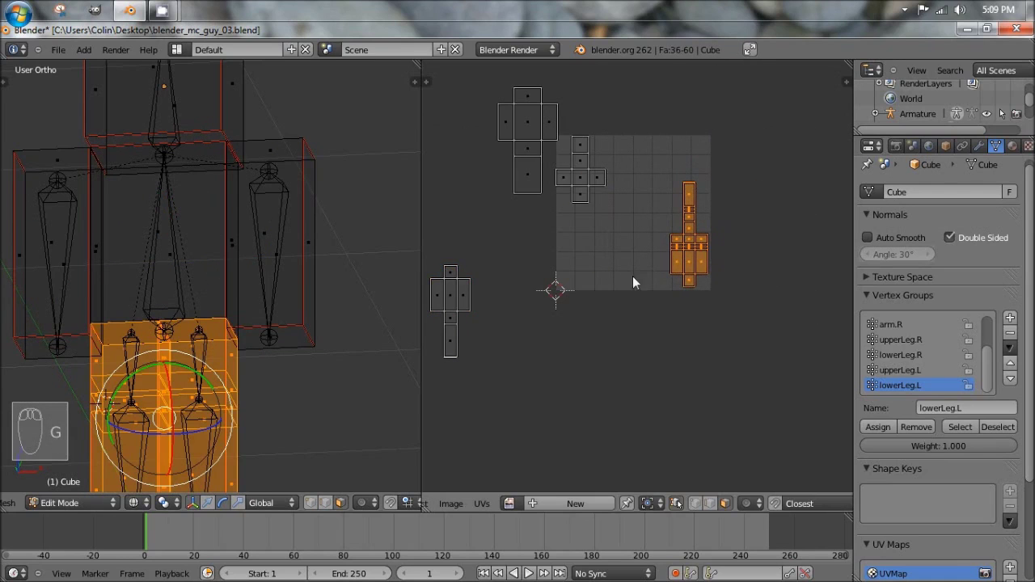
# Select only the overlapping arm UV islands outside the UV square's lower left corner.
pyautogui.press('a')
pyautogui.press('b')
pyautogui.moveTo(422, 247); pyautogui.dragTo(519, 386)
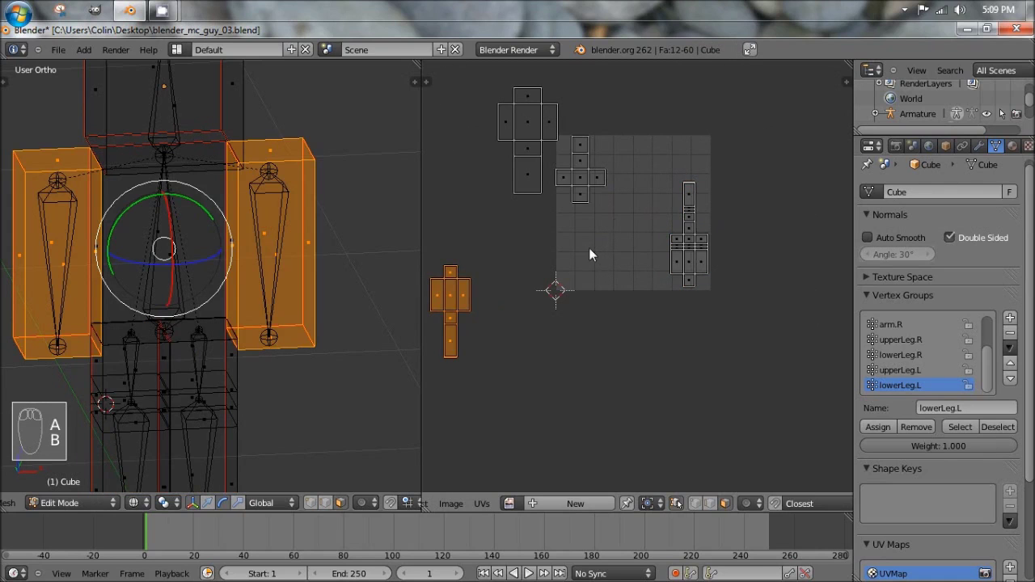
# Move the arms' UV island into the UV grid and scale the arm and leg islands together to fit within its edges.
pyautogui.press('g')
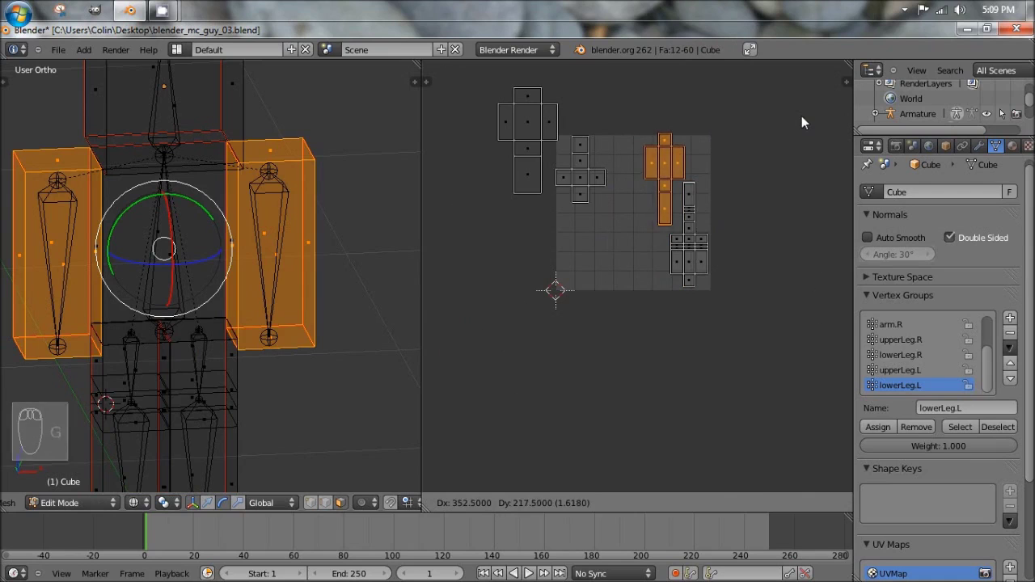
pyautogui.click(807, 108)
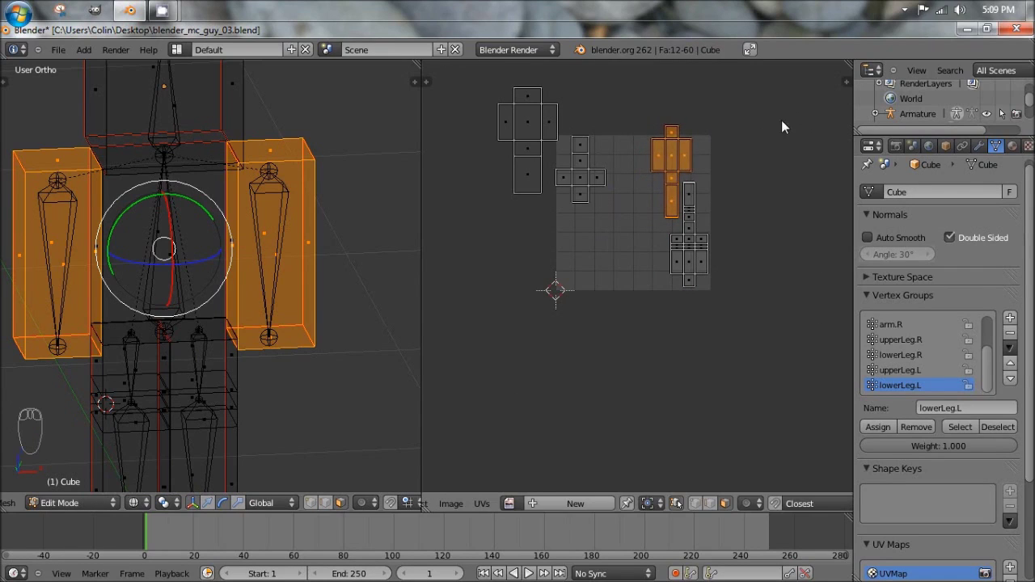
pyautogui.press('a')
pyautogui.press('b')
pyautogui.moveTo(606, 92); pyautogui.dragTo(727, 325)
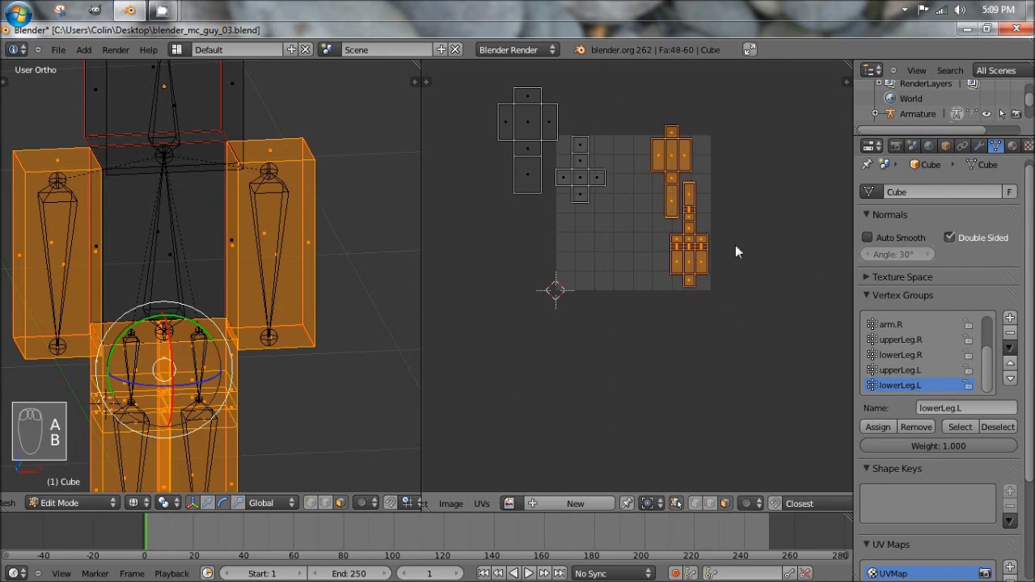
pyautogui.press('s')
pyautogui.click(782, 165)
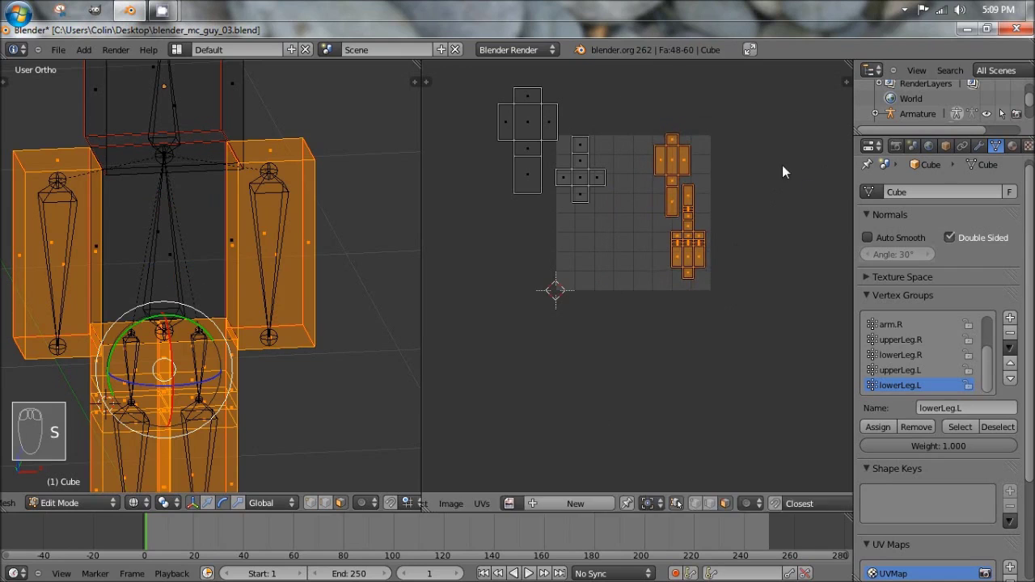
pyautogui.press('g')
pyautogui.click(783, 172)
pyautogui.press('s')
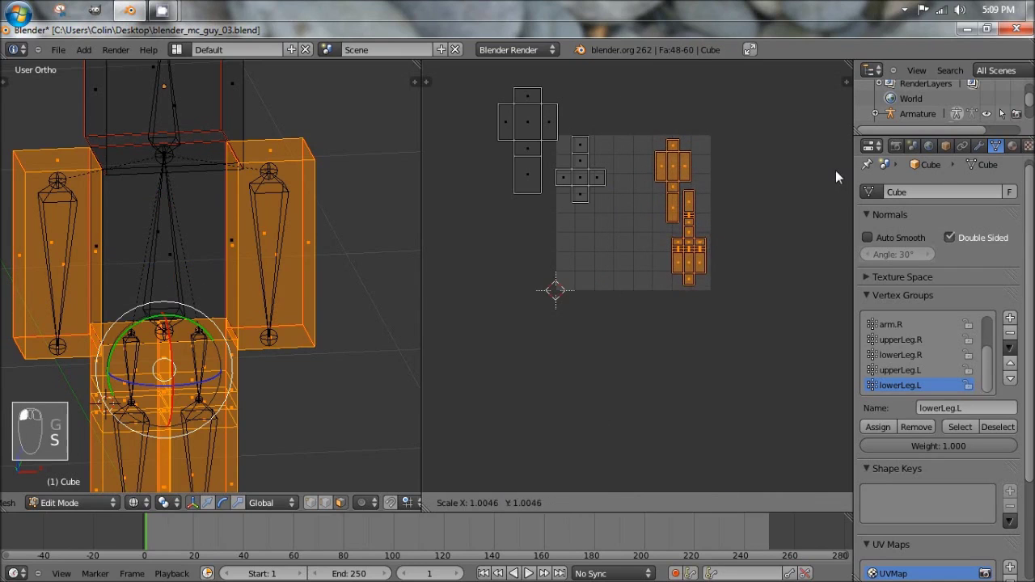
pyautogui.click(837, 171)
# Select the head's UV island and rotate it clockwise by 90 degrees twice.
pyautogui.moveTo(612, 195)
pyautogui.mouseDown(button='middle')
pyautogui.moveTo(699, 233)
pyautogui.moveTo(600, 185)
pyautogui.mouseUp(button='middle')
pyautogui.rightClick(668, 203)
pyautogui.scroll(4, 627, 194)
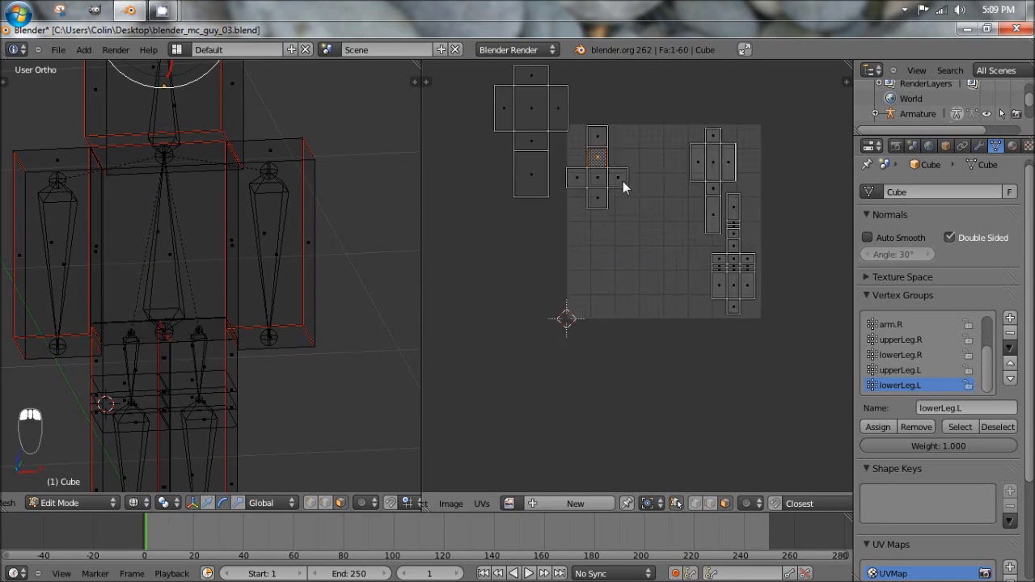
pyautogui.scroll(-6, 642, 323)
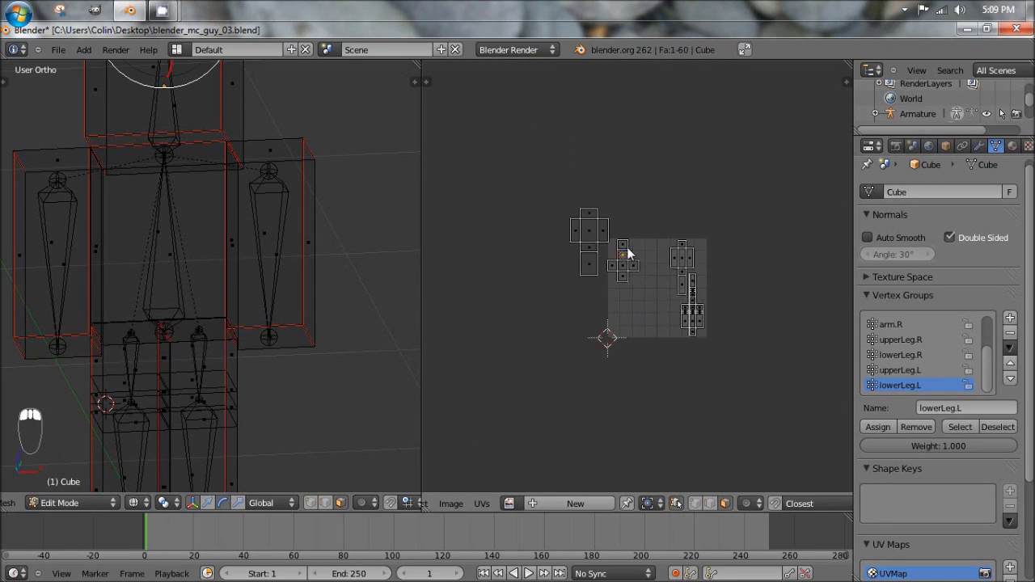
pyautogui.scroll(2, 627, 253)
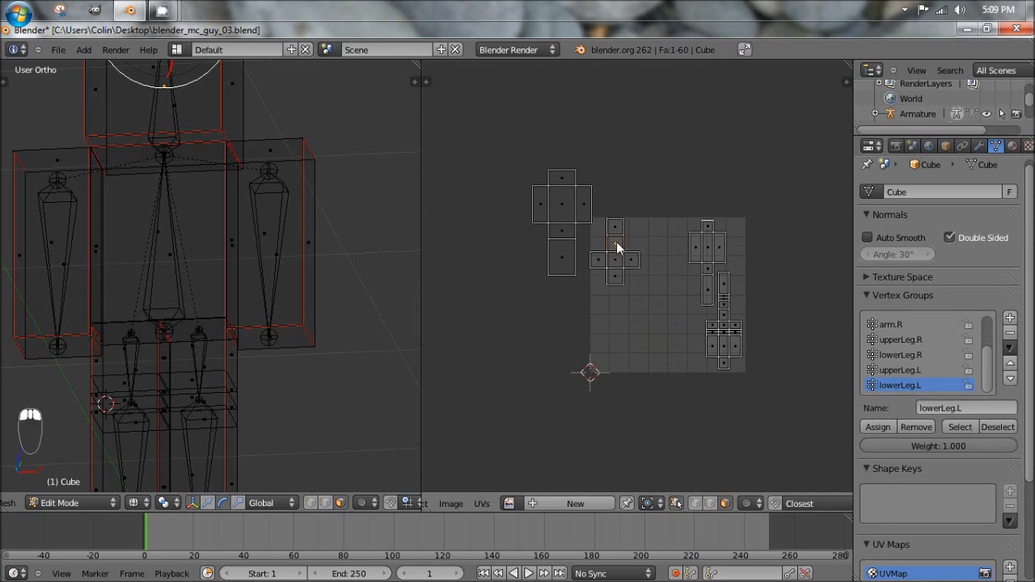
pyautogui.press('a')
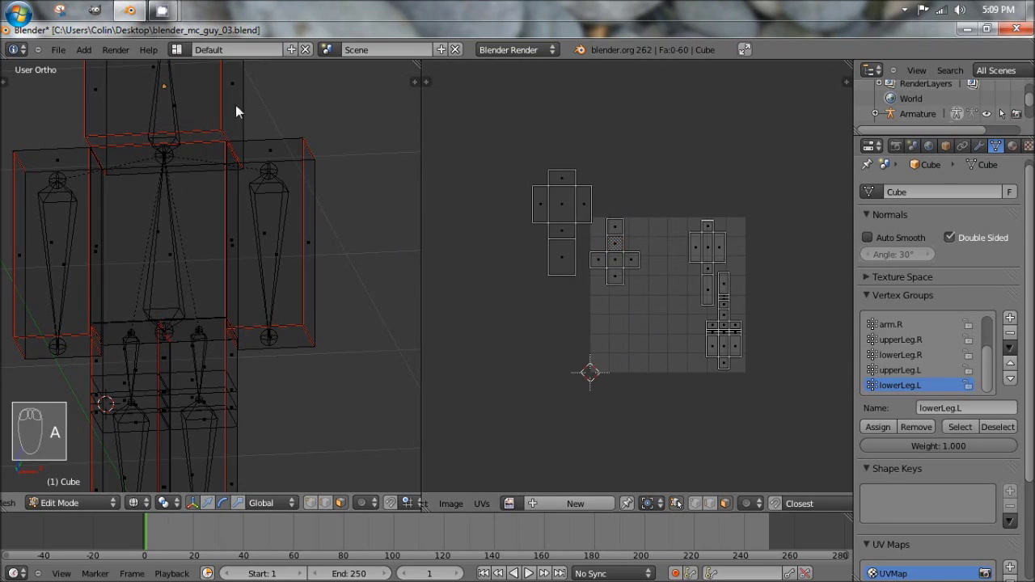
pyautogui.press('l')
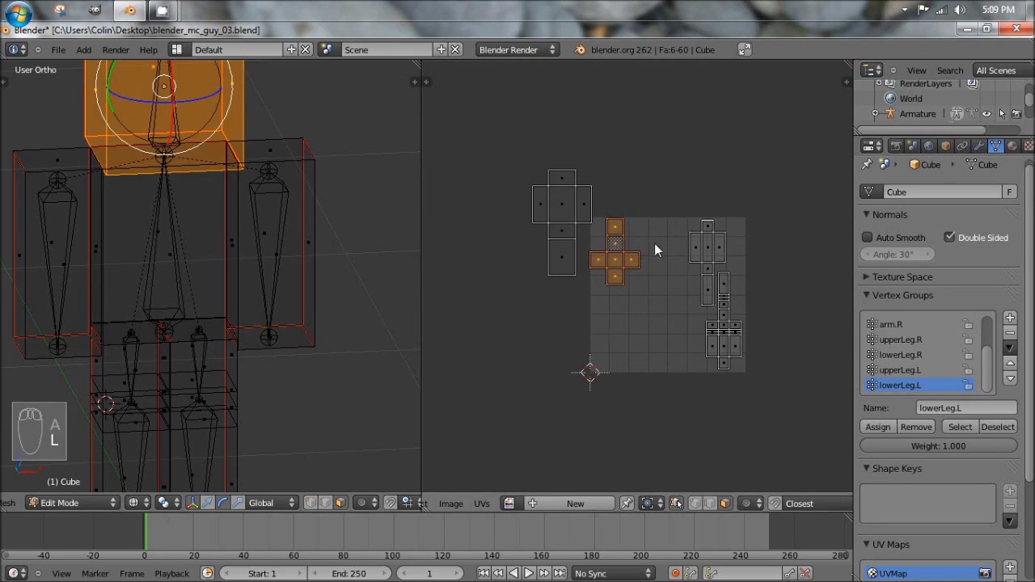
pyautogui.write('r90')
pyautogui.press('Return')
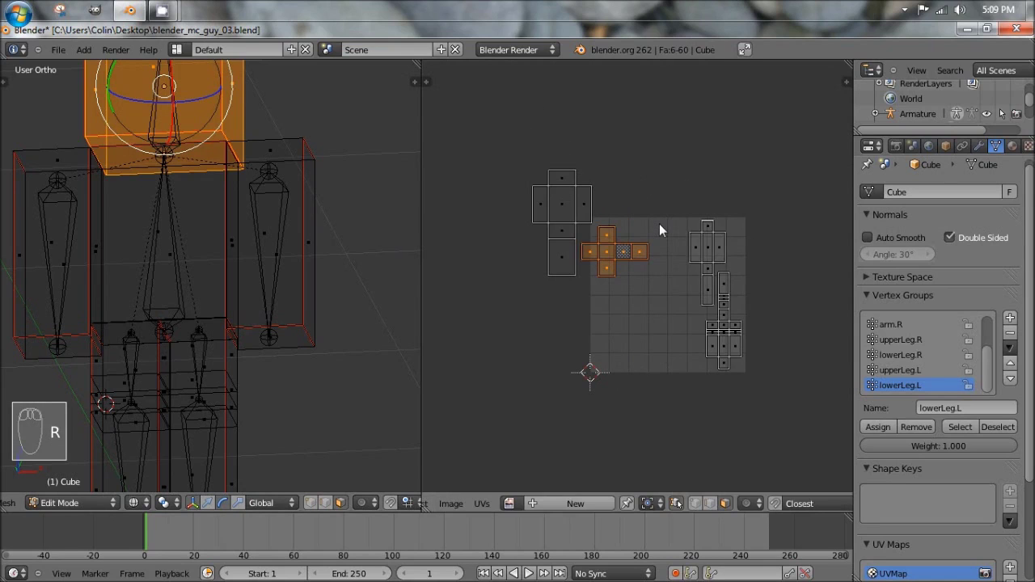
pyautogui.press('r')
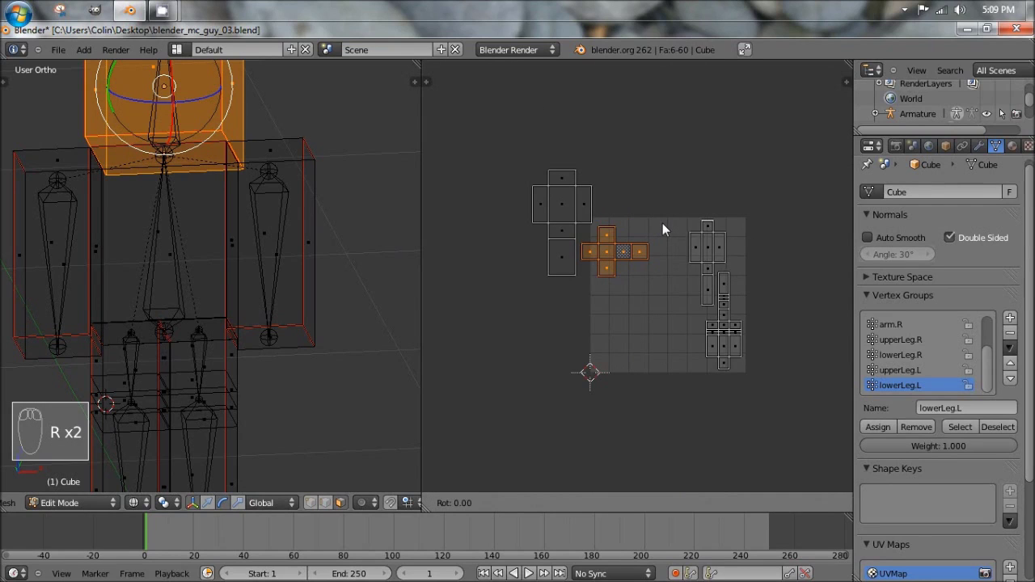
pyautogui.write('-90')
pyautogui.press('Return')
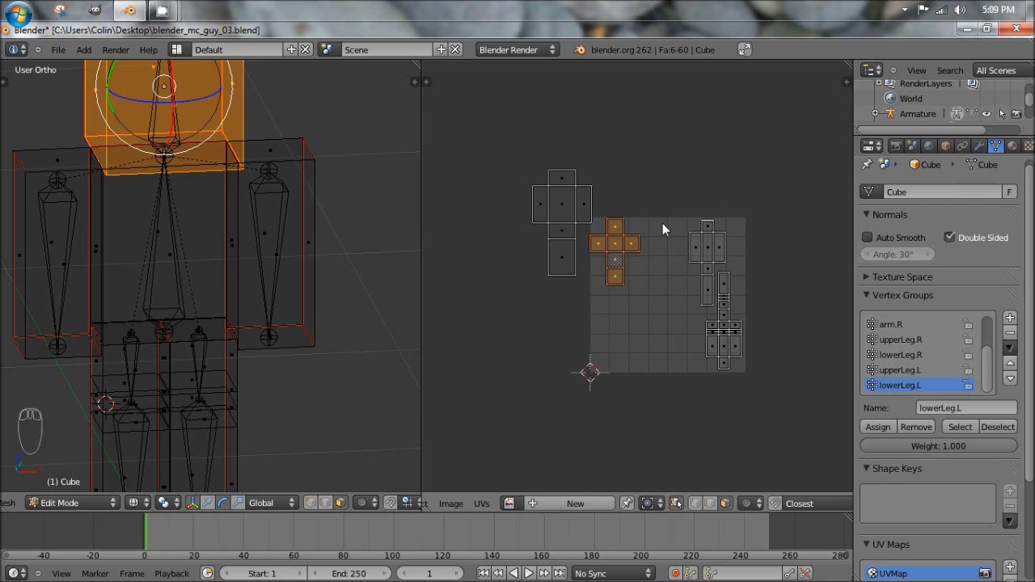
# Clear the selection and show the whole character in solid shading from an angled front view.
pyautogui.moveTo(609, 246); pyautogui.dragTo(648, 343, button='middle')
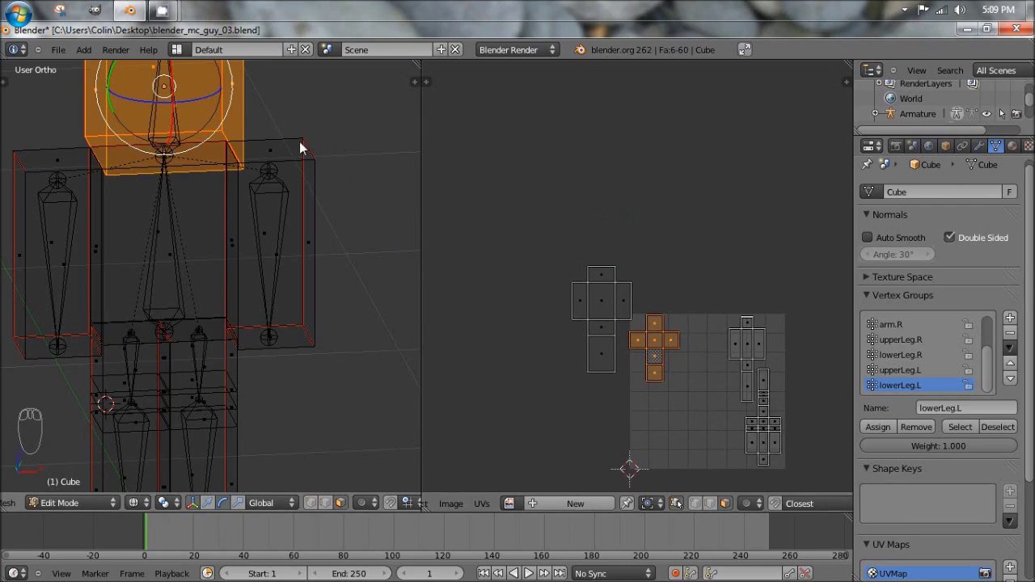
pyautogui.scroll(-2, 270, 135)
pyautogui.moveTo(269, 136); pyautogui.dragTo(234, 181, button='middle')
pyautogui.press('a')
pyautogui.press('KP_1')
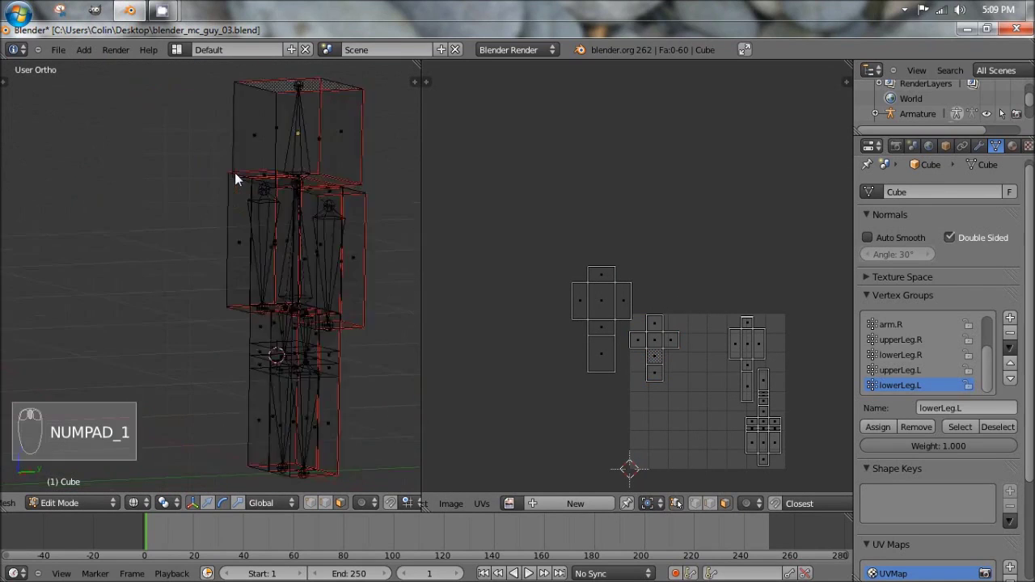
pyautogui.scroll(-6, 237, 170)
pyautogui.keyDown('shift'); pyautogui.moveTo(366, 193); pyautogui.dragTo(173, 207, button='middle'); pyautogui.keyUp('shift')
pyautogui.press('z')
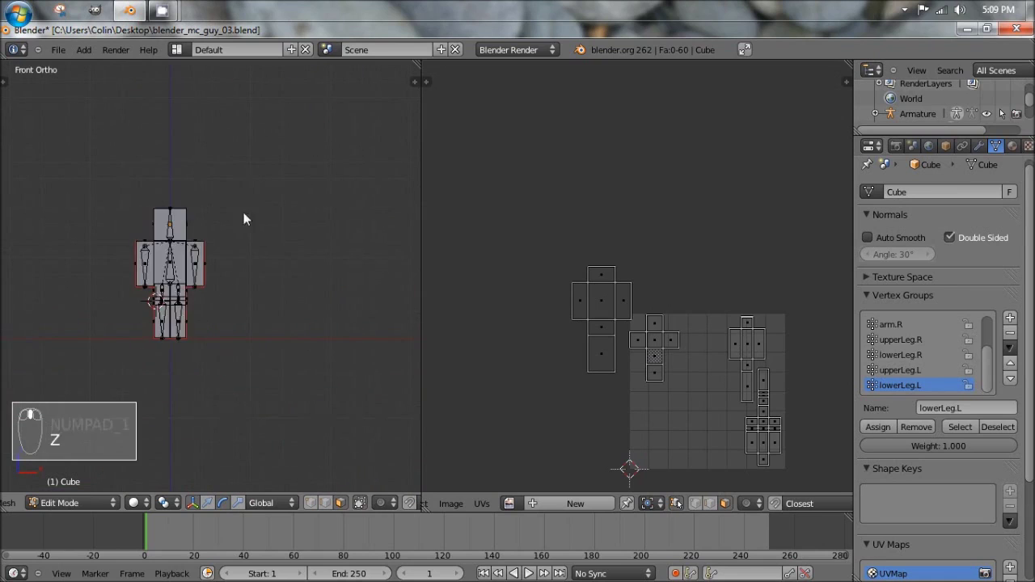
pyautogui.scroll(4, 161, 208)
pyautogui.moveTo(90, 208); pyautogui.dragTo(202, 220, button='middle')
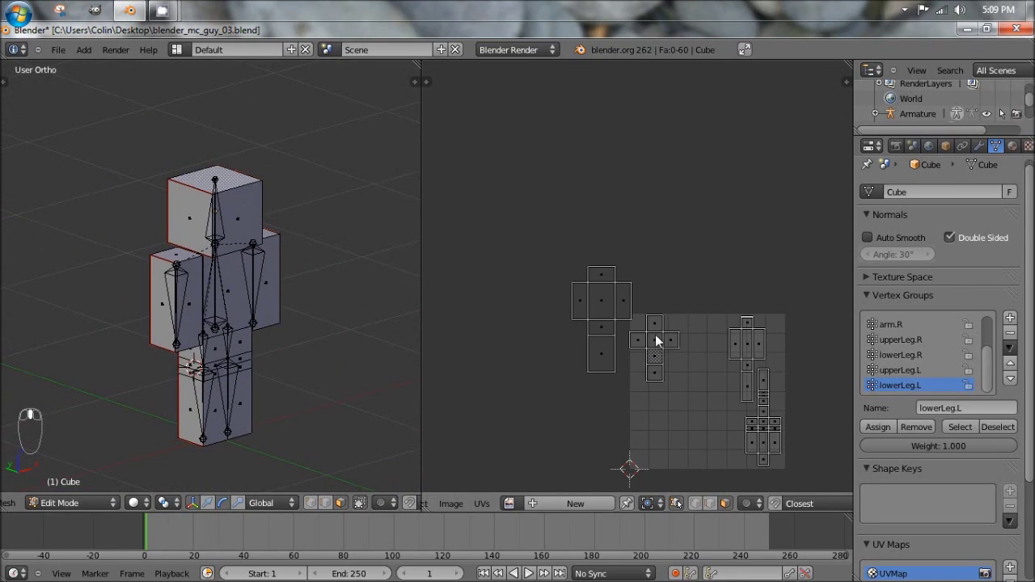
# Select the head's front face and top face in turn to check where each lies in the UV layout.
pyautogui.rightClick(236, 221)
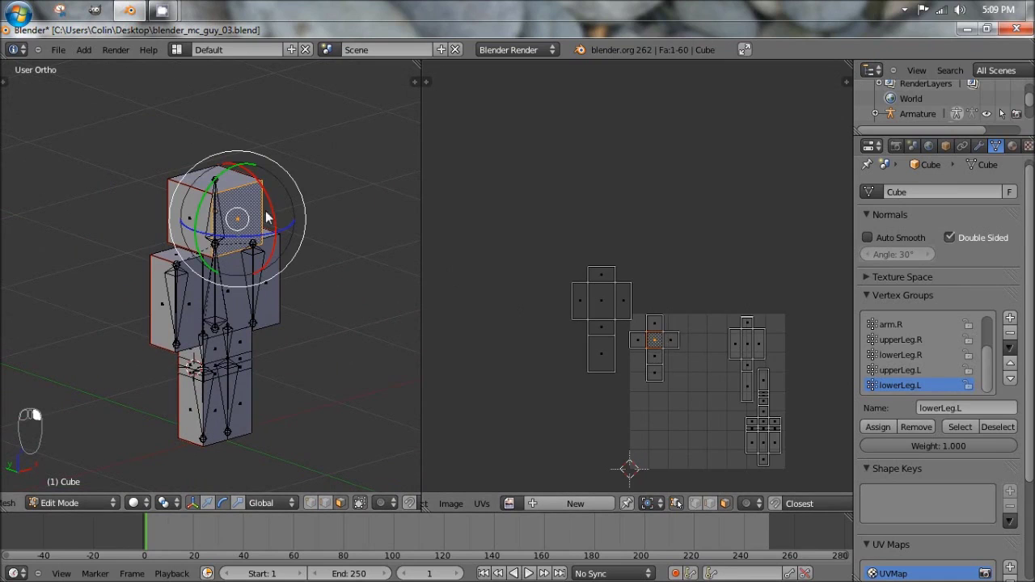
pyautogui.moveTo(224, 175); pyautogui.dragTo(349, 194, button='middle')
pyautogui.rightClick(209, 193)
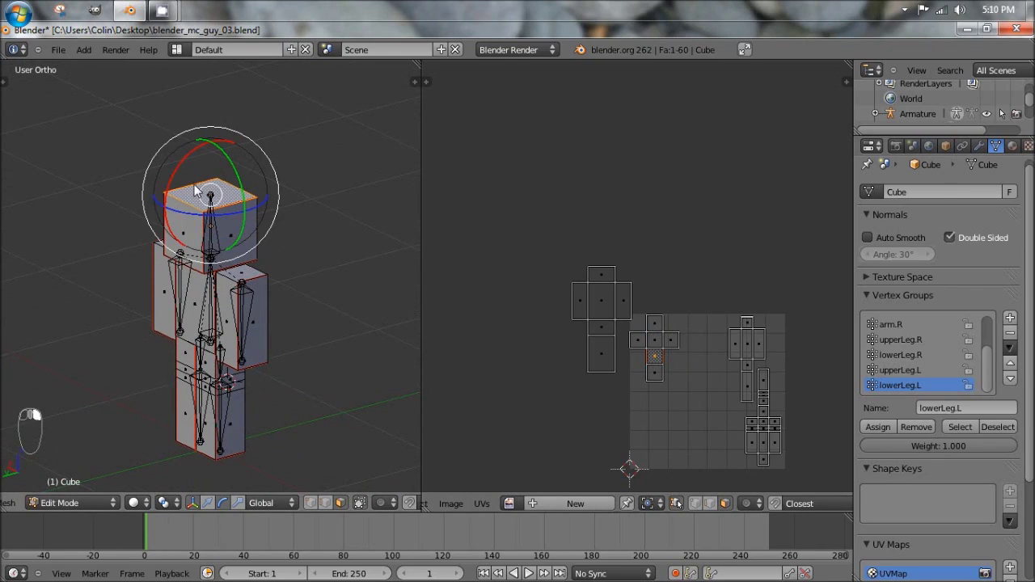
# Rotate the head's UV island 180 degrees and move it beside the leg island at the bottom of the UV grid.
pyautogui.press('l')
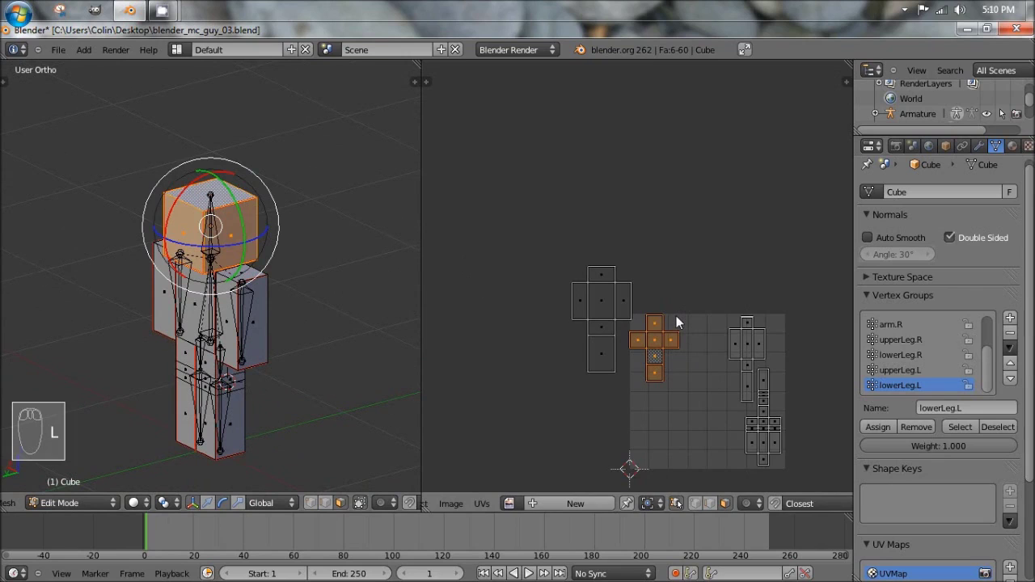
pyautogui.write('r180')
pyautogui.press('Return')
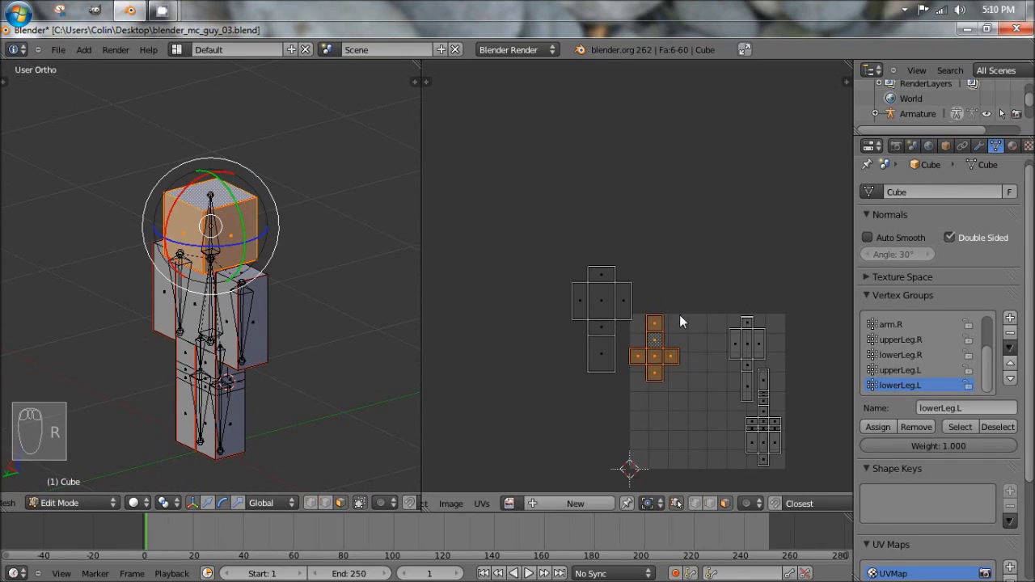
pyautogui.press('g')
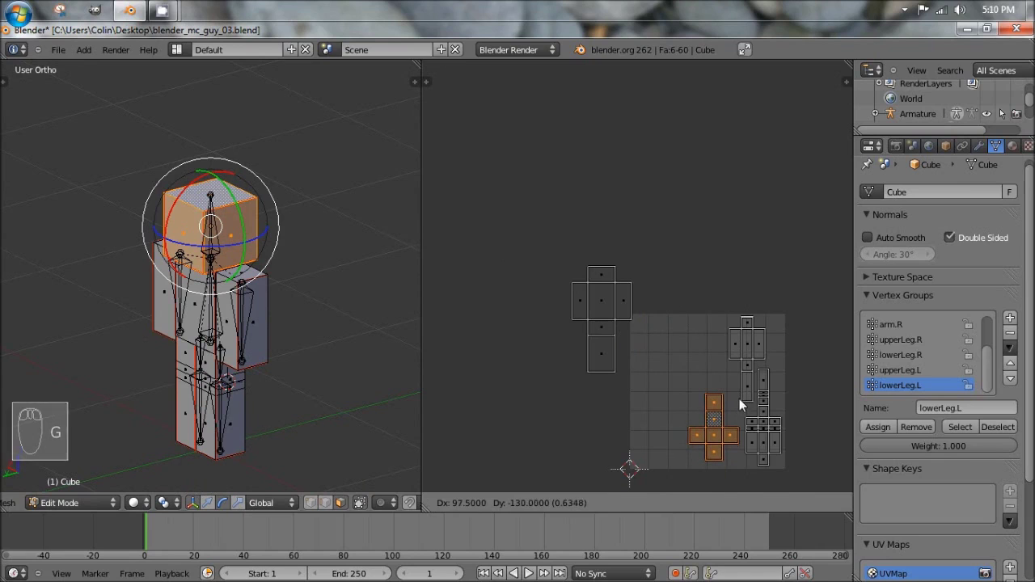
pyautogui.click(739, 399)
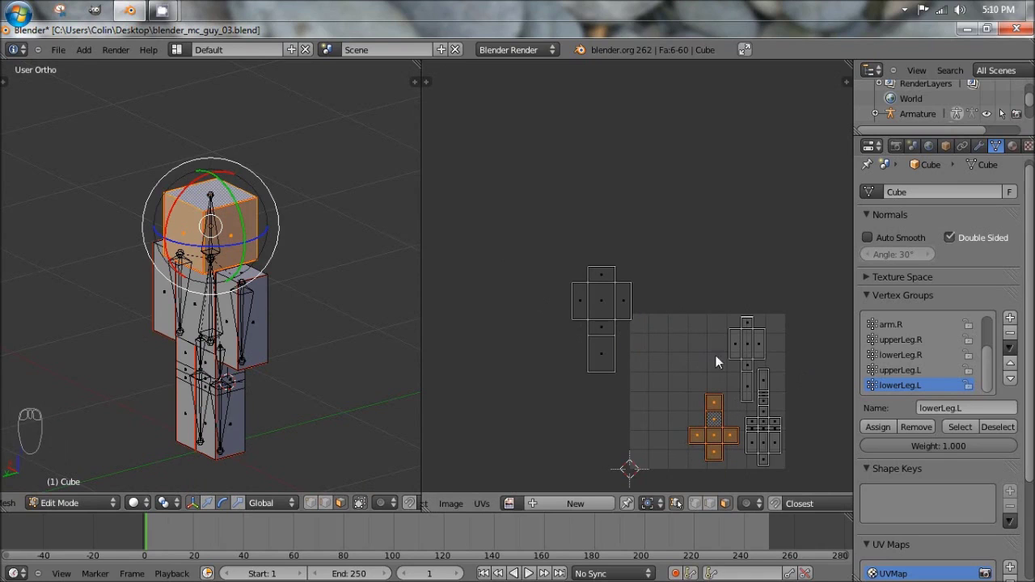
# Scale up the head's UV island slightly and reposition it just clear of the leg island.
pyautogui.press('g')
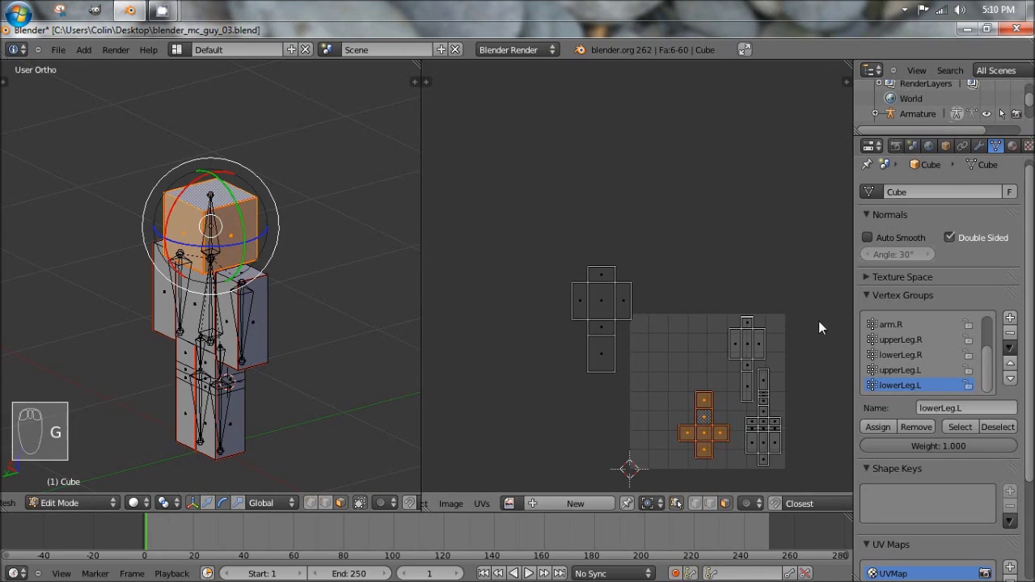
pyautogui.press('s')
pyautogui.click(845, 308)
pyautogui.press('g')
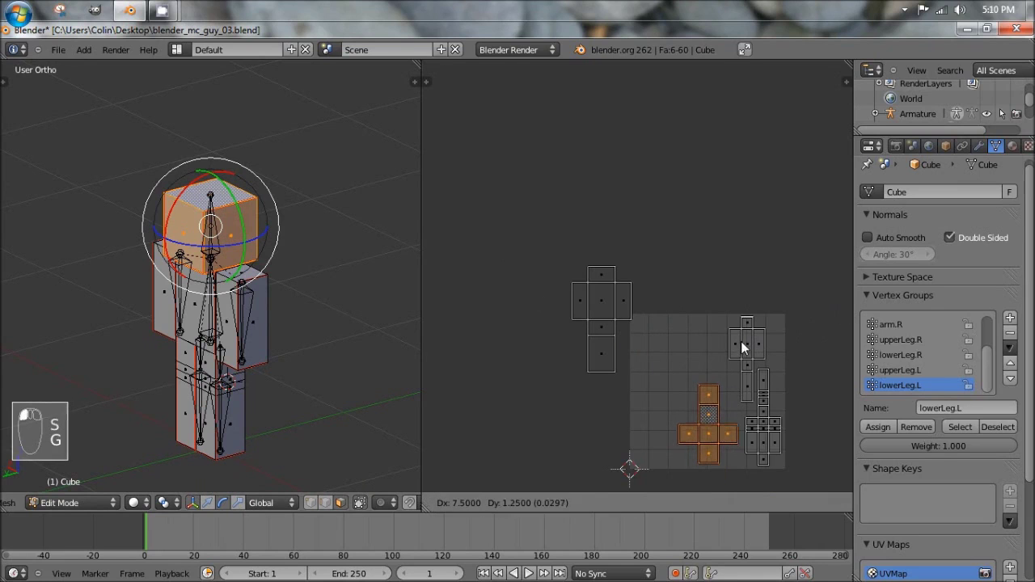
pyautogui.click(740, 341)
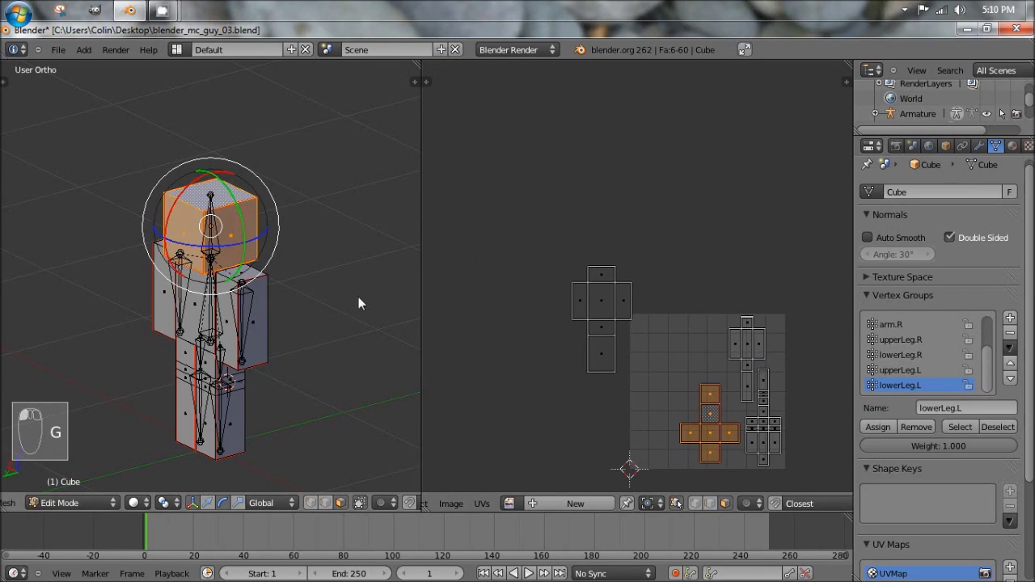
# Select the torso's front face and bottom face in turn to check where each lies in the UV layout.
pyautogui.moveTo(358, 297); pyautogui.dragTo(198, 304, button='middle')
pyautogui.rightClick(218, 301)
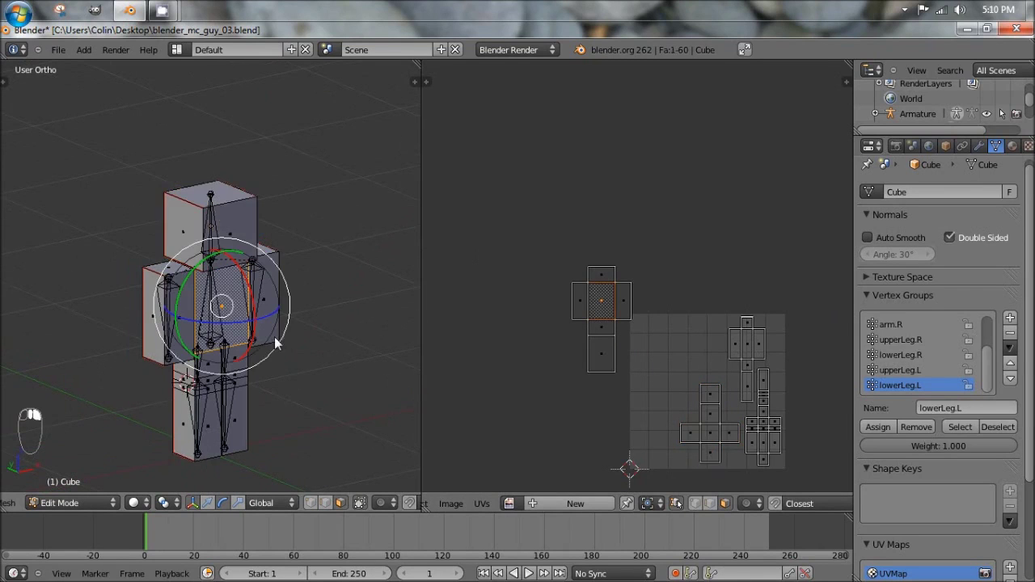
pyautogui.moveTo(271, 339); pyautogui.dragTo(426, 341, button='middle')
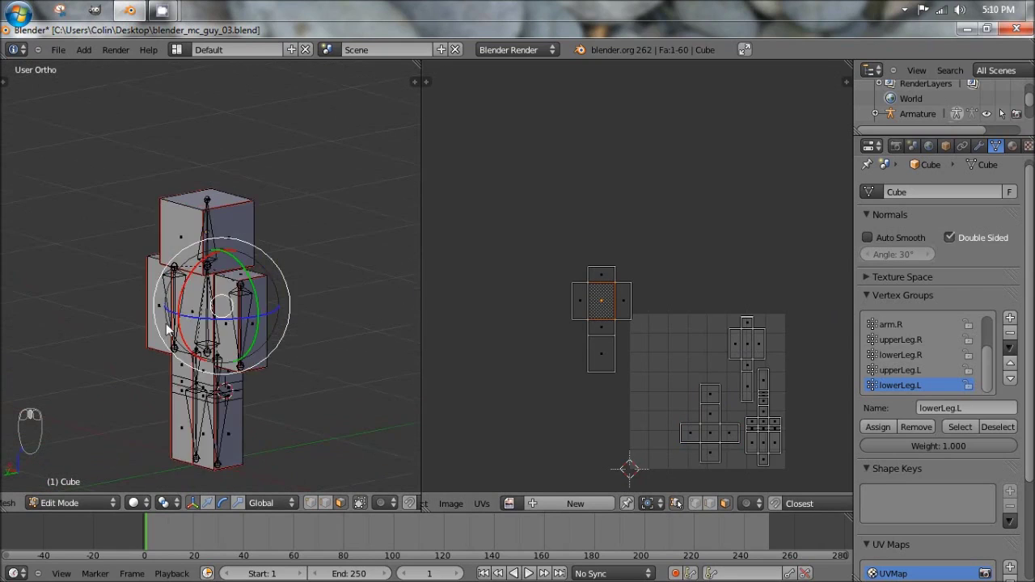
pyautogui.moveTo(167, 330); pyautogui.dragTo(223, 292, button='middle')
pyautogui.scroll(6, 224, 293)
pyautogui.scroll(3, 193, 330)
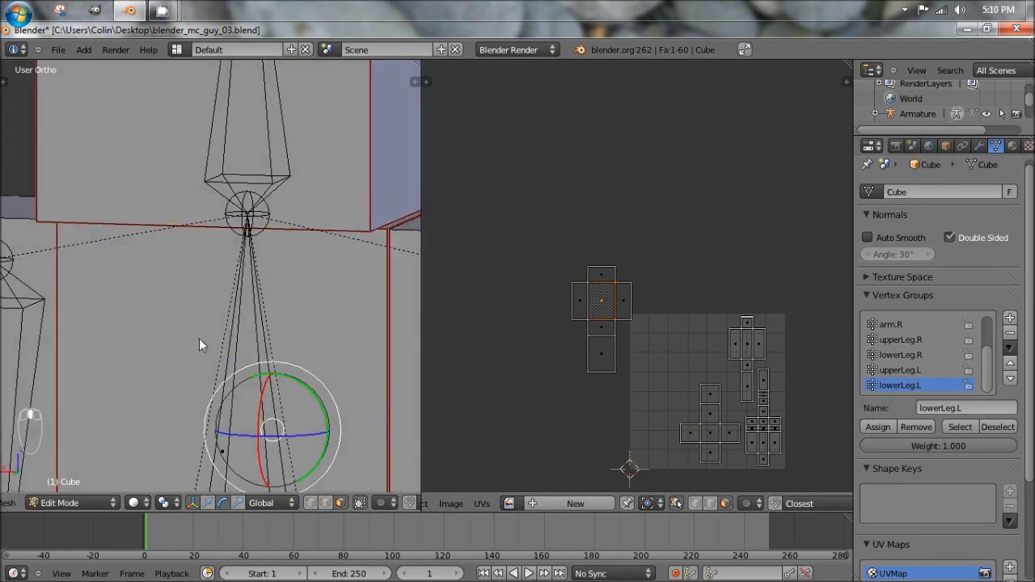
pyautogui.moveTo(198, 338); pyautogui.dragTo(202, 295, button='middle')
pyautogui.keyDown('shift'); pyautogui.moveTo(201, 397); pyautogui.dragTo(238, 151, button='middle'); pyautogui.keyUp('shift')
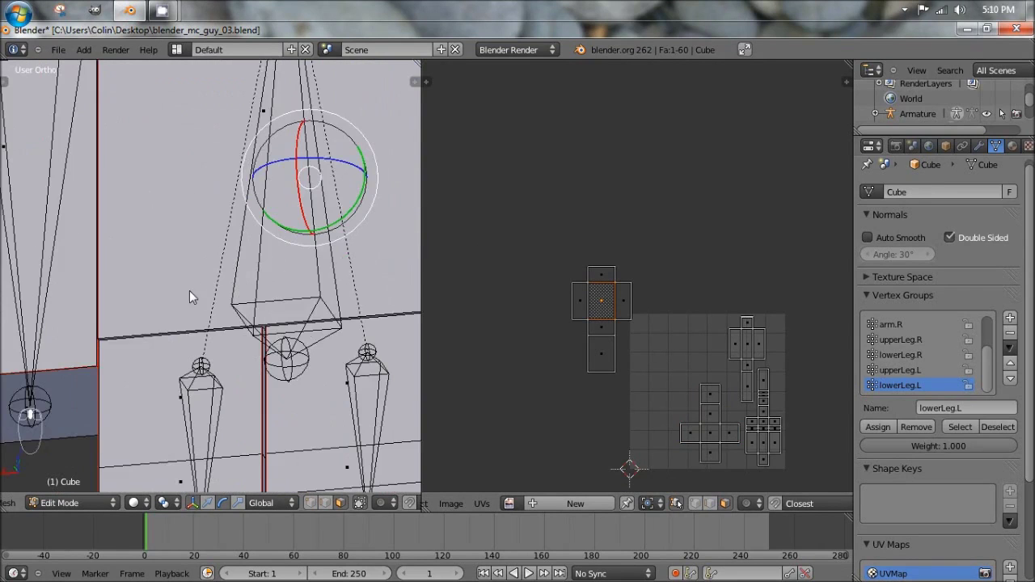
pyautogui.moveTo(256, 294); pyautogui.dragTo(219, 355, button='middle')
pyautogui.rightClick(228, 337)
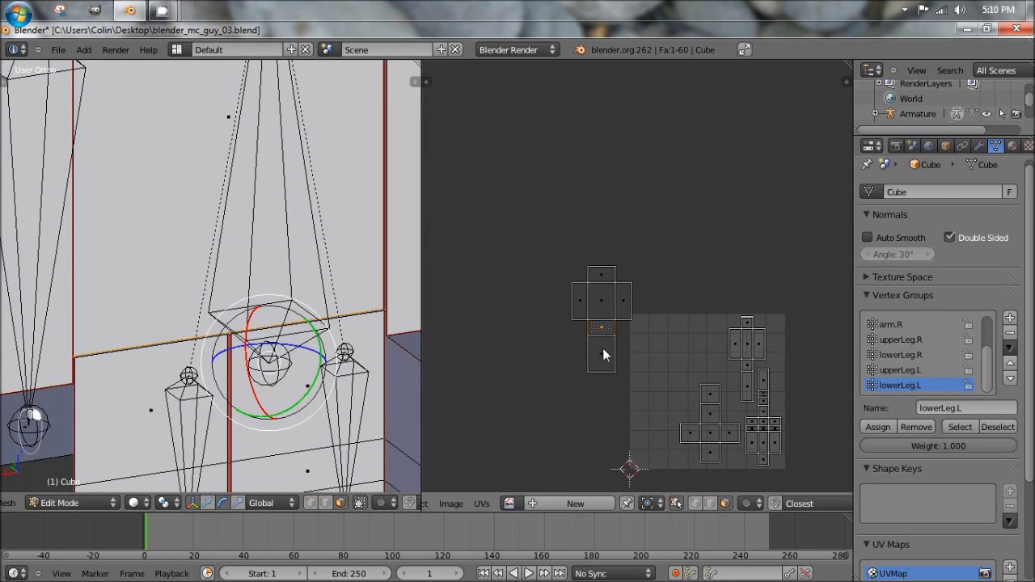
pyautogui.scroll(-3, 637, 292)
pyautogui.scroll(5, 637, 296)
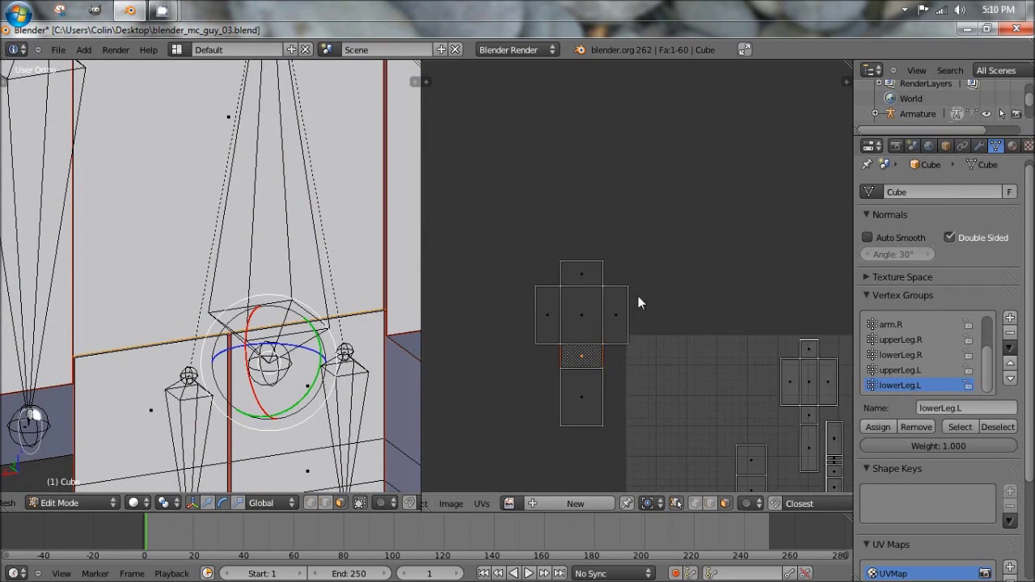
pyautogui.scroll(-2, 636, 298)
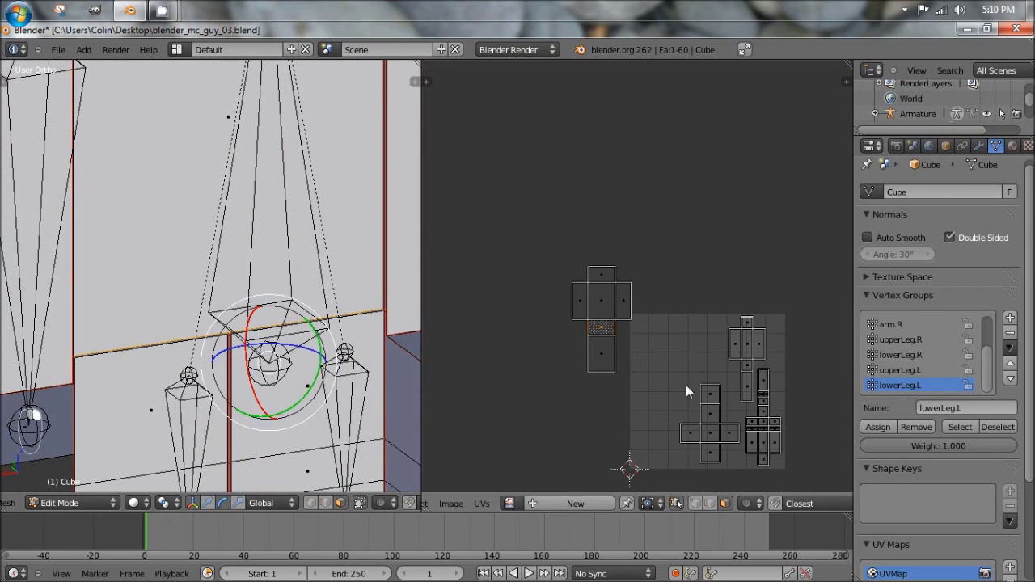
# Select the torso's whole UV island outside the grid and move it into the grid's upper-left corner.
pyautogui.moveTo(621, 335); pyautogui.dragTo(542, 258, button='middle')
pyautogui.press('a')
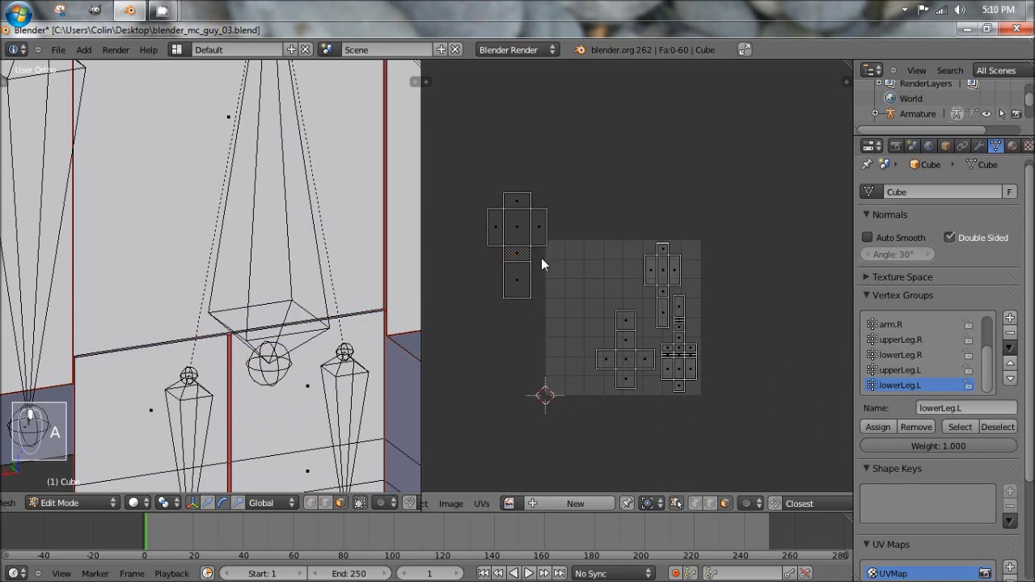
pyautogui.press('b')
pyautogui.moveTo(467, 153); pyautogui.dragTo(575, 346)
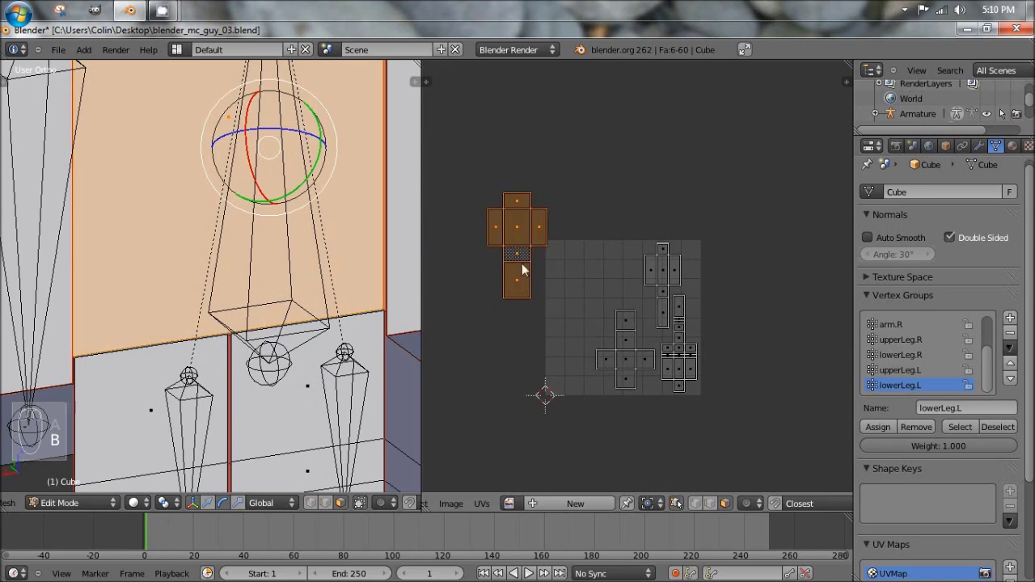
pyautogui.press('g')
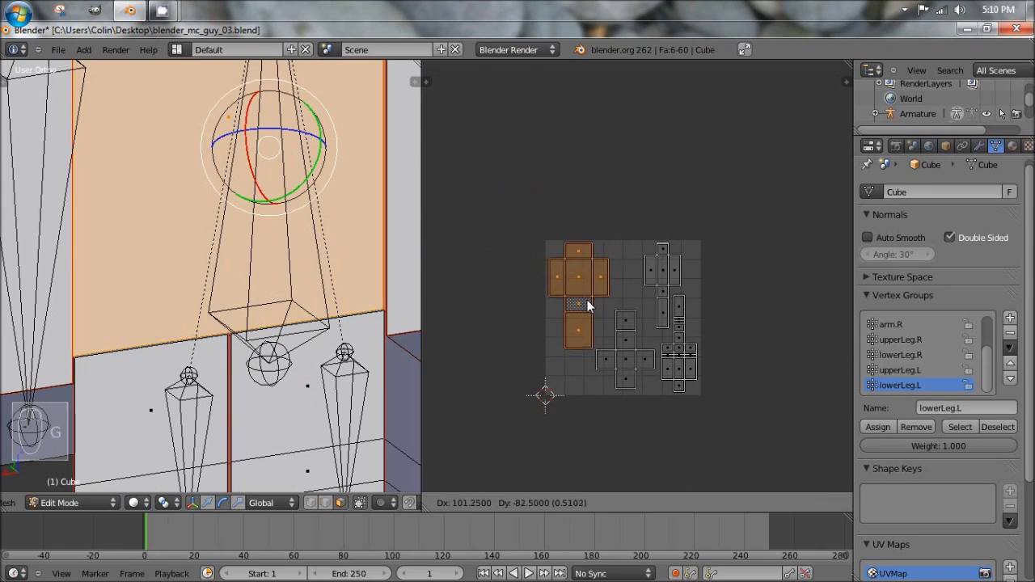
pyautogui.click(588, 306)
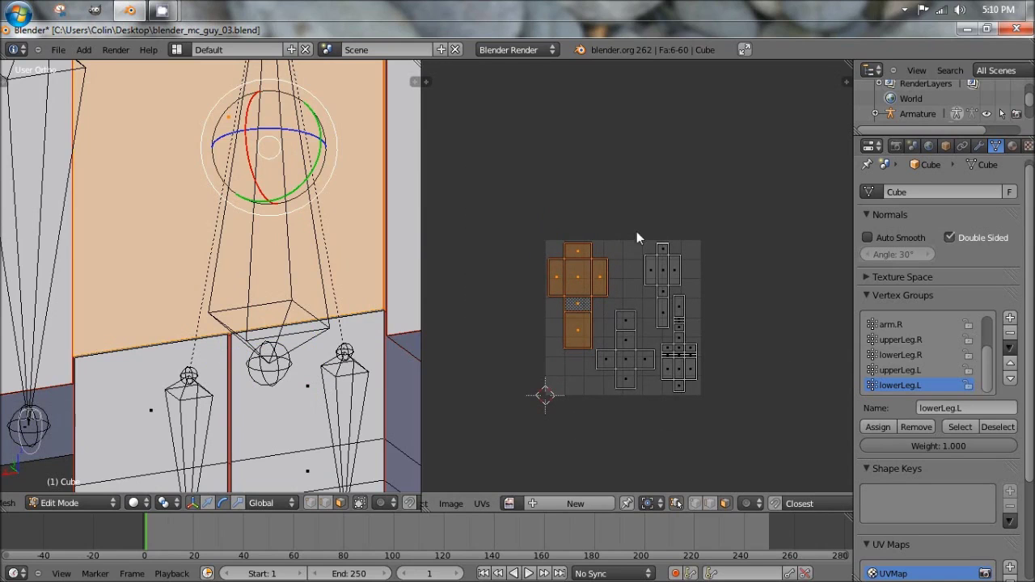
# Select the head's linked faces, scale their UV island up by about 1.13 and nudge it between the torso and leg islands.
pyautogui.moveTo(651, 360); pyautogui.dragTo(609, 317, button='middle')
pyautogui.scroll(1, 598, 296)
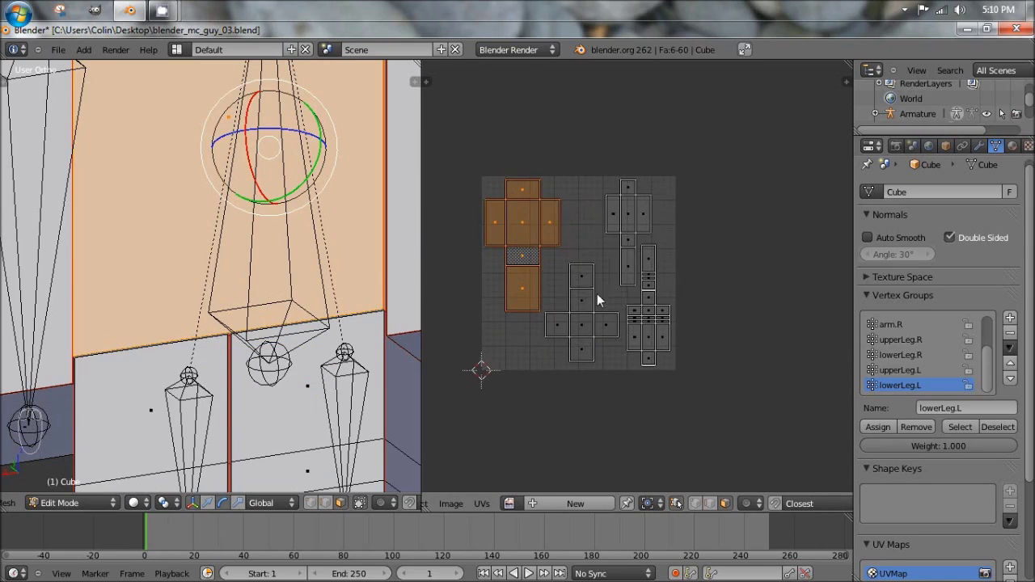
pyautogui.scroll(-8, 339, 235)
pyautogui.keyDown('shift'); pyautogui.scroll(2, 268, 217); pyautogui.keyUp('shift')
pyautogui.press('a')
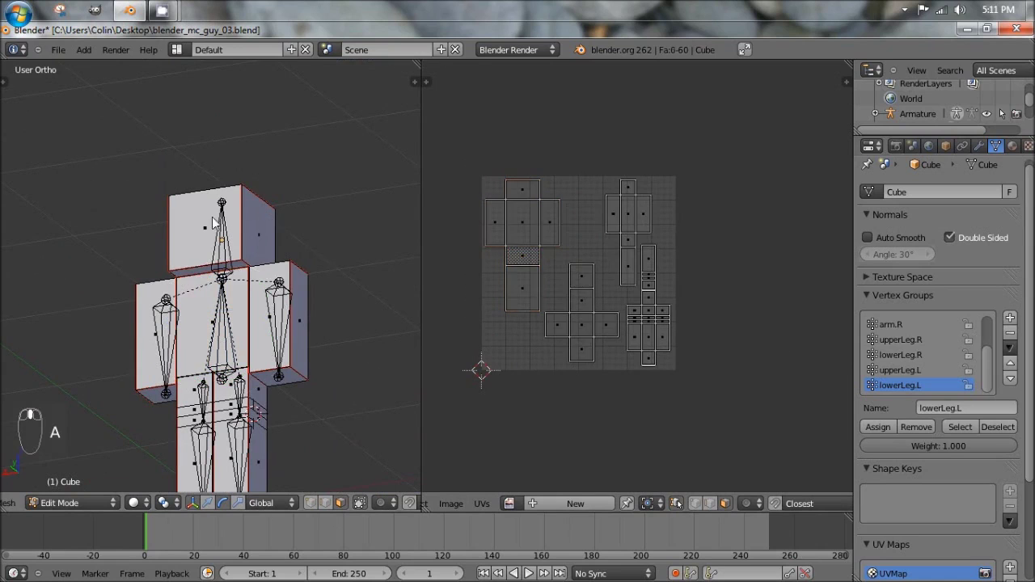
pyautogui.press('l')
pyautogui.scroll(1, 635, 285)
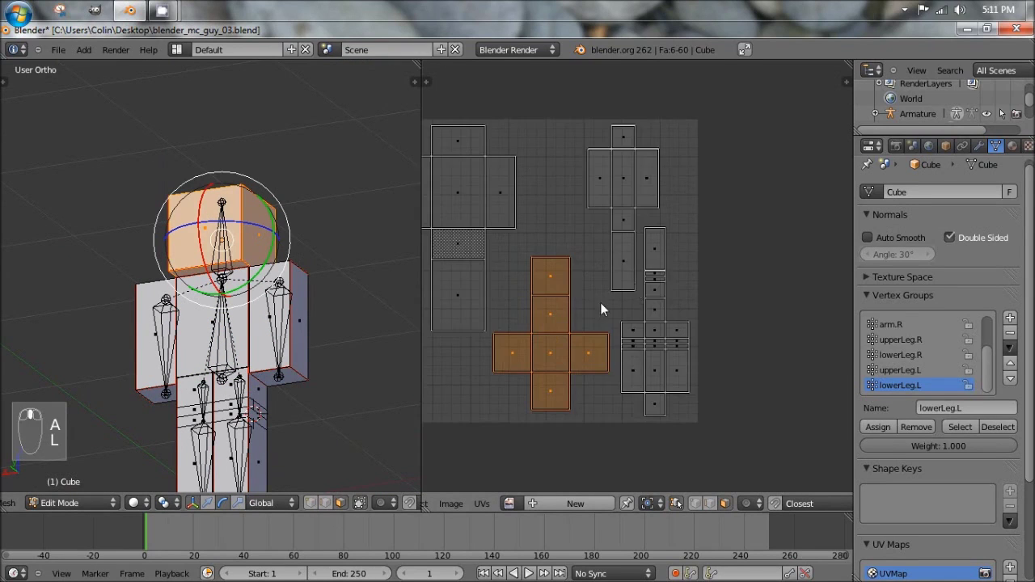
pyautogui.scroll(1, 599, 302)
pyautogui.press('s')
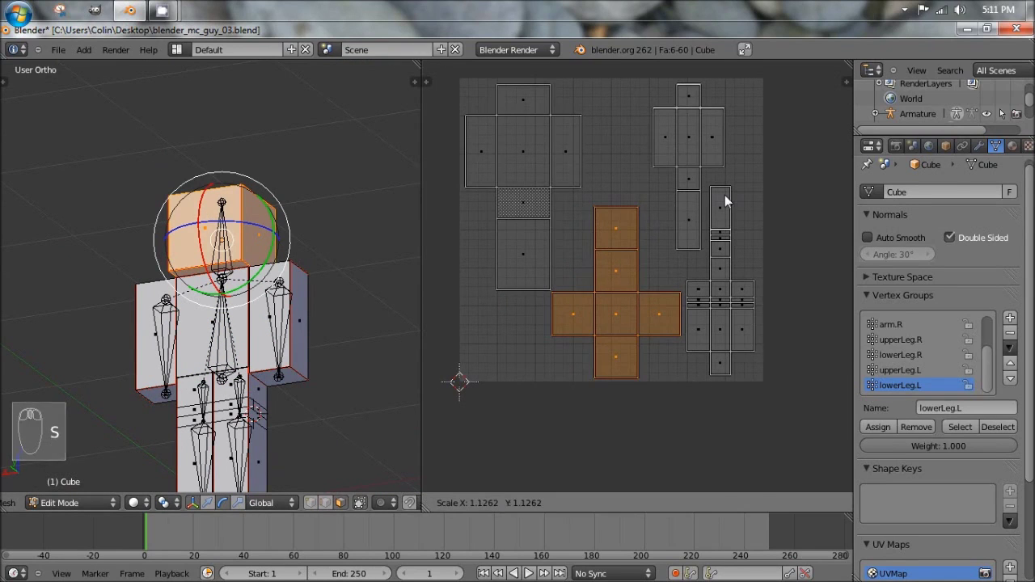
pyautogui.click(722, 196)
pyautogui.press('g')
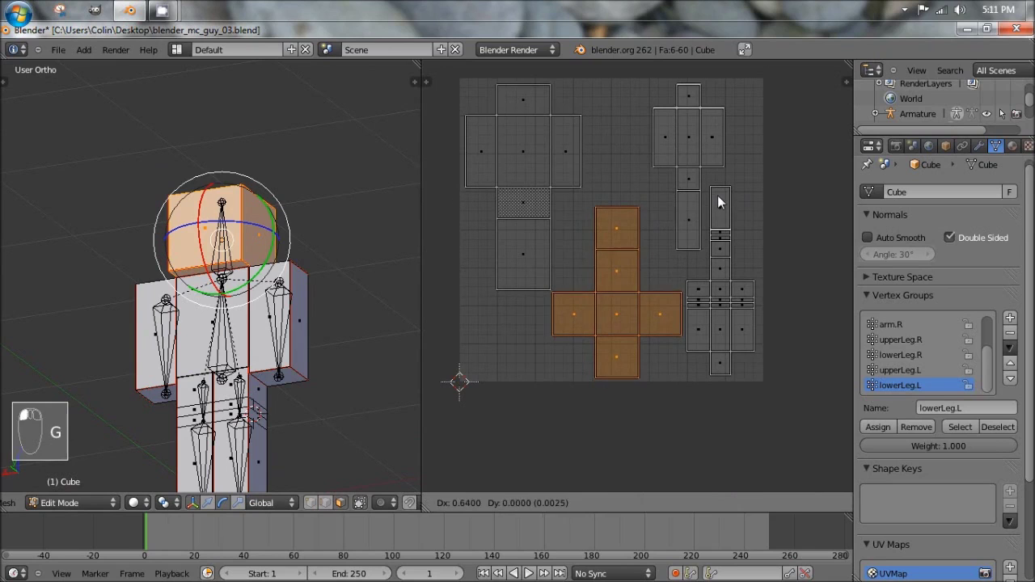
pyautogui.click(717, 195)
# Deselect all faces and save the project over blender_mc_guy_03.blend.
pyautogui.press('a')
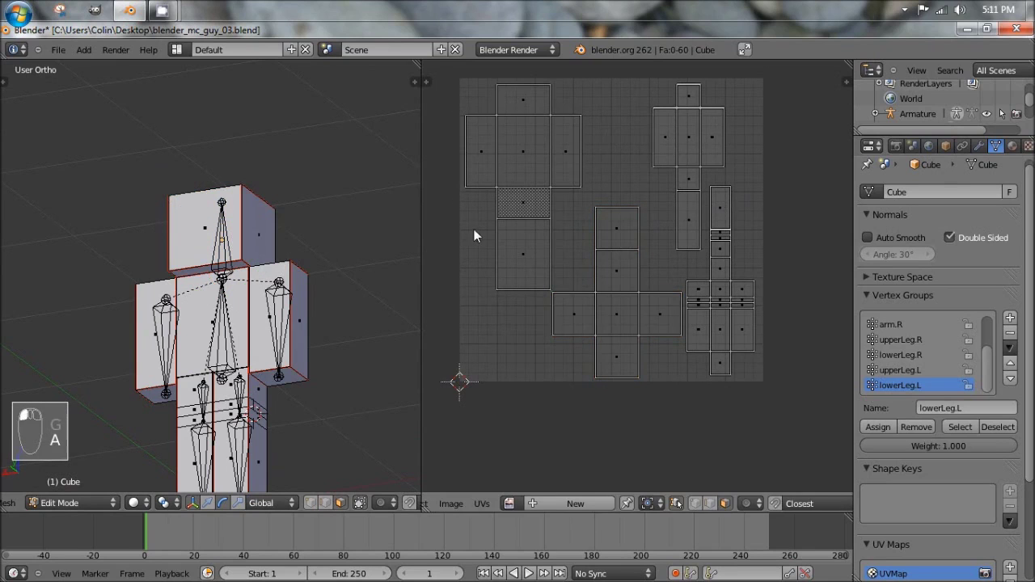
pyautogui.hotkey('ctrl', 's')
pyautogui.click(317, 136)
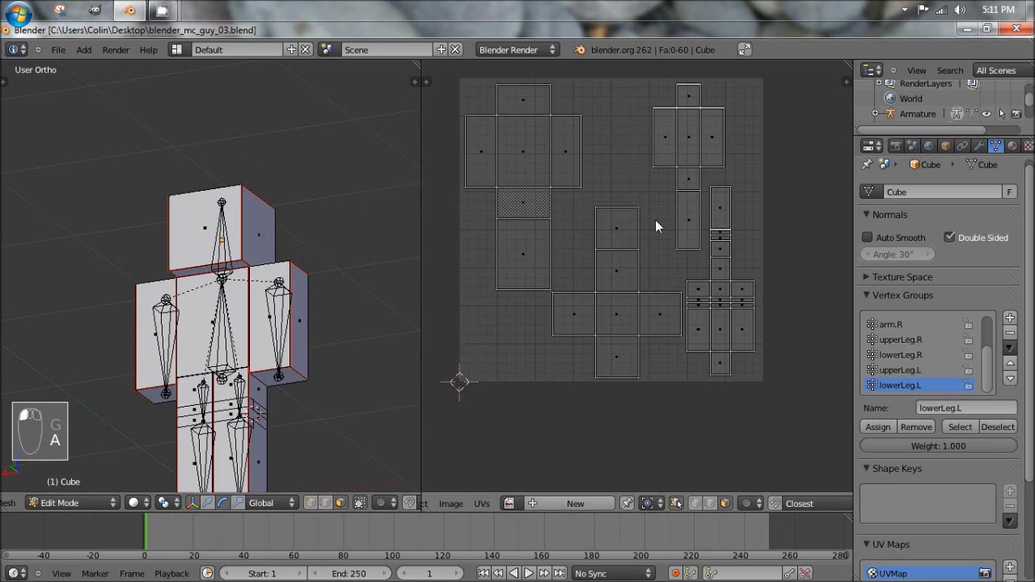
# Select all the UV islands and start a UV layout export with the fill opacity set to 0.
pyautogui.moveTo(577, 178); pyautogui.dragTo(616, 234, button='middle')
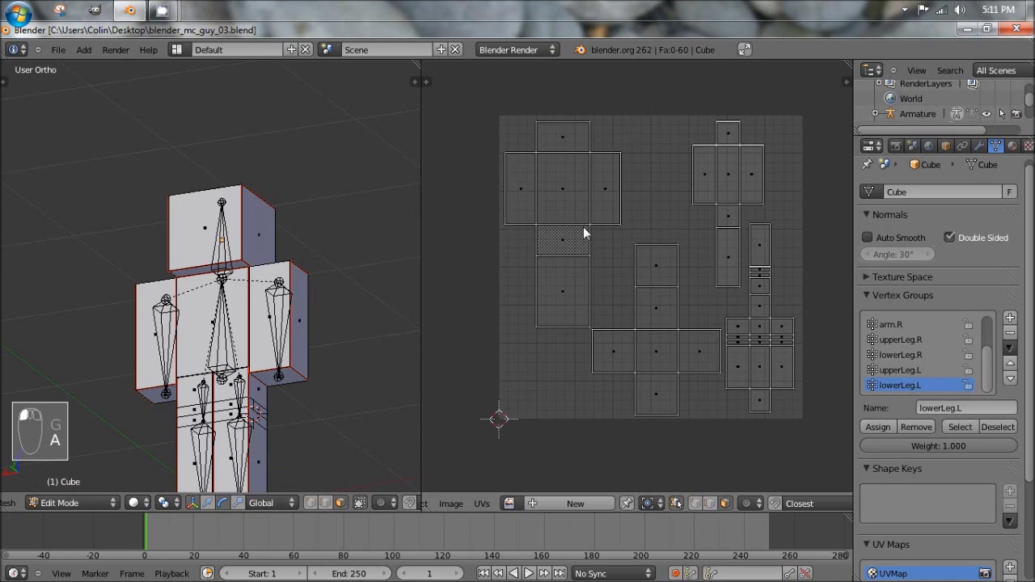
pyautogui.press('a')
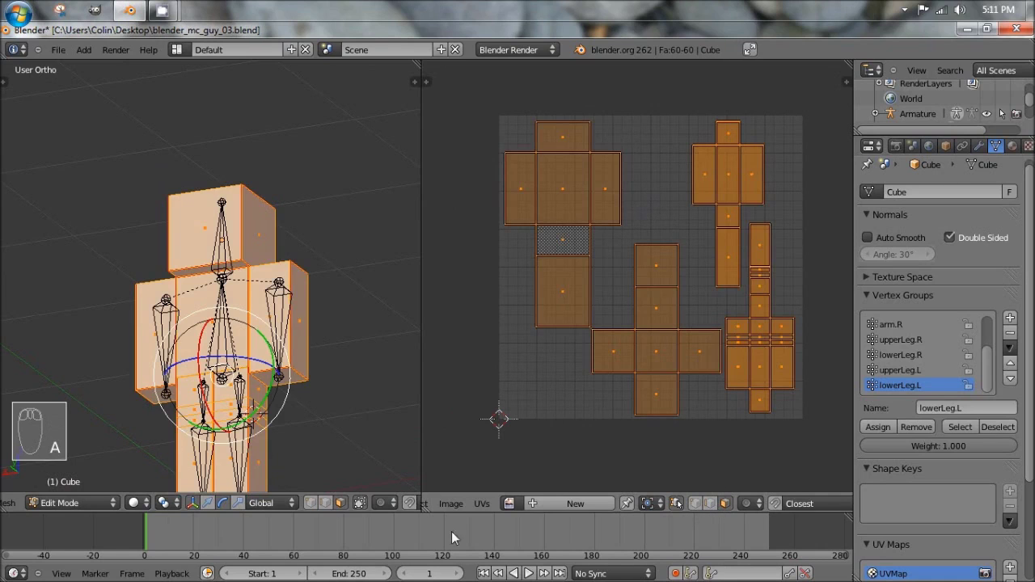
pyautogui.click(483, 504)
pyautogui.click(483, 503)
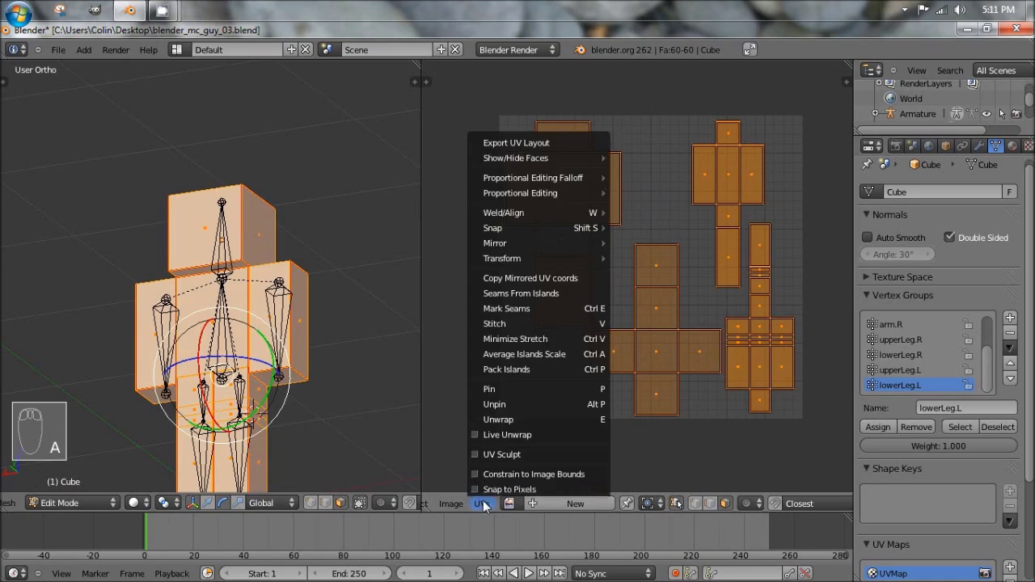
pyautogui.click(521, 144)
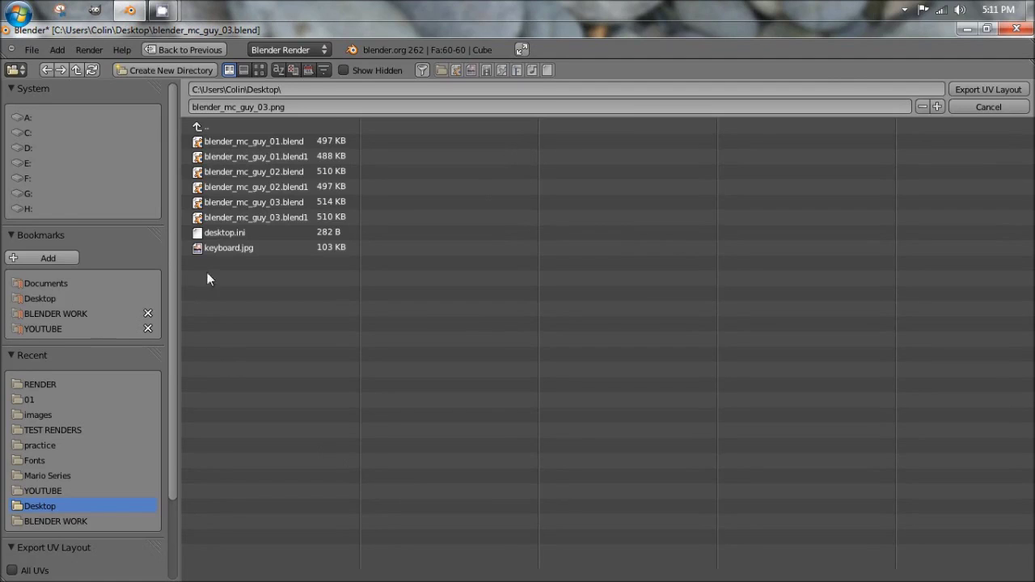
pyautogui.moveTo(173, 237); pyautogui.dragTo(173, 405)
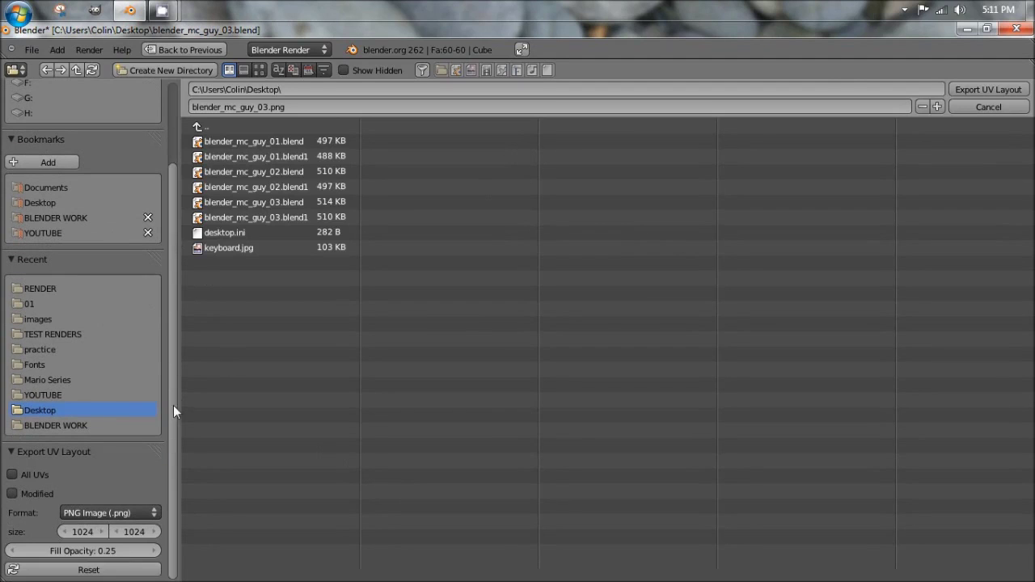
pyautogui.click(104, 552)
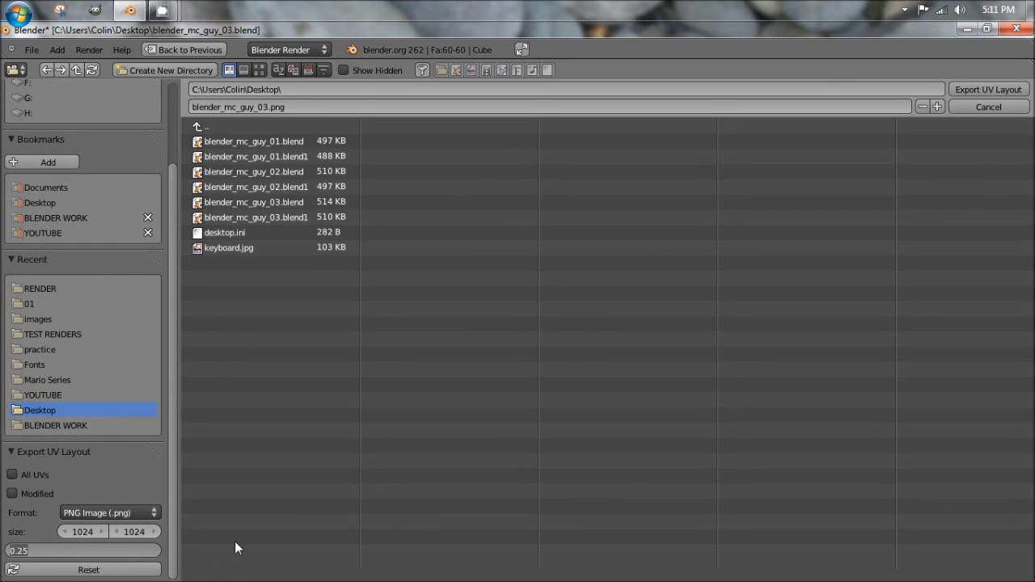
pyautogui.write('0')
pyautogui.press('Return')
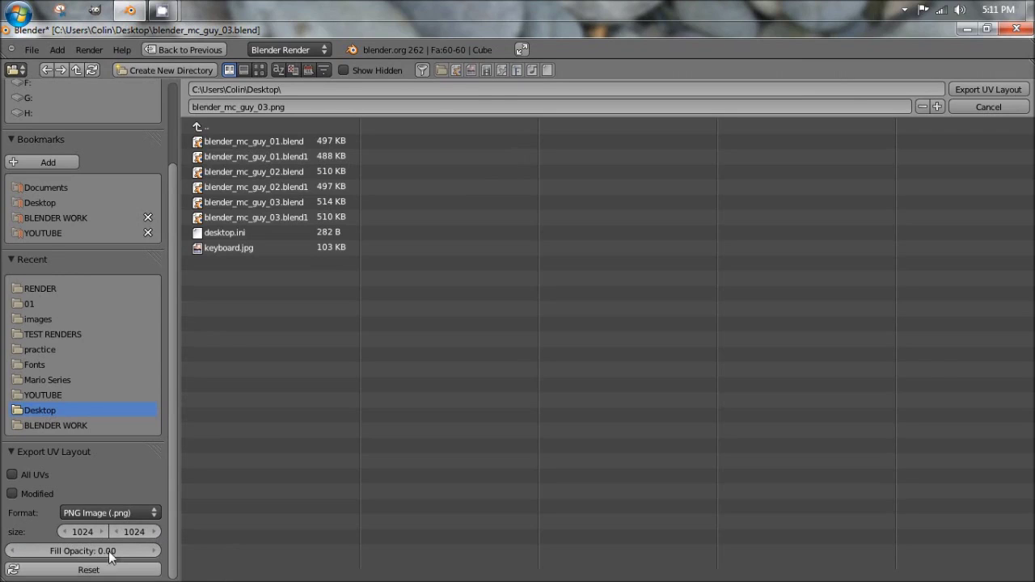
# Export the UV layout to the Desktop as blender_mc_guy_uv_layout.png and save over blender_mc_guy_03.blend.
pyautogui.click(261, 107)
pyautogui.moveTo(271, 109); pyautogui.dragTo(151, 106)
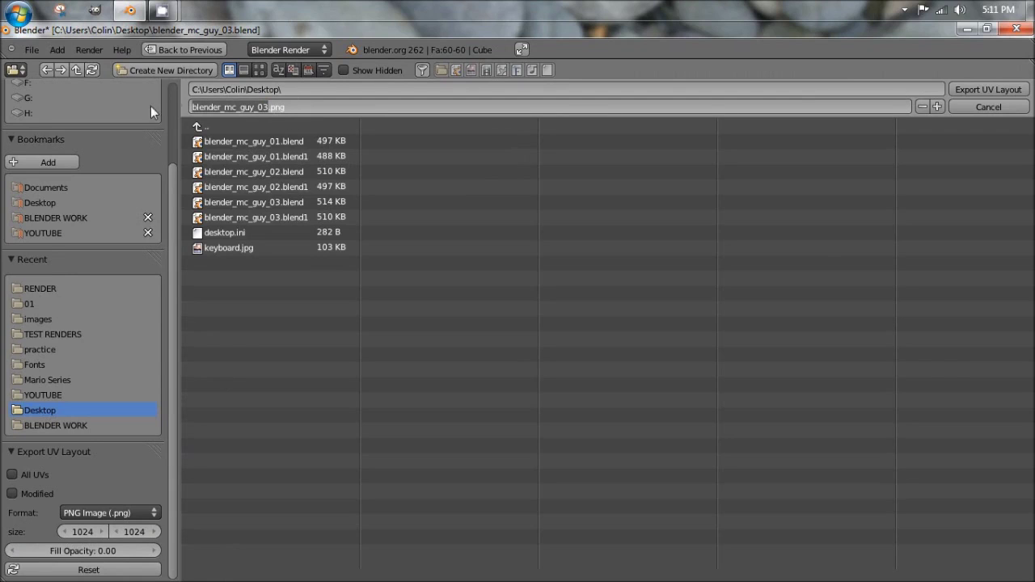
pyautogui.click(269, 107)
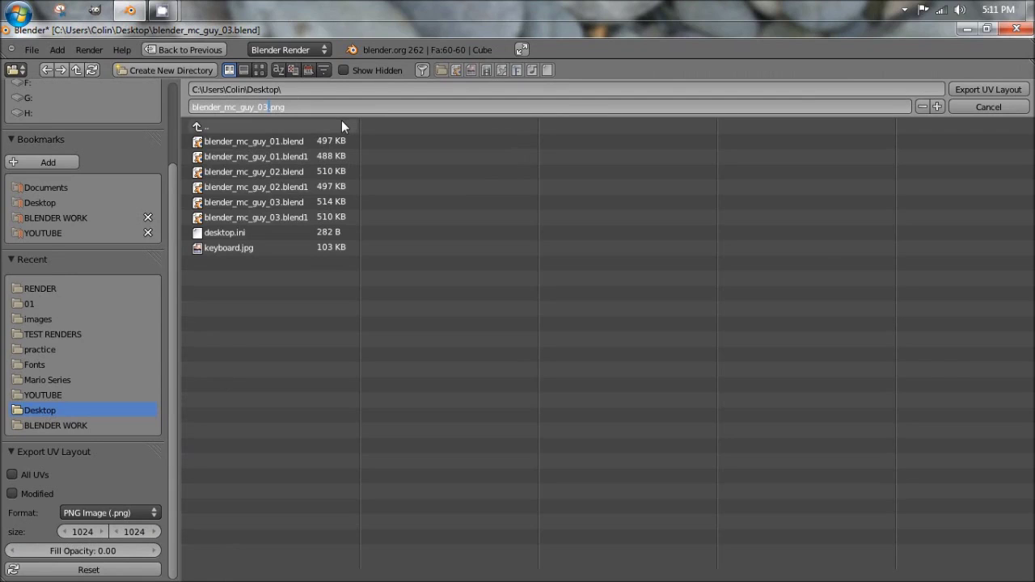
pyautogui.press('BackSpace')
pyautogui.press('BackSpace')
pyautogui.write('uv_layout')
pyautogui.press('Return')
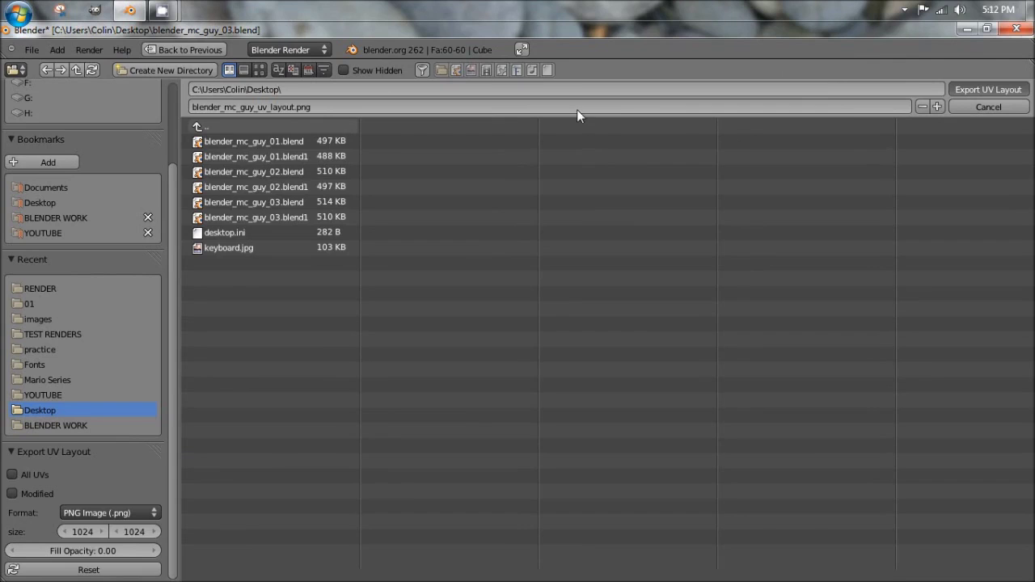
pyautogui.press('Return')
pyautogui.hotkey('ctrl', 's')
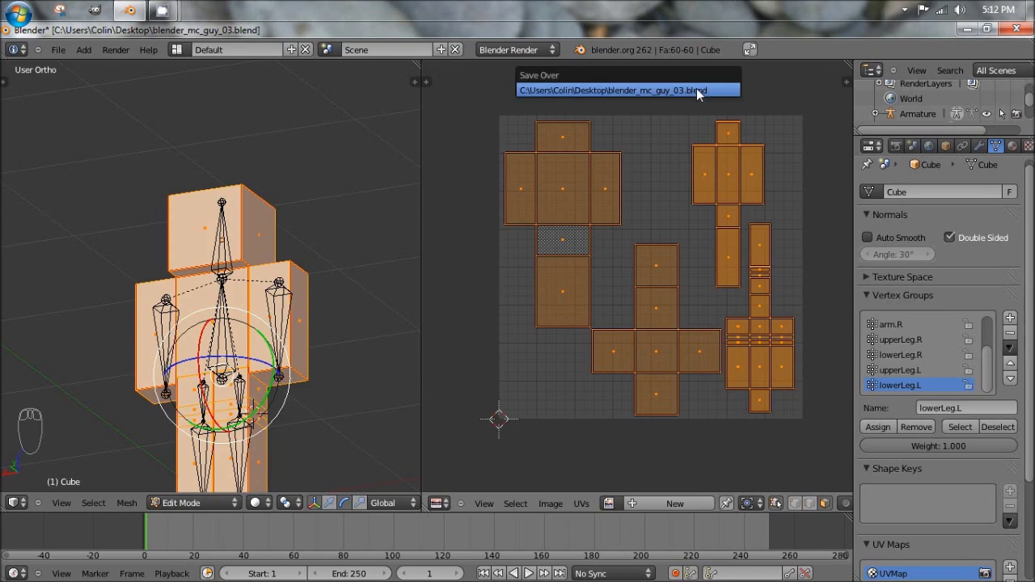
pyautogui.click(696, 89)
# Switch to GIMP and open blender_mc_guy_uv_layout.png from the Desktop.
pyautogui.click(964, 30)
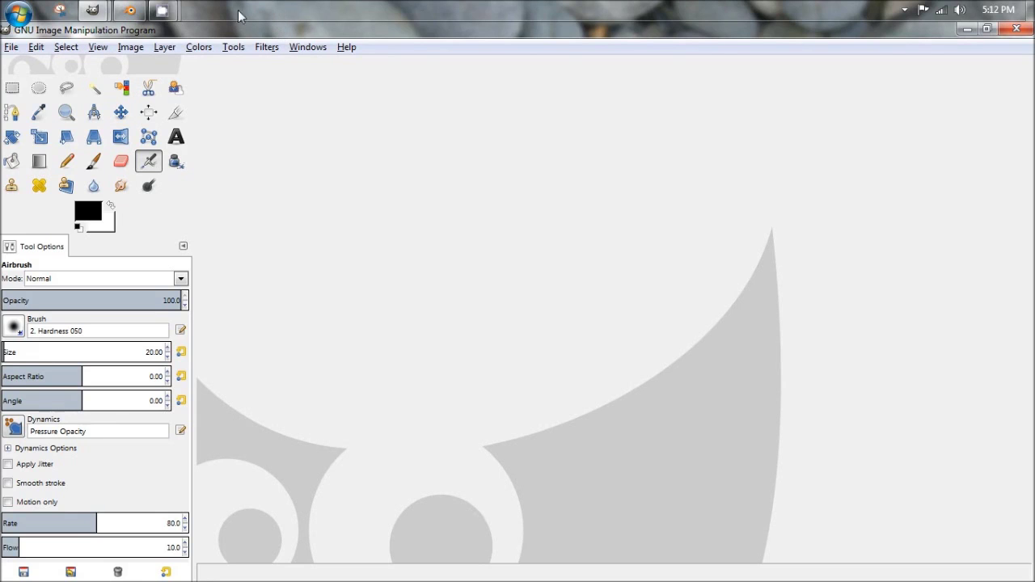
pyautogui.click(12, 48)
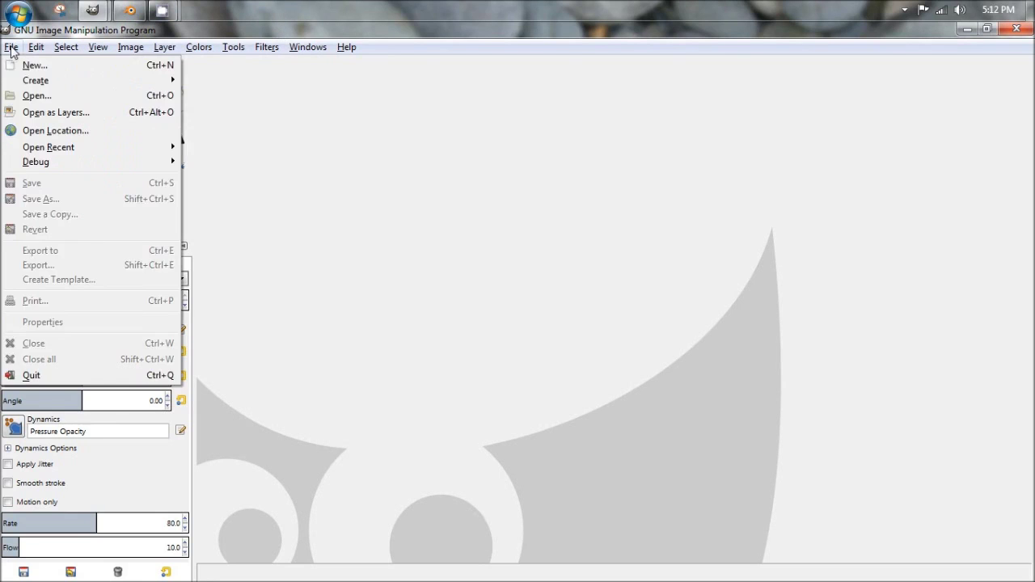
pyautogui.click(54, 97)
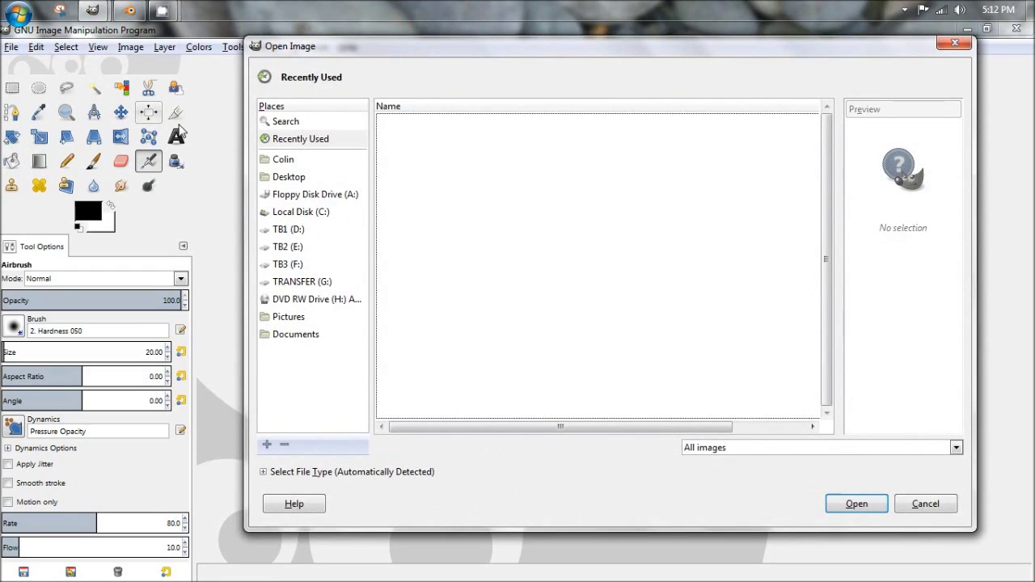
pyautogui.click(289, 176)
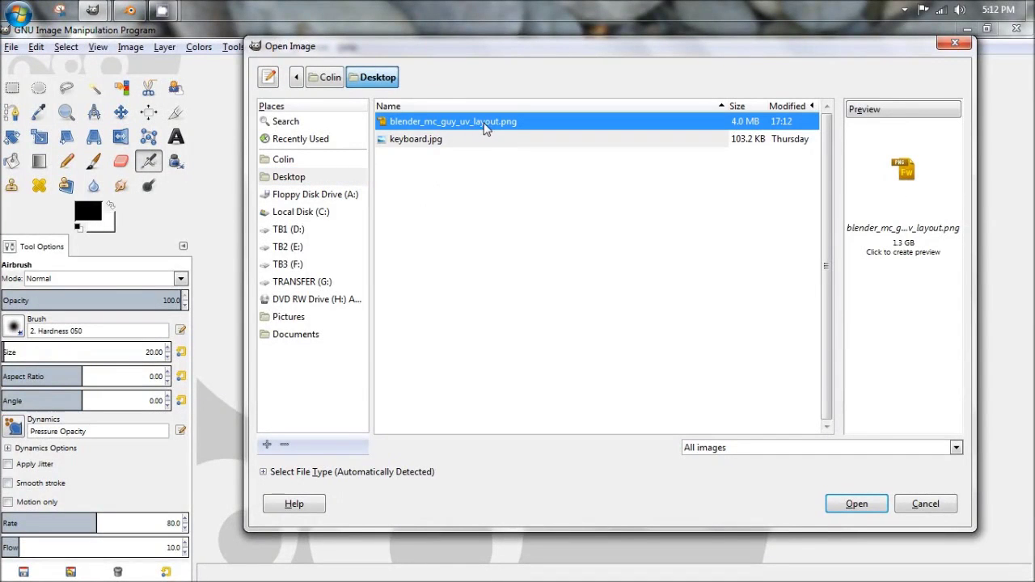
pyautogui.click(848, 503)
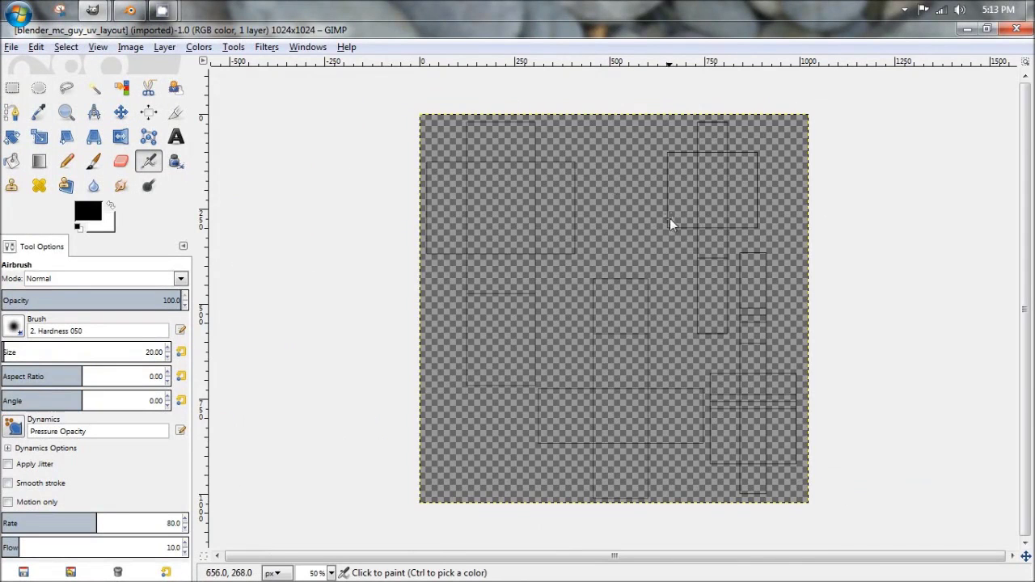
# Examine the exported island outlines at 100% zoom and compare them with the UV layout in Blender.
pyautogui.press('+')
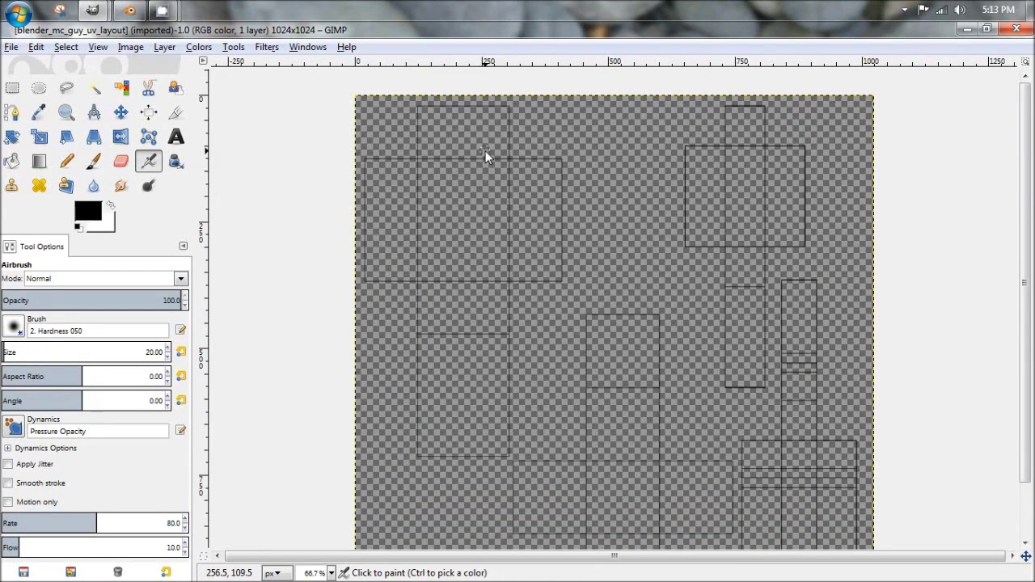
pyautogui.press('+')
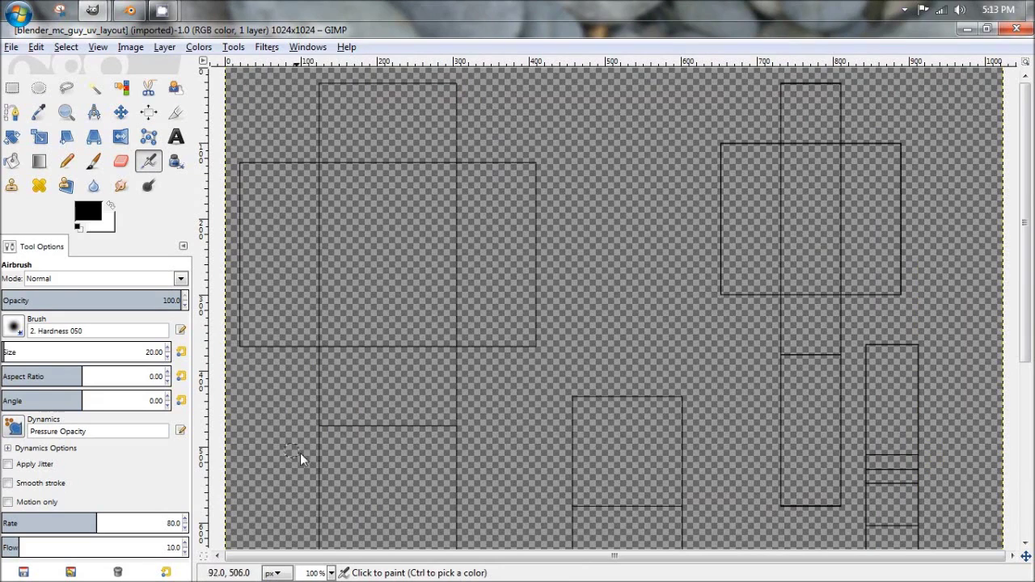
pyautogui.click(130, 9)
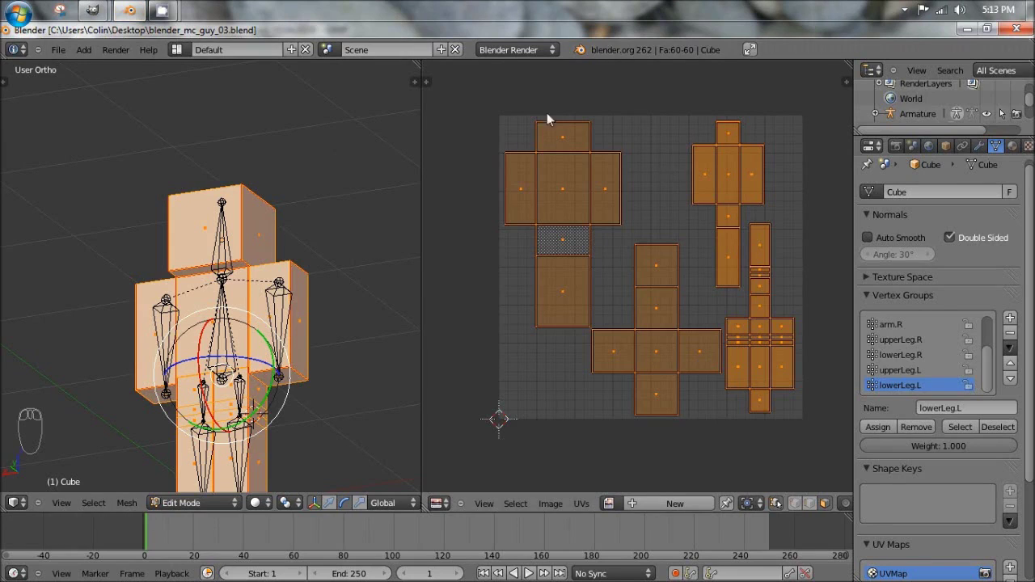
pyautogui.click(967, 29)
pyautogui.scroll(8, 532, 187)
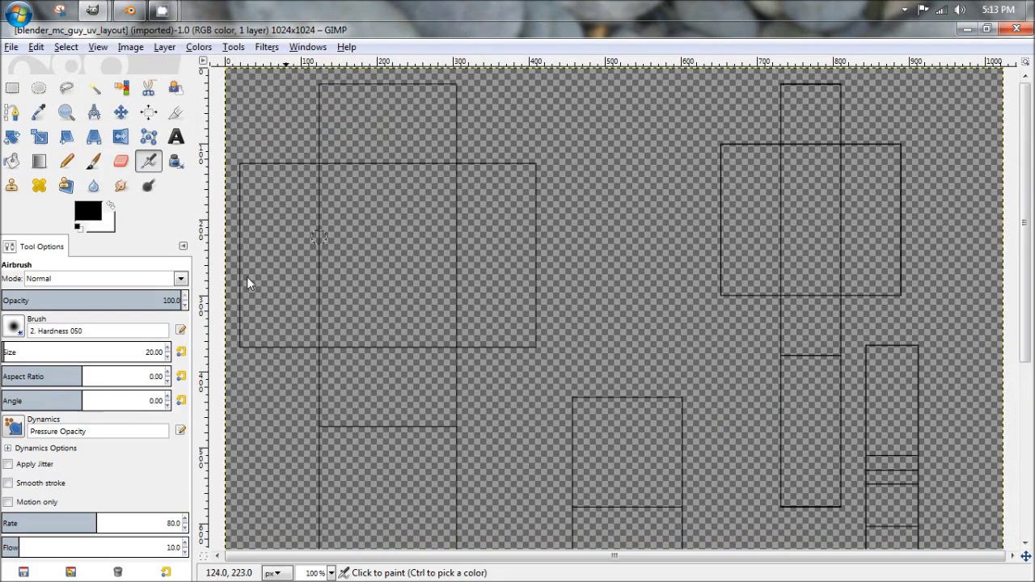
pyautogui.click(323, 48)
pyautogui.moveTo(348, 50)
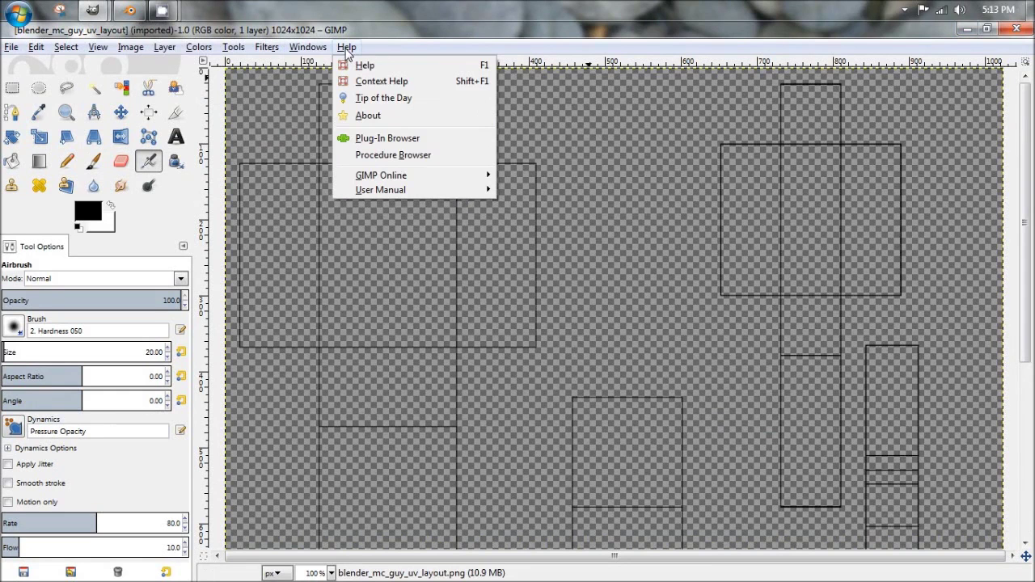
pyautogui.moveTo(260, 52)
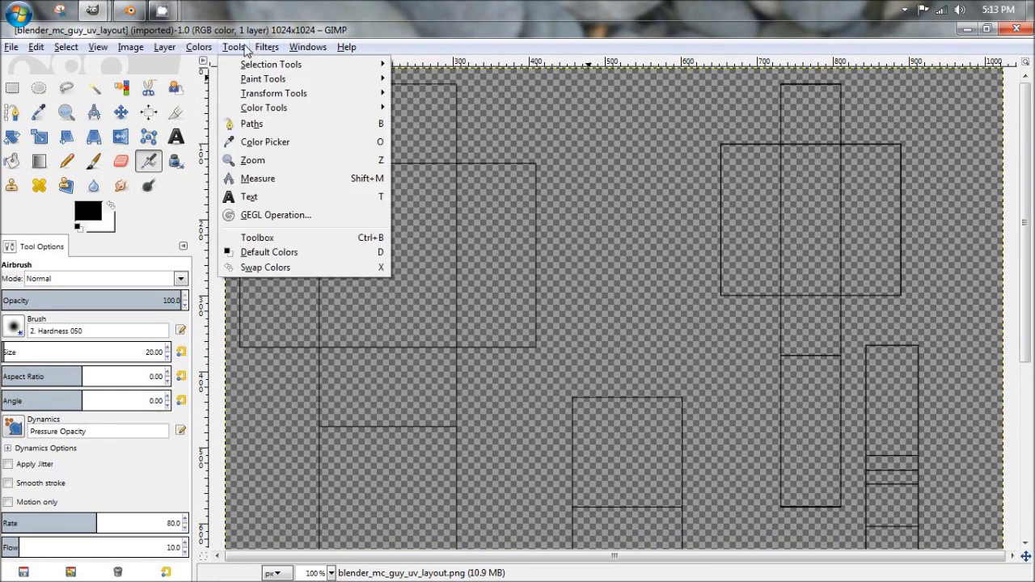
pyautogui.moveTo(158, 51)
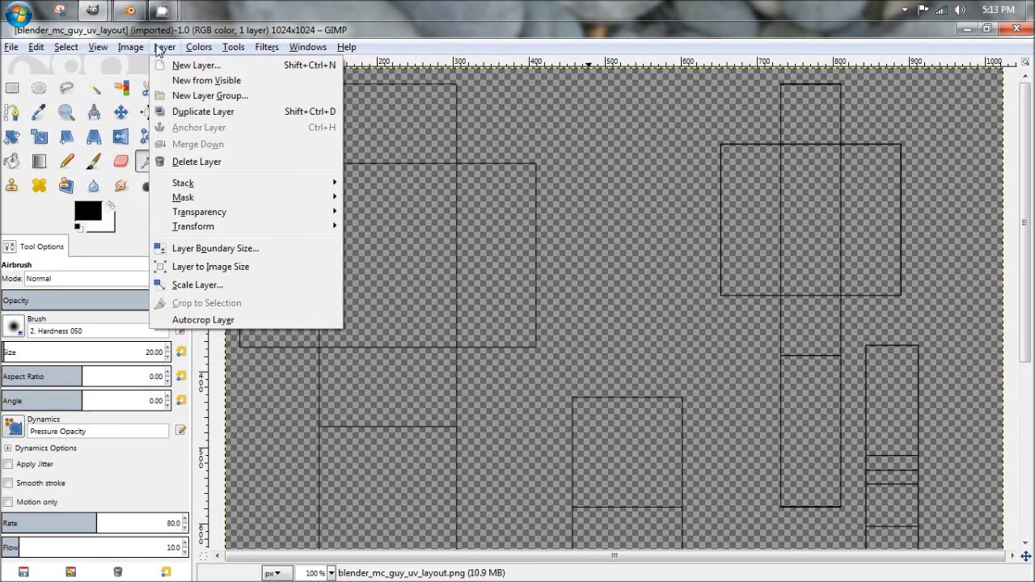
pyautogui.press('Escape')
pyautogui.keyDown('ctrl'); pyautogui.scroll(-2, 432, 153); pyautogui.keyUp('ctrl')
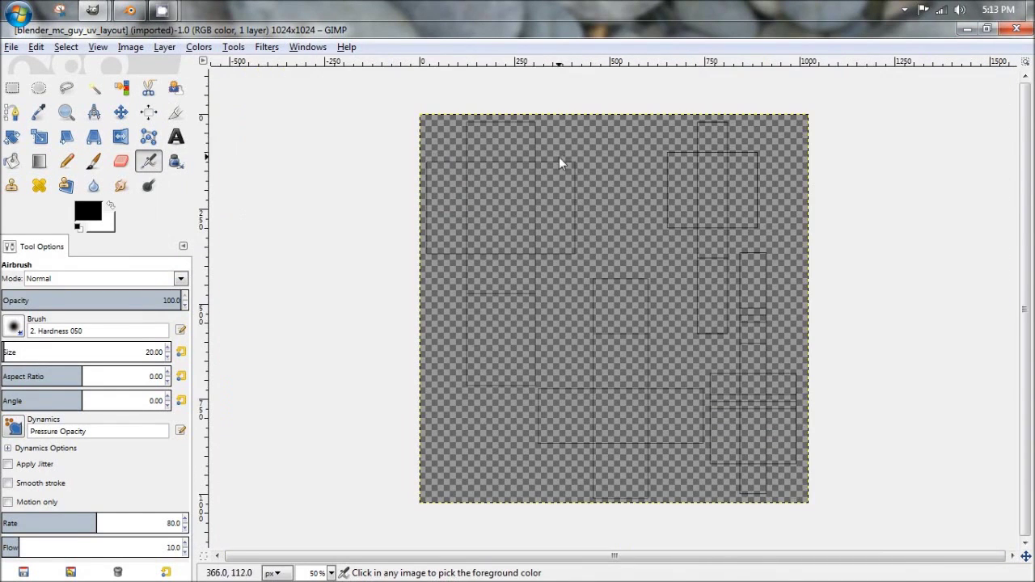
# Try to open the Layers dialog as a dockable dialog.
pyautogui.keyDown('ctrl'); pyautogui.scroll(1, 559, 157); pyautogui.keyUp('ctrl')
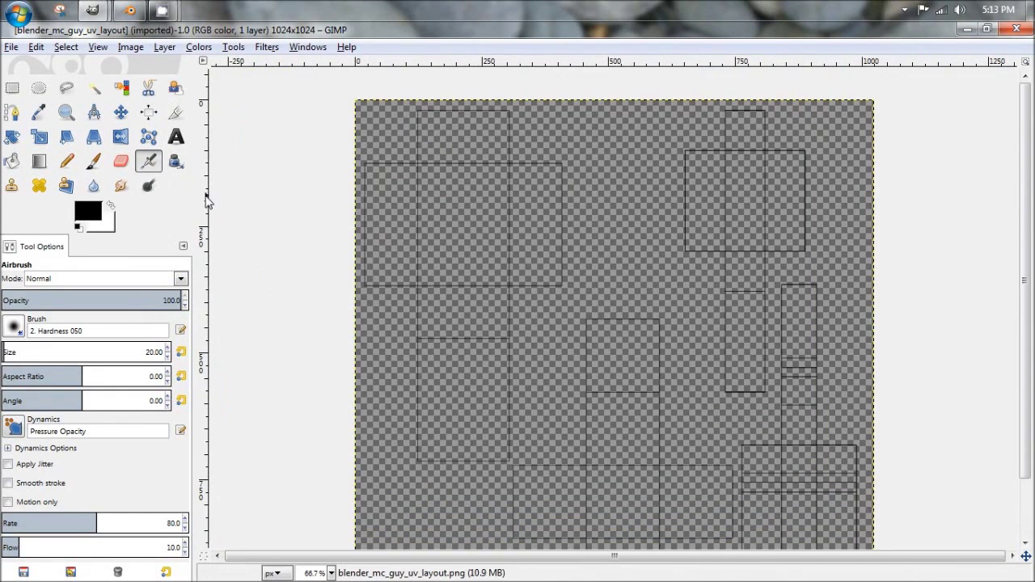
pyautogui.click(311, 49)
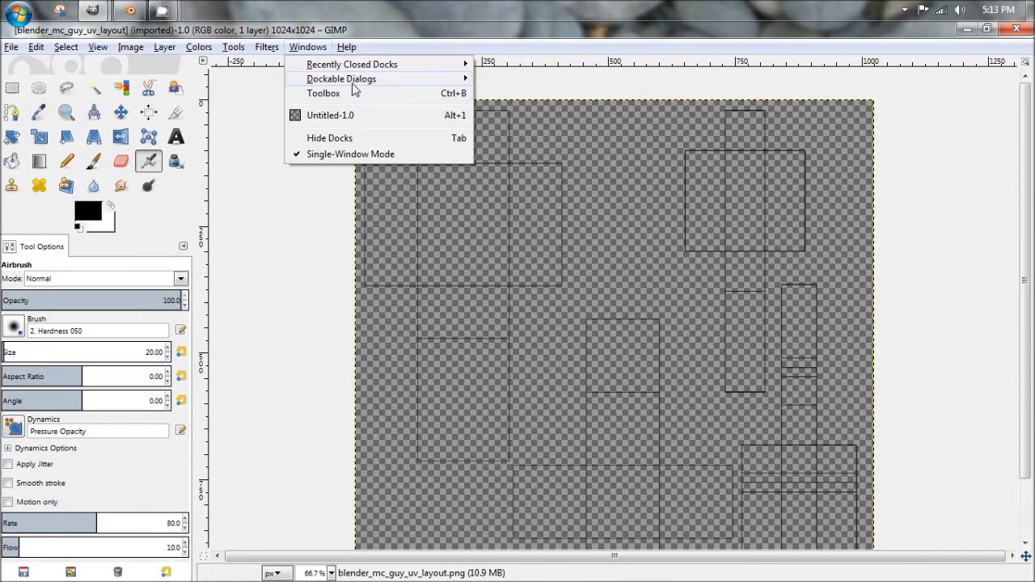
pyautogui.click(164, 47)
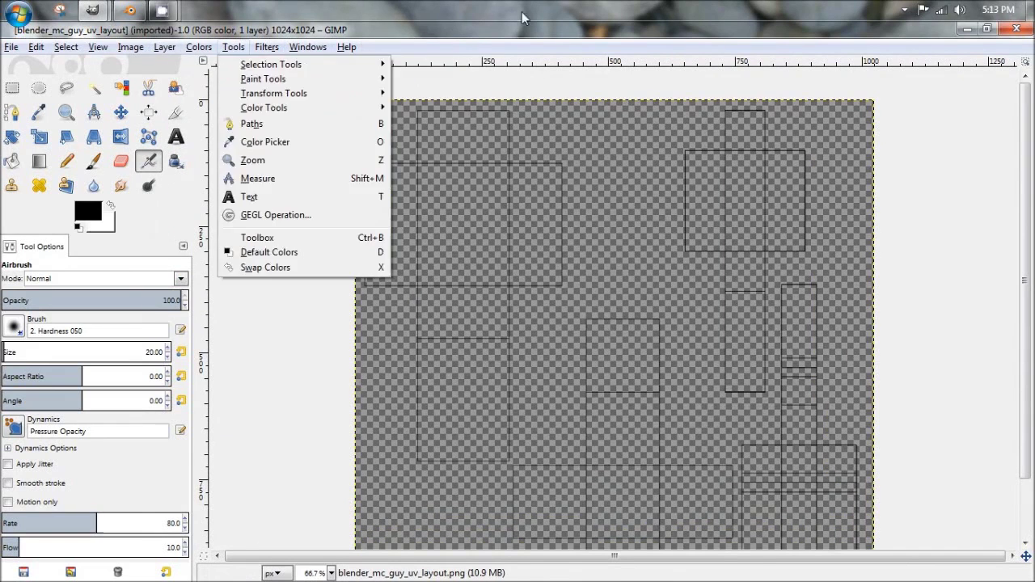
pyautogui.click(543, 31)
pyautogui.moveTo(542, 30); pyautogui.dragTo(590, 24)
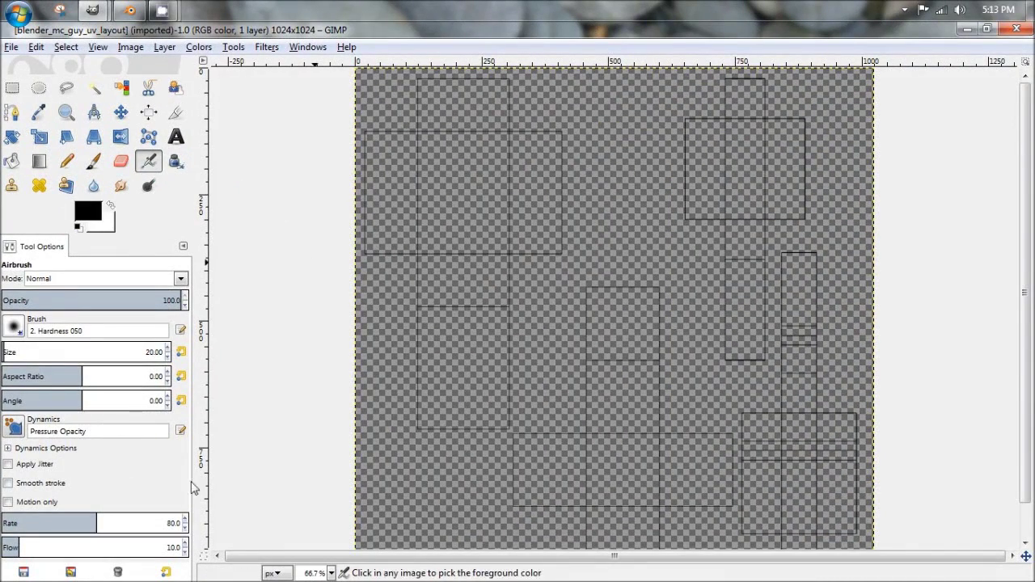
pyautogui.click(296, 47)
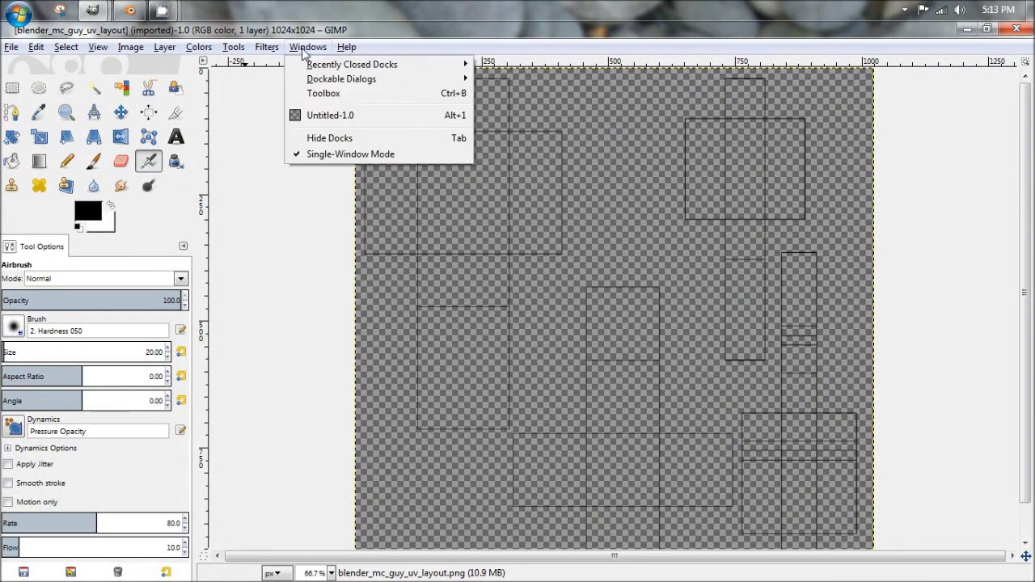
pyautogui.moveTo(311, 50)
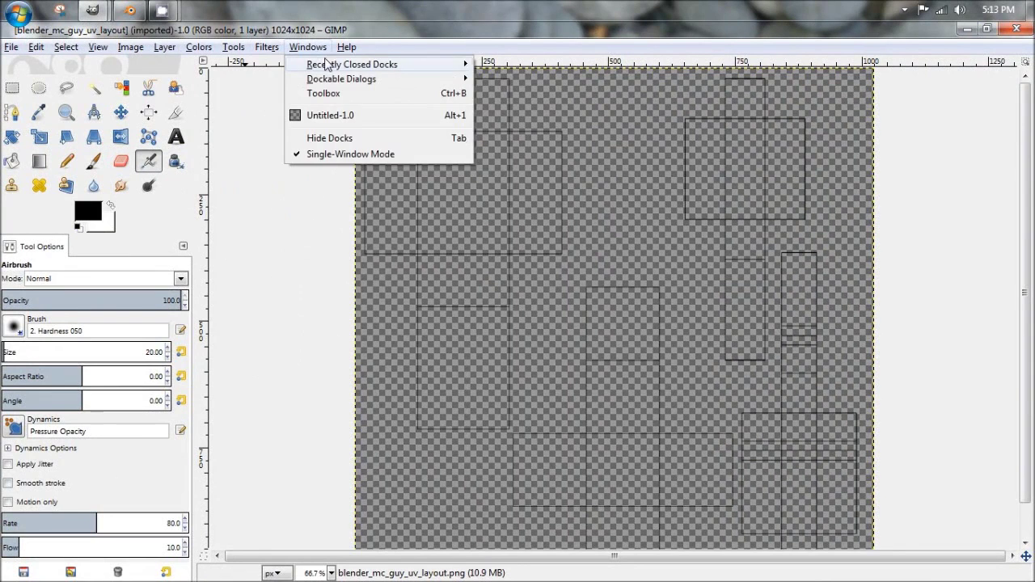
pyautogui.moveTo(376, 81)
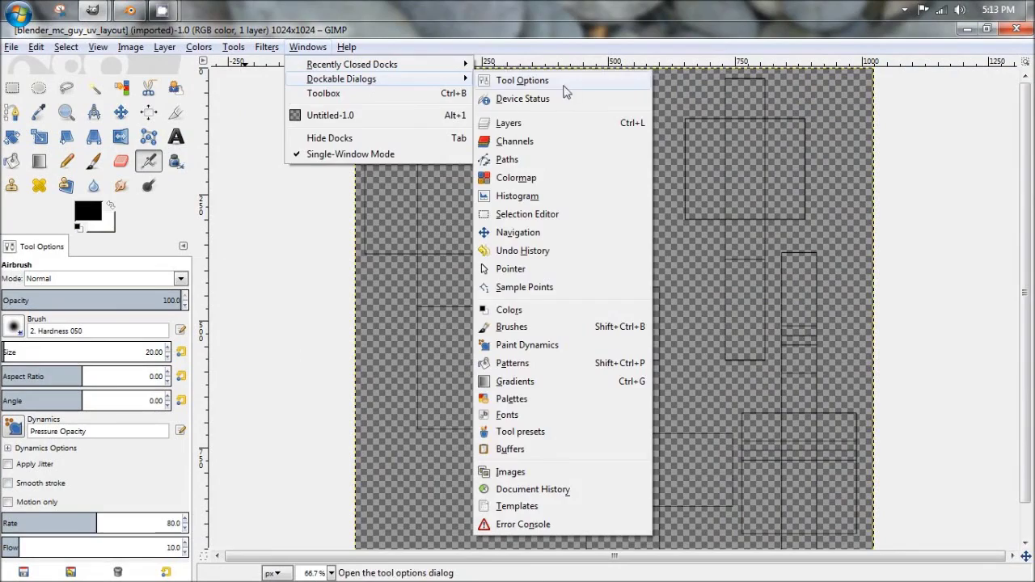
pyautogui.click(521, 129)
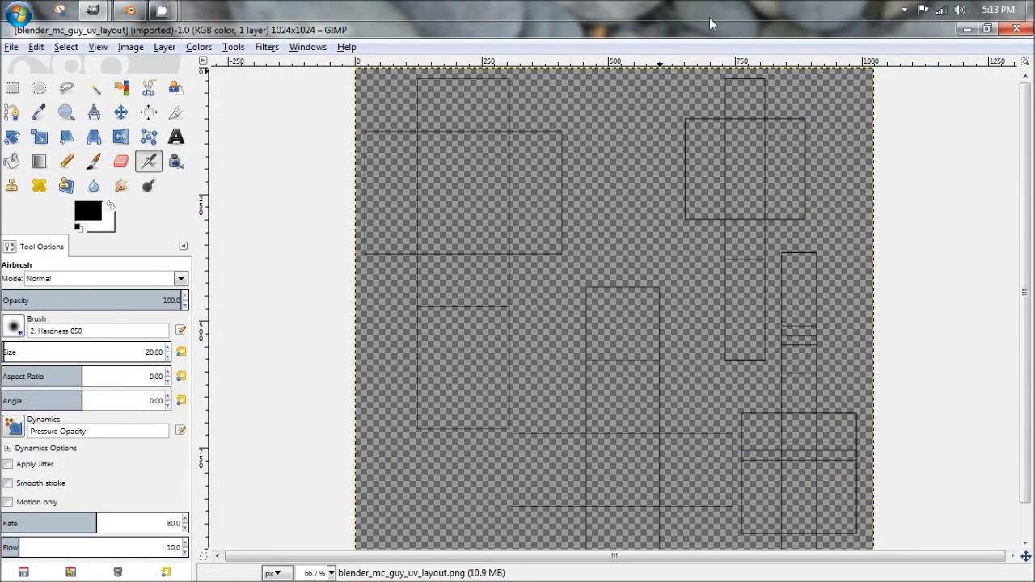
pyautogui.moveTo(709, 24); pyautogui.dragTo(626, 39)
pyautogui.click(318, 49)
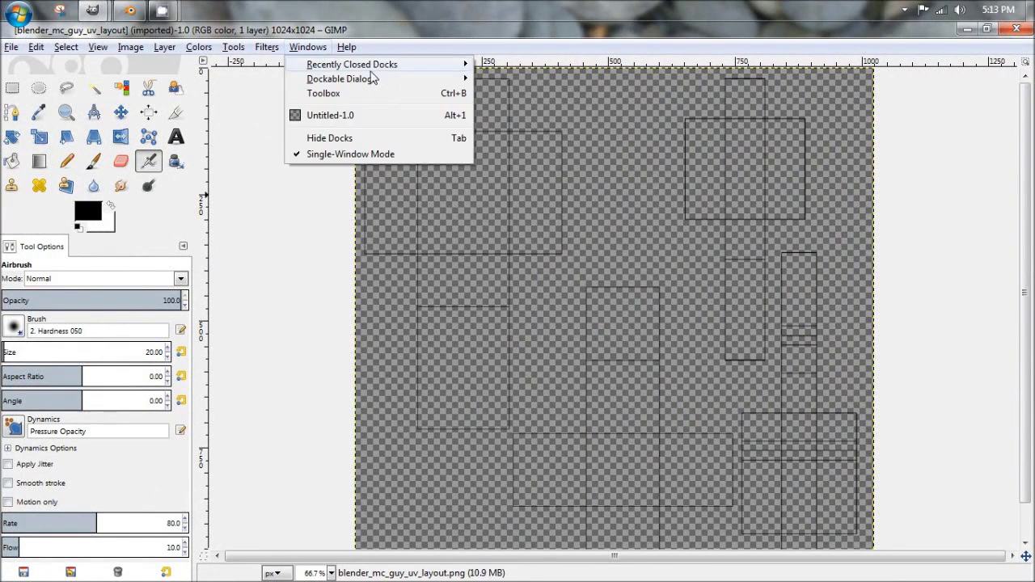
pyautogui.press('Escape')
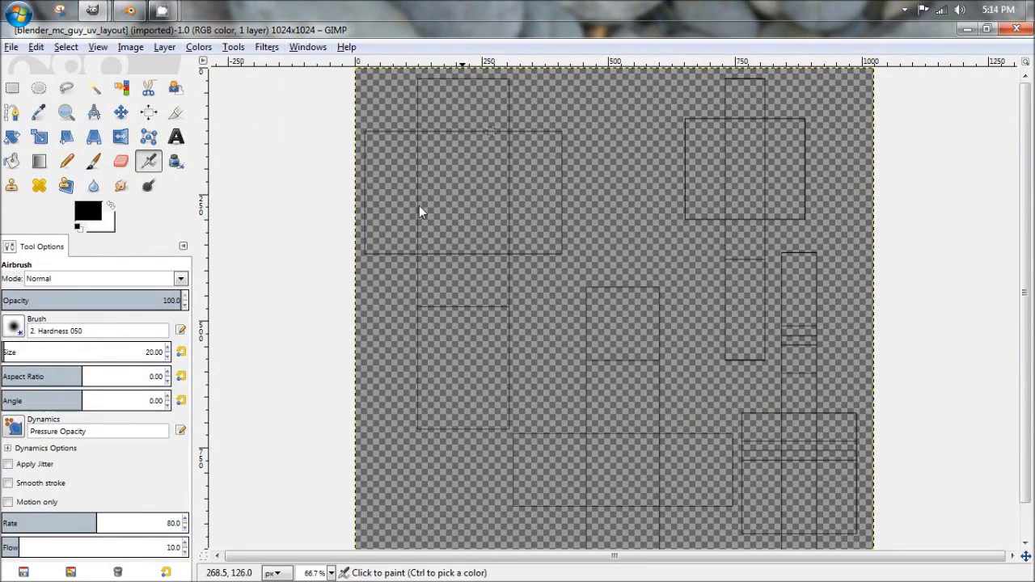
pyautogui.press('Tab')
pyautogui.press('Tab')
pyautogui.press('Tab')
pyautogui.press('Tab')
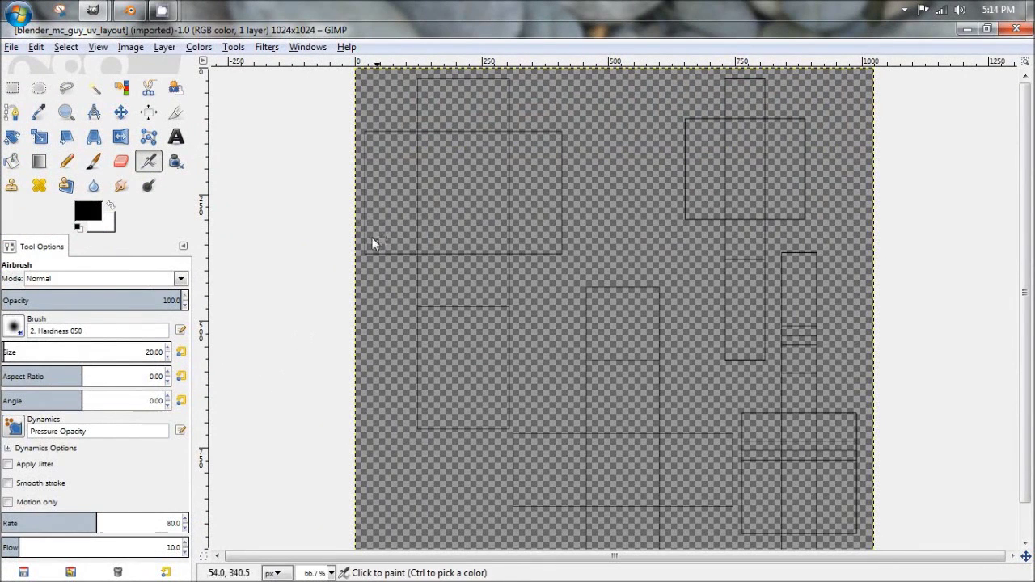
# Set the foreground colour to light blue and activate the Paintbrush tool.
pyautogui.click(11, 88)
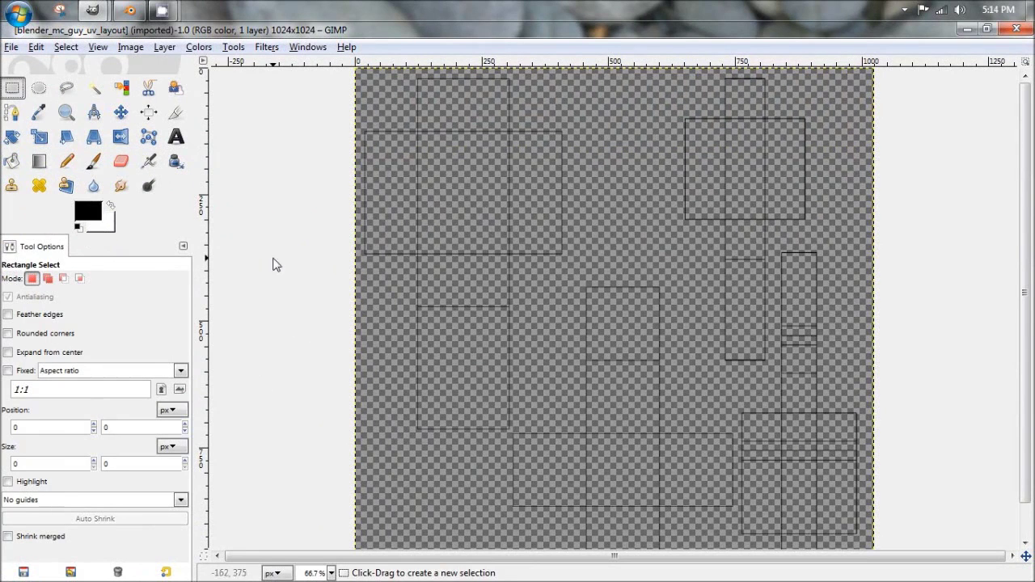
pyautogui.click(89, 209)
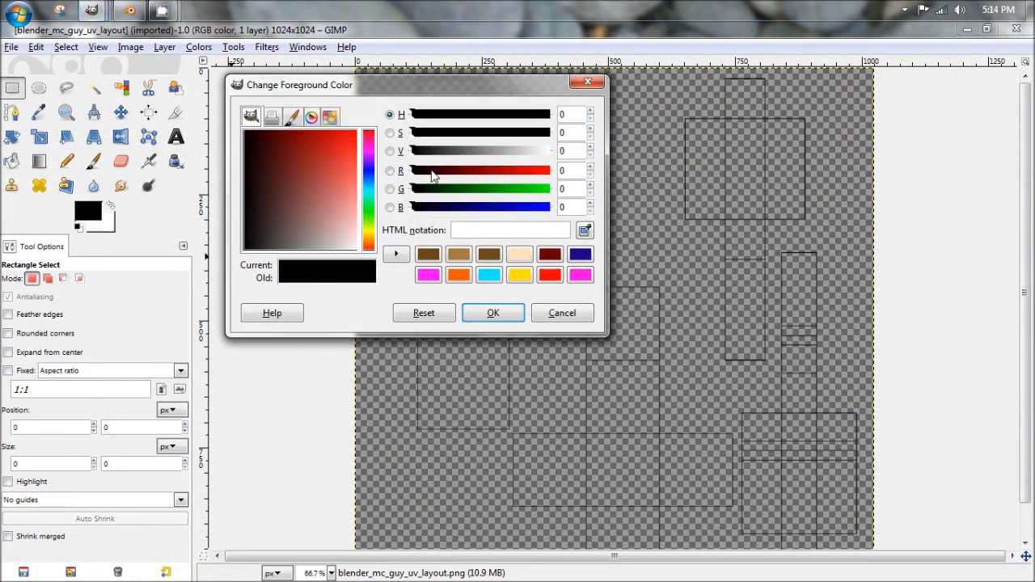
pyautogui.click(369, 191)
pyautogui.click(339, 154)
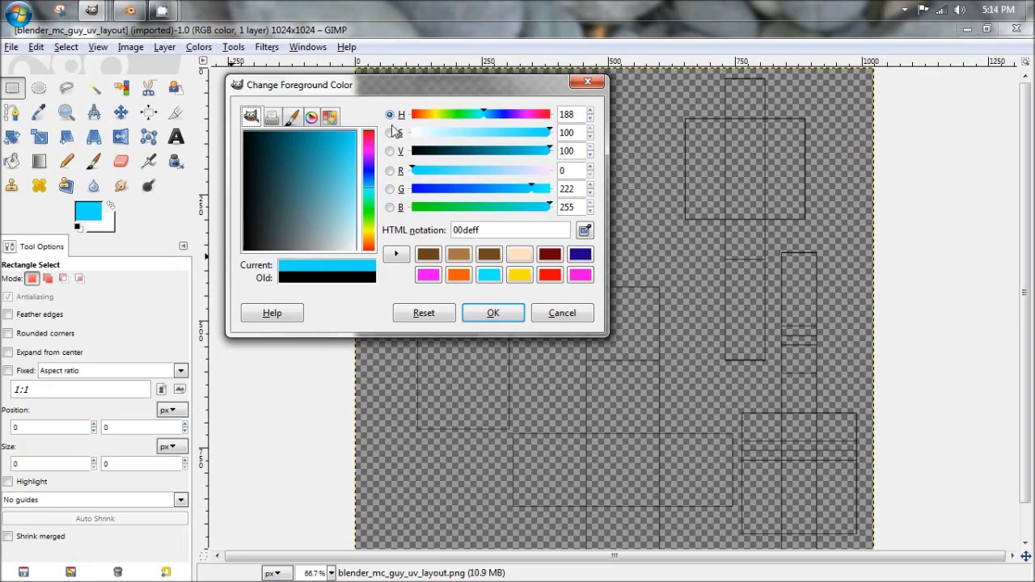
pyautogui.click(484, 312)
pyautogui.click(93, 161)
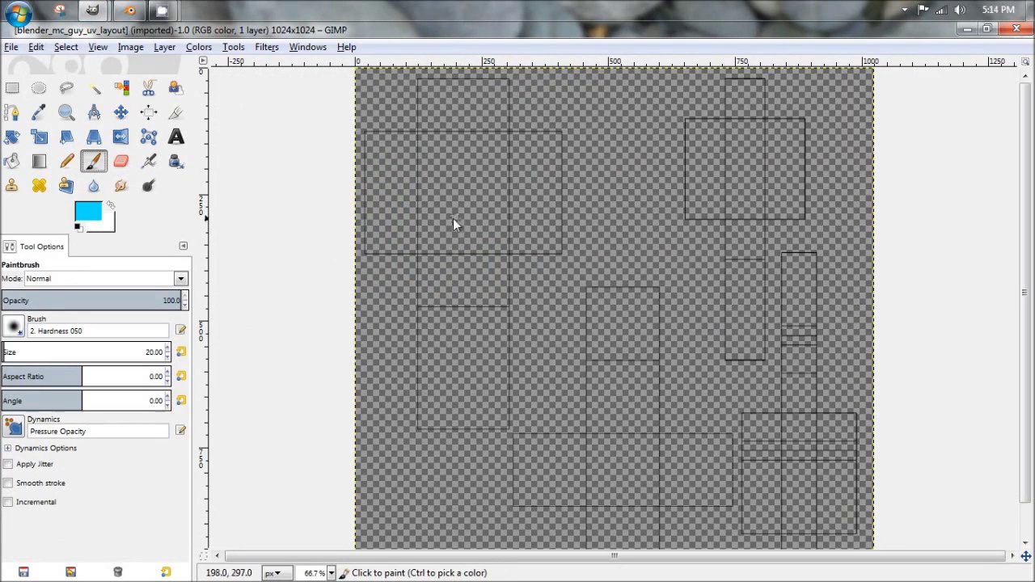
# Set the background colour to a deep blue.
pyautogui.click(110, 223)
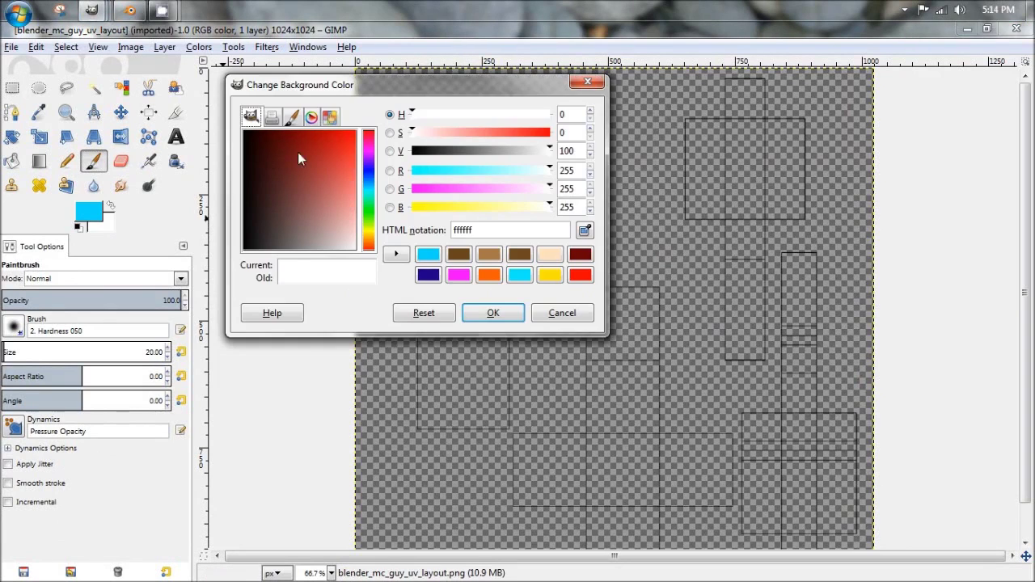
pyautogui.click(369, 172)
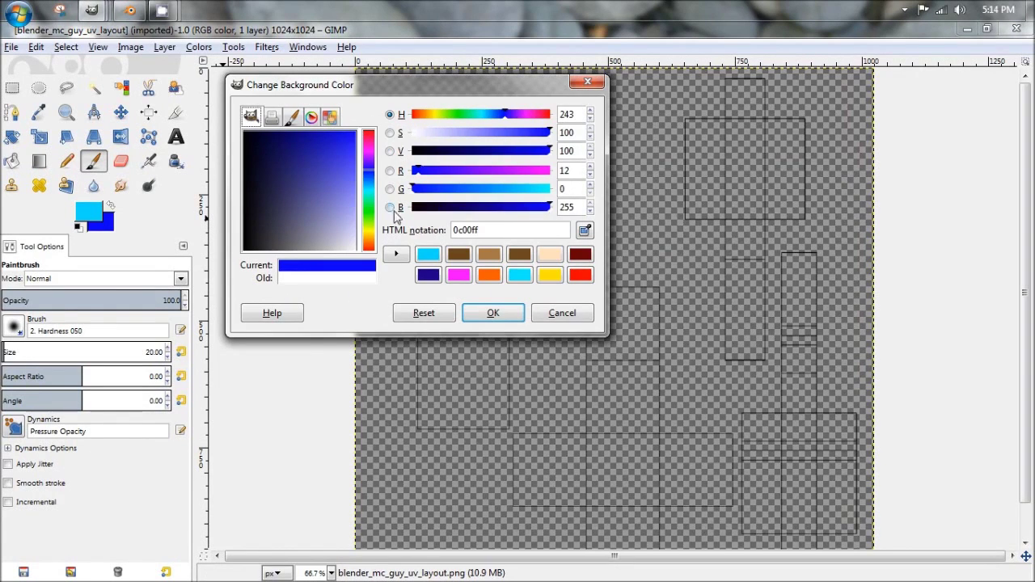
pyautogui.moveTo(374, 174); pyautogui.dragTo(374, 172)
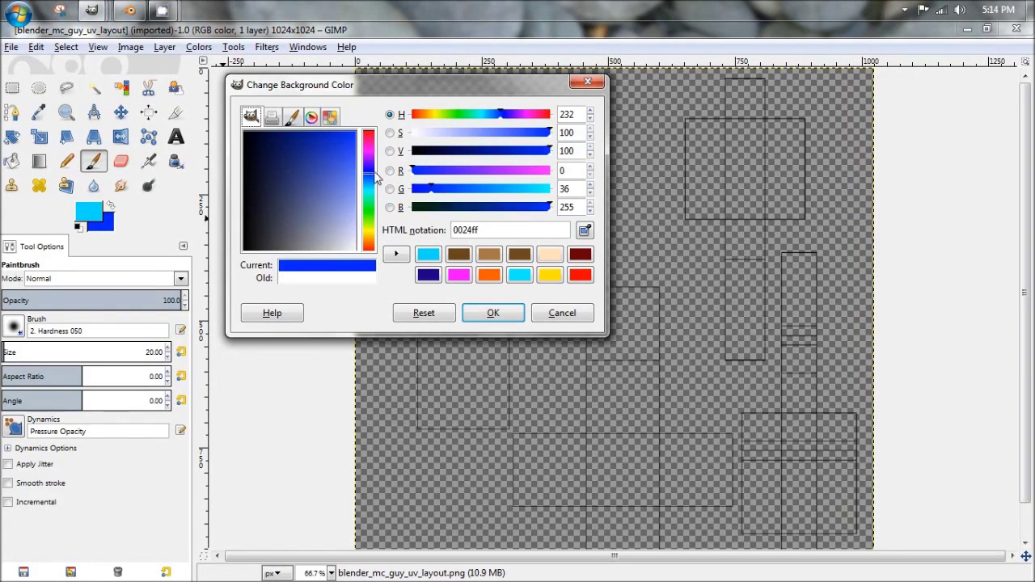
pyautogui.click(332, 131)
pyautogui.click(492, 315)
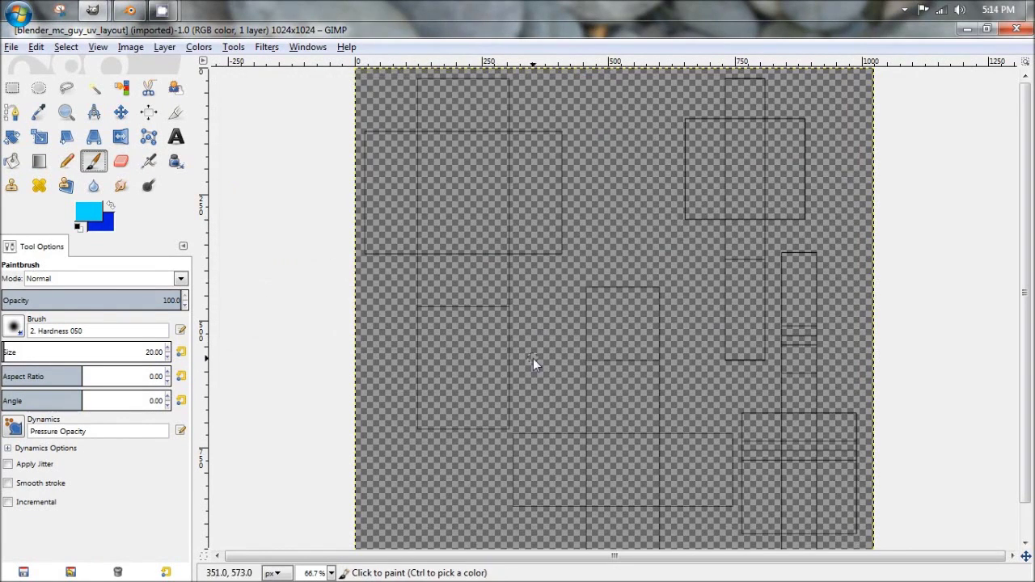
# Try a horizontal light blue brush stroke across the wide part of the lower-right island and undo it.
pyautogui.scroll(-1, 659, 326)
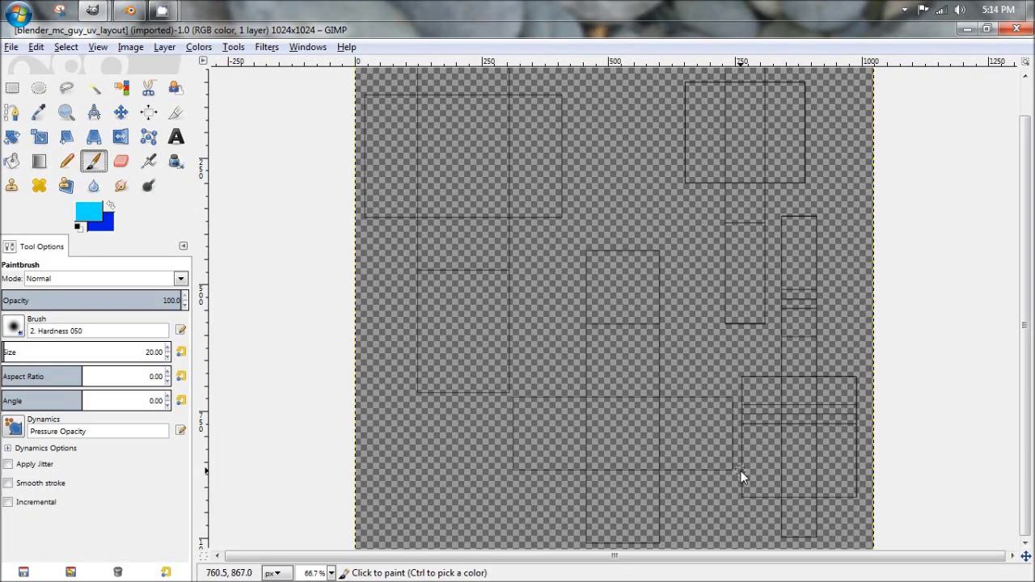
pyautogui.moveTo(743, 470); pyautogui.dragTo(859, 470)
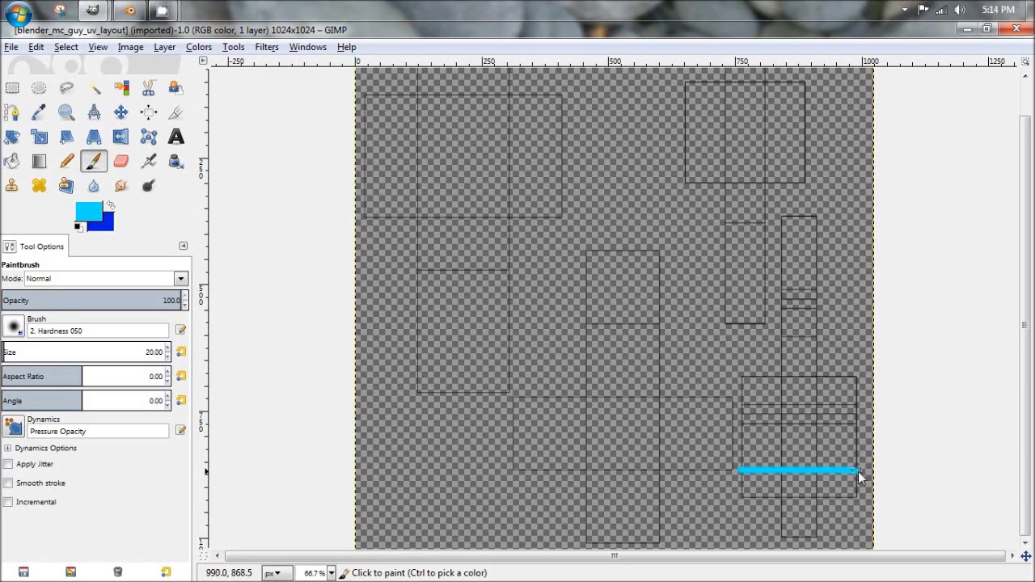
pyautogui.hotkey('ctrl', 'z')
# Swap the foreground and background colours and choose the 2. Hardness 100 brush for the Paintbrush.
pyautogui.click(110, 206)
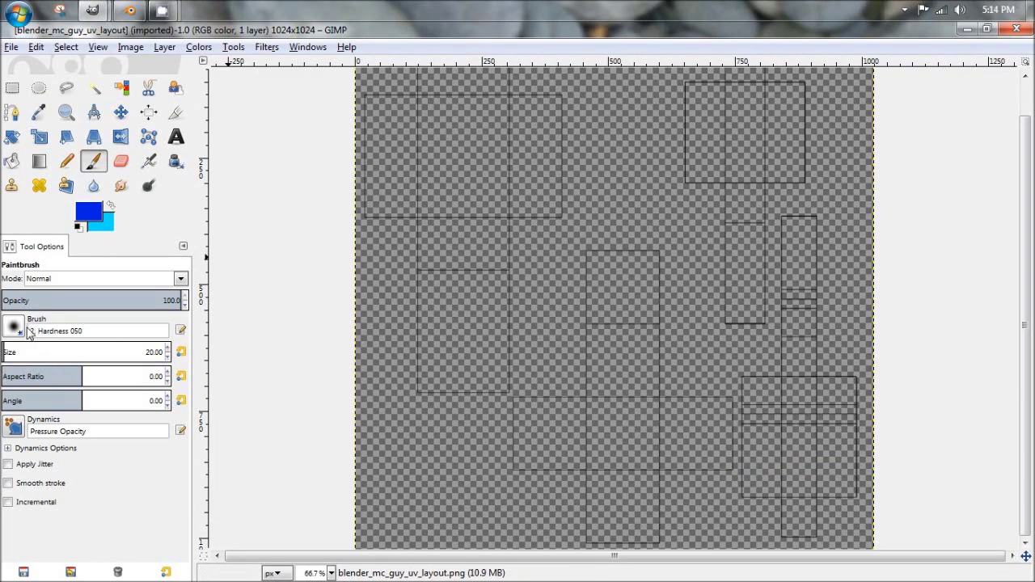
pyautogui.click(90, 356)
pyautogui.click(159, 333)
pyautogui.moveTo(50, 330); pyautogui.dragTo(125, 327)
pyautogui.click(127, 330)
pyautogui.click(13, 327)
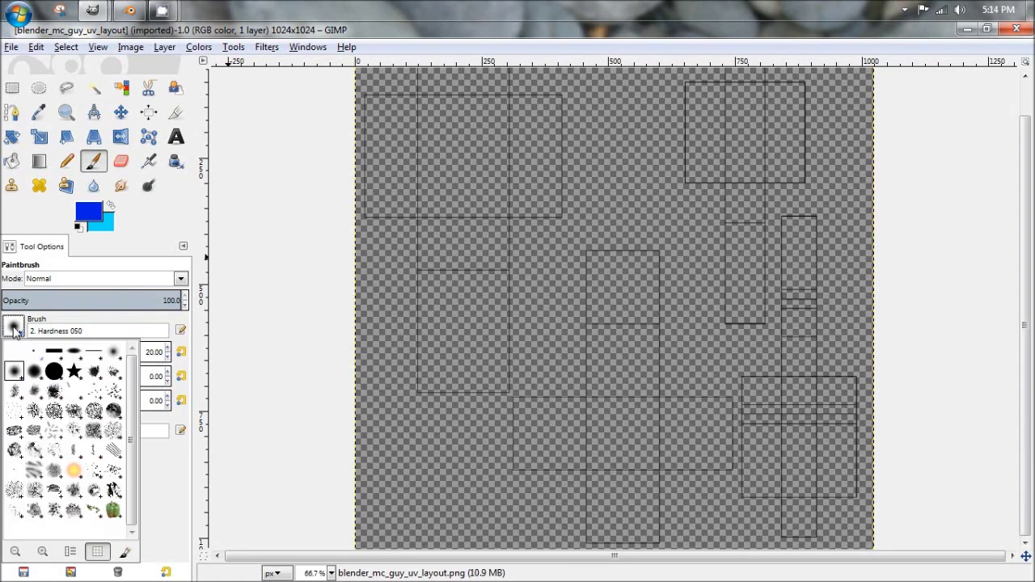
pyautogui.click(57, 370)
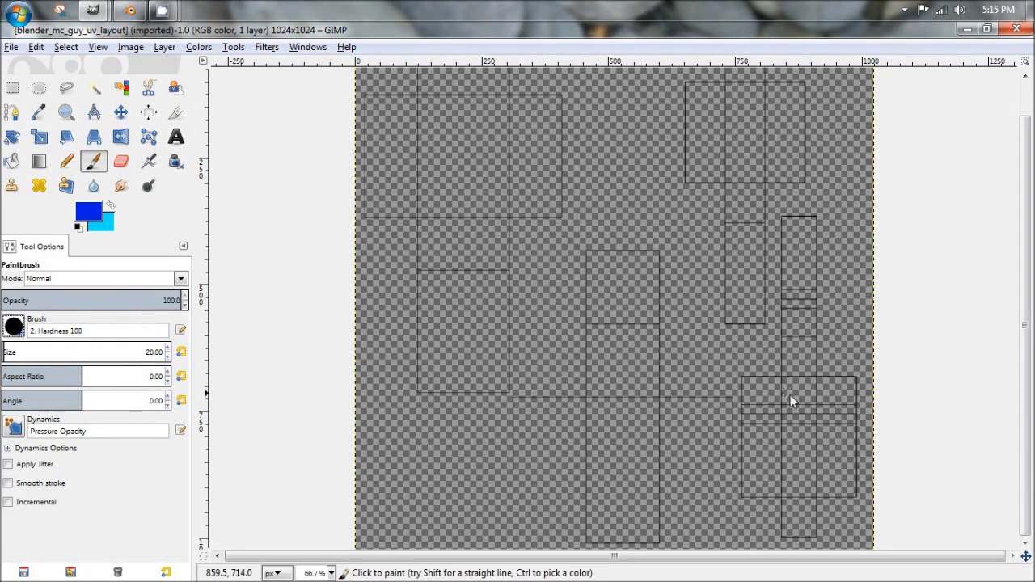
# Try a hard-edged brush stroke across the lower-right island and undo it.
pyautogui.keyDown('ctrl'); pyautogui.click(740, 471); pyautogui.keyUp('ctrl')
pyautogui.moveTo(741, 475); pyautogui.dragTo(866, 472)
pyautogui.hotkey('ctrl', 'z')
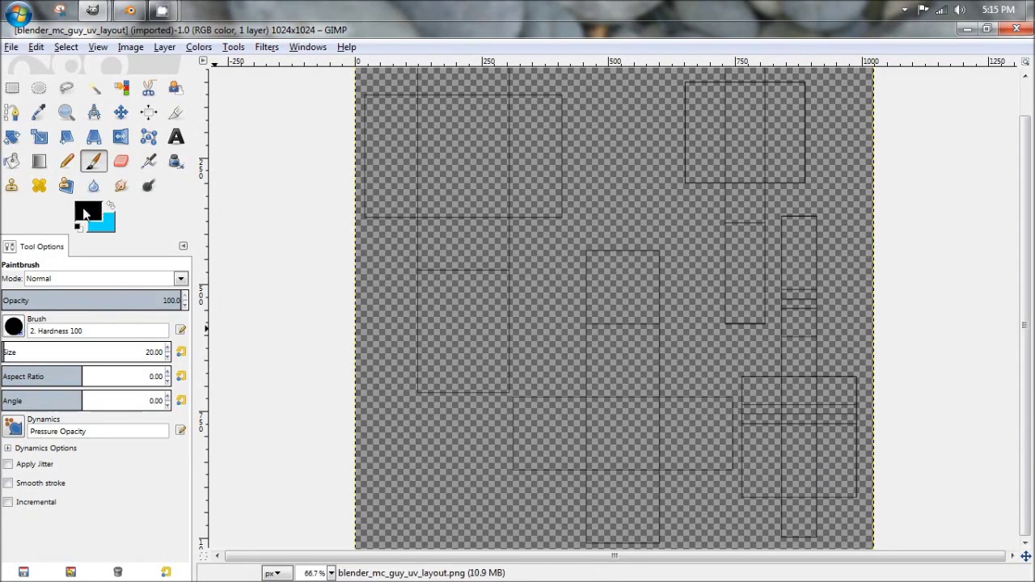
# Set the foreground colour to a fully saturated, bright blue.
pyautogui.click(84, 213)
pyautogui.click(363, 172)
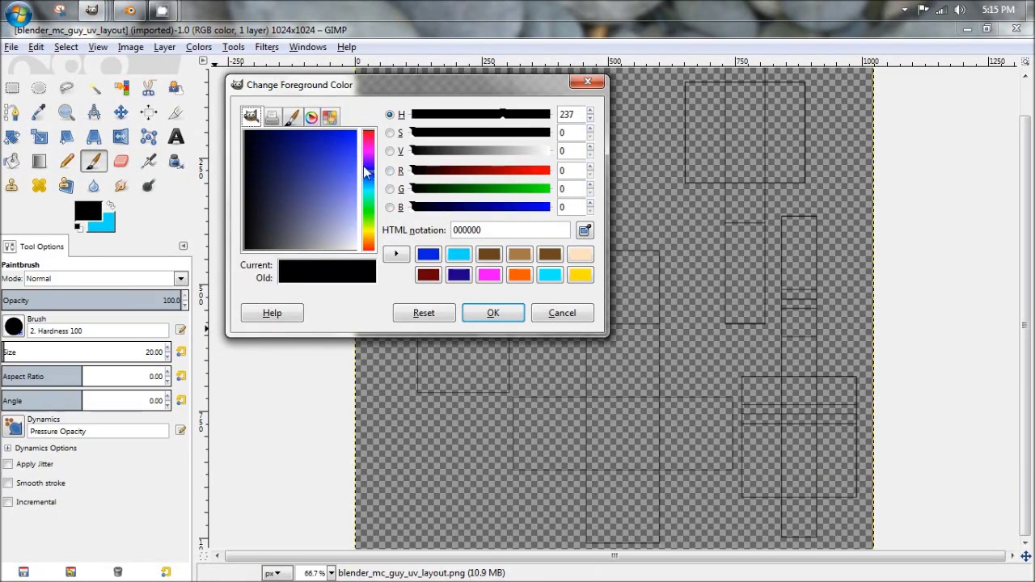
pyautogui.click(356, 132)
pyautogui.click(493, 312)
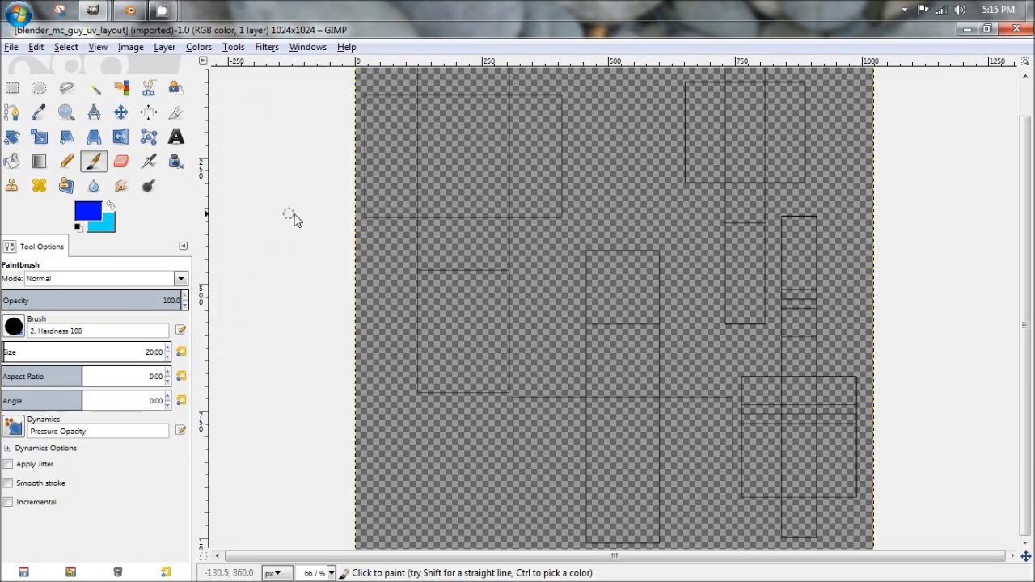
# Select the lower-right island with one rectangle around its narrow upper part and an added one, about 237 × 333 px, around its wide lower part.
pyautogui.click(12, 87)
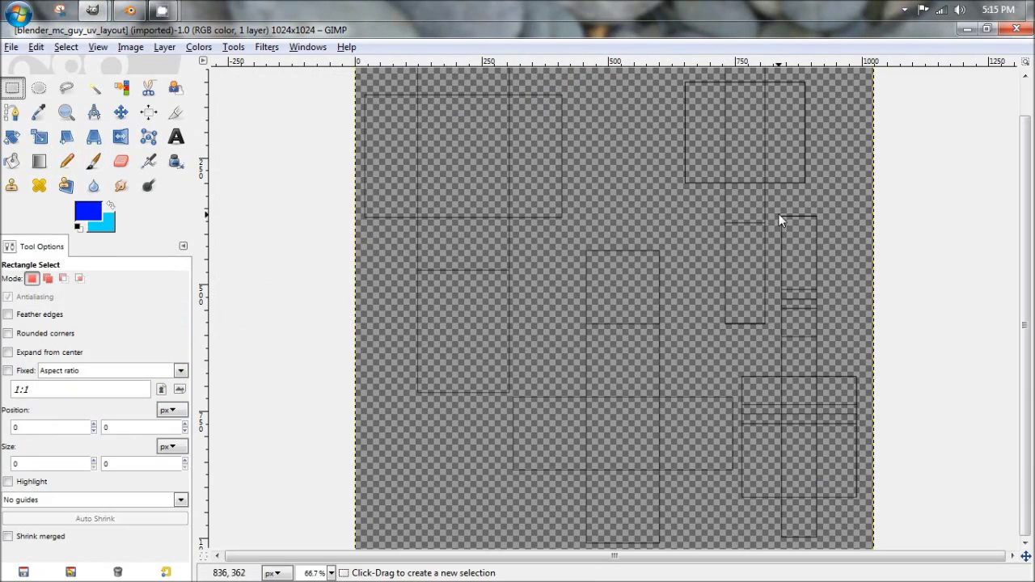
pyautogui.moveTo(779, 213); pyautogui.dragTo(834, 374)
pyautogui.keyDown('shift'); pyautogui.moveTo(733, 366); pyautogui.dragTo(753, 356); pyautogui.keyUp('shift')
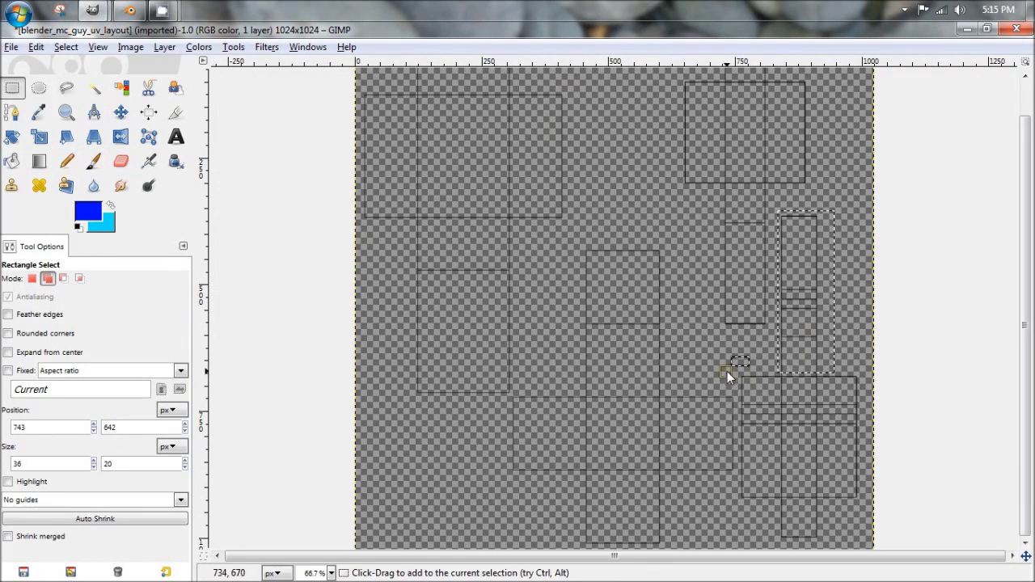
pyautogui.click(712, 363)
pyautogui.moveTo(741, 372); pyautogui.dragTo(860, 540)
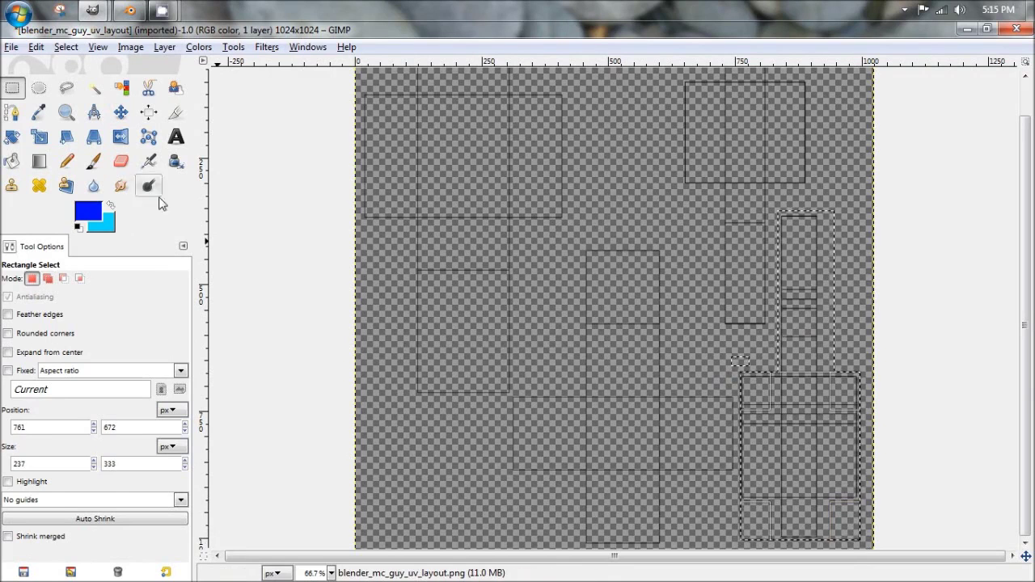
# Activate the Paintbrush and enlarge its brush size to 108.
pyautogui.click(93, 161)
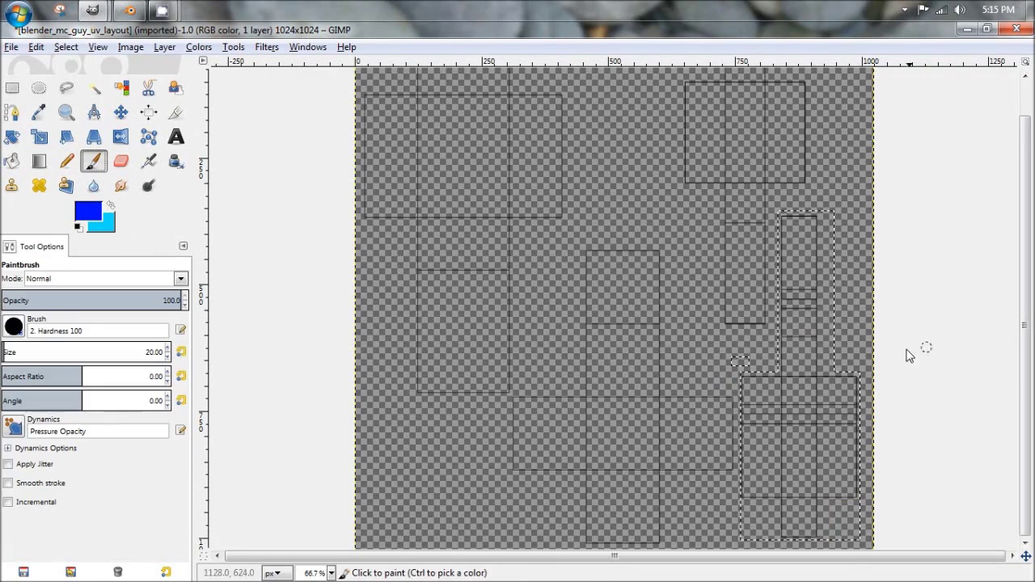
pyautogui.press(']')
pyautogui.press(']')
pyautogui.press(']')
pyautogui.press(']')
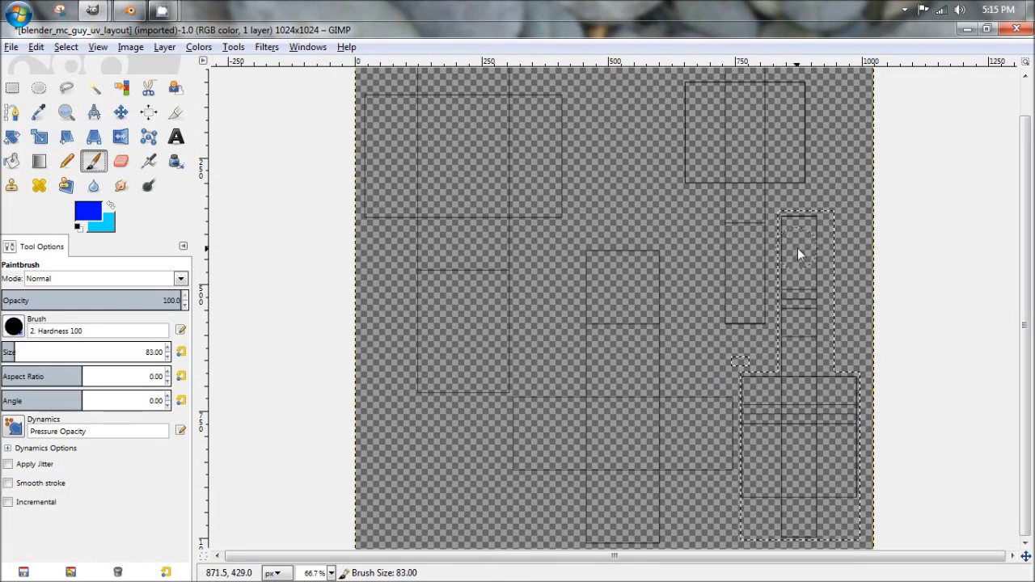
pyautogui.press(']')
pyautogui.press(']')
pyautogui.press(']')
pyautogui.press(']')
pyautogui.press(']')
pyautogui.press(']')
pyautogui.press(']')
pyautogui.press(']')
pyautogui.press(']')
pyautogui.press(']')
# Try painting the whole selected region of the lower-right island solid blue and undo it.
pyautogui.moveTo(808, 232)
pyautogui.mouseDown()
pyautogui.moveTo(814, 223)
pyautogui.moveTo(750, 530)
pyautogui.moveTo(818, 527)
pyautogui.moveTo(857, 426)
pyautogui.moveTo(765, 363)
pyautogui.moveTo(800, 487)
pyautogui.moveTo(856, 494)
pyautogui.moveTo(806, 247)
pyautogui.moveTo(801, 300)
pyautogui.mouseUp()
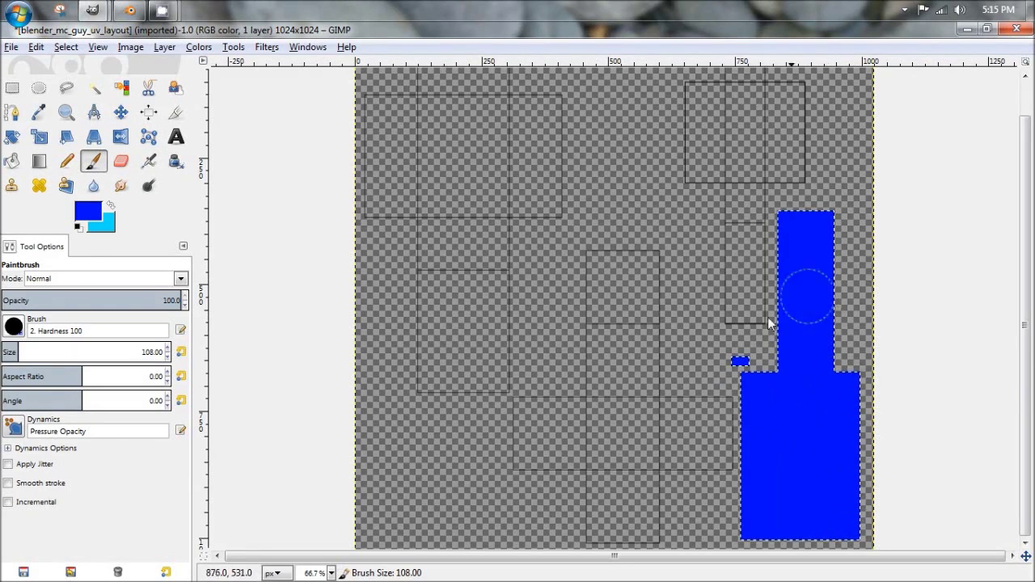
pyautogui.hotkey('ctrl', 'z')
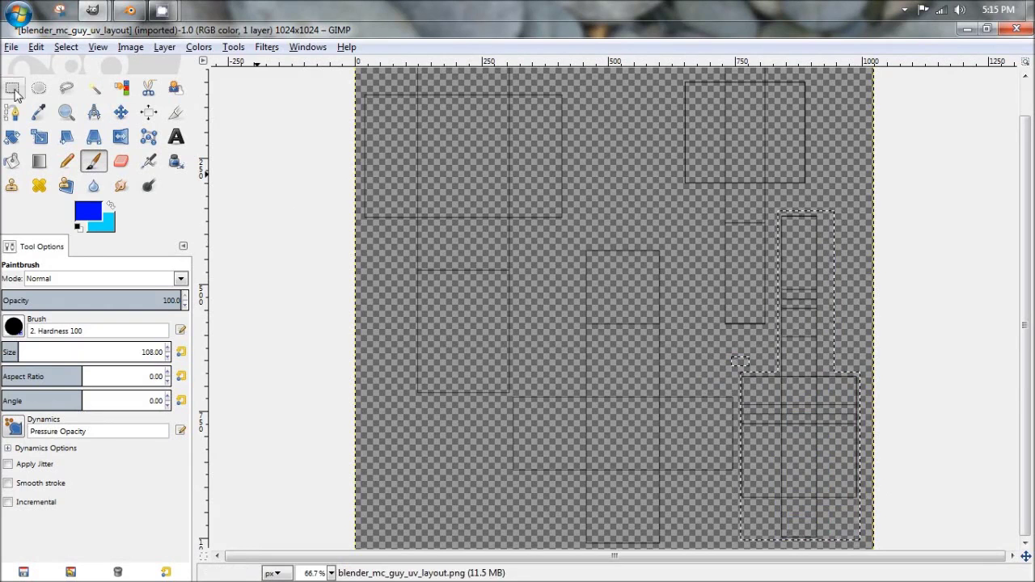
# Replace the selection with one rectangle over most of the lower-right island and paint the island's area inside it blue.
pyautogui.press('r')
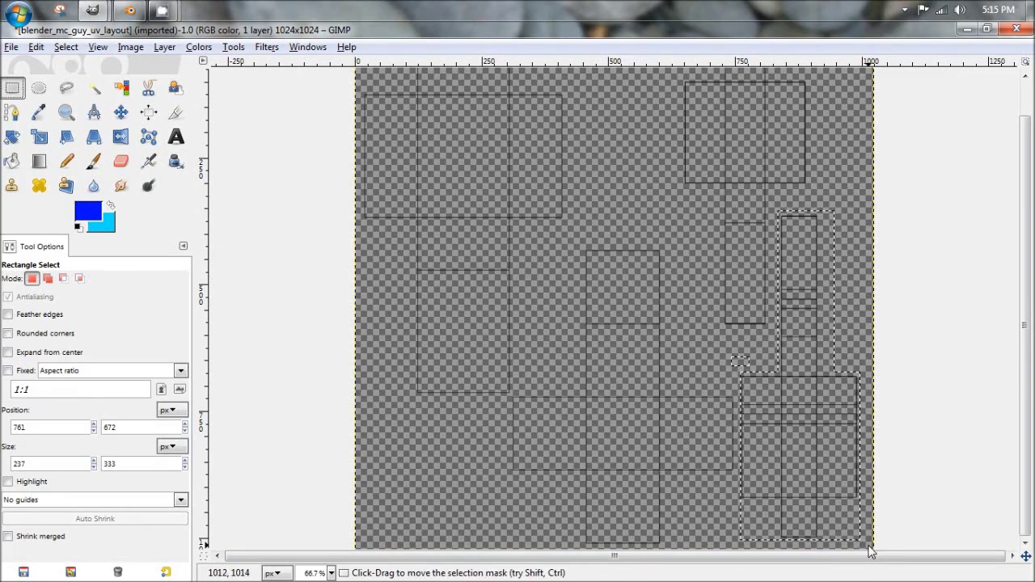
pyautogui.keyDown('alt'); pyautogui.moveTo(869, 550); pyautogui.dragTo(815, 448); pyautogui.keyUp('alt')
pyautogui.hotkey('ctrl', 'z')
pyautogui.click(94, 161)
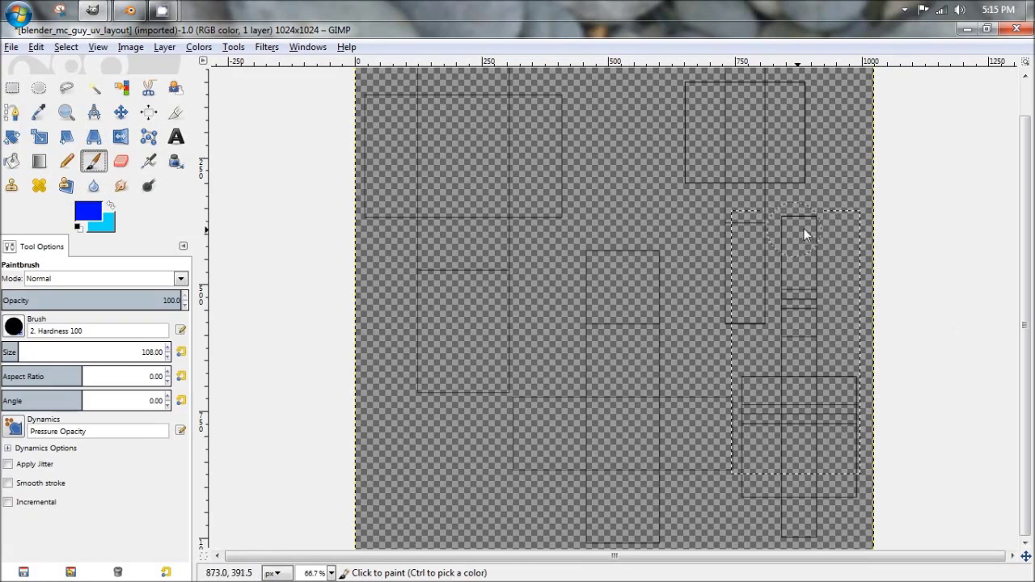
pyautogui.moveTo(797, 221); pyautogui.dragTo(805, 356)
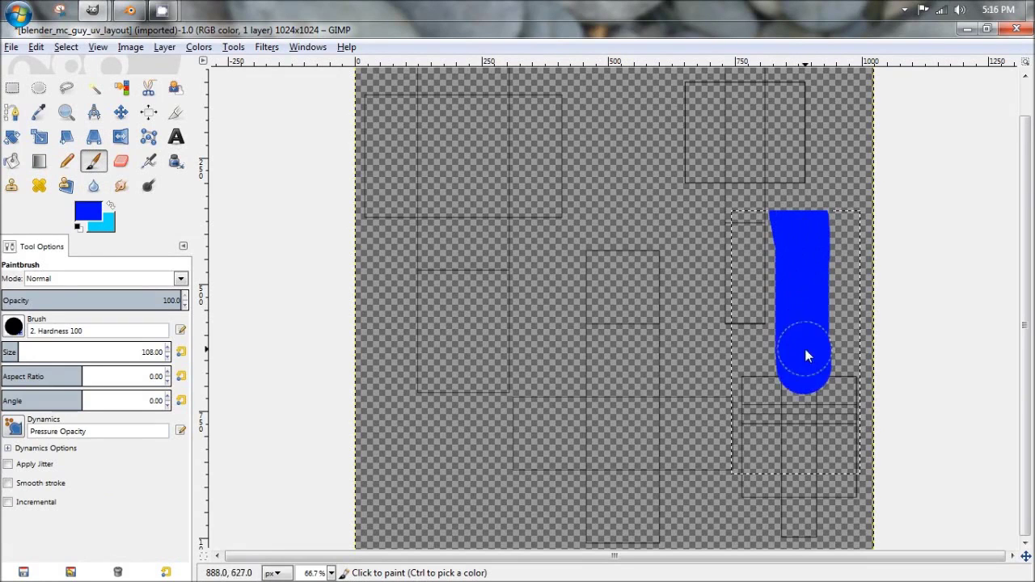
pyautogui.moveTo(792, 396)
pyautogui.mouseDown()
pyautogui.moveTo(753, 392)
pyautogui.moveTo(760, 468)
pyautogui.moveTo(877, 355)
pyautogui.moveTo(836, 427)
pyautogui.moveTo(811, 429)
pyautogui.moveTo(843, 440)
pyautogui.moveTo(853, 461)
pyautogui.mouseUp()
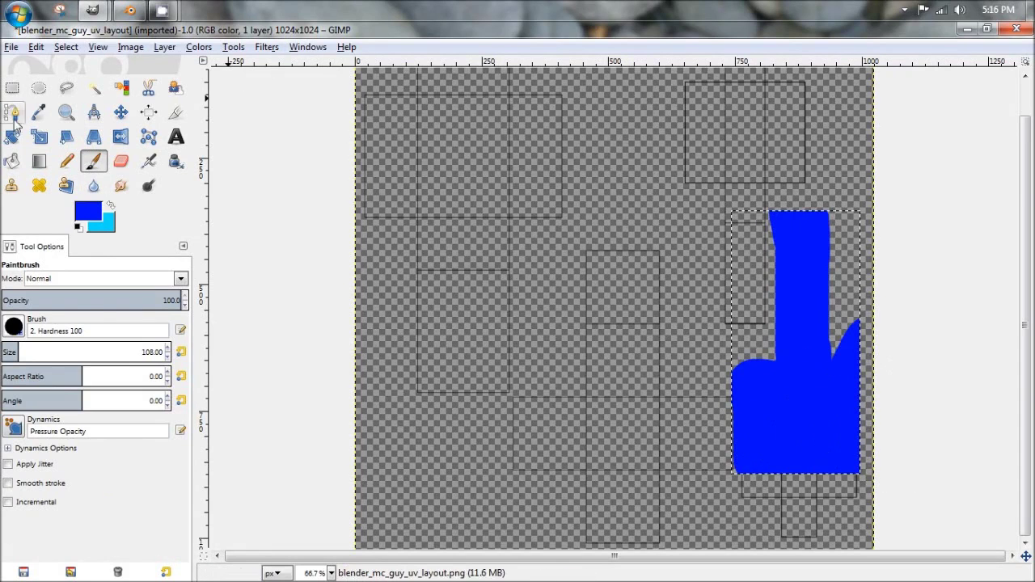
# Clear the selection and select a rectangle of about 255 × 144 px over the island's unpainted bottom end.
pyautogui.click(12, 87)
pyautogui.click(895, 167)
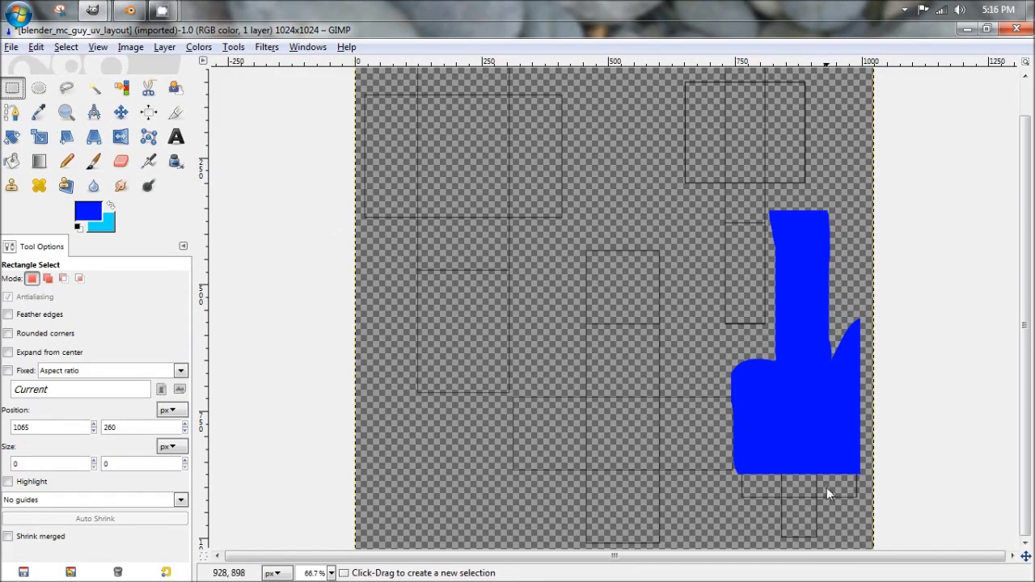
pyautogui.moveTo(738, 475); pyautogui.dragTo(865, 547)
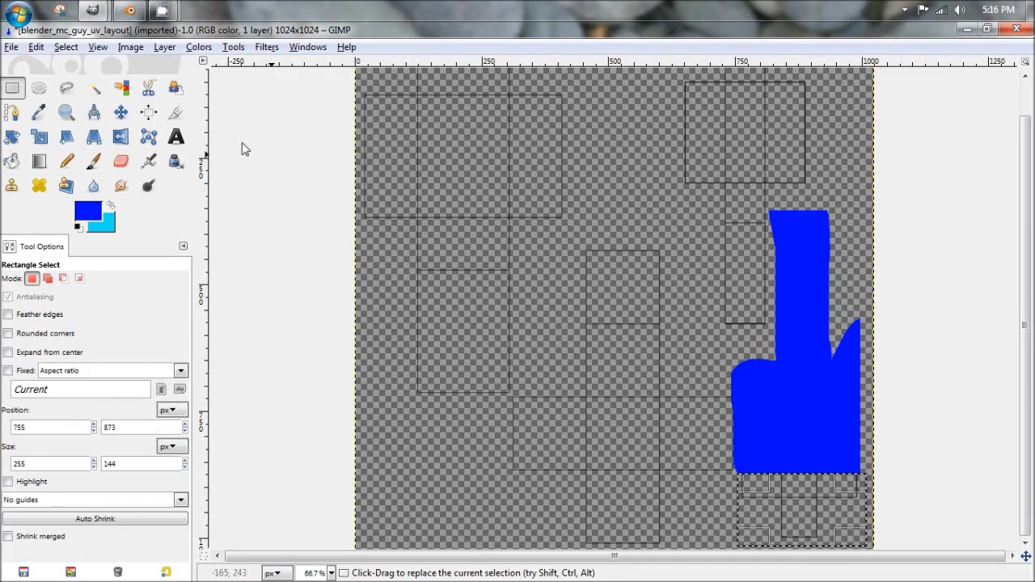
# Activate the Paintbrush and set the background colour to light grey aeaeae.
pyautogui.click(93, 162)
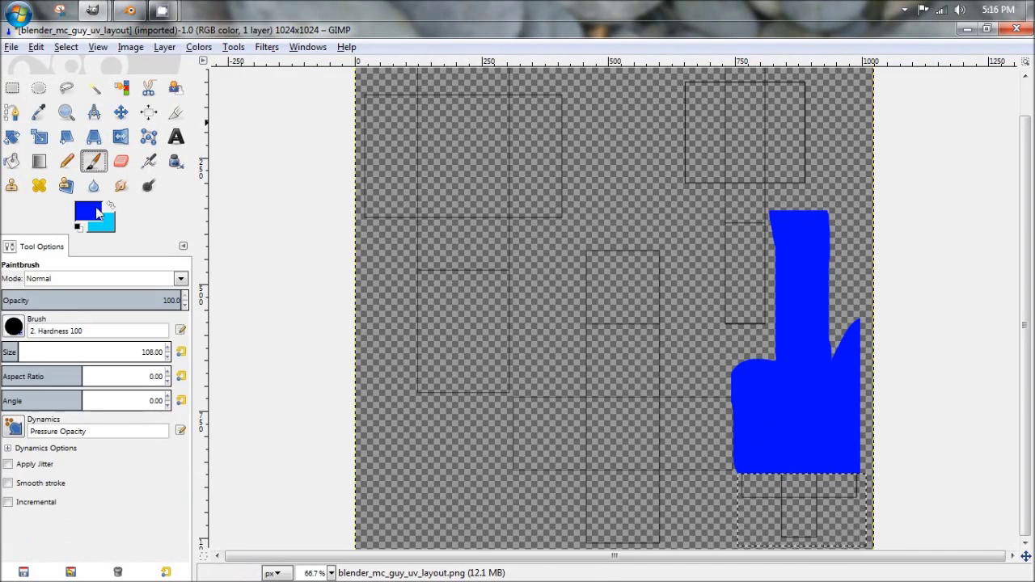
pyautogui.click(106, 220)
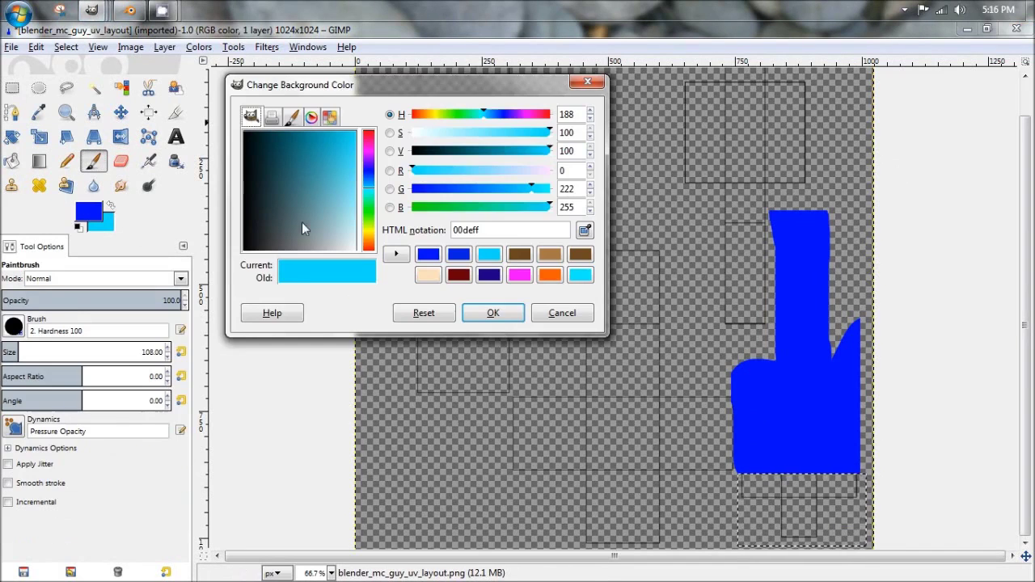
pyautogui.moveTo(301, 221); pyautogui.dragTo(324, 277)
pyautogui.click(492, 313)
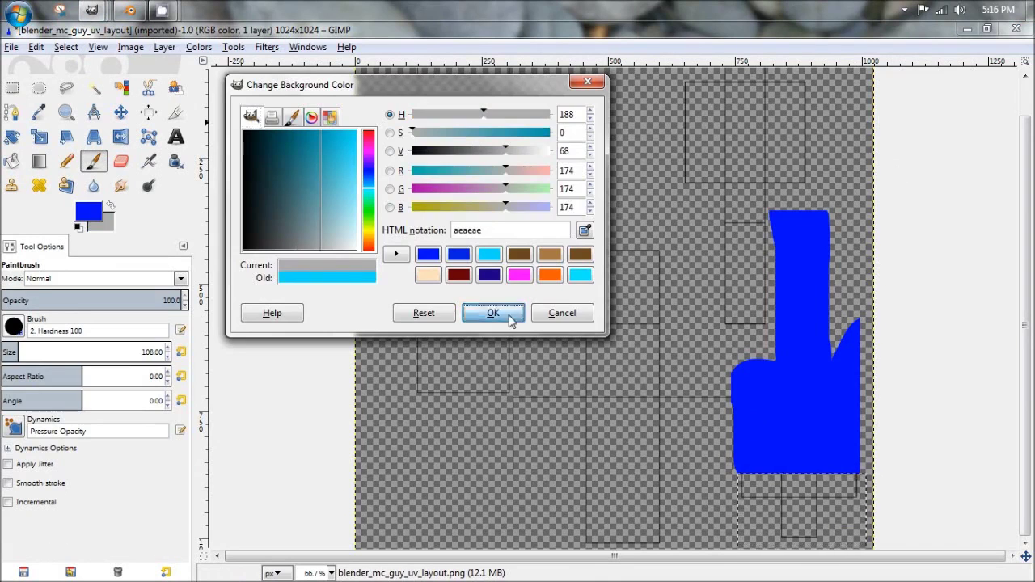
pyautogui.moveTo(763, 499); pyautogui.dragTo(865, 488)
pyautogui.hotkey('ctrl', 'z')
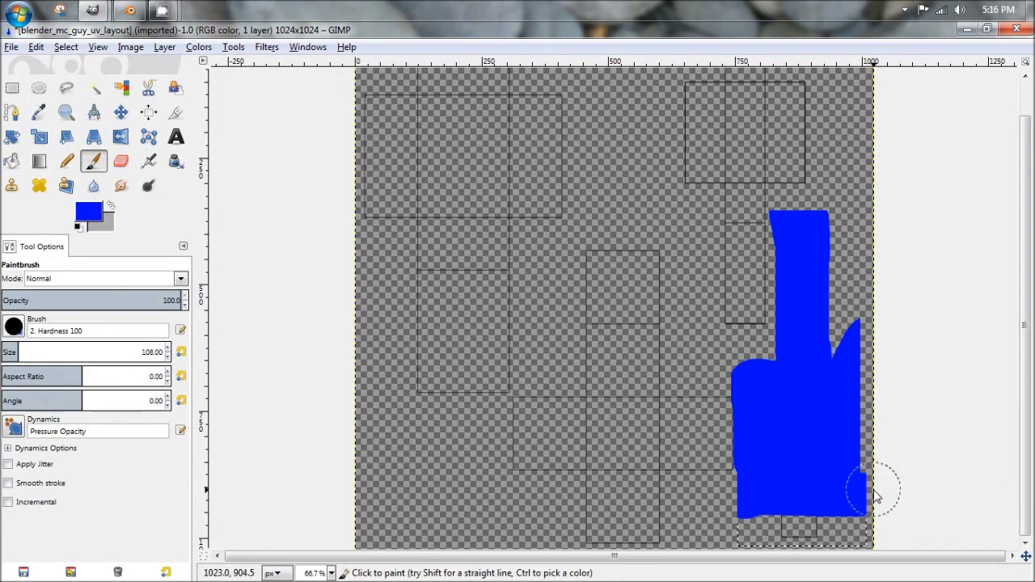
pyautogui.hotkey('ctrl', 'z')
# Swap the foreground and background colours, paint the selected bottom end of the island grey, and clear the selection.
pyautogui.click(112, 207)
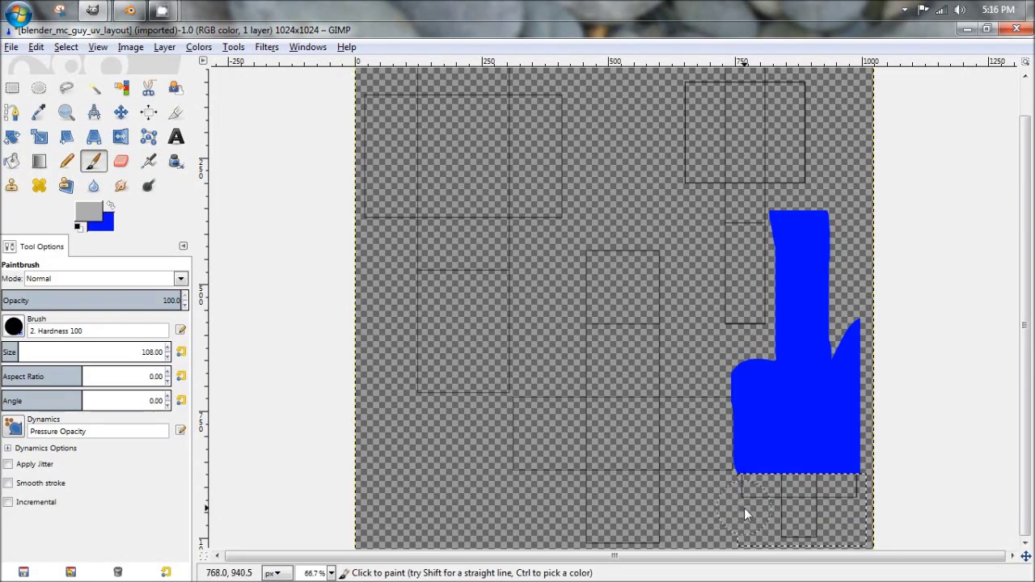
pyautogui.moveTo(796, 480)
pyautogui.mouseDown()
pyautogui.moveTo(852, 539)
pyautogui.moveTo(849, 548)
pyautogui.moveTo(783, 511)
pyautogui.mouseUp()
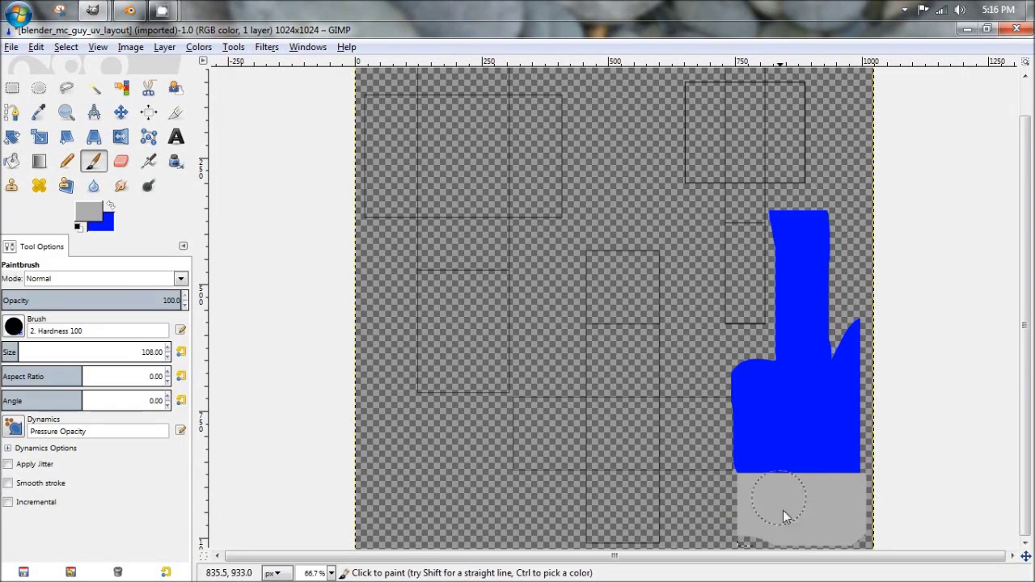
pyautogui.click(12, 88)
pyautogui.click(920, 324)
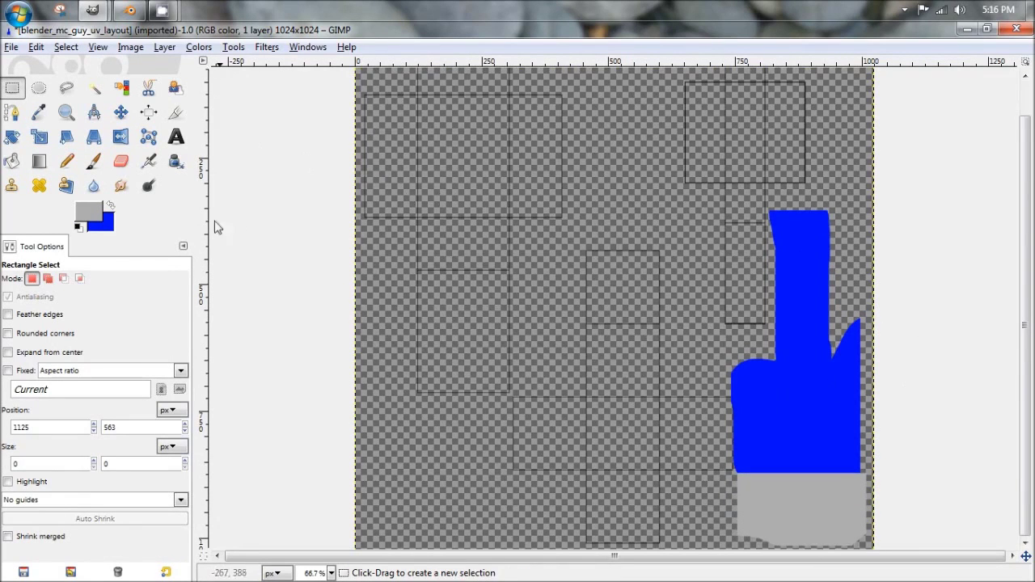
# Swap the colours back and set the foreground colour to the light skin tone ffe1be.
pyautogui.click(111, 205)
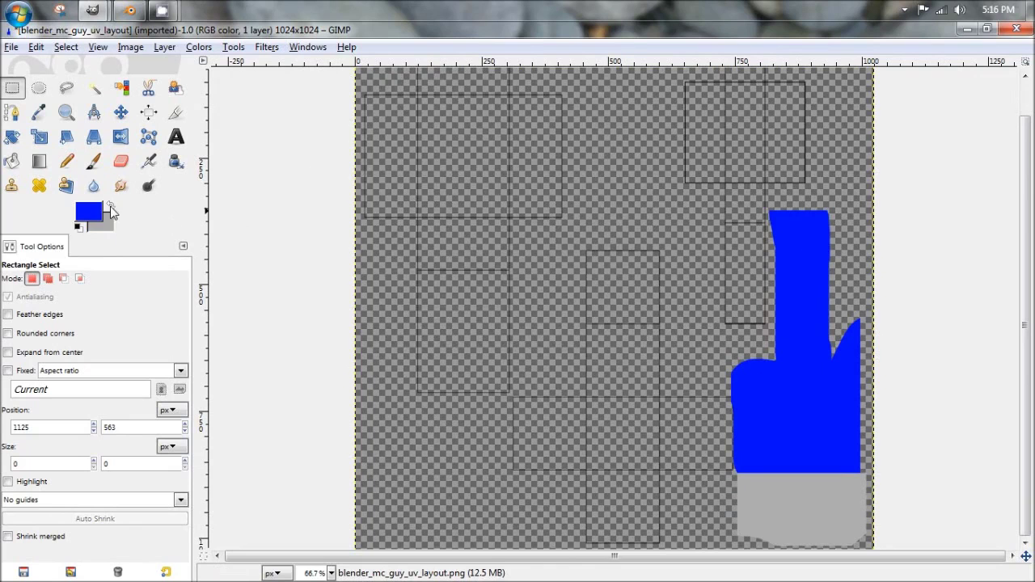
pyautogui.click(96, 215)
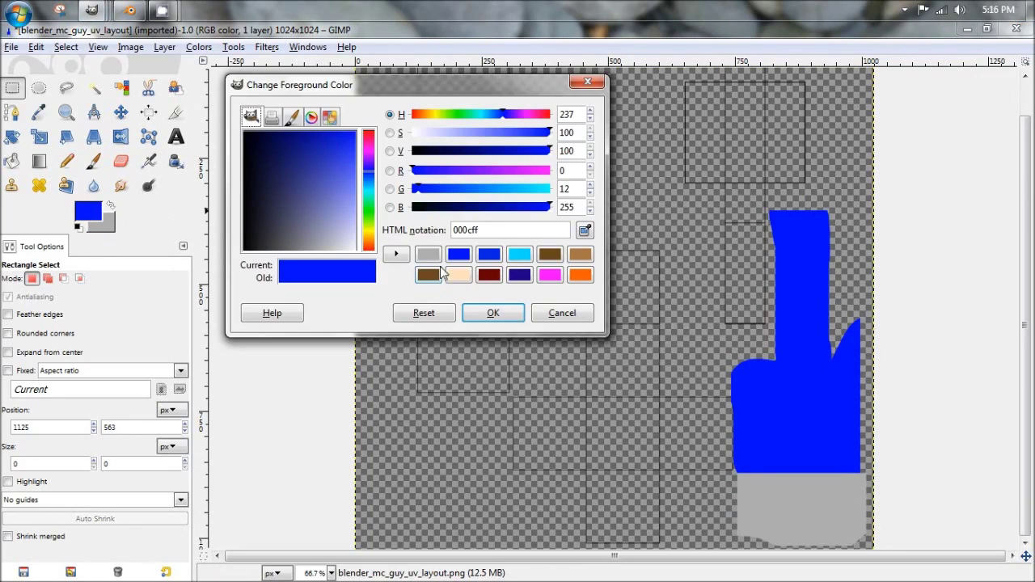
pyautogui.click(458, 274)
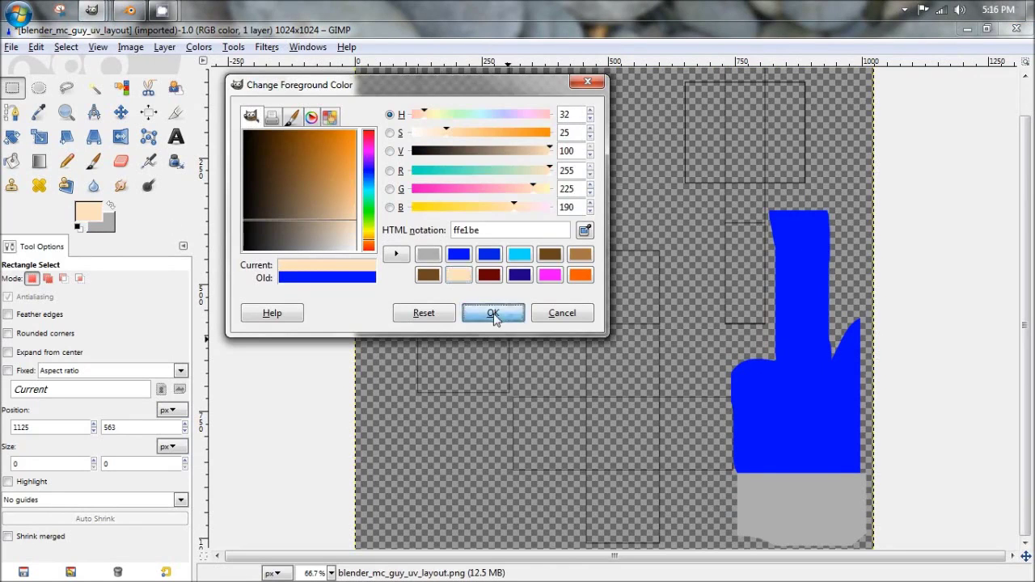
pyautogui.click(493, 313)
# Paint the face square at the centre of the cross-shaped head island with the skin tone using the Paintbrush.
pyautogui.press('b')
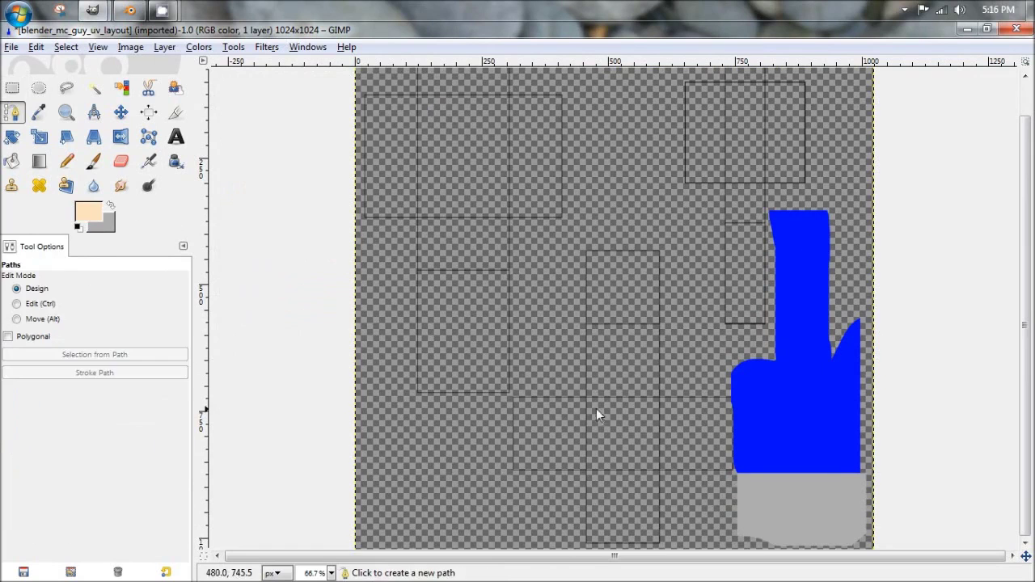
pyautogui.click(93, 161)
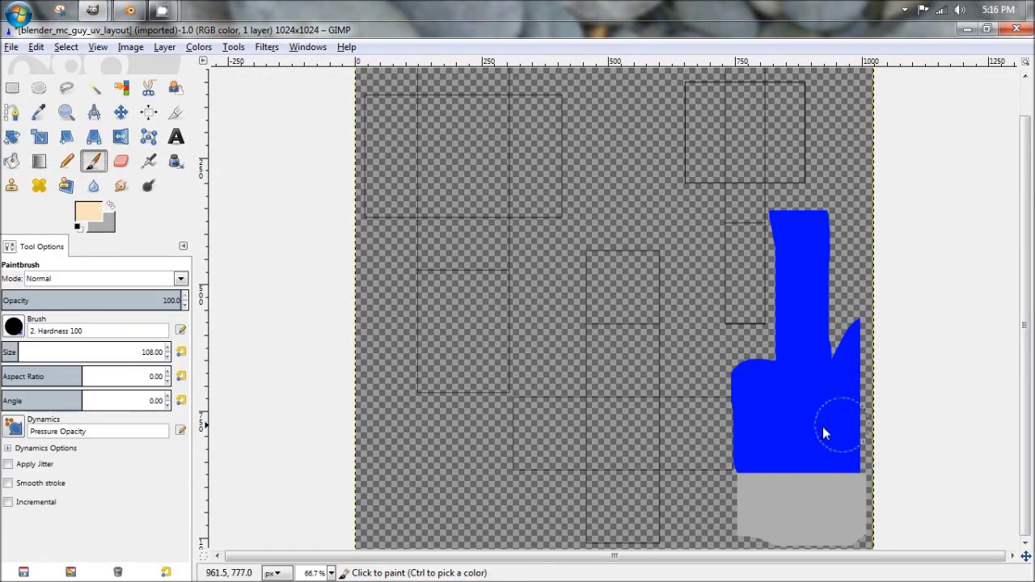
pyautogui.moveTo(587, 413)
pyautogui.mouseDown()
pyautogui.moveTo(612, 412)
pyautogui.moveTo(645, 457)
pyautogui.moveTo(608, 457)
pyautogui.mouseUp()
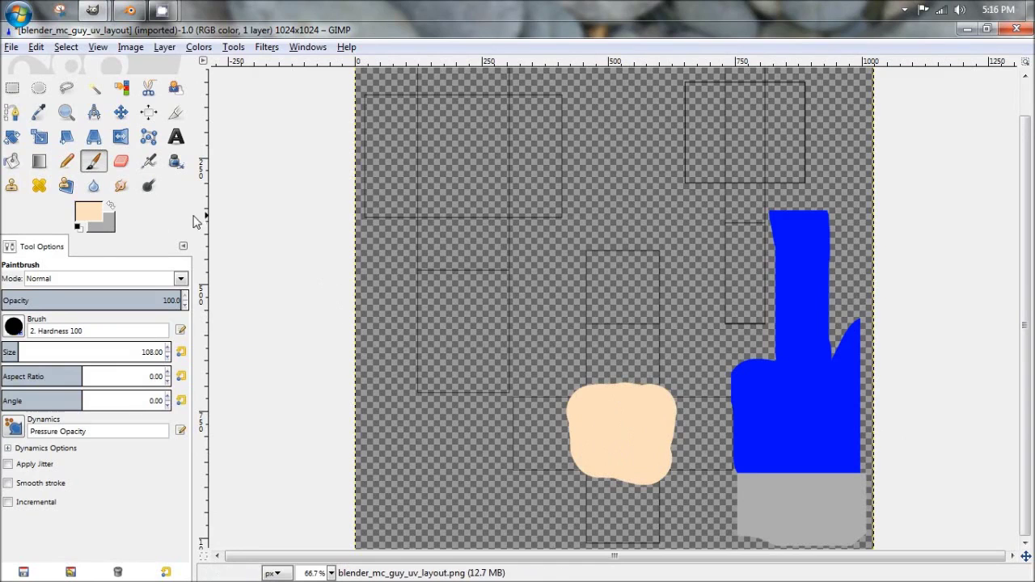
# Make the skin tone the background colour and set the foreground colour to brown 68461e.
pyautogui.click(90, 212)
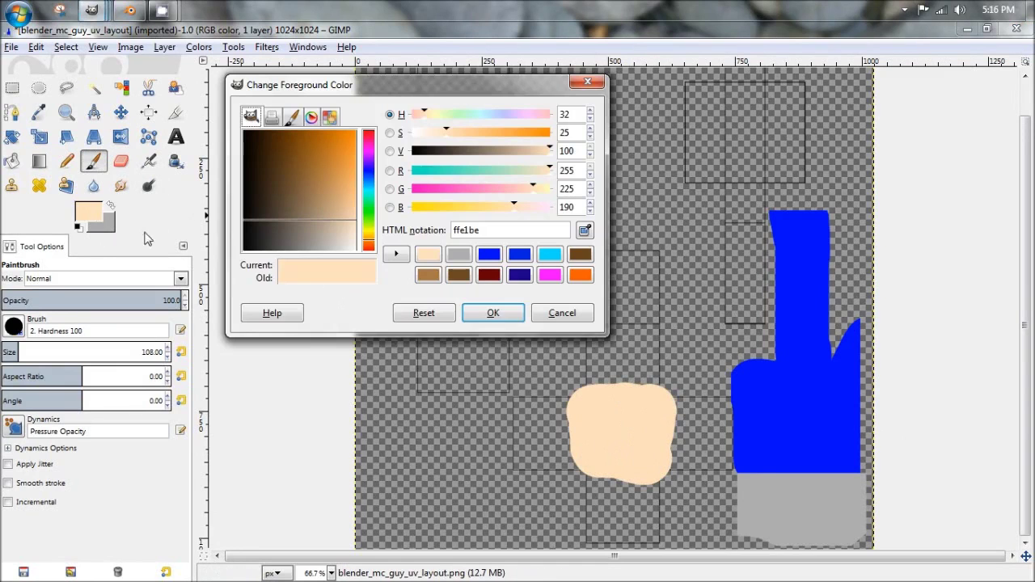
pyautogui.click(112, 207)
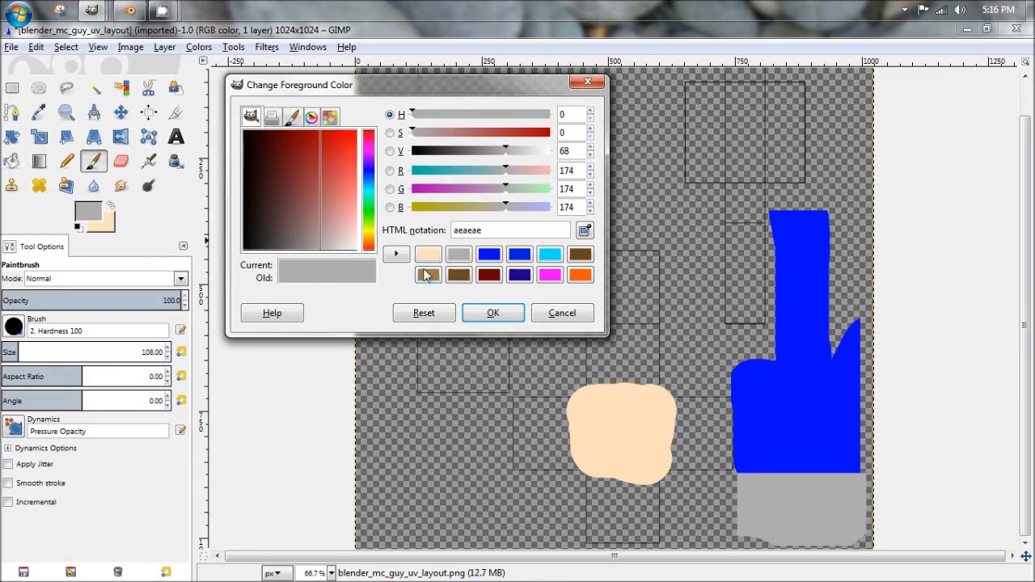
pyautogui.click(580, 255)
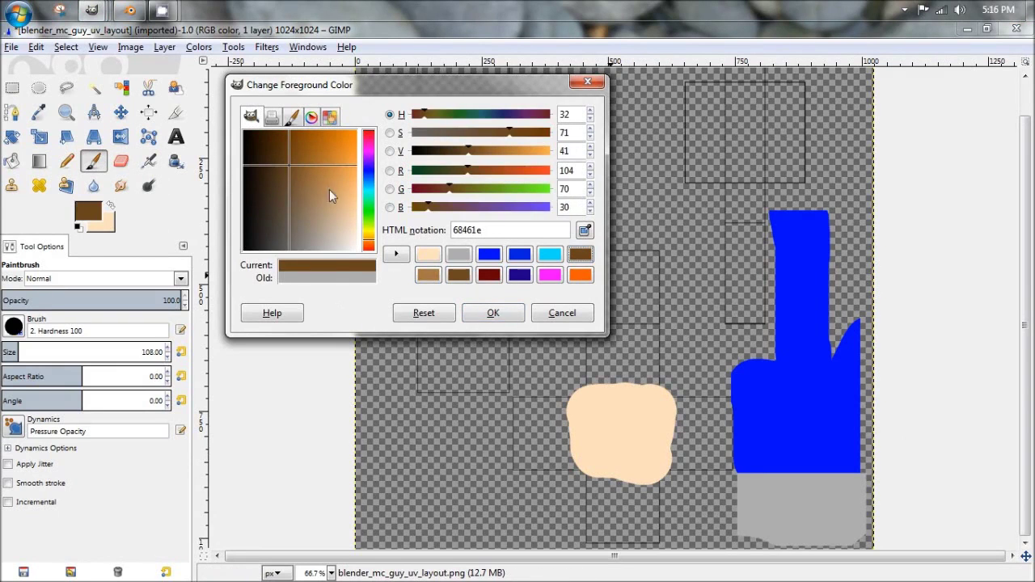
pyautogui.click(493, 314)
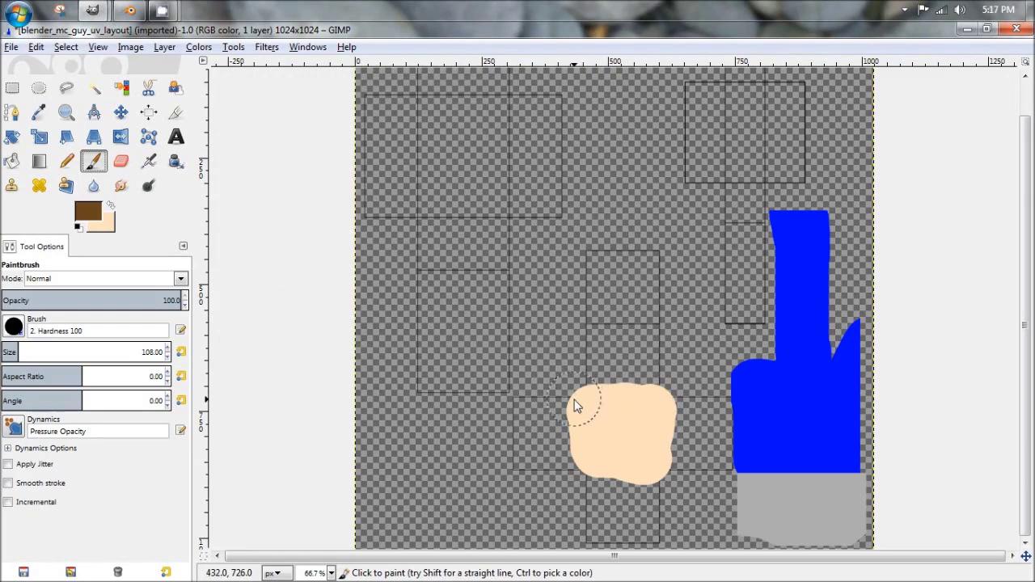
# Try a brown hair stroke along the face's upper edge, undo it, and set the foreground to a darker brown.
pyautogui.moveTo(572, 405); pyautogui.dragTo(638, 384)
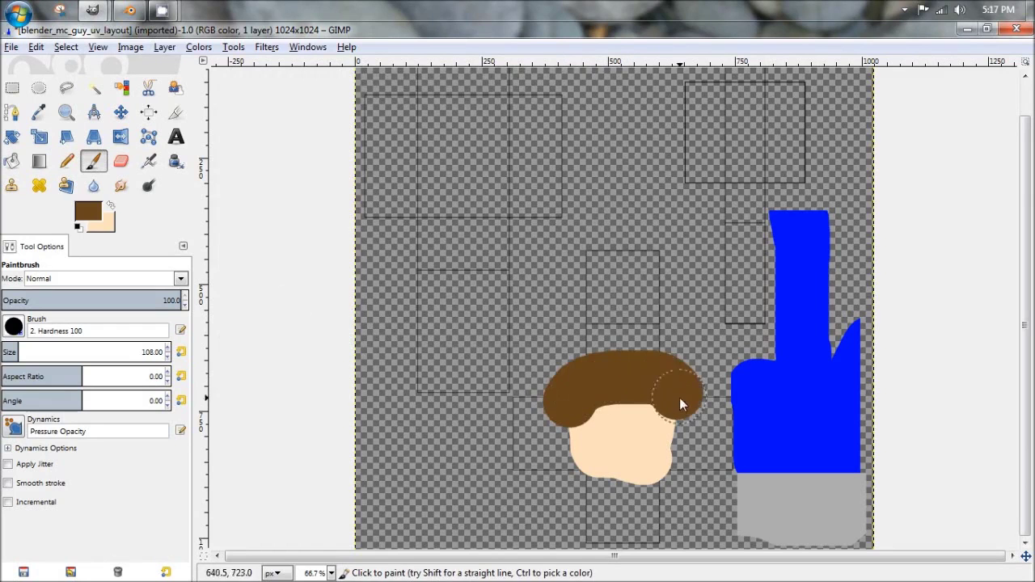
pyautogui.hotkey('ctrl', 'z')
pyautogui.click(89, 212)
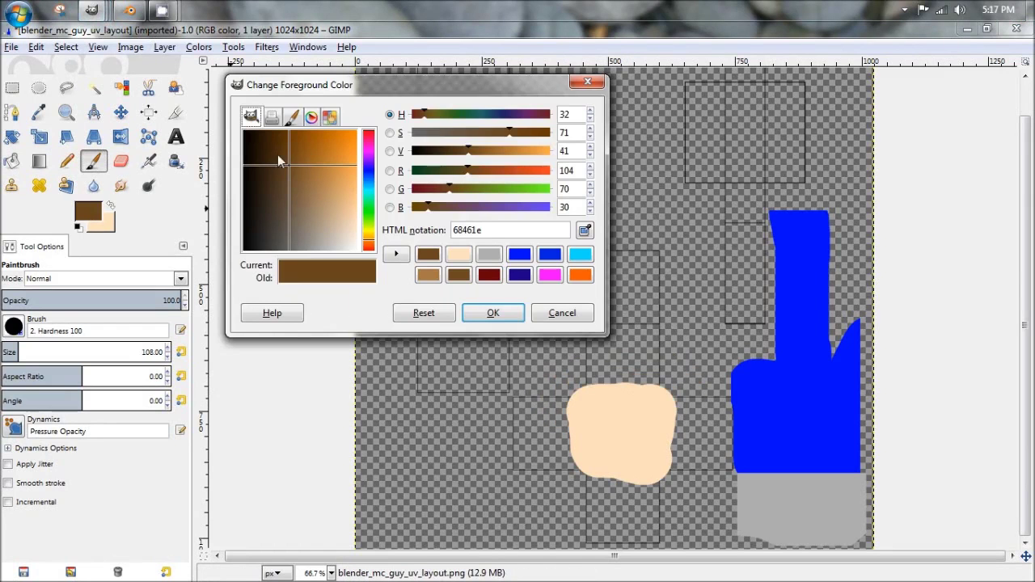
pyautogui.click(273, 150)
pyautogui.click(493, 313)
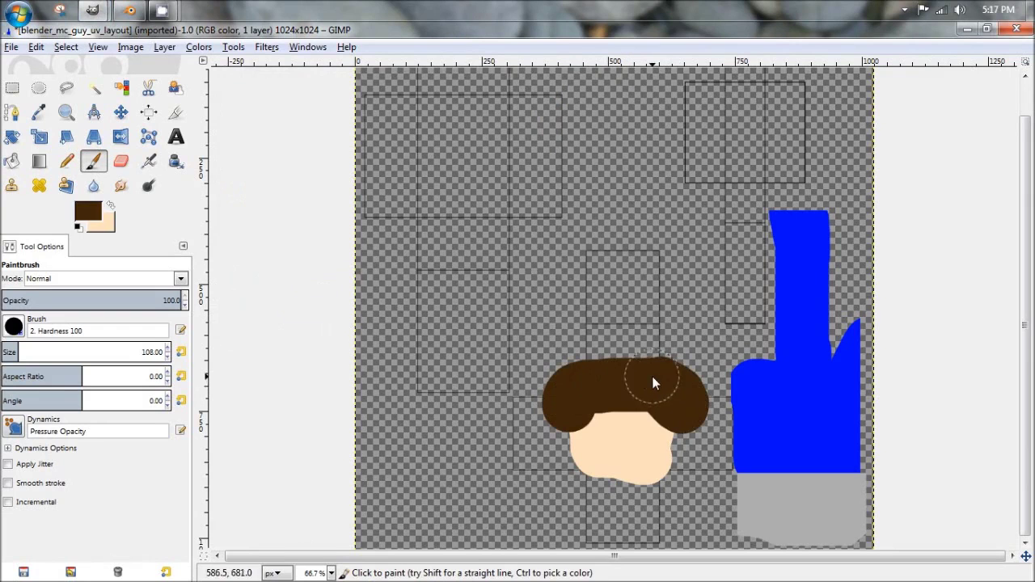
# Paint dark brown hair over the face's upper edge and the upper, left and right squares of the head island.
pyautogui.moveTo(654, 379)
pyautogui.mouseDown()
pyautogui.moveTo(606, 344)
pyautogui.moveTo(648, 310)
pyautogui.mouseUp()
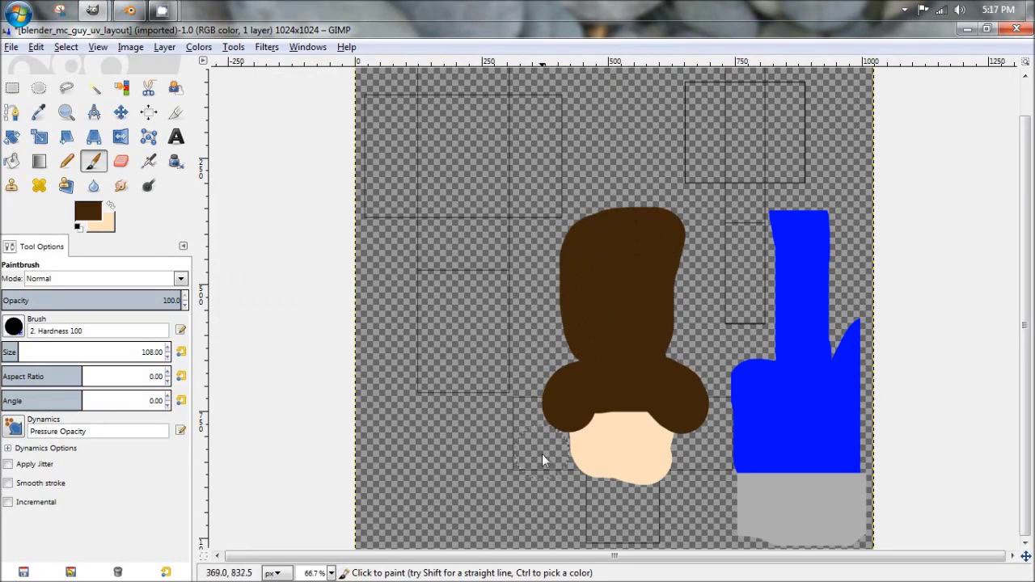
pyautogui.moveTo(558, 473)
pyautogui.mouseDown()
pyautogui.moveTo(554, 399)
pyautogui.moveTo(541, 415)
pyautogui.moveTo(557, 447)
pyautogui.mouseUp()
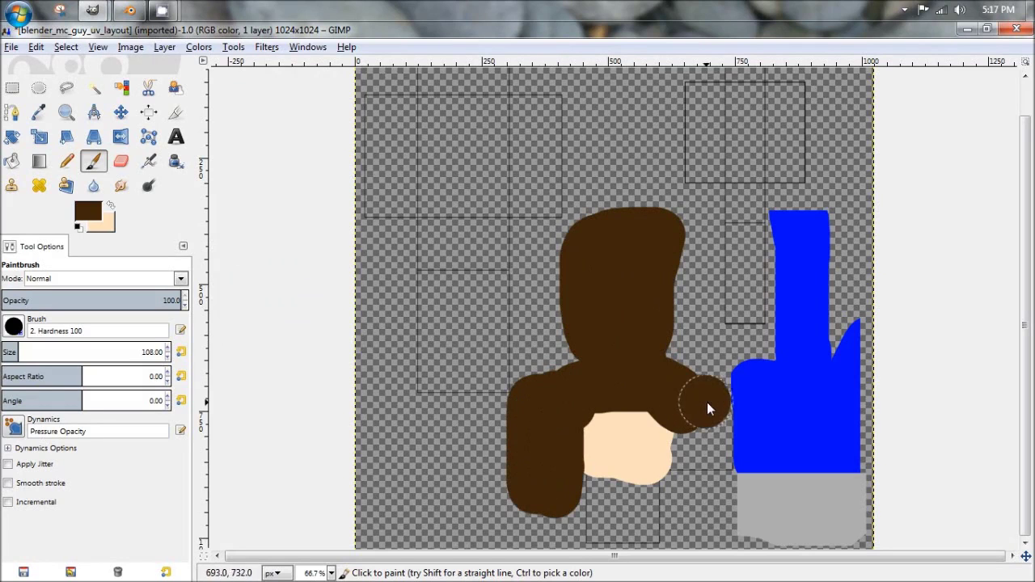
pyautogui.moveTo(706, 402)
pyautogui.mouseDown()
pyautogui.moveTo(708, 474)
pyautogui.moveTo(686, 474)
pyautogui.mouseUp()
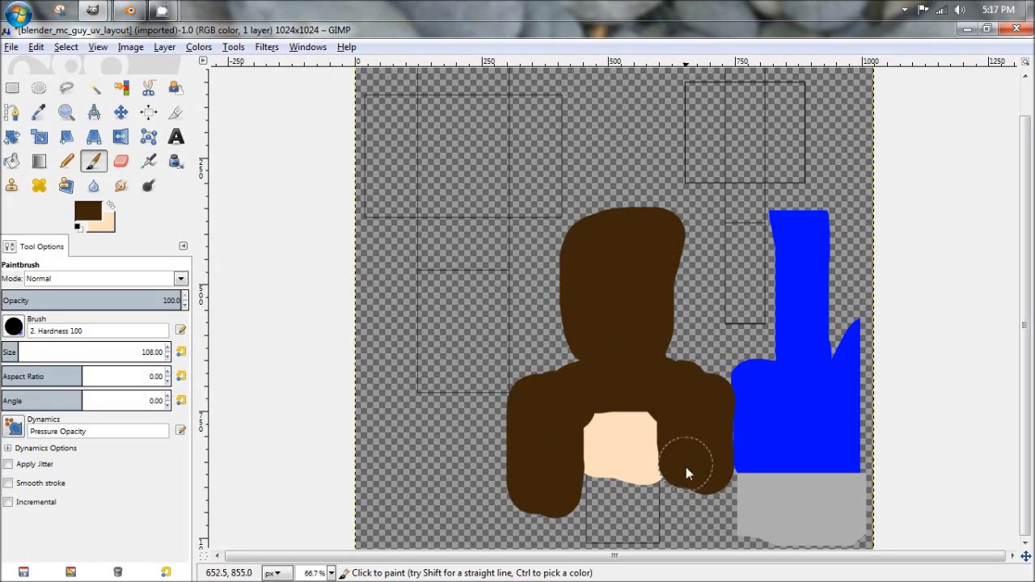
# Swap back to the skin tone, reduce the brush size to 50, and fill the head island's square below the face.
pyautogui.click(113, 207)
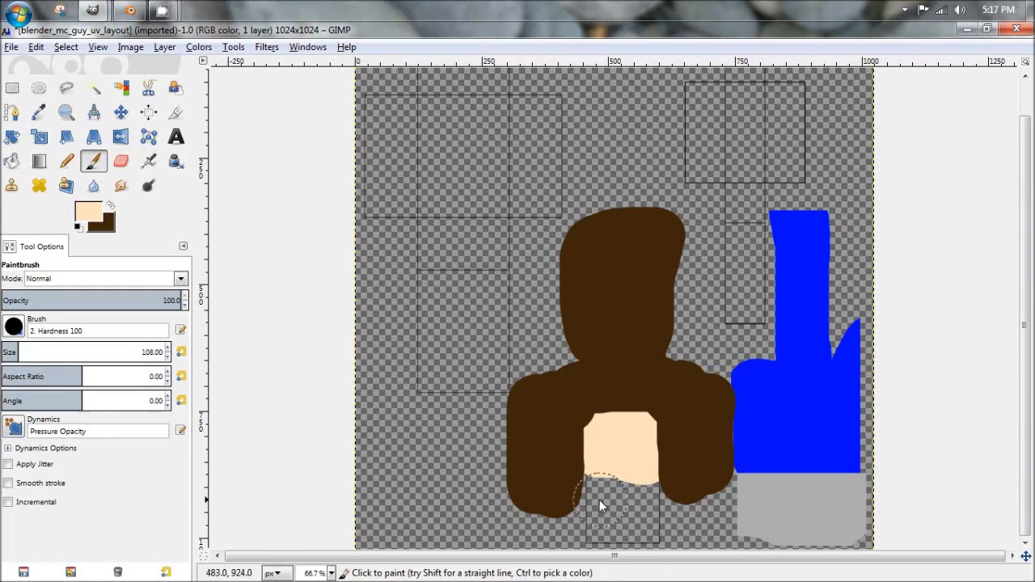
pyautogui.press('[')
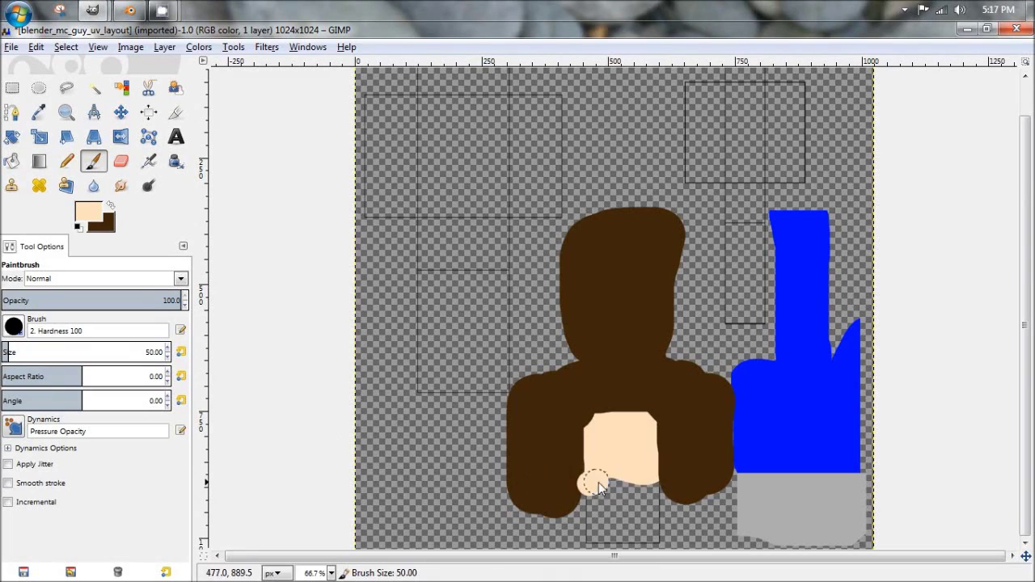
pyautogui.hotkey('ctrl', 'z')
pyautogui.moveTo(596, 540)
pyautogui.mouseDown()
pyautogui.moveTo(657, 537)
pyautogui.moveTo(656, 492)
pyautogui.moveTo(612, 488)
pyautogui.mouseUp()
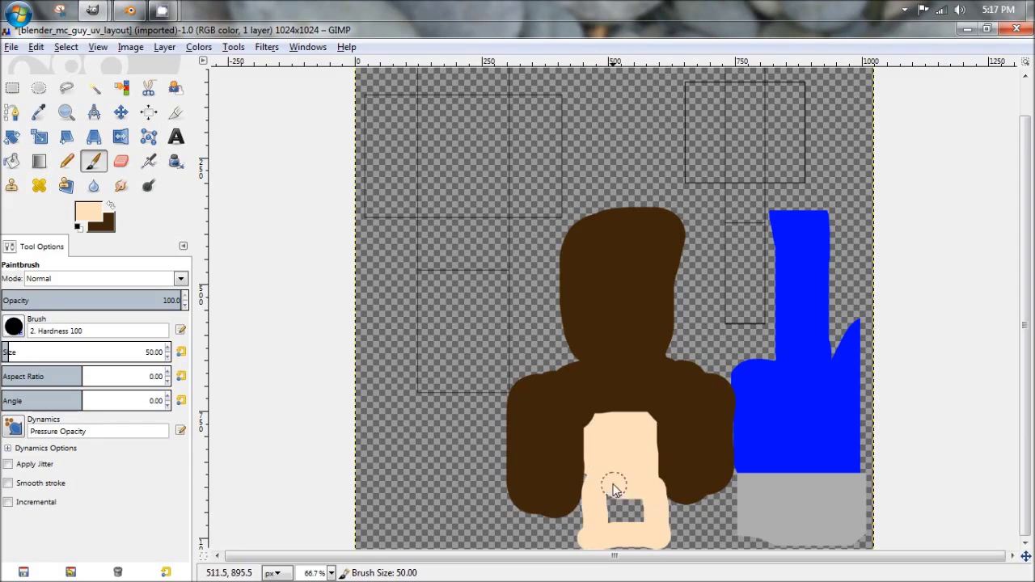
pyautogui.moveTo(624, 529)
pyautogui.mouseDown()
pyautogui.moveTo(651, 526)
pyautogui.moveTo(612, 493)
pyautogui.mouseUp()
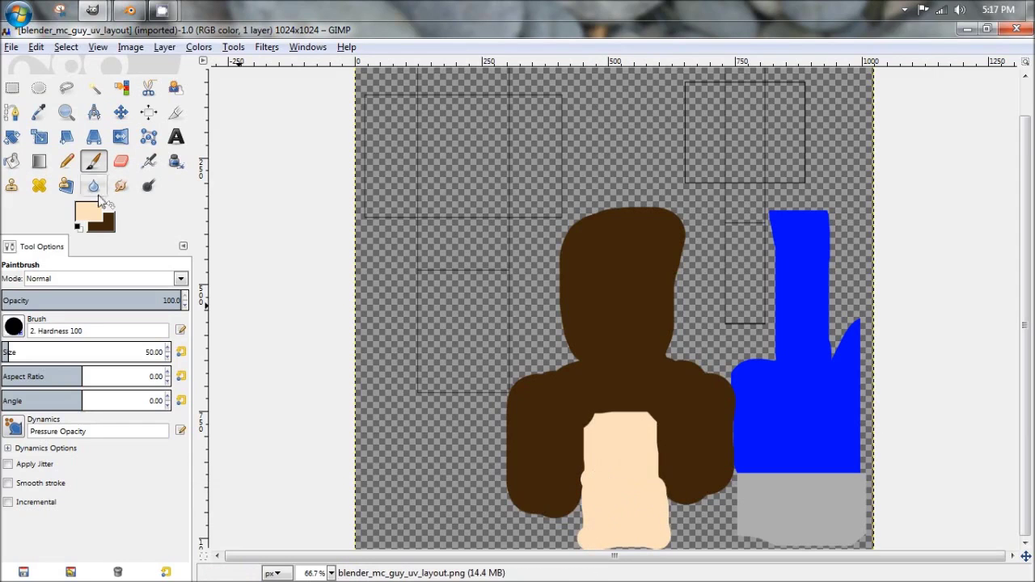
# Reset the colours to the defaults, make white the foreground colour, and reduce the brush size to 41.
pyautogui.click(78, 228)
pyautogui.click(113, 207)
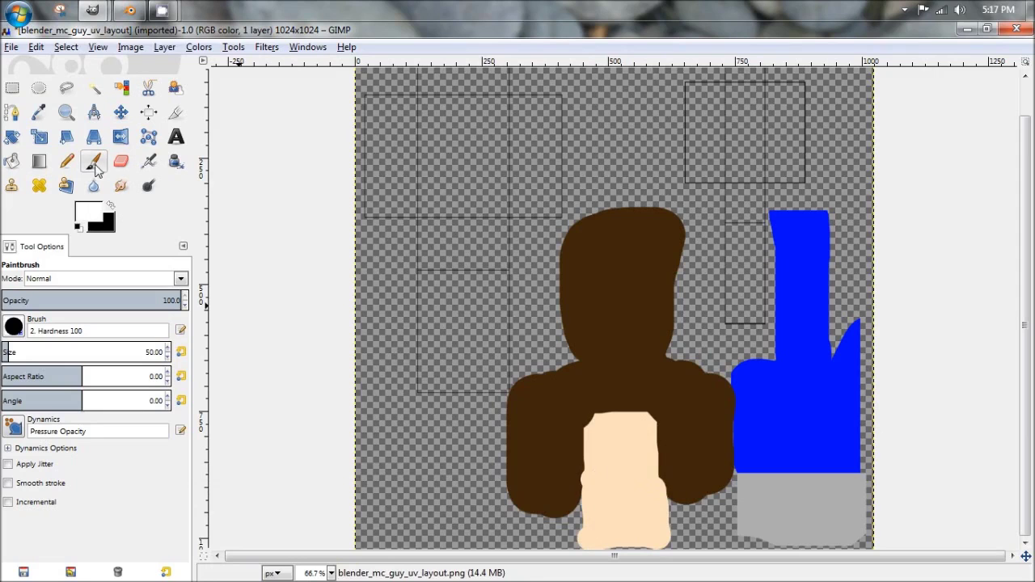
pyautogui.press('[')
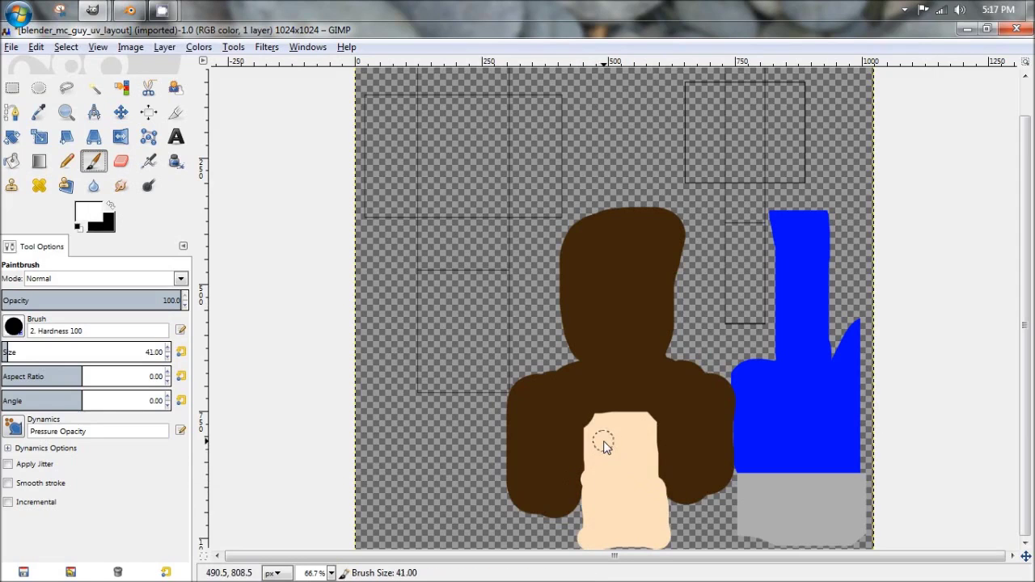
# Reduce the brush size to 31 and dab two white eyes on the skin-toned face.
pyautogui.press('[')
pyautogui.press('[')
pyautogui.press('[')
pyautogui.press('[')
pyautogui.press('[')
pyautogui.press('[')
pyautogui.press('[')
pyautogui.press('[')
pyautogui.press('[')
pyautogui.press('[')
pyautogui.click(602, 435)
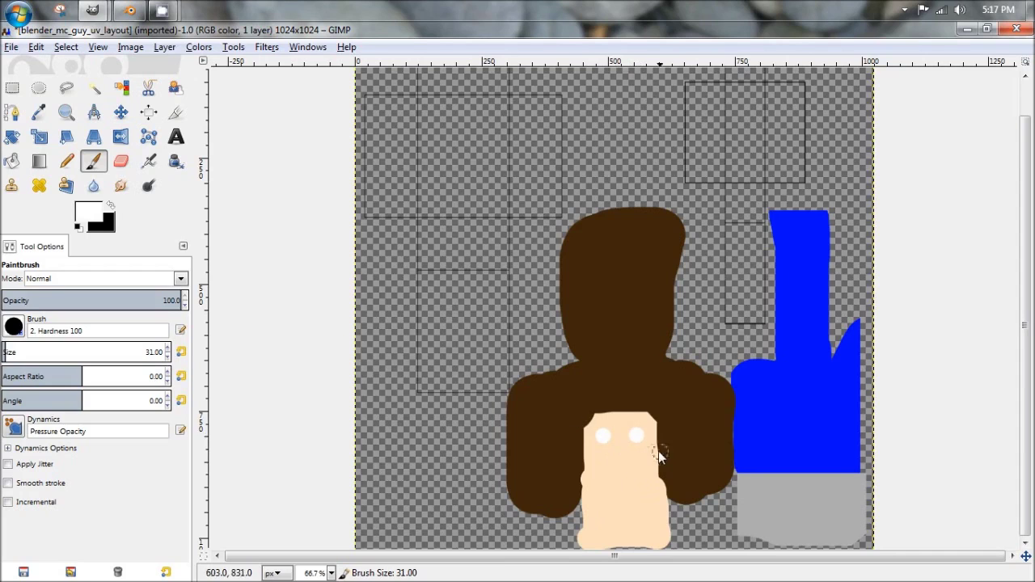
# Swap the foreground and background colours and reduce the brush size to 12.
pyautogui.click(114, 207)
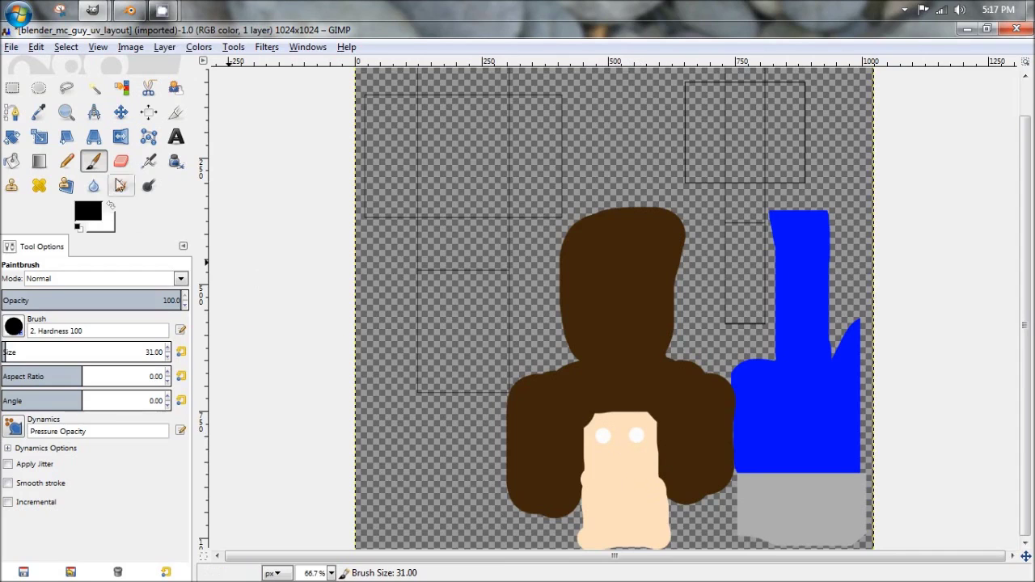
pyautogui.press('[')
pyautogui.press('[')
pyautogui.press('[')
pyautogui.press('[')
pyautogui.press('[')
pyautogui.press('[')
pyautogui.press('[')
pyautogui.press('[')
pyautogui.press('[')
pyautogui.press('[')
pyautogui.press('[')
pyautogui.press('[')
pyautogui.press('[')
pyautogui.press('[')
pyautogui.press('[')
pyautogui.press('[')
pyautogui.press('[')
pyautogui.press('[')
pyautogui.press('[')
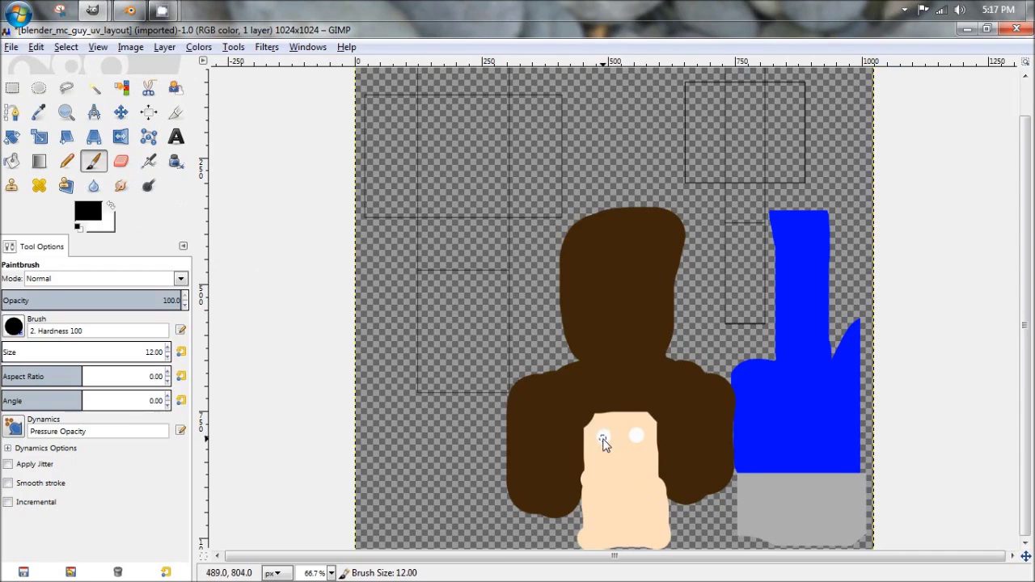
# Set the foreground colour to blue 2d4bff and dab a pupil in the middle of each white eye.
pyautogui.click(98, 216)
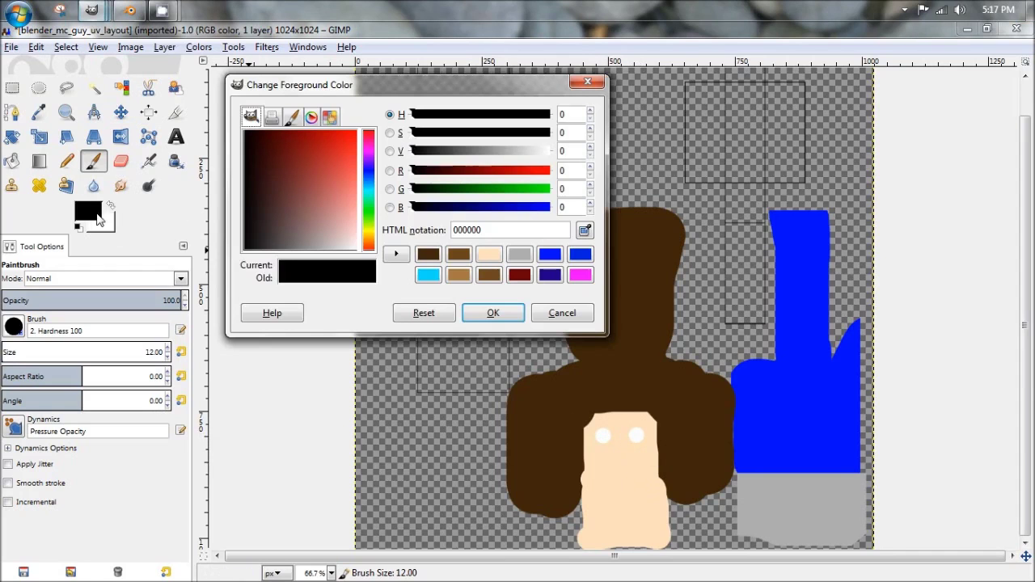
pyautogui.click(368, 172)
pyautogui.moveTo(334, 148); pyautogui.dragTo(364, 152)
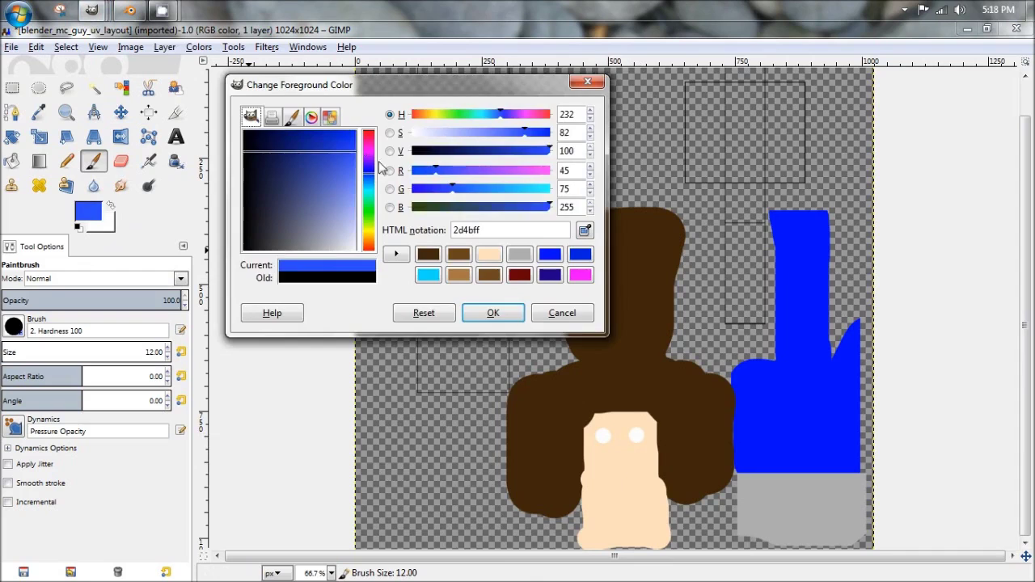
pyautogui.click(493, 313)
pyautogui.click(603, 437)
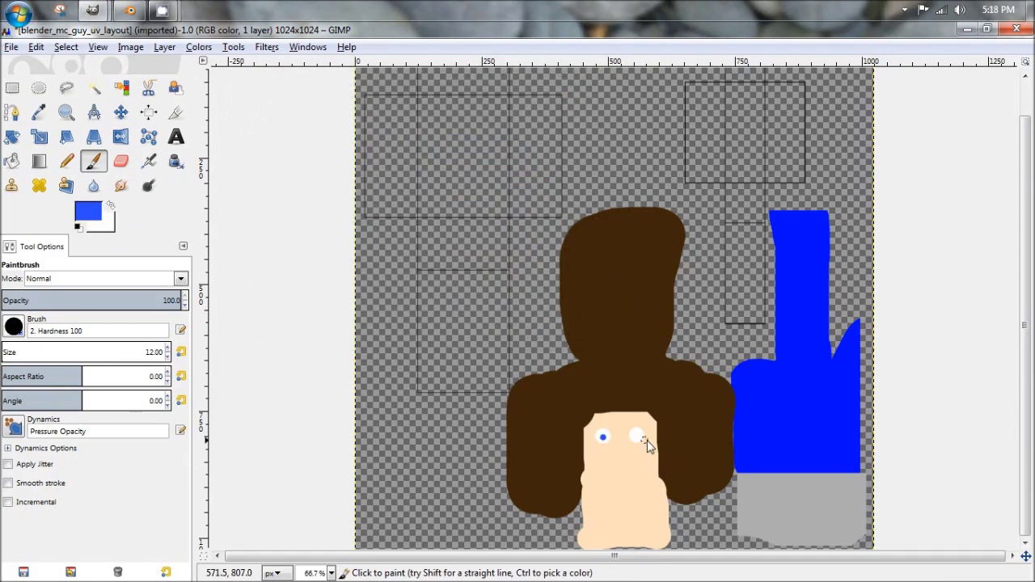
pyautogui.click(637, 436)
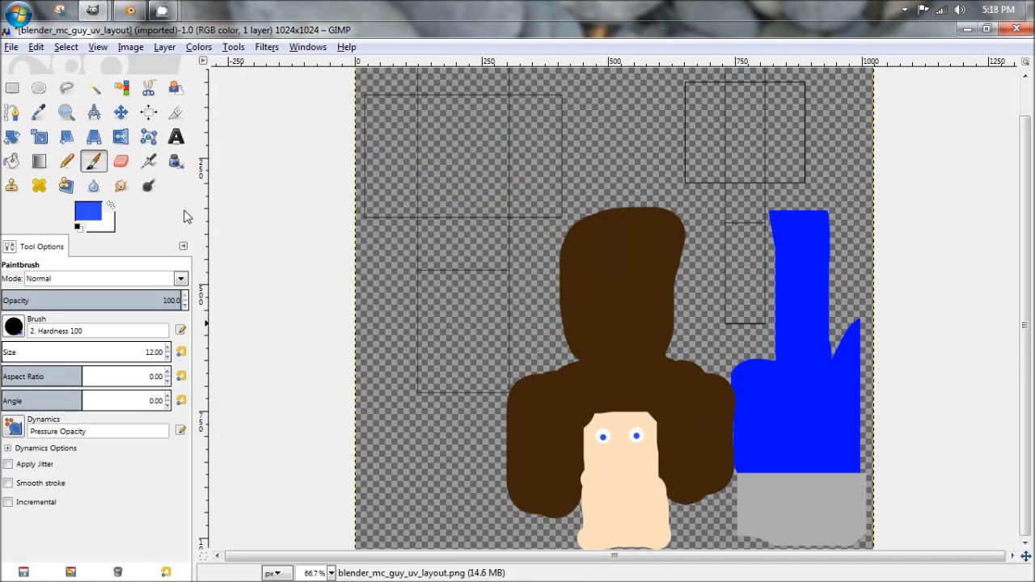
# Set the foreground colour to medium brown 7c592f and paint an L-shaped nose between the eyes.
pyautogui.click(89, 212)
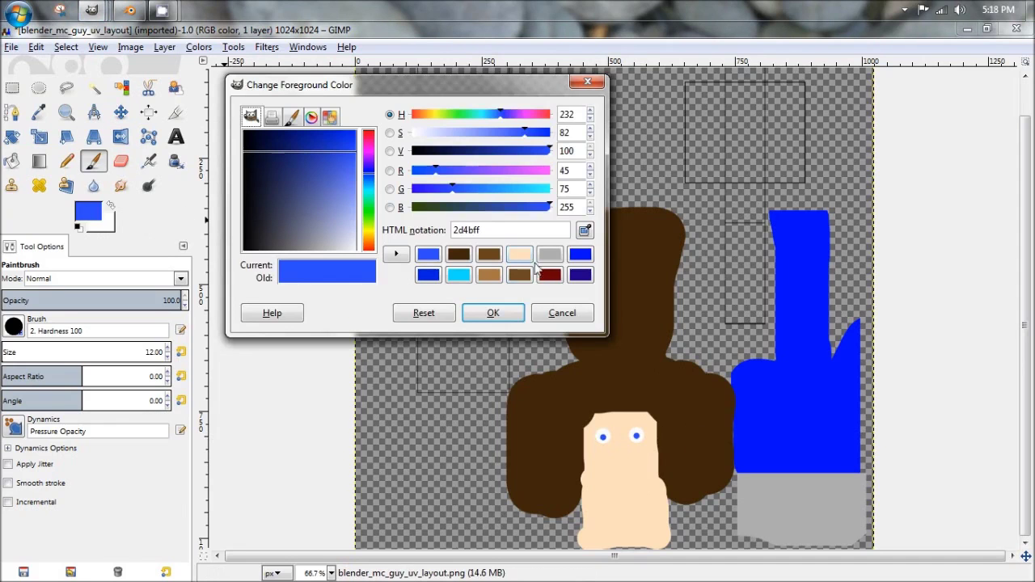
pyautogui.click(521, 257)
pyautogui.moveTo(291, 194); pyautogui.dragTo(313, 193)
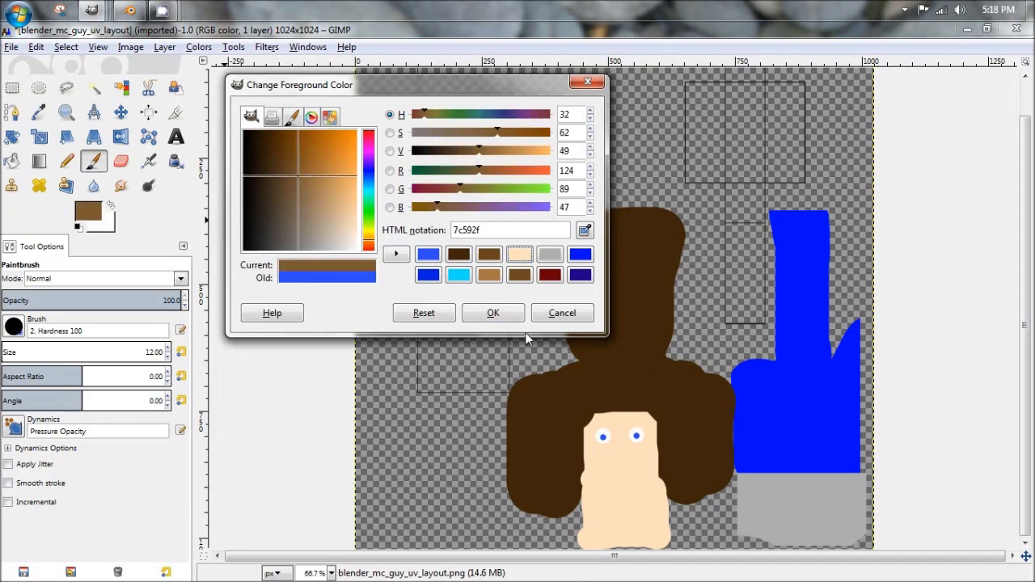
pyautogui.click(493, 312)
pyautogui.moveTo(615, 430)
pyautogui.mouseDown()
pyautogui.moveTo(616, 453)
pyautogui.moveTo(633, 453)
pyautogui.mouseUp()
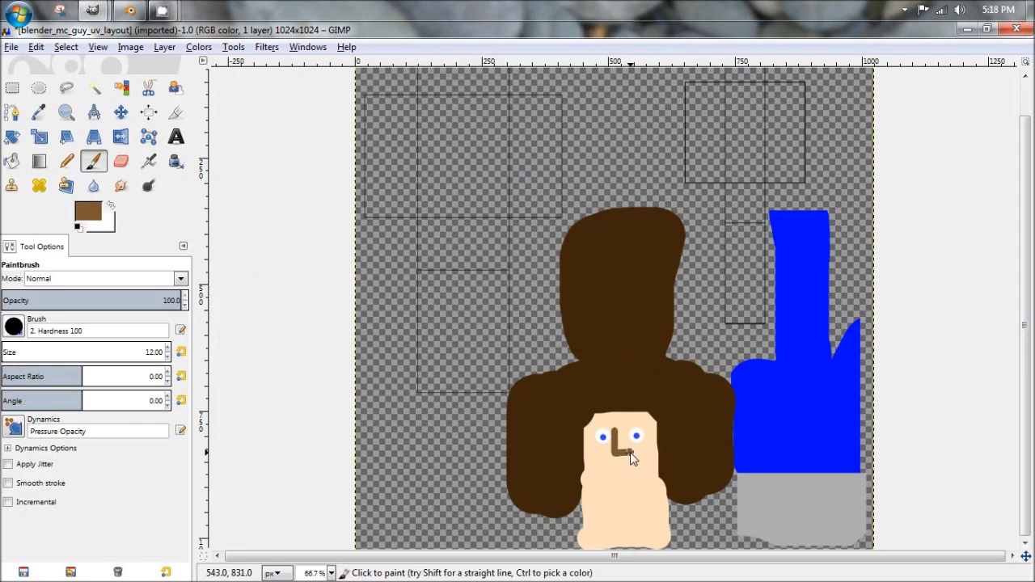
# Set the foreground colour to very dark brown 2e1c06 and paint a goatee around the mouth and a beard line across the jaw.
pyautogui.click(89, 213)
pyautogui.click(272, 165)
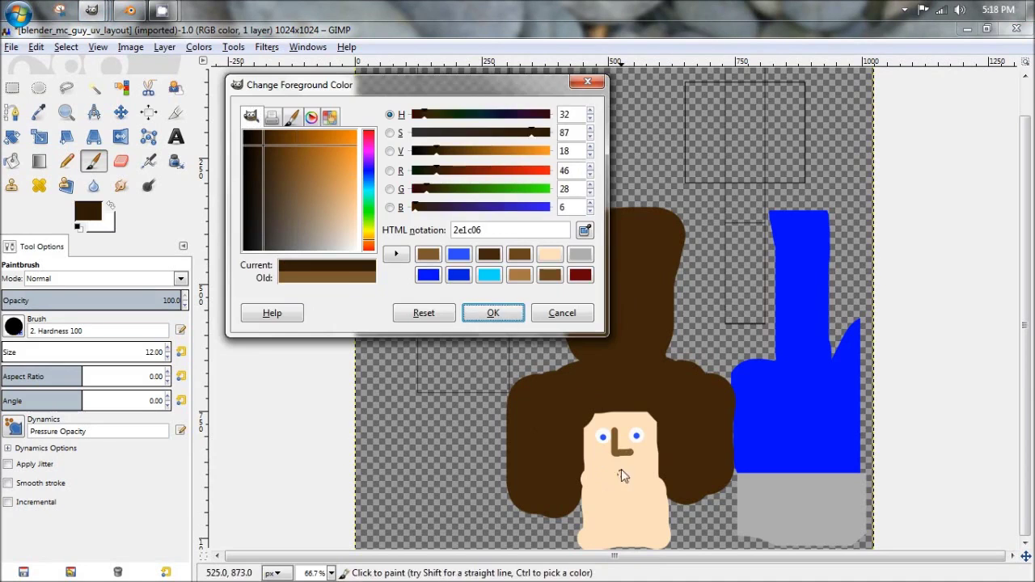
pyautogui.click(492, 314)
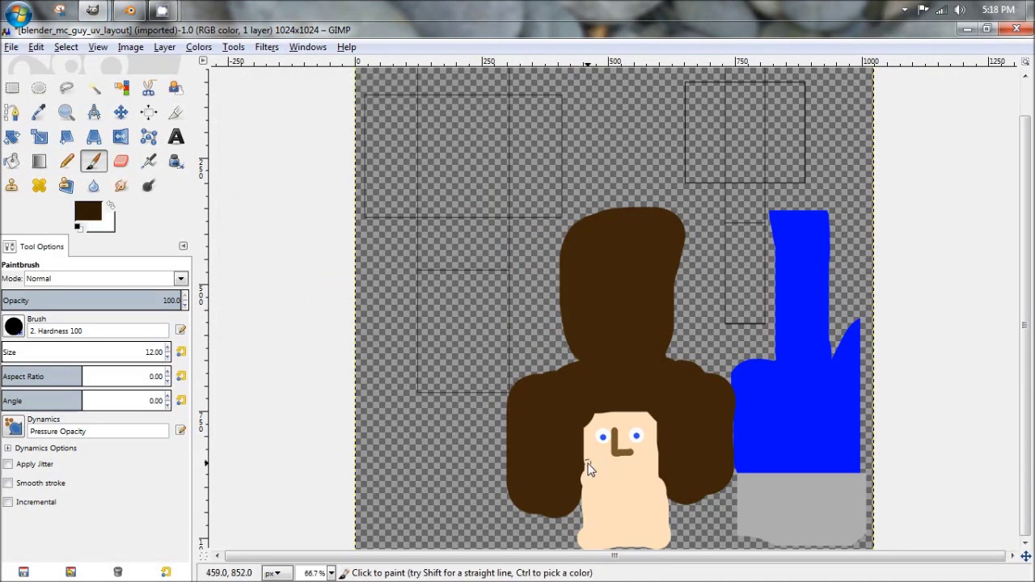
pyautogui.moveTo(635, 461)
pyautogui.mouseDown()
pyautogui.moveTo(608, 471)
pyautogui.moveTo(636, 478)
pyautogui.moveTo(619, 482)
pyautogui.moveTo(645, 473)
pyautogui.moveTo(580, 478)
pyautogui.moveTo(667, 485)
pyautogui.moveTo(586, 491)
pyautogui.mouseUp()
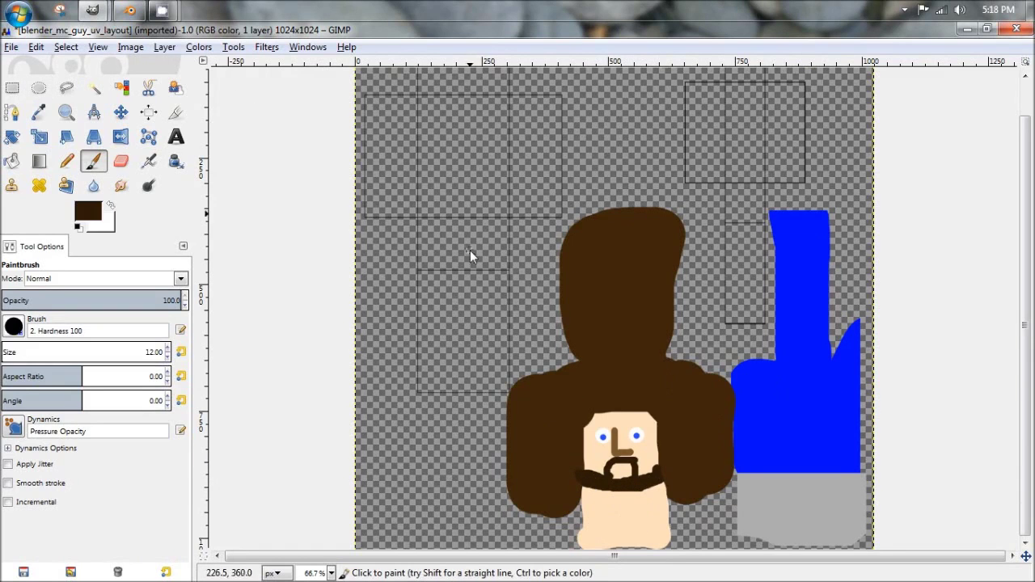
# Set the foreground colour to light blue 00ccff and increase the brush size to 58.
pyautogui.click(89, 213)
pyautogui.click(369, 191)
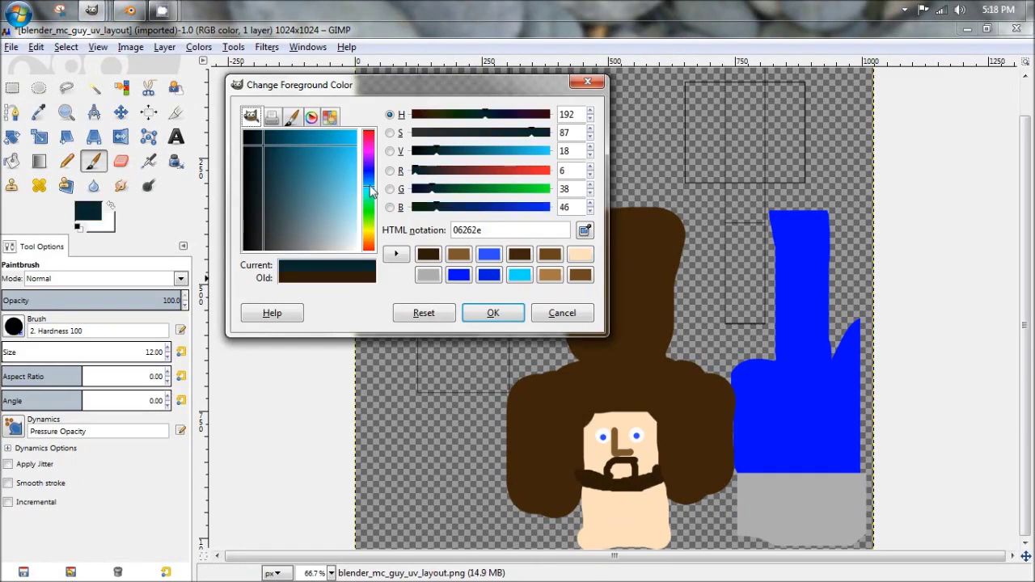
pyautogui.click(356, 130)
pyautogui.click(491, 312)
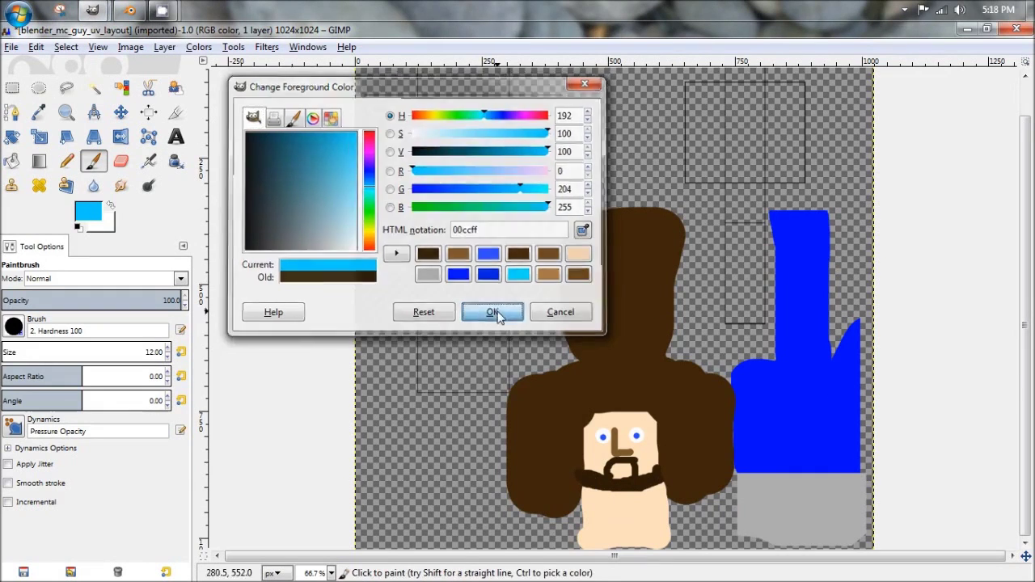
pyautogui.scroll(1, 371, 174)
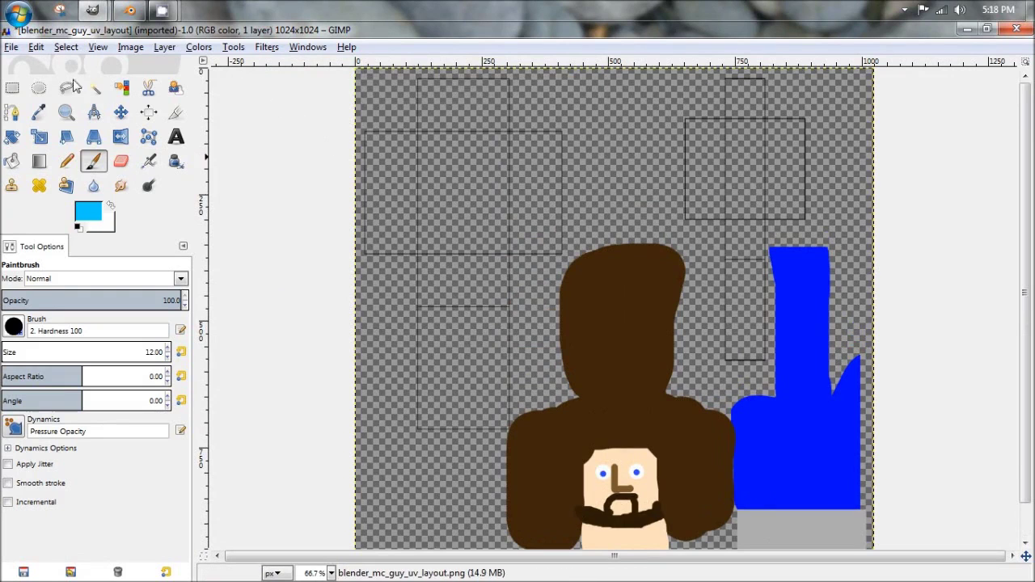
pyautogui.press(']')
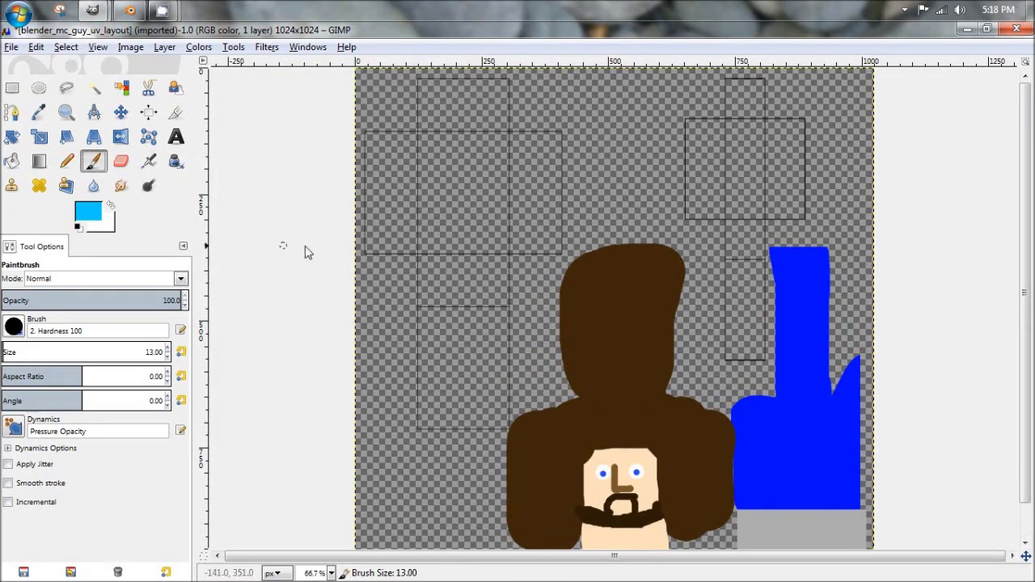
pyautogui.press(']')
pyautogui.press(']')
pyautogui.press(']')
pyautogui.press(']')
pyautogui.press(']')
pyautogui.press(']')
pyautogui.press(']')
pyautogui.press(']')
pyautogui.press(']')
pyautogui.press(']')
pyautogui.press(']')
pyautogui.press(']')
pyautogui.press(']')
pyautogui.press(']')
pyautogui.press(']')
pyautogui.press(']')
pyautogui.press(']')
pyautogui.press(']')
pyautogui.press(']')
pyautogui.press(']')
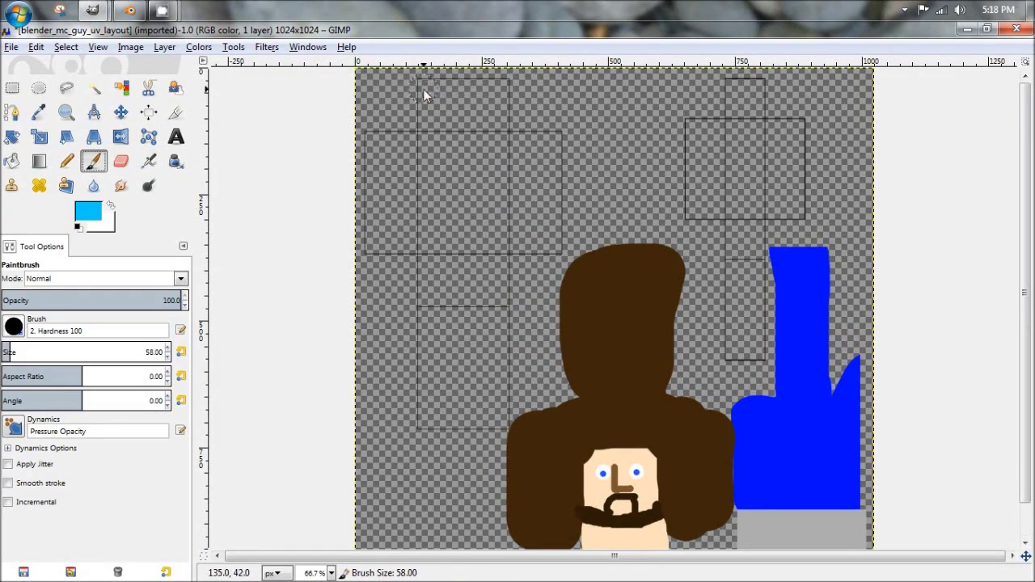
# Outline the large cross-shaped torso island in light blue, increase the brush size to 104, and fill its interior.
pyautogui.moveTo(517, 135)
pyautogui.mouseDown()
pyautogui.moveTo(558, 149)
pyautogui.moveTo(558, 255)
pyautogui.moveTo(503, 258)
pyautogui.moveTo(501, 422)
pyautogui.moveTo(419, 422)
pyautogui.moveTo(423, 249)
pyautogui.moveTo(354, 252)
pyautogui.moveTo(363, 135)
pyautogui.moveTo(421, 139)
pyautogui.moveTo(450, 104)
pyautogui.moveTo(453, 142)
pyautogui.mouseUp()
pyautogui.press(']')
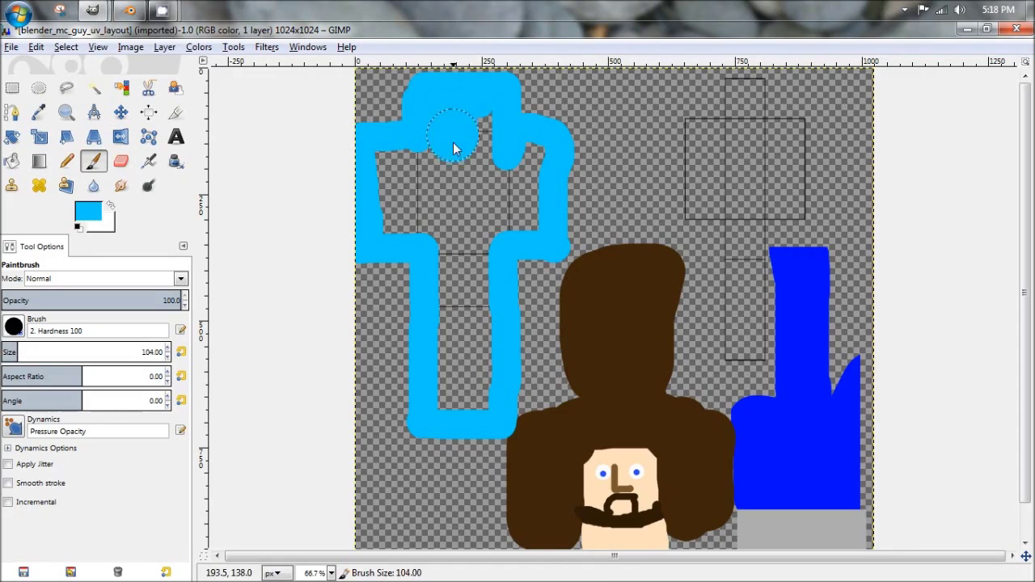
pyautogui.moveTo(486, 177); pyautogui.dragTo(522, 152)
pyautogui.moveTo(520, 217)
pyautogui.mouseDown()
pyautogui.moveTo(471, 248)
pyautogui.moveTo(473, 398)
pyautogui.moveTo(451, 314)
pyautogui.mouseUp()
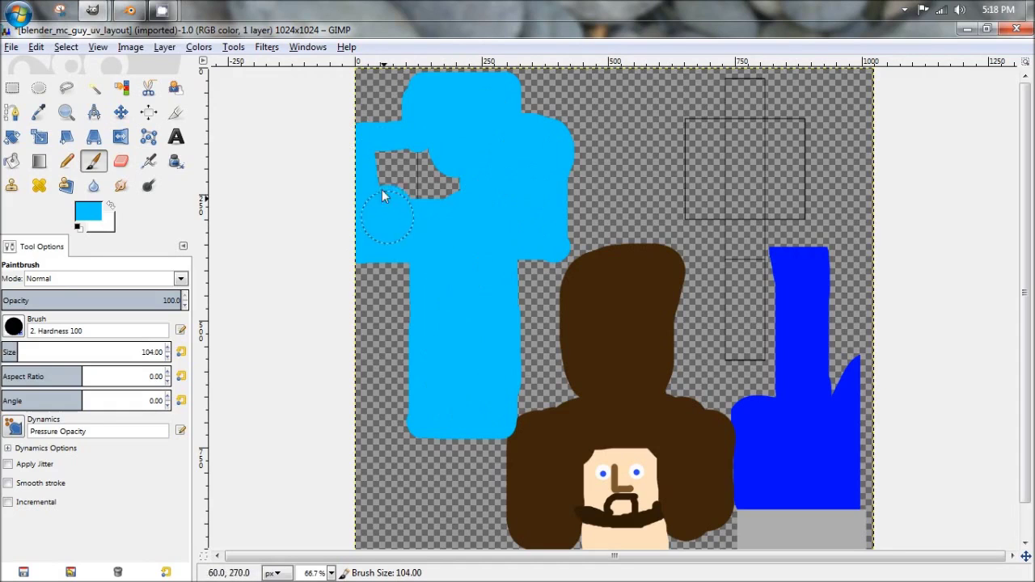
pyautogui.moveTo(383, 196); pyautogui.dragTo(458, 162)
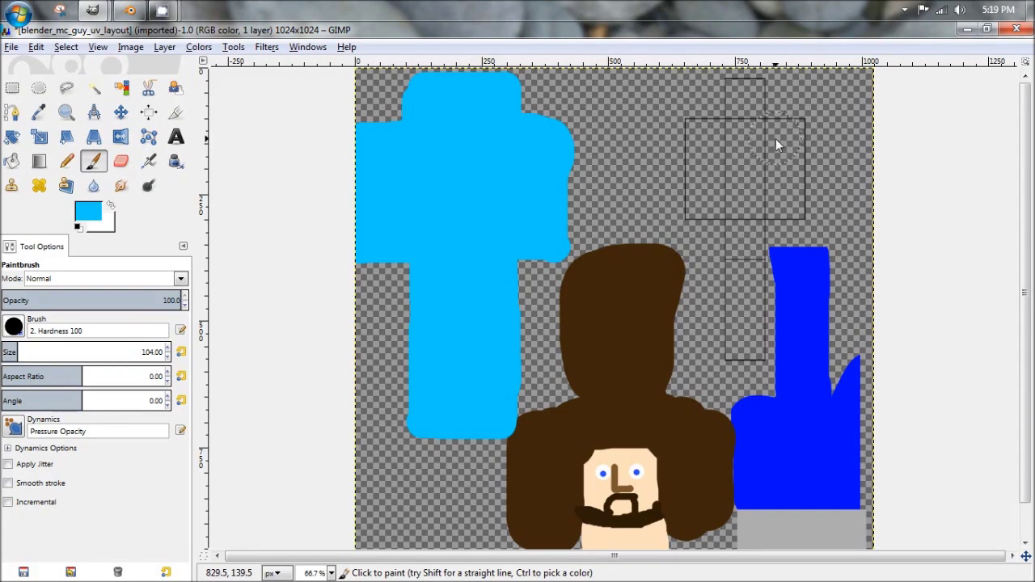
# Reduce the brush size to 83 and cover the smaller arm island above the blue leg completely in light blue.
pyautogui.press('[')
pyautogui.press('[')
pyautogui.press('[')
pyautogui.press('[')
pyautogui.press('[')
pyautogui.press('[')
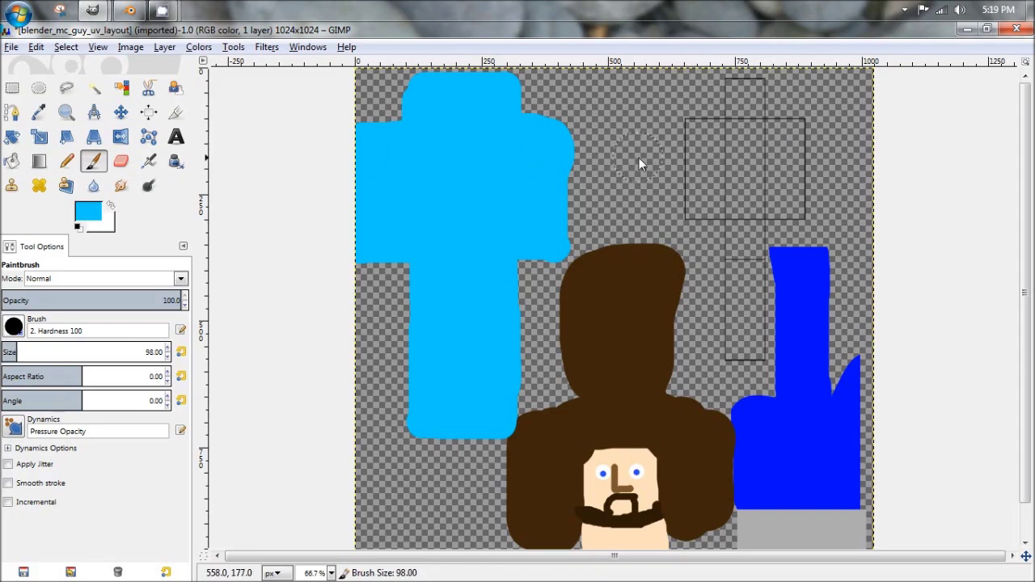
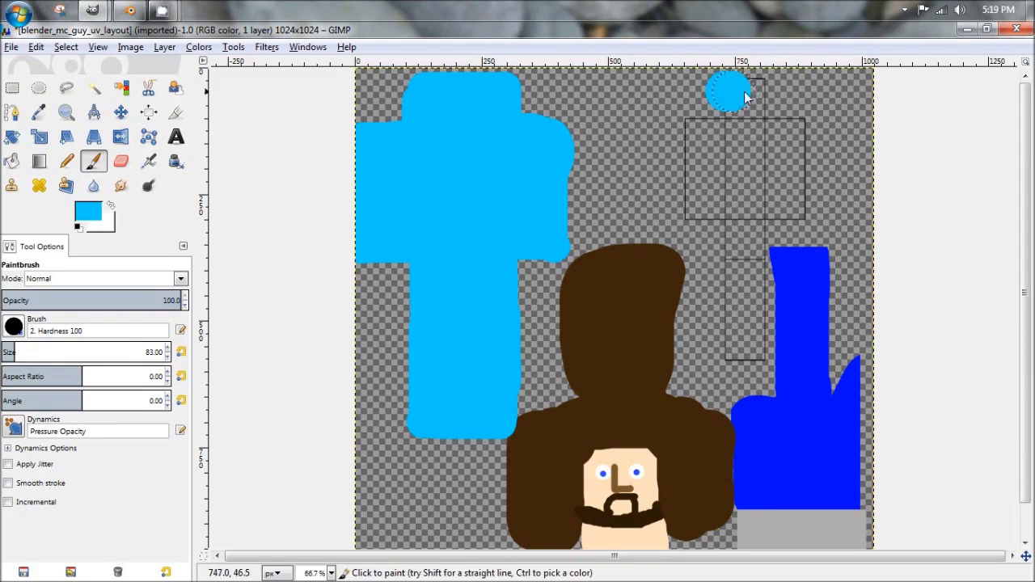
pyautogui.moveTo(757, 130)
pyautogui.mouseDown()
pyautogui.moveTo(802, 129)
pyautogui.moveTo(797, 213)
pyautogui.moveTo(756, 209)
pyautogui.moveTo(753, 307)
pyautogui.moveTo(734, 360)
pyautogui.moveTo(726, 210)
pyautogui.moveTo(691, 126)
pyautogui.mouseUp()
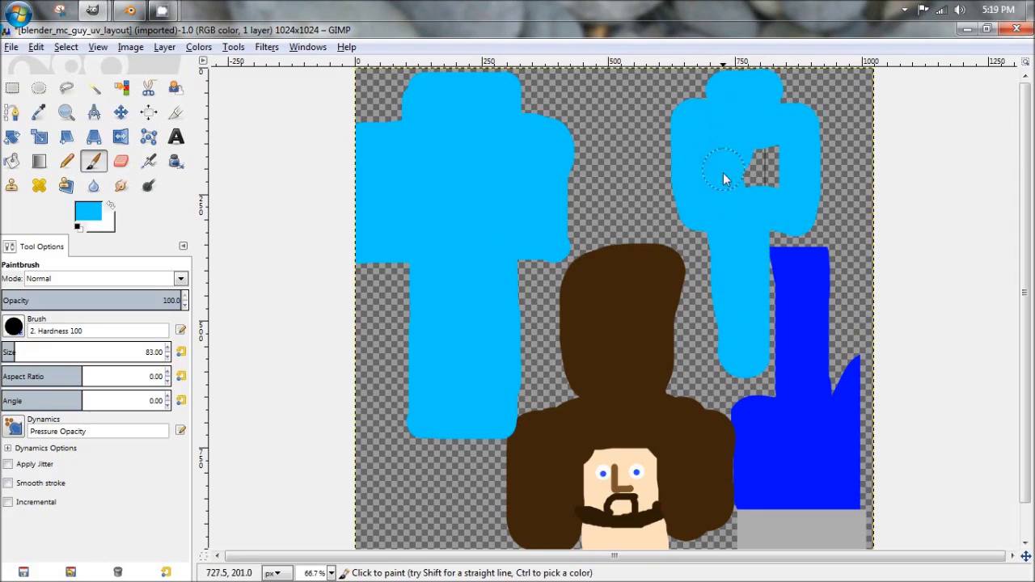
pyautogui.moveTo(723, 180); pyautogui.dragTo(767, 152)
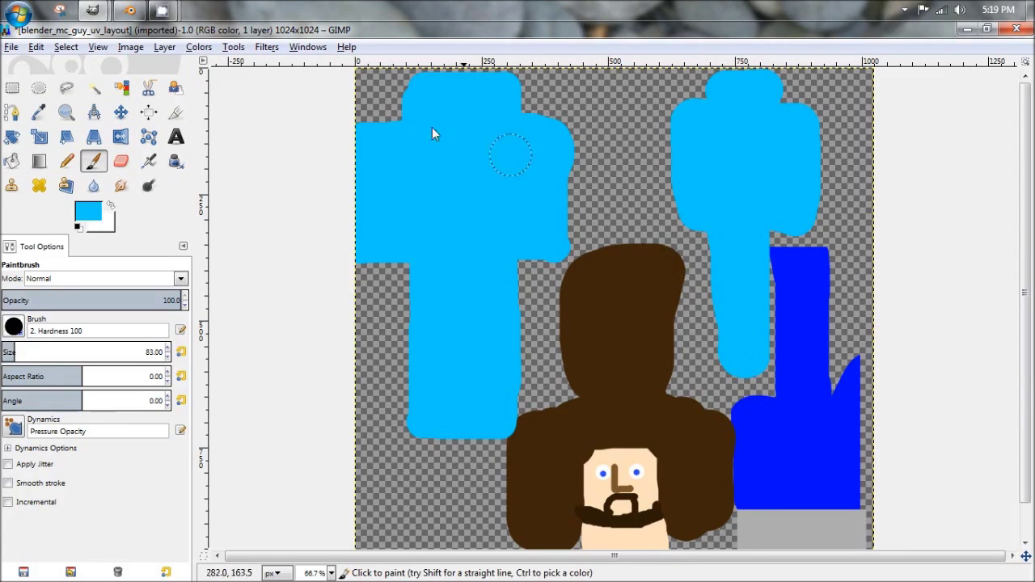
# Try four hard-edged dabs of darker blue 009cc3 on the upper part of the torso island and undo them.
pyautogui.click(12, 87)
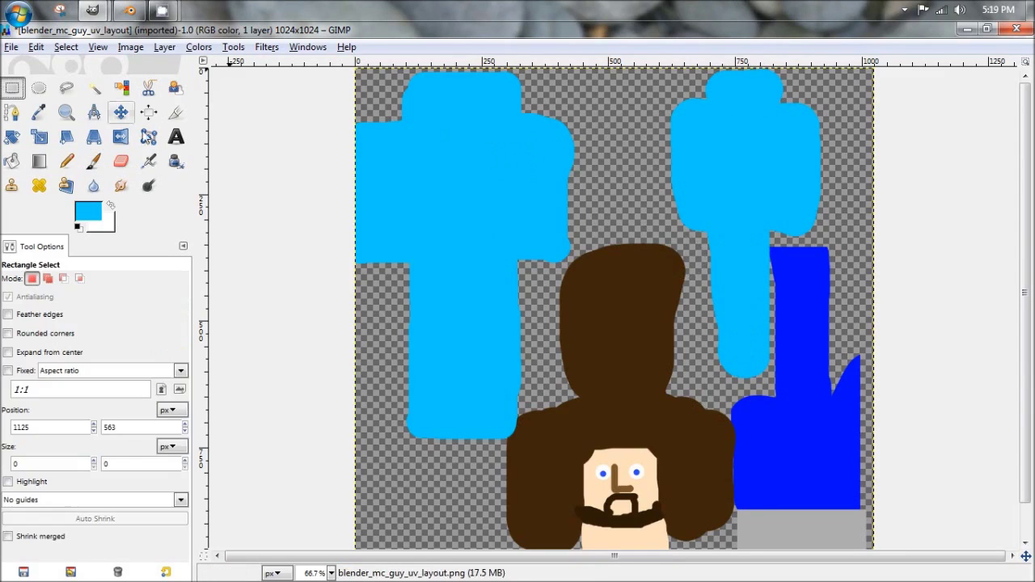
pyautogui.click(91, 211)
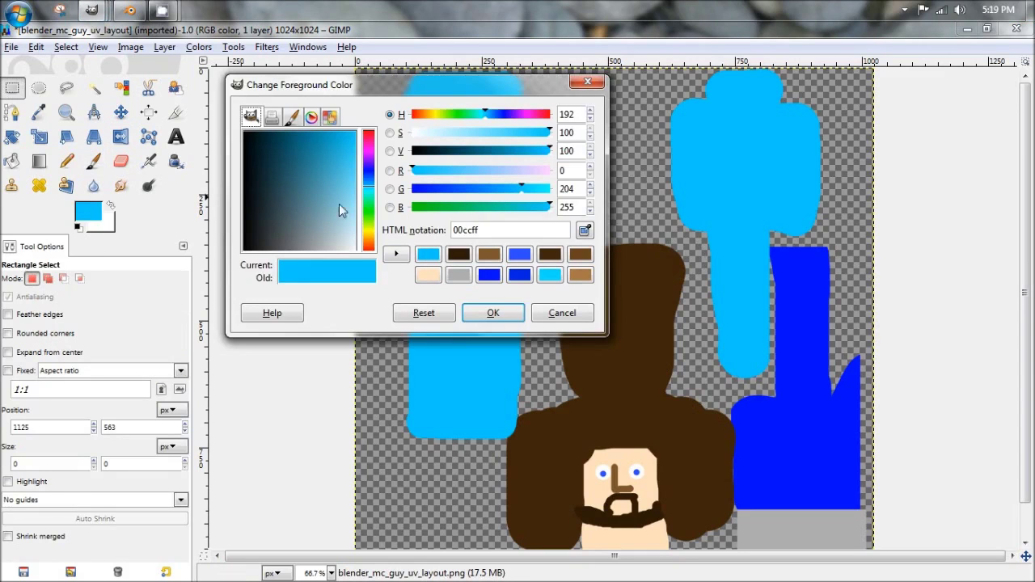
pyautogui.moveTo(338, 204); pyautogui.dragTo(329, 132)
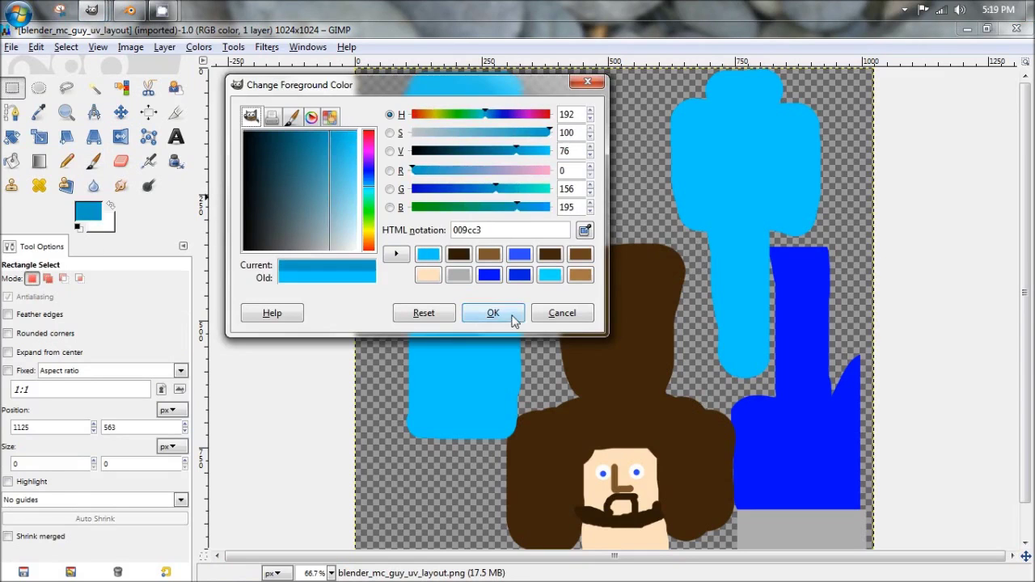
pyautogui.click(493, 313)
pyautogui.click(93, 161)
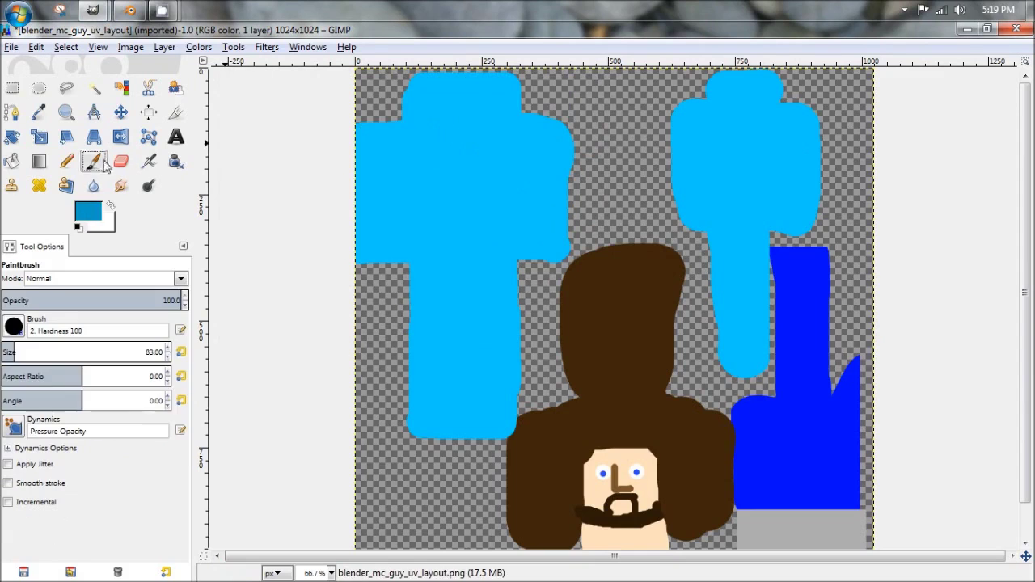
pyautogui.click(444, 118)
pyautogui.click(413, 194)
pyautogui.click(499, 212)
pyautogui.click(515, 161)
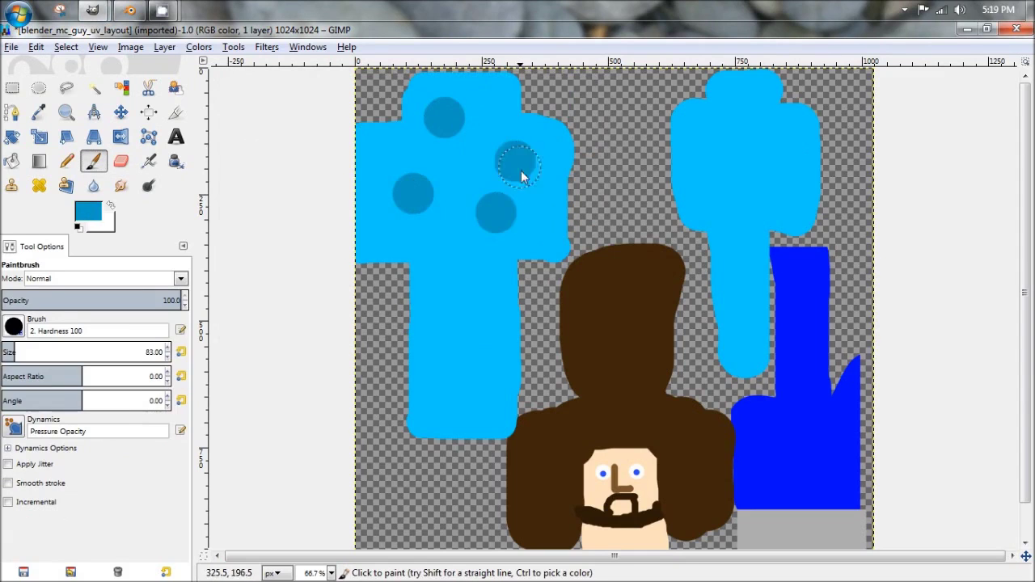
pyautogui.hotkey('ctrl', 'z')
pyautogui.hotkey('ctrl', 'z')
pyautogui.hotkey('ctrl', 'z')
pyautogui.hotkey('ctrl', 'z')
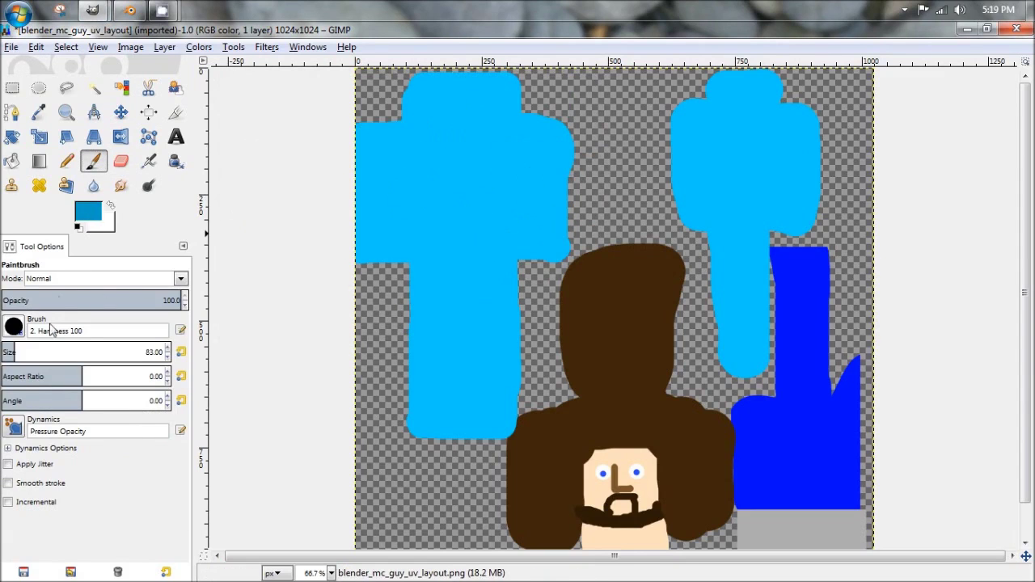
# Switch the paintbrush to the soft Hardness 025 brush, try a stroke on the torso island, and undo it.
pyautogui.click(14, 326)
pyautogui.click(33, 354)
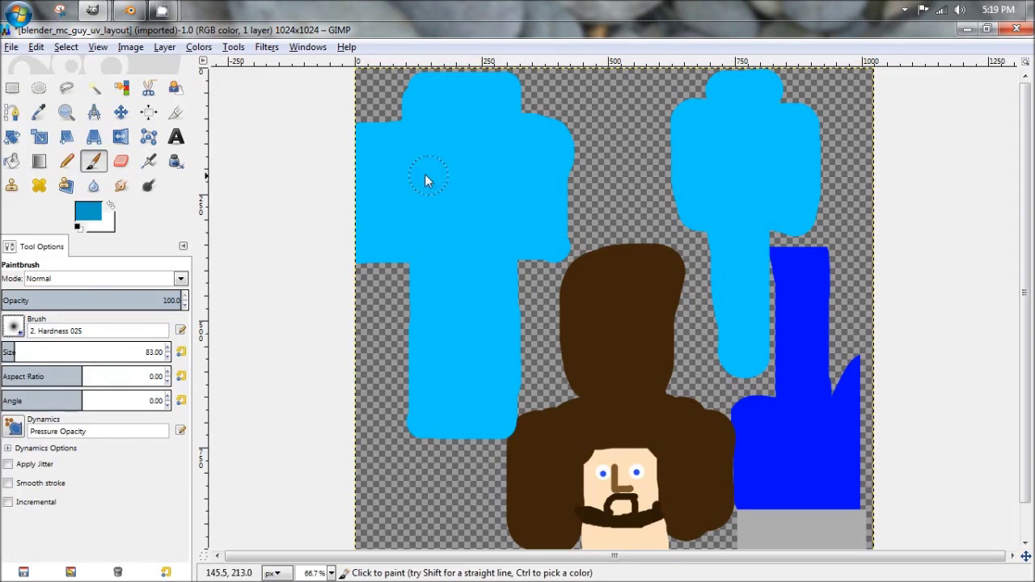
pyautogui.moveTo(443, 145)
pyautogui.mouseDown()
pyautogui.moveTo(369, 190)
pyautogui.moveTo(505, 212)
pyautogui.mouseUp()
pyautogui.hotkey('ctrl', 'z')
# Set the foreground to a blue slightly darker than the torso's base colour and paint soft shading strokes across the torso island.
pyautogui.click(96, 214)
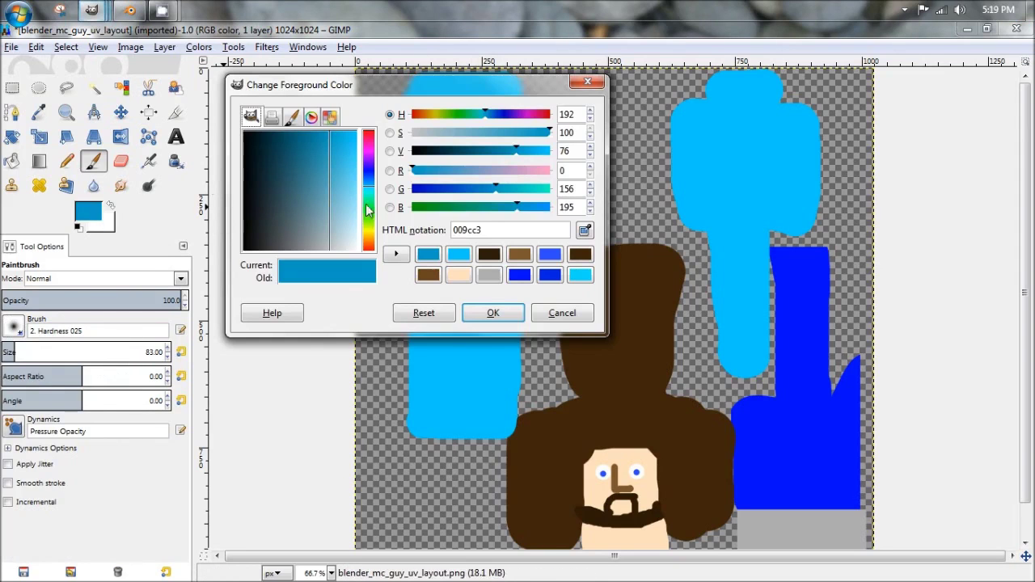
pyautogui.moveTo(326, 153); pyautogui.dragTo(346, 130)
pyautogui.click(509, 315)
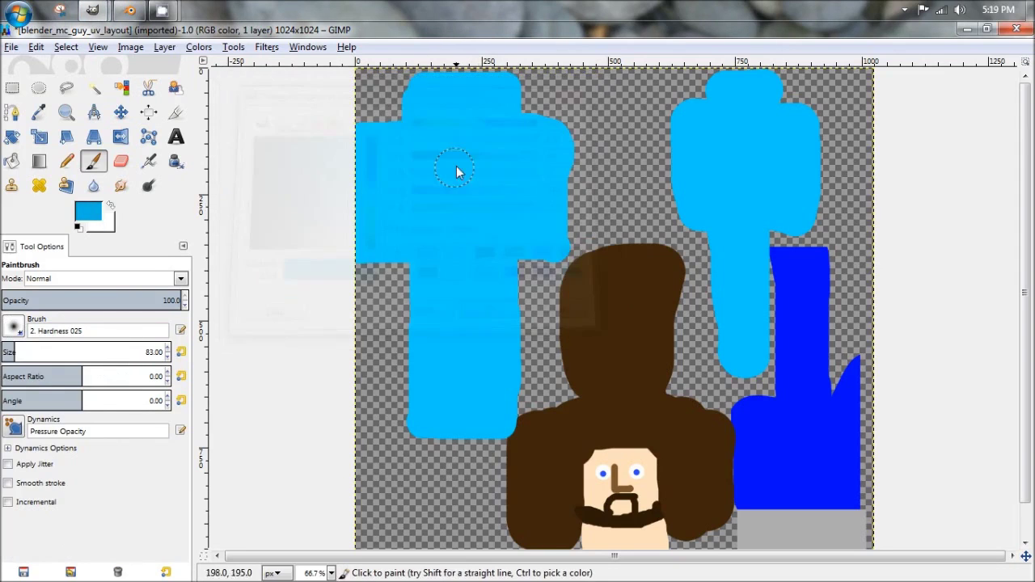
pyautogui.moveTo(447, 136); pyautogui.dragTo(402, 169)
pyautogui.moveTo(453, 218); pyautogui.dragTo(538, 171)
pyautogui.moveTo(433, 291)
pyautogui.mouseDown()
pyautogui.moveTo(478, 349)
pyautogui.moveTo(467, 417)
pyautogui.mouseUp()
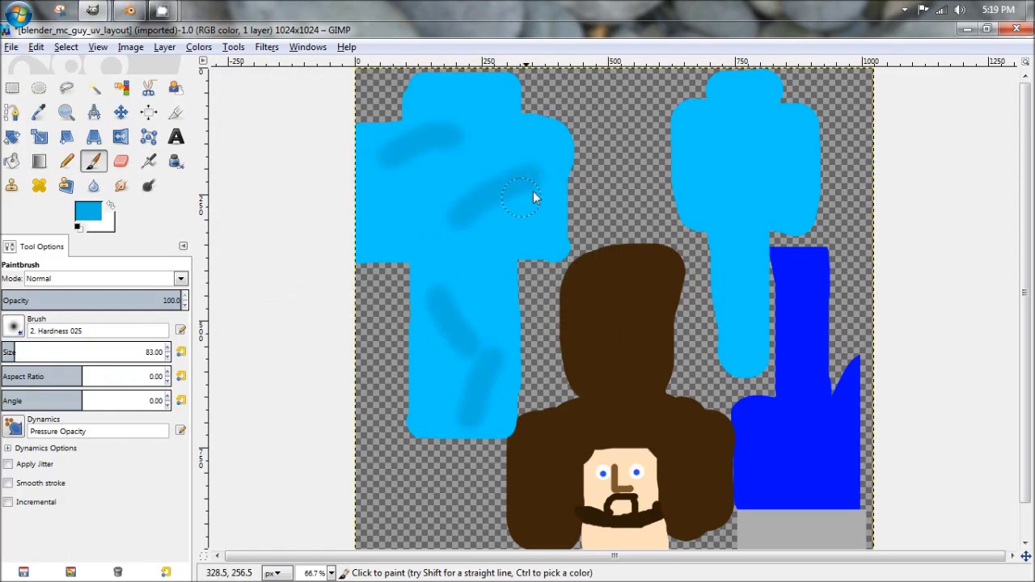
# Finish the soft darker blue shading on the torso island and paint similar strokes and dabs across the light blue arm island.
pyautogui.moveTo(418, 179); pyautogui.dragTo(414, 183)
pyautogui.moveTo(376, 200); pyautogui.dragTo(418, 222)
pyautogui.moveTo(689, 112); pyautogui.dragTo(752, 91)
pyautogui.moveTo(715, 171); pyautogui.dragTo(747, 189)
pyautogui.moveTo(741, 257); pyautogui.dragTo(750, 282)
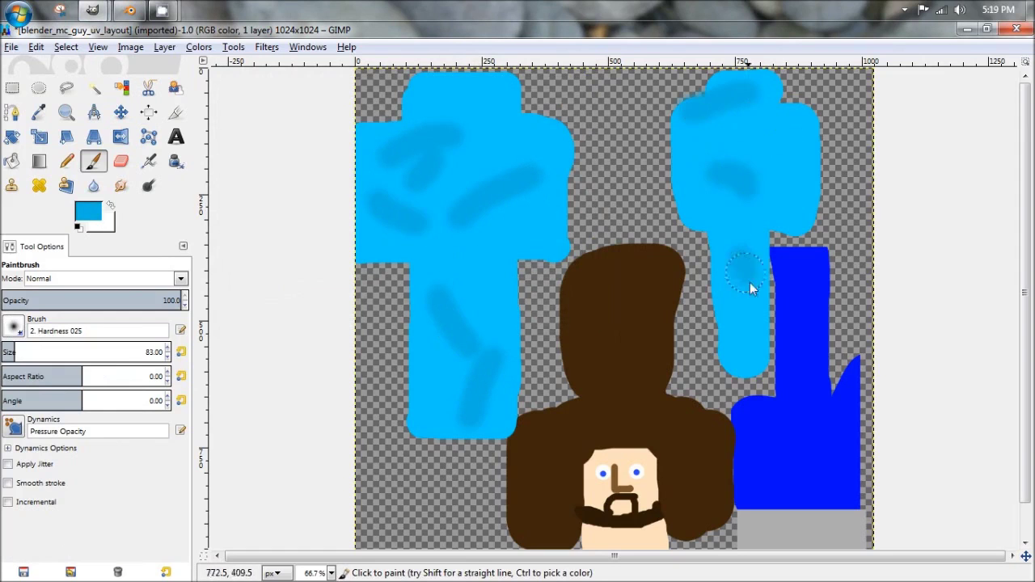
pyautogui.moveTo(801, 104); pyautogui.dragTo(786, 142)
pyautogui.moveTo(685, 216); pyautogui.dragTo(696, 213)
pyautogui.moveTo(734, 346); pyautogui.dragTo(730, 358)
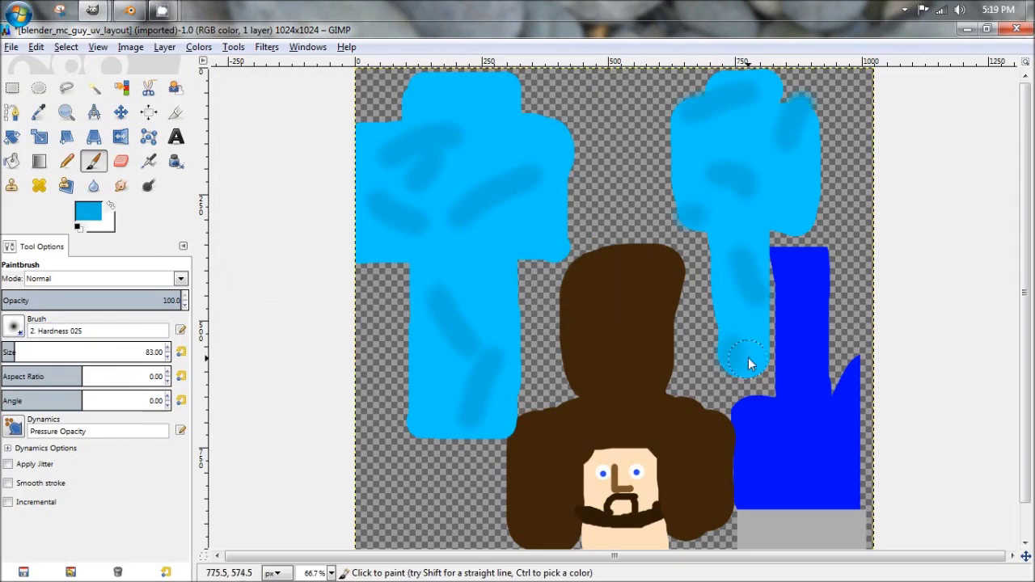
pyautogui.click(787, 196)
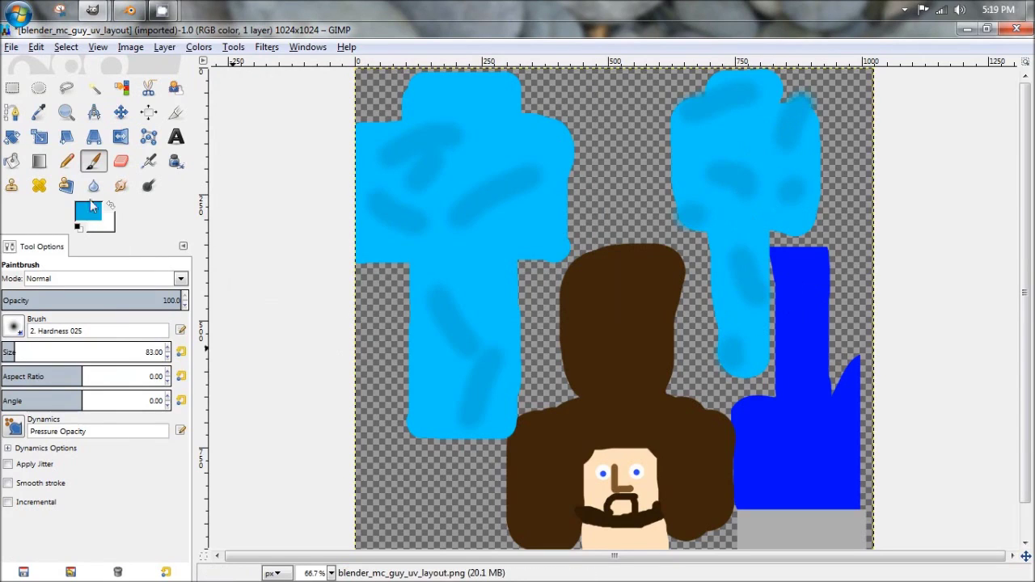
# Set the foreground to a brighter blue, try soft strokes on the blue leg island, and undo them.
pyautogui.moveTo(90, 206)
pyautogui.mouseDown()
pyautogui.moveTo(110, 214)
pyautogui.moveTo(93, 200)
pyautogui.mouseUp()
pyautogui.click(148, 162)
pyautogui.click(95, 162)
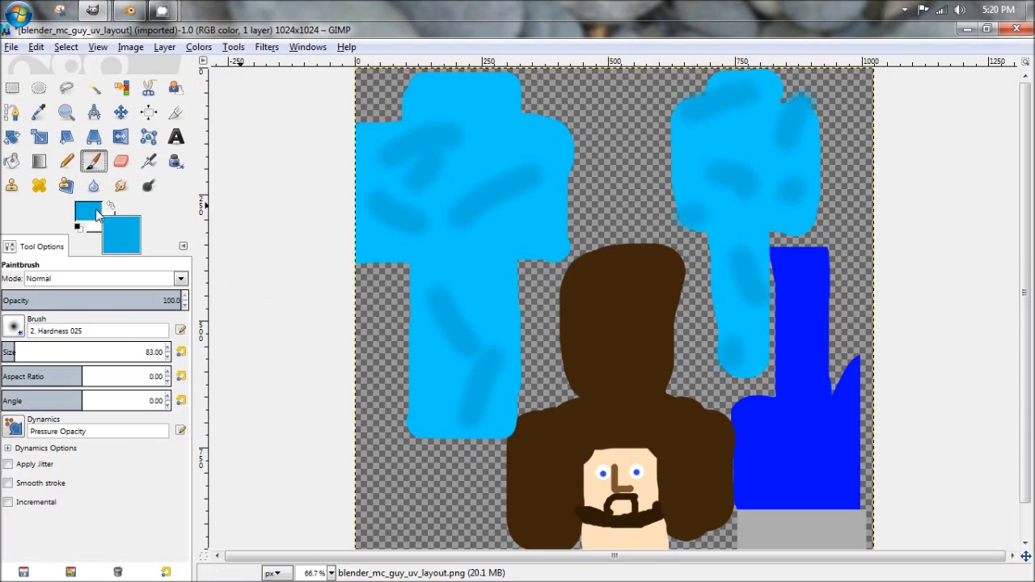
pyautogui.click(81, 212)
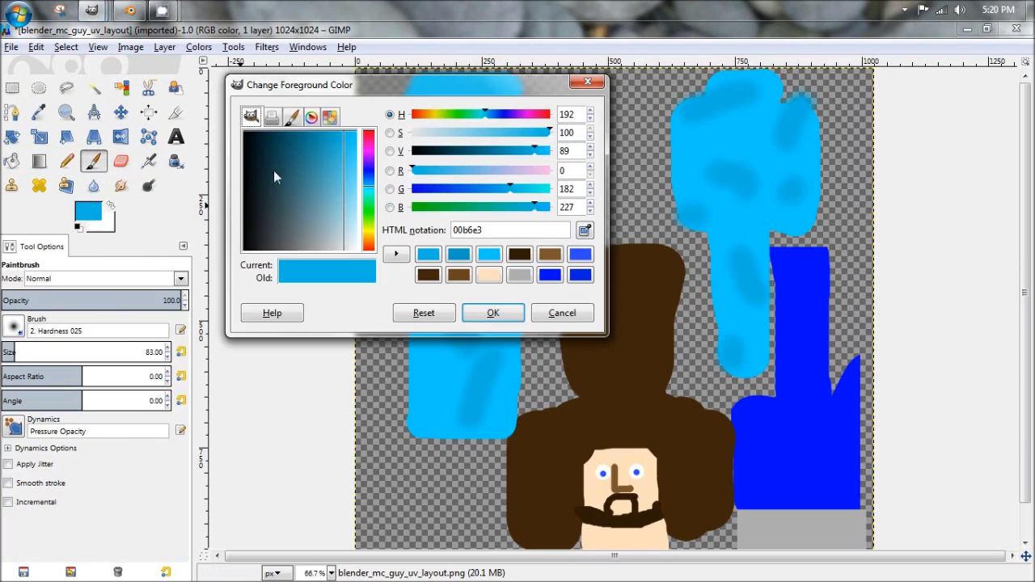
pyautogui.moveTo(275, 171); pyautogui.dragTo(567, 316)
pyautogui.moveTo(284, 194)
pyautogui.mouseDown()
pyautogui.moveTo(299, 145)
pyautogui.moveTo(358, 141)
pyautogui.moveTo(338, 161)
pyautogui.moveTo(372, 184)
pyautogui.moveTo(359, 134)
pyautogui.mouseUp()
pyautogui.click(370, 175)
pyautogui.click(500, 313)
pyautogui.moveTo(801, 325); pyautogui.dragTo(815, 386)
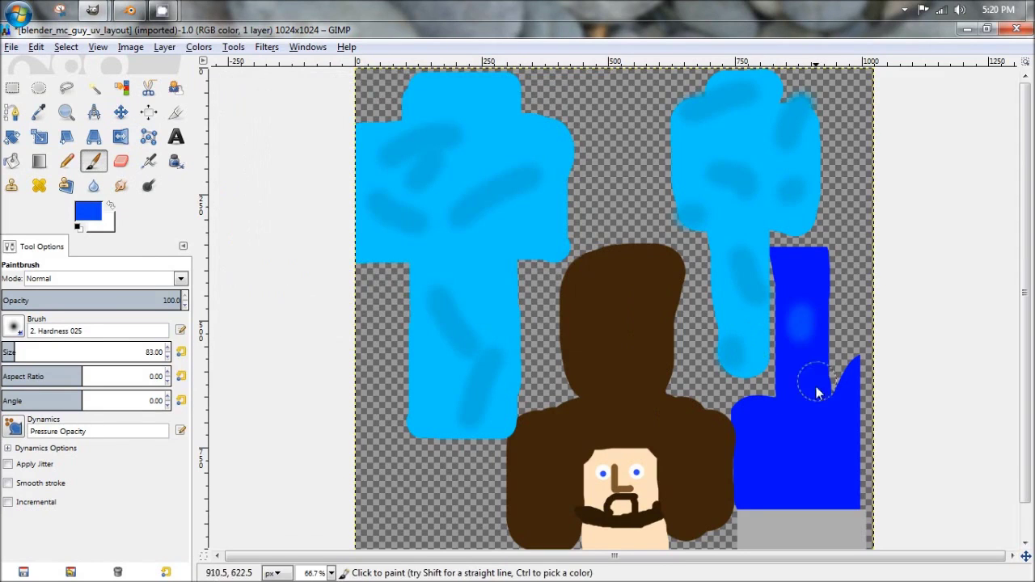
pyautogui.hotkey('ctrl', 'z')
pyautogui.hotkey('ctrl', 'z')
pyautogui.hotkey('ctrl', 'z')
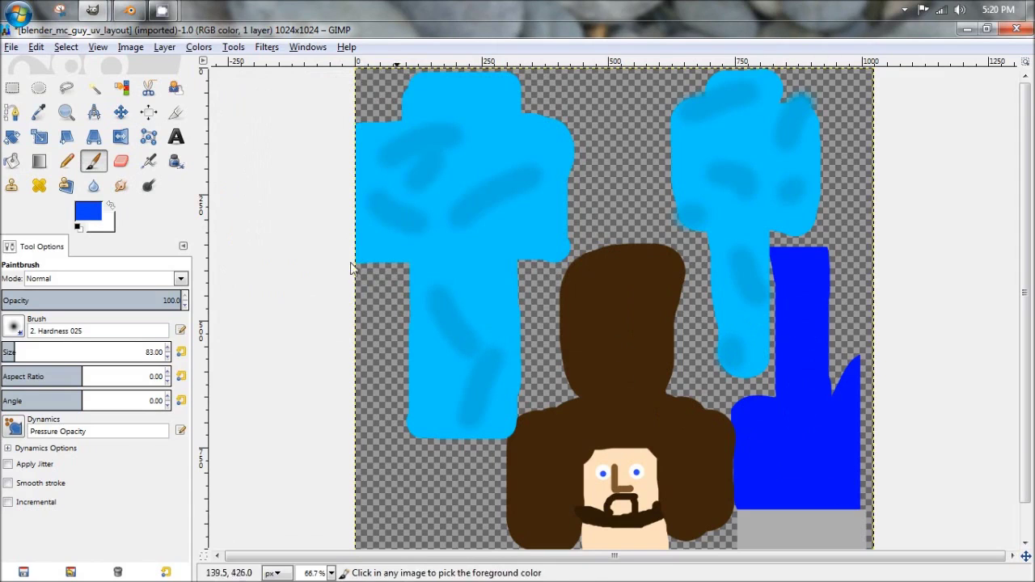
# Set the foreground to the darker blue 012ebf and paint soft shading strokes with the paintbrush across the blue leg island.
pyautogui.click(66, 186)
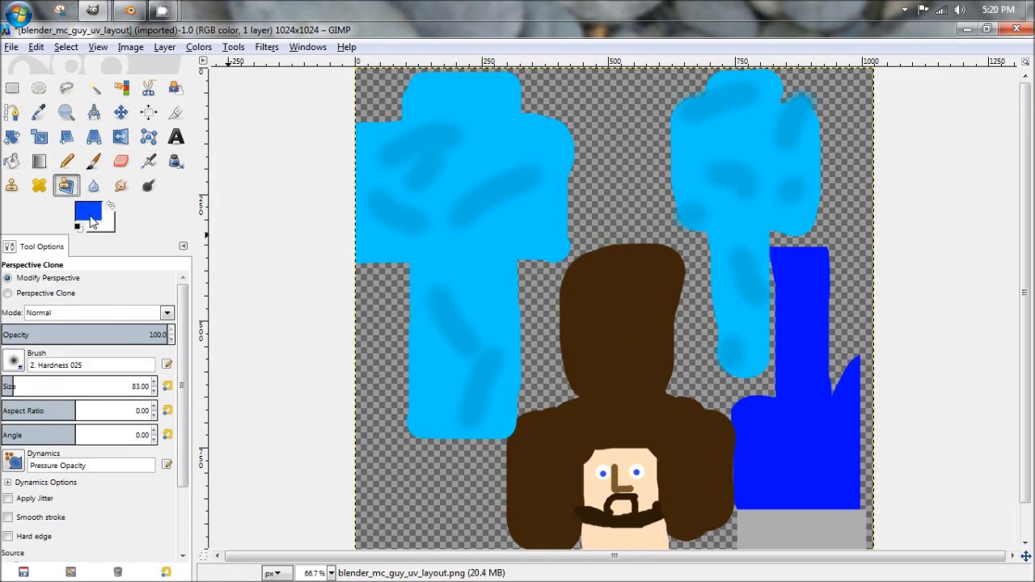
pyautogui.click(88, 211)
pyautogui.click(328, 131)
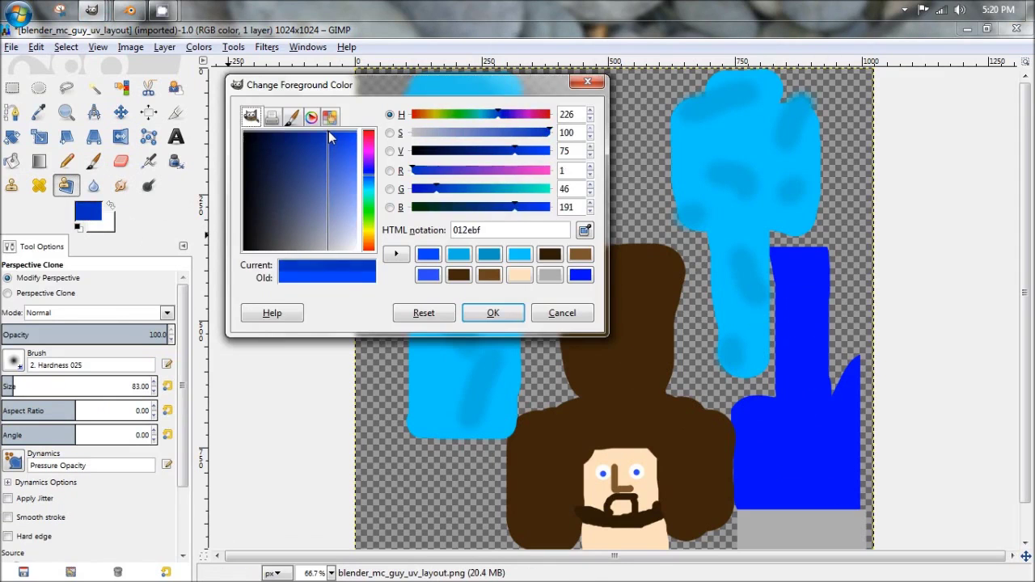
pyautogui.click(493, 313)
pyautogui.click(93, 161)
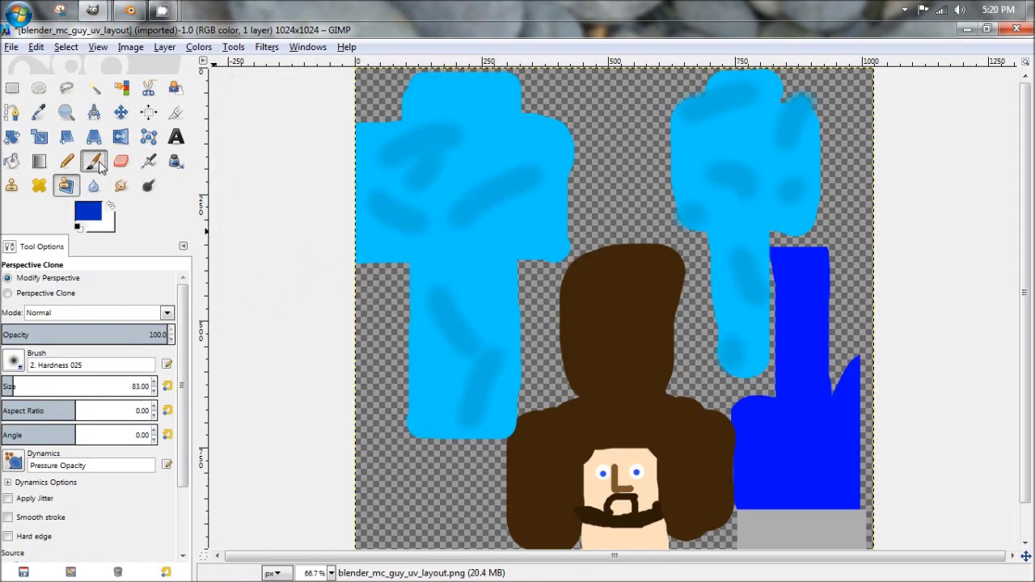
pyautogui.moveTo(800, 303)
pyautogui.mouseDown()
pyautogui.moveTo(802, 398)
pyautogui.moveTo(820, 474)
pyautogui.moveTo(849, 450)
pyautogui.moveTo(837, 441)
pyautogui.mouseUp()
# Set the foreground to a much darker shade of hair brown 3f270a, try soft dabs on the hair island, and undo them.
pyautogui.click(89, 213)
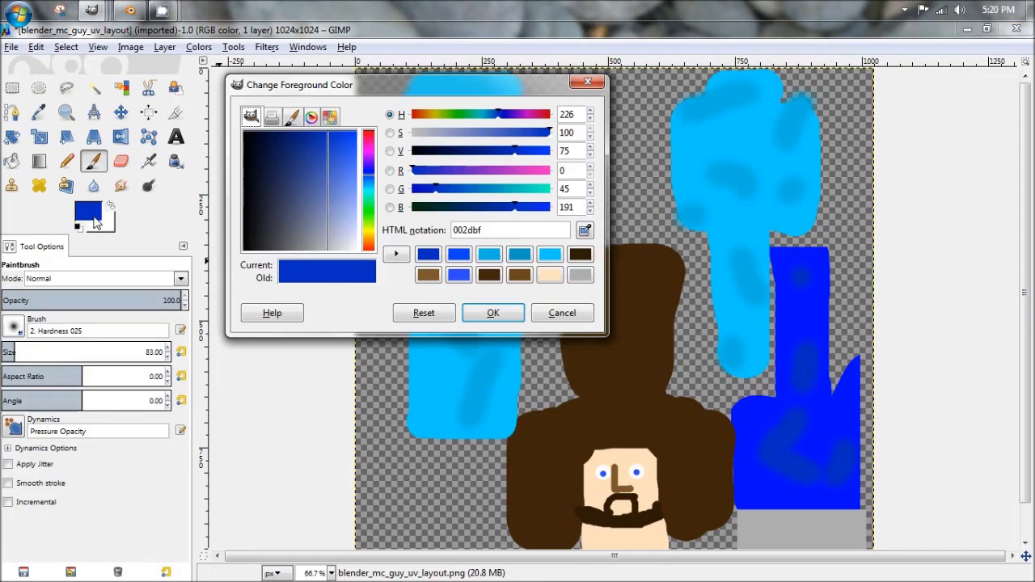
pyautogui.click(490, 275)
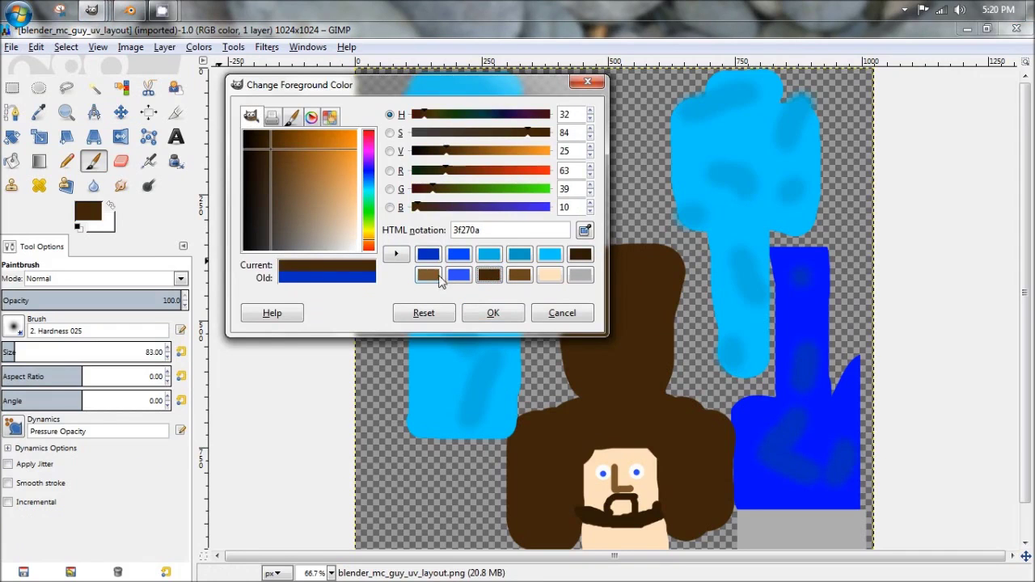
pyautogui.click(491, 312)
pyautogui.click(93, 212)
pyautogui.moveTo(271, 146); pyautogui.dragTo(259, 139)
pyautogui.click(492, 315)
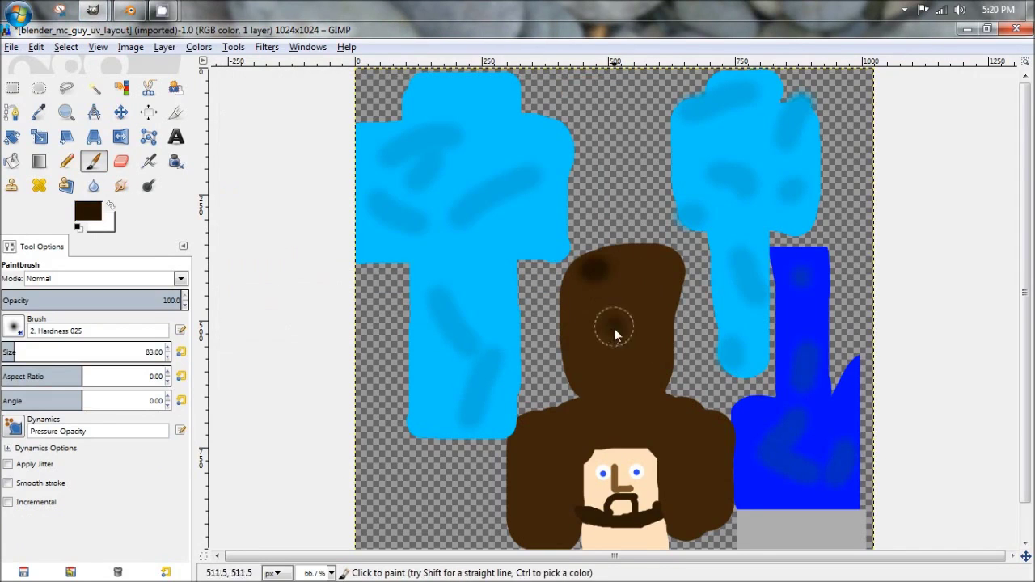
# Set the foreground to 351f06, slightly darker than the hair brown, and paint soft shading dabs across the hair and head island.
pyautogui.click(89, 212)
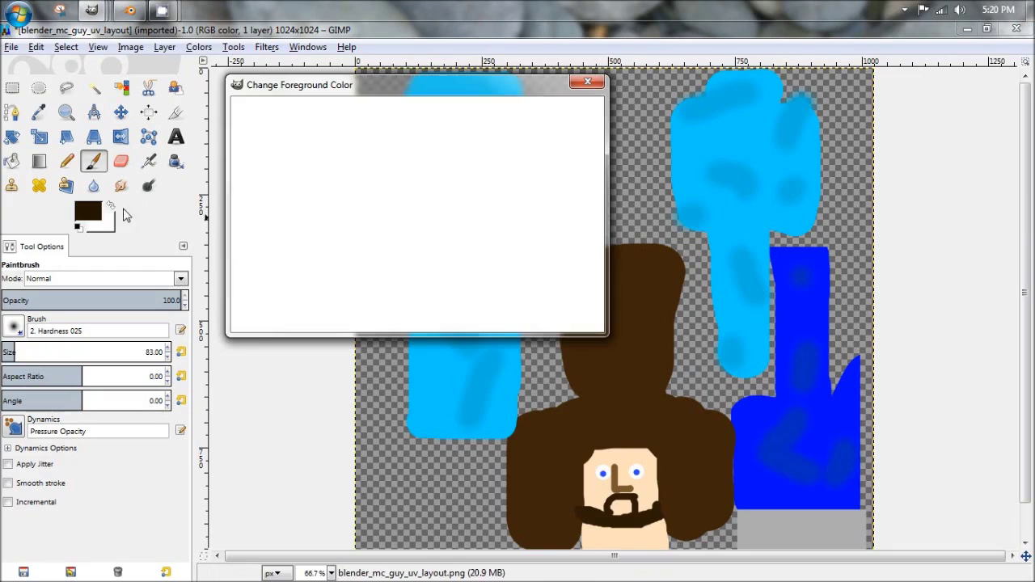
pyautogui.click(458, 256)
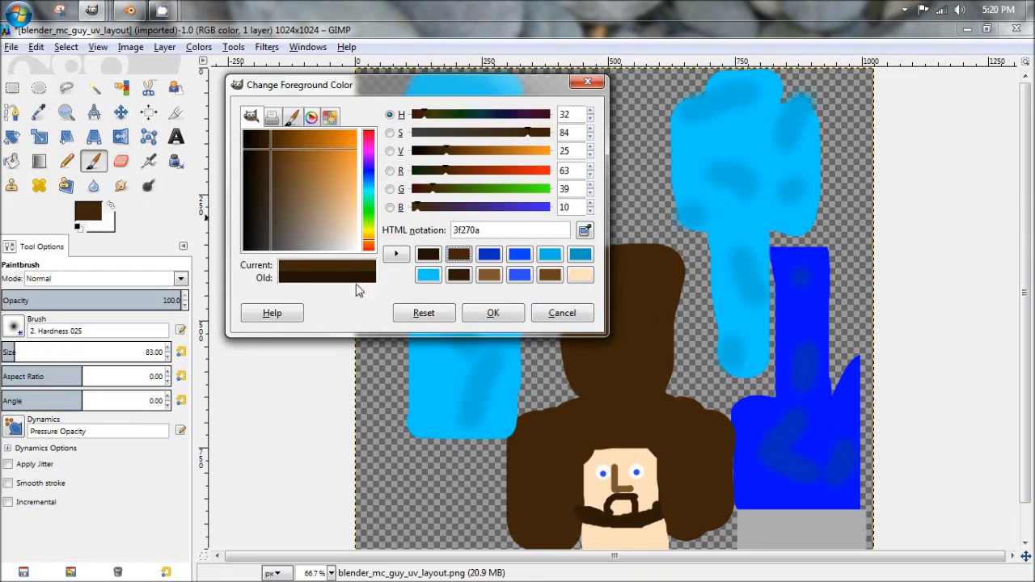
pyautogui.click(495, 314)
pyautogui.click(88, 212)
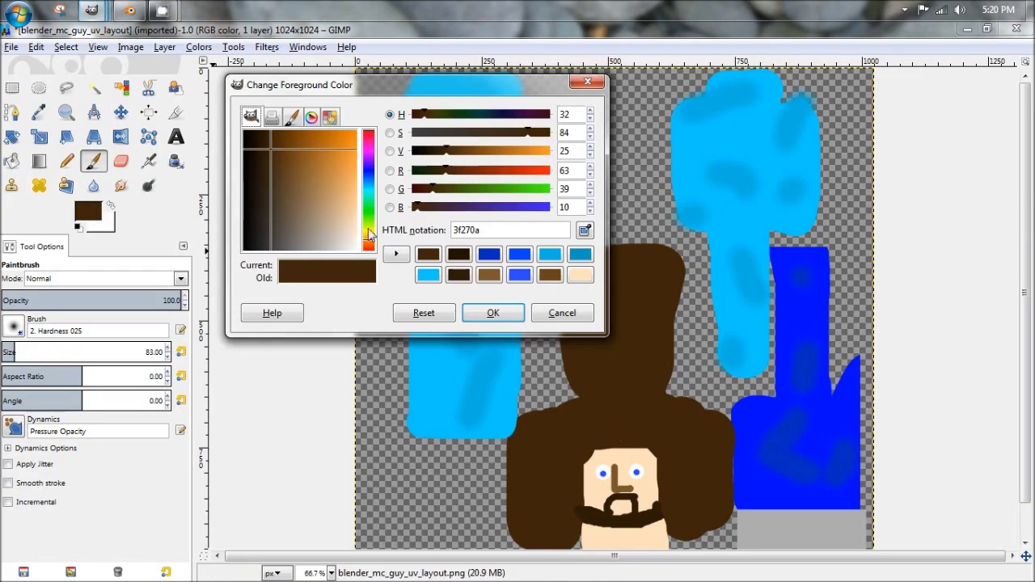
pyautogui.moveTo(265, 145); pyautogui.dragTo(267, 143)
pyautogui.click(520, 319)
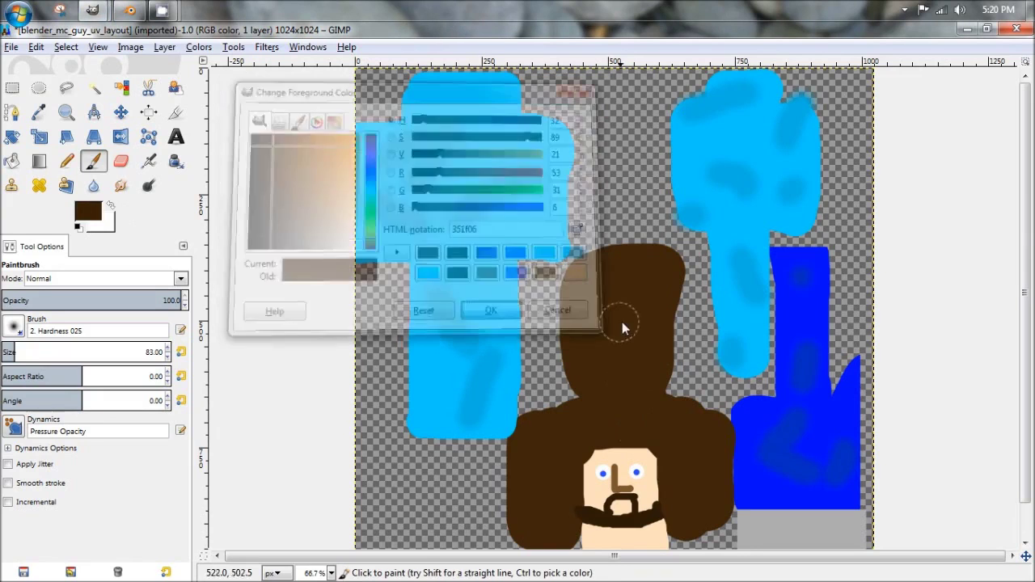
pyautogui.click(541, 504)
pyautogui.moveTo(673, 434); pyautogui.dragTo(702, 468)
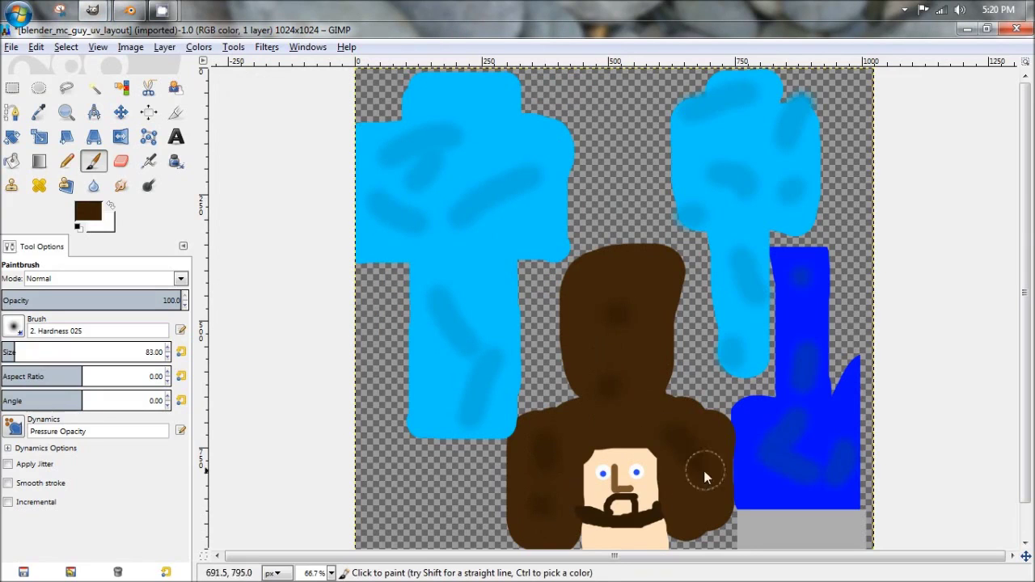
pyautogui.click(687, 501)
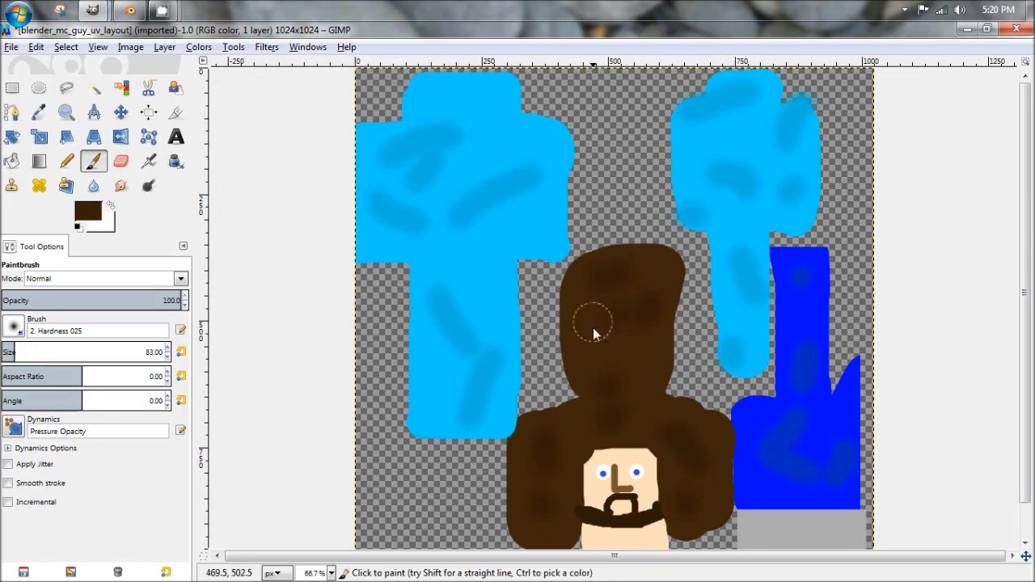
# Open the Pixelize filter for the whole image and inspect the light blue torso in its preview.
pyautogui.click(12, 88)
pyautogui.click(264, 48)
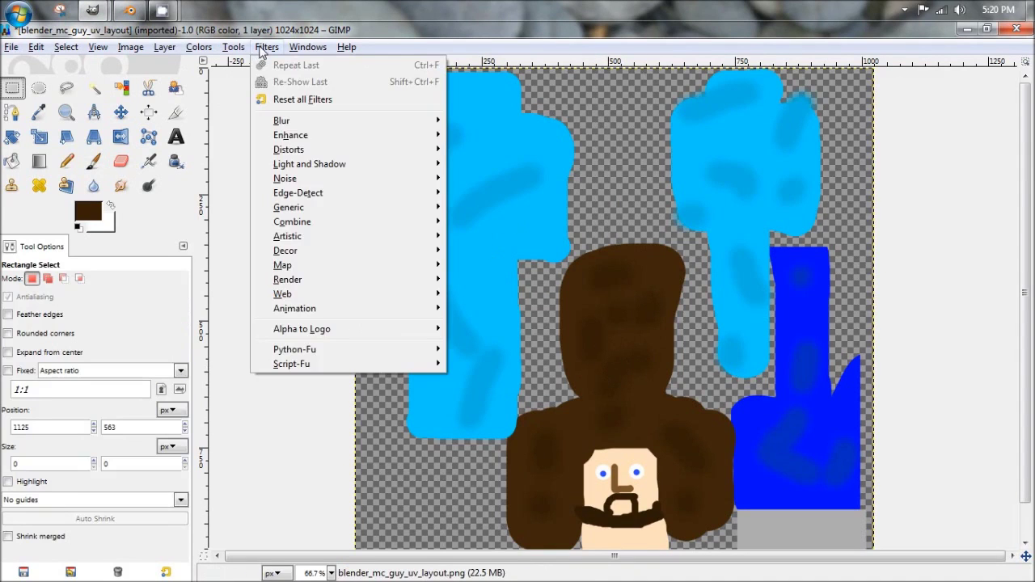
pyautogui.moveTo(352, 179)
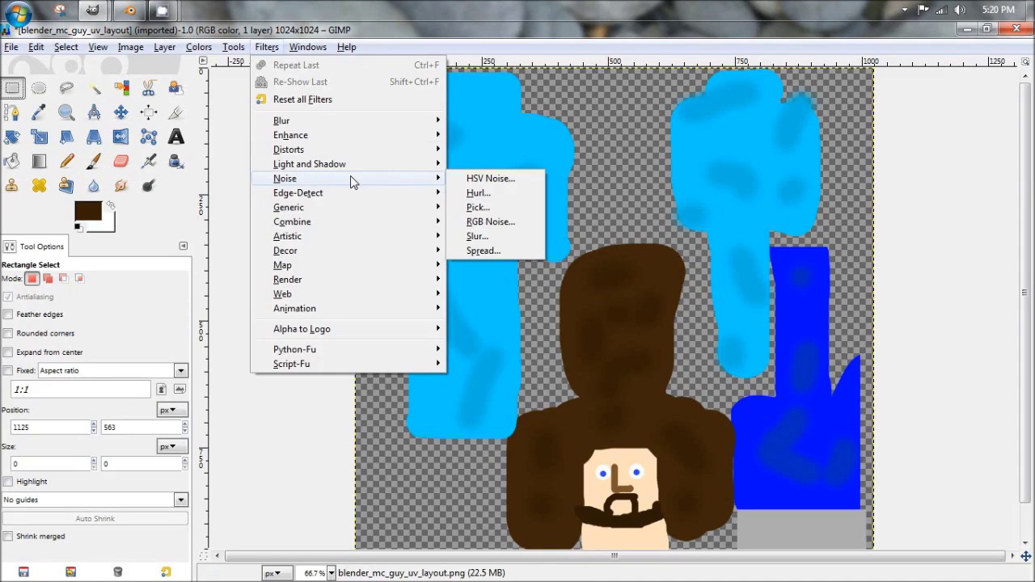
pyautogui.moveTo(348, 156)
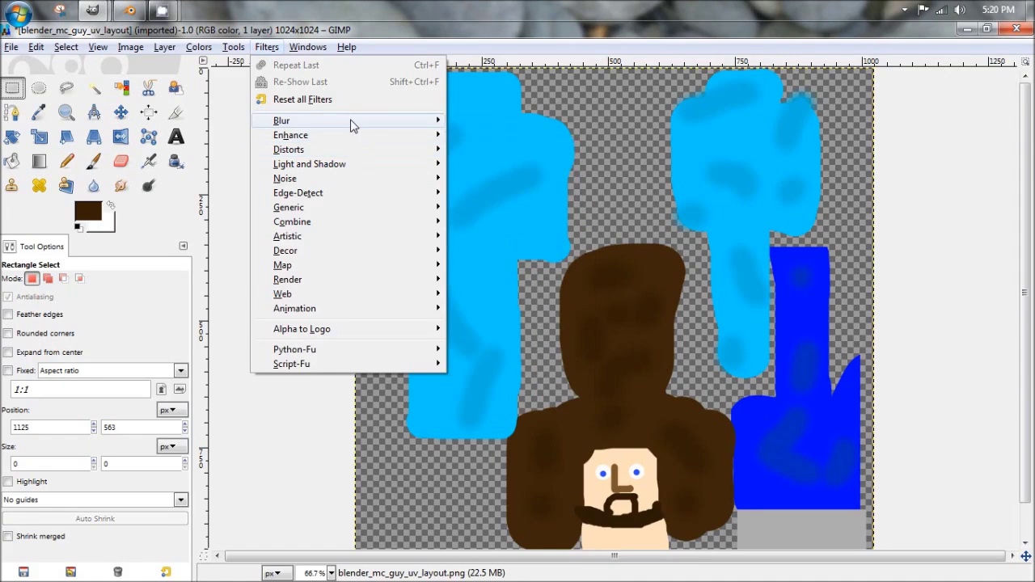
pyautogui.moveTo(350, 123)
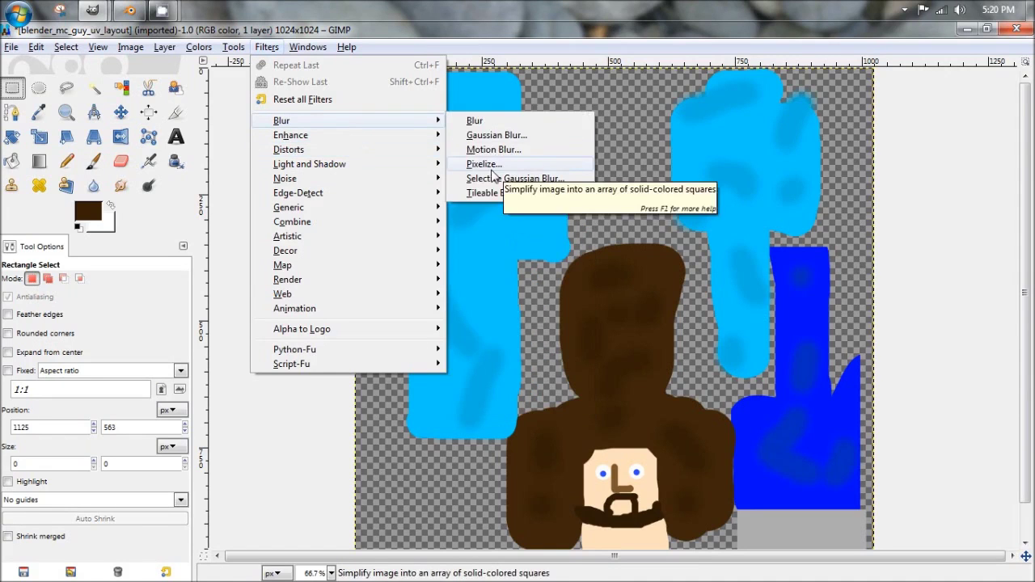
pyautogui.click(520, 164)
pyautogui.moveTo(139, 229); pyautogui.dragTo(128, 181)
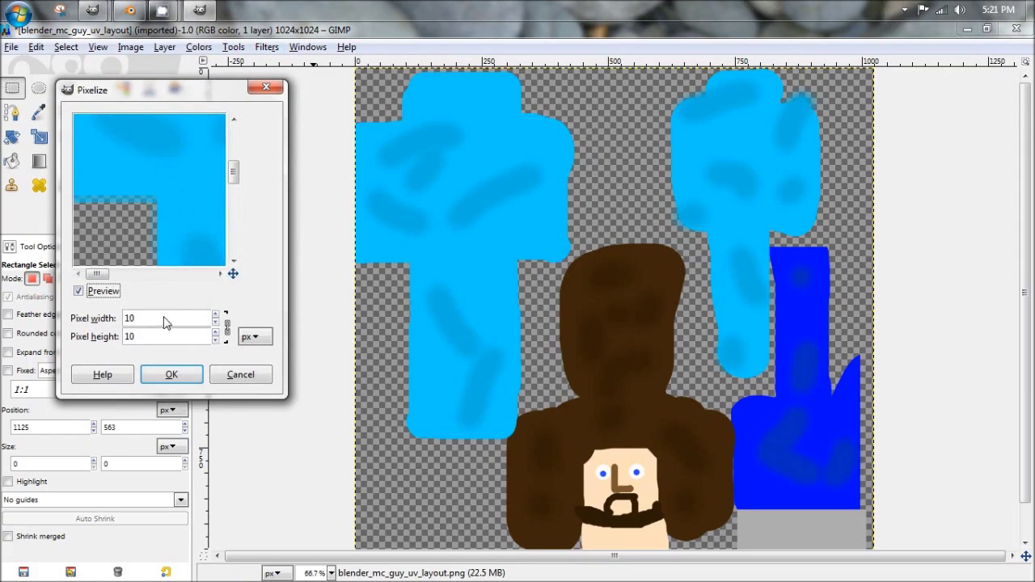
pyautogui.moveTo(172, 245); pyautogui.dragTo(219, 255)
pyautogui.moveTo(160, 186); pyautogui.dragTo(107, 210)
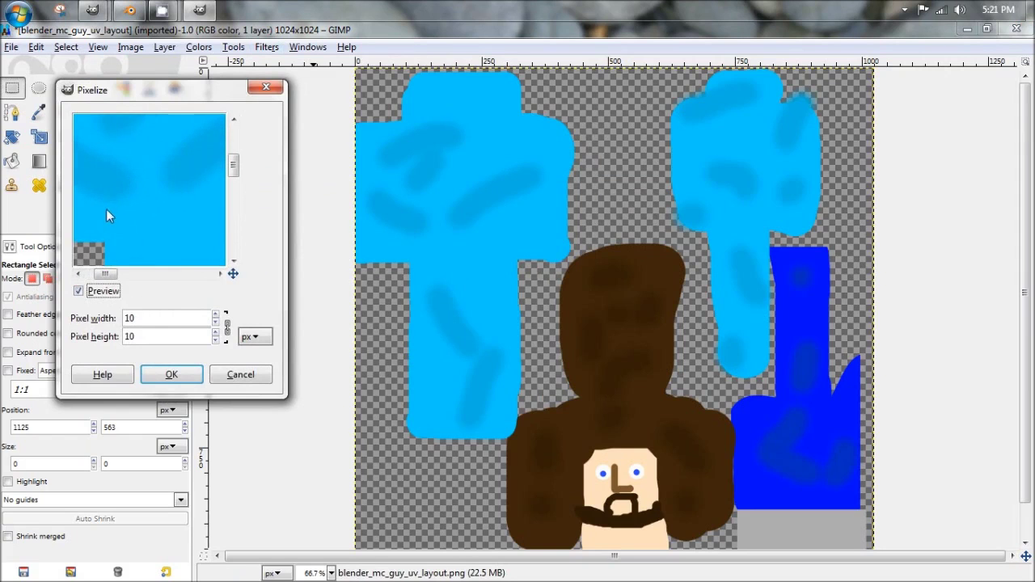
# Preview pixel sizes of 30 and 25 px on the face, and pixelize the image with 20 by 20 px blocks.
pyautogui.doubleClick(142, 317)
pyautogui.write('30')
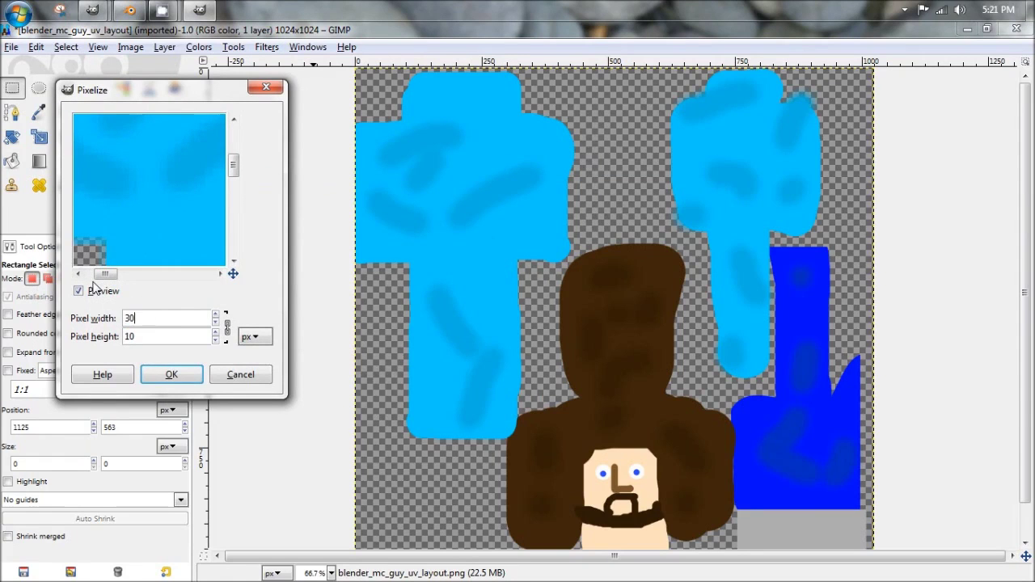
pyautogui.moveTo(145, 186); pyautogui.dragTo(171, 181)
pyautogui.doubleClick(130, 319)
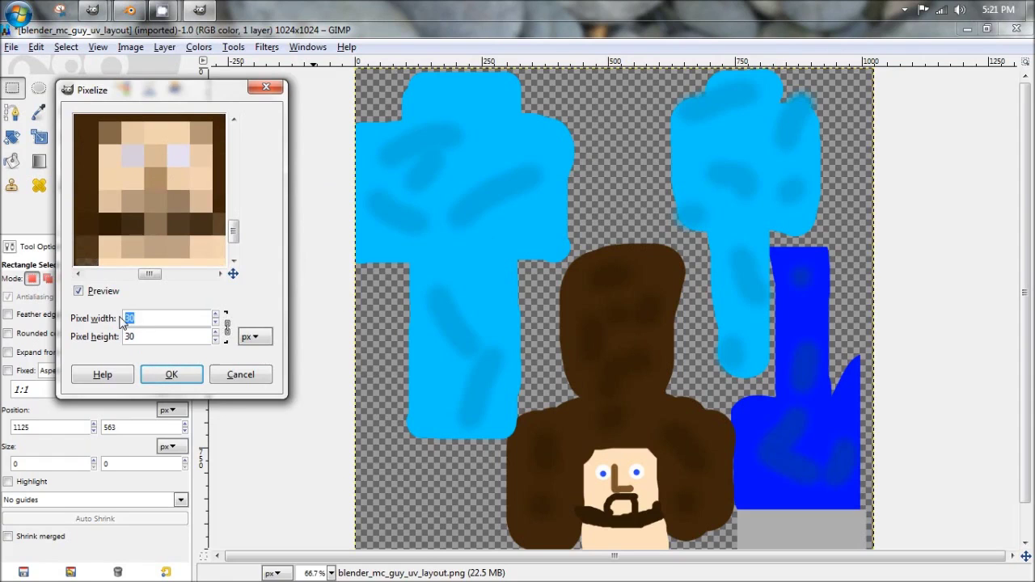
pyautogui.write('25')
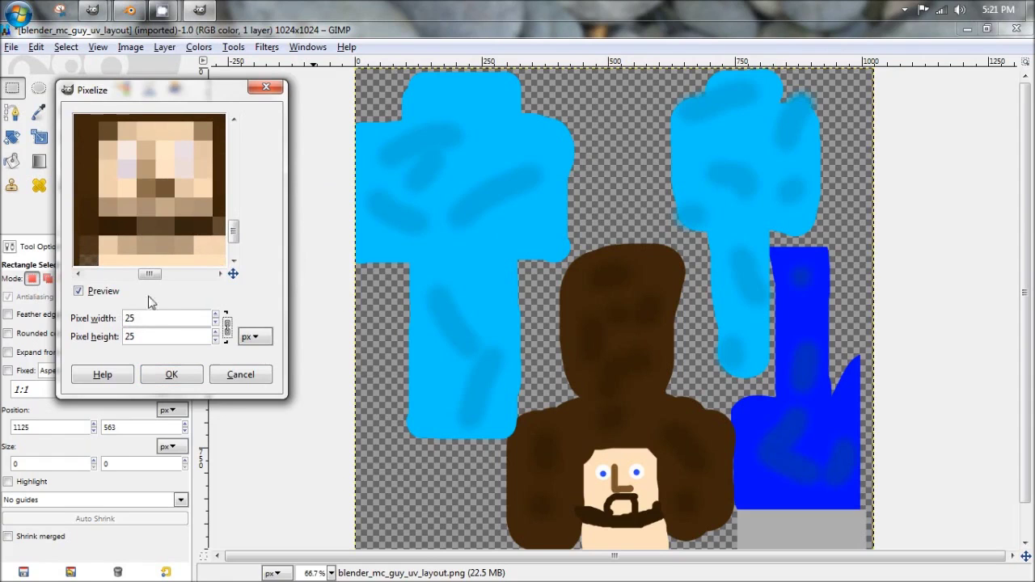
pyautogui.moveTo(144, 323); pyautogui.dragTo(71, 315)
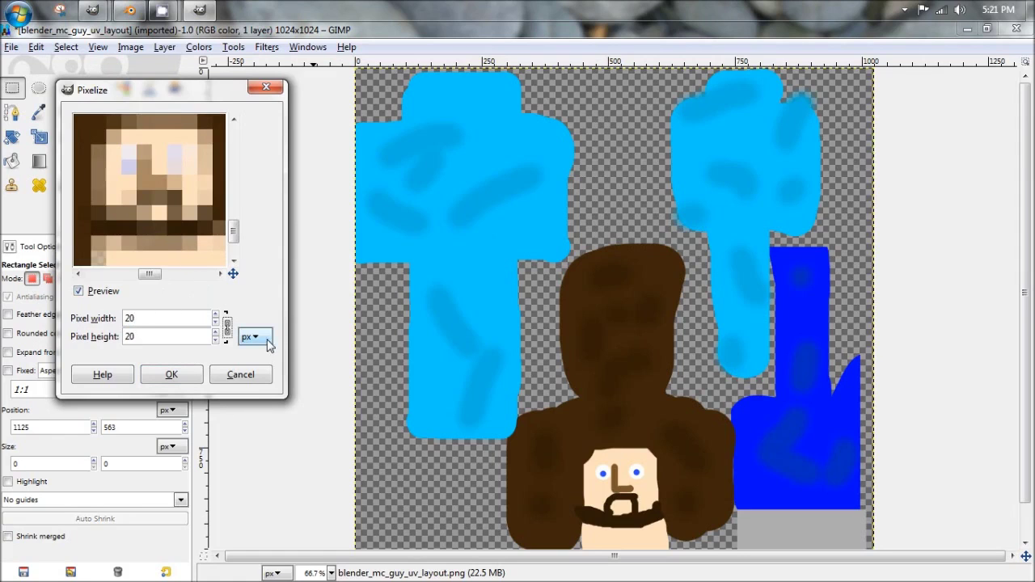
pyautogui.click(149, 372)
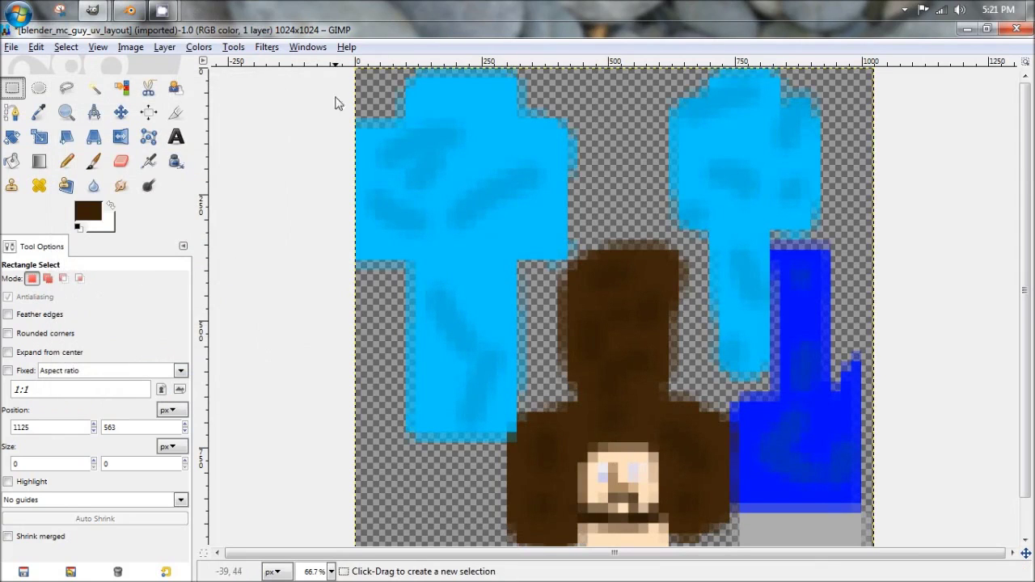
# Export the pixelized texture to the Desktop as blender_mc_guy_uv_01.png with the default PNG options.
pyautogui.hotkey('ctrl', 's')
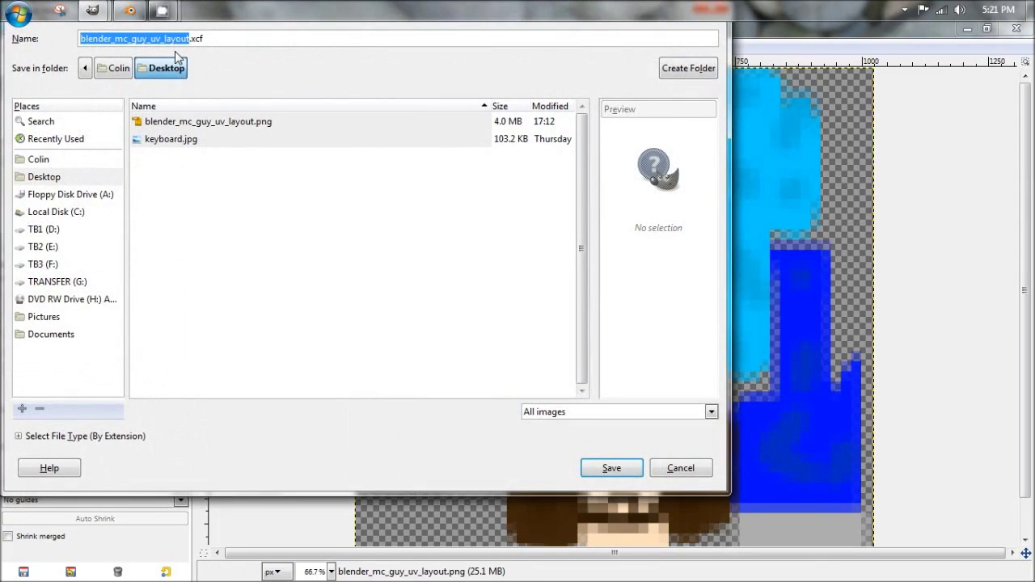
pyautogui.click(680, 469)
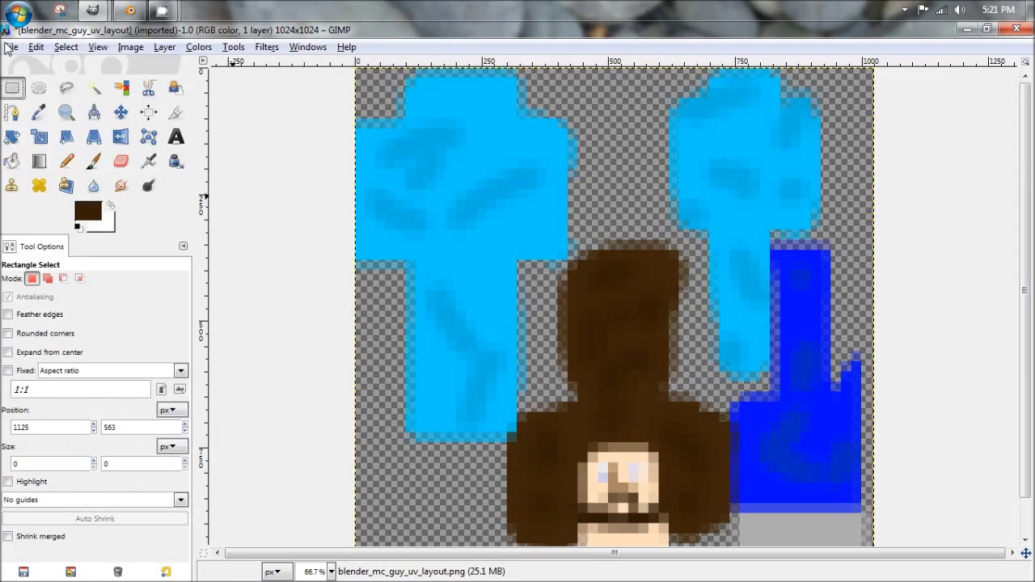
pyautogui.click(12, 47)
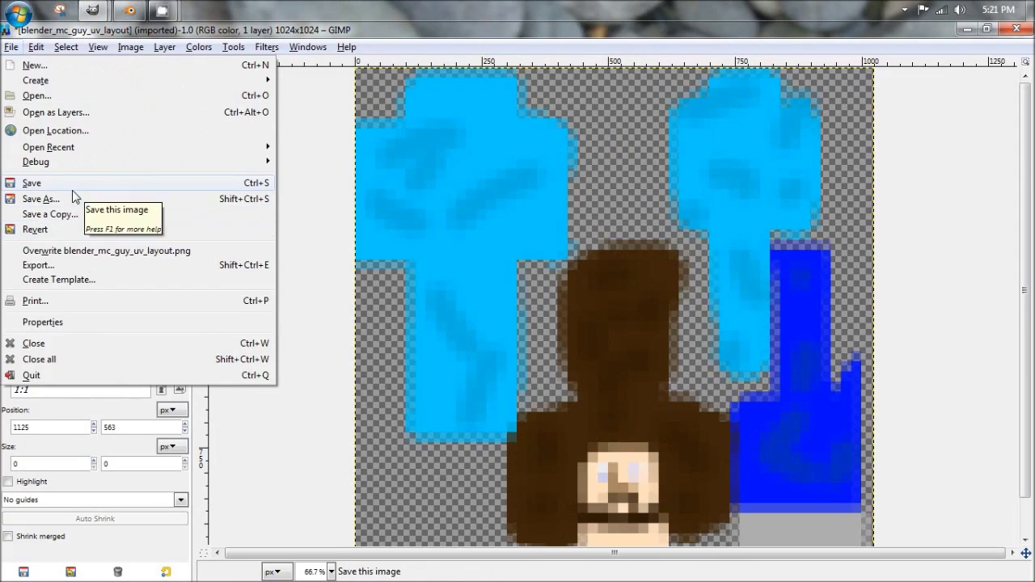
pyautogui.click(95, 264)
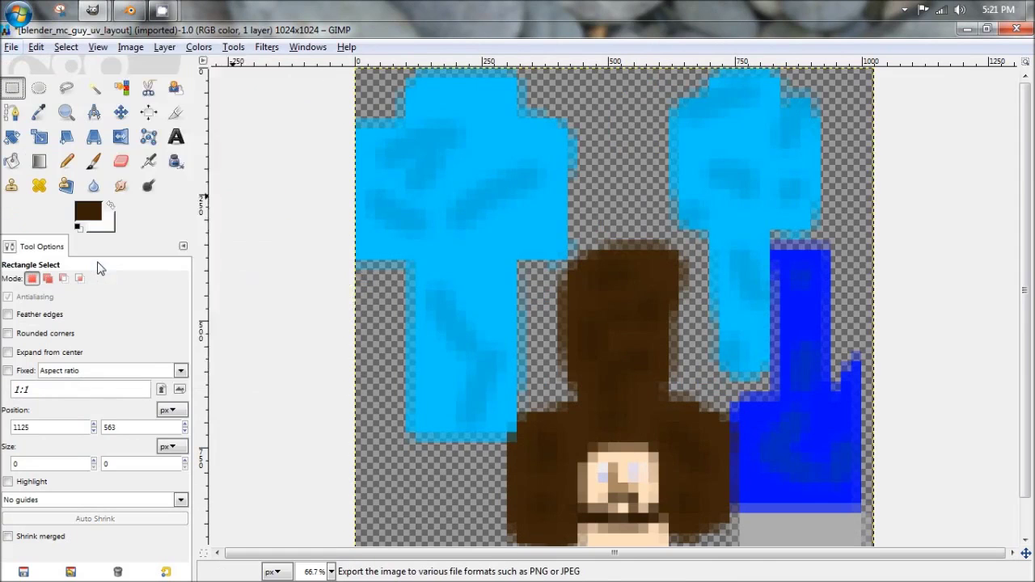
pyautogui.click(282, 70)
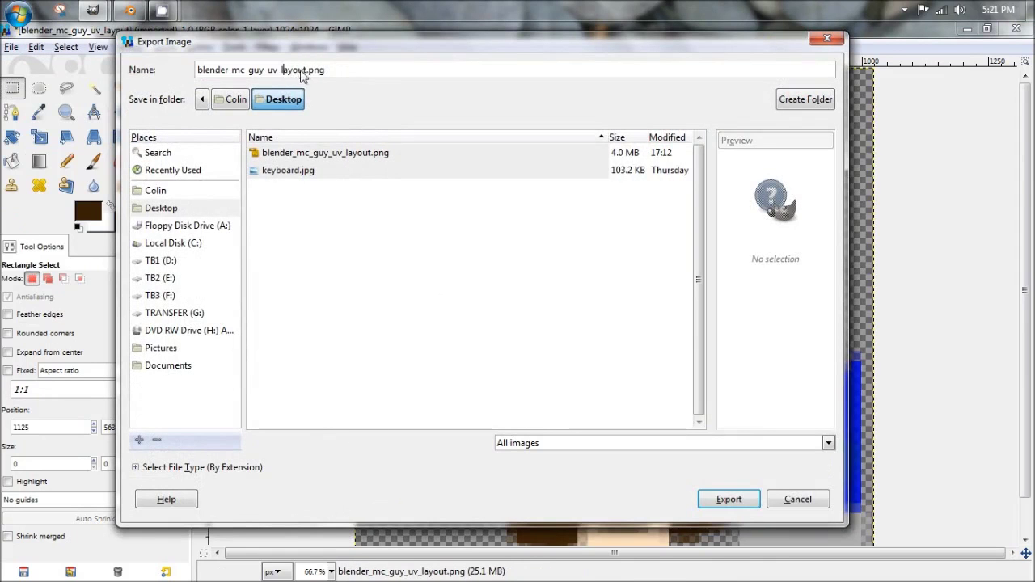
pyautogui.keyDown('shift'); pyautogui.click(305, 70); pyautogui.keyUp('shift')
pyautogui.press('BackSpace')
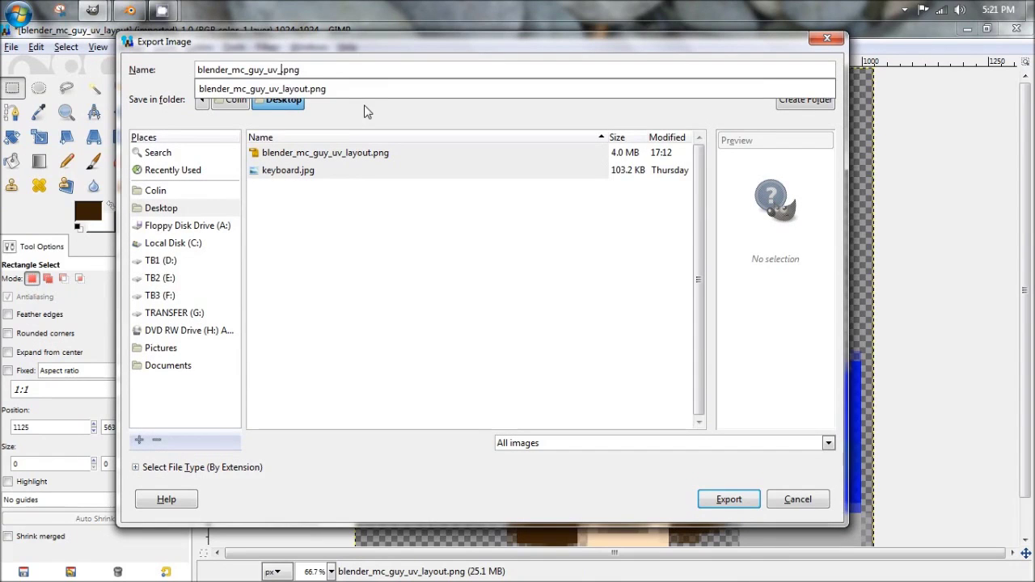
pyautogui.write('01')
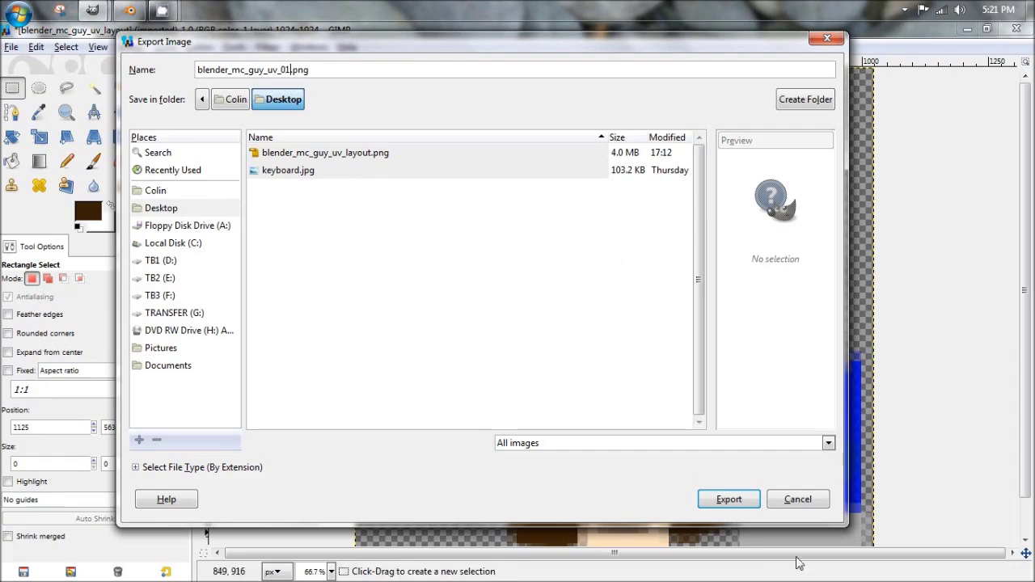
pyautogui.click(728, 502)
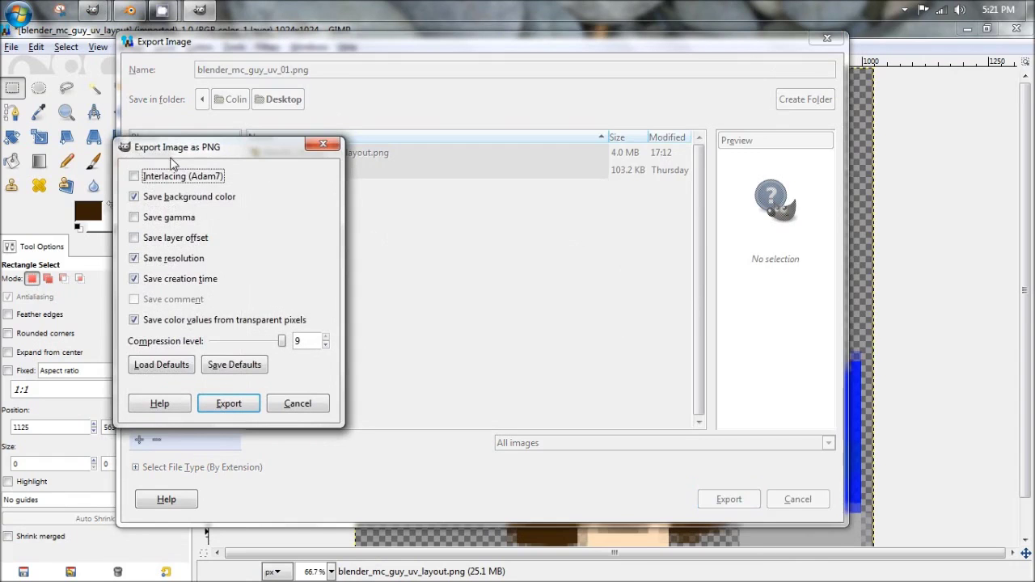
pyautogui.click(230, 404)
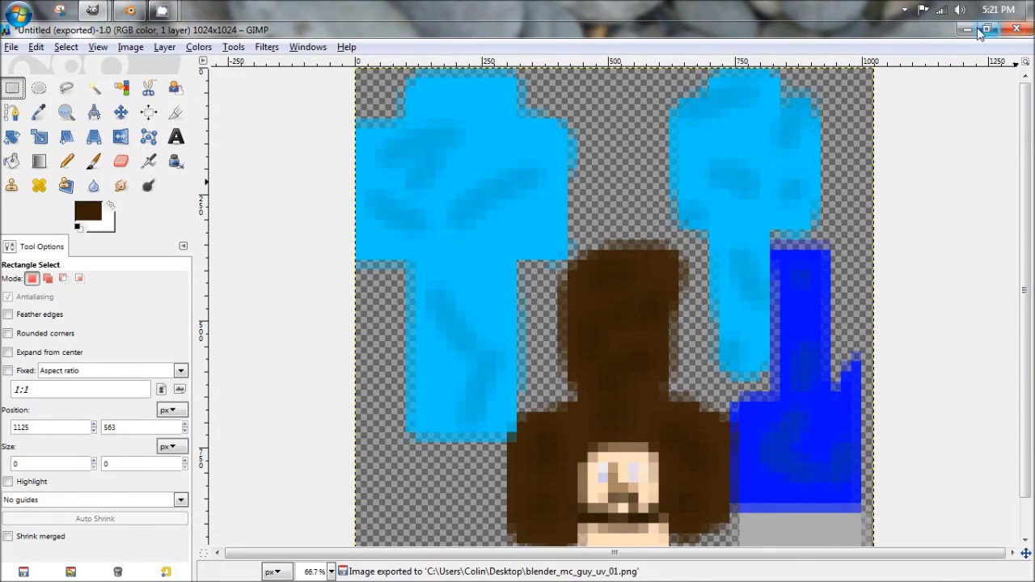
# Minimize GIMP and its output window, and switch to the Blender character scene.
pyautogui.click(1018, 30)
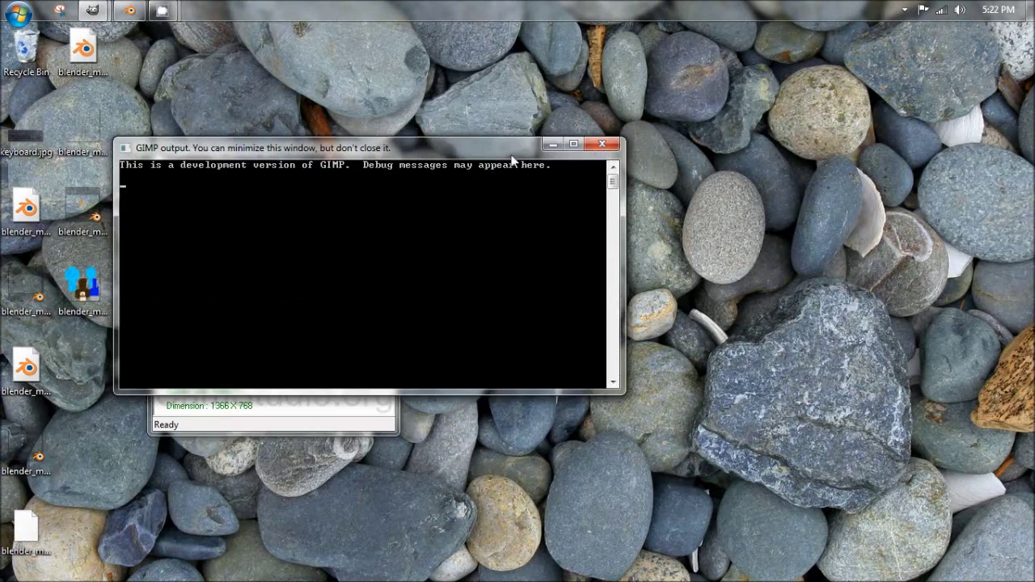
pyautogui.click(552, 144)
pyautogui.moveTo(134, 10)
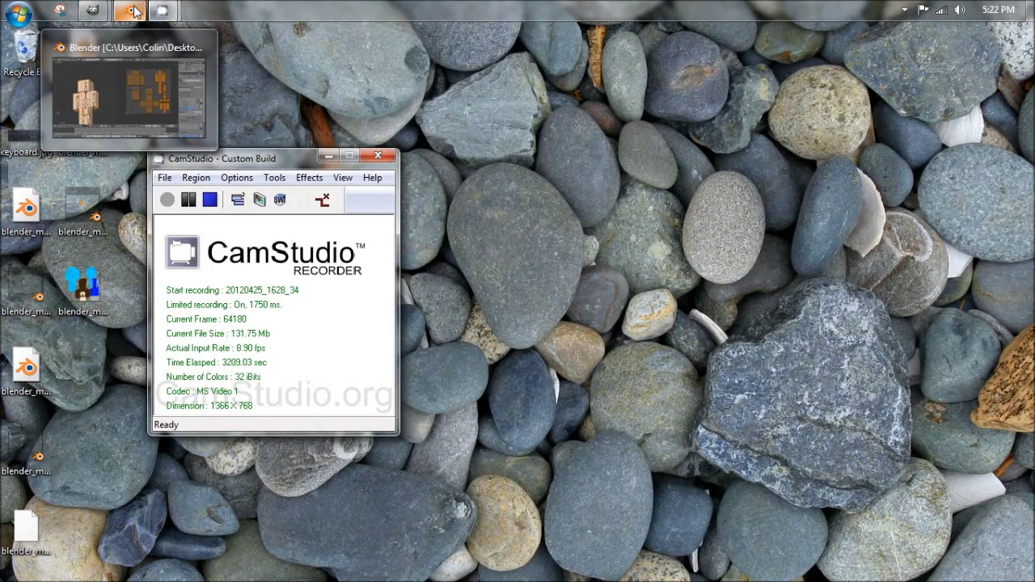
pyautogui.click(150, 95)
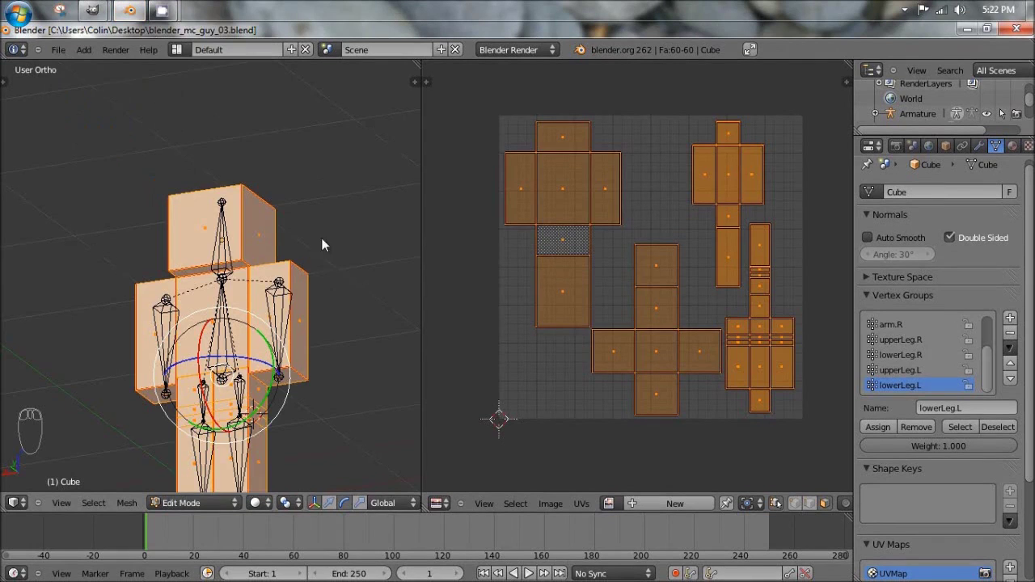
# Check the character's UV layout while toggling between Object and Edit Mode and deselecting and reselecting the whole mesh.
pyautogui.moveTo(307, 288); pyautogui.dragTo(353, 348, button='middle')
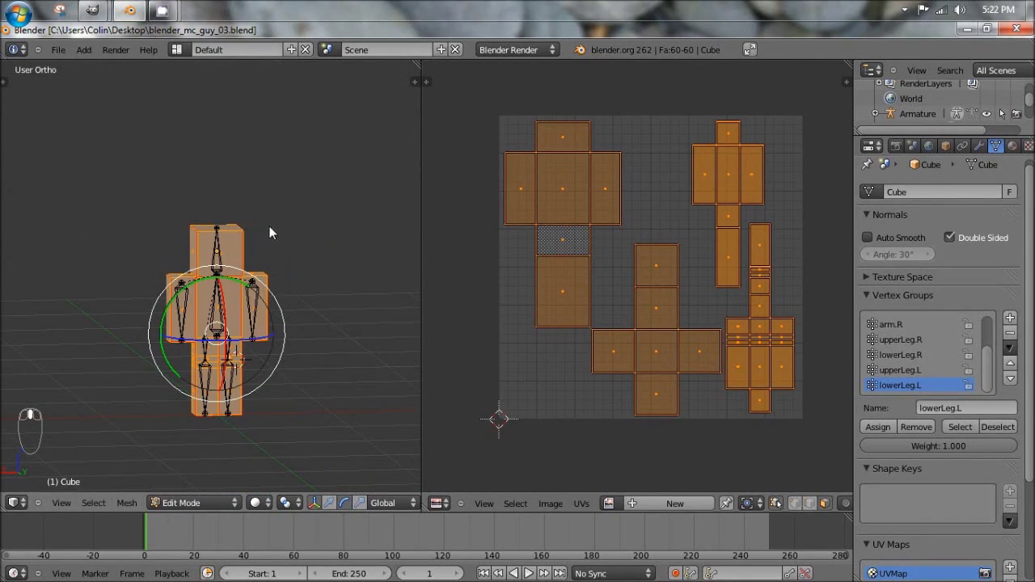
pyautogui.press('Tab')
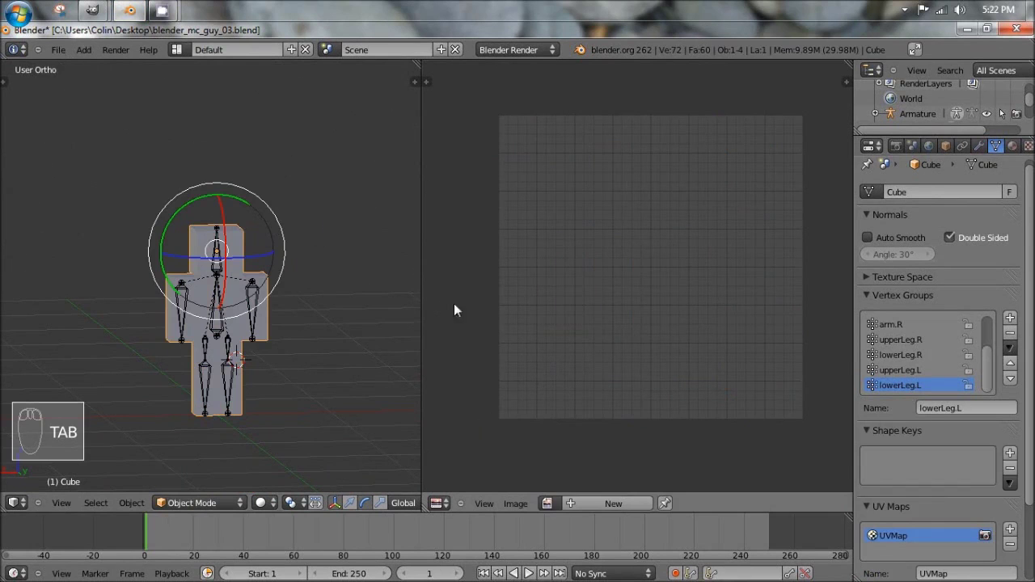
pyautogui.press('Tab')
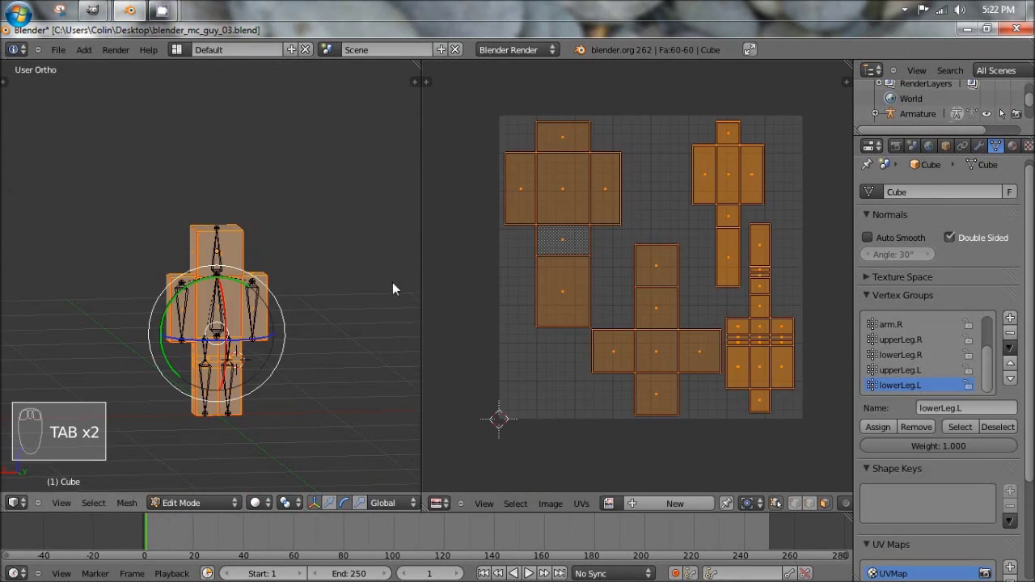
pyautogui.press('a')
pyautogui.press('a')
pyautogui.press('a')
pyautogui.press('a')
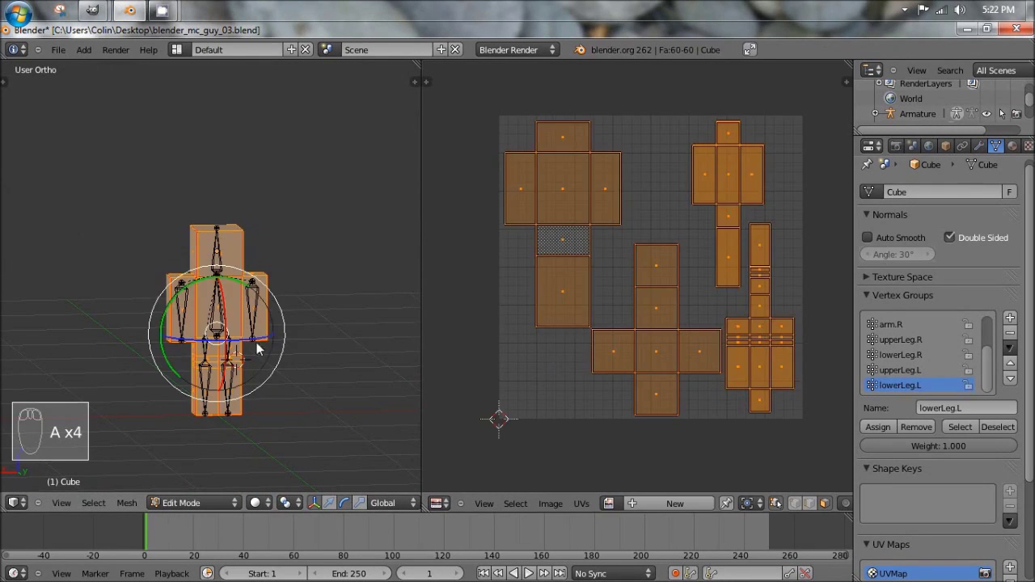
pyautogui.moveTo(593, 335); pyautogui.dragTo(587, 323, button='middle')
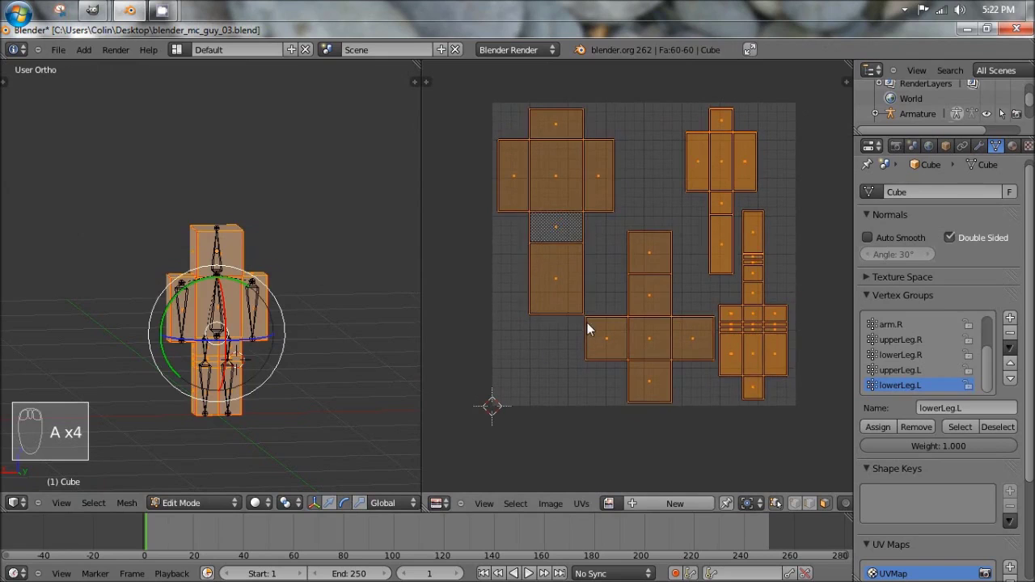
pyautogui.keyDown('shift'); pyautogui.moveTo(374, 349); pyautogui.dragTo(380, 276, button='middle'); pyautogui.keyUp('shift')
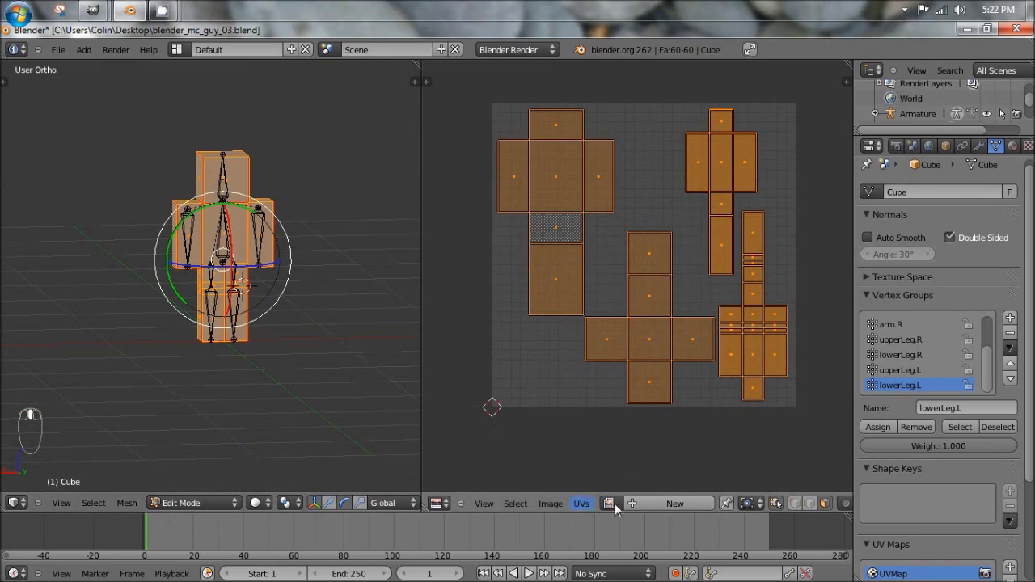
# Open blender_mc_guy_uv_01.png from the Desktop as the image behind the character's UV layout.
pyautogui.click(551, 504)
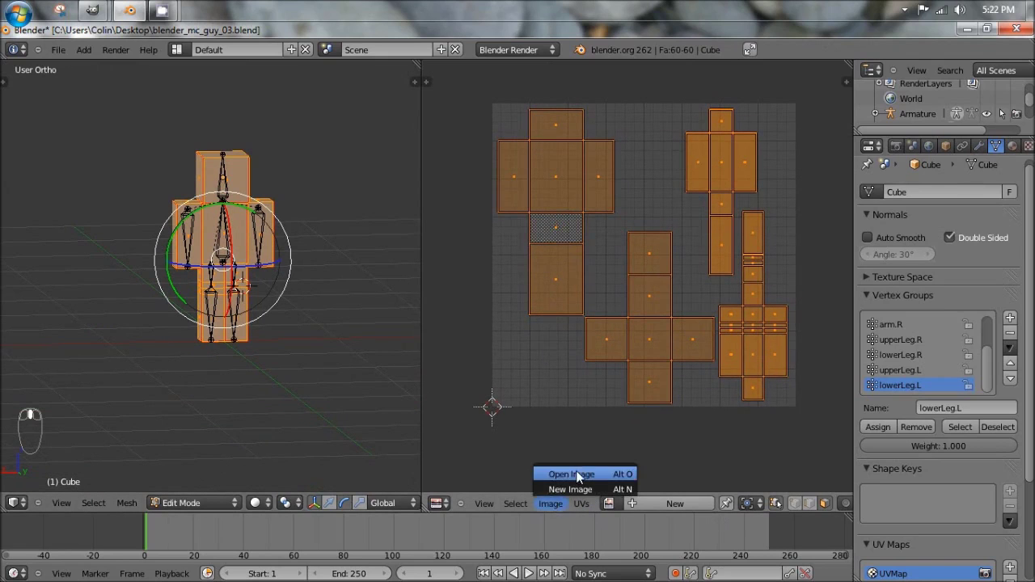
pyautogui.click(577, 475)
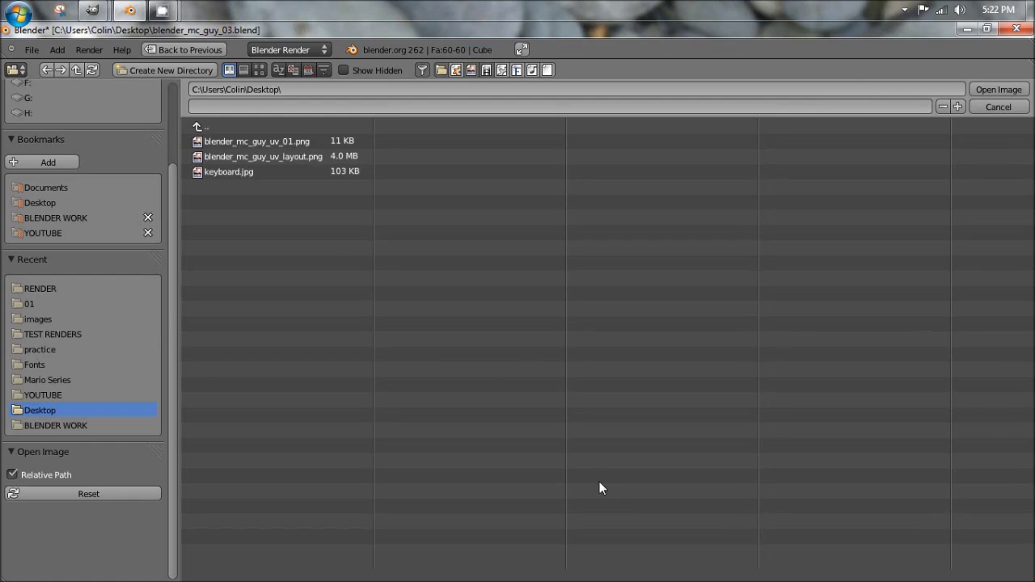
pyautogui.click(289, 142)
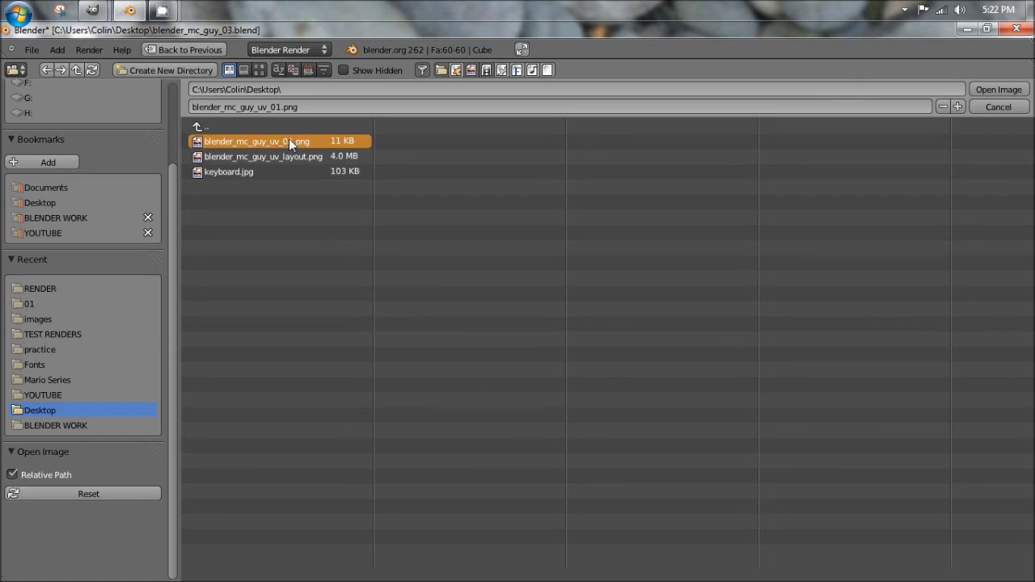
pyautogui.click(984, 89)
pyautogui.scroll(-6, 599, 196)
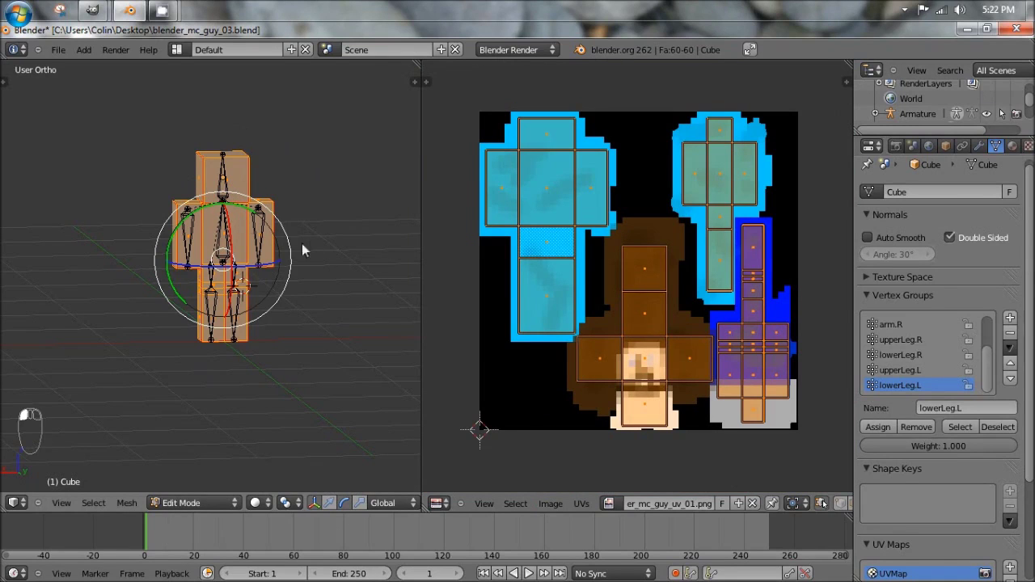
# Check the UV islands against the loaded texture by leaving and re-entering Edit Mode and toggling the mesh selection.
pyautogui.press('Tab')
pyautogui.press('Tab')
pyautogui.press('a')
pyautogui.press('a')
pyautogui.press('a')
pyautogui.press('a')
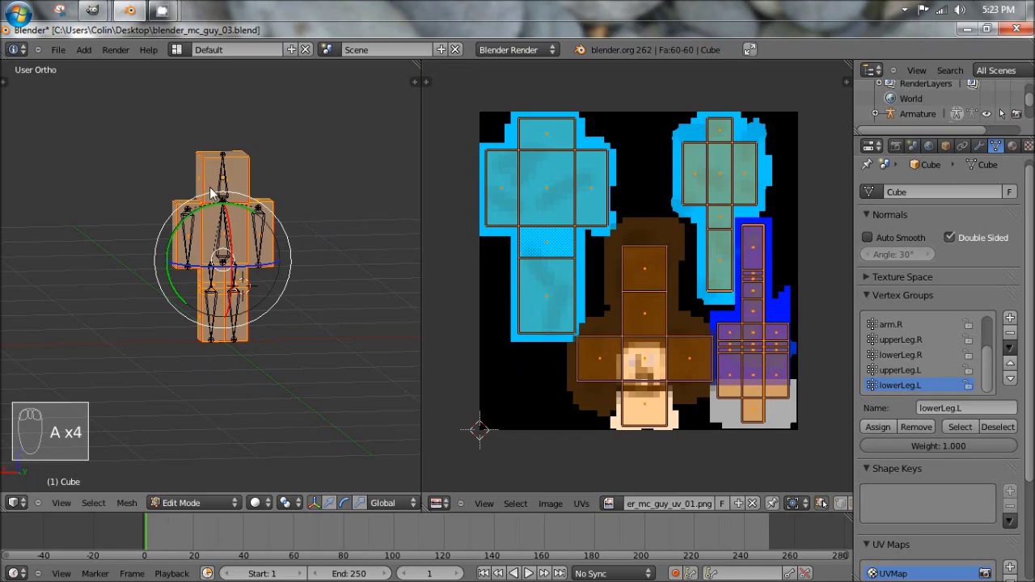
# Set the 3D viewport's display shading to GLSL and enable Textured Solid.
pyautogui.press('n')
pyautogui.scroll(-5, 364, 231)
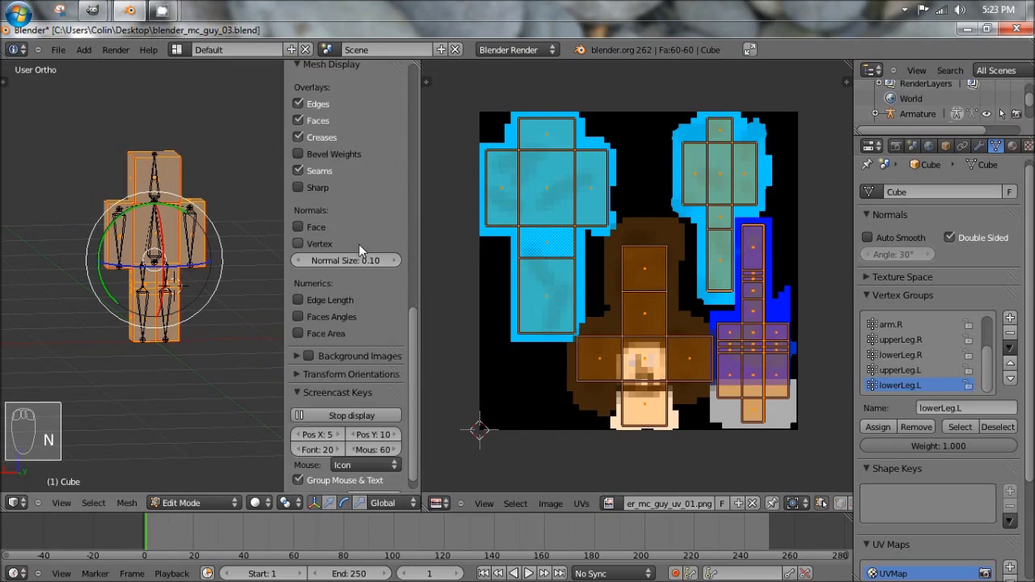
pyautogui.scroll(7, 368, 234)
pyautogui.scroll(2, 366, 240)
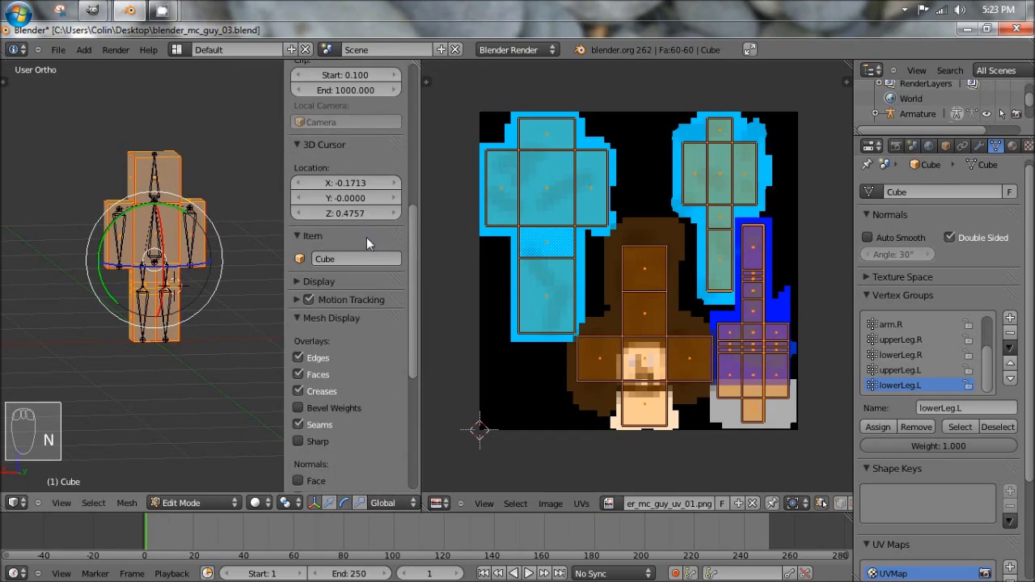
pyautogui.click(299, 318)
pyautogui.click(297, 281)
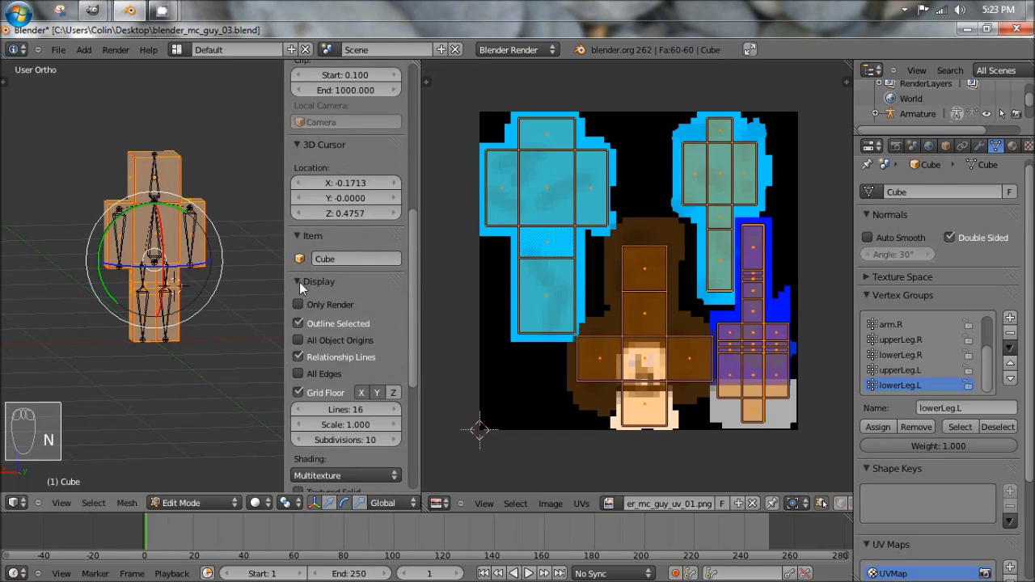
pyautogui.moveTo(413, 283); pyautogui.dragTo(407, 347)
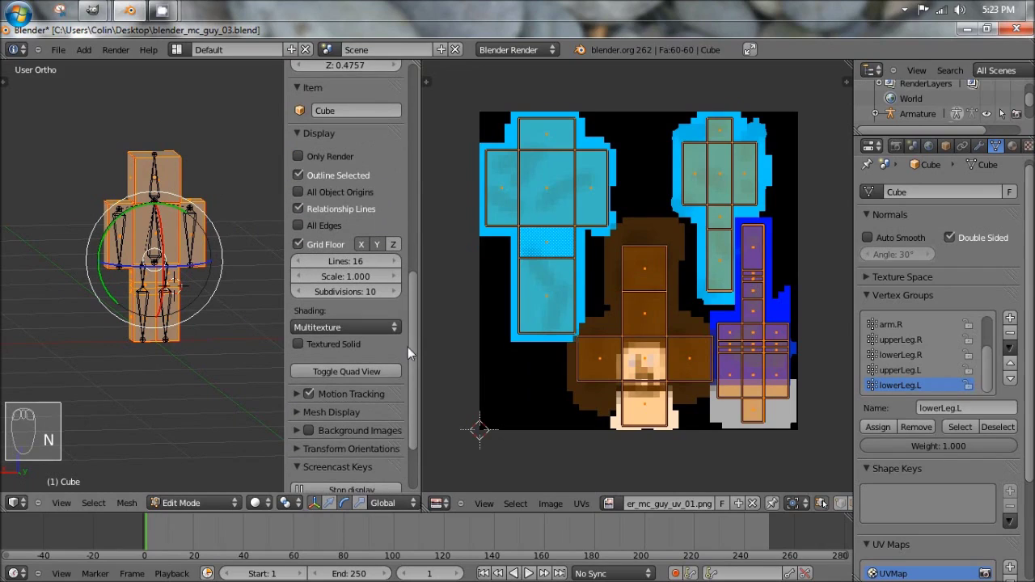
pyautogui.click(328, 324)
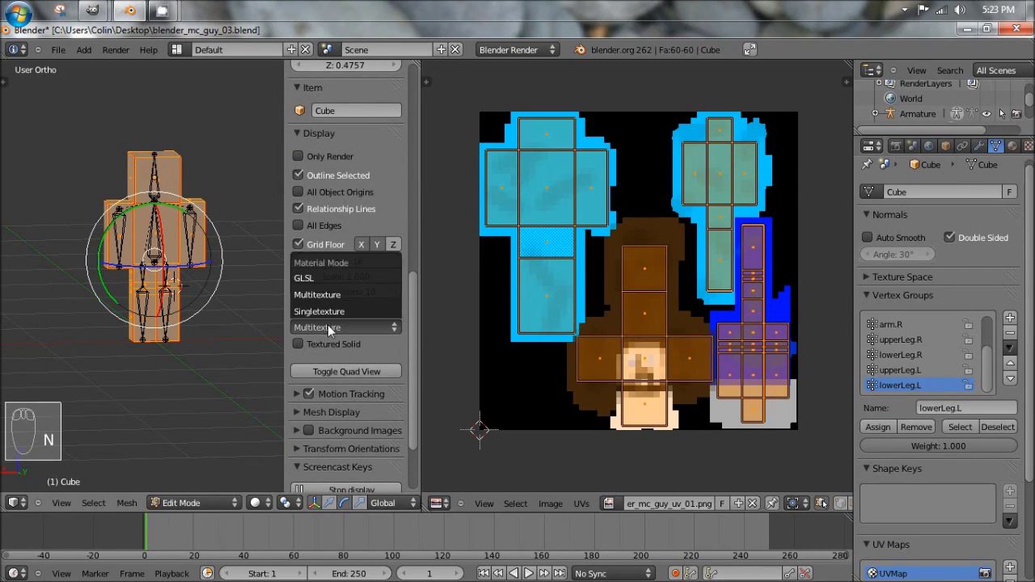
pyautogui.click(327, 279)
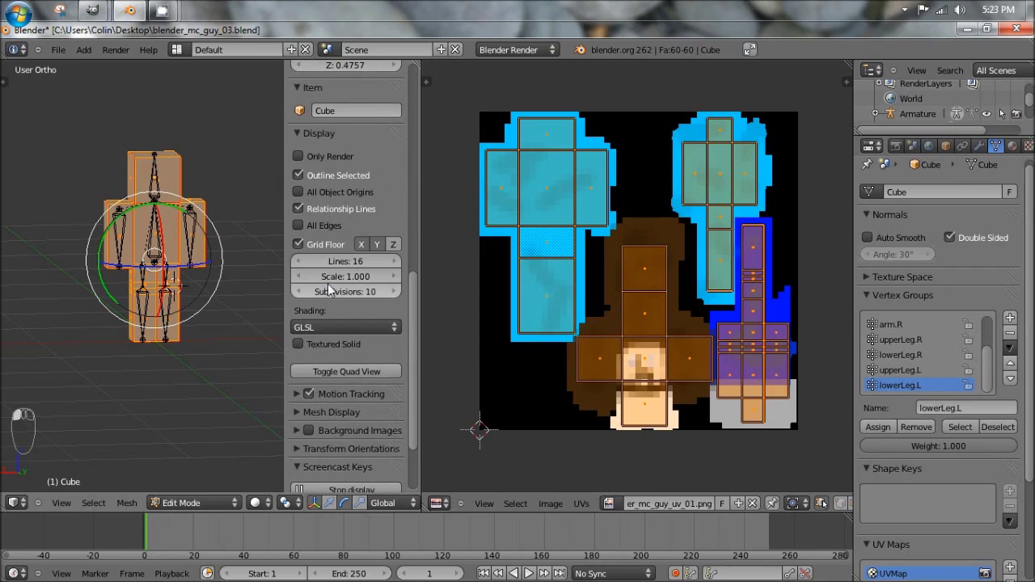
pyautogui.click(298, 344)
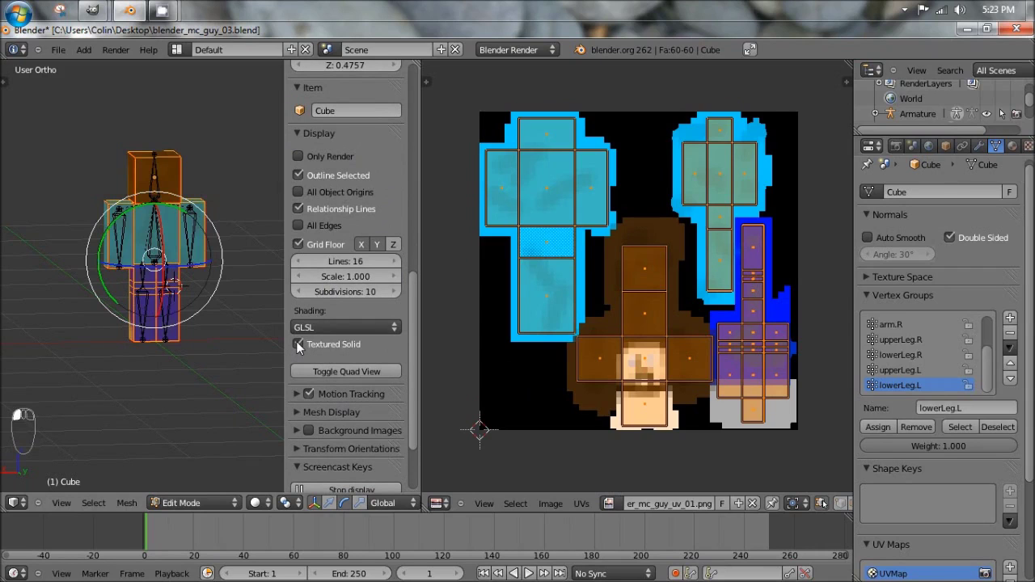
# Examine the textured character from the front and side, and up close at the face and torso.
pyautogui.press('KP_1')
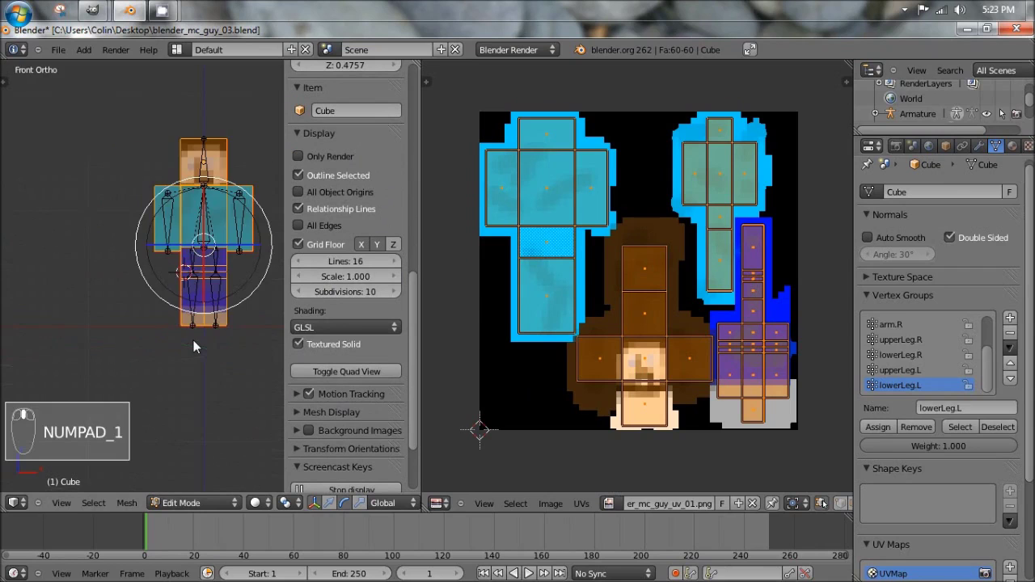
pyautogui.moveTo(127, 289); pyautogui.dragTo(224, 301, button='middle')
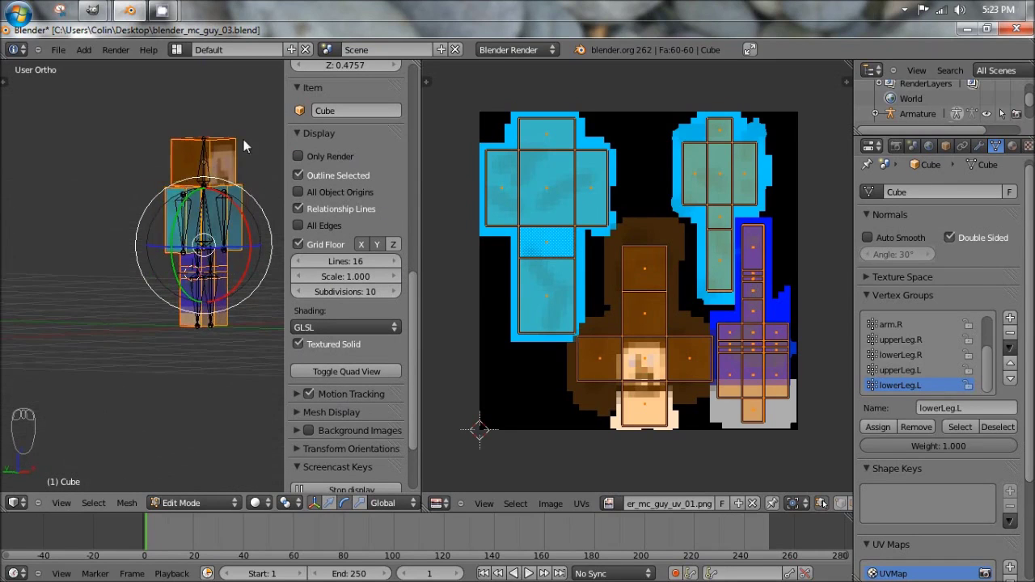
pyautogui.scroll(10, 245, 141)
pyautogui.scroll(-8, 232, 220)
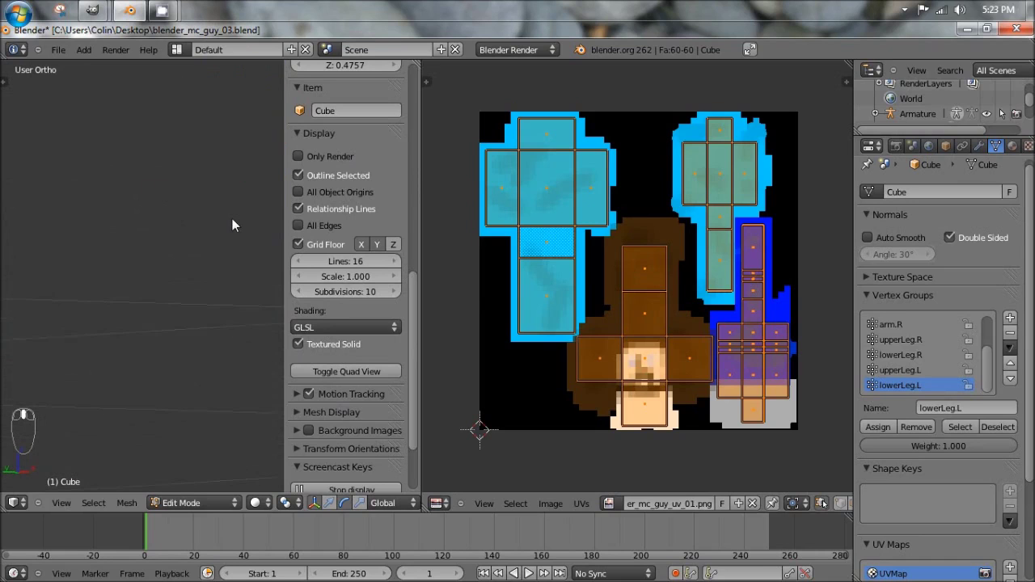
pyautogui.moveTo(226, 219); pyautogui.dragTo(198, 287, button='middle')
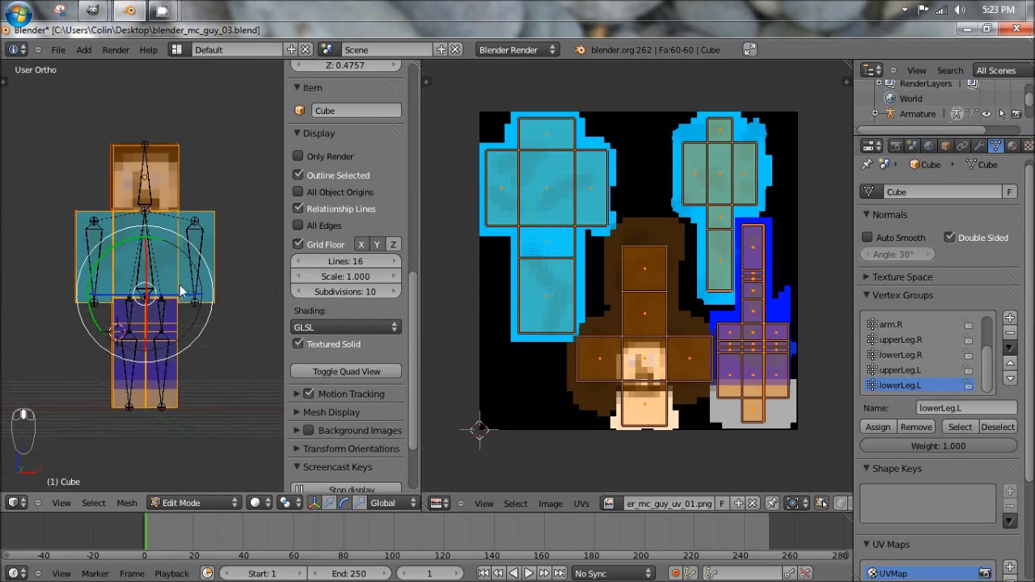
pyautogui.scroll(3, 178, 266)
pyautogui.scroll(-1, 181, 261)
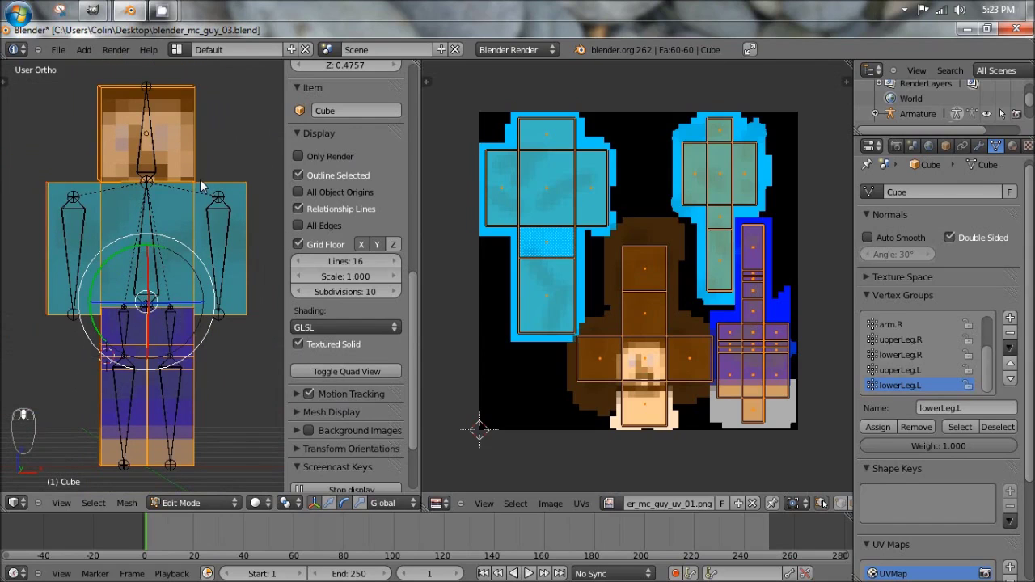
# Test-render the character, close the render result, and return the mesh to Object Mode.
pyautogui.press('F12')
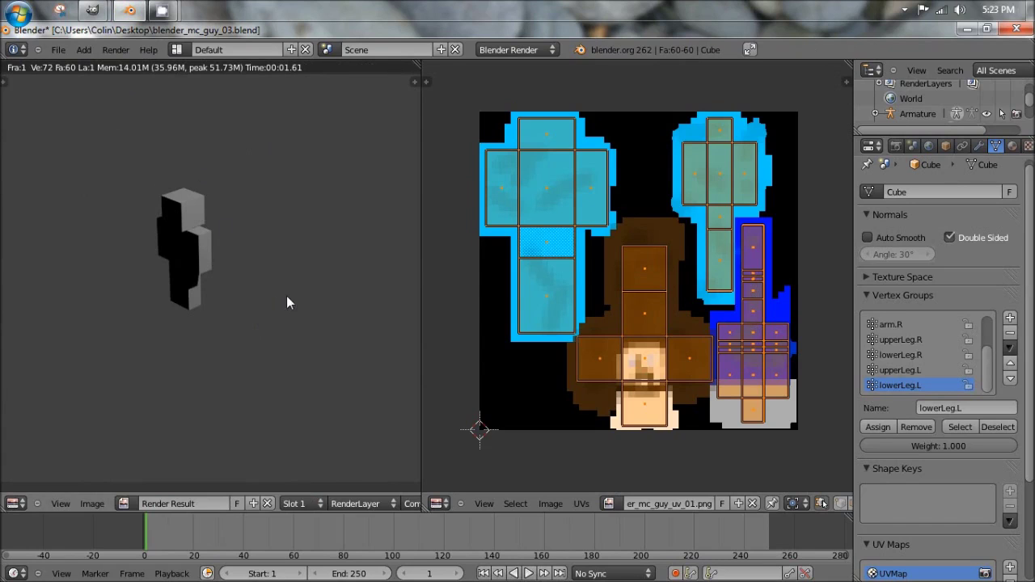
pyautogui.press('Escape')
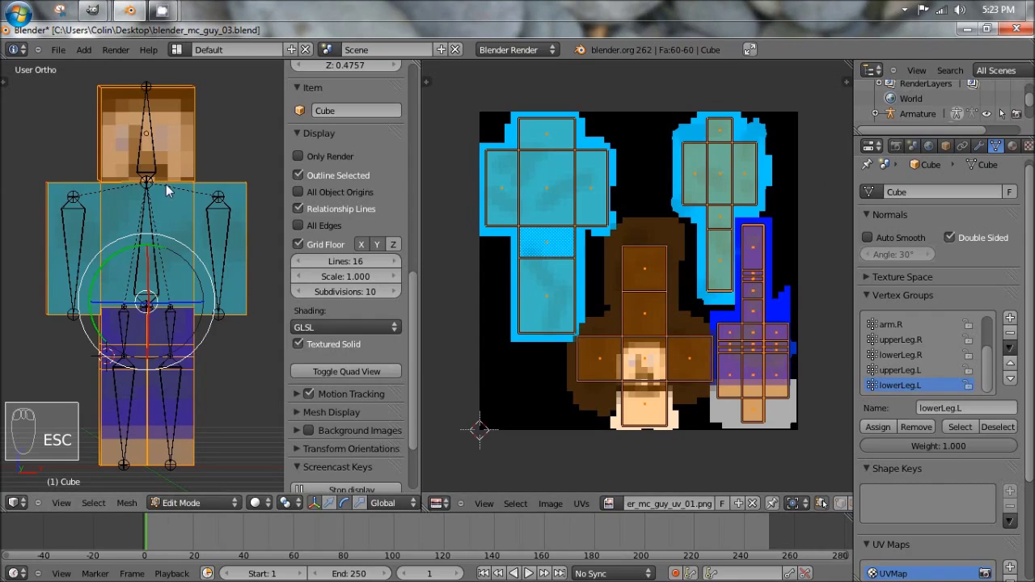
pyautogui.press('Tab')
pyautogui.scroll(-3, 163, 200)
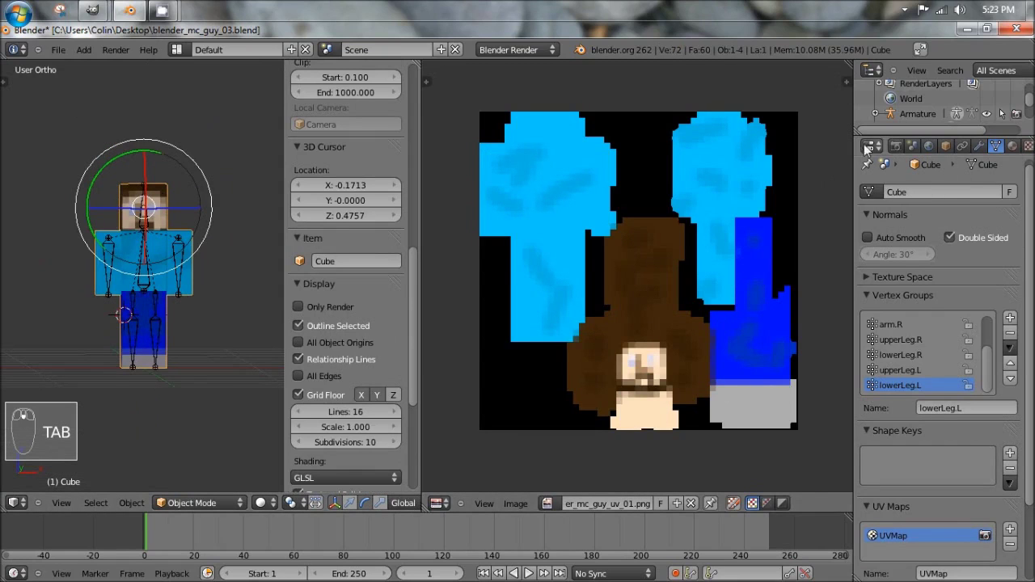
# Remove the character's existing material together with its slot and add a new material in its place.
pyautogui.moveTo(856, 148); pyautogui.dragTo(778, 148)
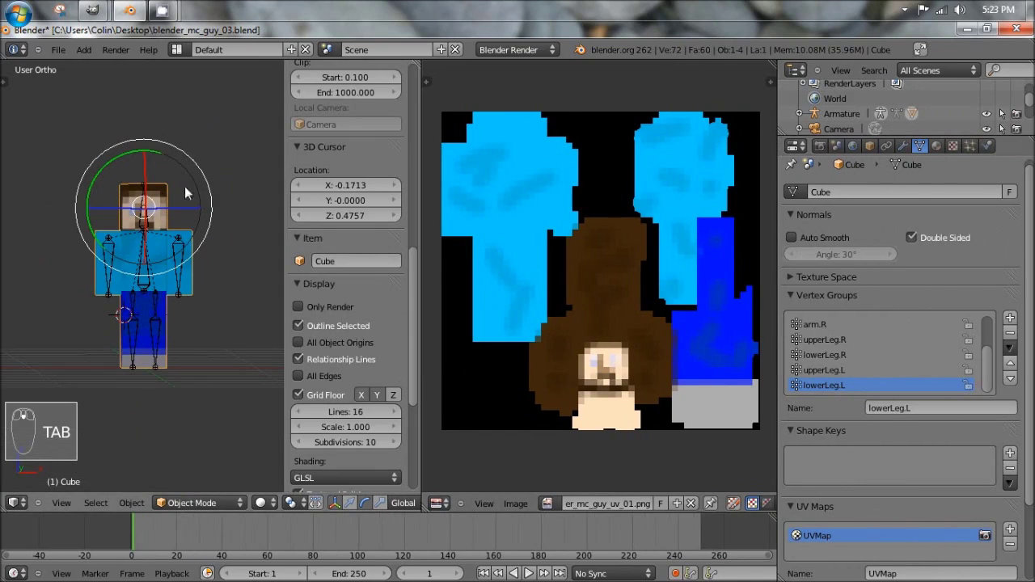
pyautogui.click(936, 145)
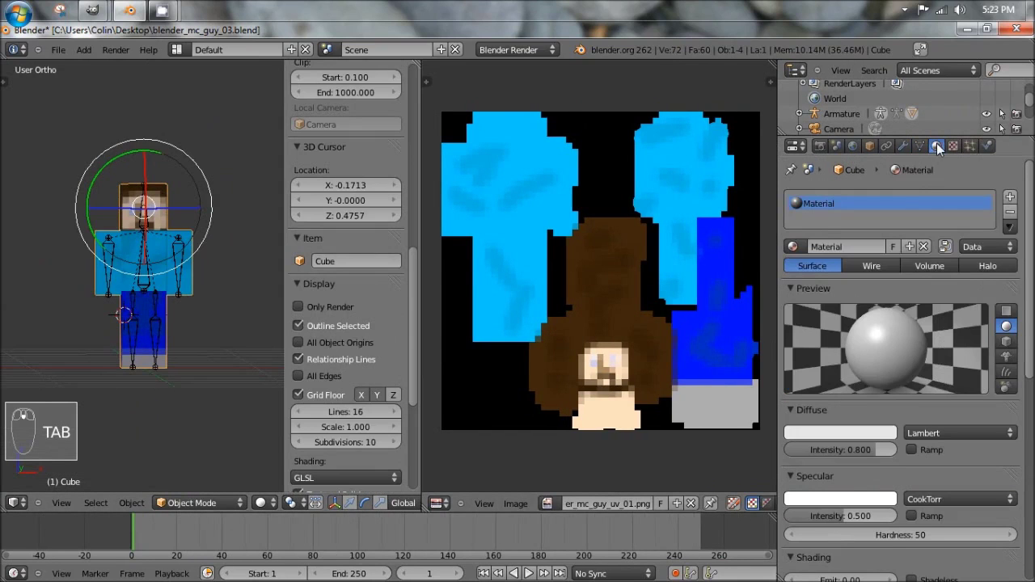
pyautogui.scroll(-7, 893, 404)
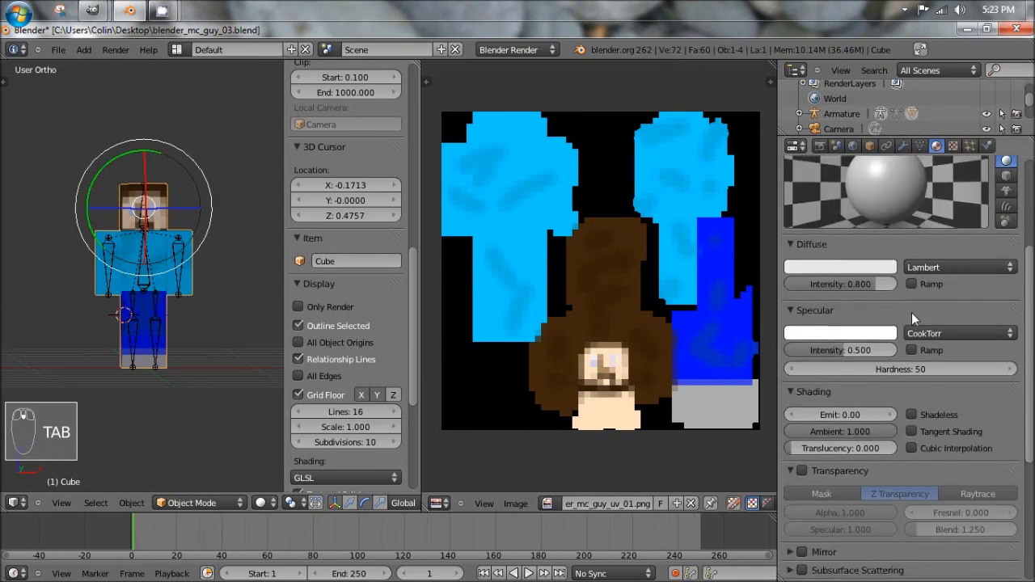
pyautogui.scroll(6, 885, 450)
pyautogui.scroll(3, 889, 404)
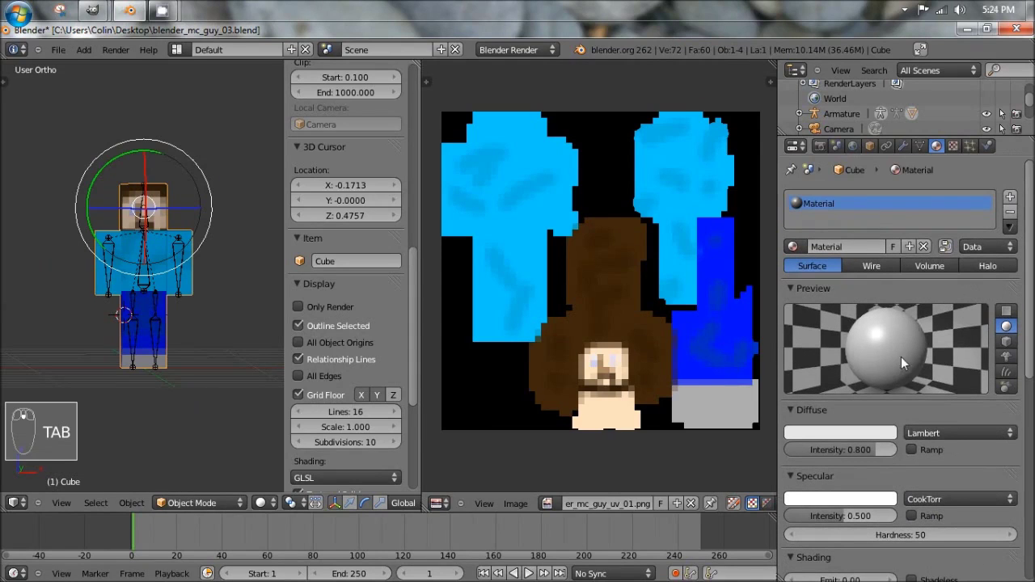
pyautogui.click(922, 245)
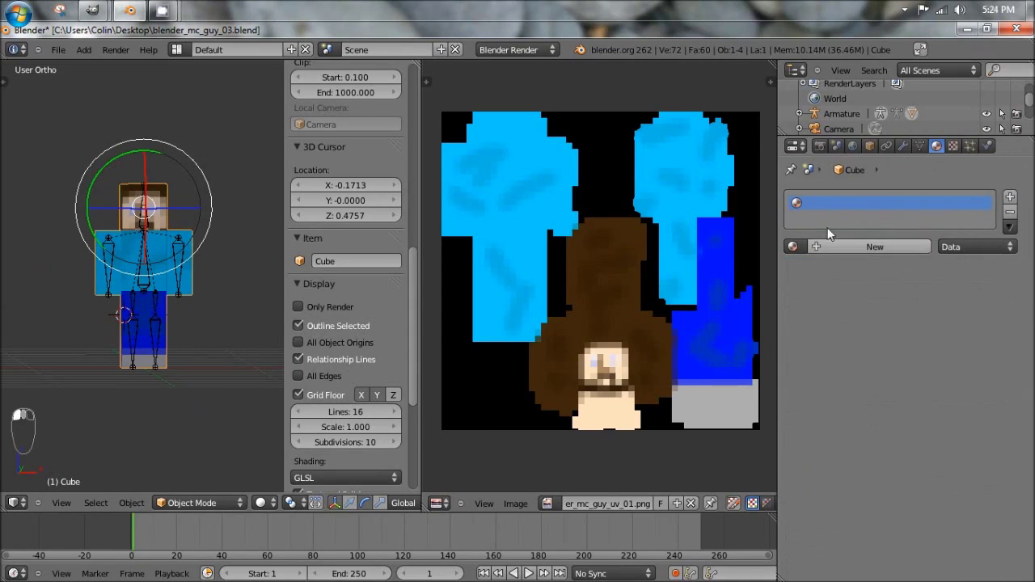
pyautogui.click(1010, 211)
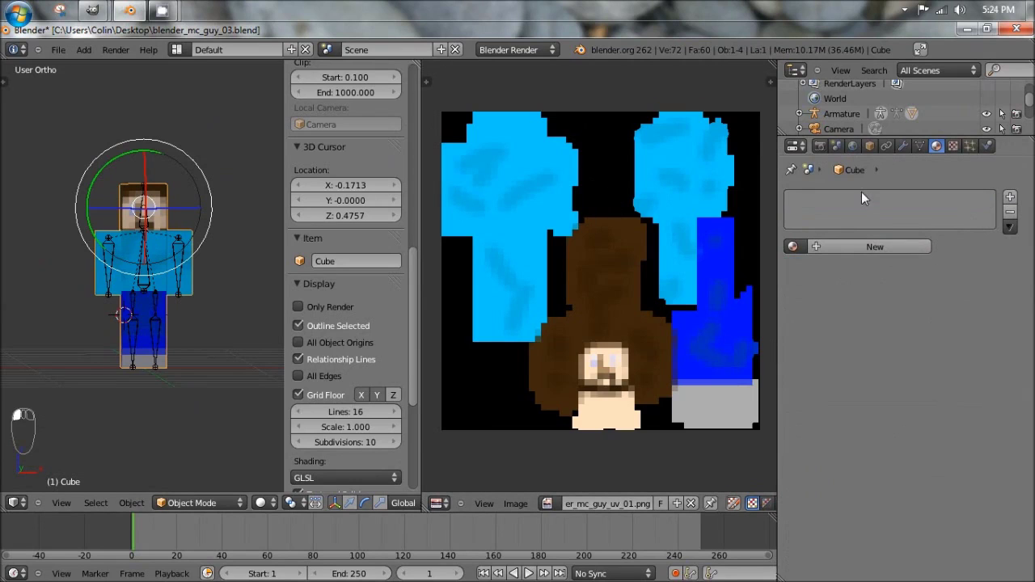
pyautogui.click(846, 246)
pyautogui.scroll(-2, 884, 237)
pyautogui.scroll(-1, 883, 237)
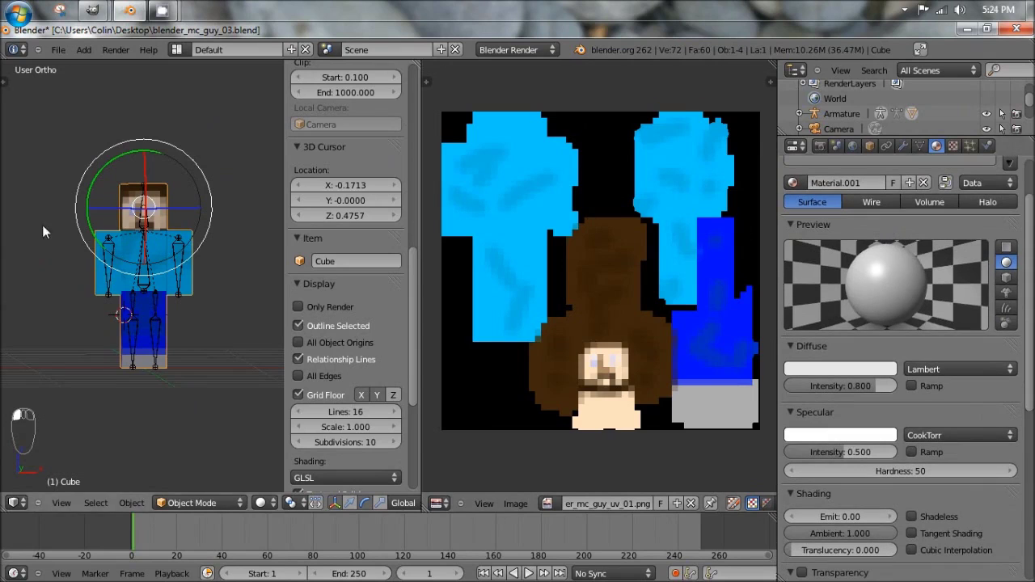
# Add a new texture to the character's new material and set its type to Image or Movie.
pyautogui.click(954, 146)
pyautogui.click(935, 147)
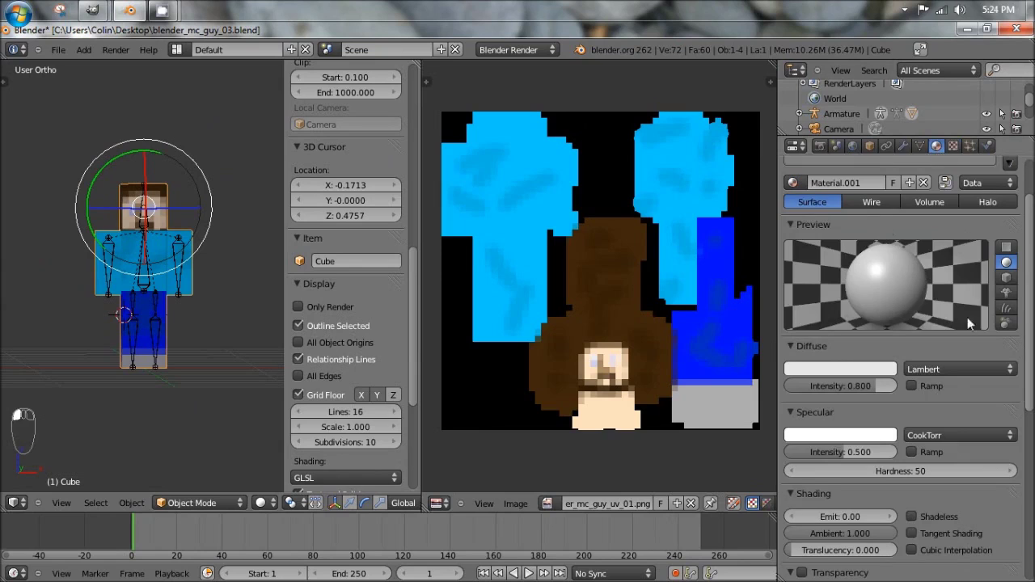
pyautogui.click(952, 147)
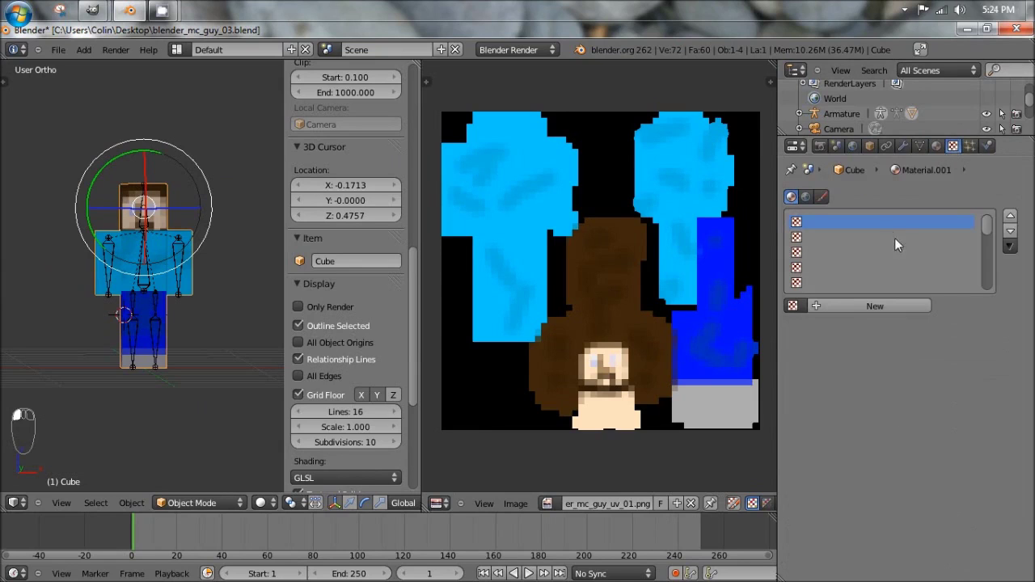
pyautogui.click(860, 306)
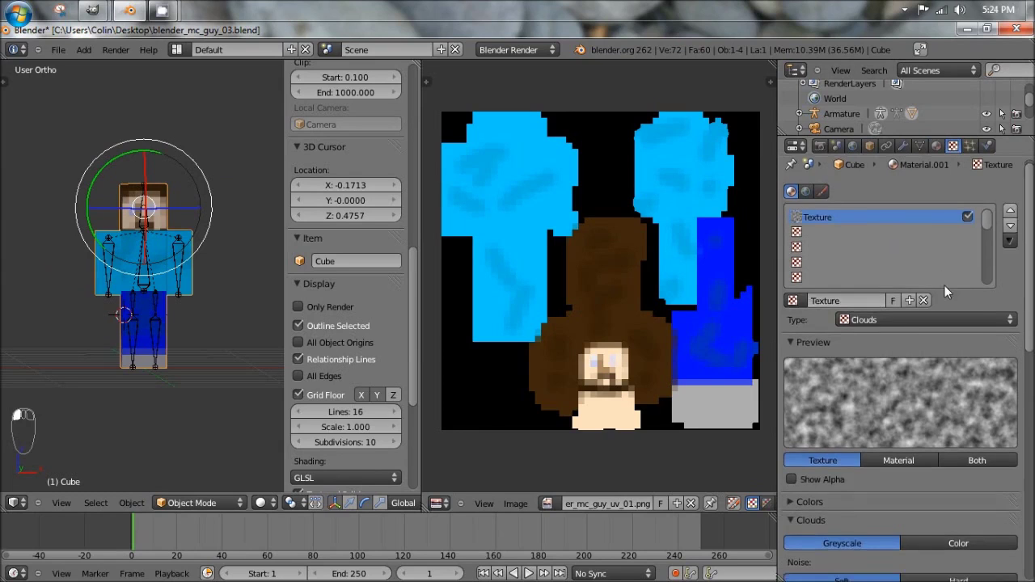
pyautogui.scroll(-3, 944, 286)
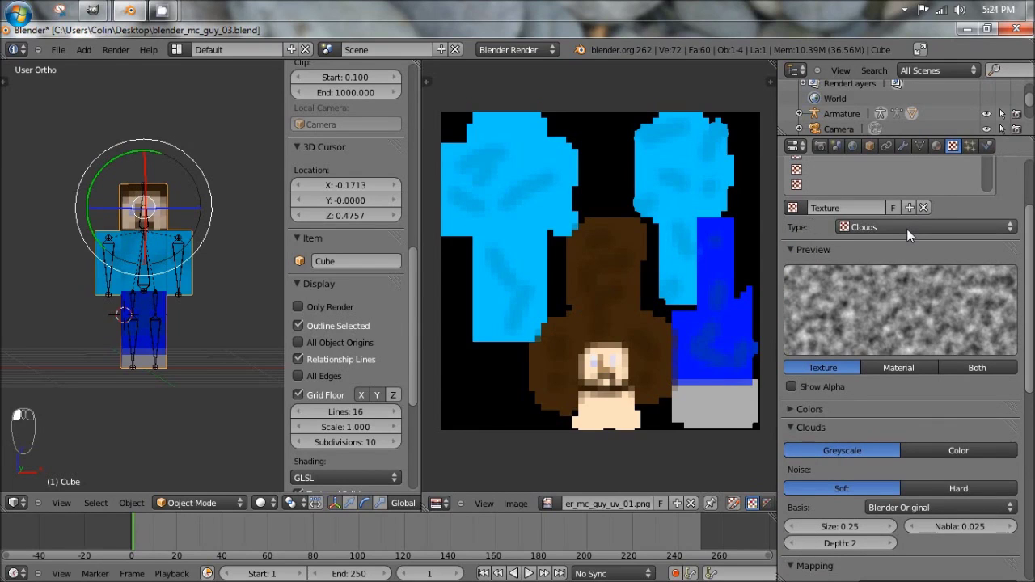
pyautogui.click(906, 229)
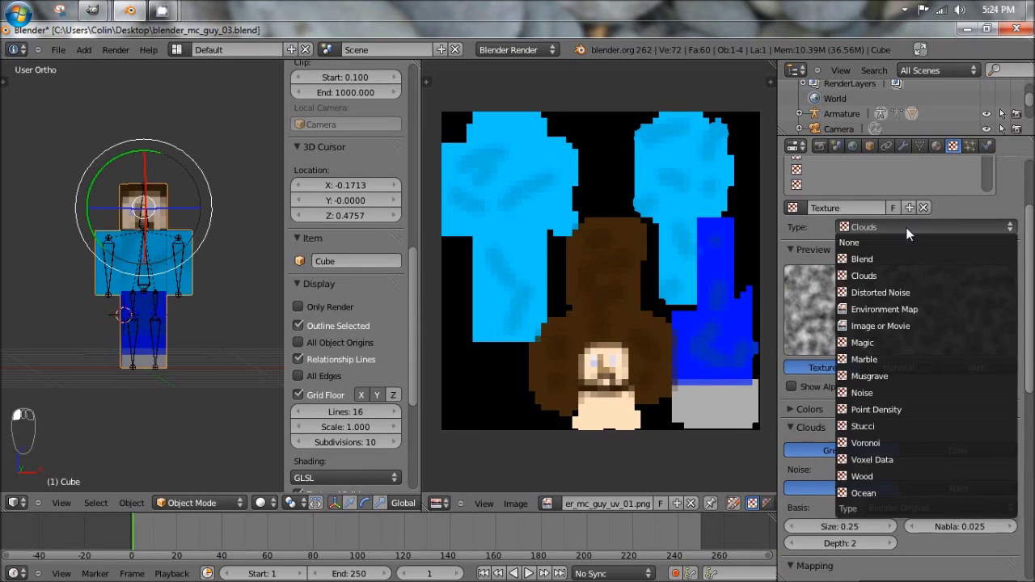
pyautogui.click(927, 324)
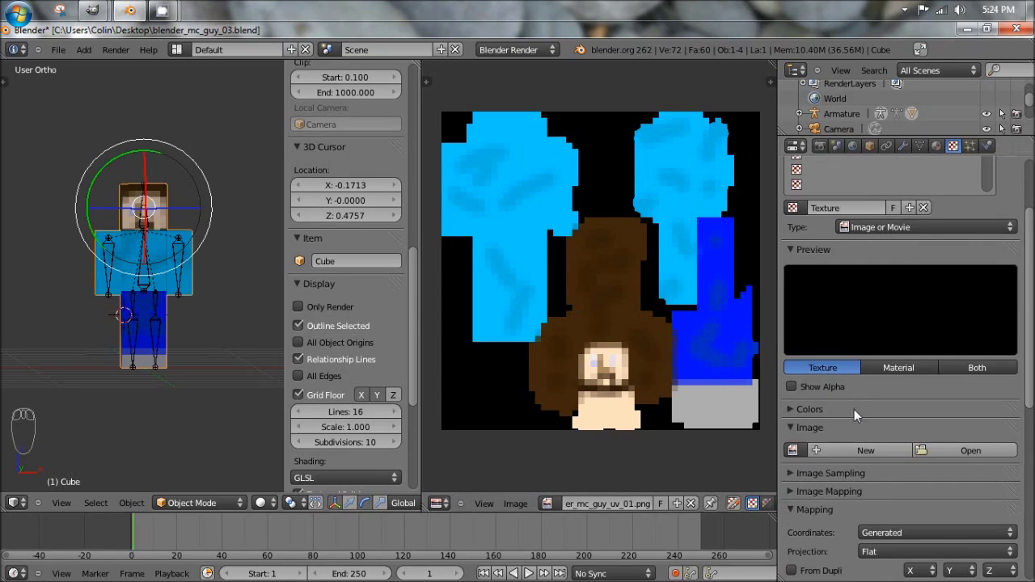
# Assign the already loaded blender_mc_guy_uv_01.png as the texture's image.
pyautogui.scroll(3, 850, 421)
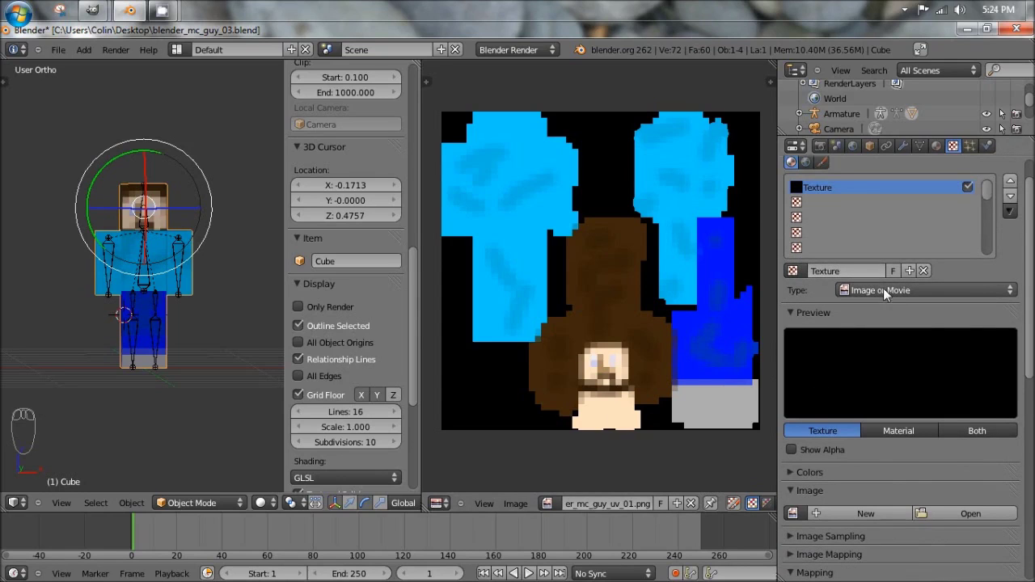
pyautogui.scroll(-6, 872, 458)
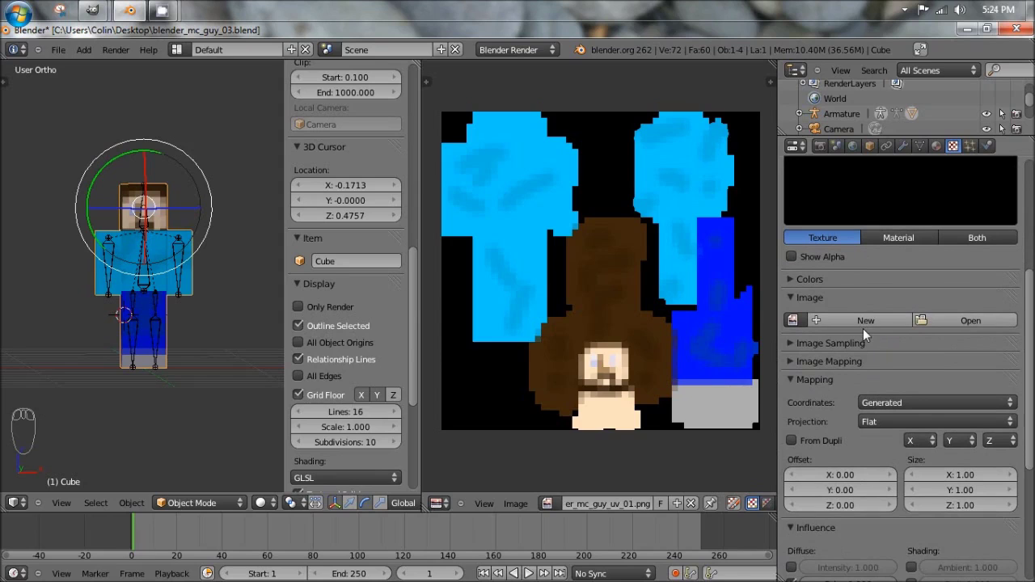
pyautogui.click(794, 321)
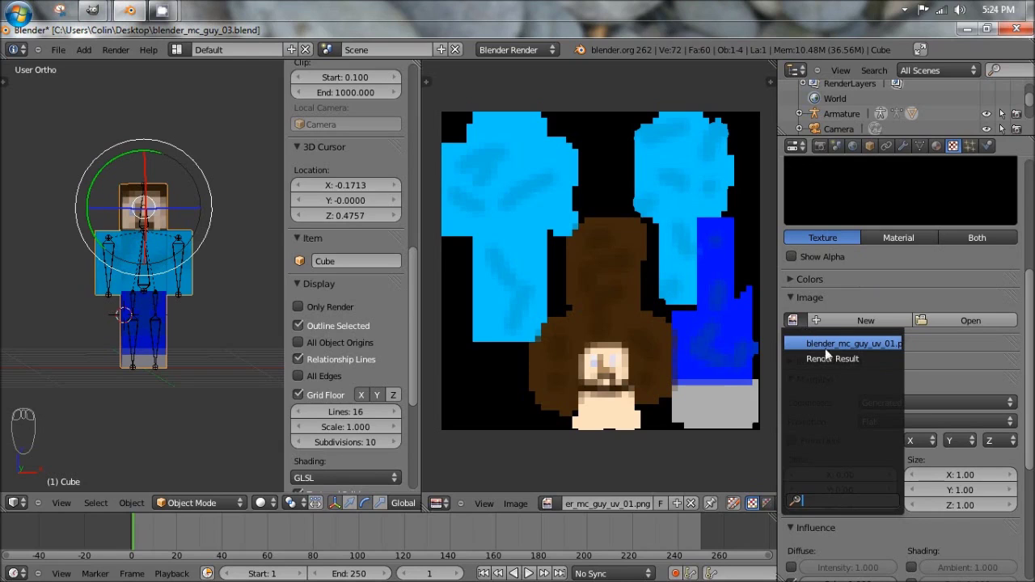
pyautogui.click(832, 342)
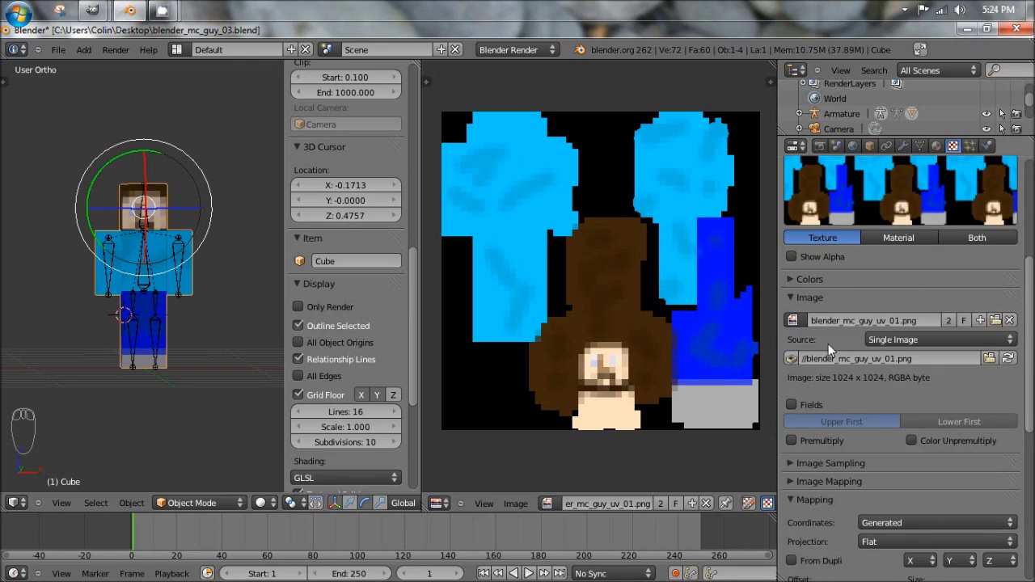
# Set the texture's mapping coordinates to UV and test-render the character.
pyautogui.moveTo(854, 381); pyautogui.dragTo(868, 237, button='middle')
pyautogui.moveTo(818, 386); pyautogui.dragTo(840, 314, button='middle')
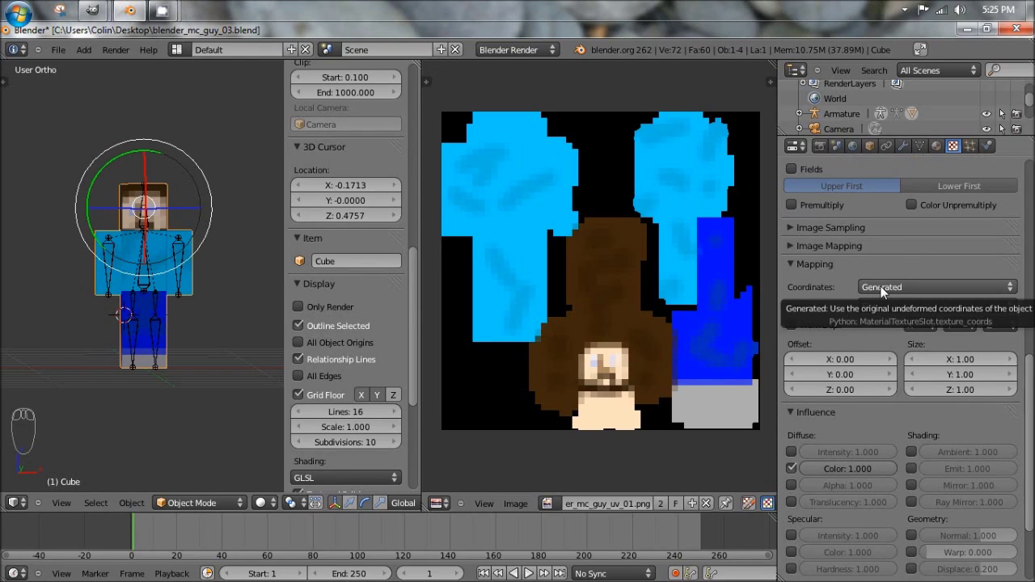
pyautogui.click(911, 287)
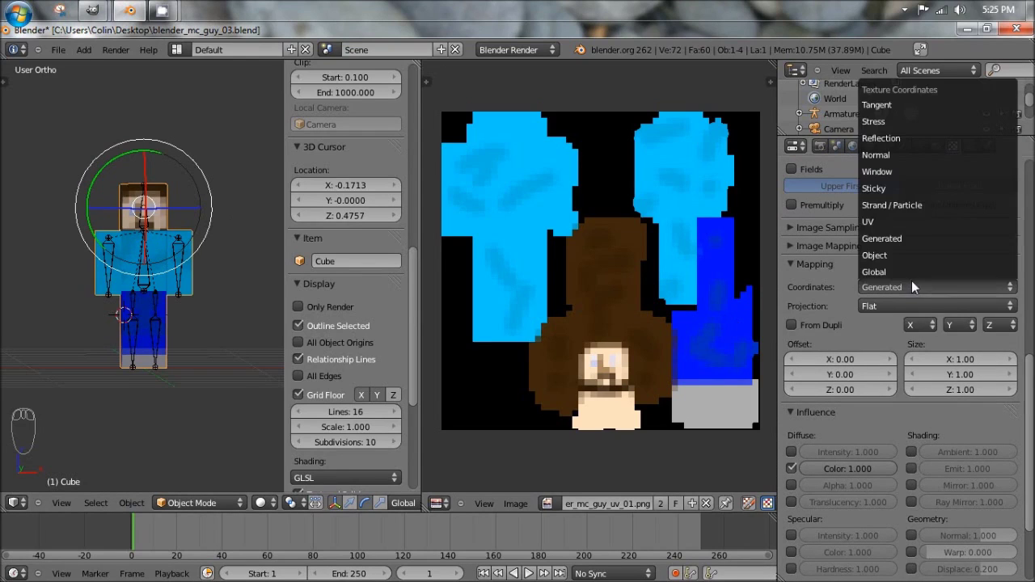
pyautogui.click(910, 220)
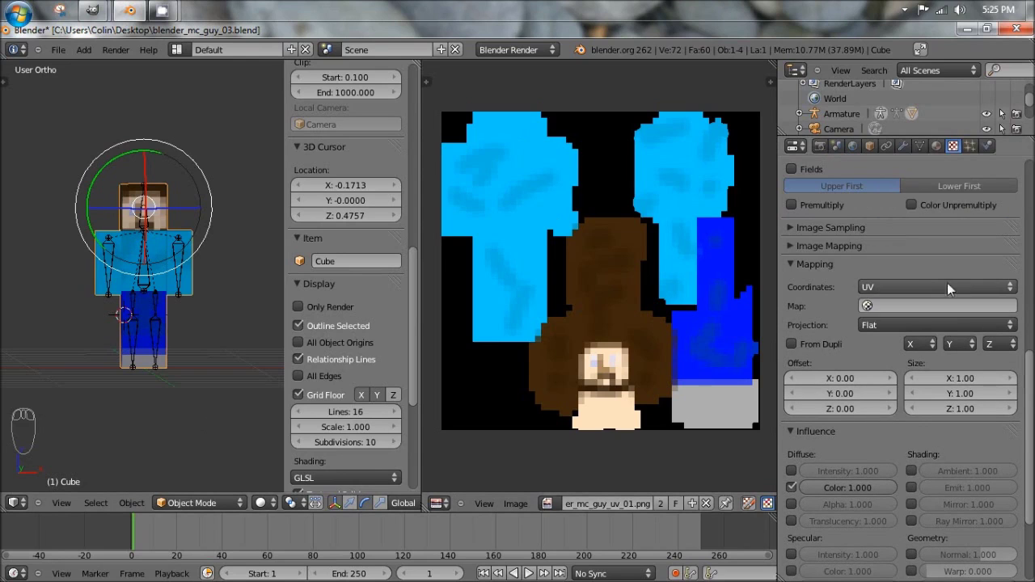
pyautogui.scroll(4, 863, 348)
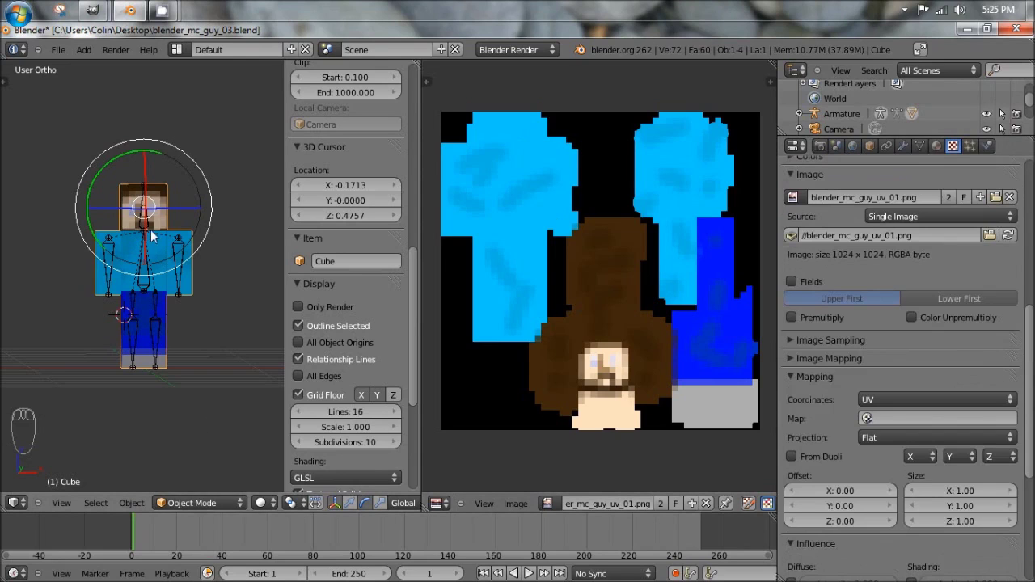
pyautogui.press('F12')
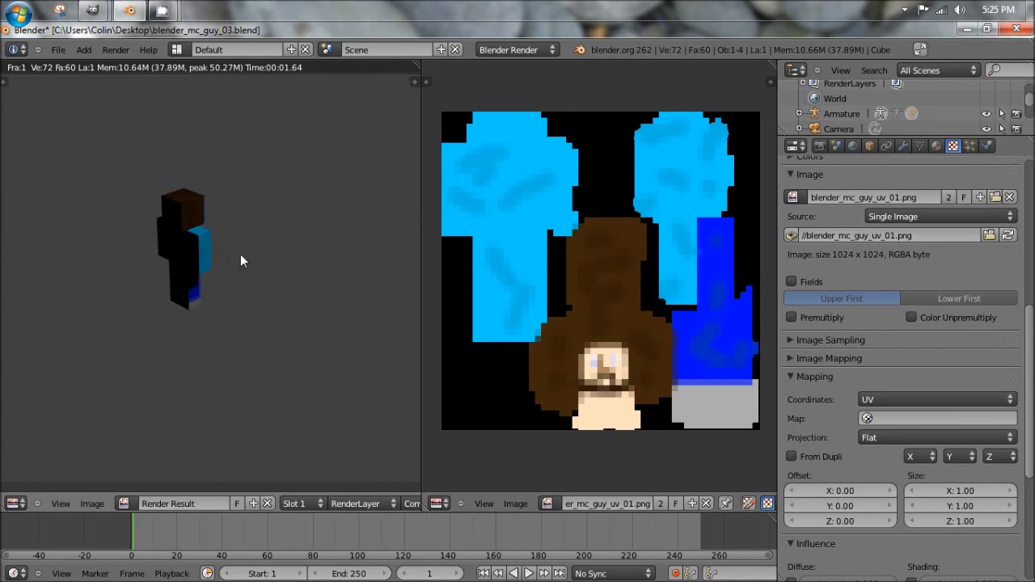
pyautogui.press('Escape')
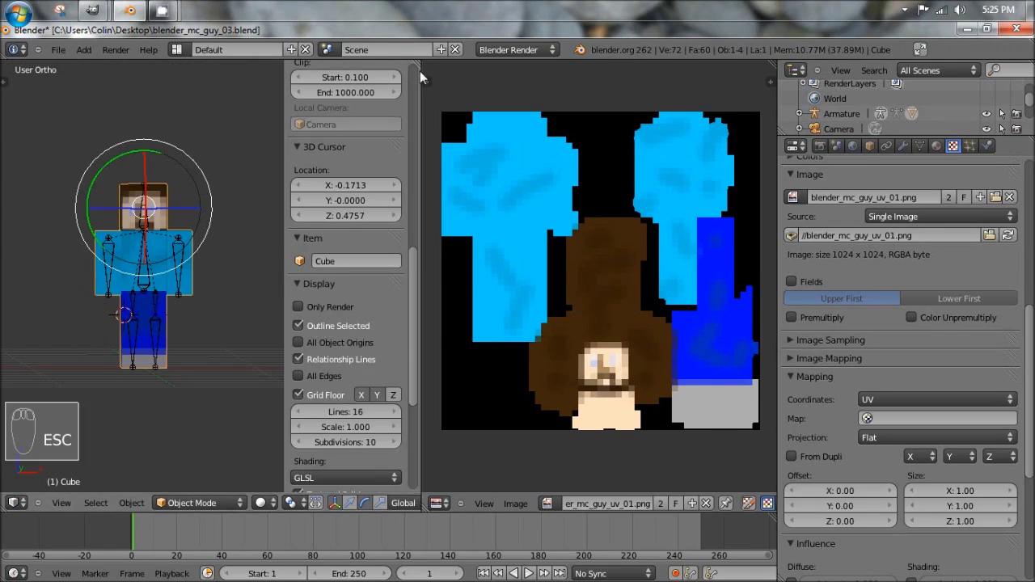
# Look through the camera in a widened 3D viewport and enable Lock Camera to View.
pyautogui.moveTo(421, 71); pyautogui.dragTo(577, 81)
pyautogui.press('n')
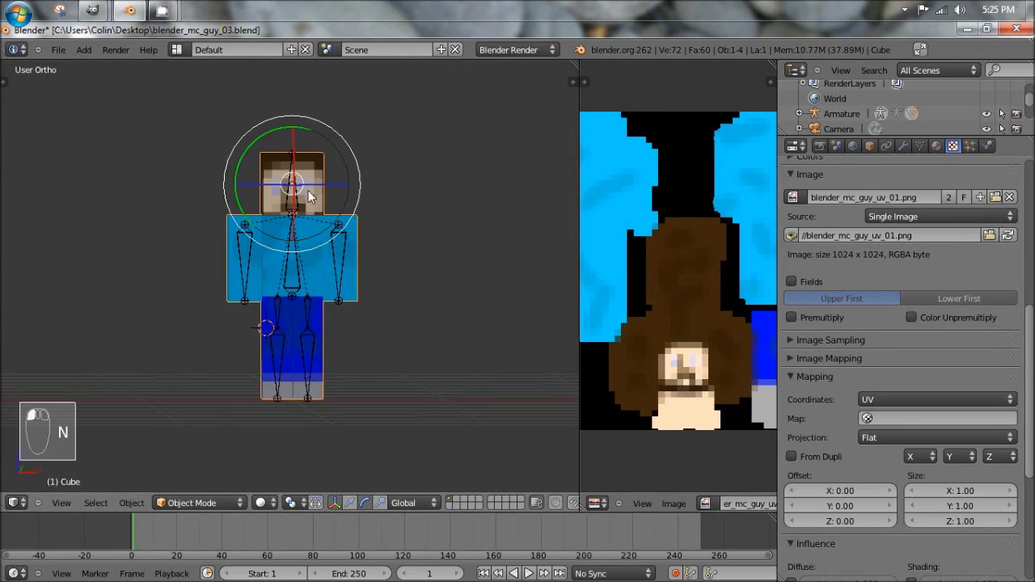
pyautogui.scroll(-3, 273, 296)
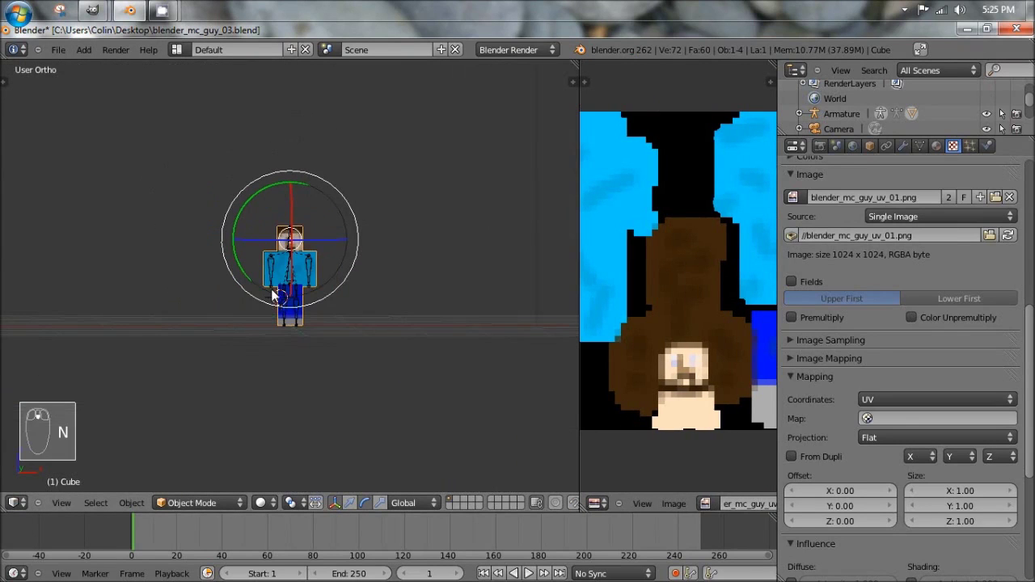
pyautogui.press('KP_0')
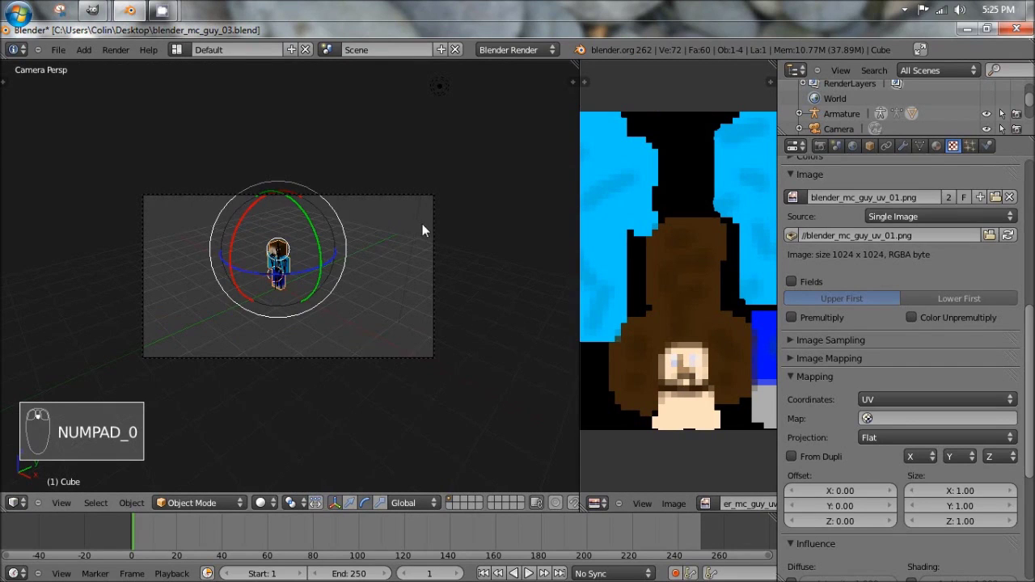
pyautogui.press('n')
pyautogui.scroll(5, 505, 200)
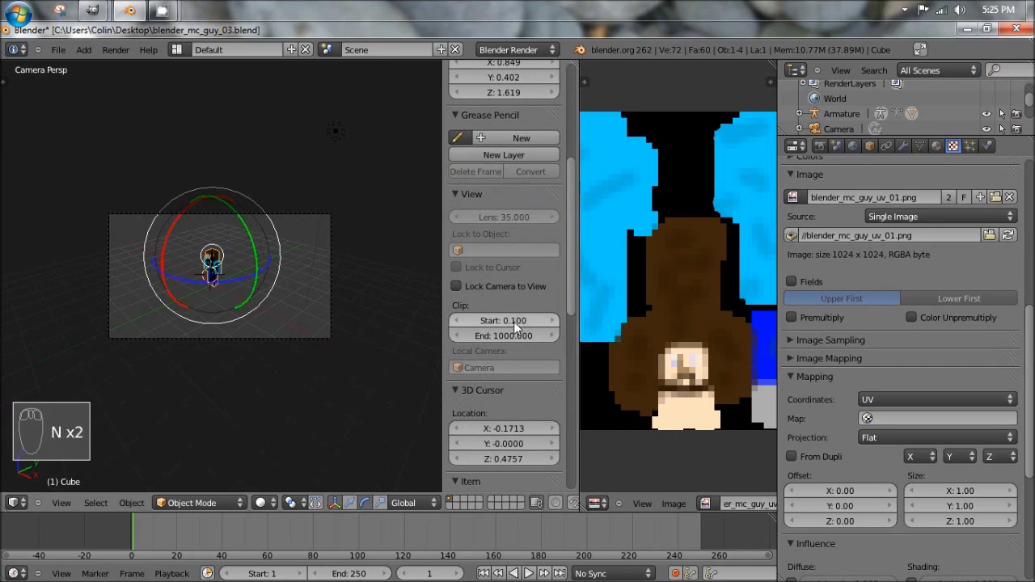
pyautogui.click(455, 286)
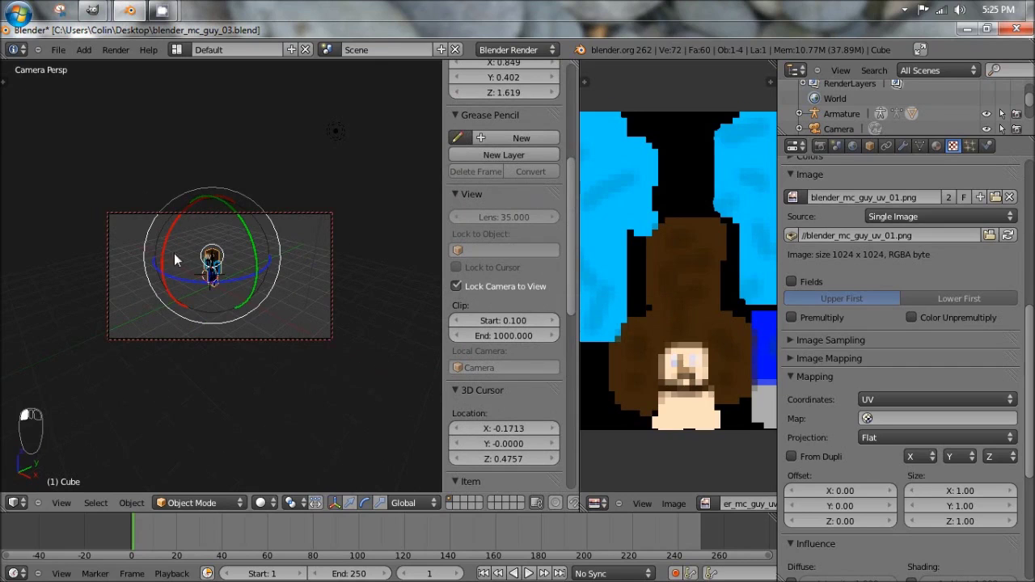
# Orbit the locked camera around toward the character's front and hide the viewport's properties sidebar.
pyautogui.moveTo(192, 280); pyautogui.dragTo(294, 245, button='middle')
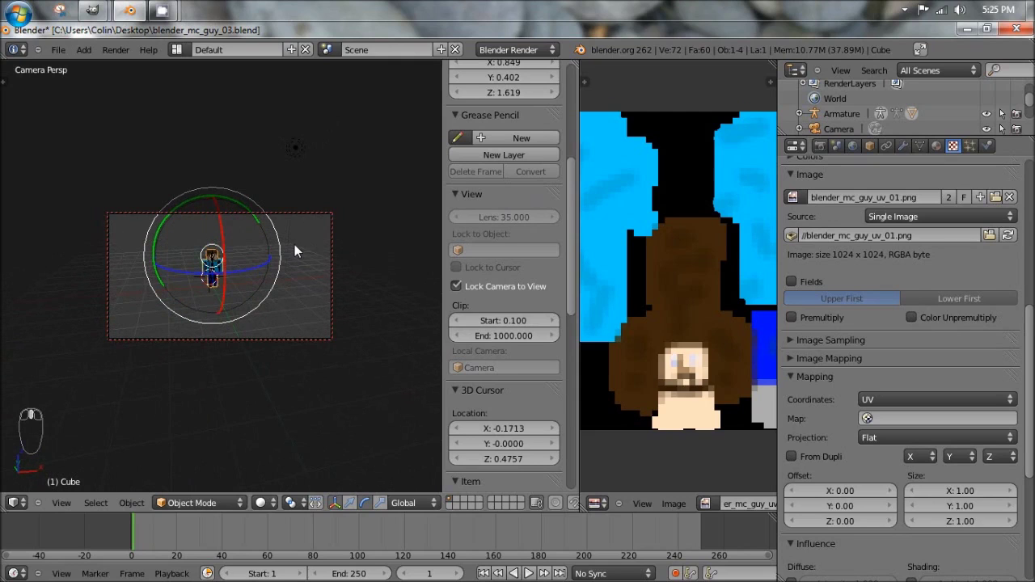
pyautogui.press('KP_0')
pyautogui.press('KP_0')
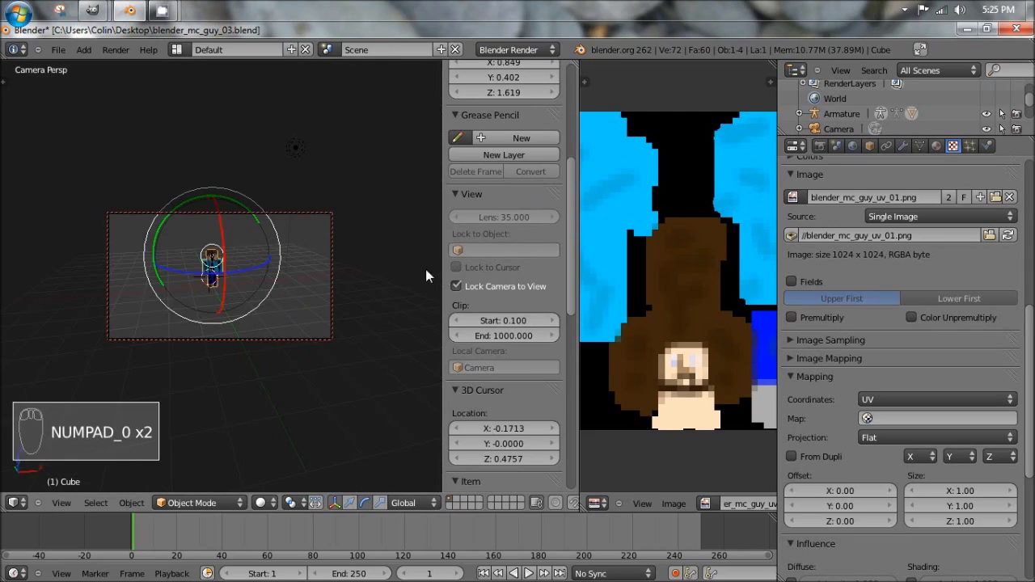
pyautogui.click(453, 288)
pyautogui.click(454, 284)
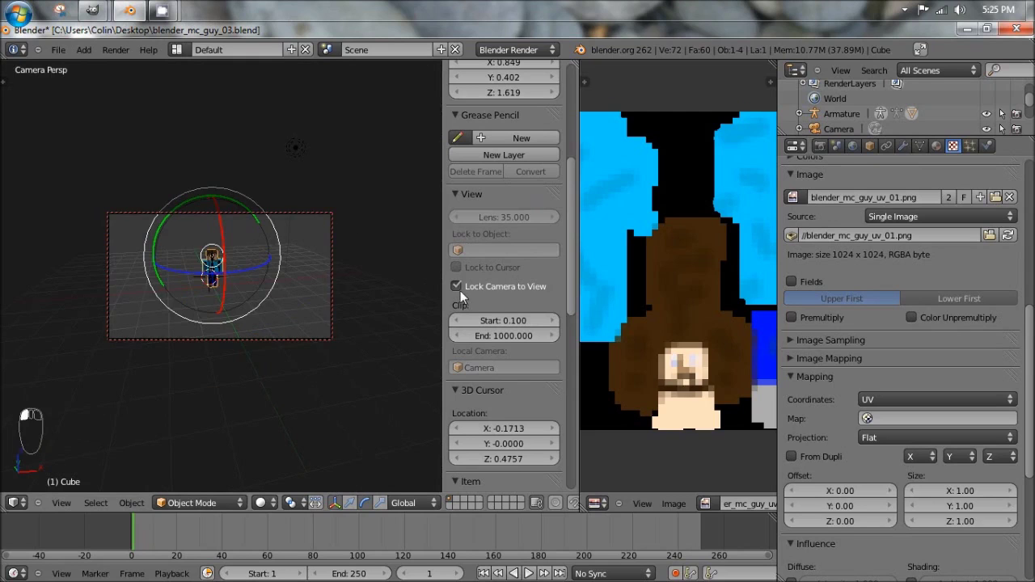
pyautogui.press('n')
pyautogui.press('n')
pyautogui.press('n')
pyautogui.press('n')
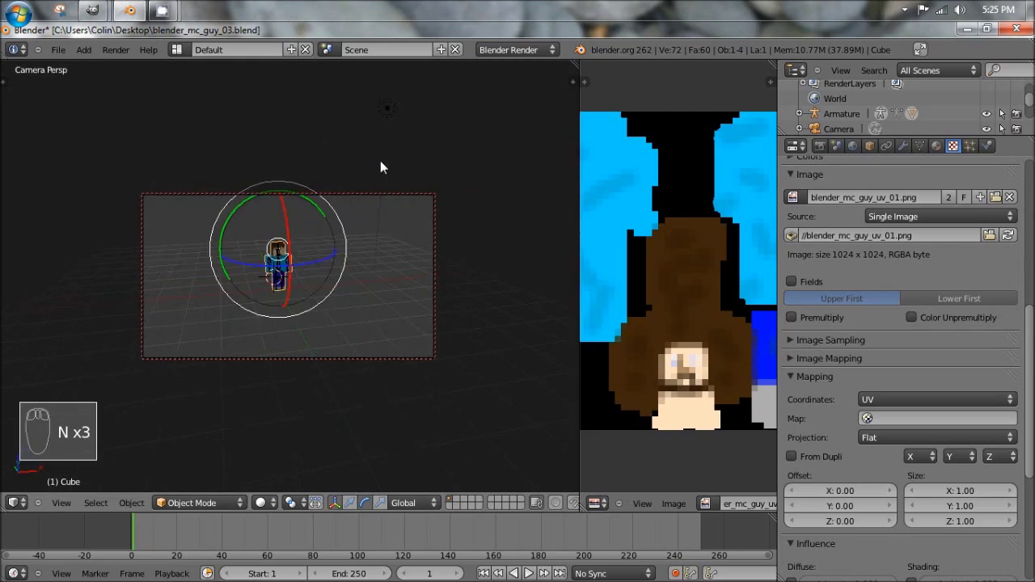
# Orbit the locked camera to a front three-quarter angle on the character and adjust its distance.
pyautogui.press('n')
pyautogui.moveTo(329, 254); pyautogui.dragTo(349, 275, button='middle')
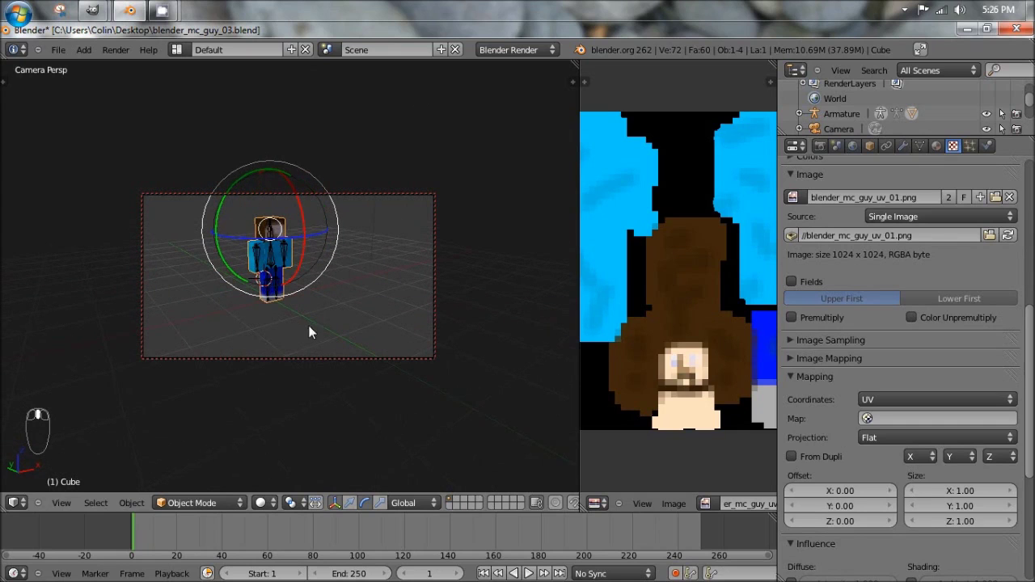
pyautogui.click(68, 502)
pyautogui.moveTo(289, 245); pyautogui.dragTo(268, 223, button='middle')
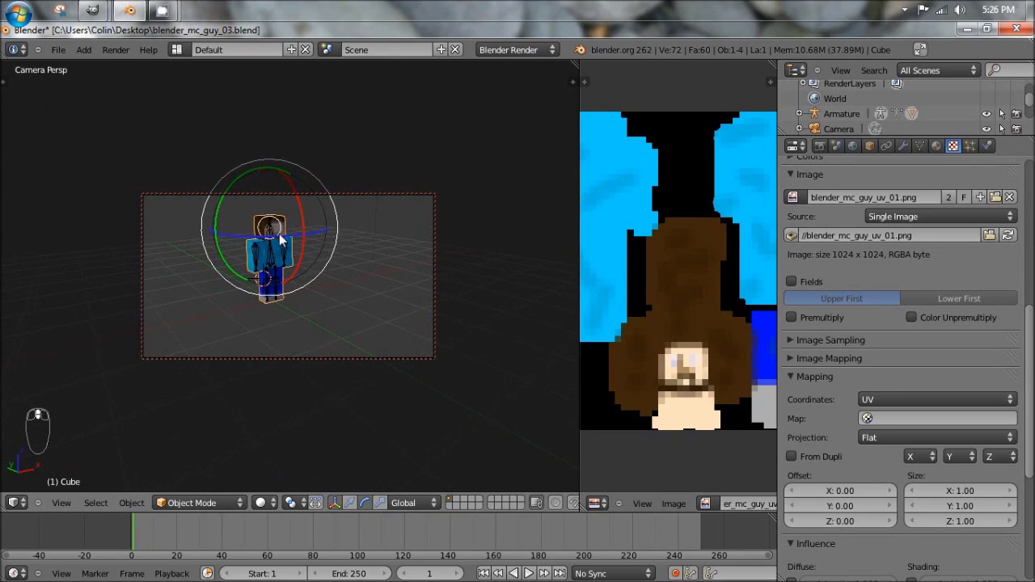
pyautogui.scroll(-4, 275, 227)
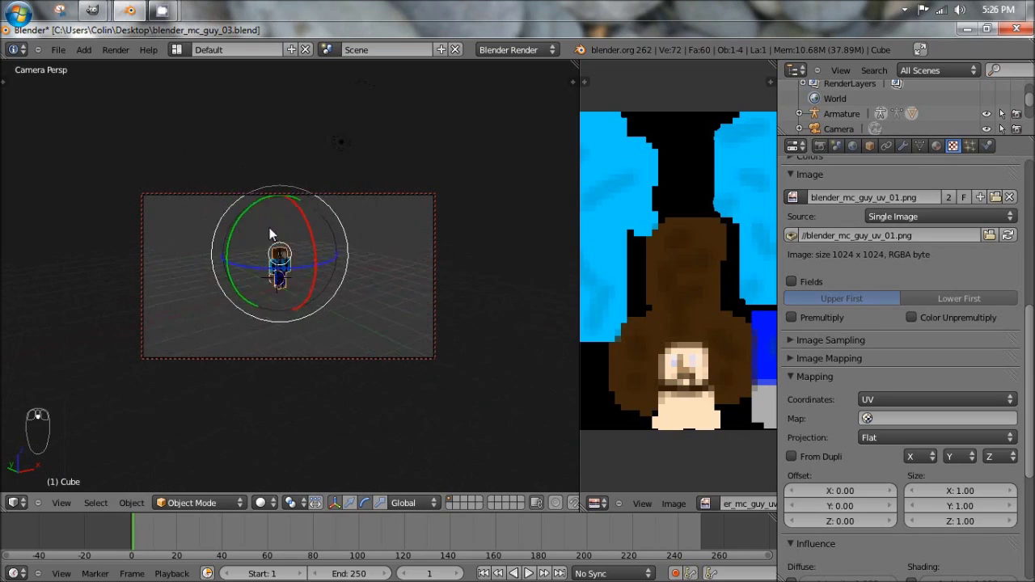
pyautogui.scroll(4, 272, 235)
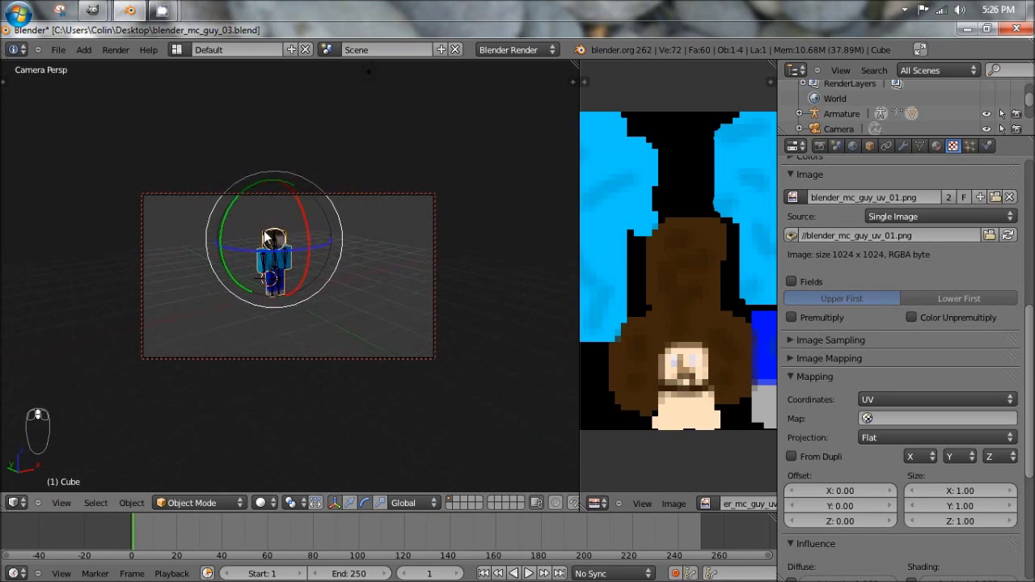
pyautogui.scroll(-1, 265, 232)
# Center the camera on the selected character mesh with View Selected and back it off until the whole figure fits the frame.
pyautogui.click(63, 503)
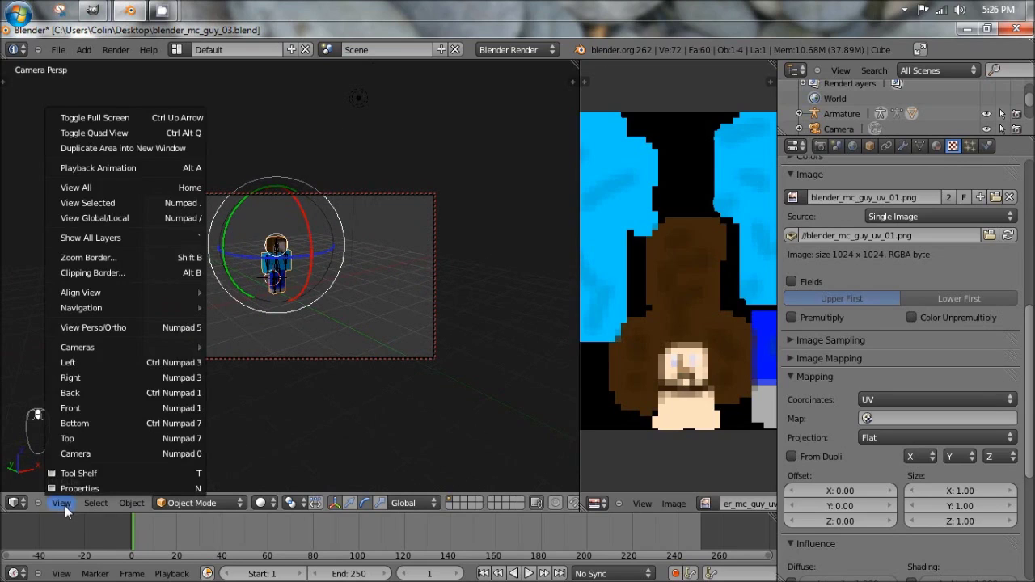
pyautogui.click(107, 209)
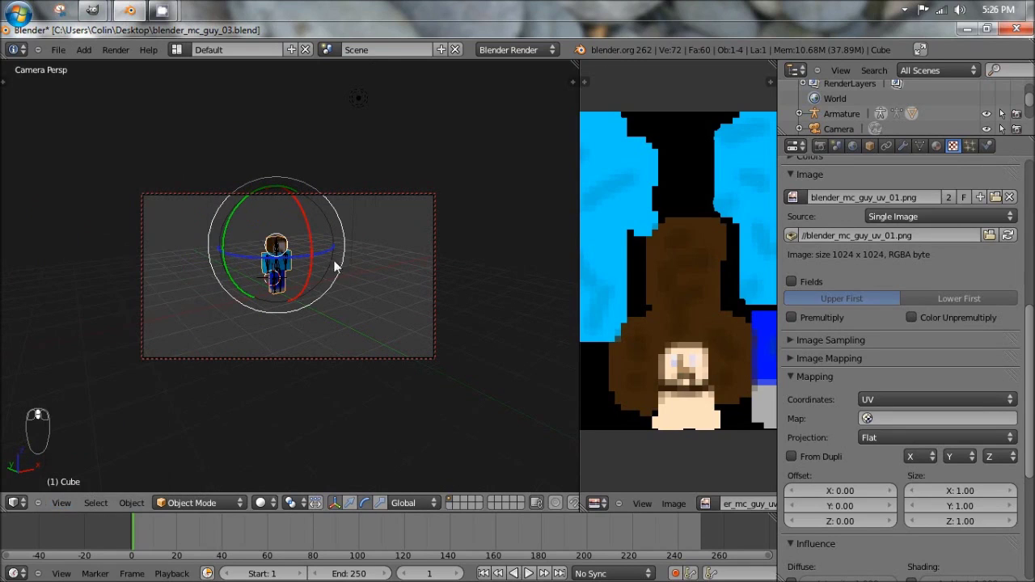
pyautogui.click(68, 502)
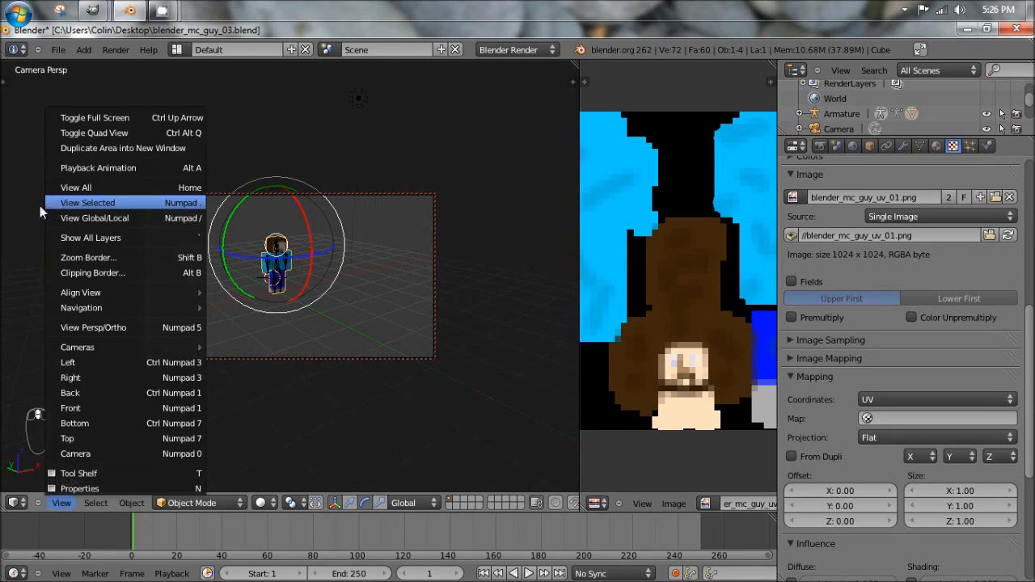
pyautogui.click(73, 199)
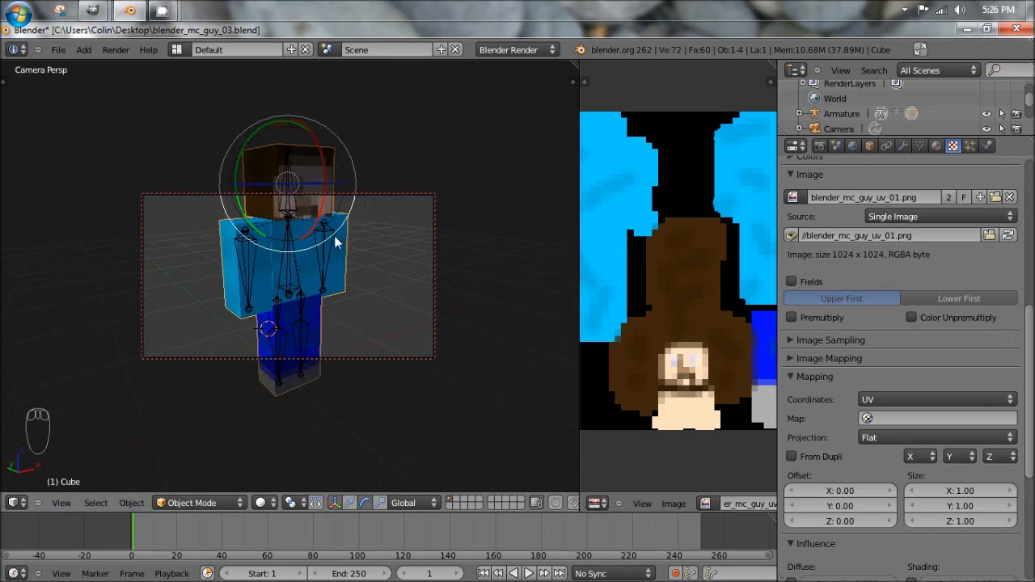
pyautogui.scroll(-6, 335, 246)
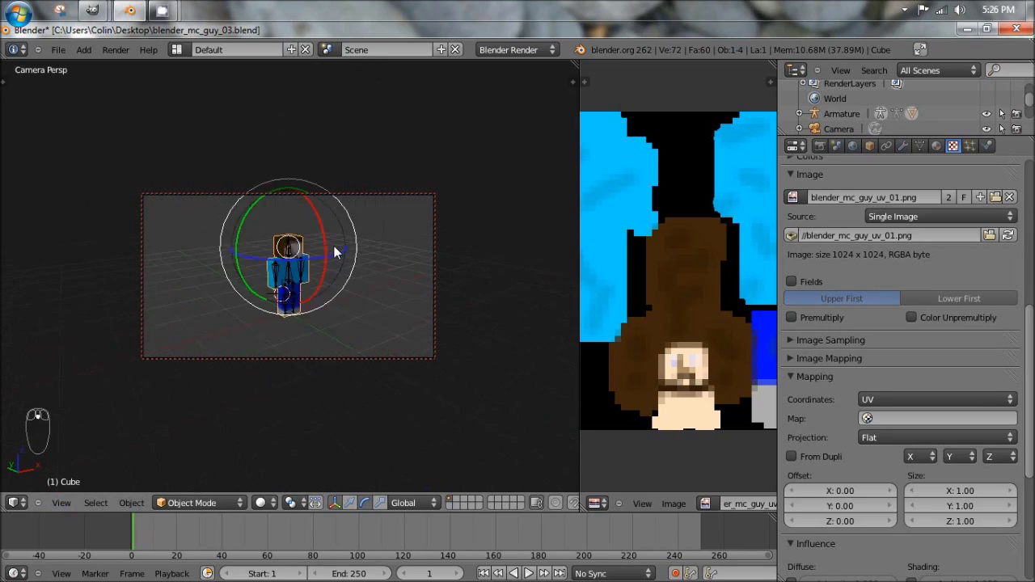
pyautogui.scroll(6, 333, 247)
pyautogui.scroll(-5, 335, 244)
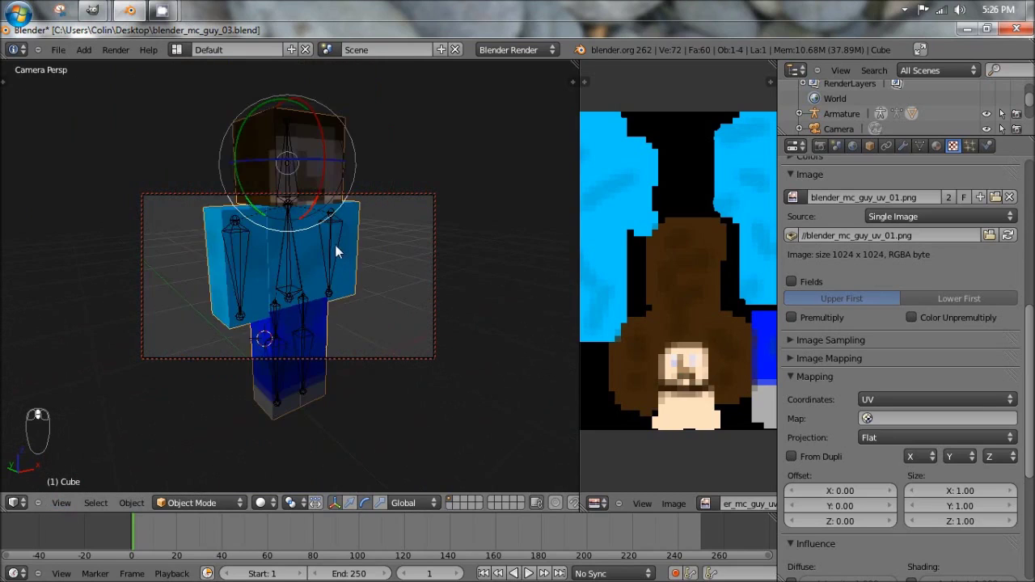
pyautogui.scroll(1, 336, 256)
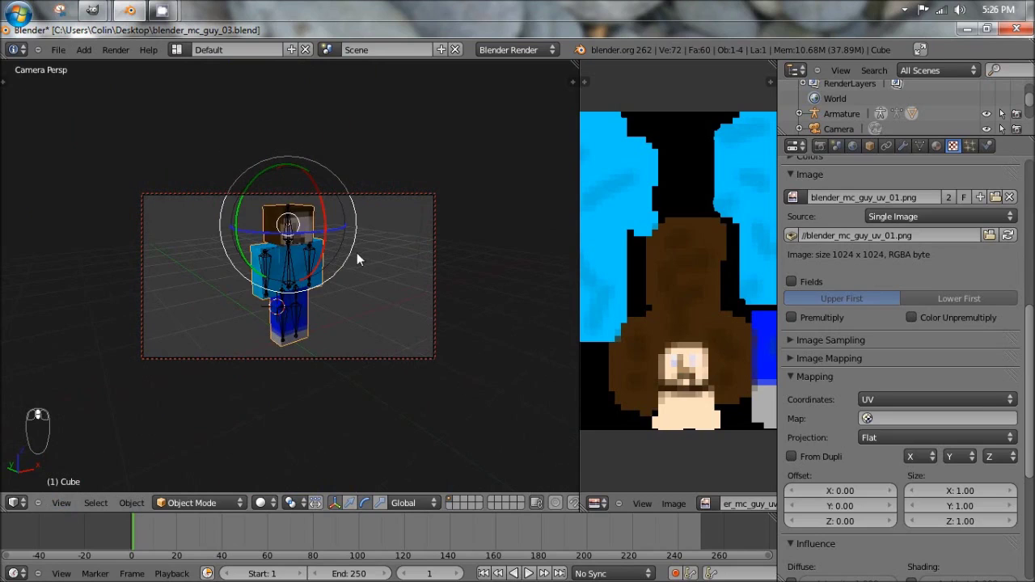
pyautogui.moveTo(356, 252)
pyautogui.mouseDown(button='middle')
pyautogui.moveTo(283, 253)
pyautogui.moveTo(344, 251)
pyautogui.mouseUp(button='middle')
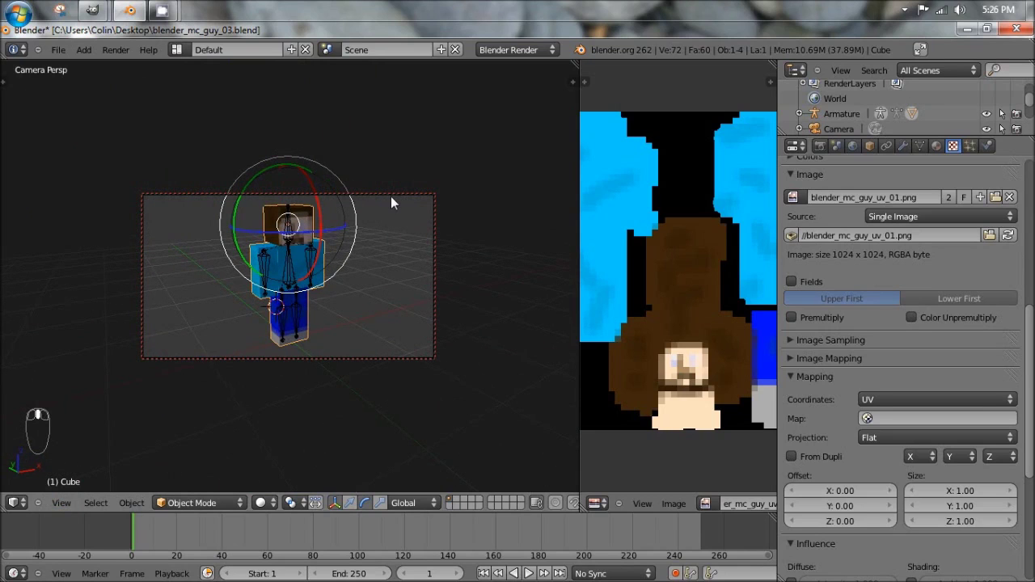
# Move the lamp in top view to the character's front, beside the camera, and test-render the lighting.
pyautogui.press('KP_7')
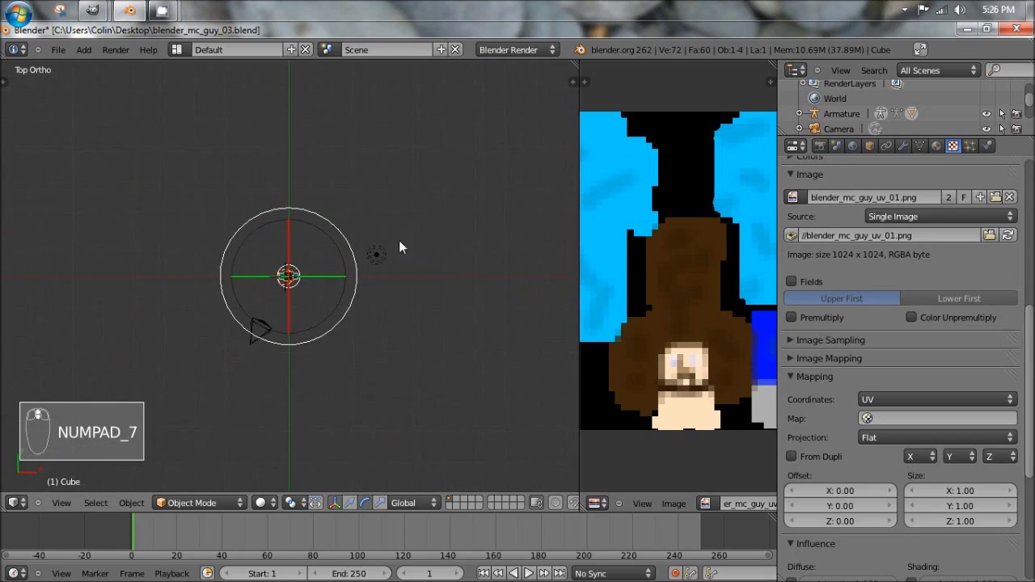
pyautogui.rightClick(377, 255)
pyautogui.press('g')
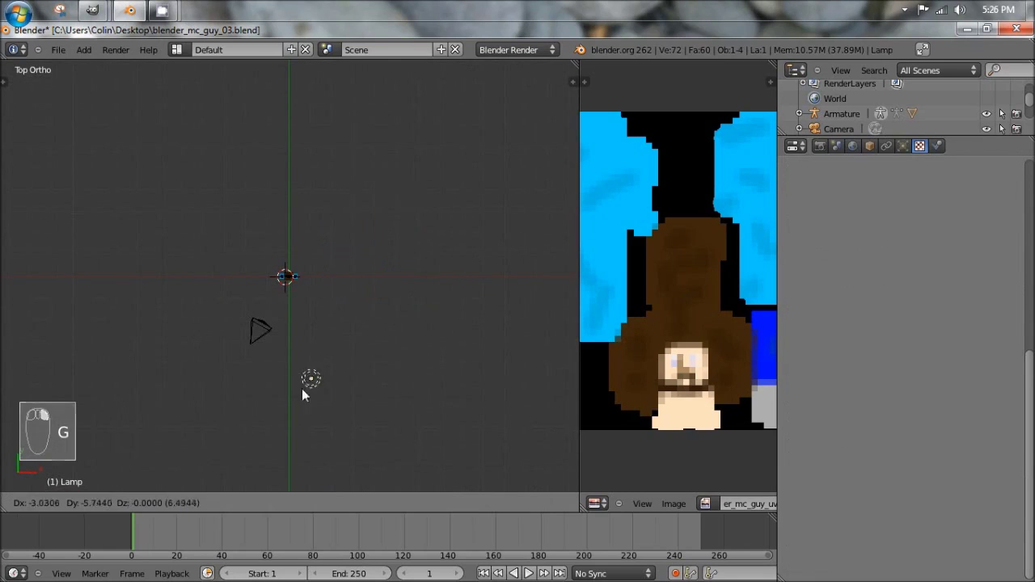
pyautogui.click(303, 347)
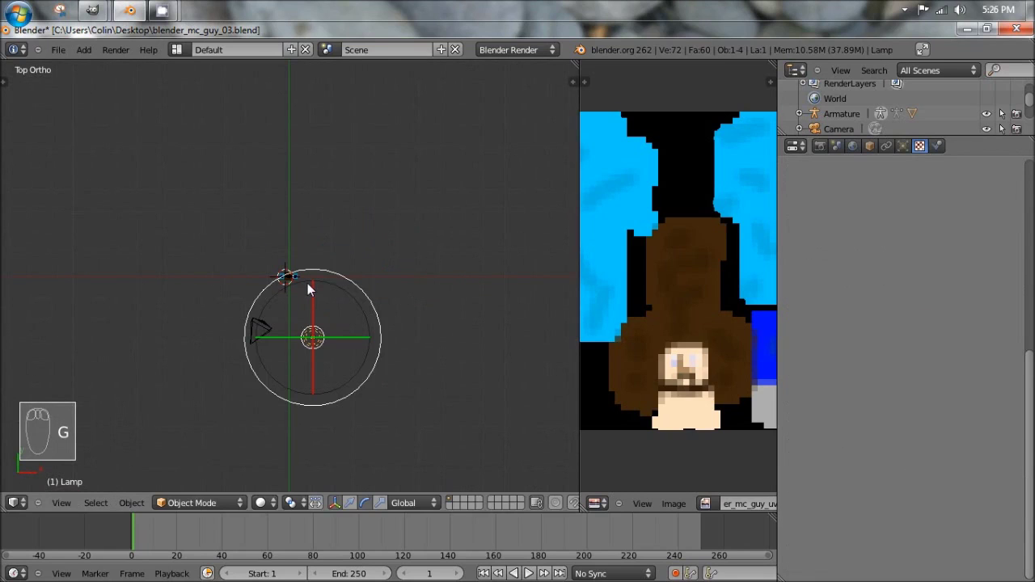
pyautogui.press('F12')
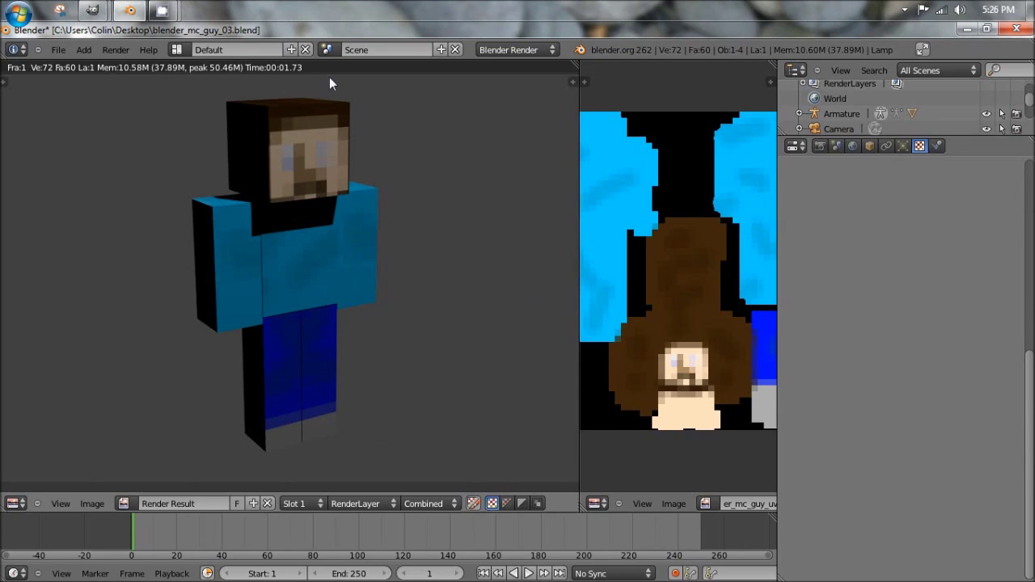
pyautogui.press('Escape')
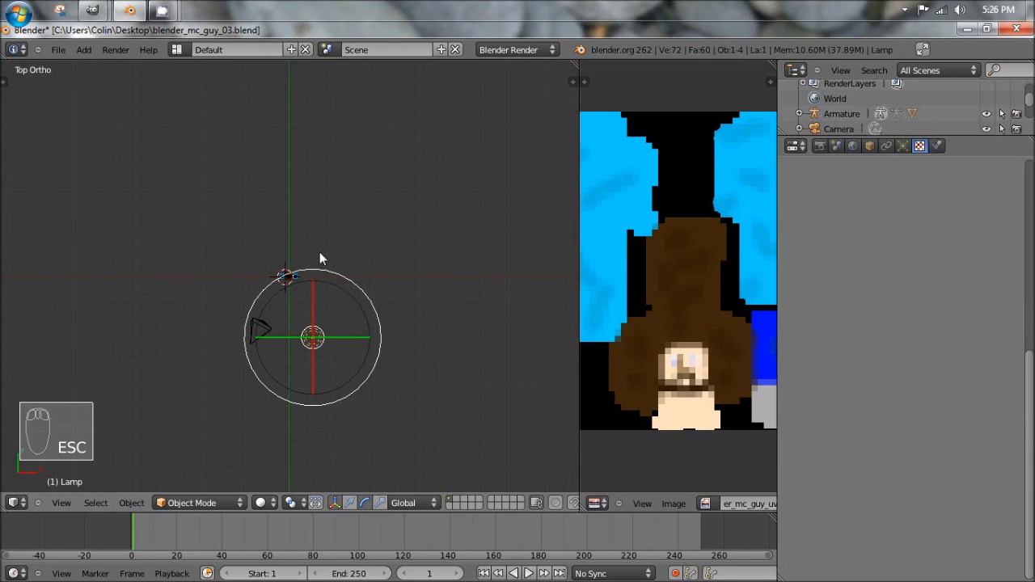
pyautogui.press('F12')
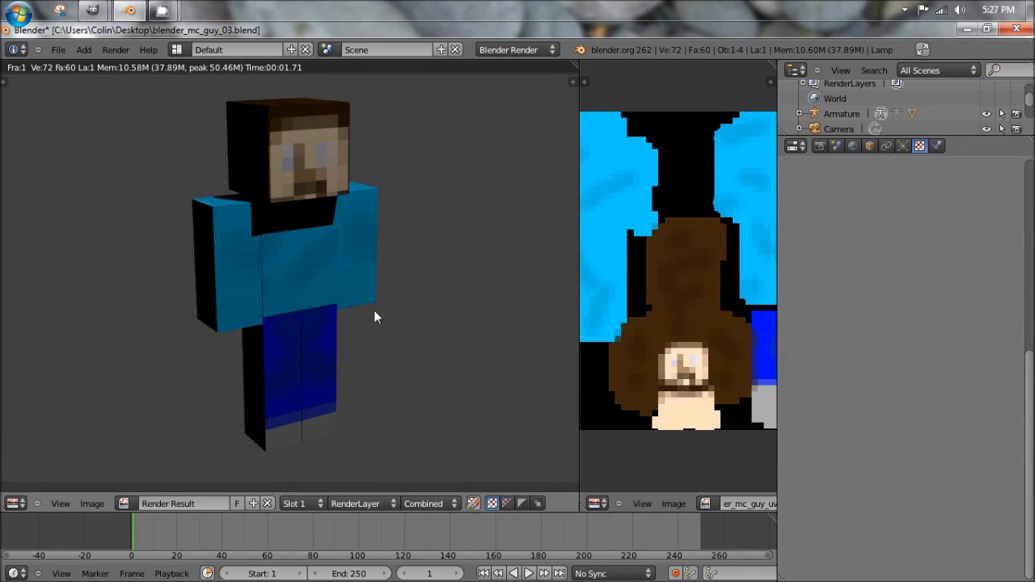
pyautogui.press('Escape')
# Select the character mesh and bring up the Shading settings of its Material.001.
pyautogui.scroll(4, 426, 306)
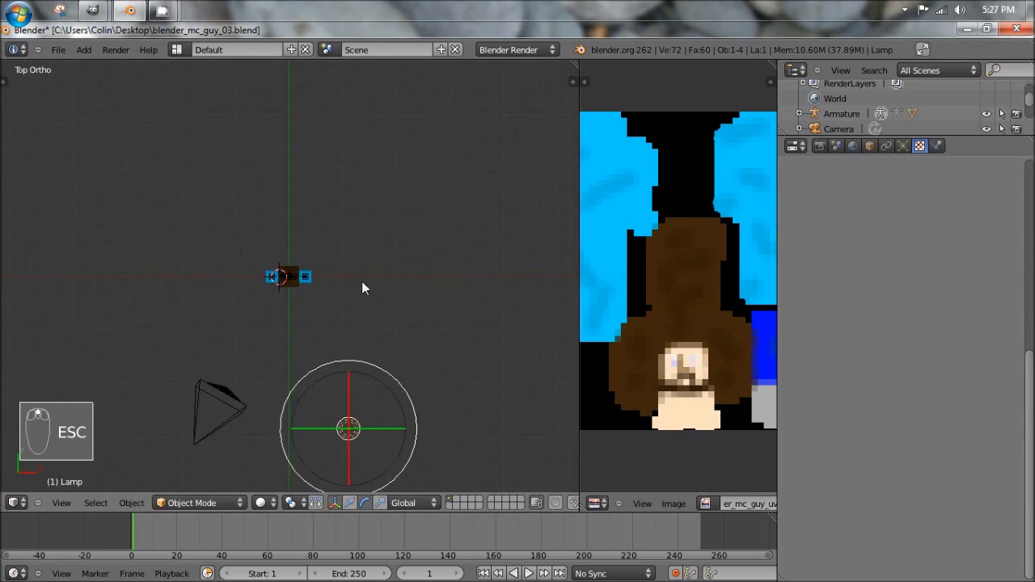
pyautogui.moveTo(363, 289); pyautogui.dragTo(382, 223, button='middle')
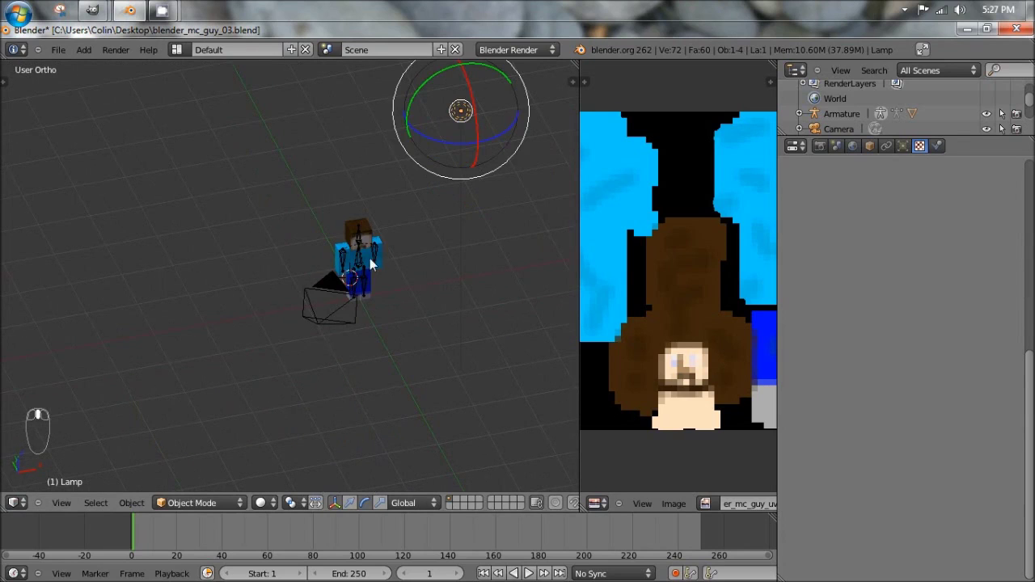
pyautogui.rightClick(354, 232)
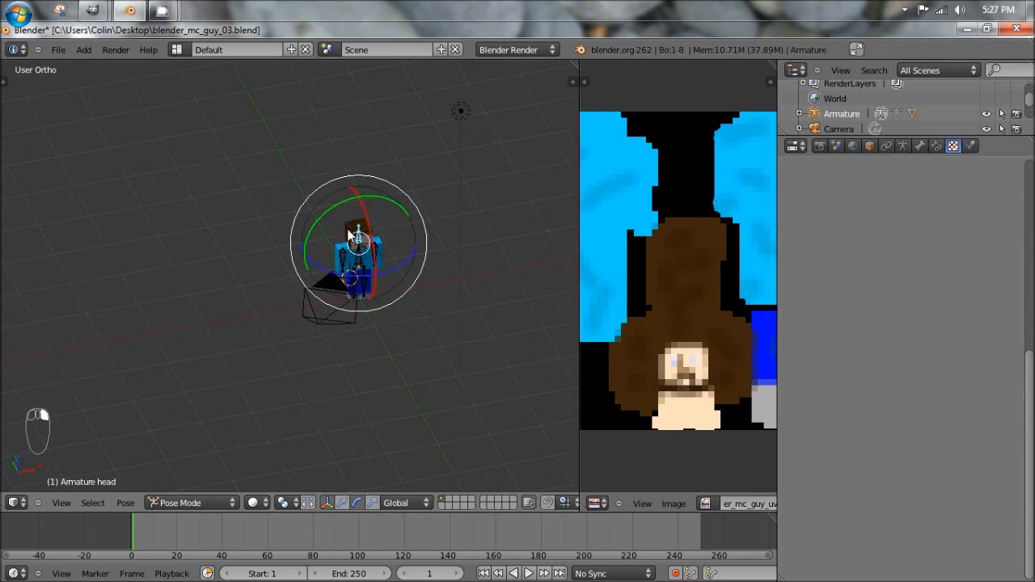
pyautogui.scroll(7, 349, 229)
pyautogui.rightClick(236, 179)
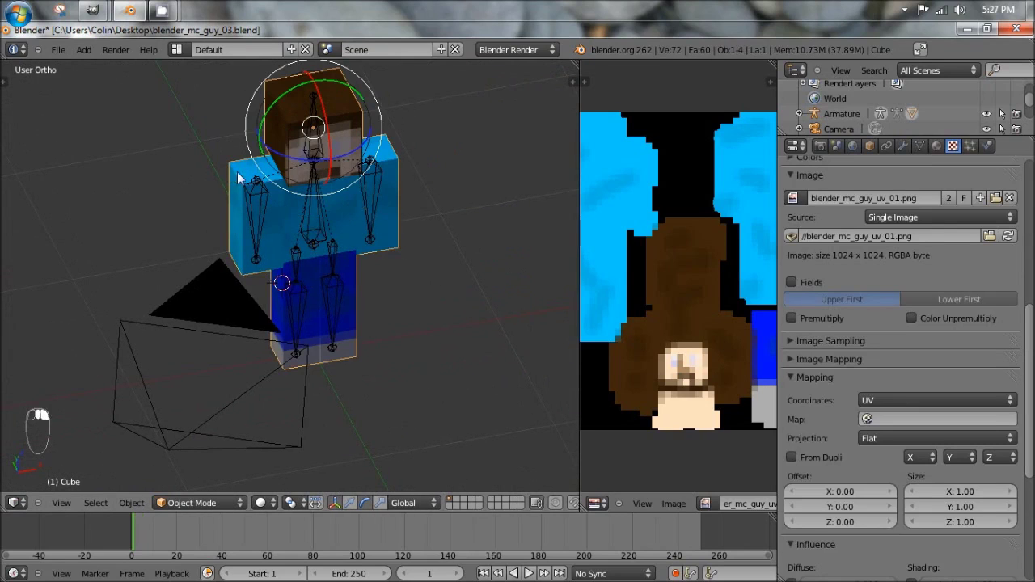
pyautogui.scroll(3, 905, 210)
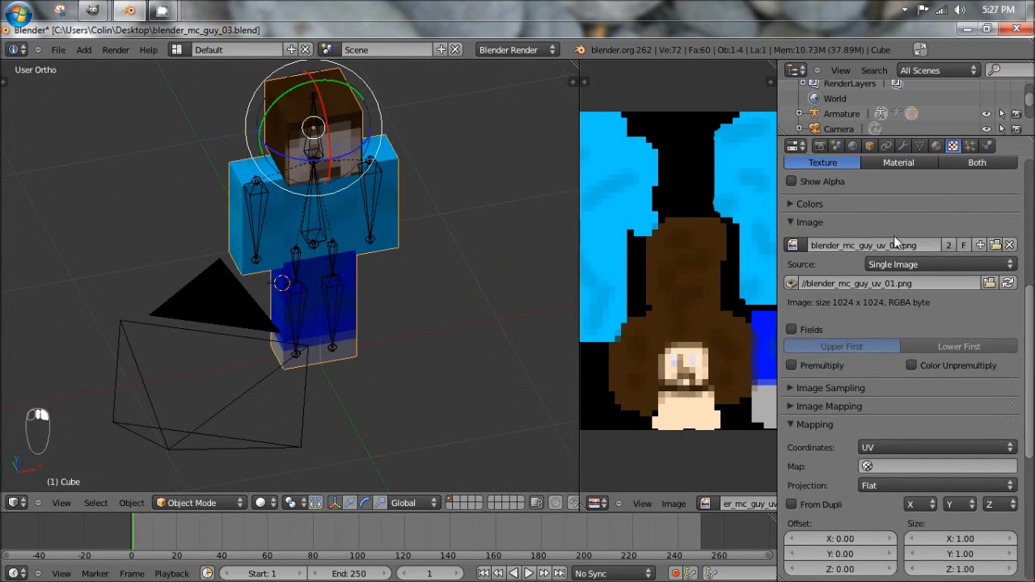
pyautogui.click(935, 144)
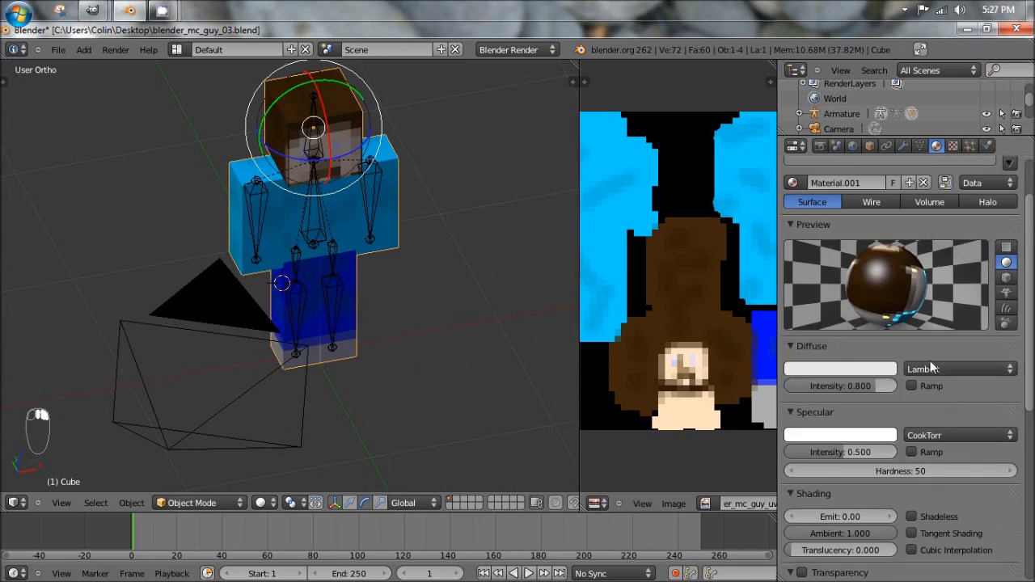
pyautogui.scroll(-2, 945, 308)
pyautogui.scroll(-5, 946, 315)
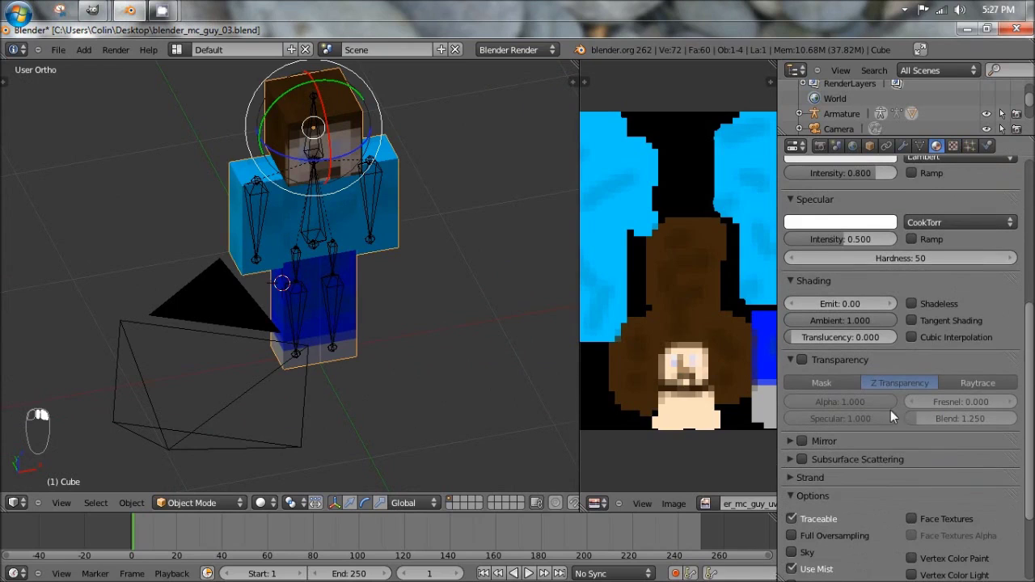
pyautogui.scroll(-1, 893, 397)
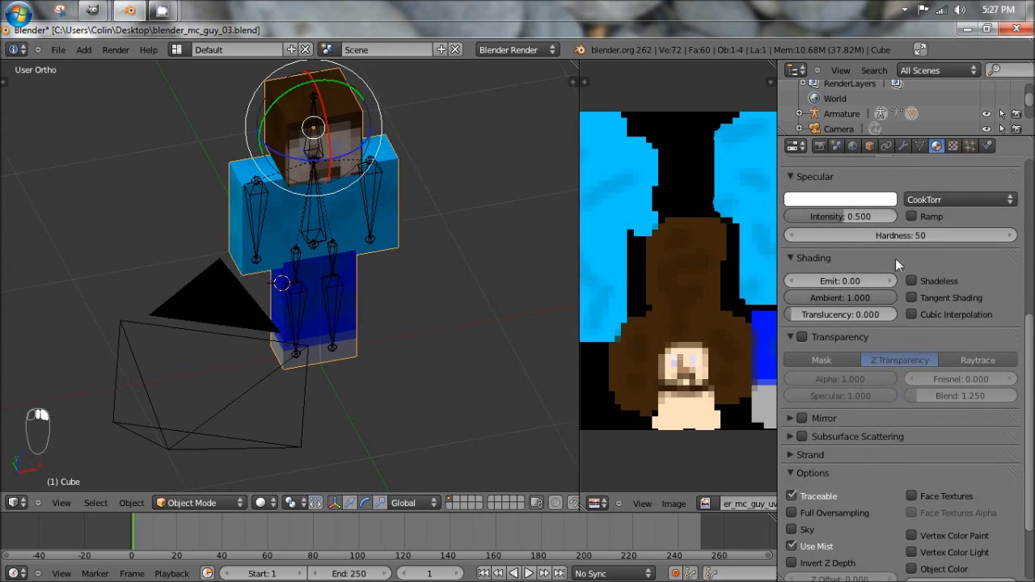
# Set the character material's Emit to 1 and test-render it.
pyautogui.click(831, 281)
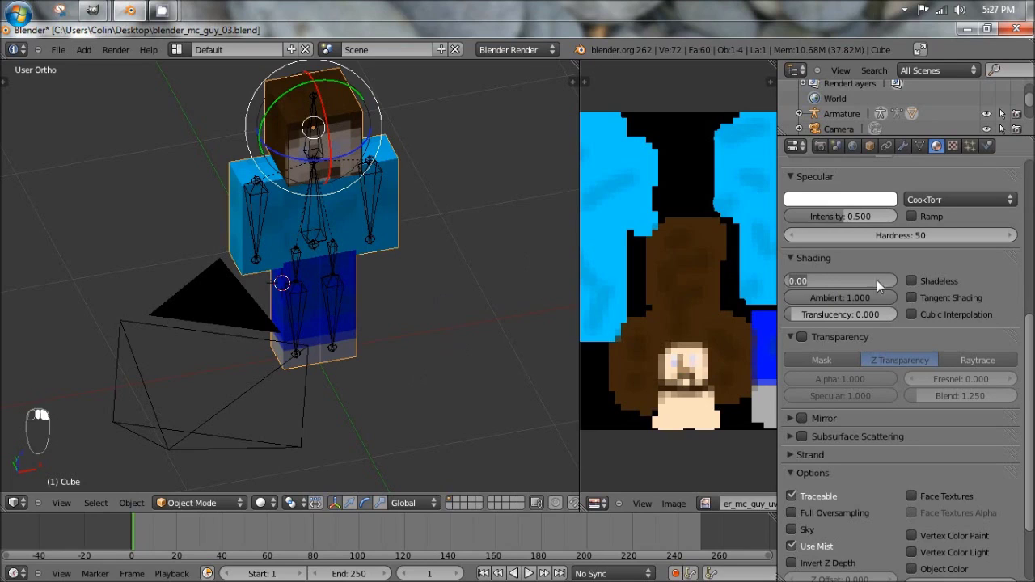
pyautogui.click(856, 261)
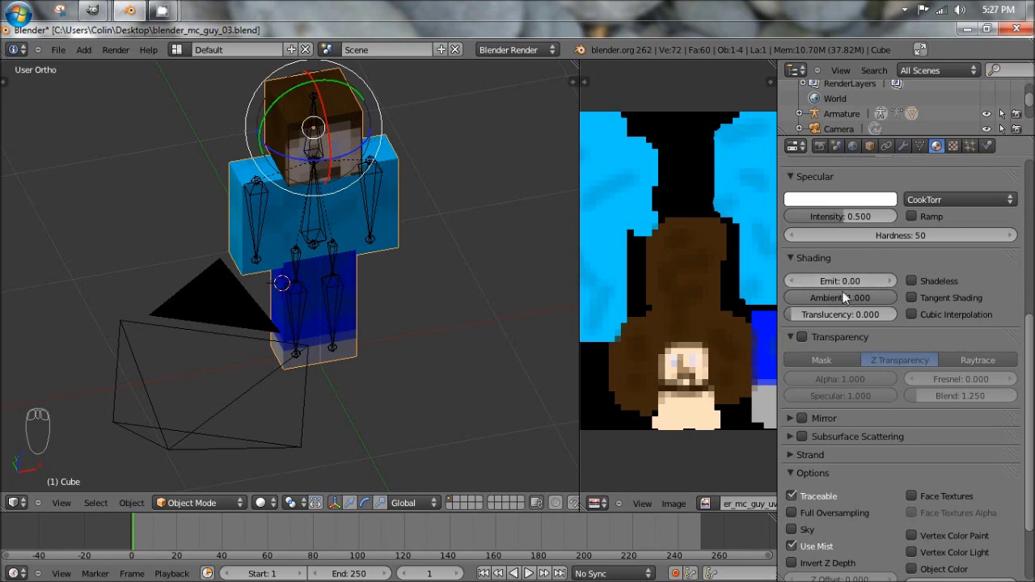
pyautogui.click(852, 282)
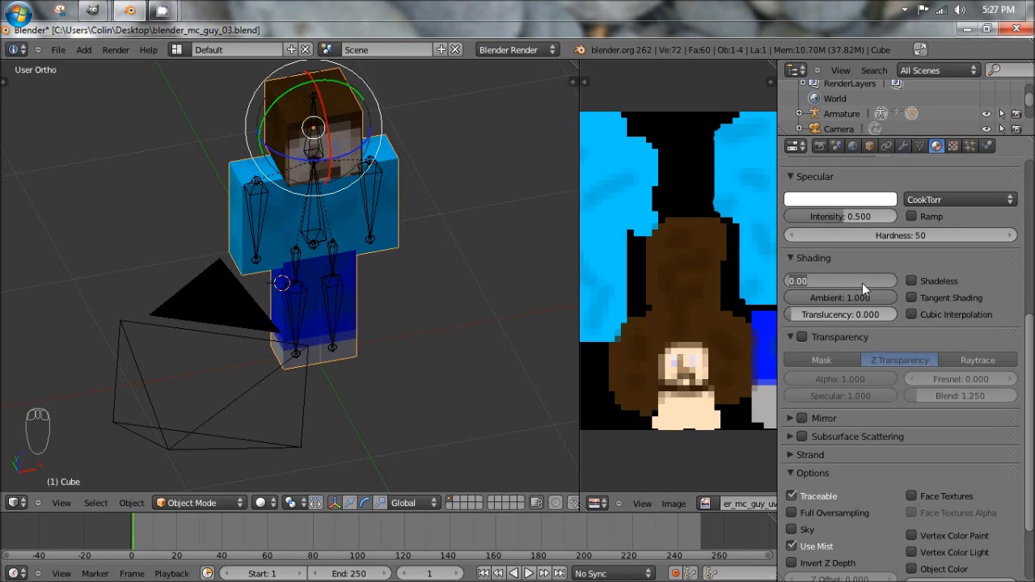
pyautogui.write('1')
pyautogui.press('Return')
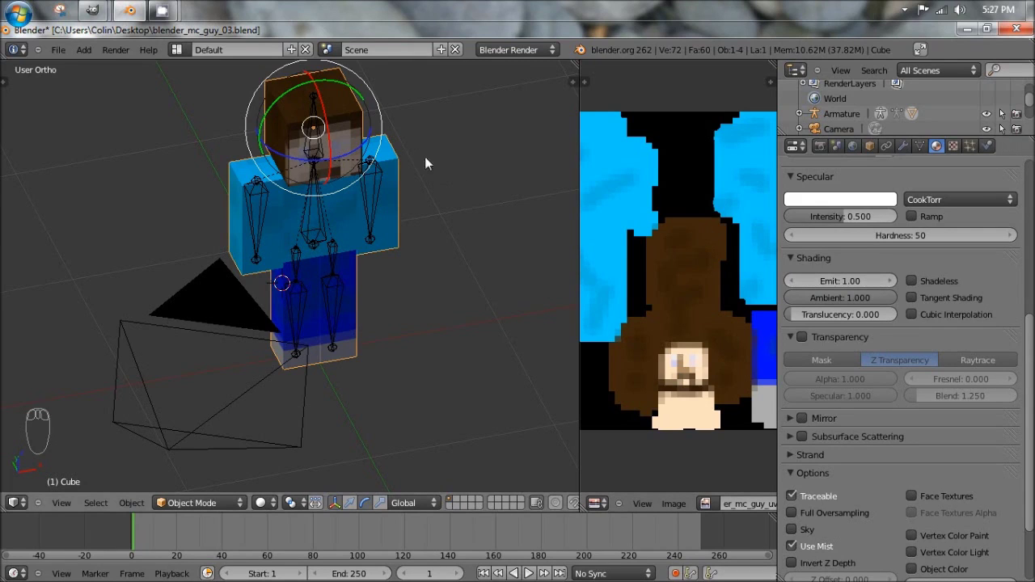
pyautogui.press('F12')
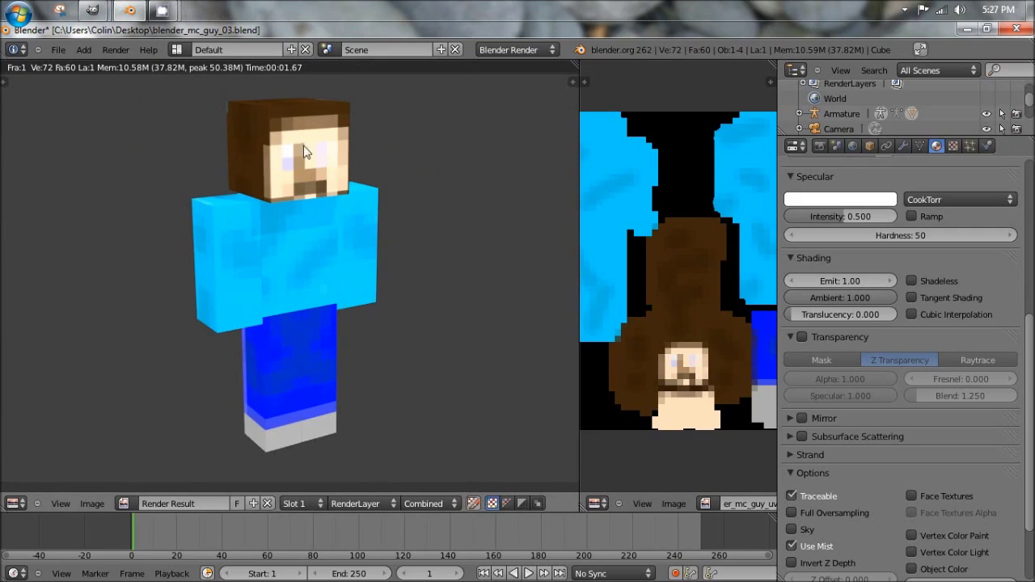
pyautogui.press('Escape')
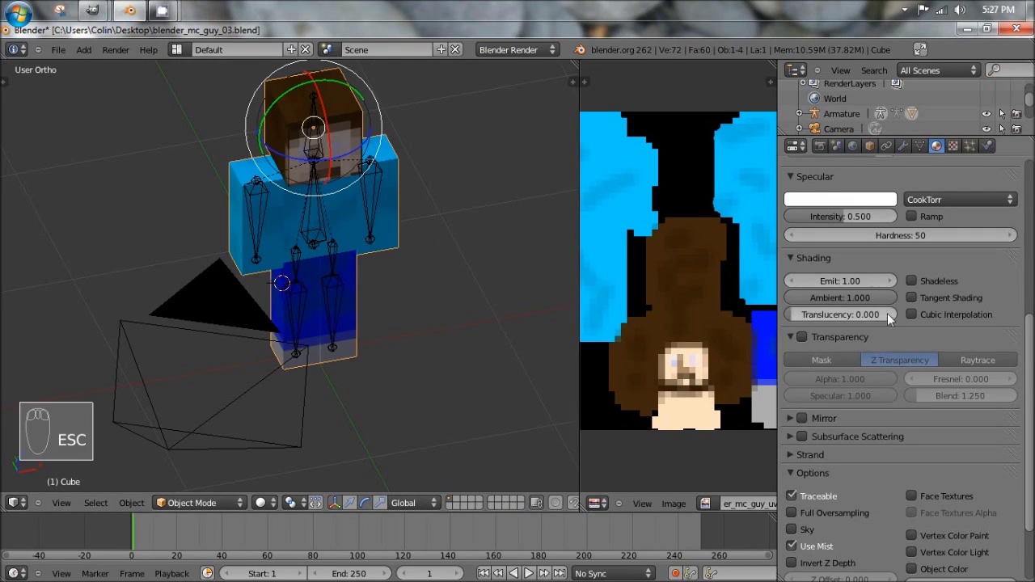
# Lower the character material's Emit to 0.3 and test-render it again.
pyautogui.click(844, 280)
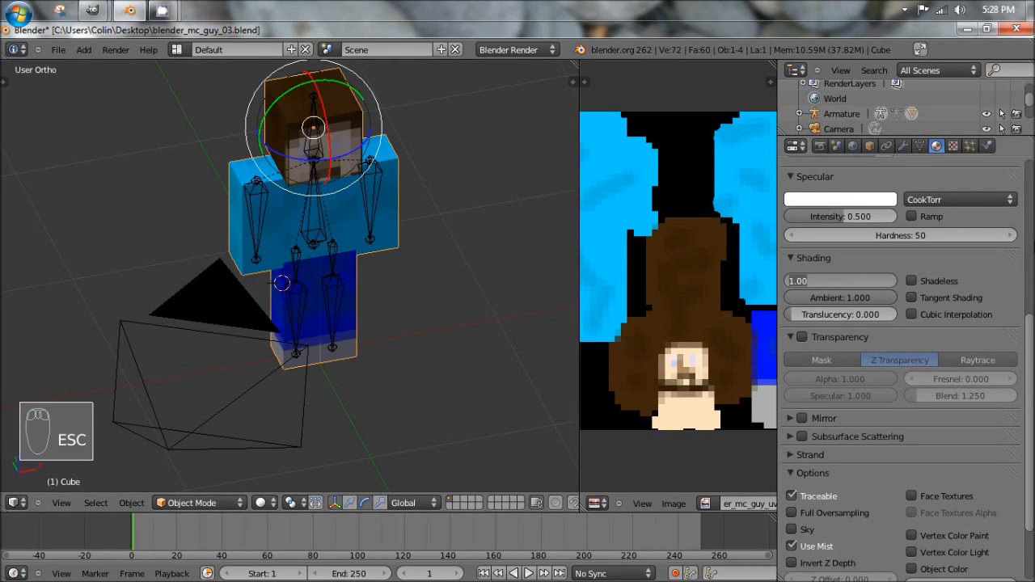
pyautogui.write('0.3')
pyautogui.press('Return')
pyautogui.press('F12')
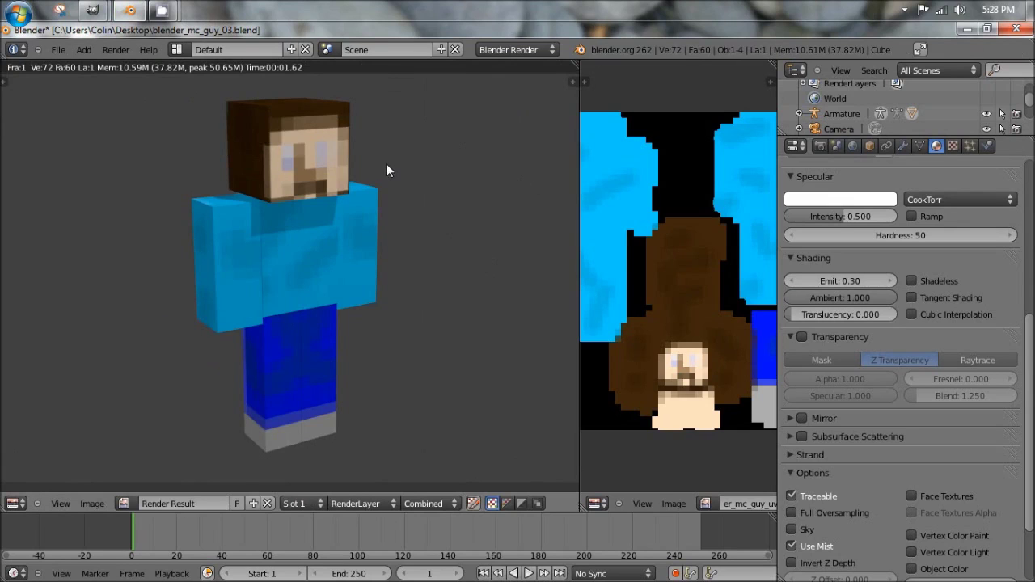
pyautogui.press('Escape')
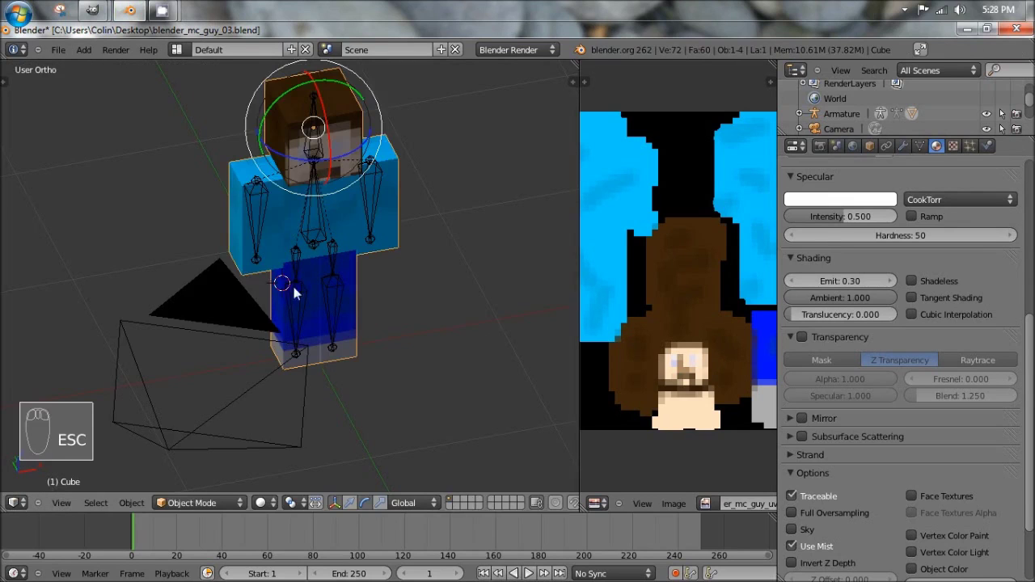
# Rotate the armature's right and left arm bones to swing the character's arms out of the rest pose.
pyautogui.rightClick(241, 189)
pyautogui.moveTo(265, 152); pyautogui.dragTo(262, 175)
pyautogui.rightClick(358, 179)
pyautogui.moveTo(376, 134); pyautogui.dragTo(363, 113)
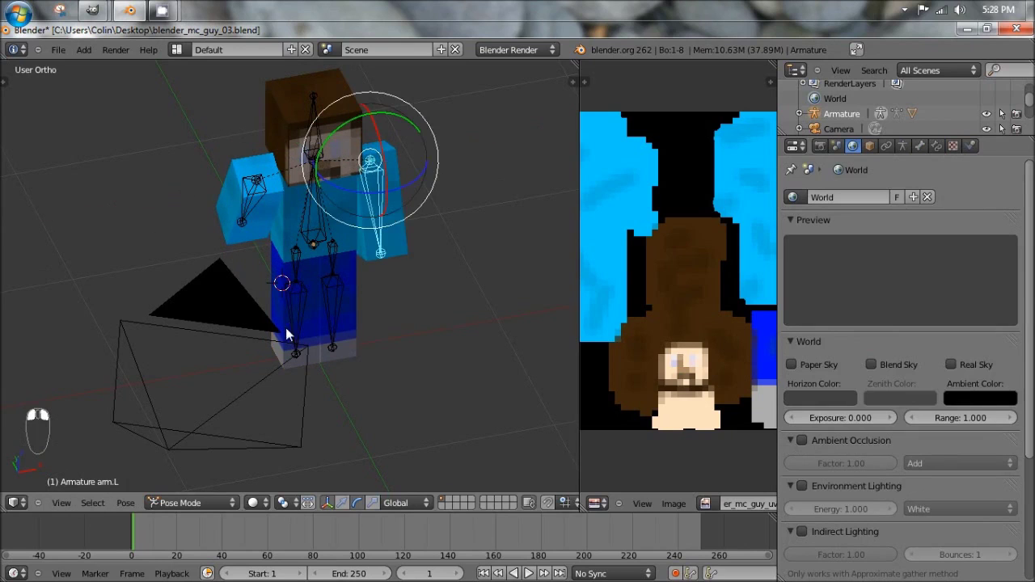
# Rotate the armature's leg bones to put the character's legs into a walking stride with the right leg bent.
pyautogui.rightClick(297, 317)
pyautogui.moveTo(301, 252); pyautogui.dragTo(299, 275)
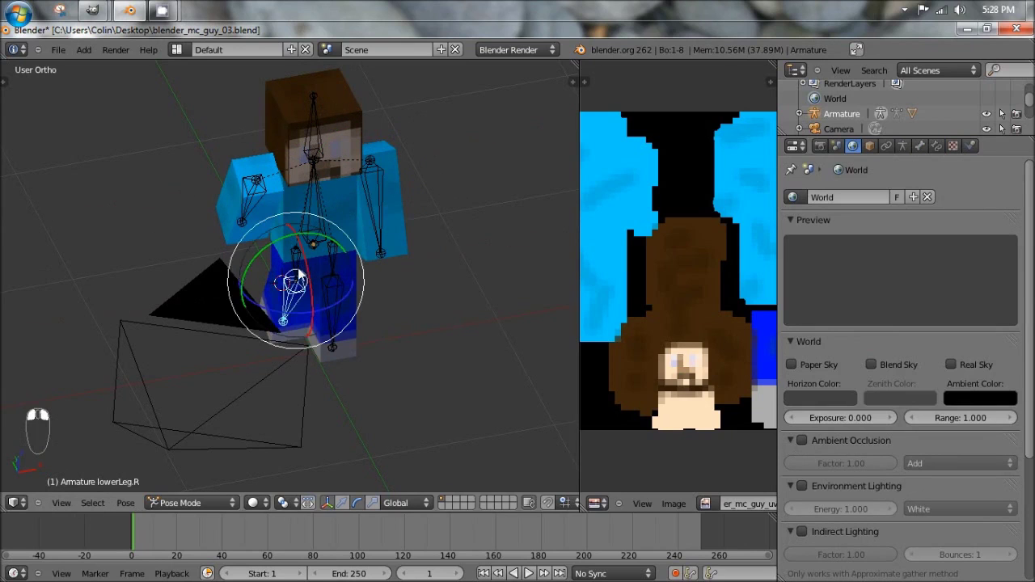
pyautogui.rightClick(300, 275)
pyautogui.moveTo(306, 215); pyautogui.dragTo(349, 270)
pyautogui.rightClick(337, 273)
pyautogui.rightClick(349, 309)
pyautogui.moveTo(351, 271); pyautogui.dragTo(377, 209, button='middle')
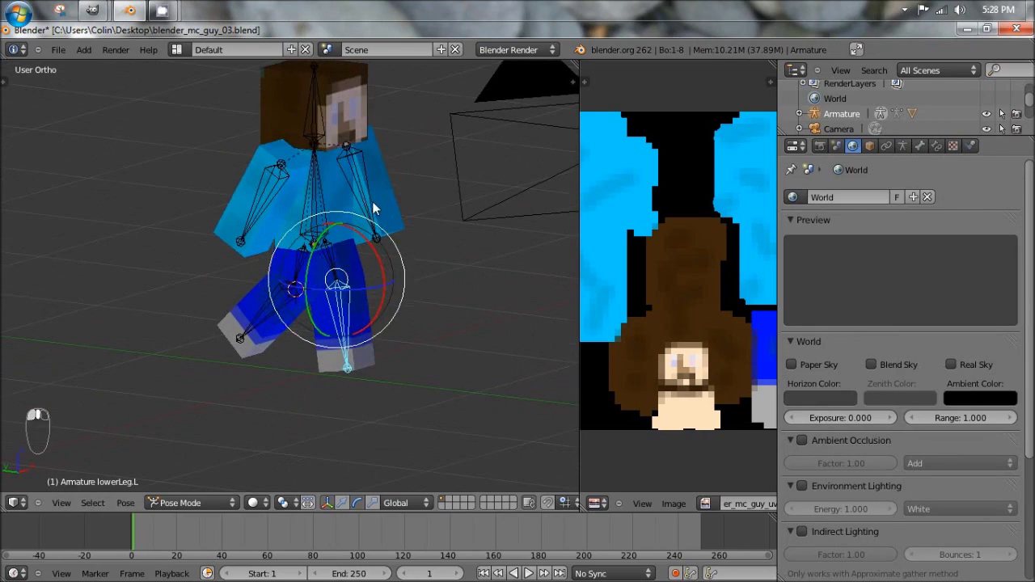
# Rotate the left and right arm bones again so the arms swing opposite to the legs.
pyautogui.rightClick(377, 208)
pyautogui.moveTo(384, 122); pyautogui.dragTo(380, 174)
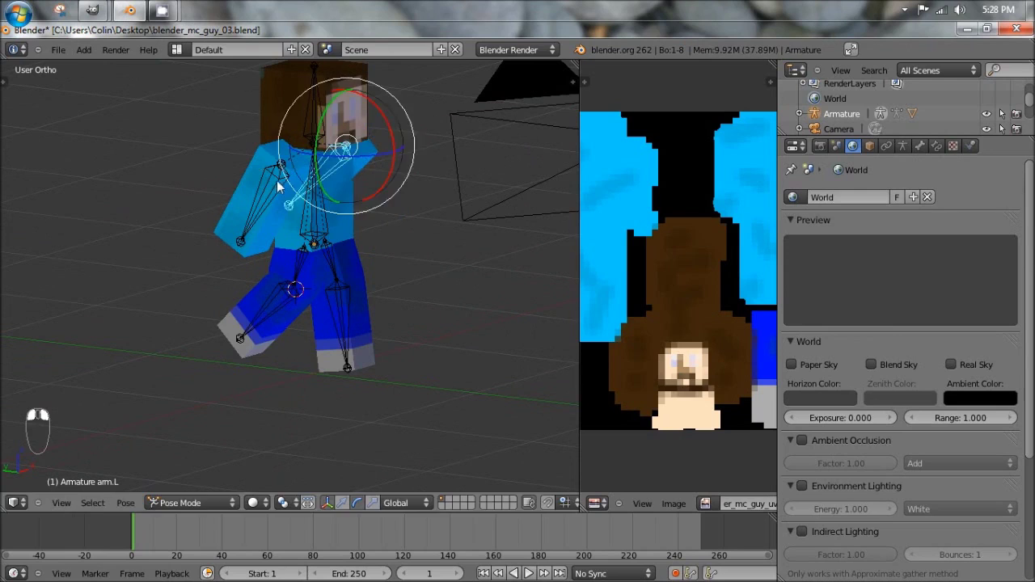
pyautogui.rightClick(276, 181)
pyautogui.moveTo(319, 144); pyautogui.dragTo(319, 97)
# Turn the head bone in the camera view to finish the pose and render the character.
pyautogui.rightClick(318, 100)
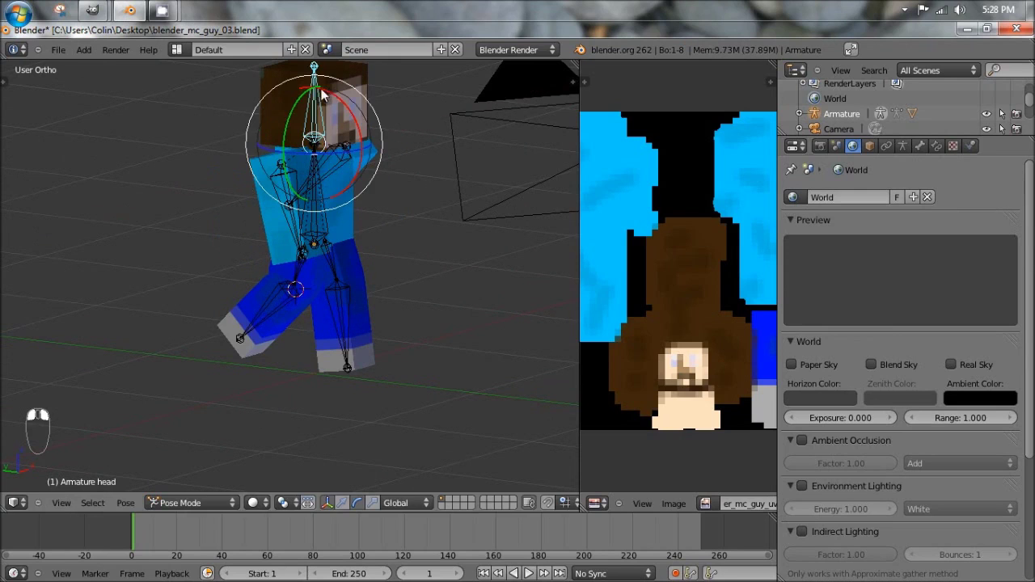
pyautogui.press('r')
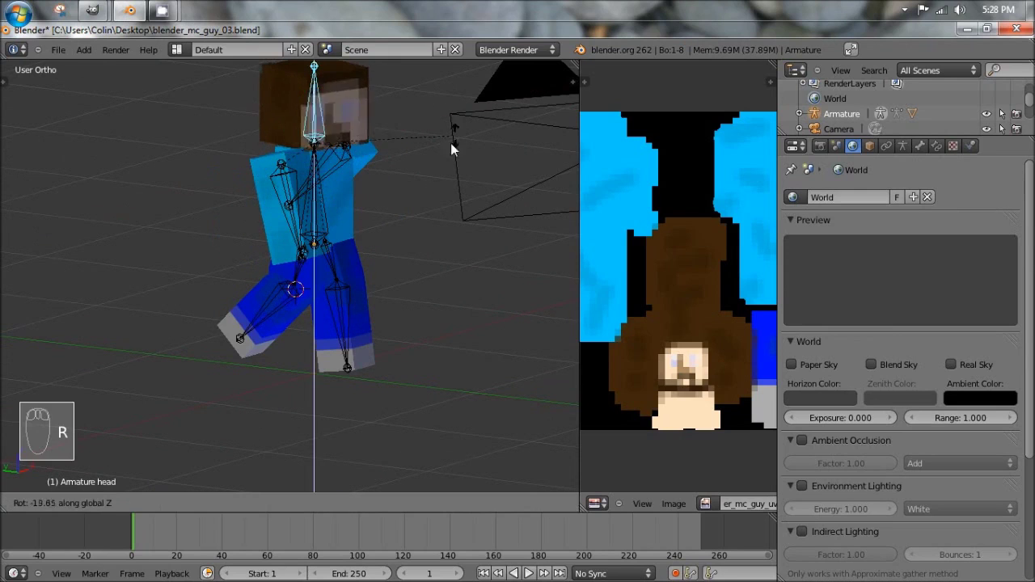
pyautogui.rightClick(419, 169)
pyautogui.press('KP_0')
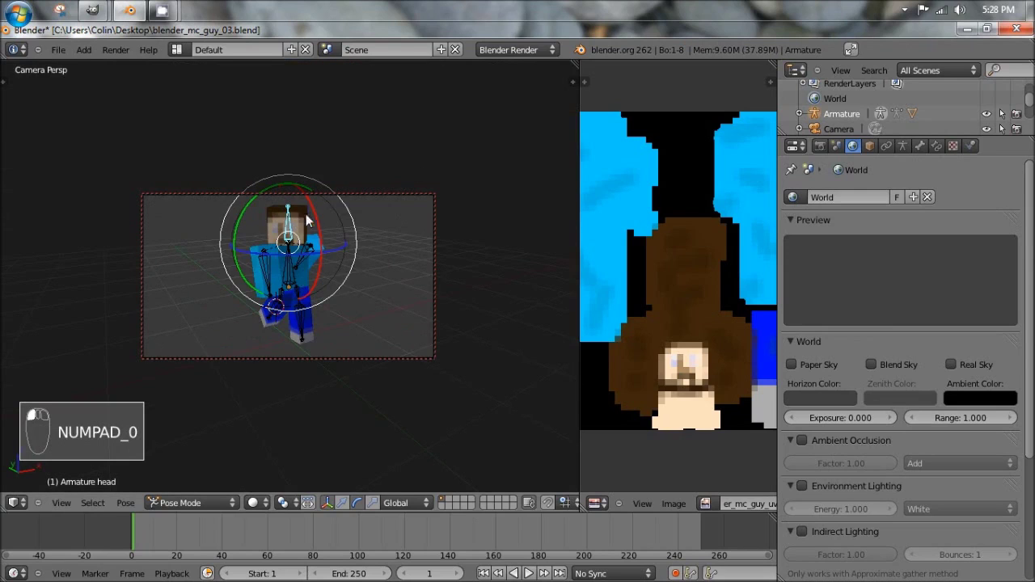
pyautogui.moveTo(314, 209); pyautogui.dragTo(274, 188)
pyautogui.press('F12')
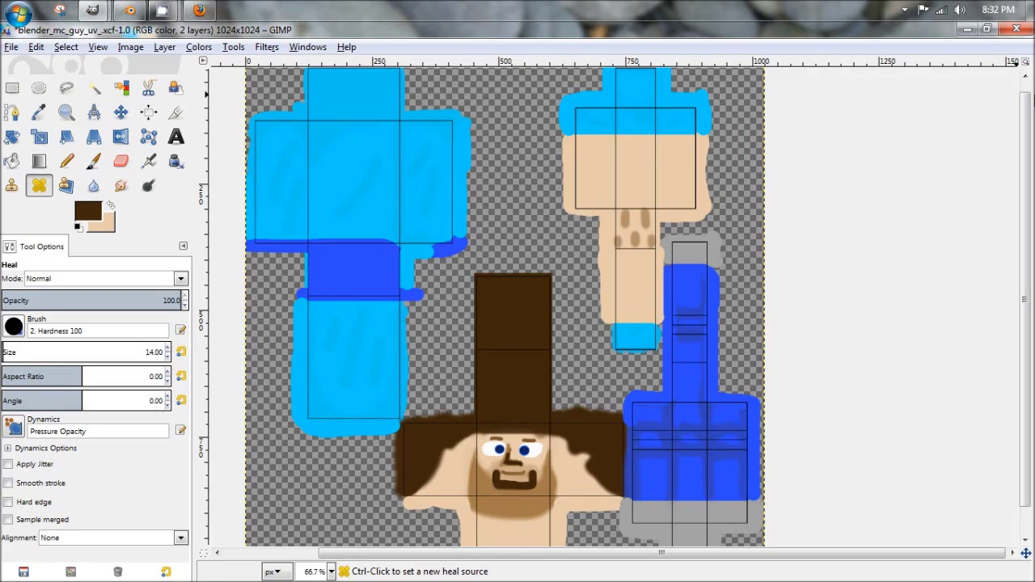
# In GIMP, reveal the layer list, toggle both layers to compare them, and leave only the painted layer shown with the UV layout layer hidden.
pyautogui.moveTo(1033, 109); pyautogui.dragTo(812, 109)
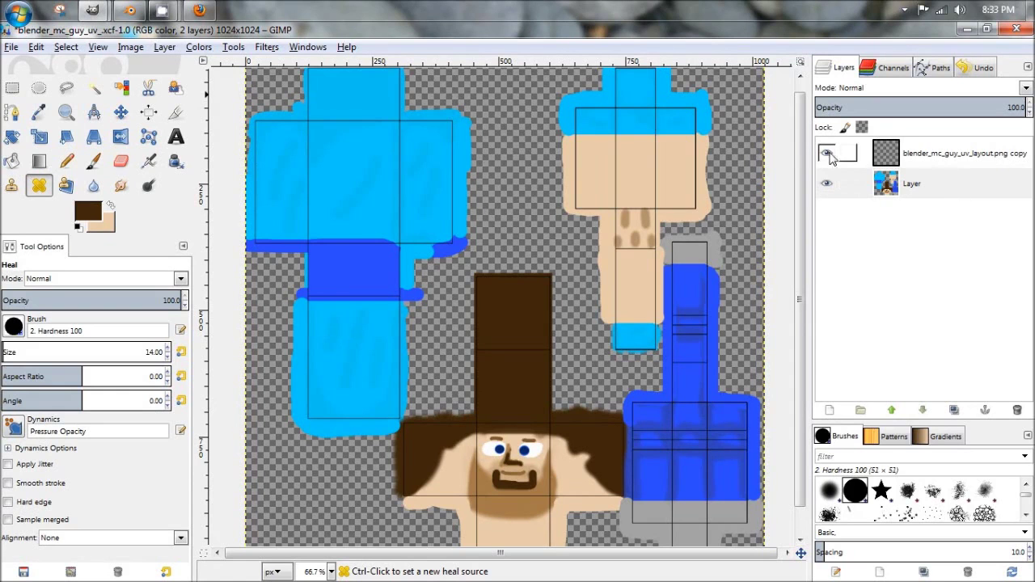
pyautogui.click(825, 183)
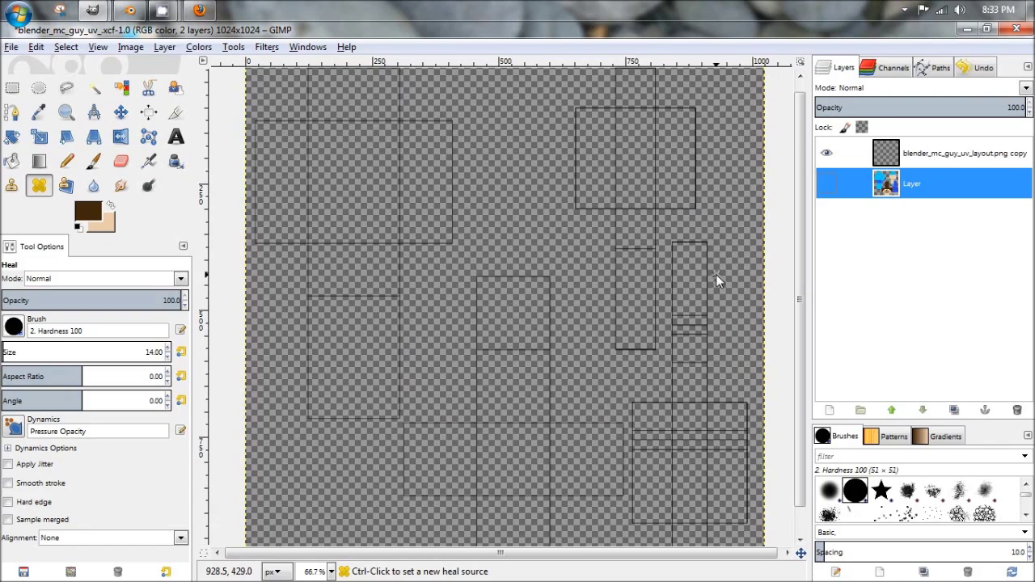
pyautogui.click(825, 152)
pyautogui.click(825, 183)
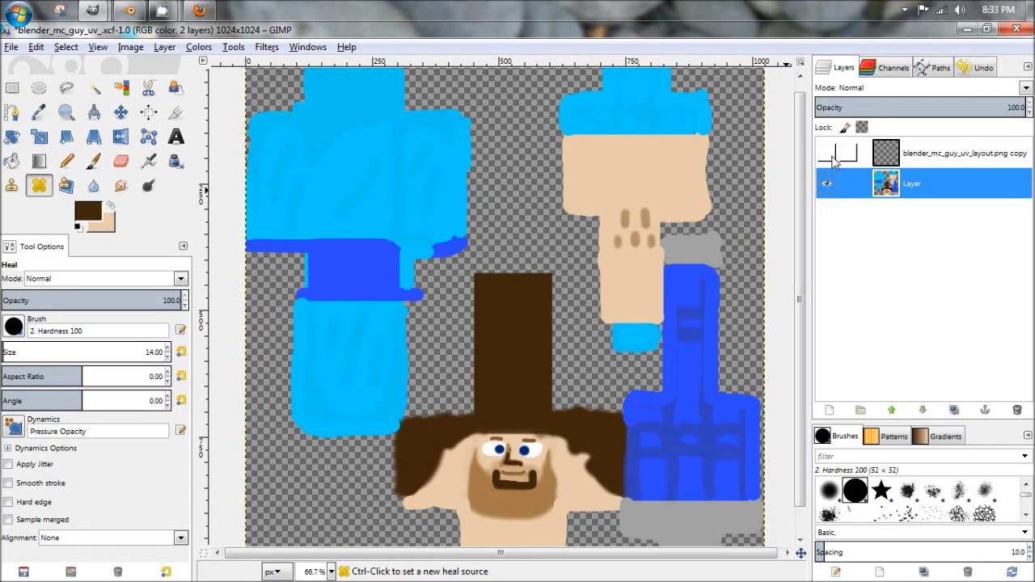
pyautogui.click(829, 156)
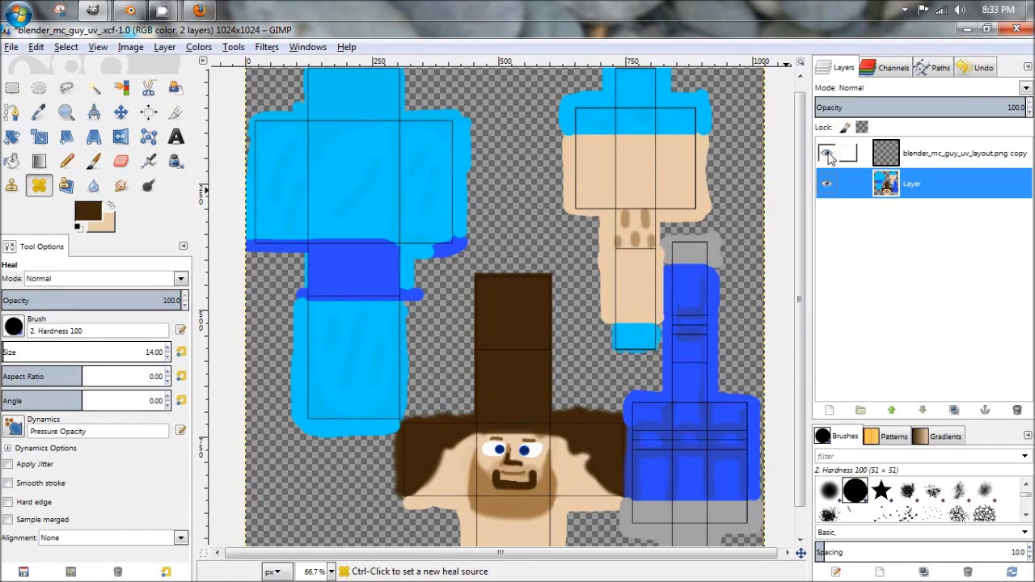
pyautogui.click(829, 156)
pyautogui.click(13, 48)
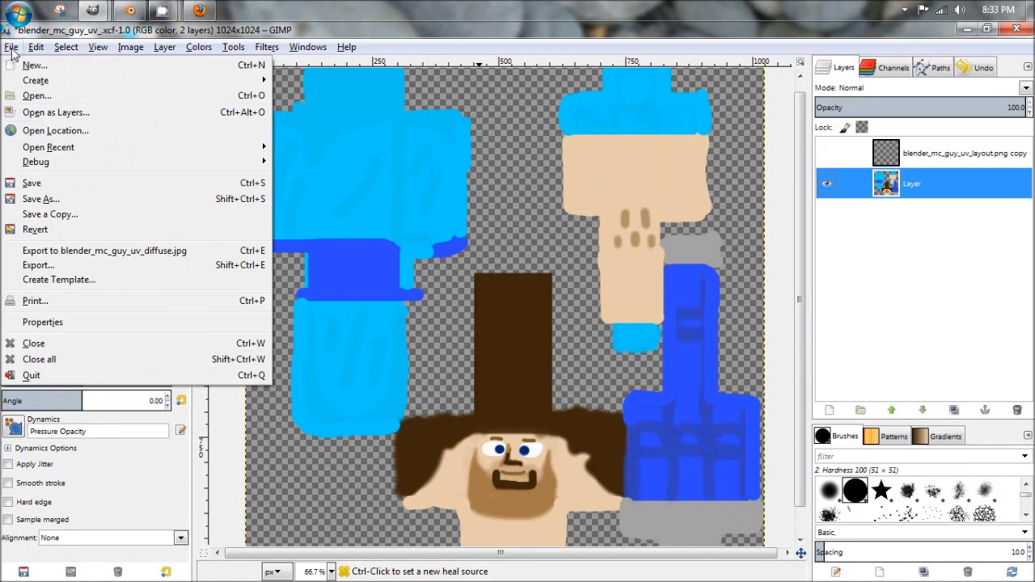
pyautogui.click(496, 33)
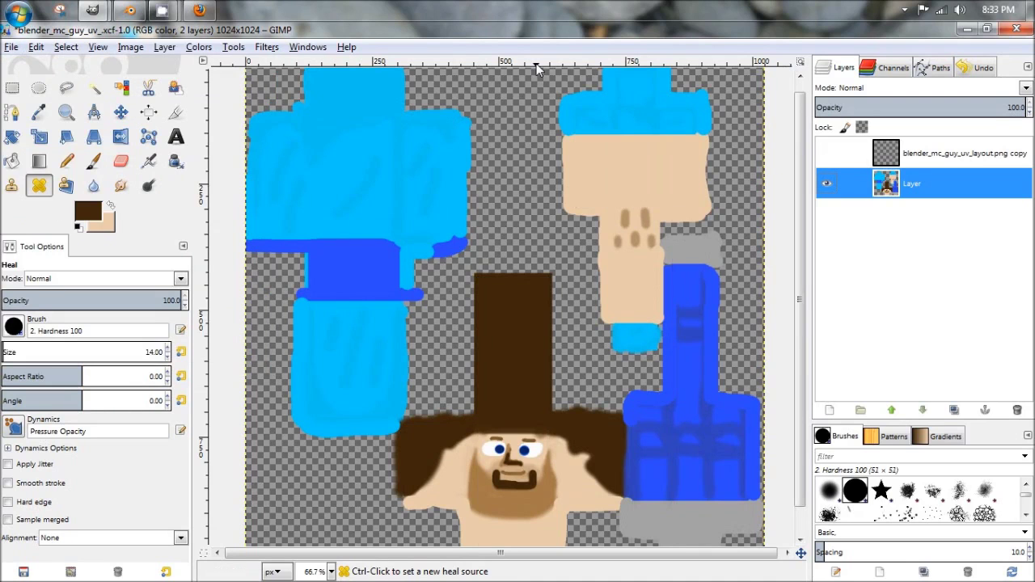